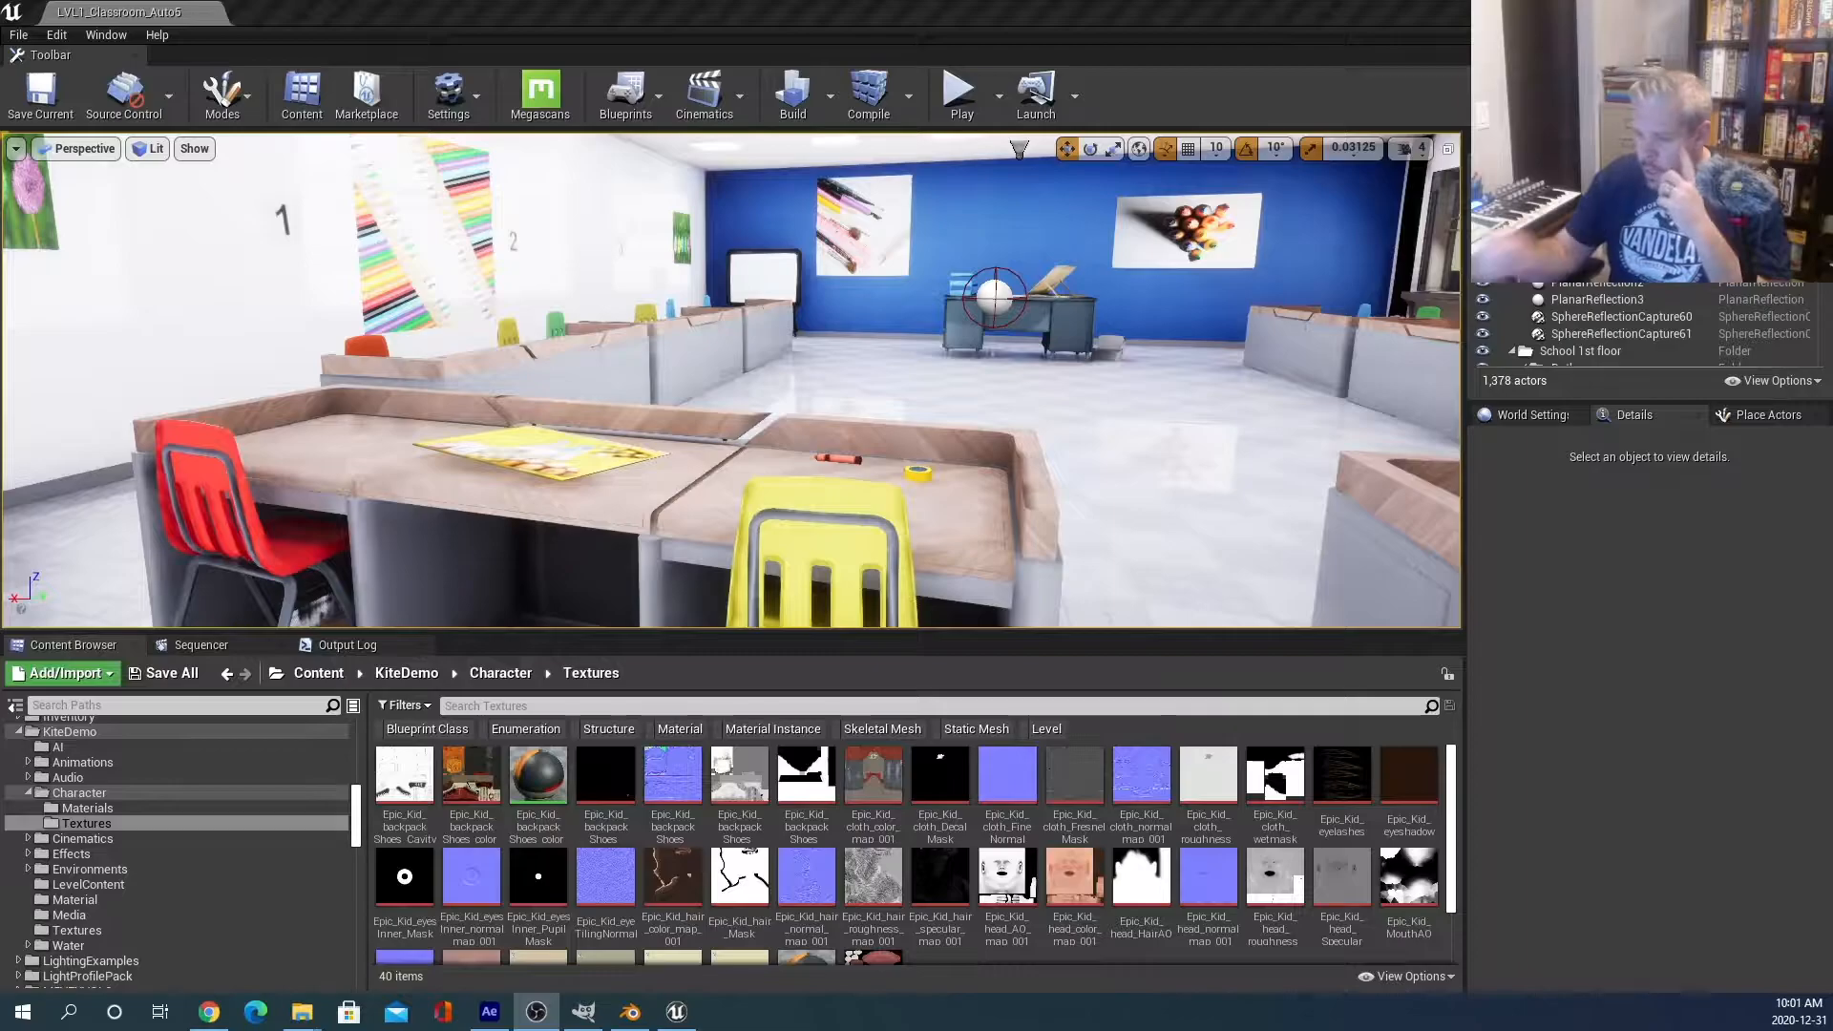
Search all content for "school" and place the green SchoolEntranceWall mesh on the floor of the empty room.
right_click_drag(827, 477, 827, 435)
scroll(859, 442, "up", 3)
right_click_drag(914, 489, 904, 478)
middle_click_drag(904, 478, 1121, 515)
middle_click_drag(911, 487, 965, 507)
scroll(963, 507, "up", 1)
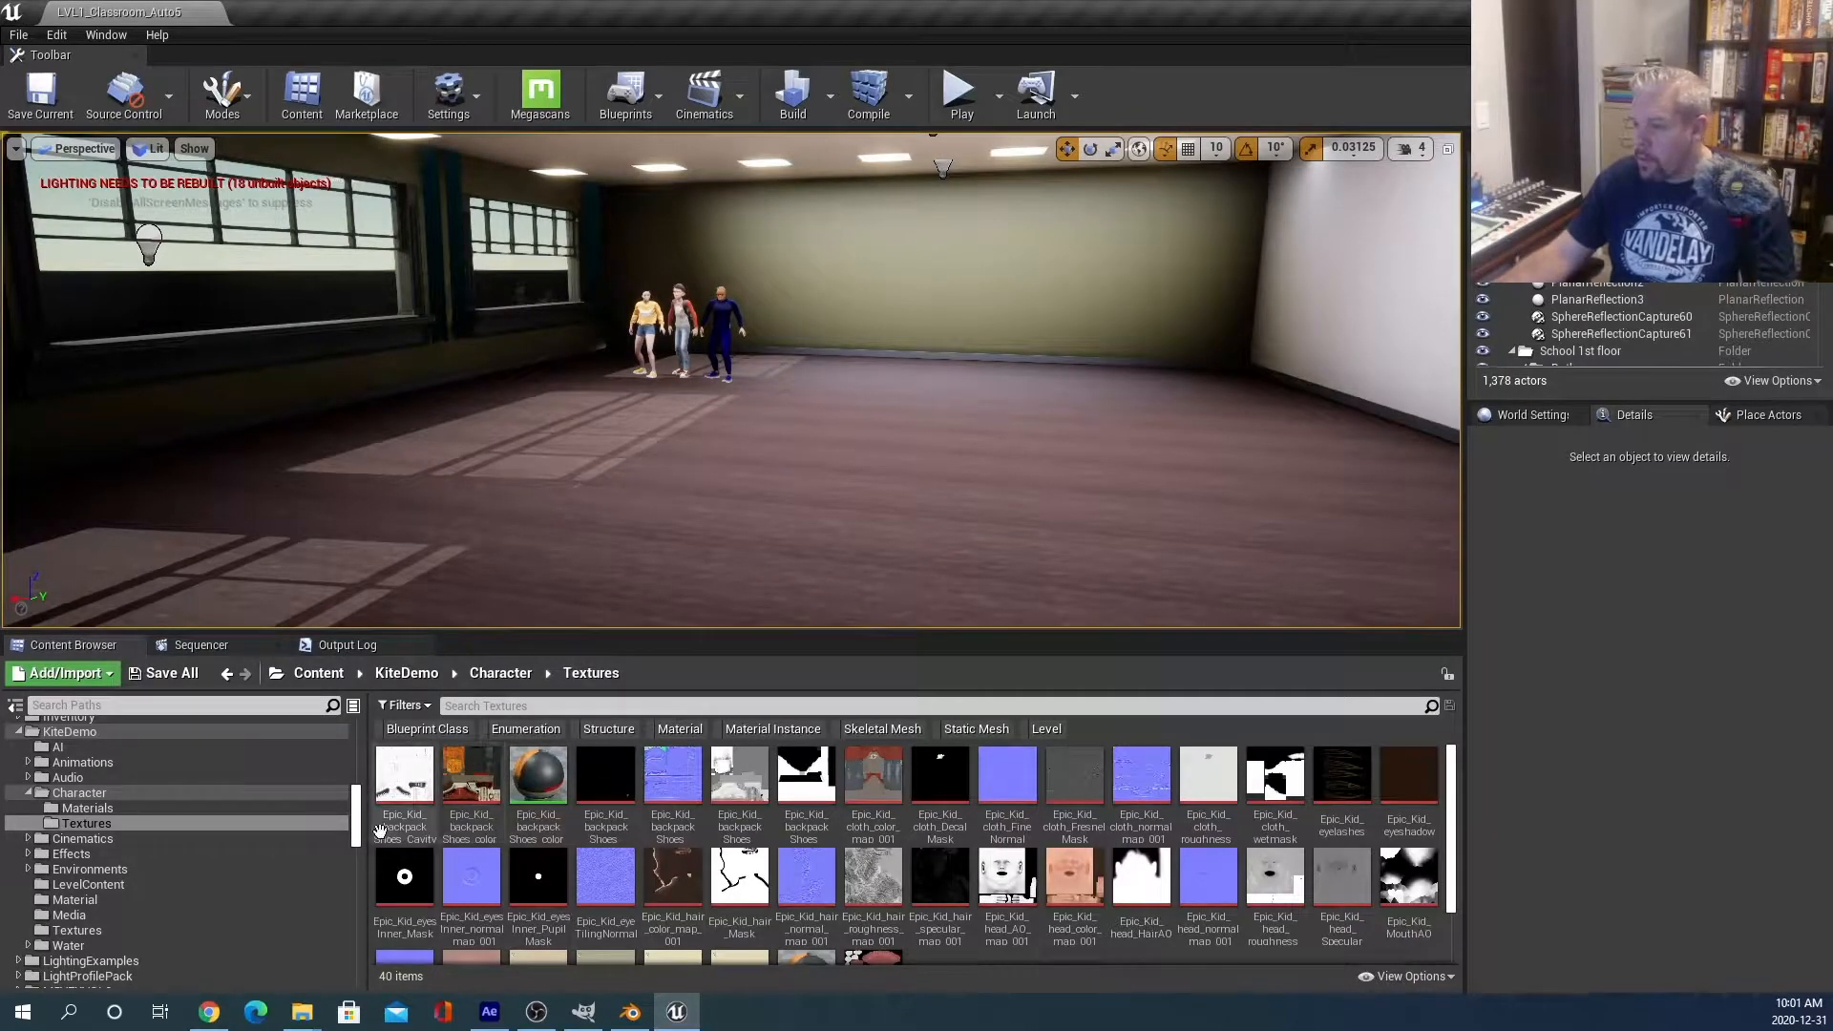
left_click_drag(356, 814, 356, 741)
left_click(135, 734)
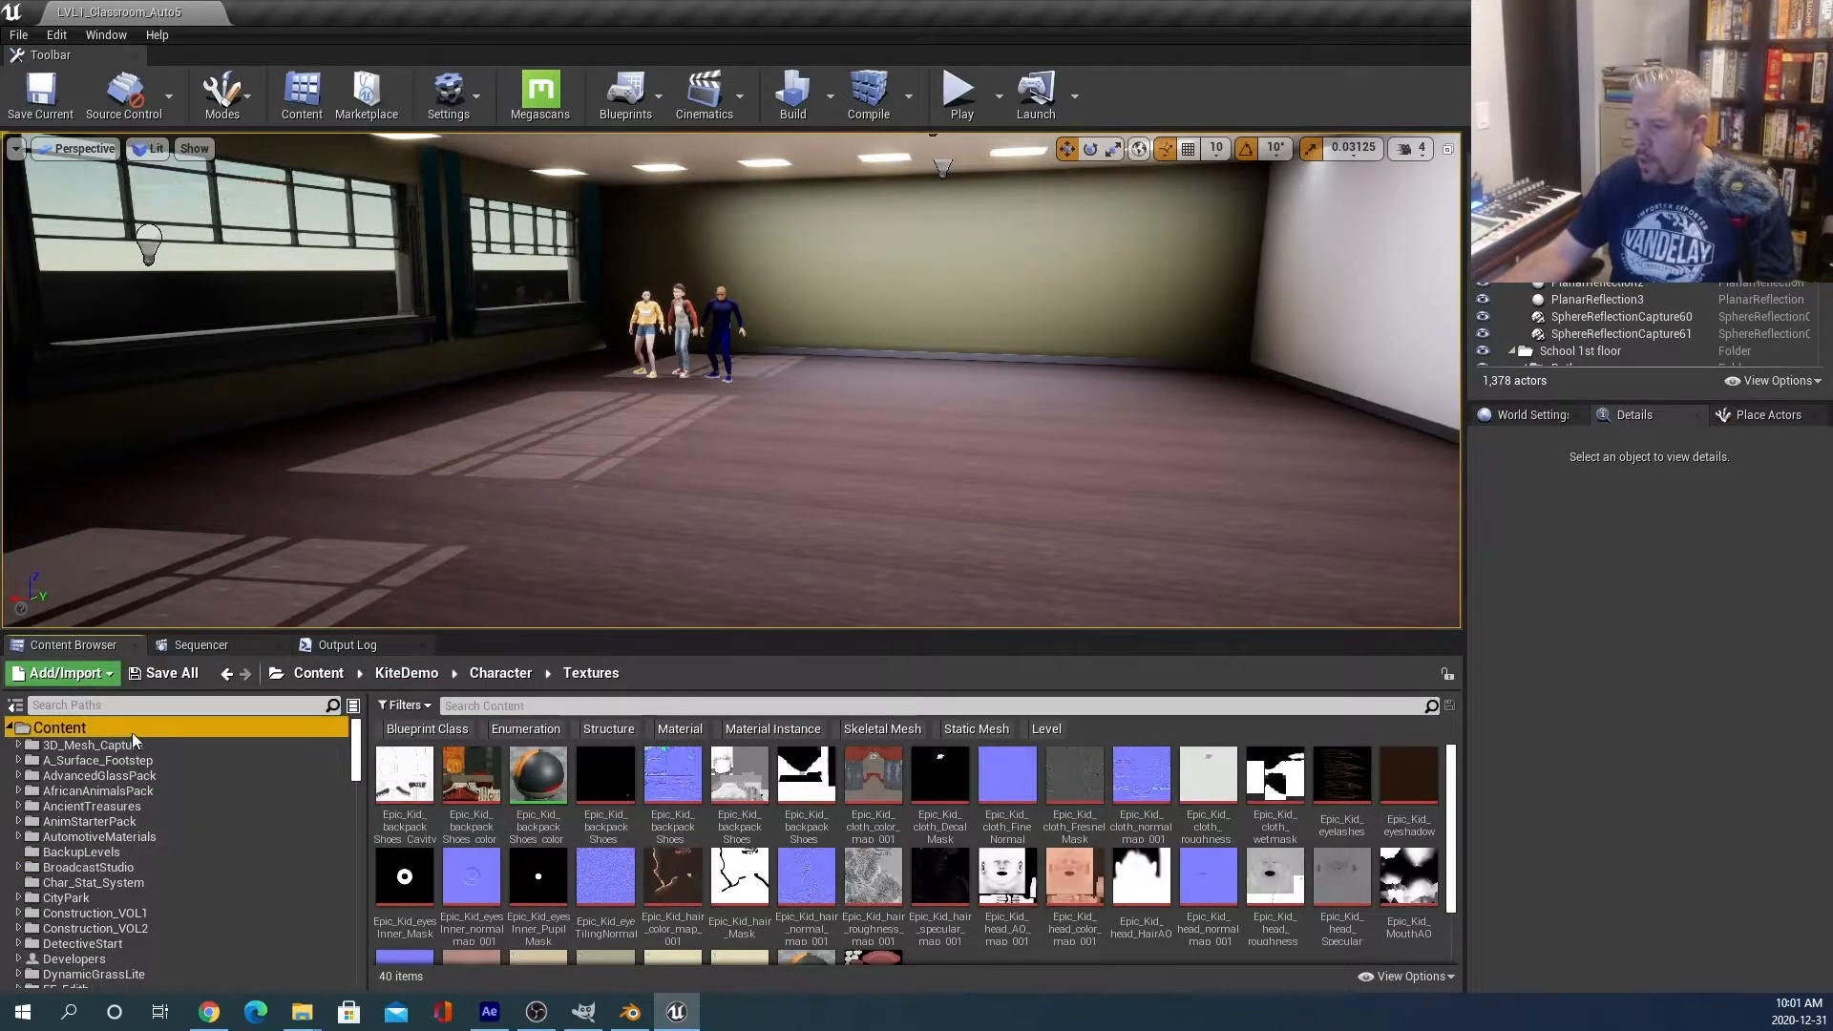
left_click(527, 706)
type("school")
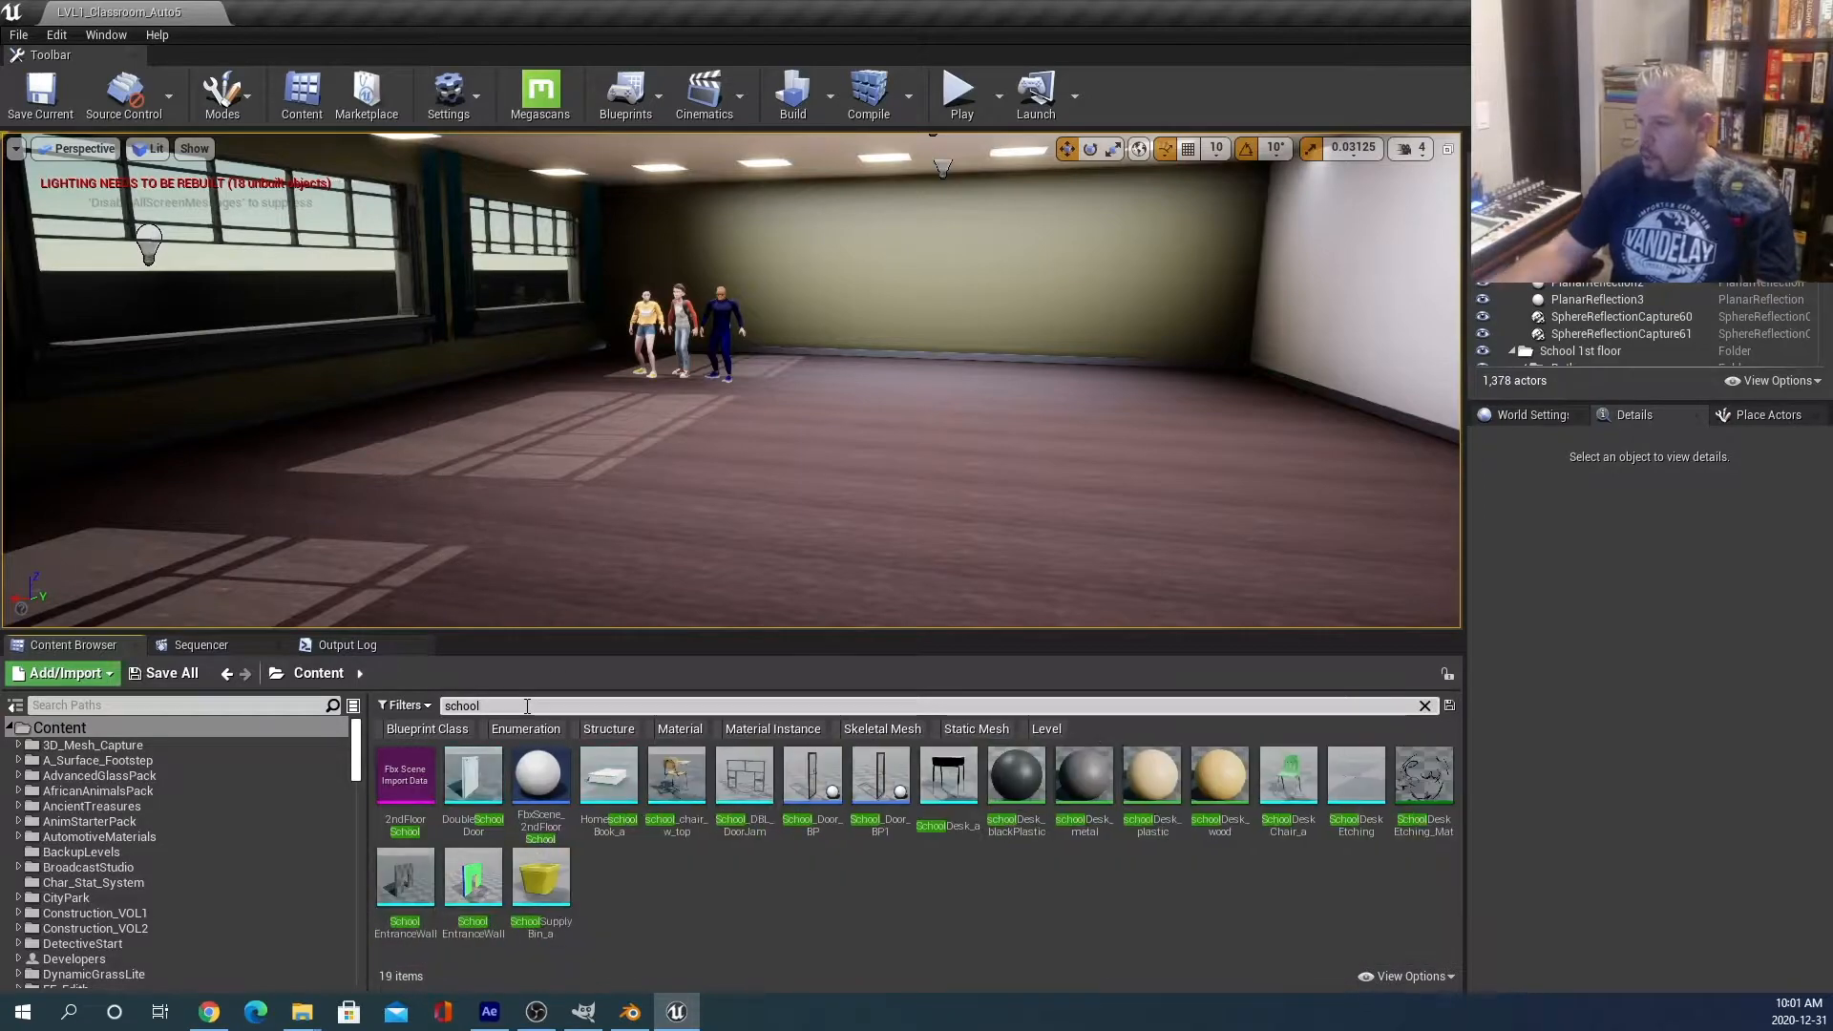
left_click_drag(472, 877, 924, 425)
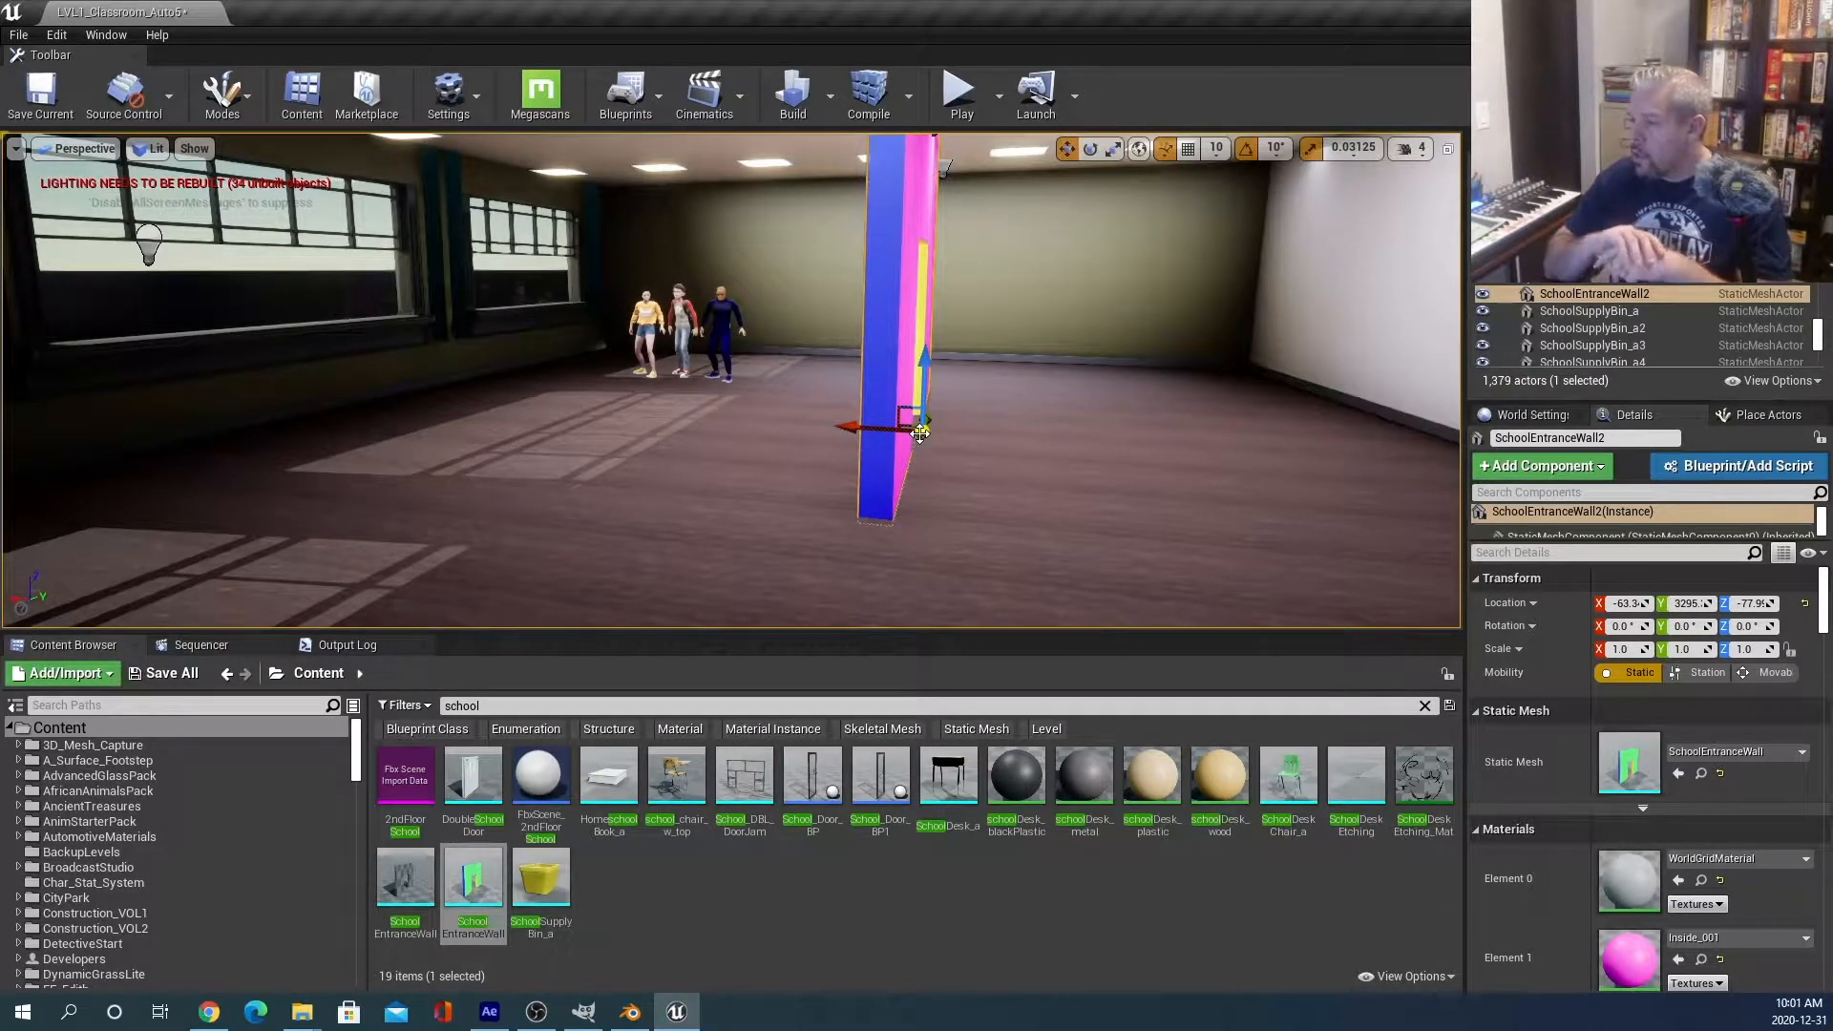
Rotate the placed entrance wall about its vertical axis to 230 degrees so its green side faces the view.
key("e")
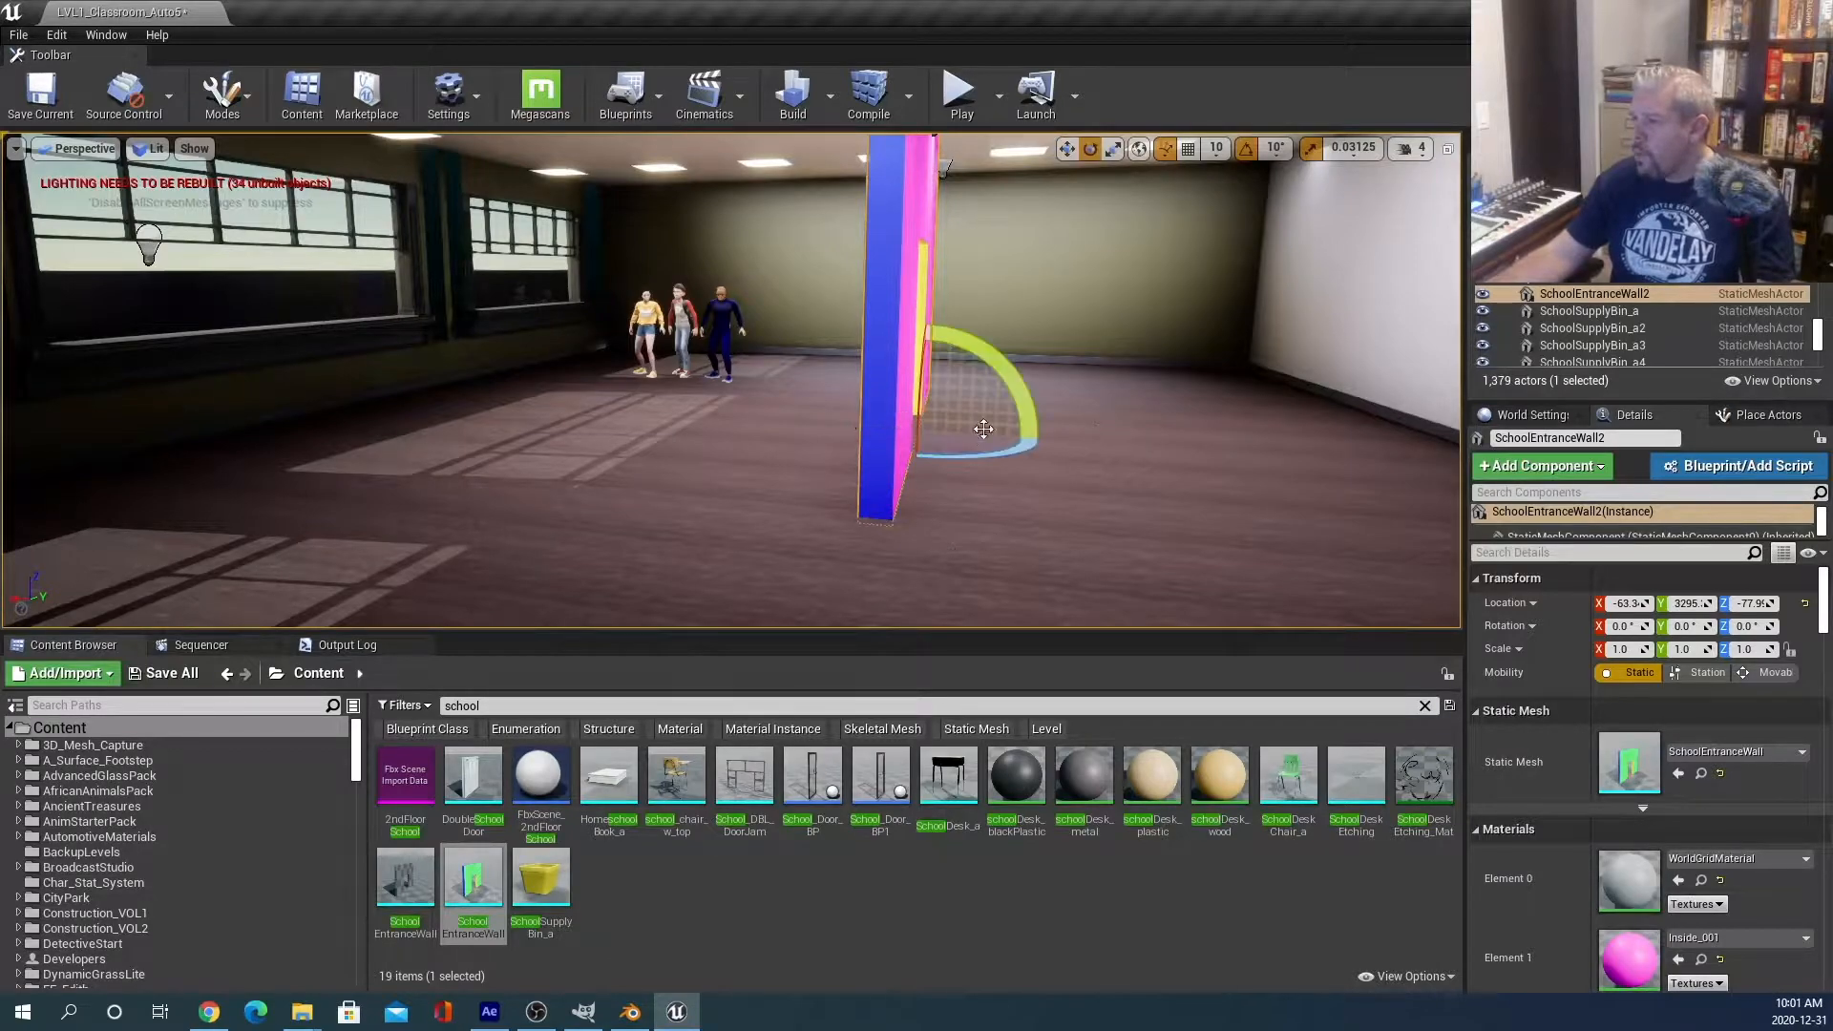
mouse_move(997, 457)
left_mouse_down()
mouse_move(831, 441)
mouse_move(1003, 447)
mouse_move(955, 449)
mouse_move(978, 434)
left_mouse_up()
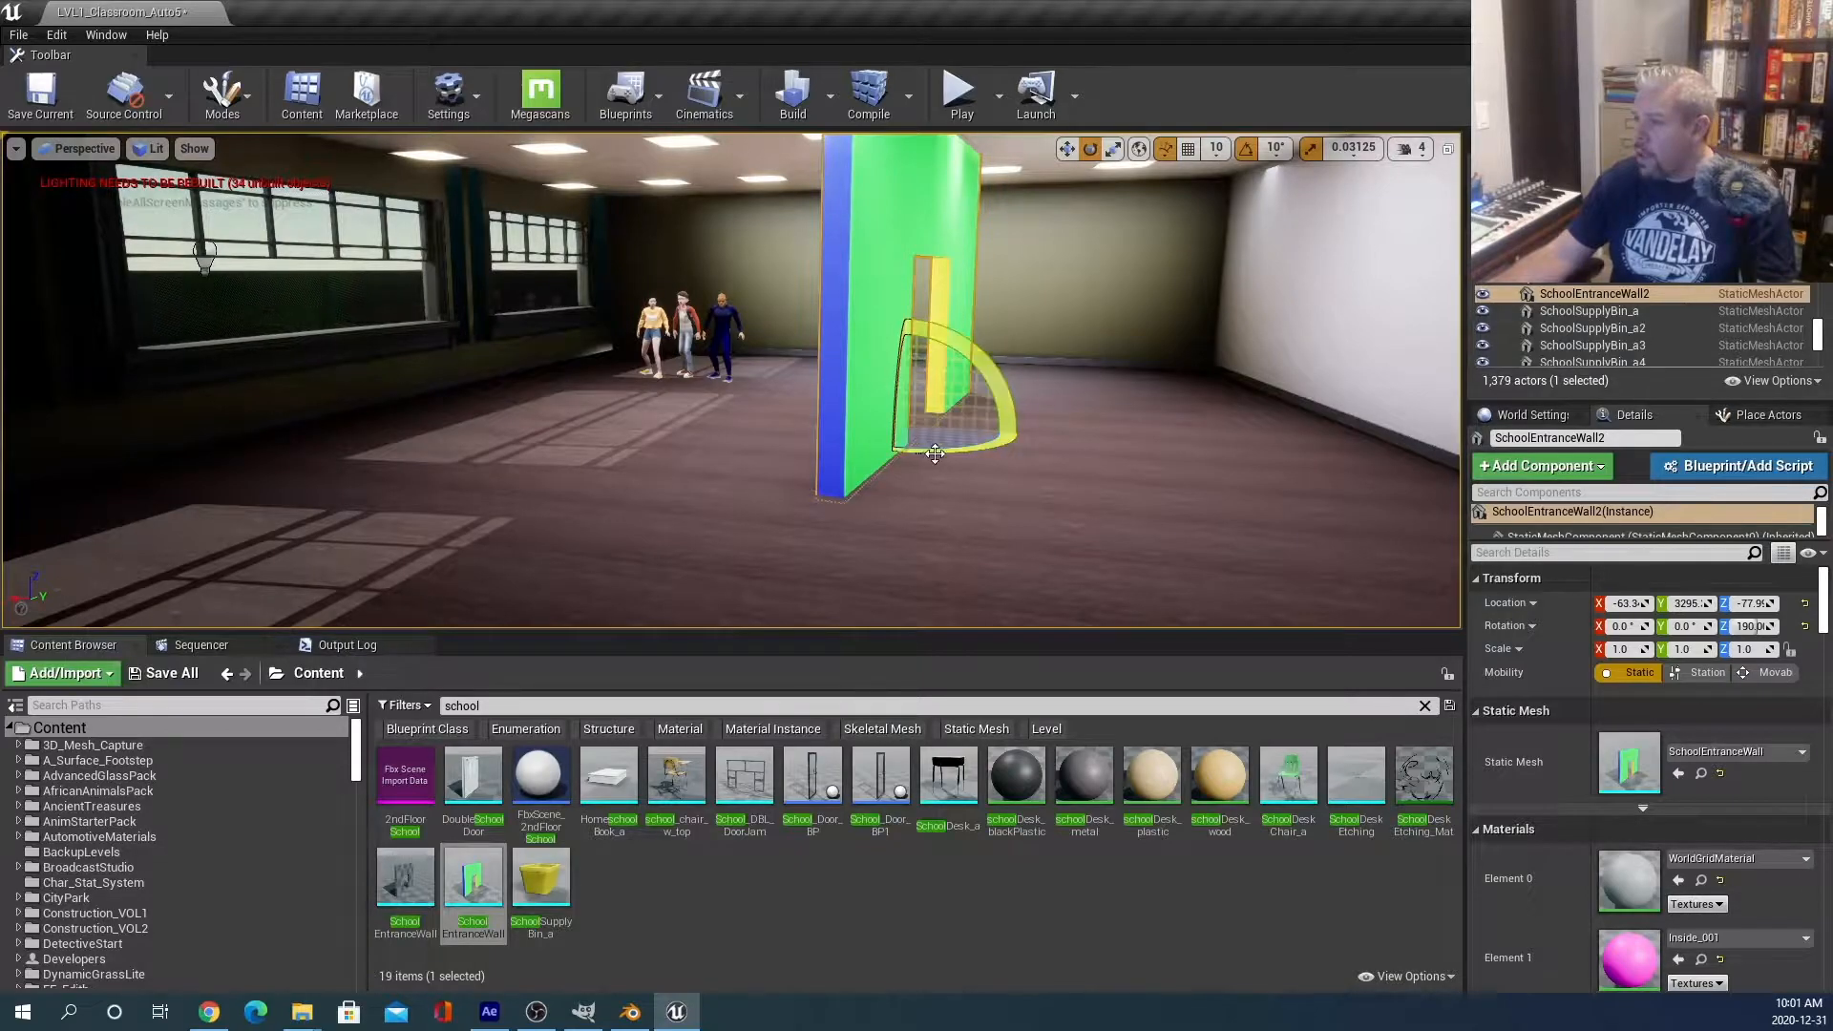
left_click_drag(953, 454, 807, 406)
mouse_move(895, 365)
left_mouse_down()
mouse_move(893, 411)
mouse_move(897, 372)
left_mouse_up()
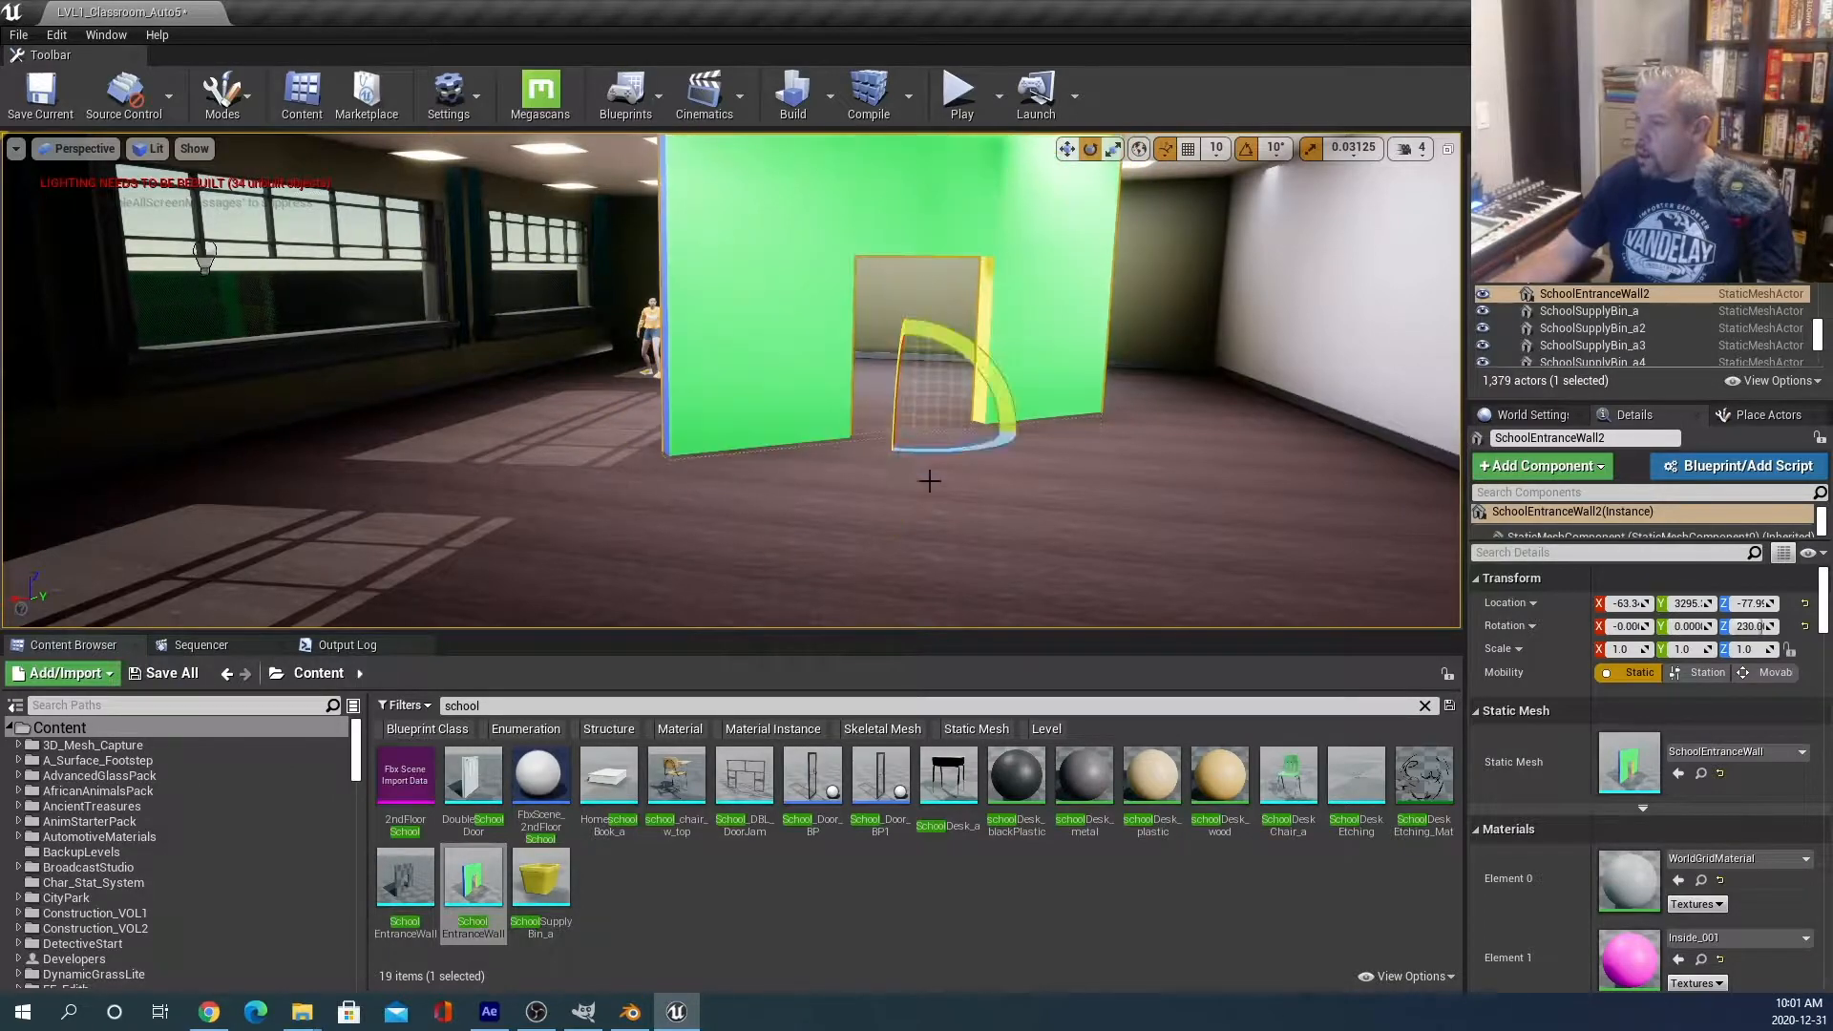
Apply schoolDesk_blackPlastic to the wall's green side and schoolDesk_plastic to its pink side, turning the wall to 160 degrees.
left_click_drag(1017, 776, 888, 468)
left_click_drag(1145, 785, 1029, 272)
left_click_drag(970, 445, 1014, 441)
mouse_move(807, 416)
left_mouse_down()
mouse_move(908, 410)
mouse_move(807, 416)
left_mouse_up()
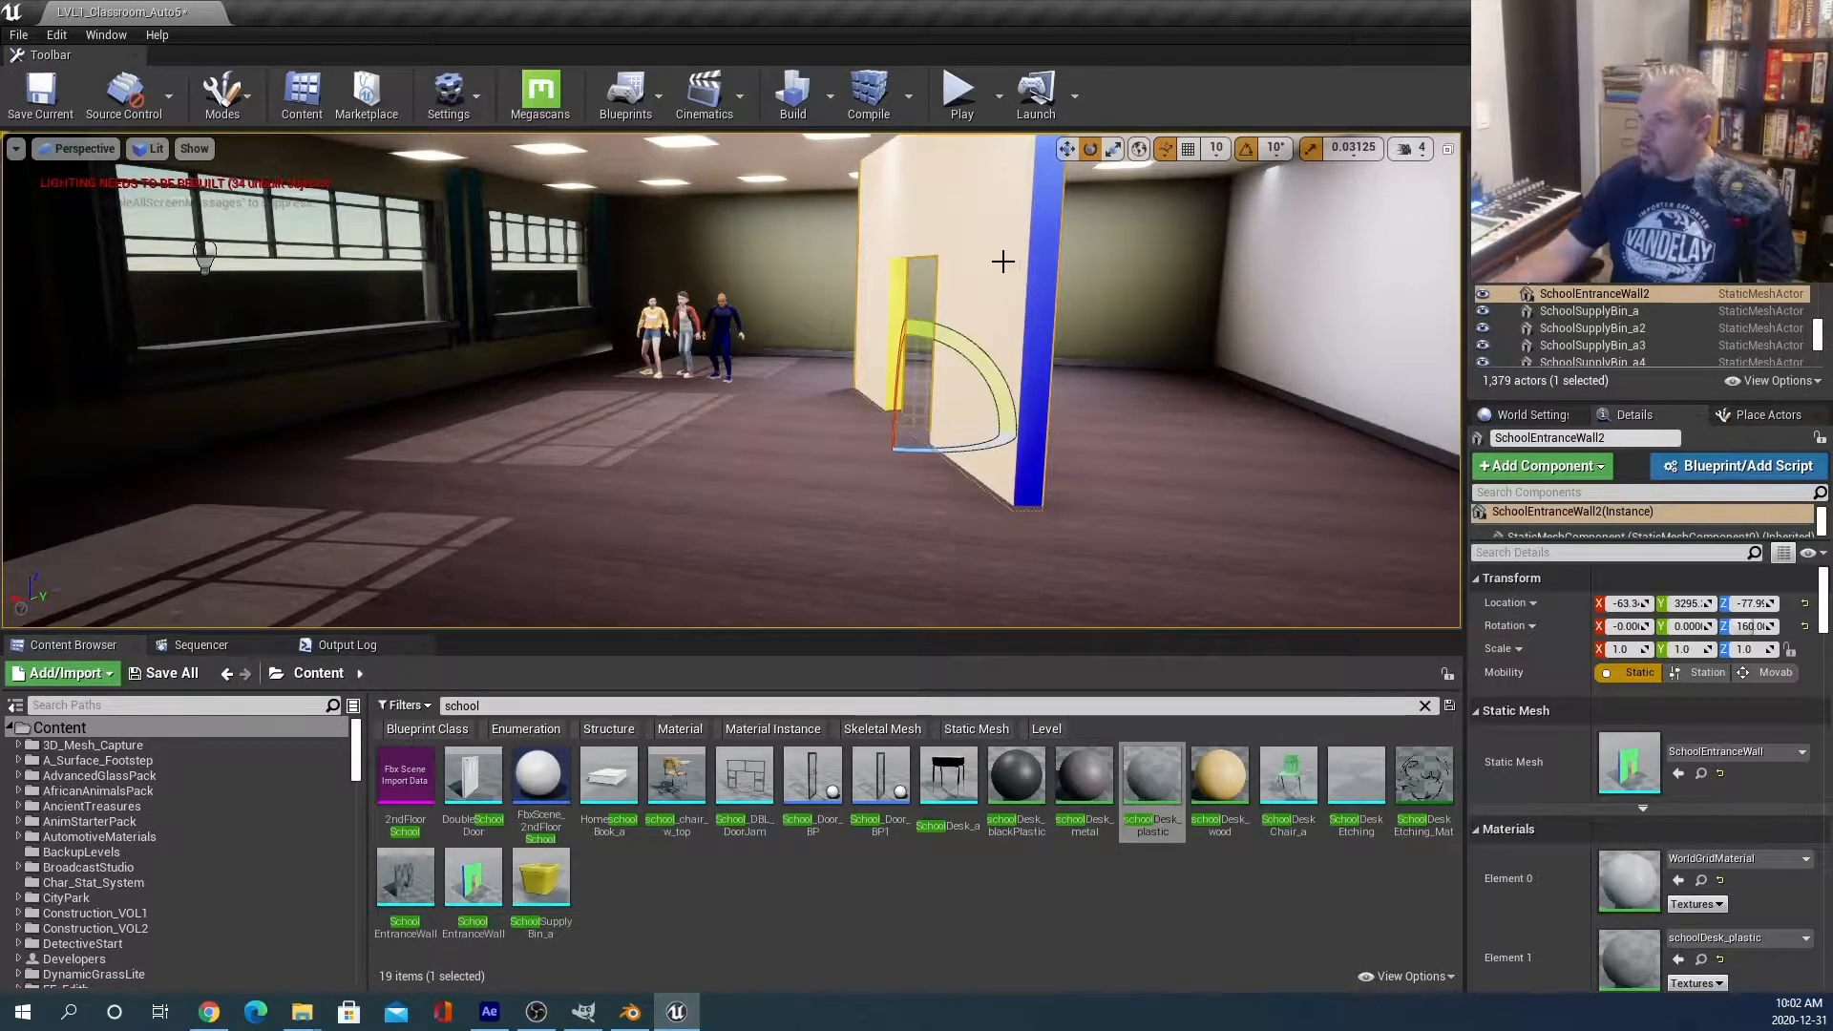
Turn the entrance wall about its vertical axis to compare the materials on both sides, and delete the wall.
left_click_drag(950, 435, 876, 301)
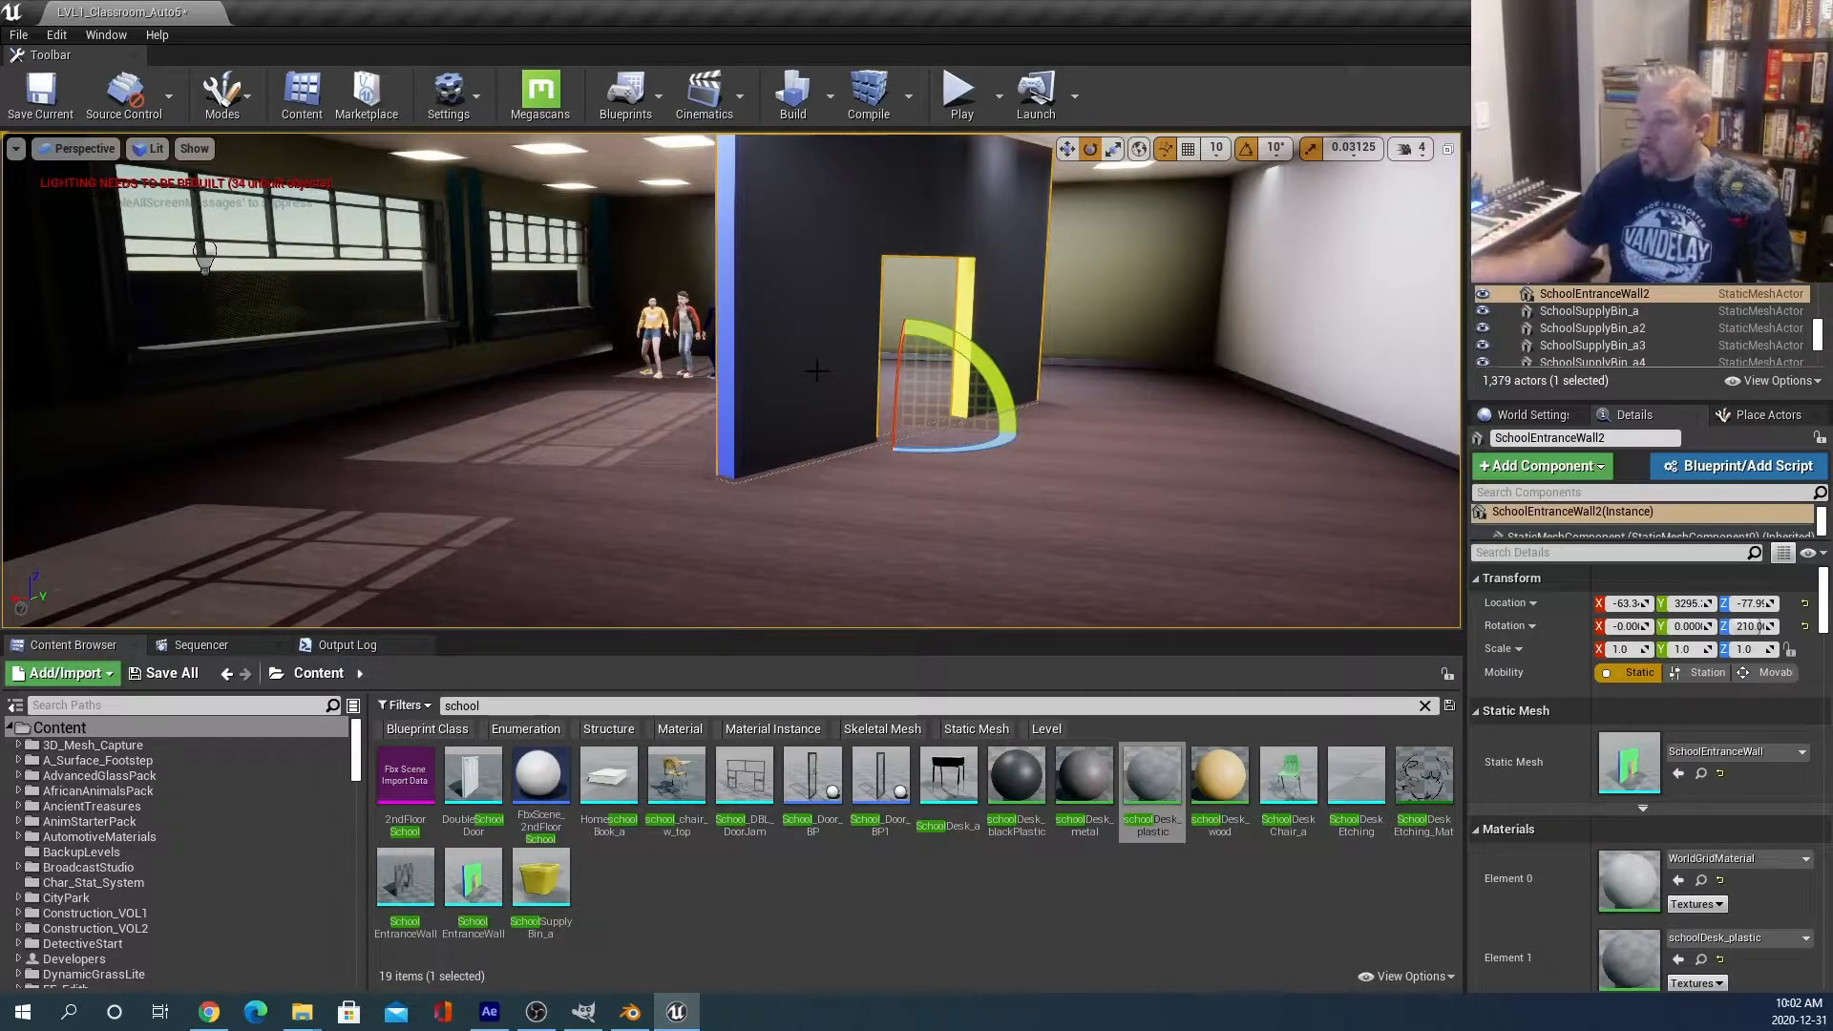
mouse_move(955, 445)
left_mouse_down()
mouse_move(802, 437)
mouse_move(869, 459)
mouse_move(844, 454)
mouse_move(958, 447)
left_mouse_up()
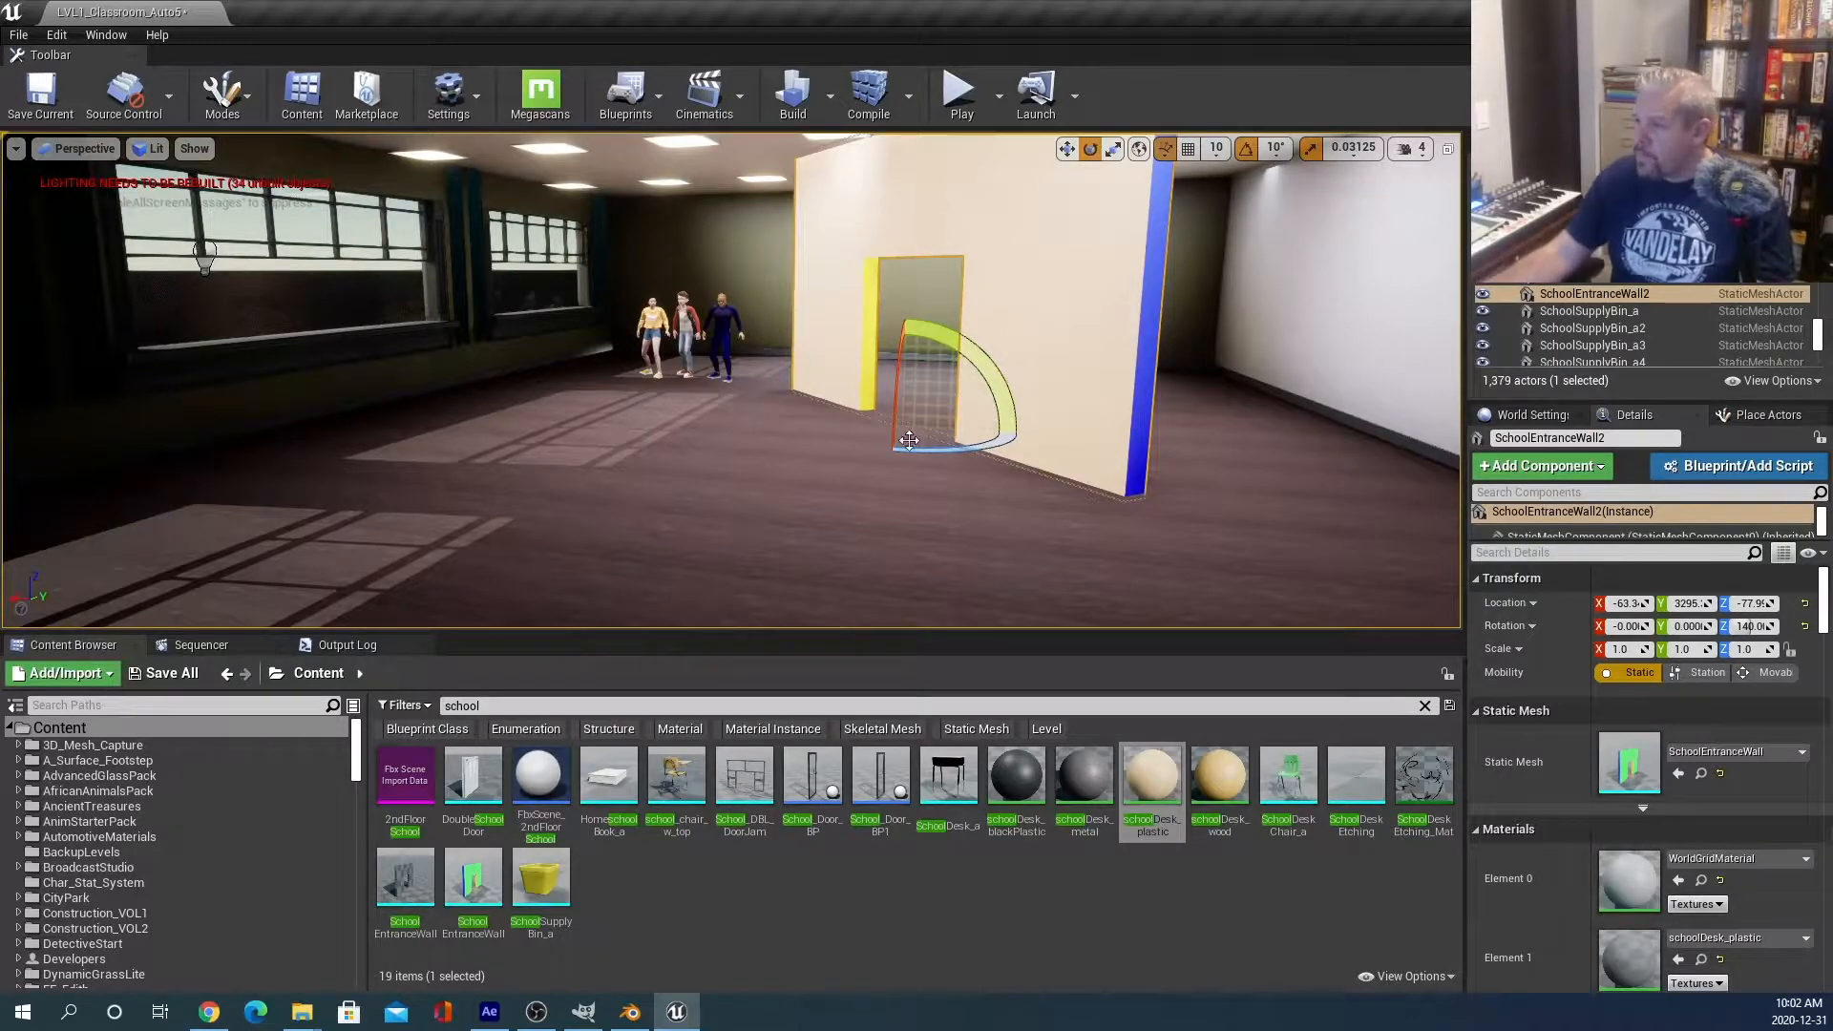
left_click_drag(976, 447, 1015, 312)
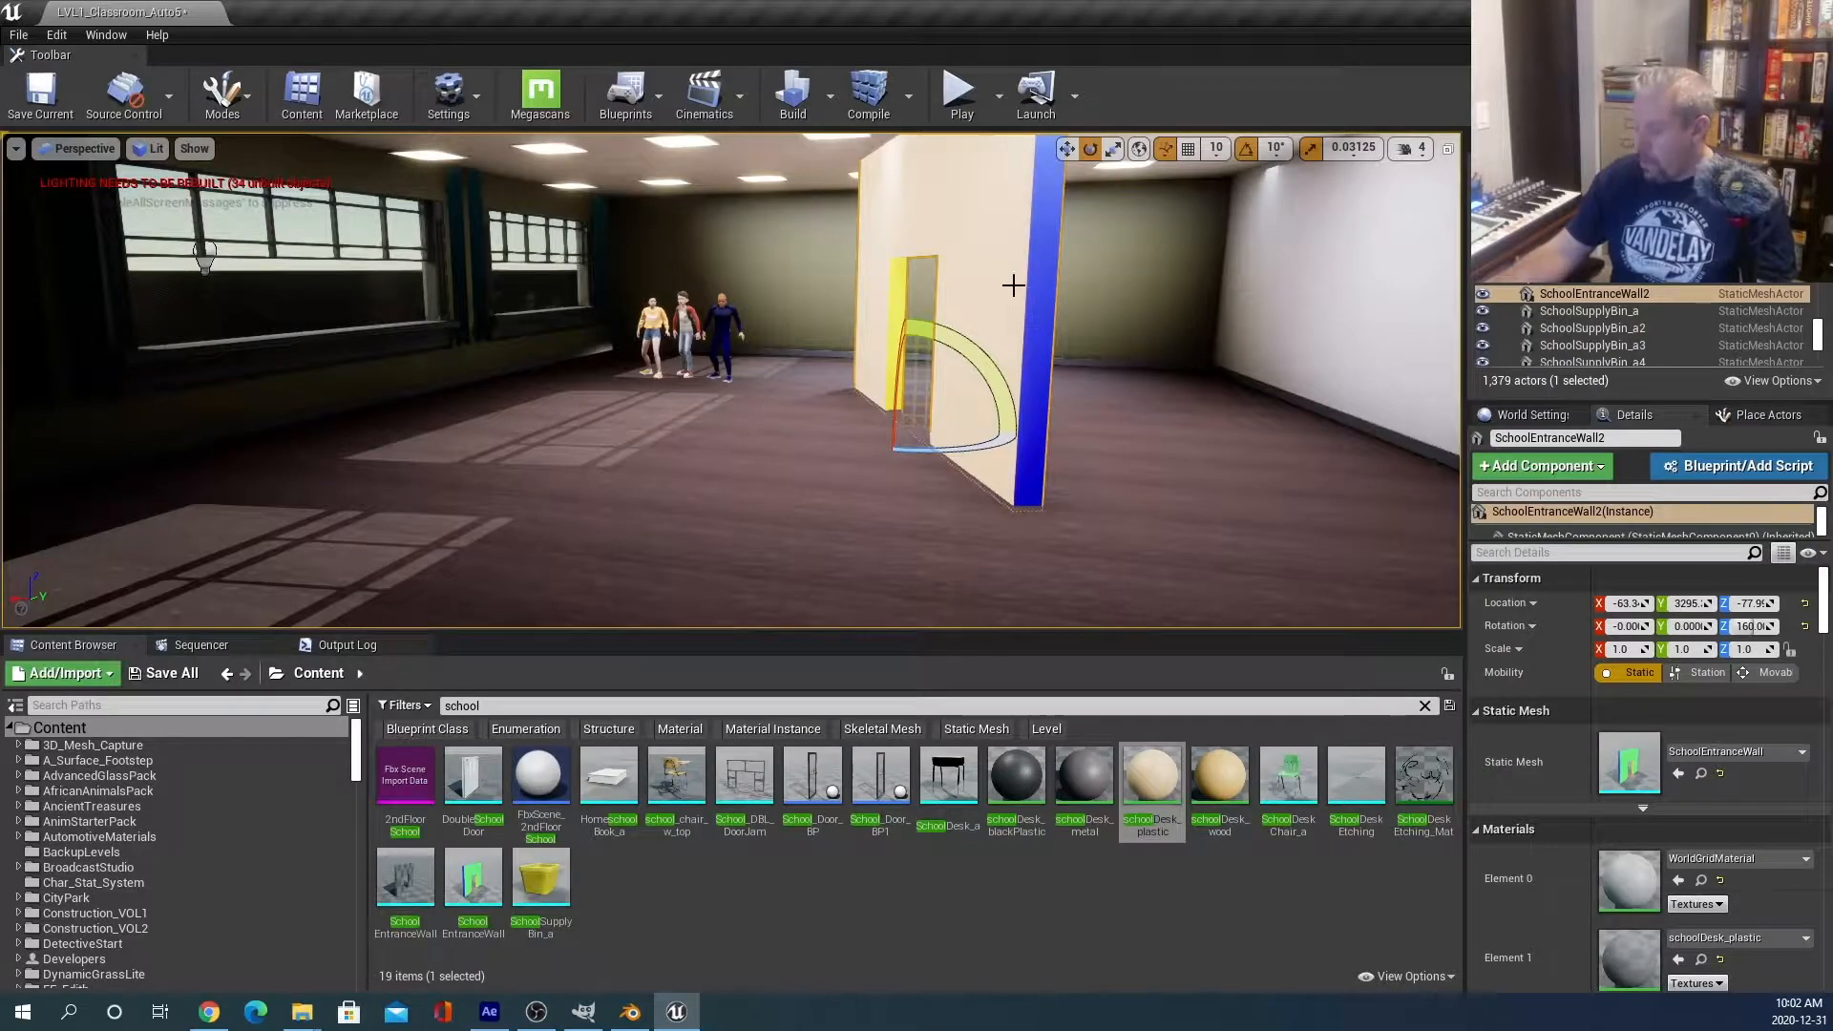
key("Delete")
Search the content for "wall_test" and place the brick-textured wall_test mesh on the room floor.
left_click(539, 705)
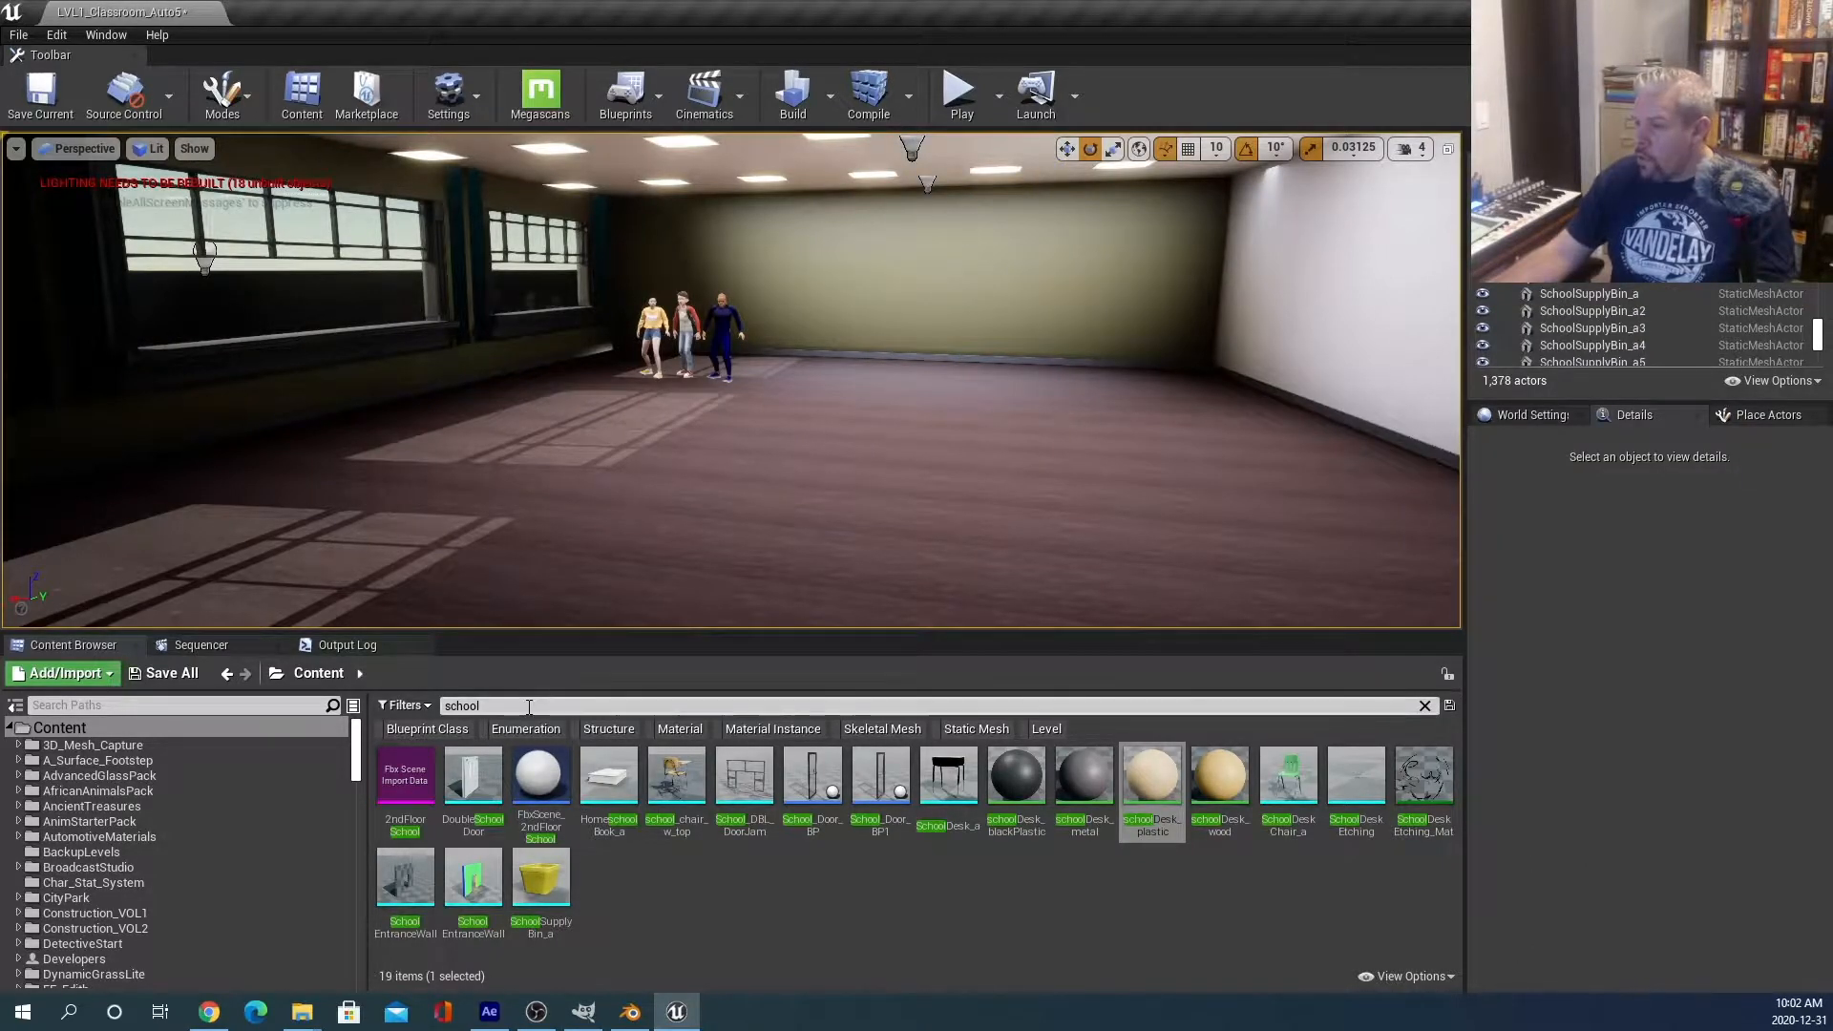
type("wall")
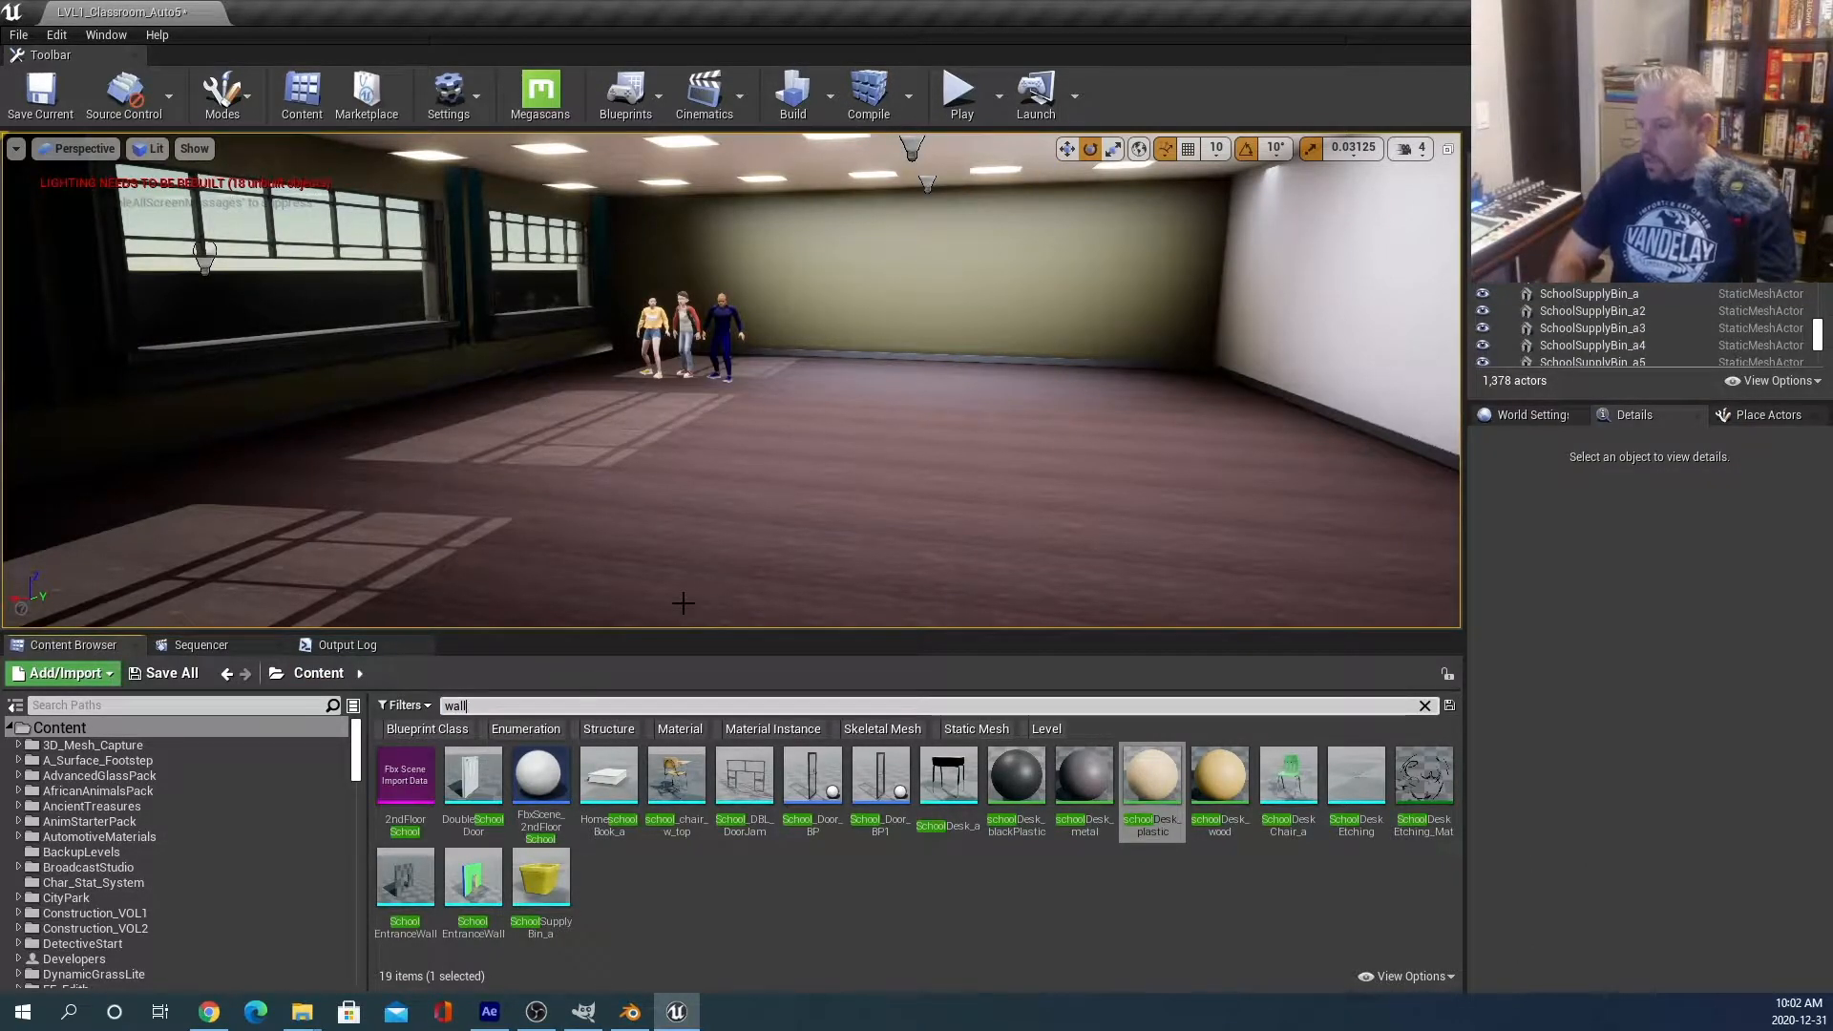
type("_test")
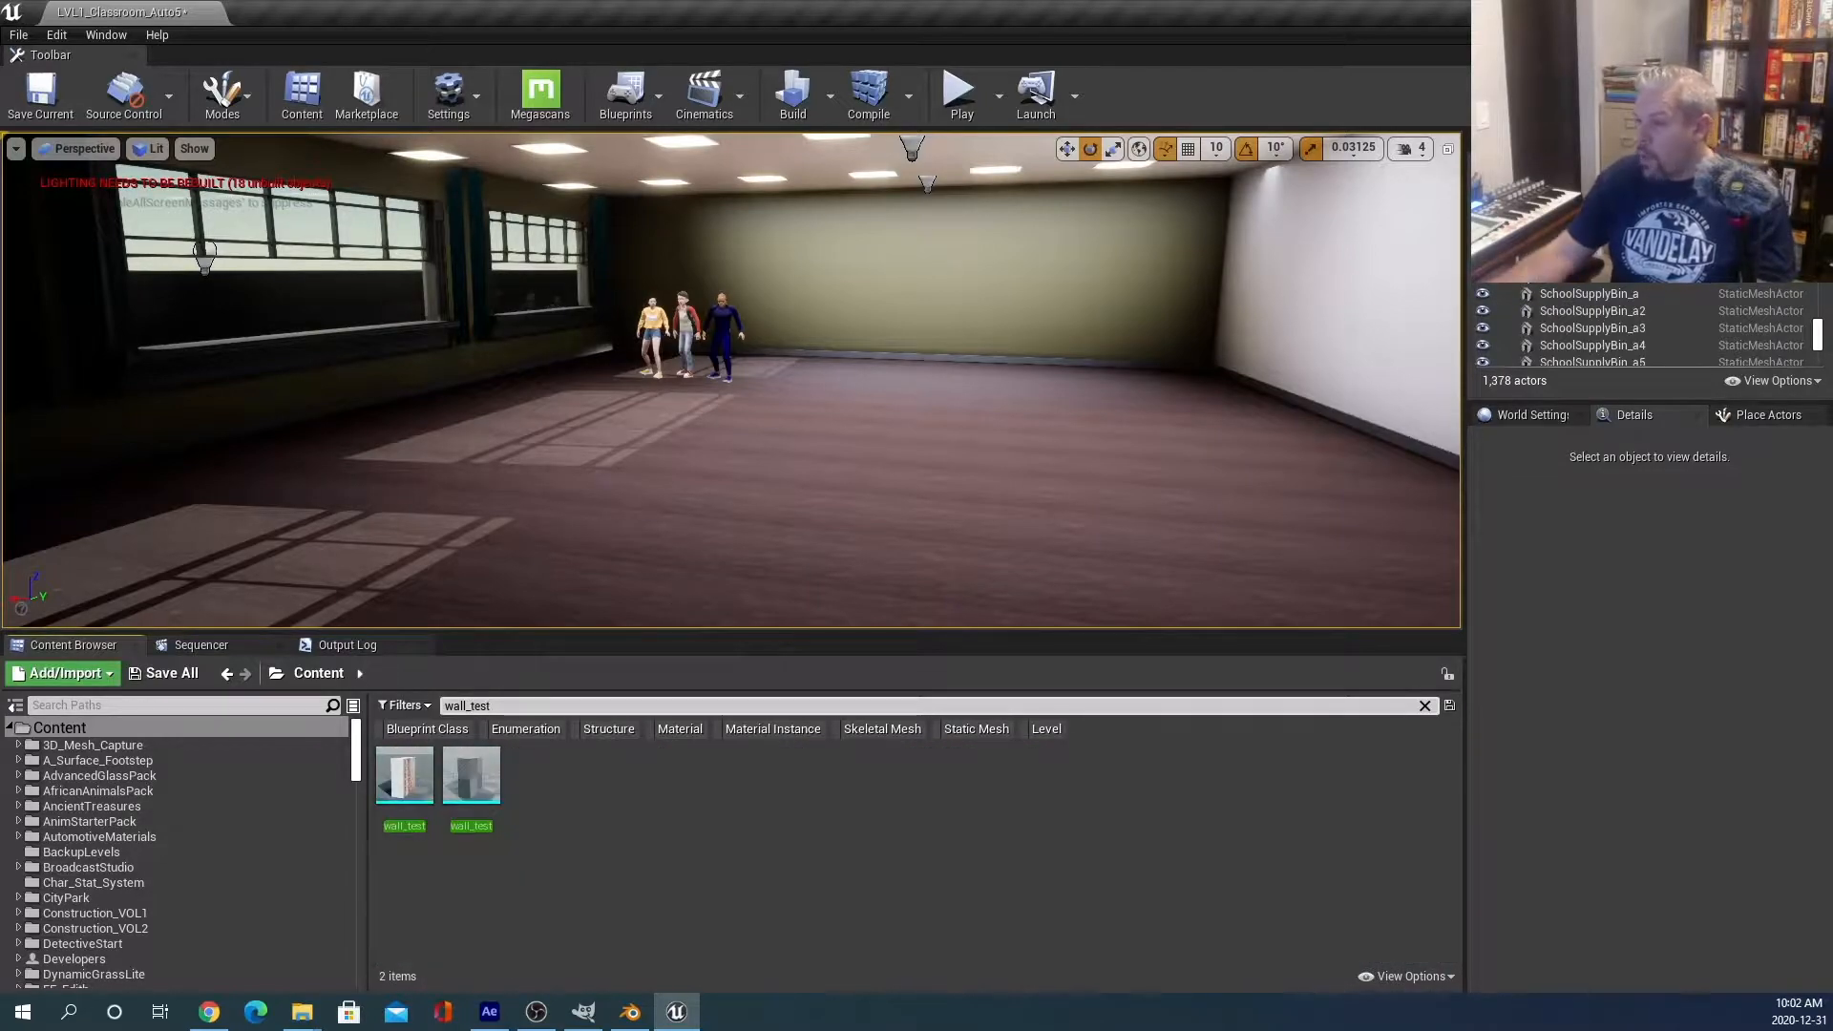
left_click_drag(417, 787, 997, 489)
Rotate wall_test to 140 degrees about its vertical axis, check its material slot, and delete the mesh.
mouse_move(878, 439)
left_mouse_down()
mouse_move(884, 506)
mouse_move(880, 437)
left_mouse_up()
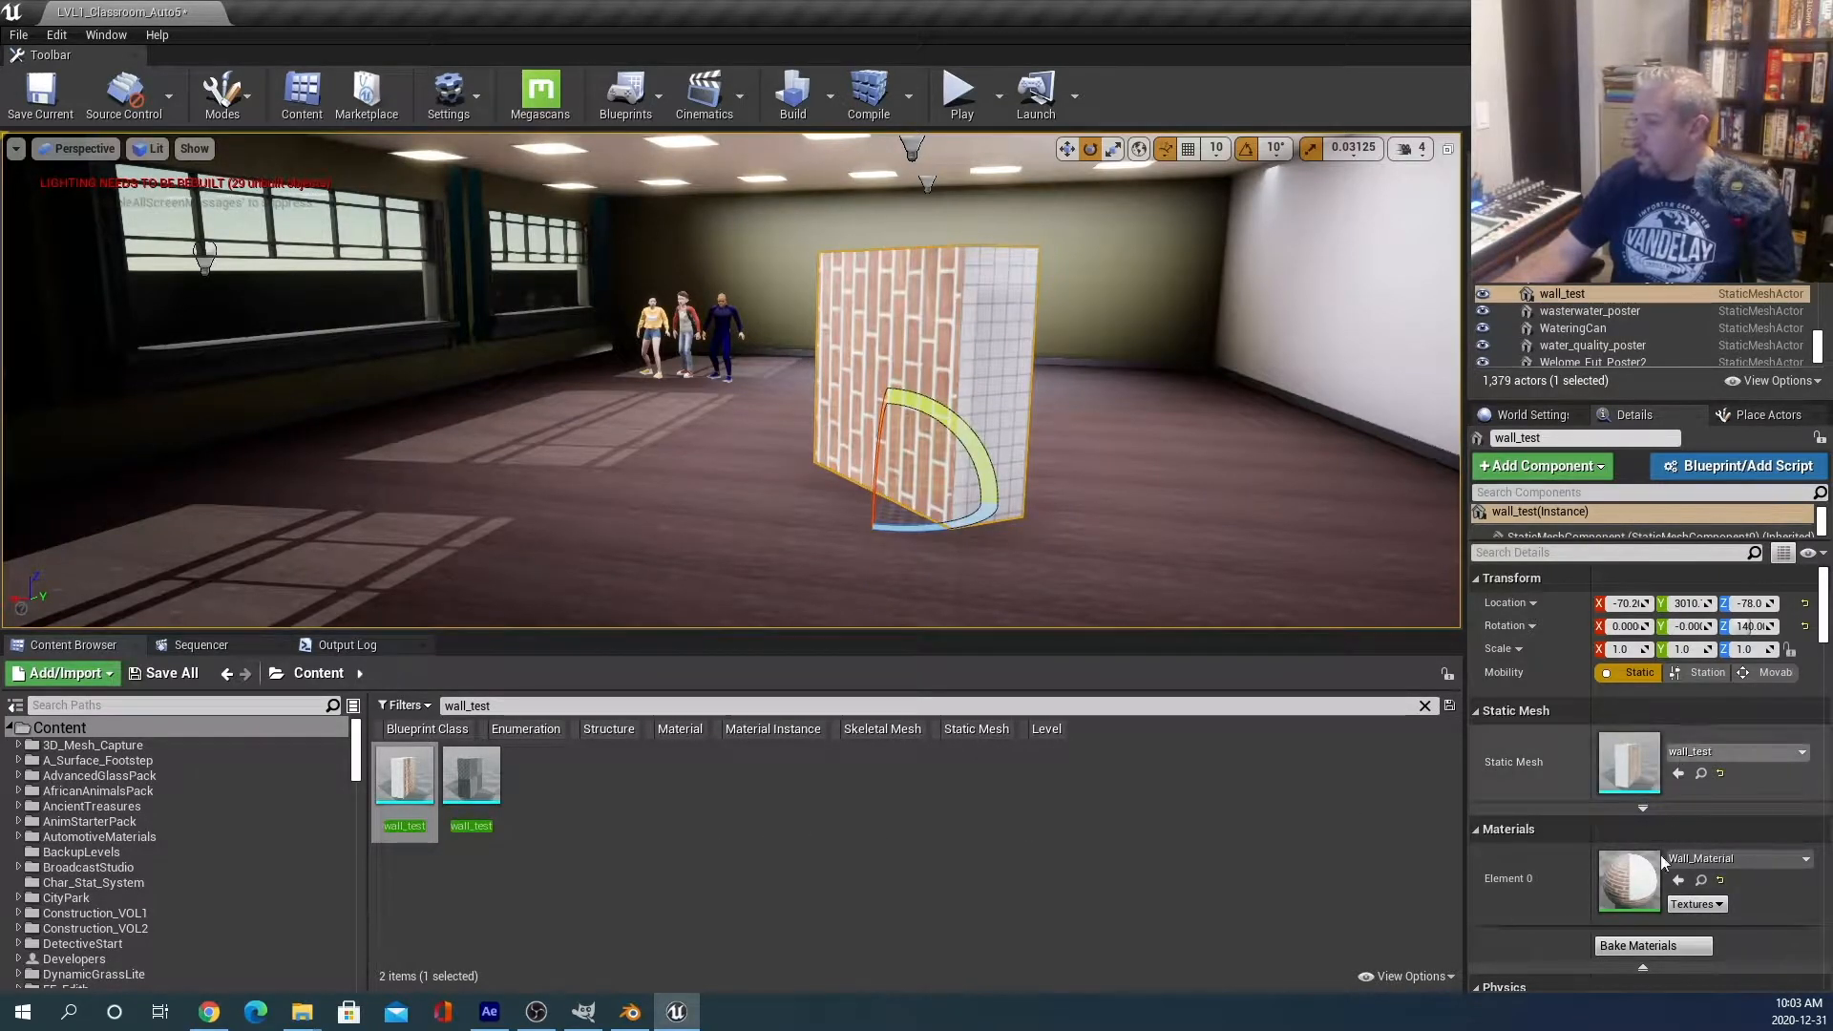
scroll(1675, 859, "down", 2)
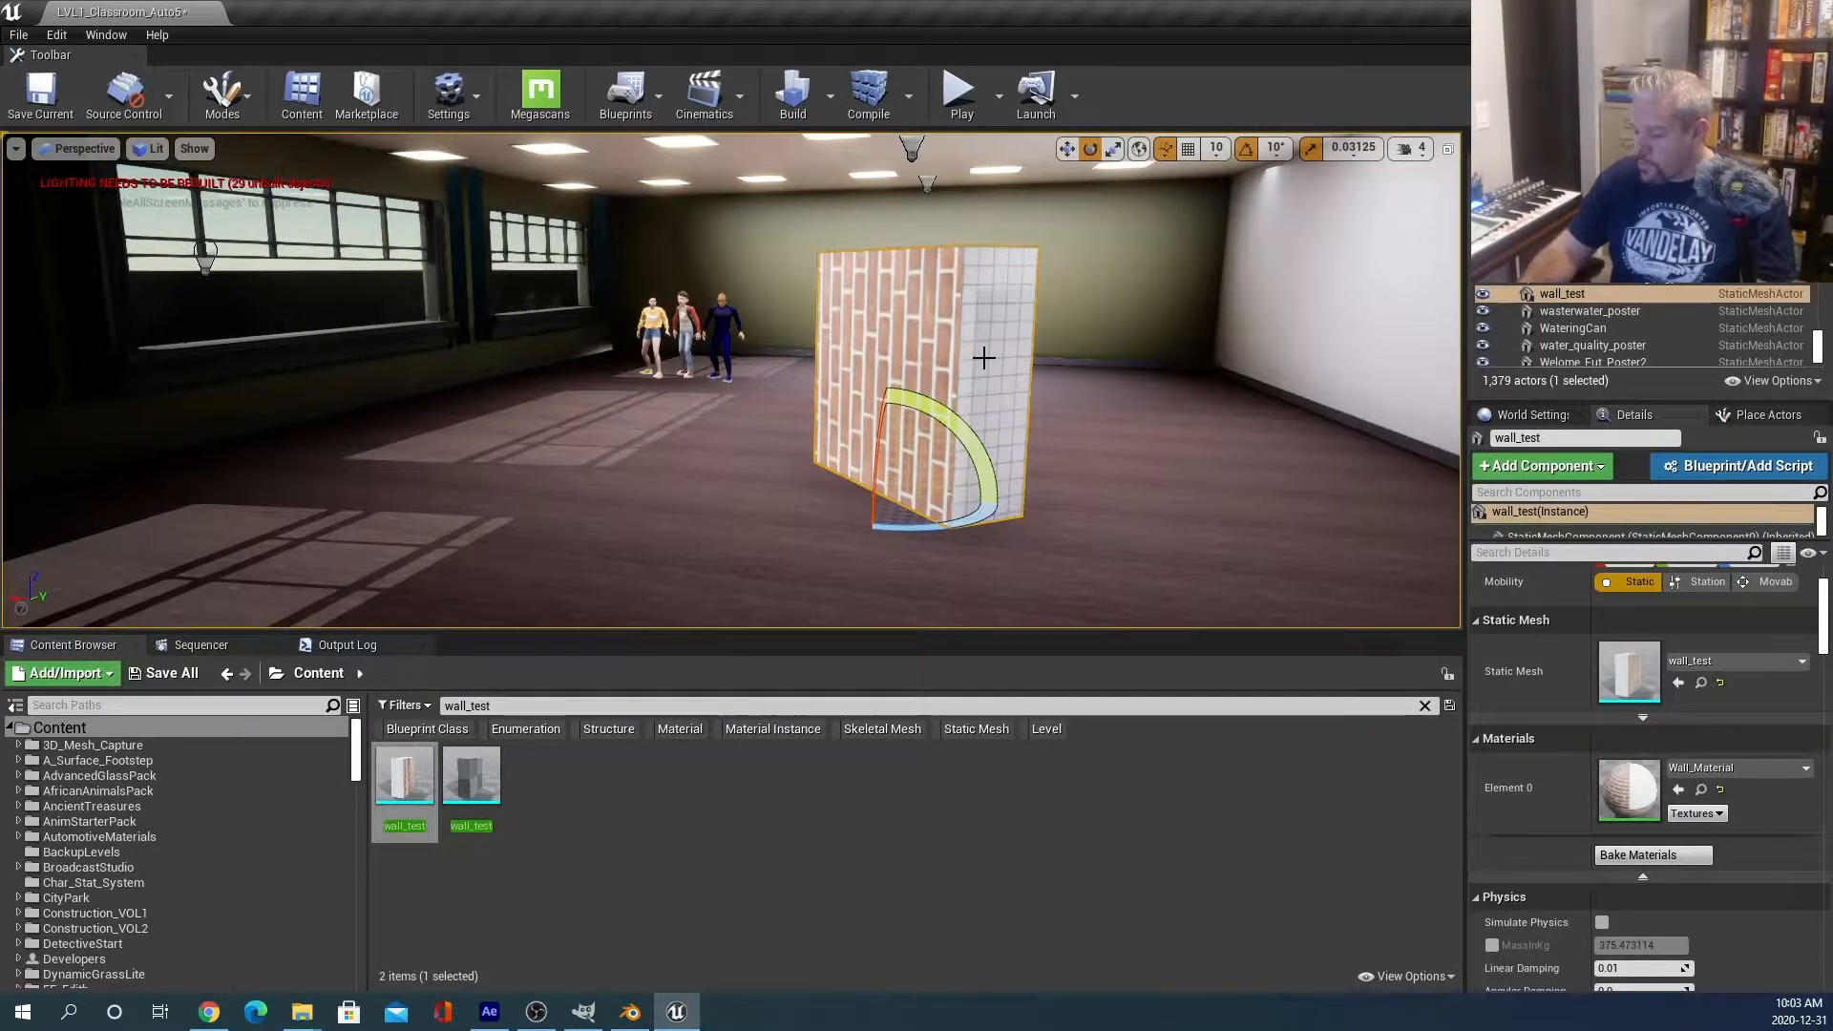
key("Delete")
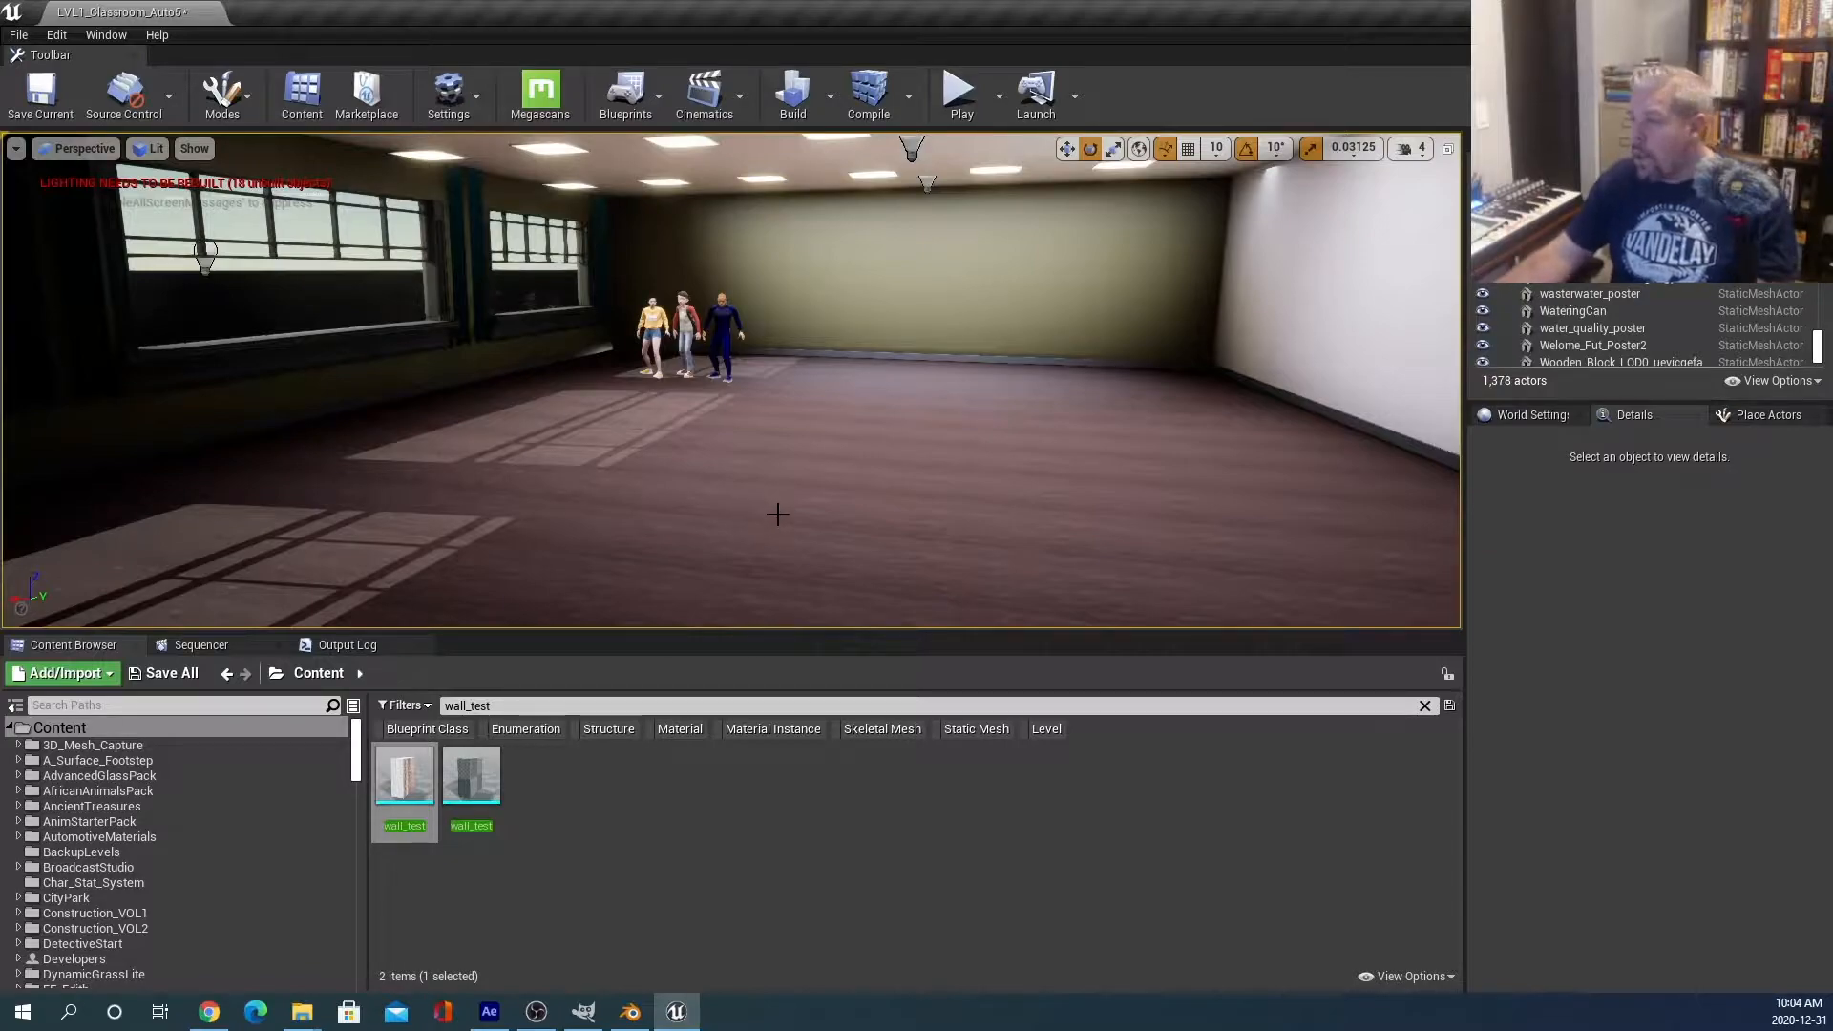
Select the boy with the backpack standing in the middle of the three characters.
scroll(838, 439, "up", 8)
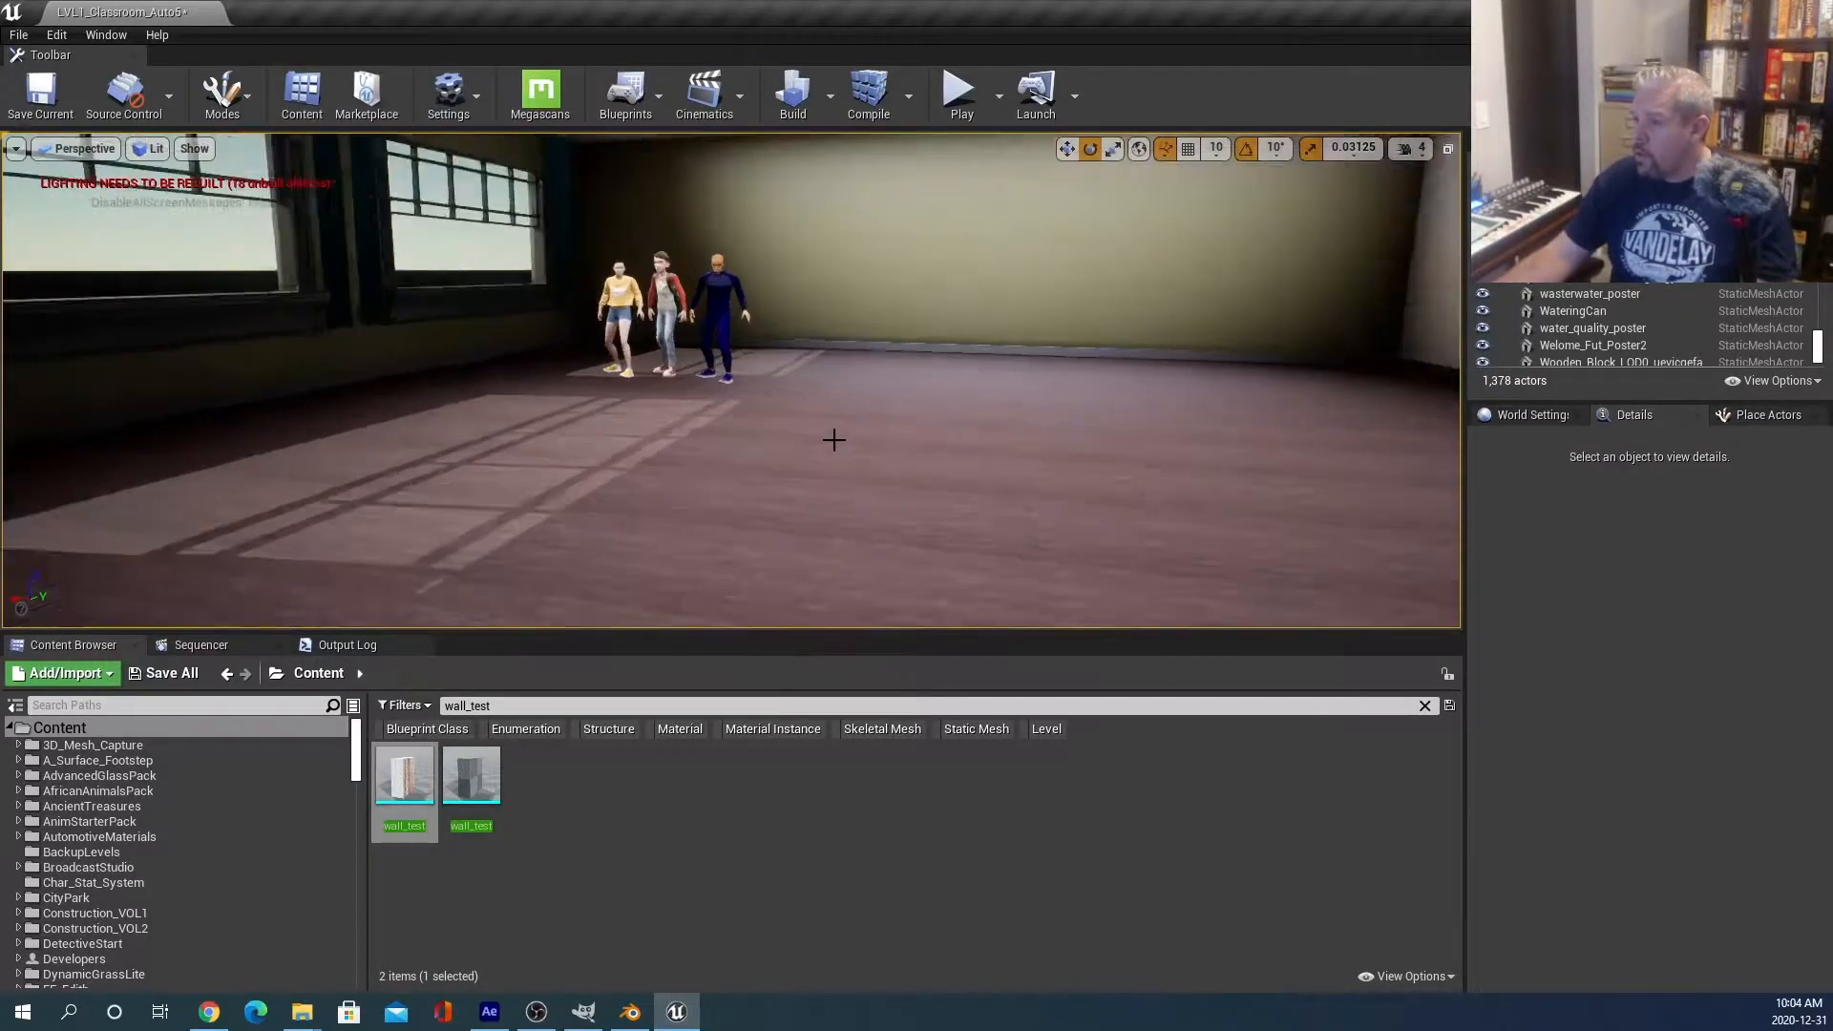
right_click_drag(867, 469, 904, 477)
key("w")
scroll(889, 477, "down", 3)
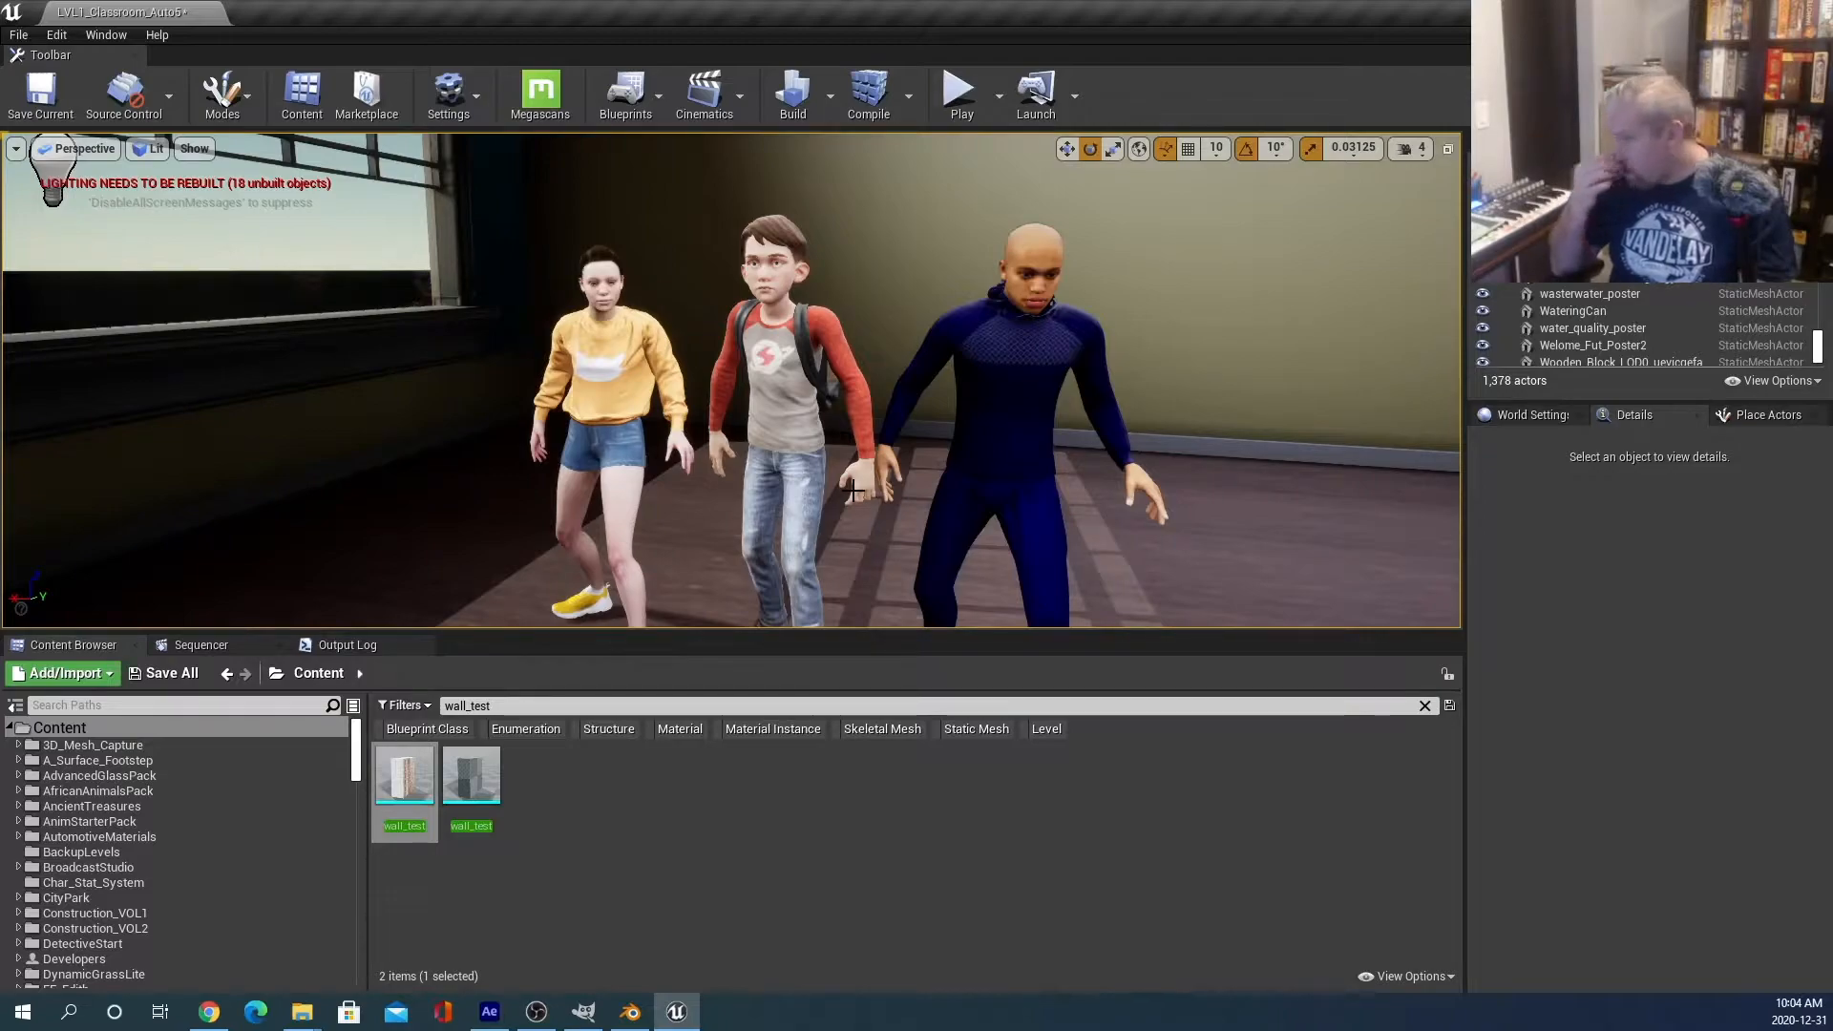
key("1")
key("2")
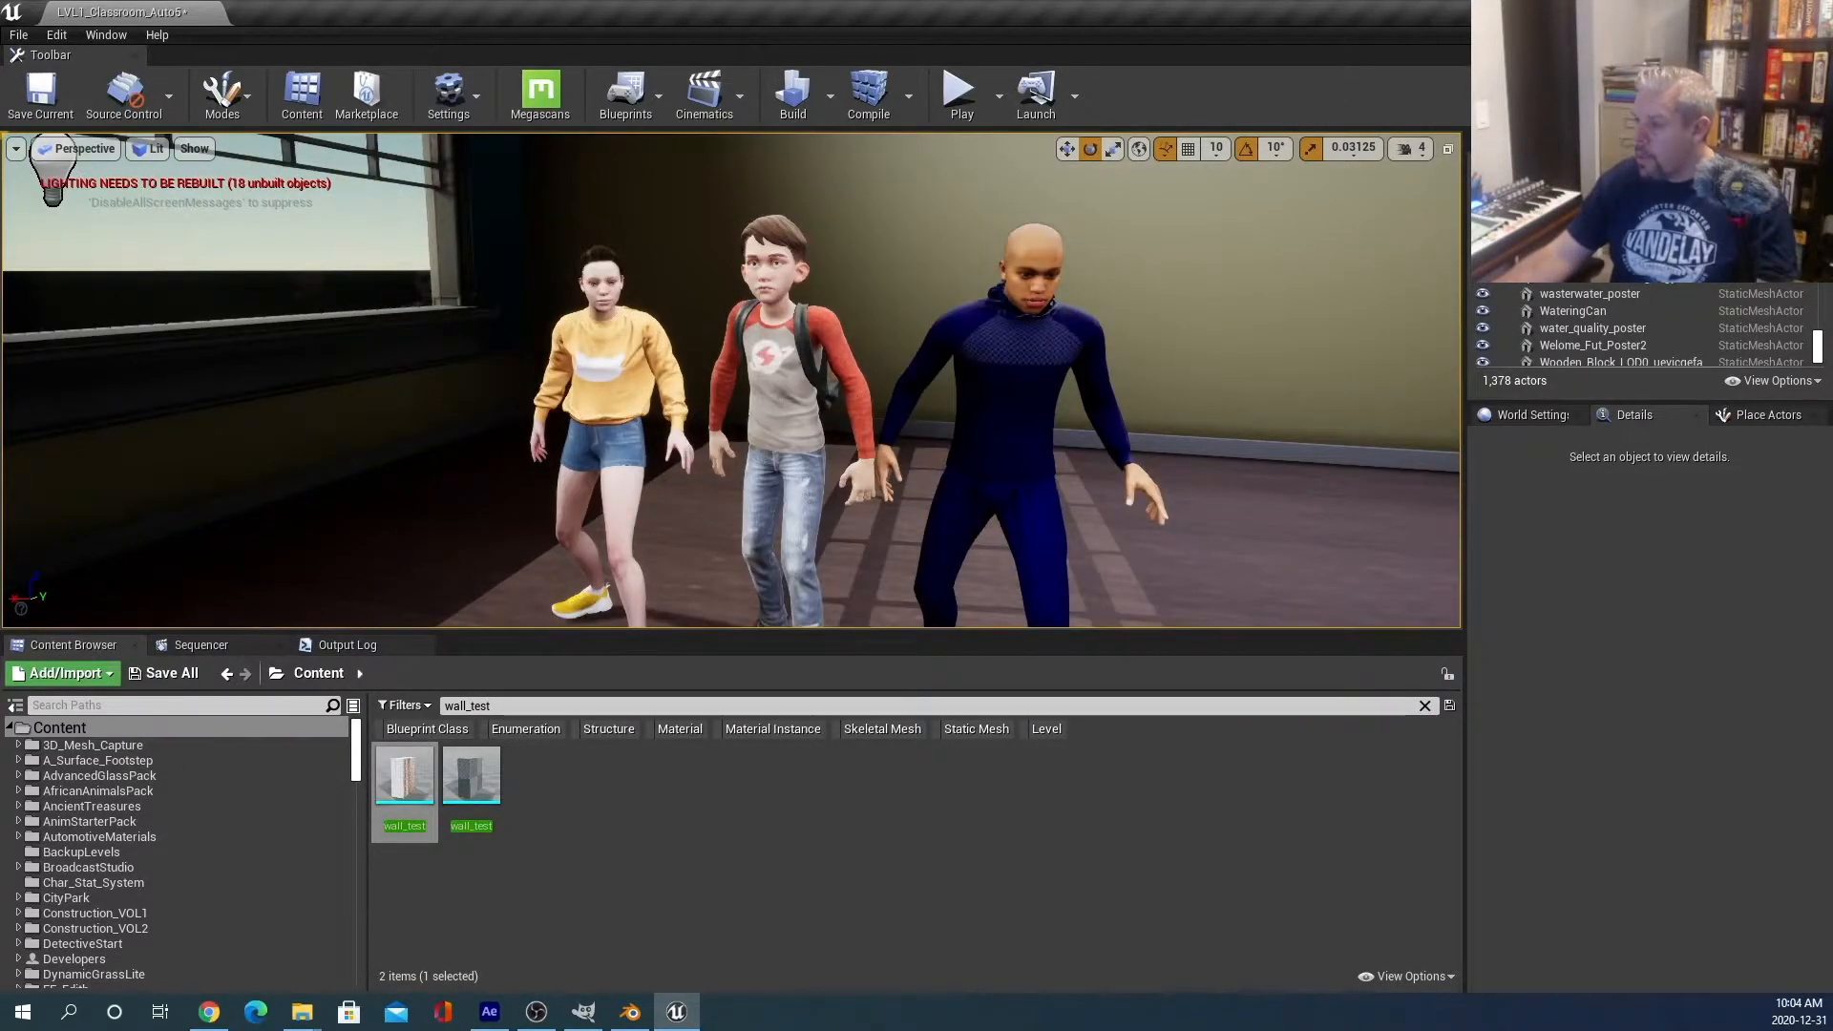
left_click(783, 401)
Clear the content search and locate the boy's Element 0 material, Backpack_Shader, in the Content Browser.
left_click_drag(523, 704, 198, 703)
key("BackSpace")
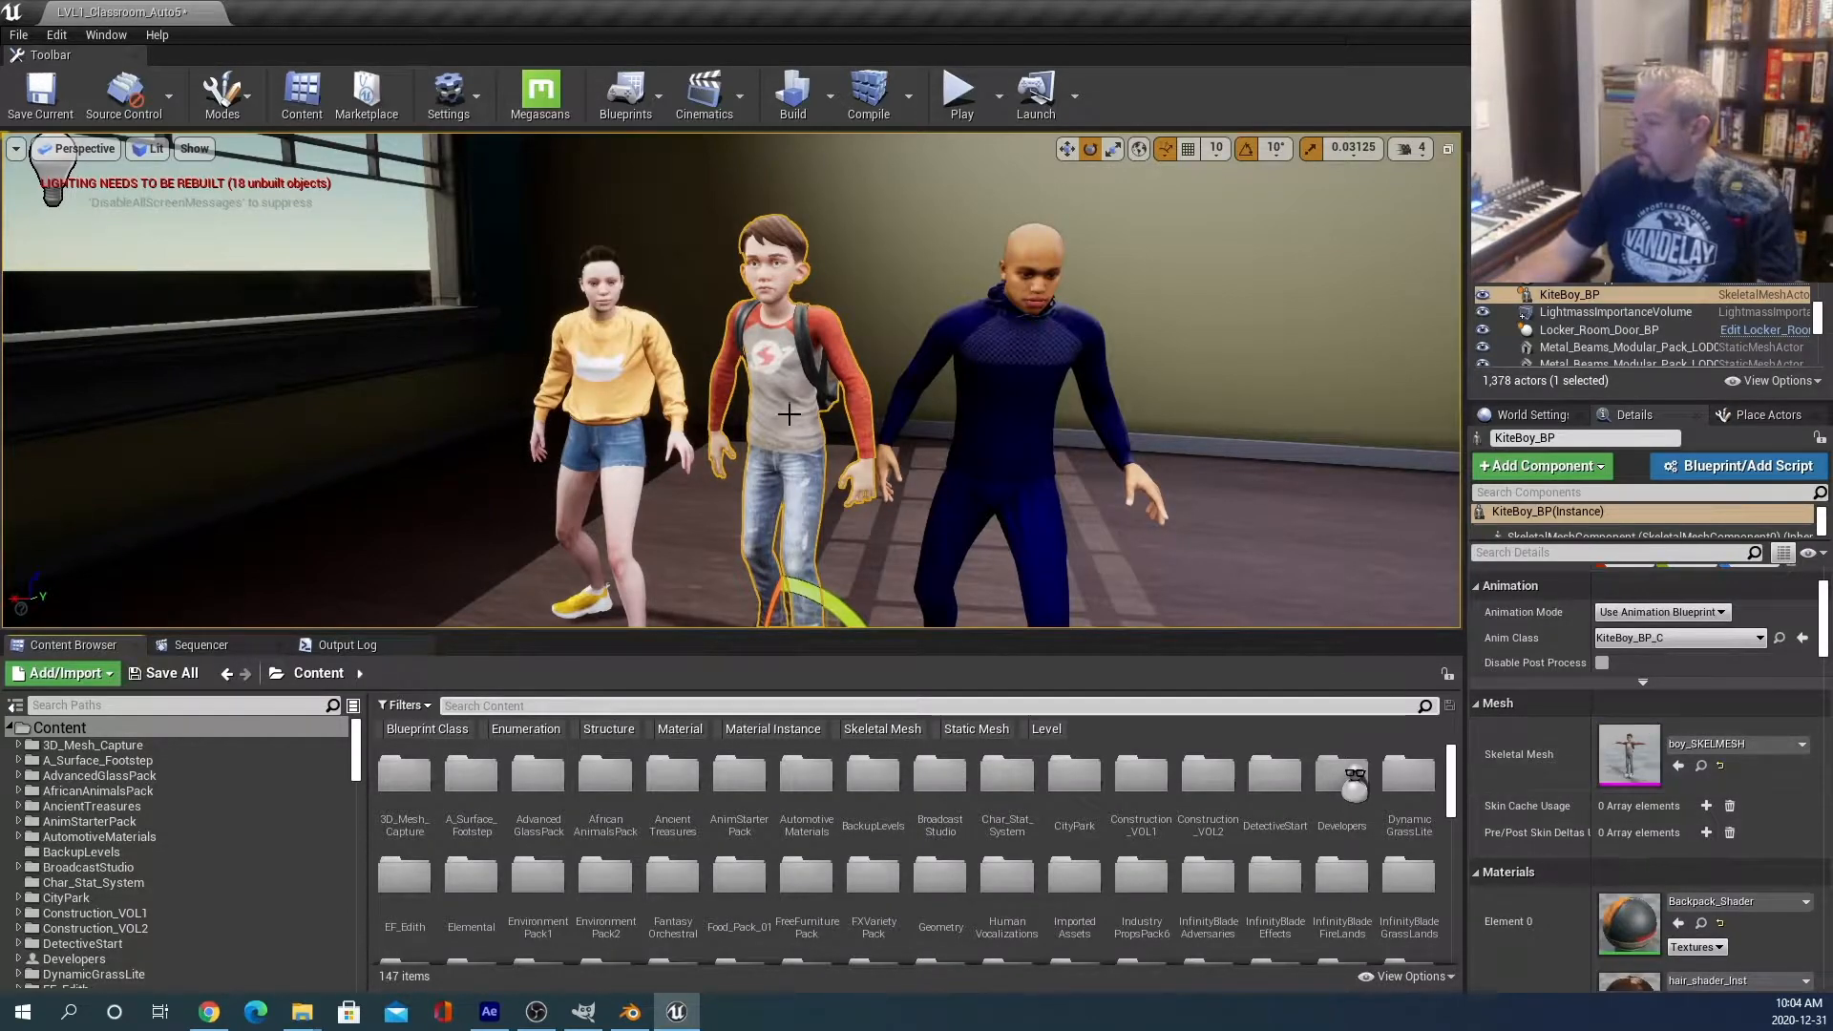
scroll(1705, 835, "down", 1)
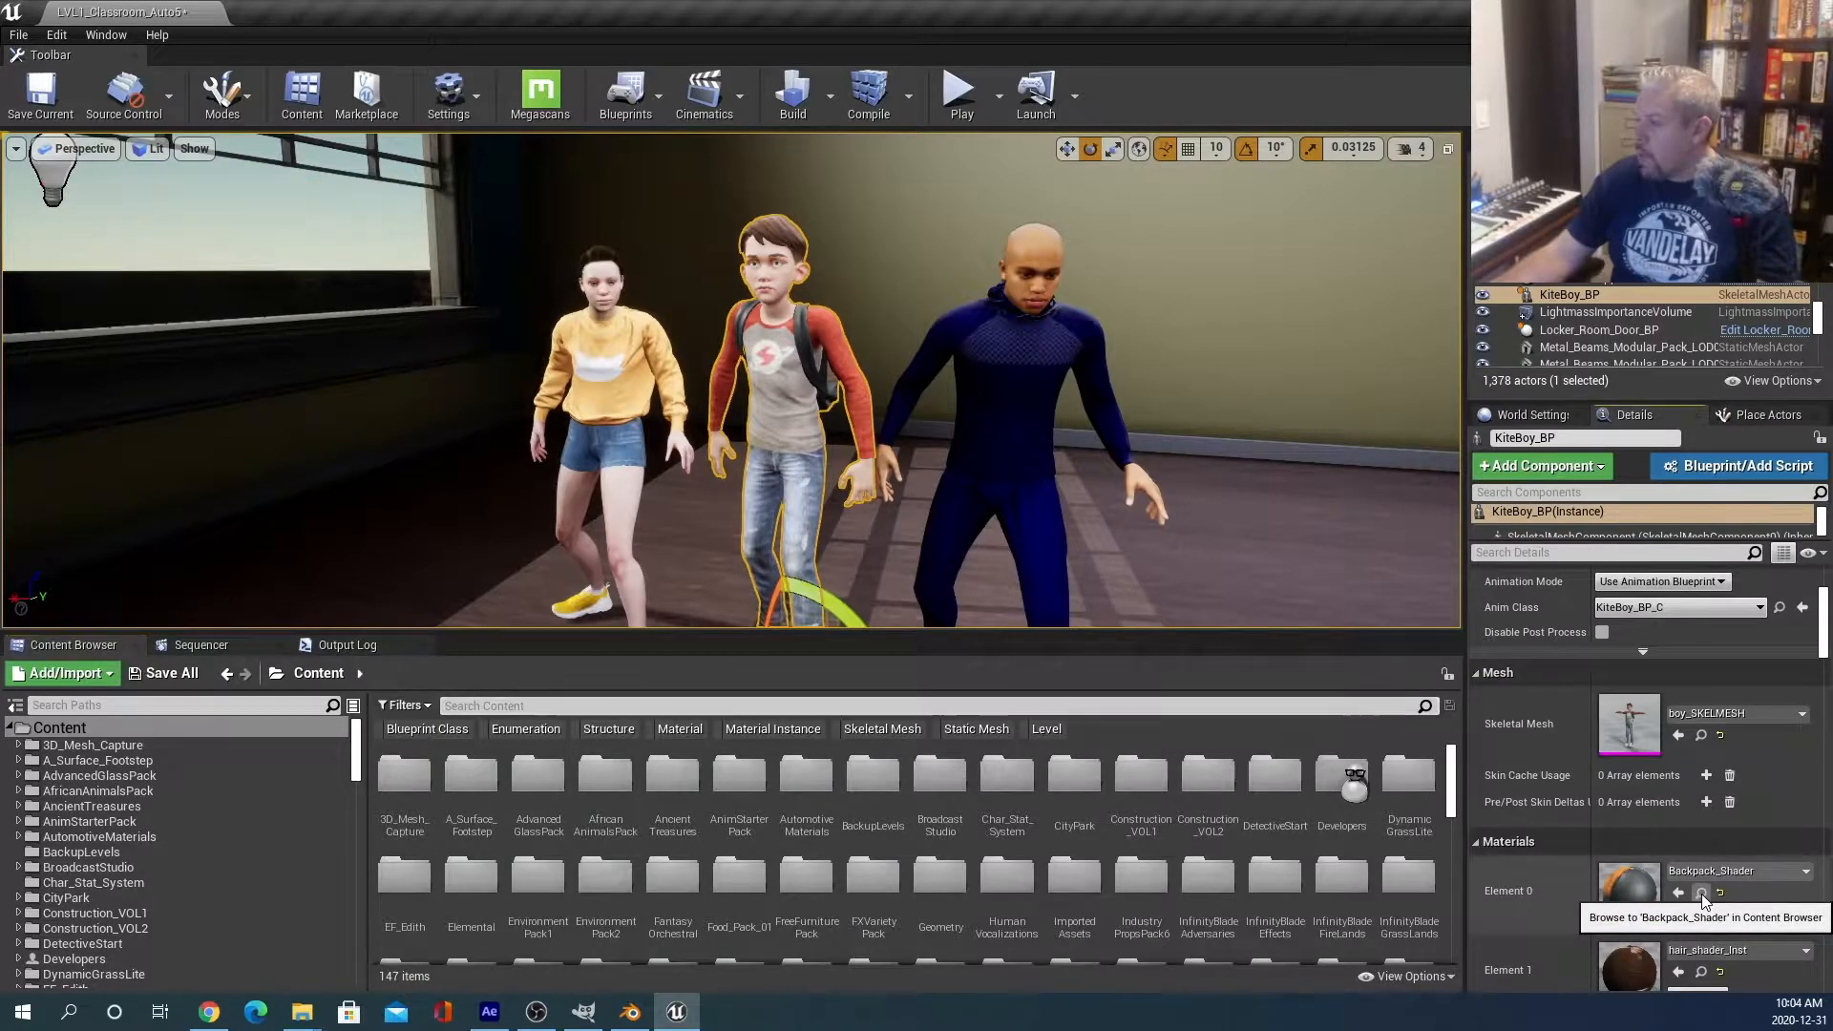
left_click(1701, 893)
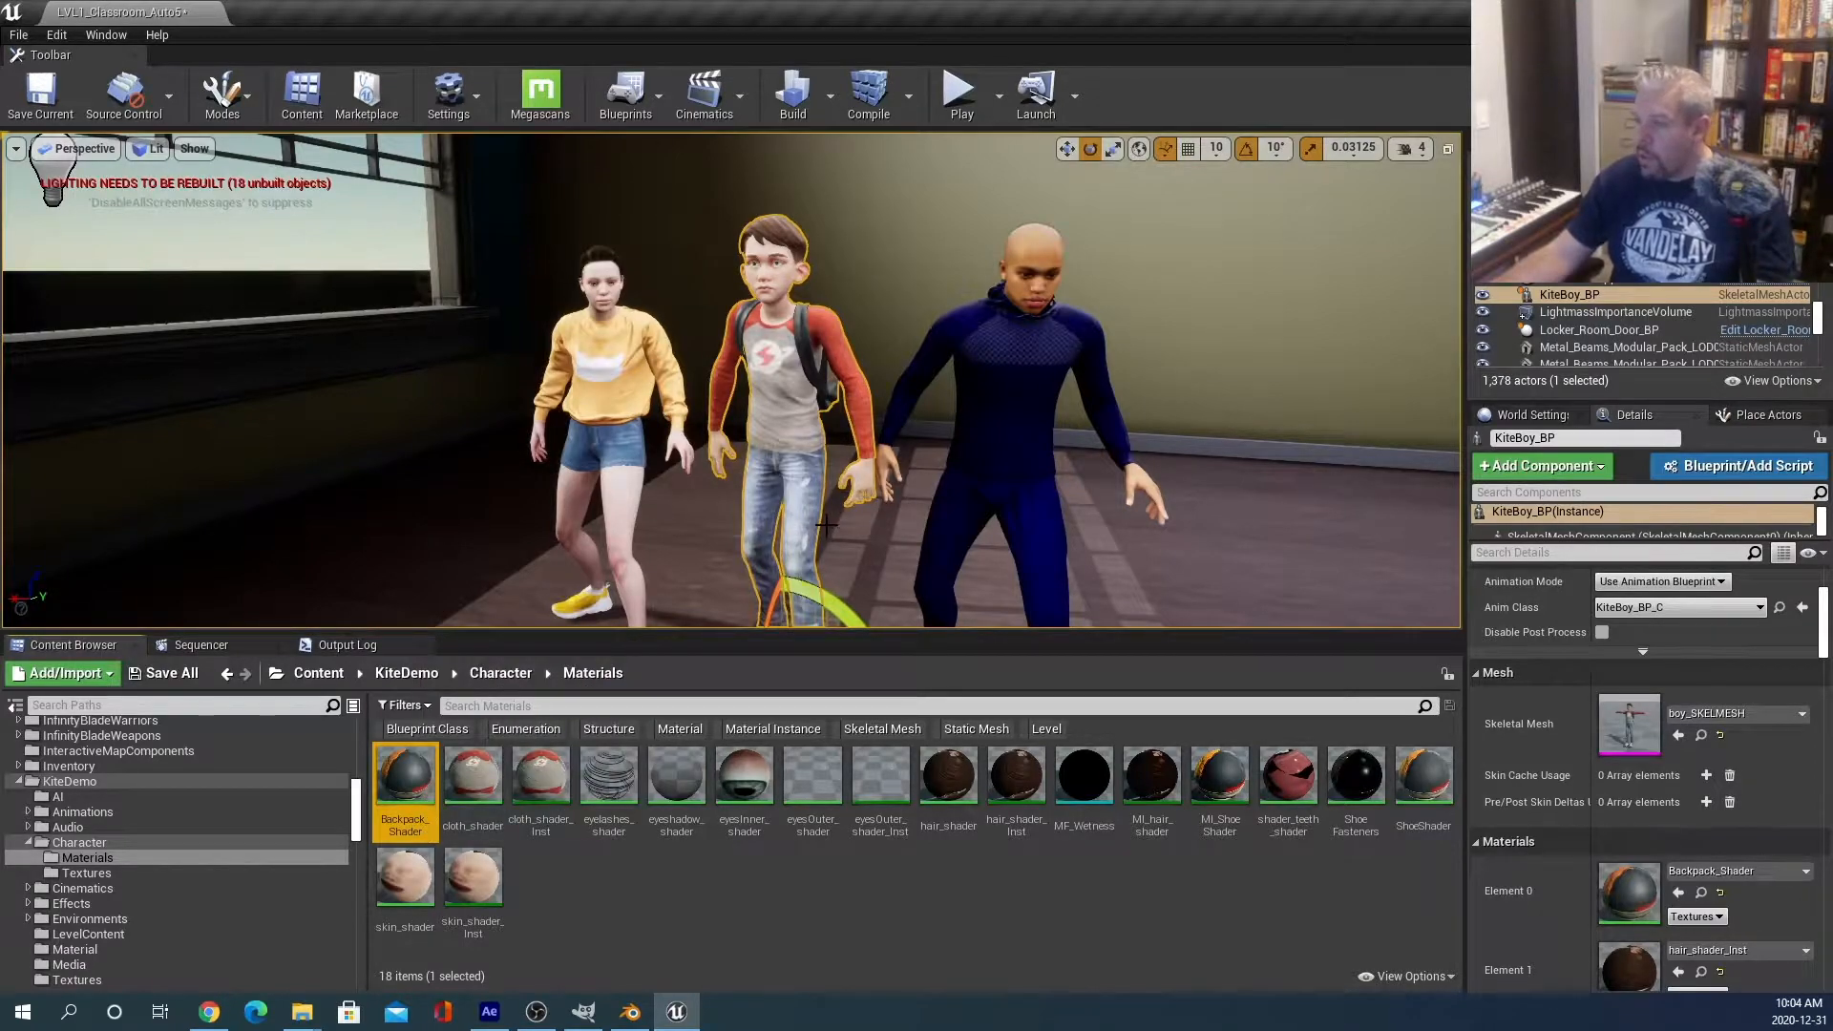
Check the boy's orange backpack from behind and open the Backpack_Shader material for editing.
scroll(827, 525, "down", 3)
right_click_drag(836, 455, 829, 540)
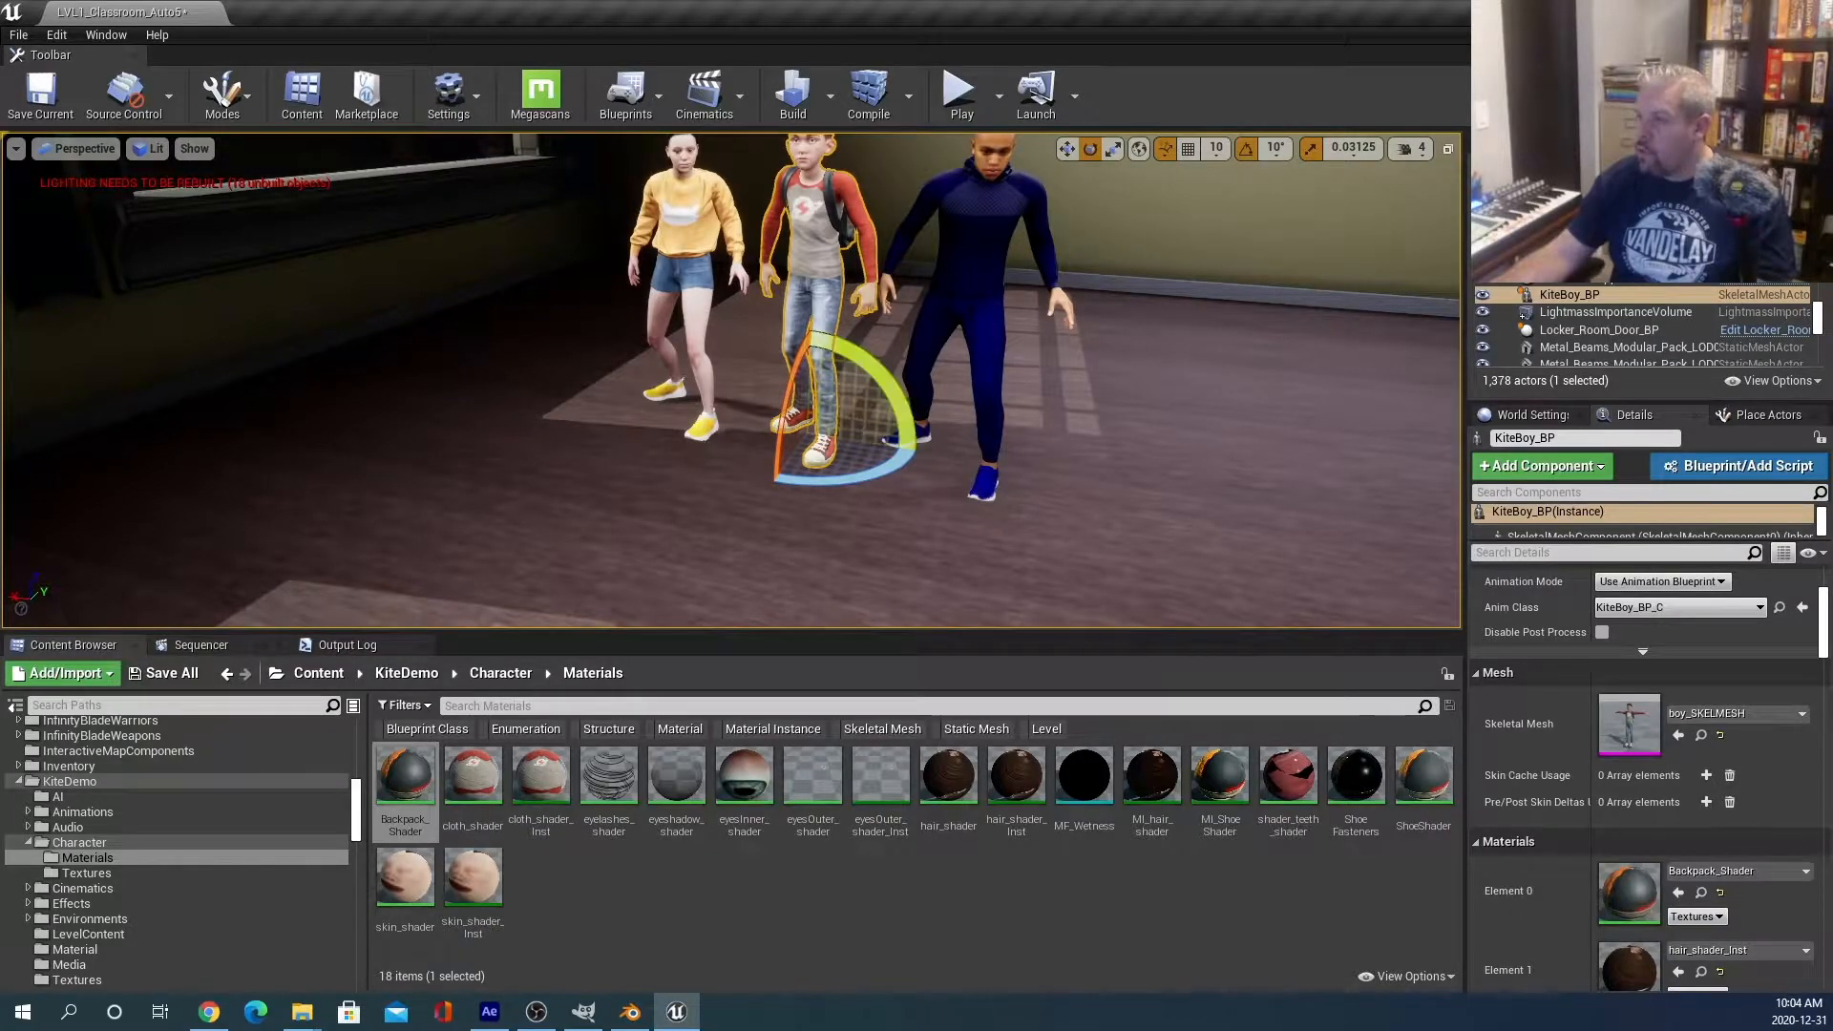
right_click_drag(840, 226, 840, 182)
right_click_drag(840, 245, 586, 138)
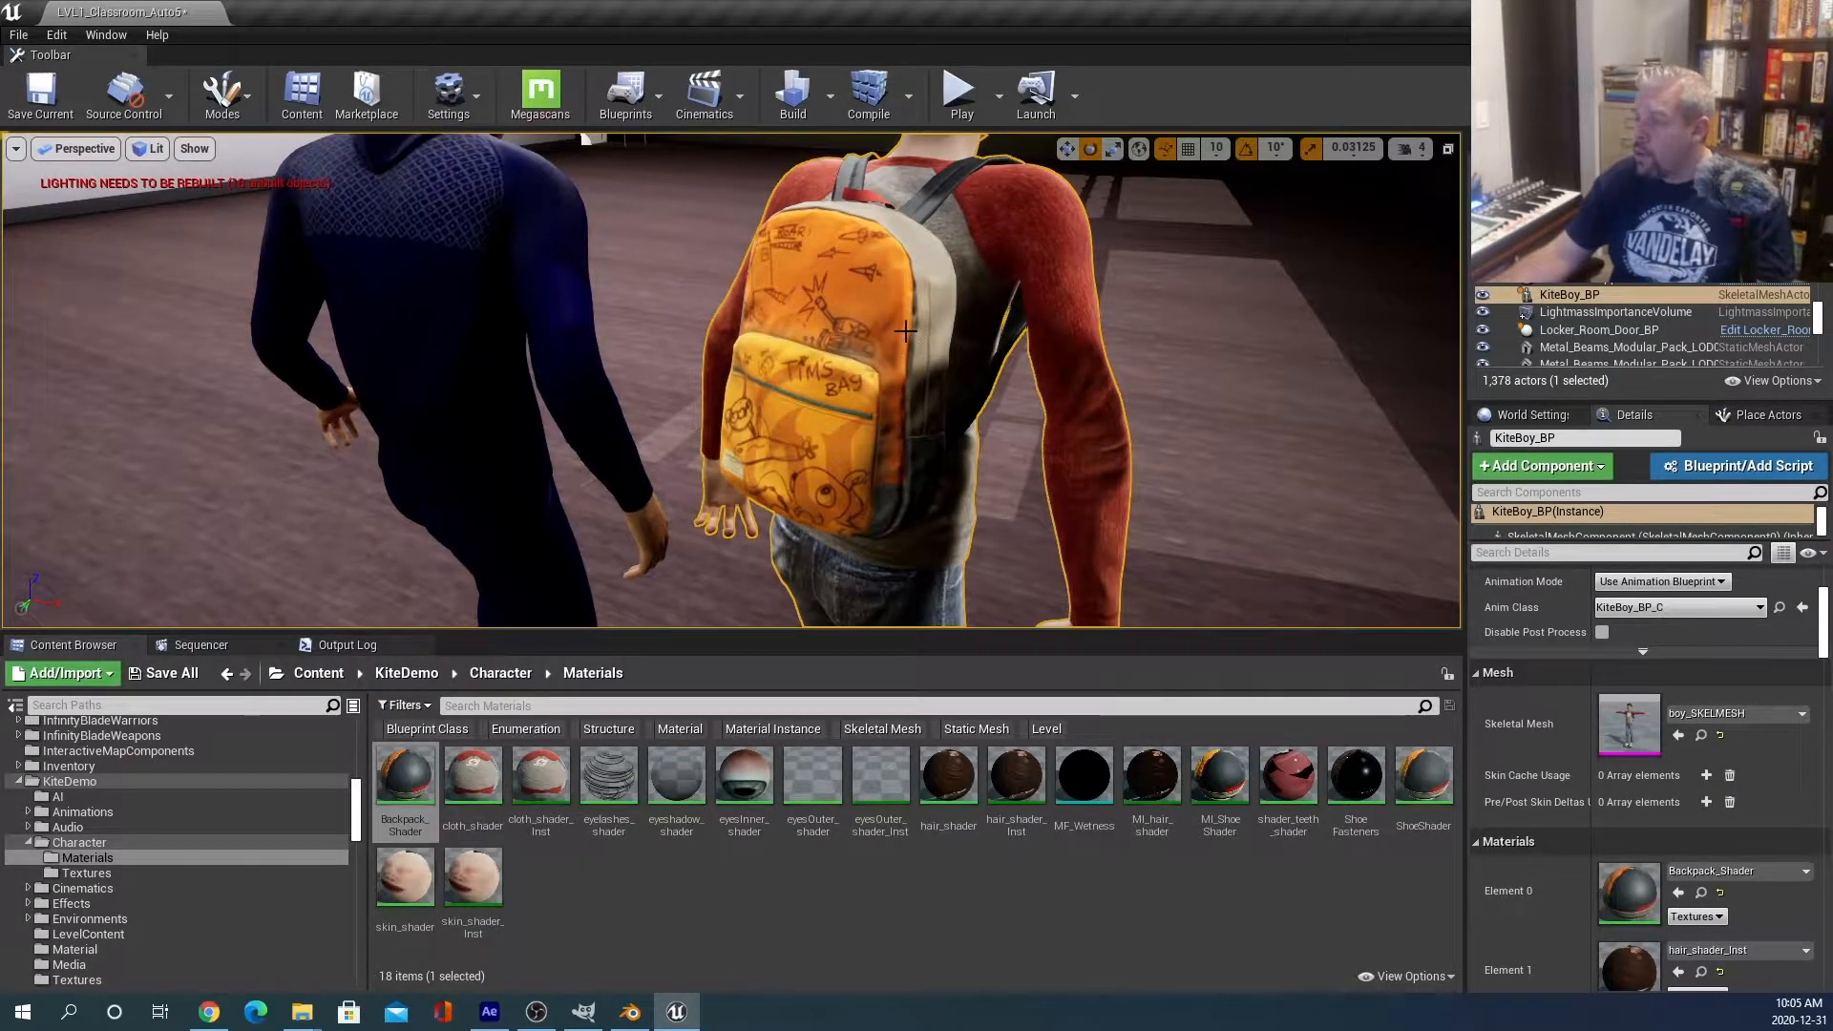
scroll(905, 330, "down", 4)
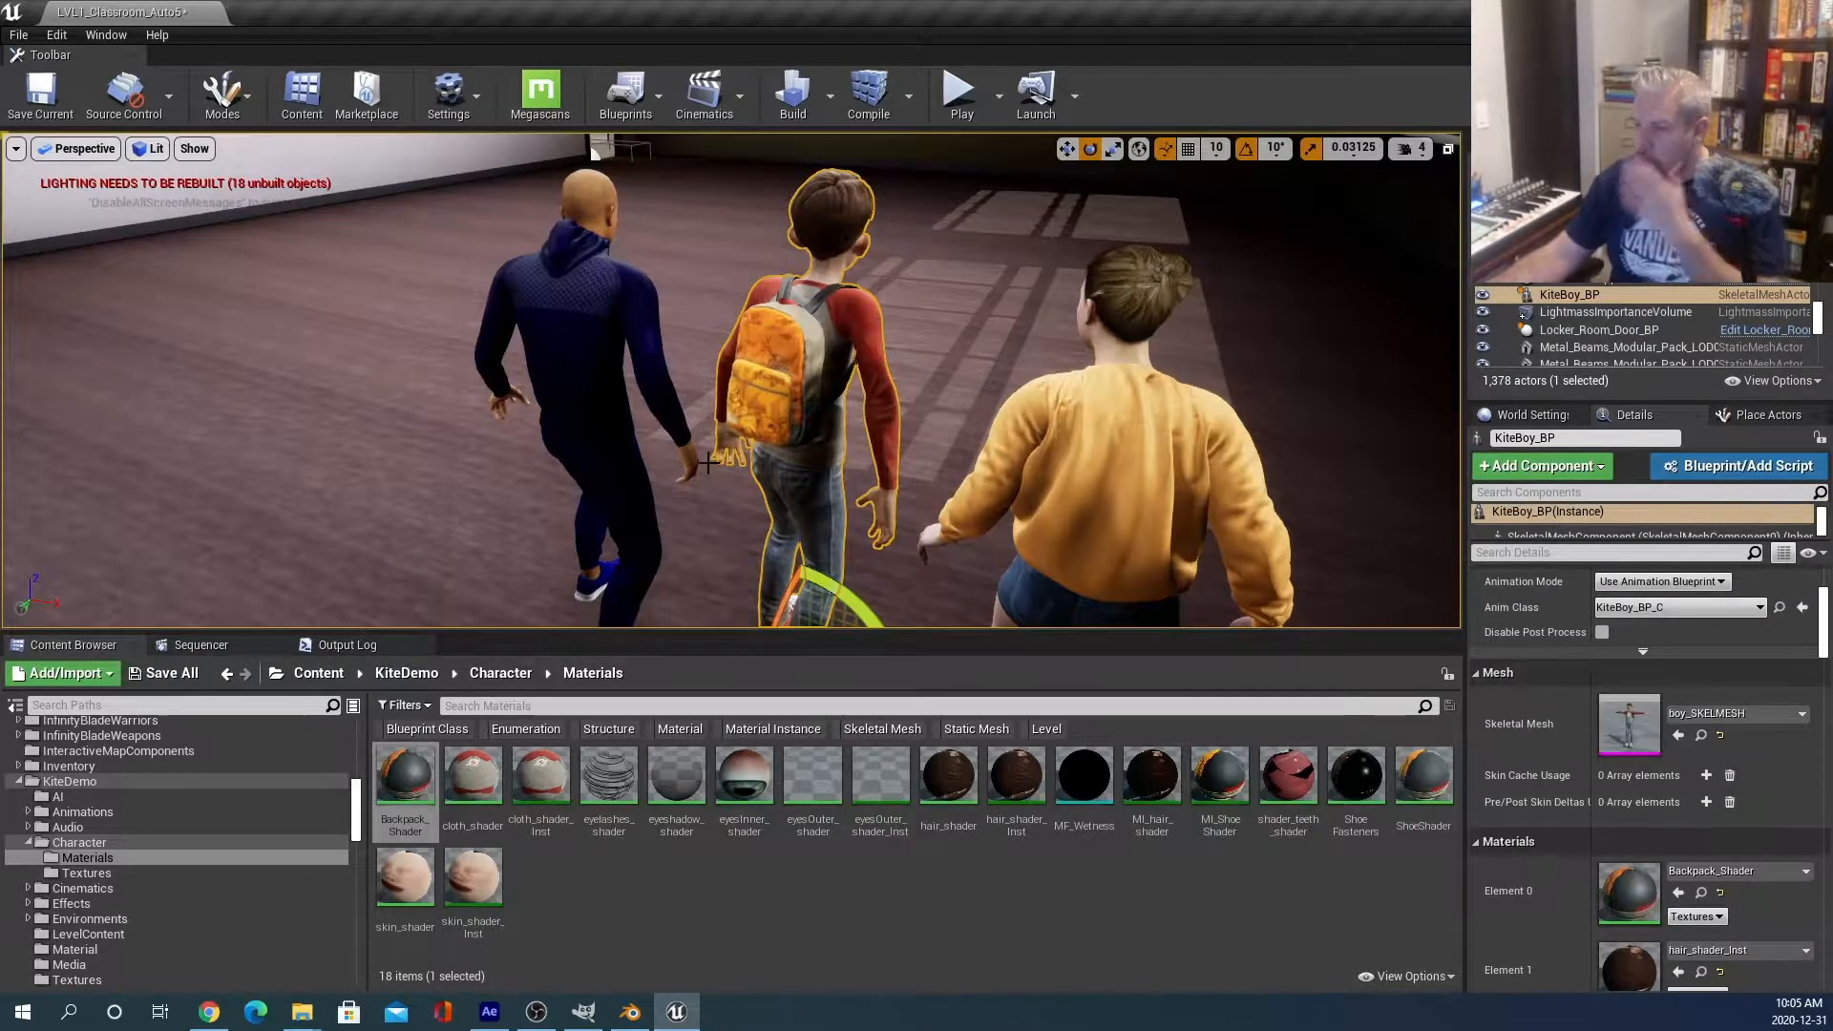
double_click(400, 783)
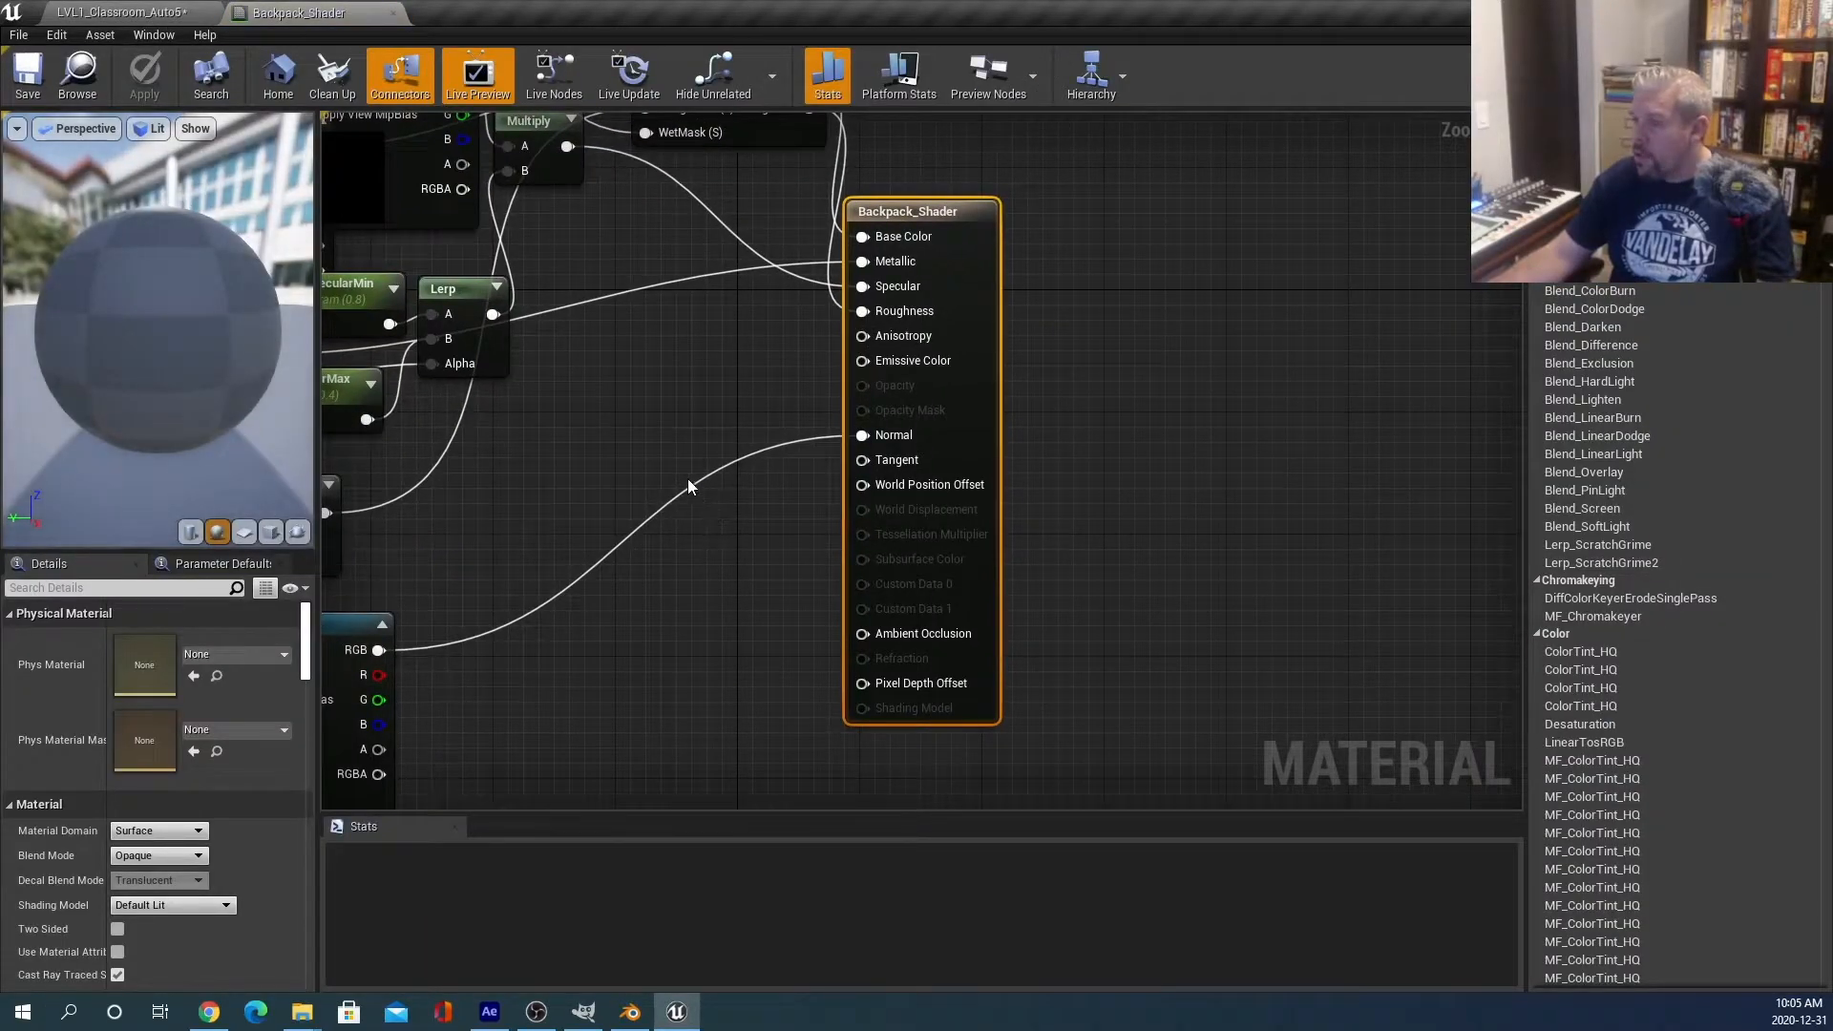
Move the backpack color map's Texture Sample node to empty graph space, away from the other nodes.
scroll(687, 487, "down", 5)
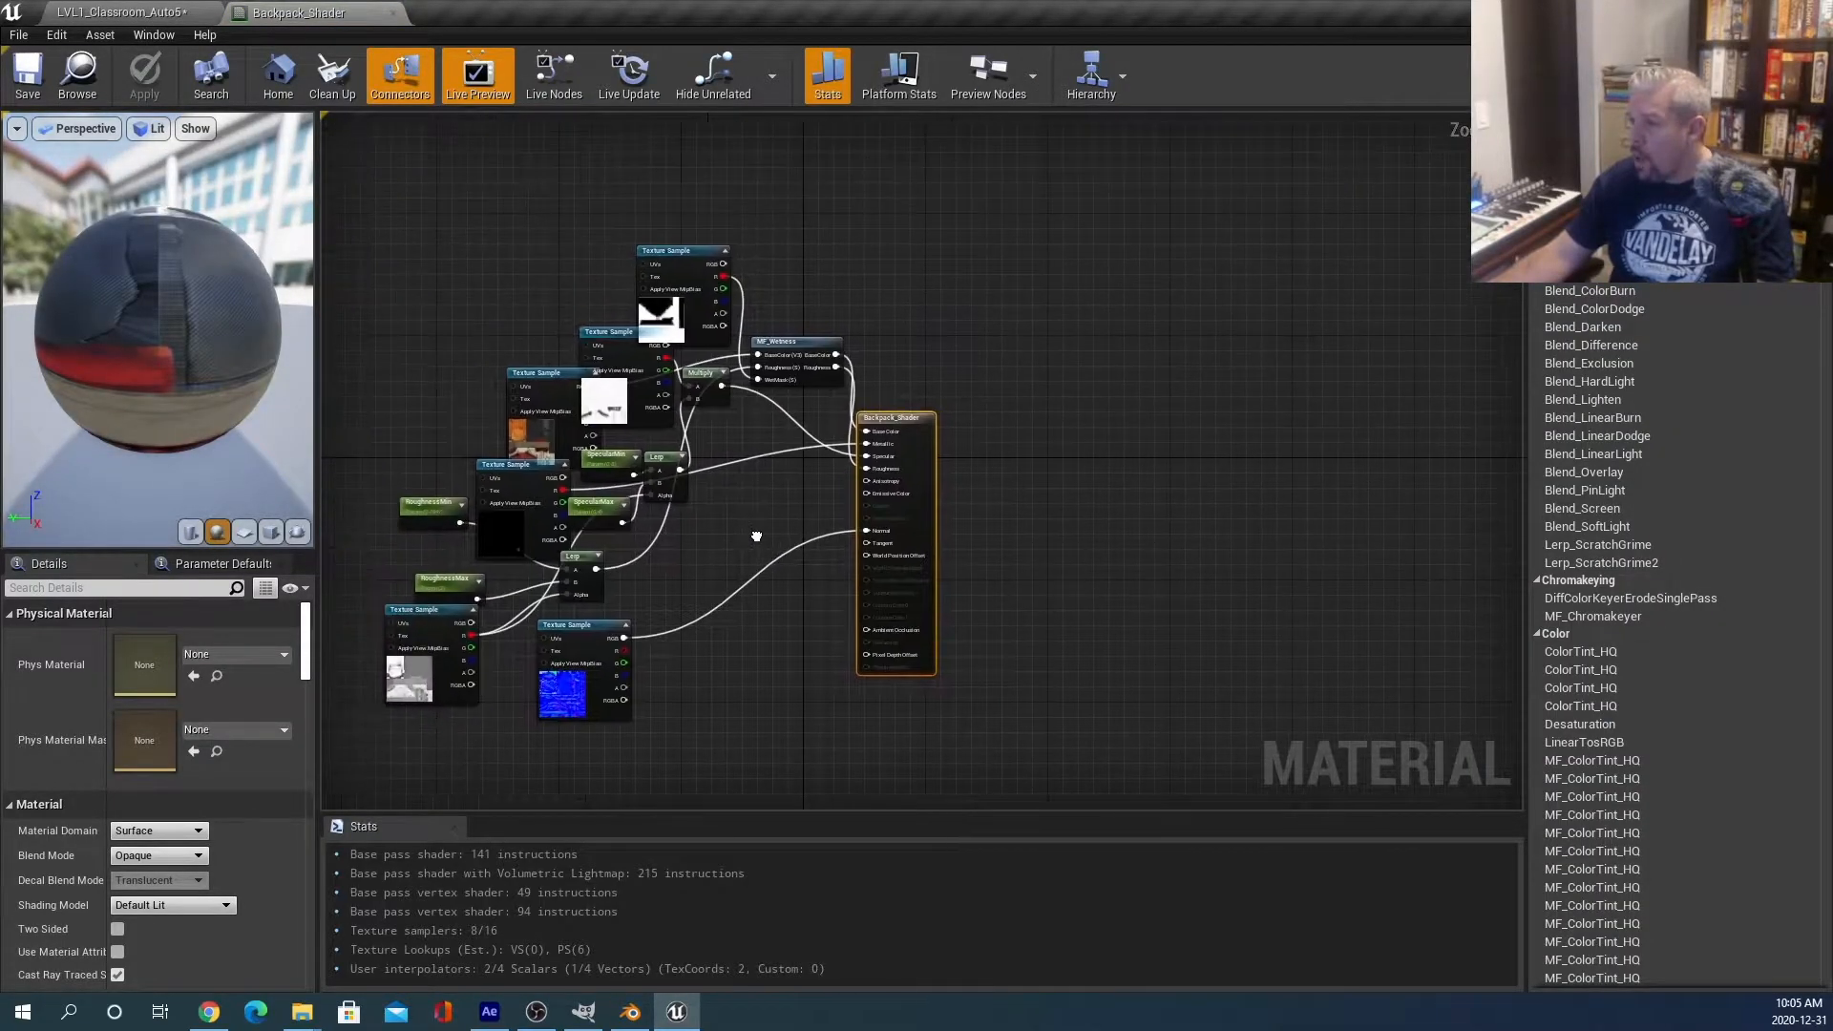
right_click_drag(756, 536, 777, 549)
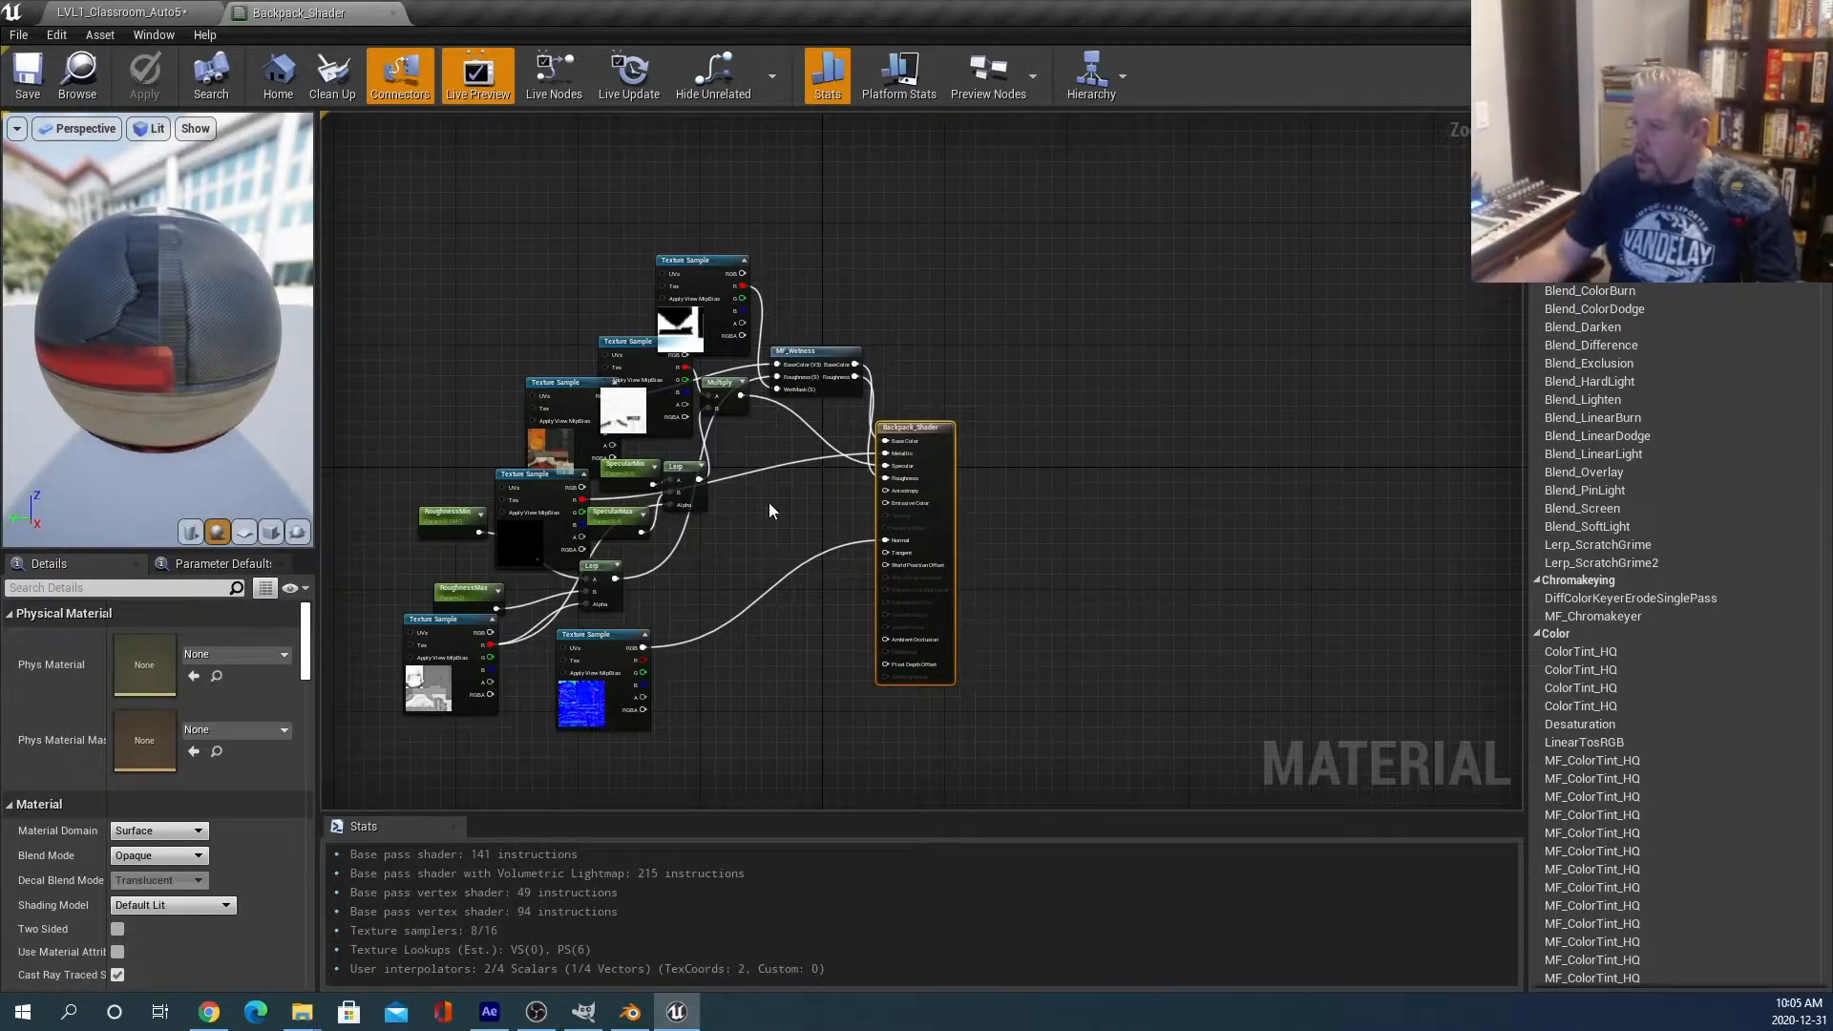
right_click_drag(721, 516, 988, 541)
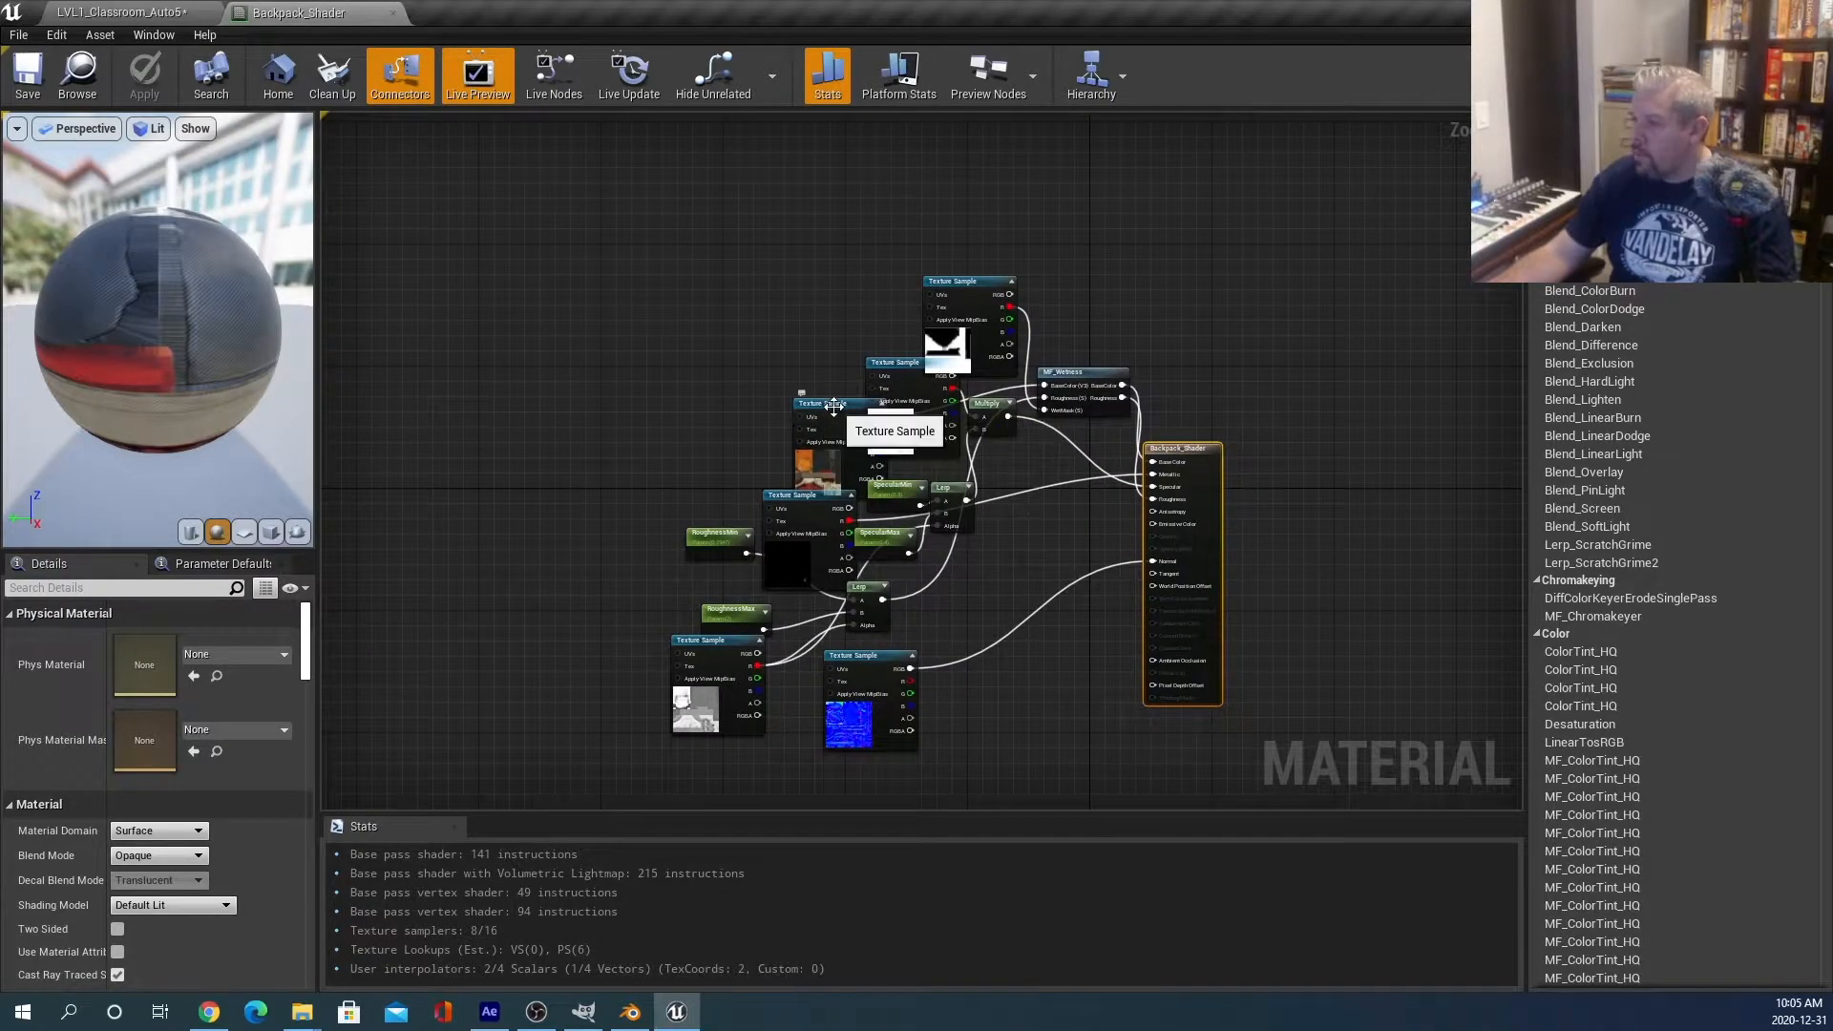
left_click_drag(836, 417, 522, 258)
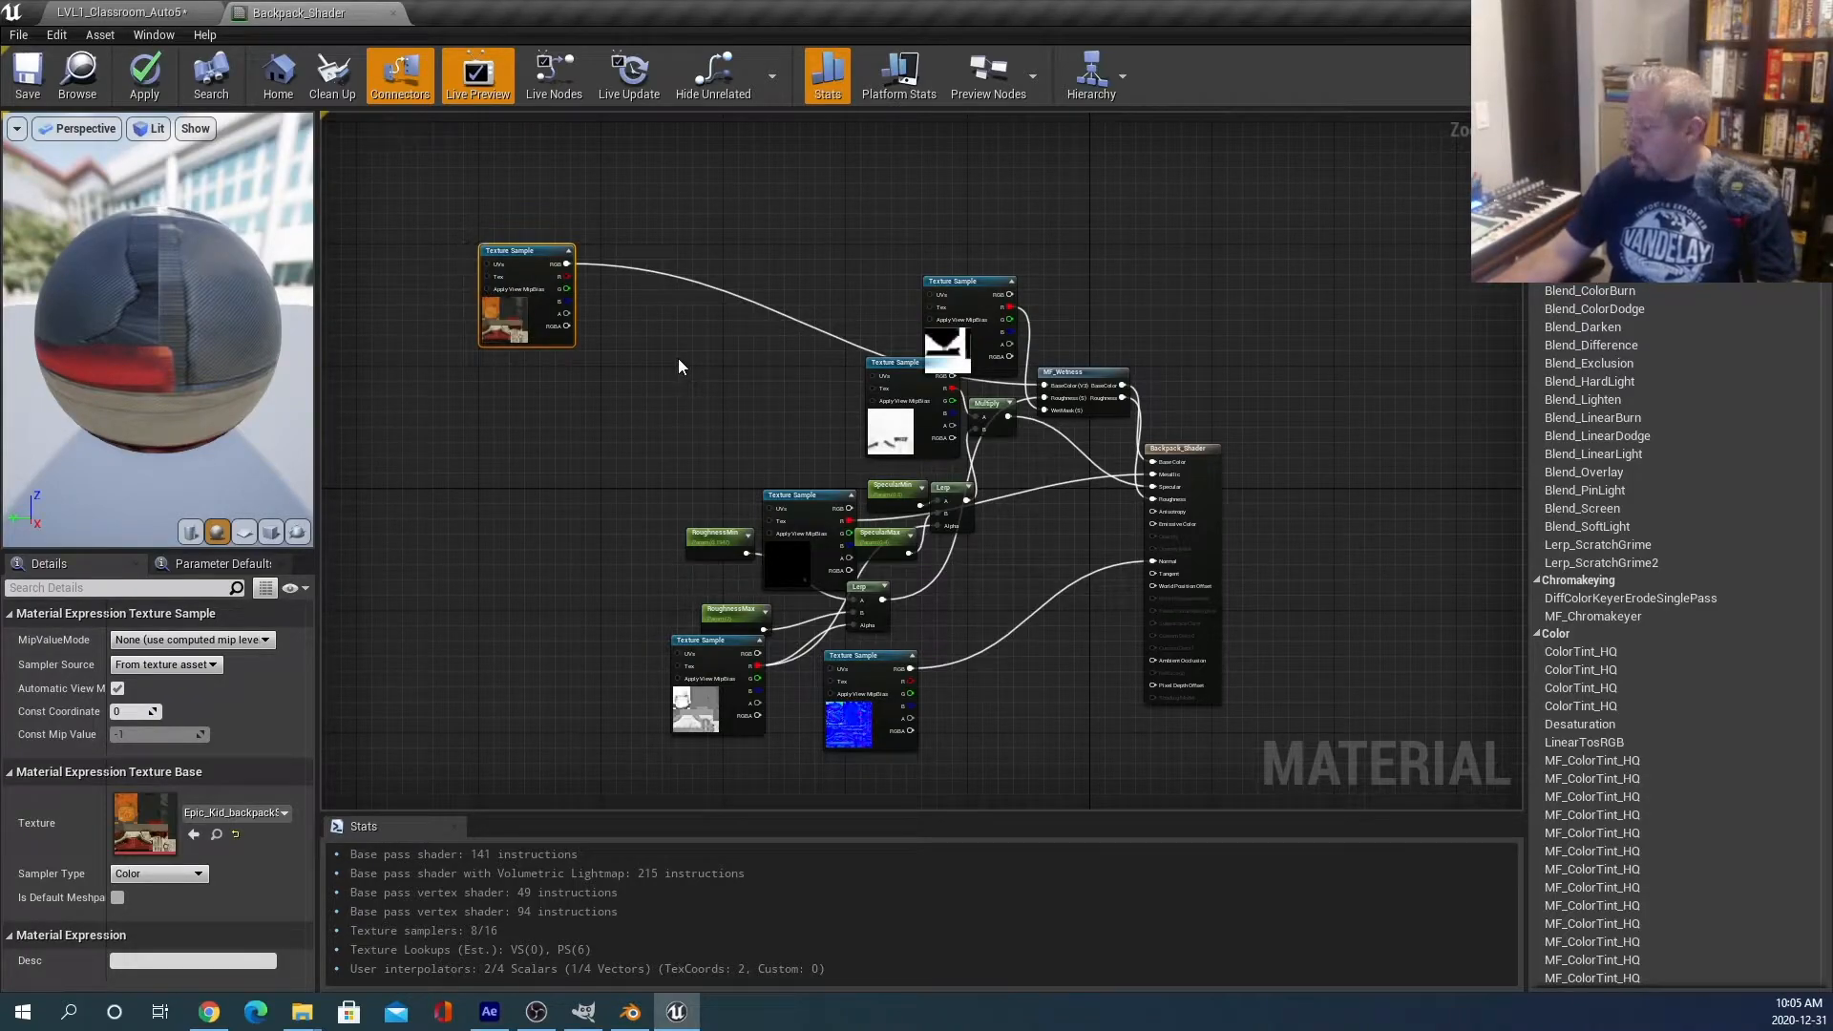
Trace the color map's connection in the graph and locate its texture, Epic_Kid_backpackShoes_color_map_001, in the Content Browser.
mouse_move(678, 367)
right_mouse_down()
mouse_move(1063, 388)
mouse_move(630, 544)
mouse_move(693, 266)
mouse_move(585, 500)
mouse_move(851, 439)
mouse_move(589, 828)
mouse_move(944, 204)
mouse_move(707, 728)
mouse_move(923, 360)
mouse_move(914, 725)
mouse_move(759, 232)
mouse_move(1090, 818)
mouse_move(574, 355)
mouse_move(694, 392)
right_mouse_up()
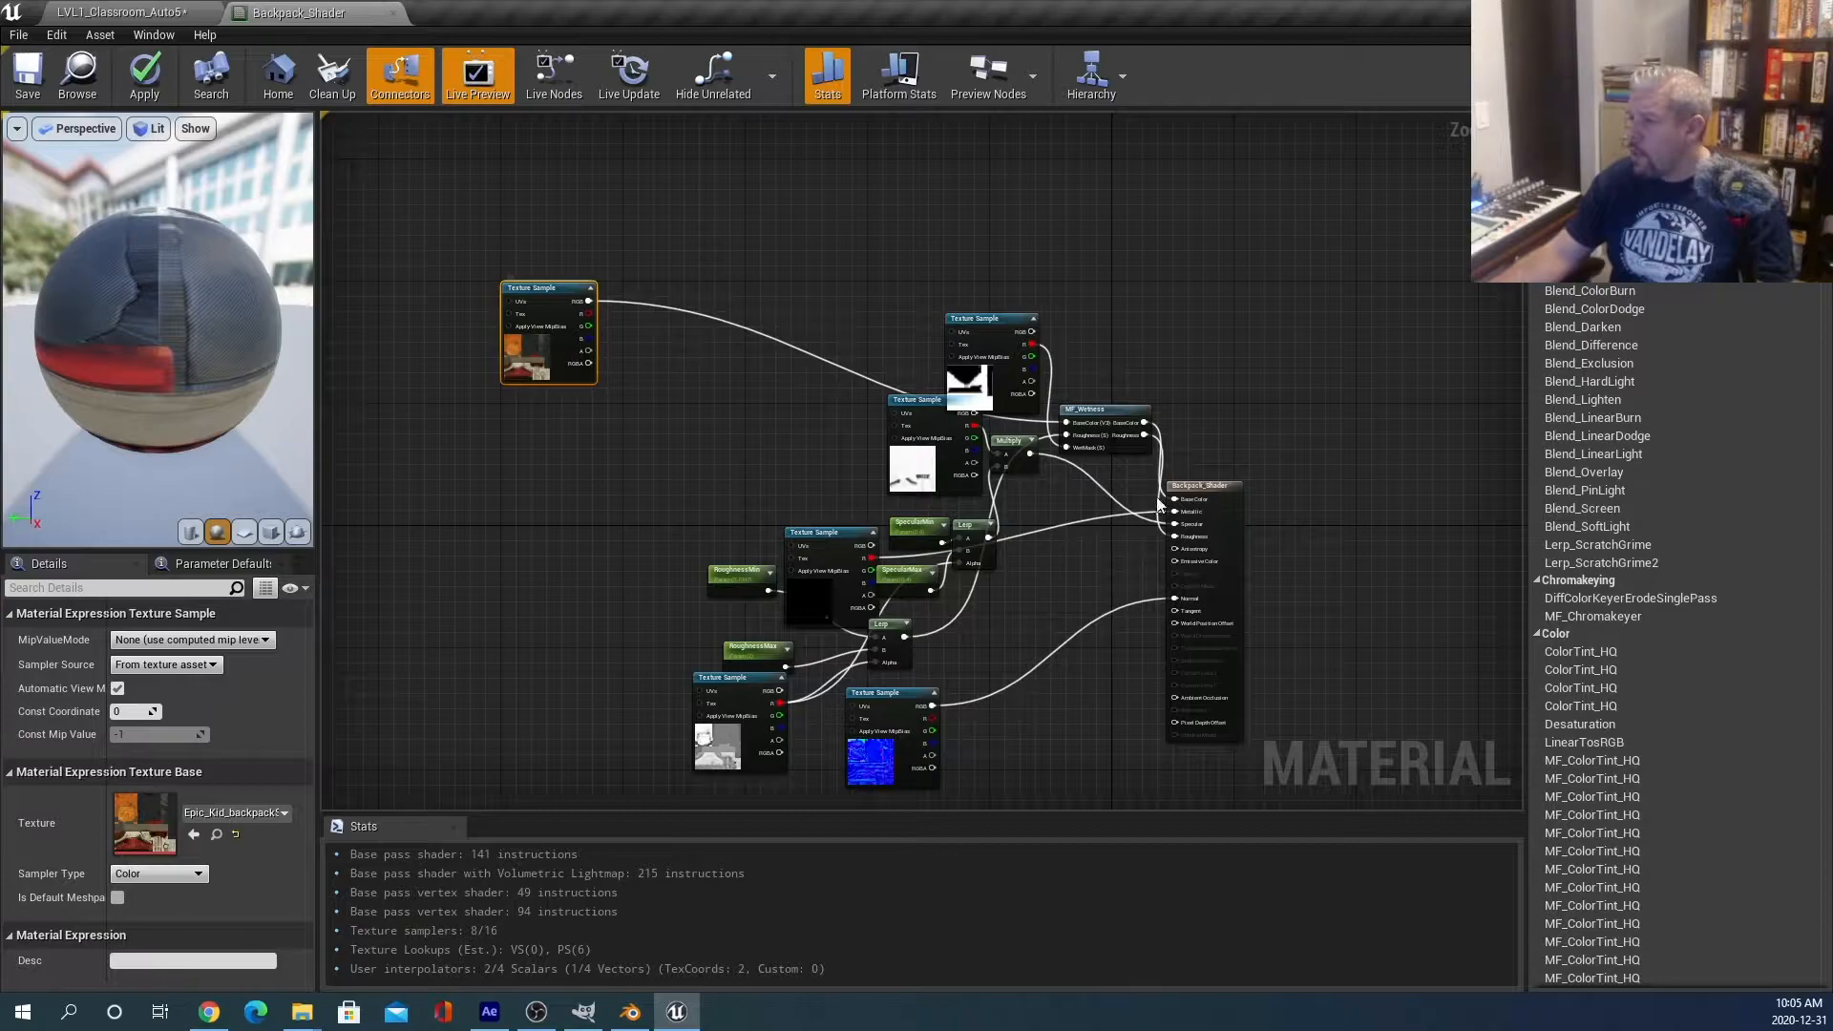
scroll(1181, 494, "up", 3)
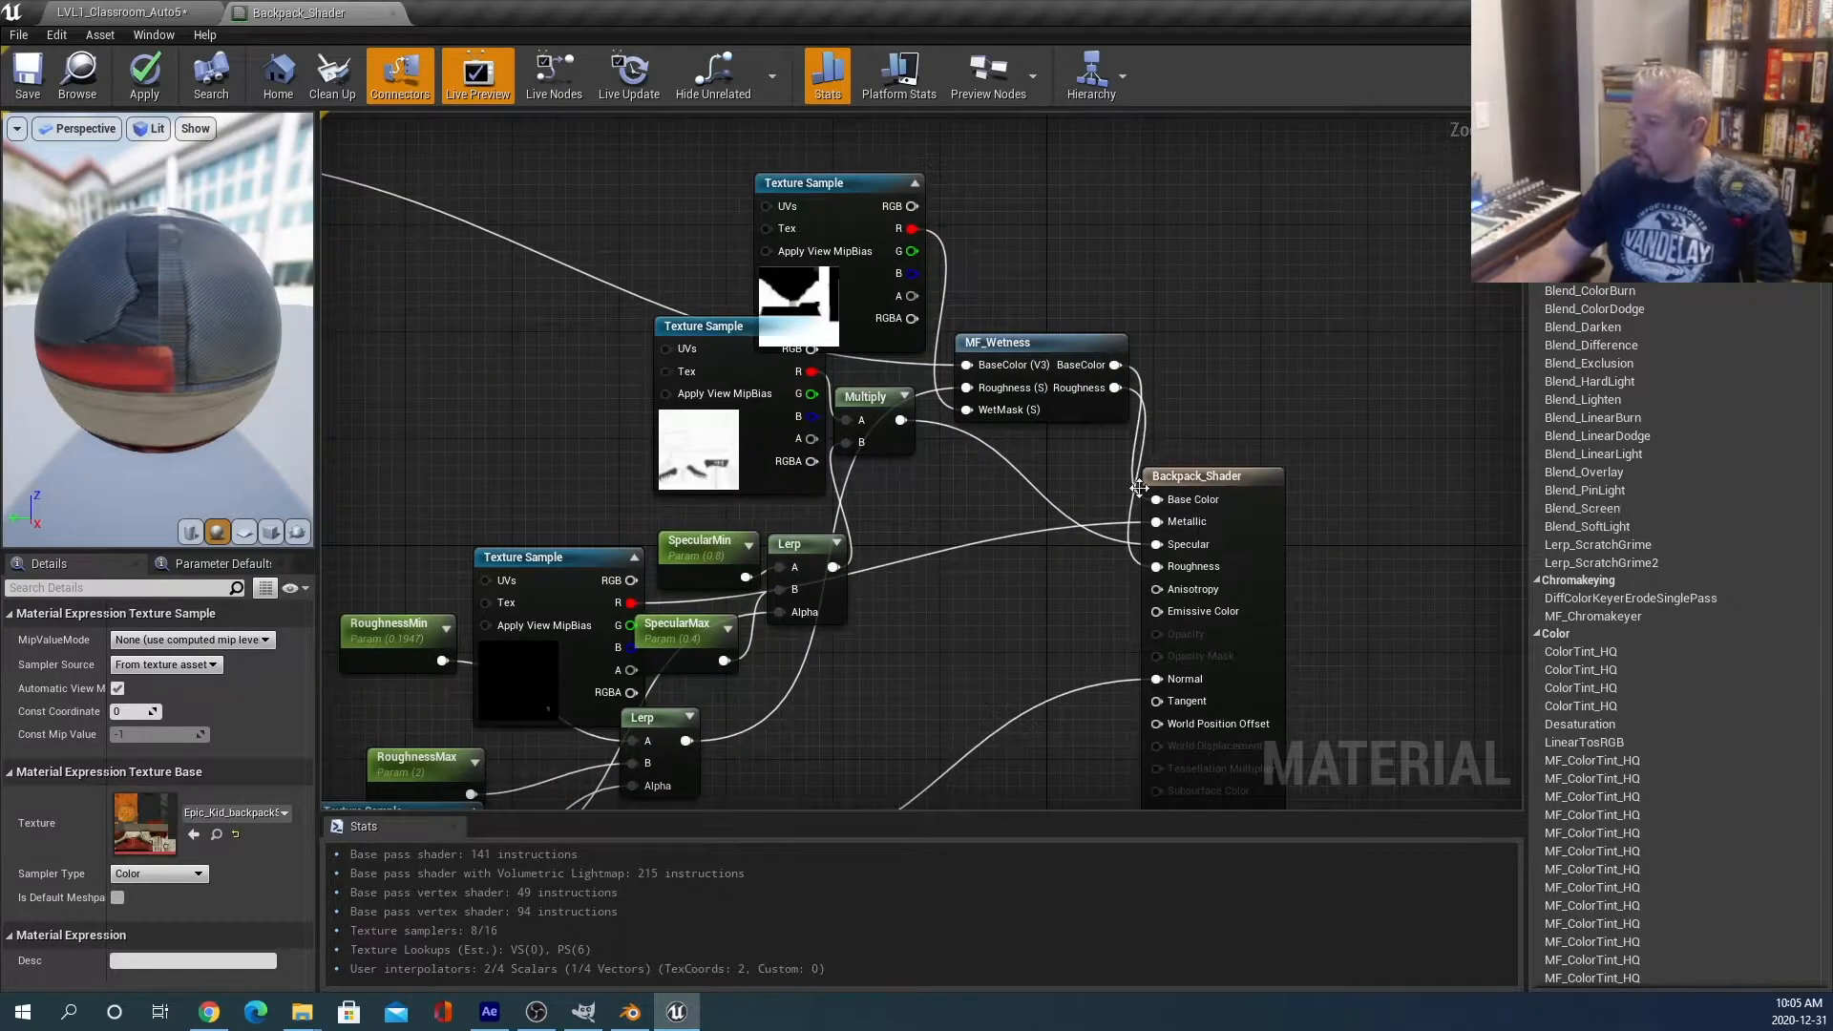
scroll(1031, 455, "down", 3)
scroll(1031, 455, "down", 2)
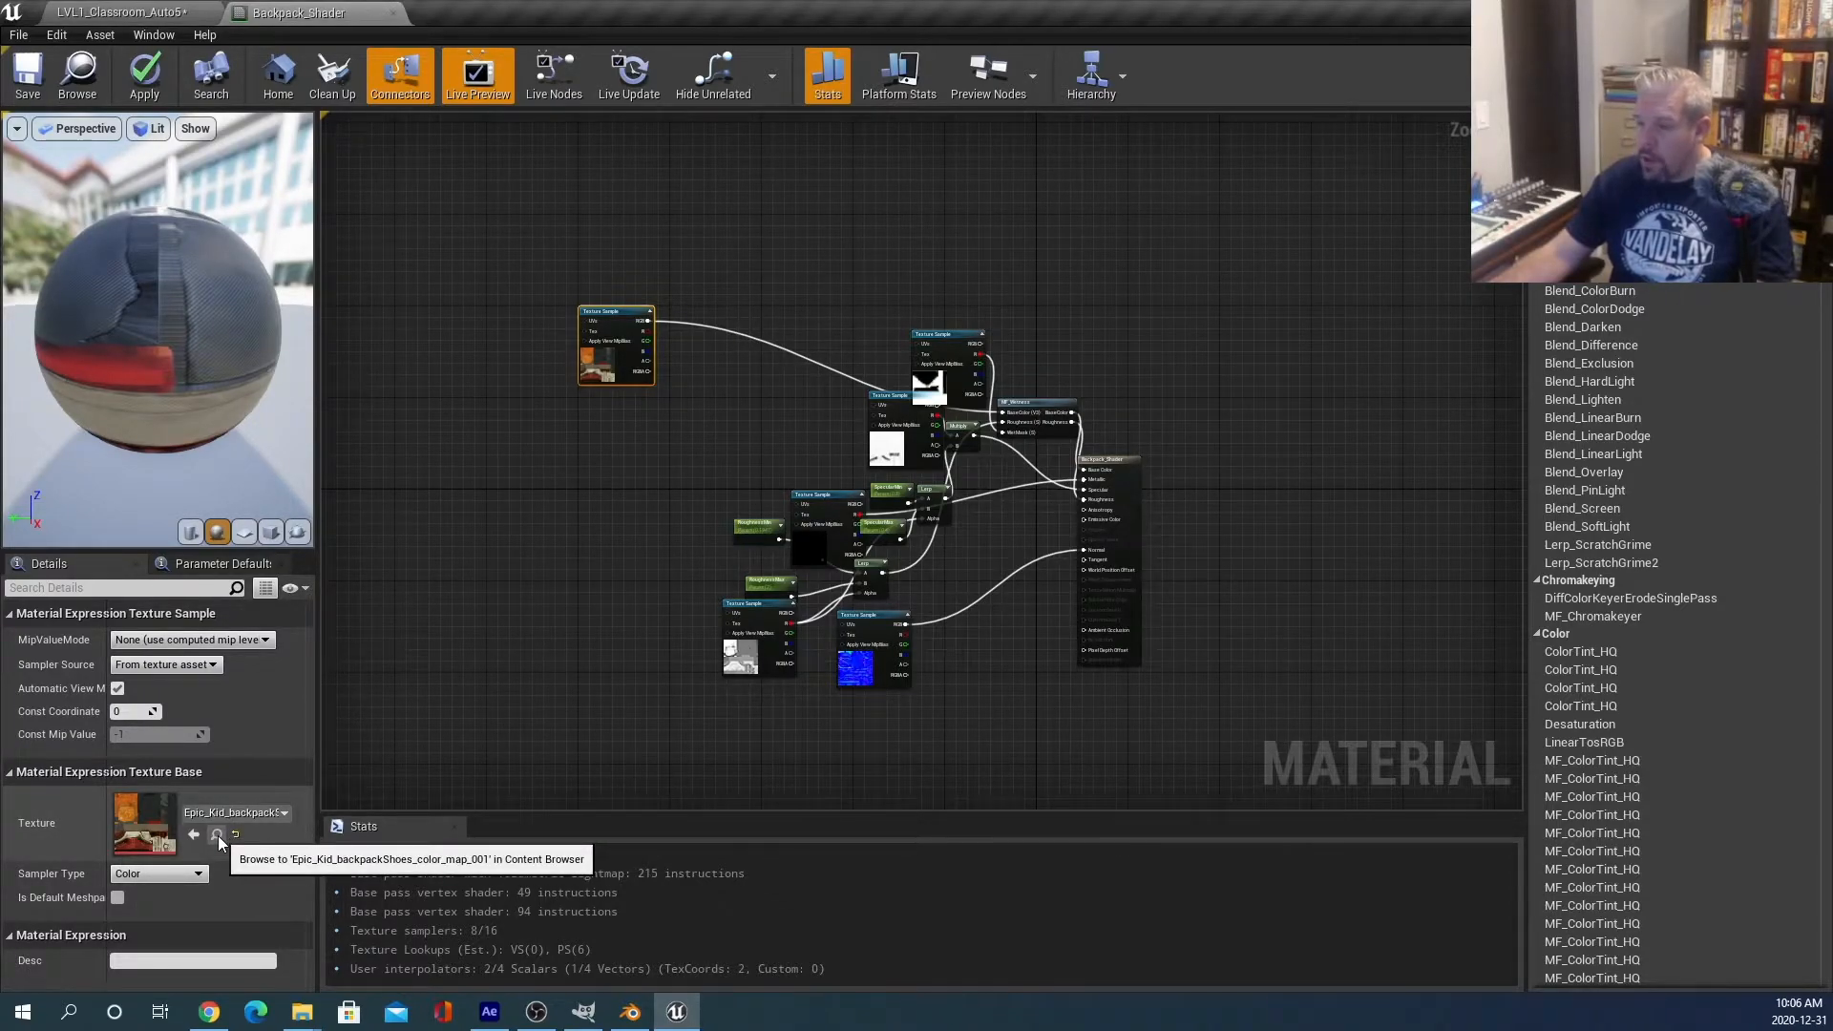
left_click(218, 836)
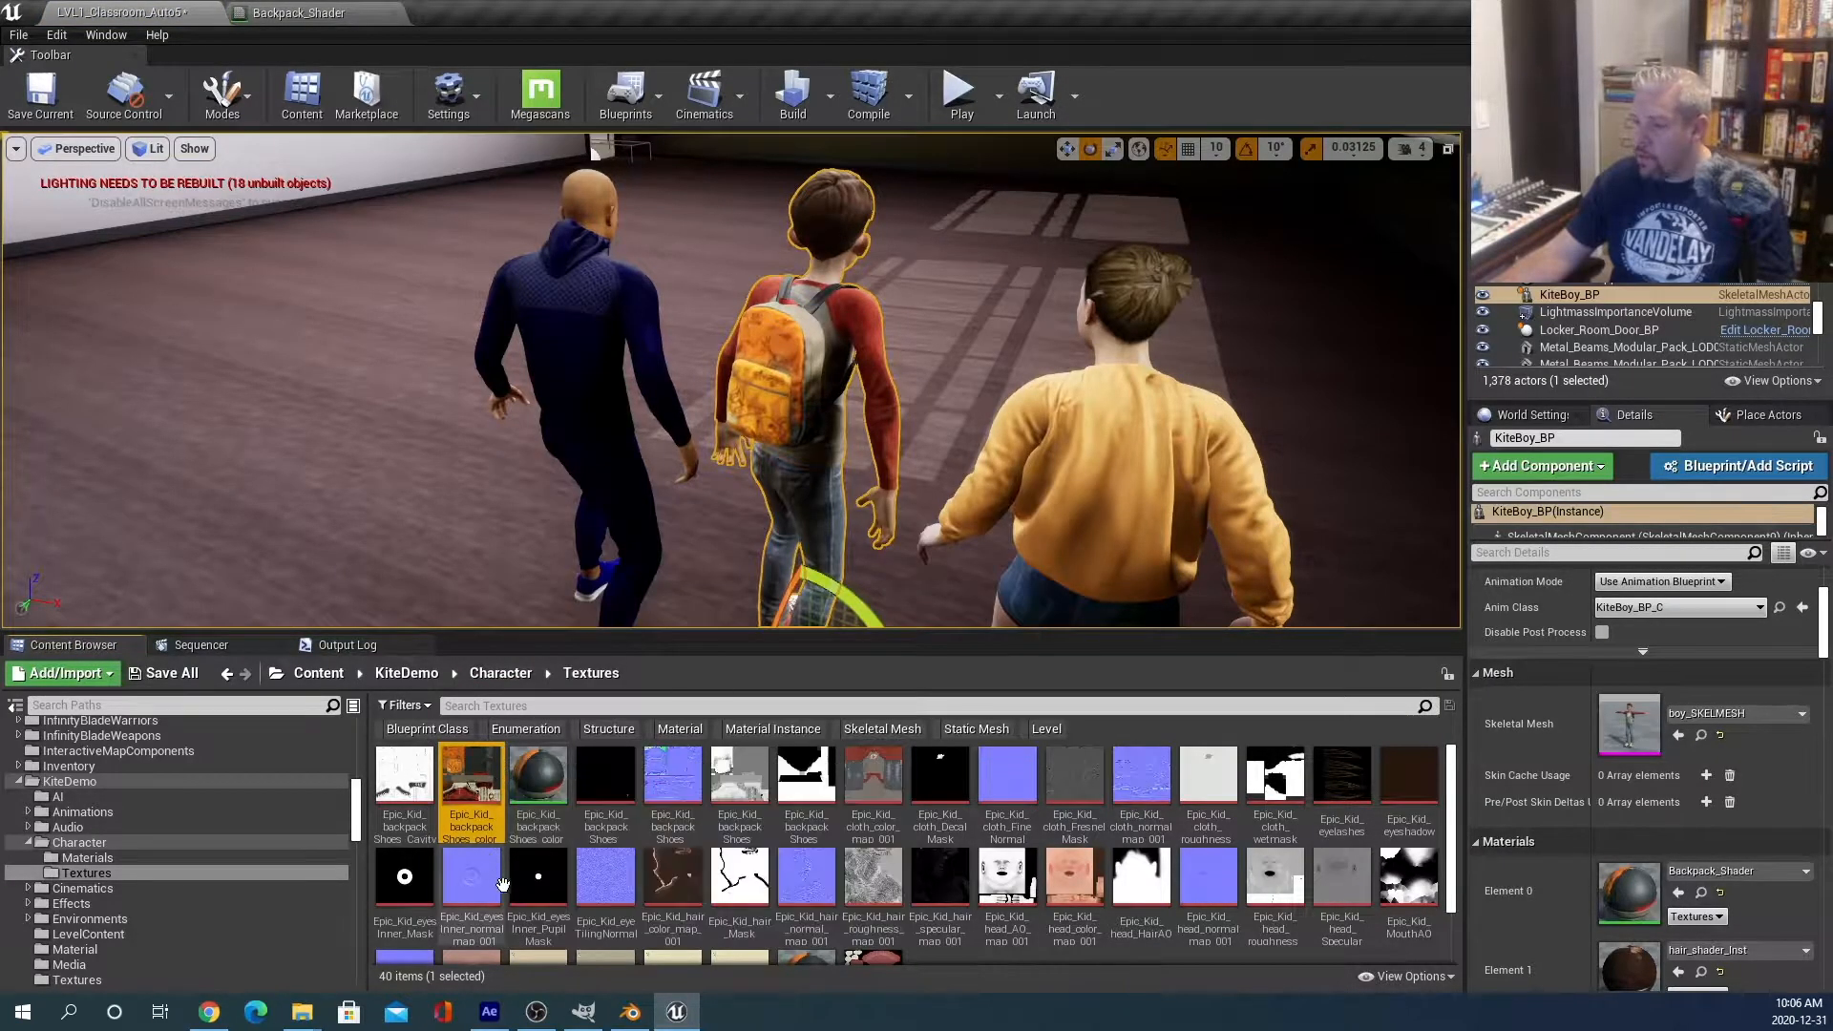
Inspect the Epic_Kid_backpackShoes_color_map_001 texture, and close it and the Backpack_Shader material without applying the material's changes.
mouse_move(475, 781)
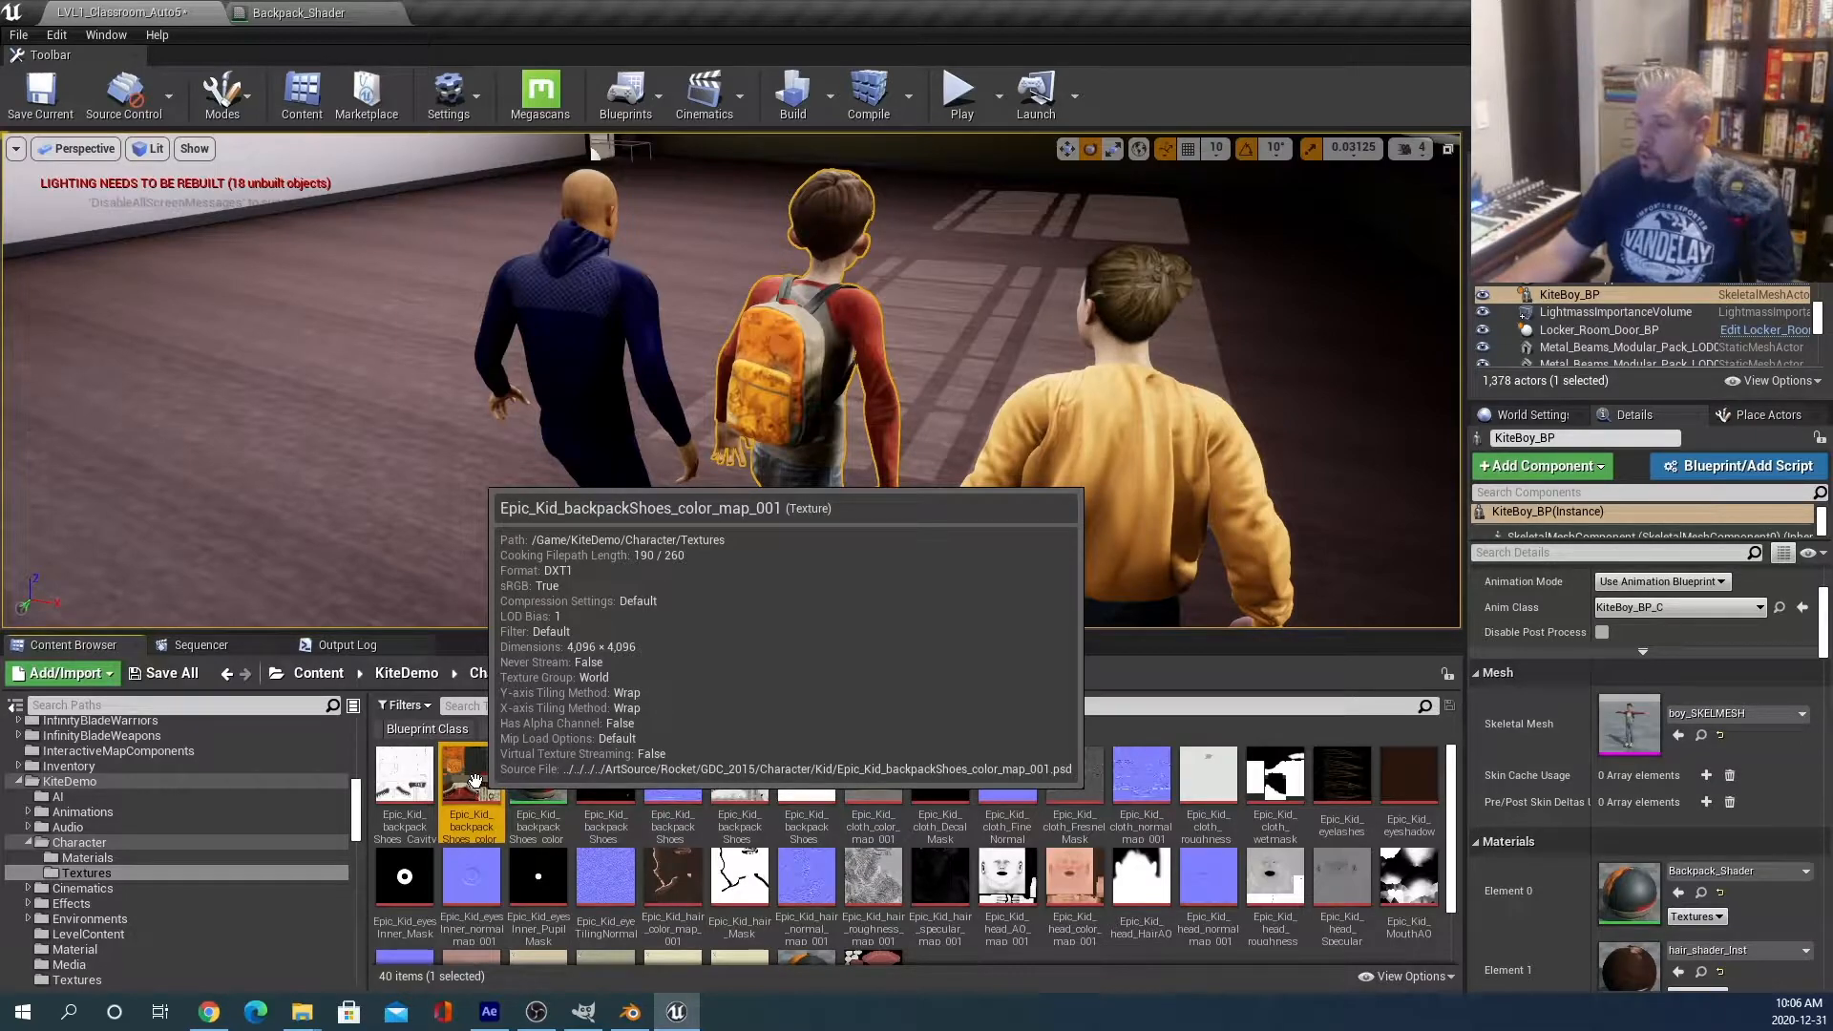
double_click(475, 781)
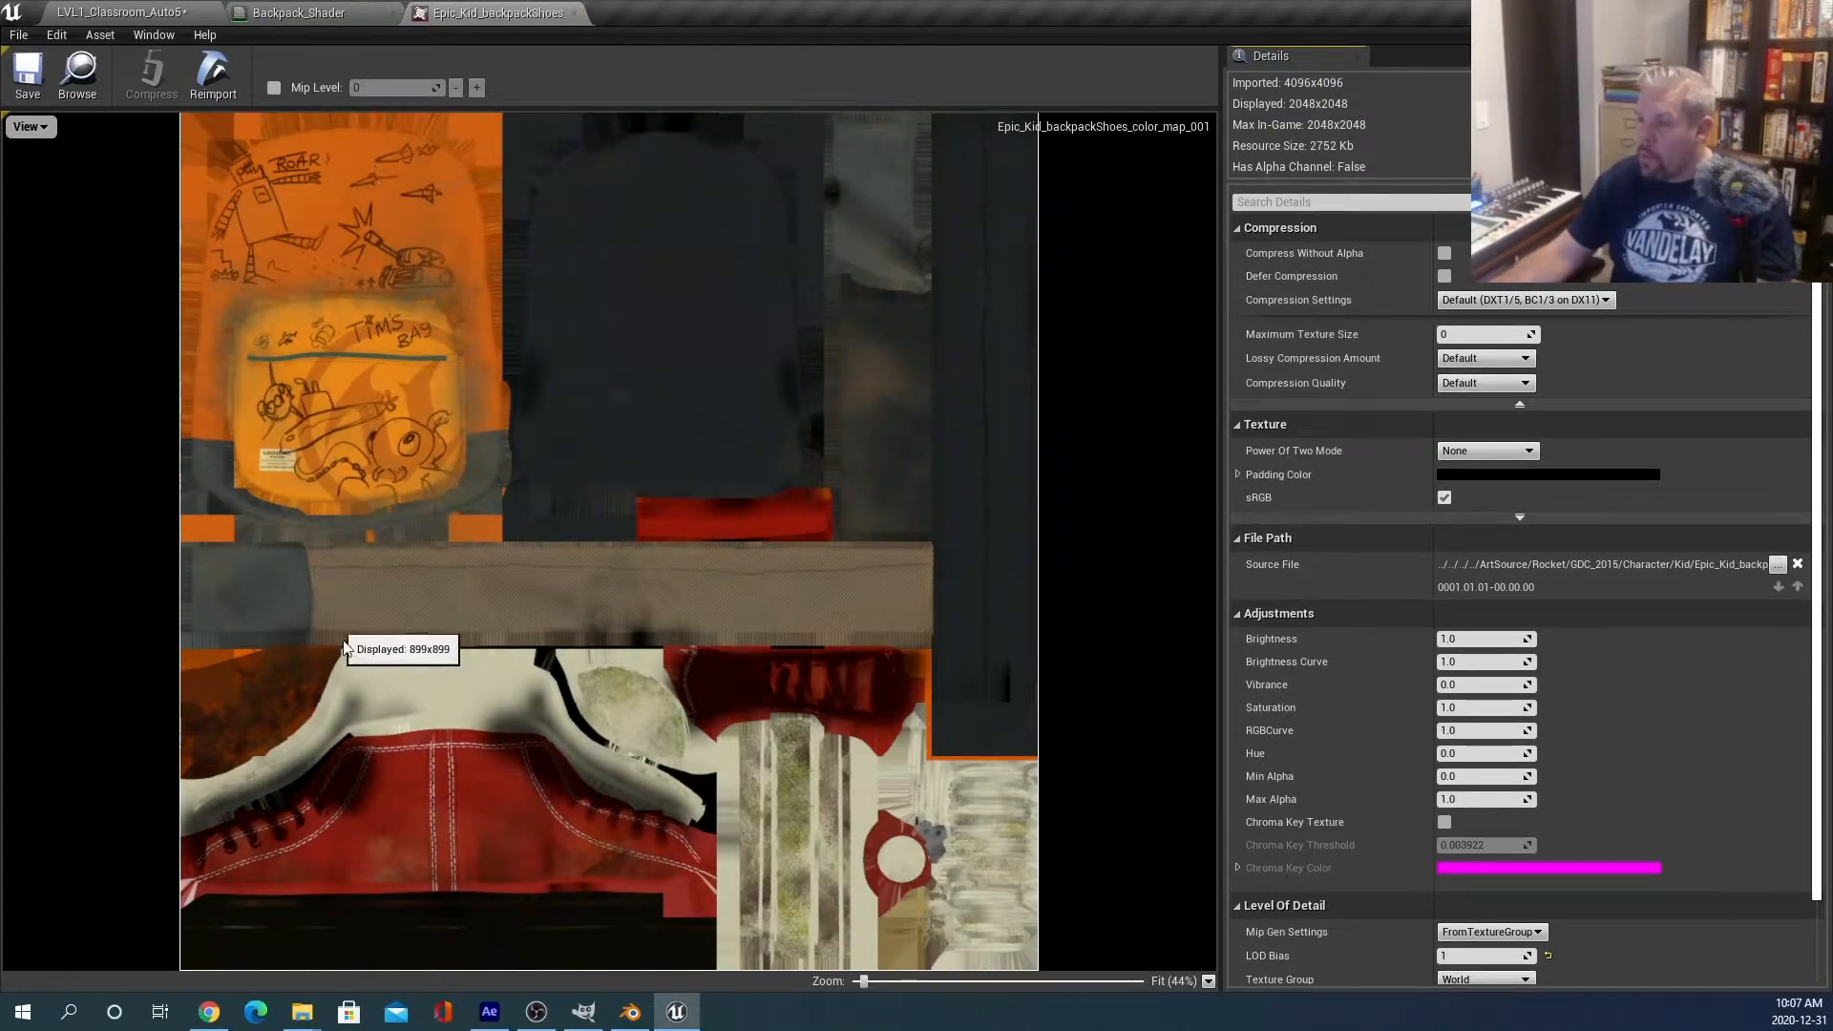
left_click(573, 13)
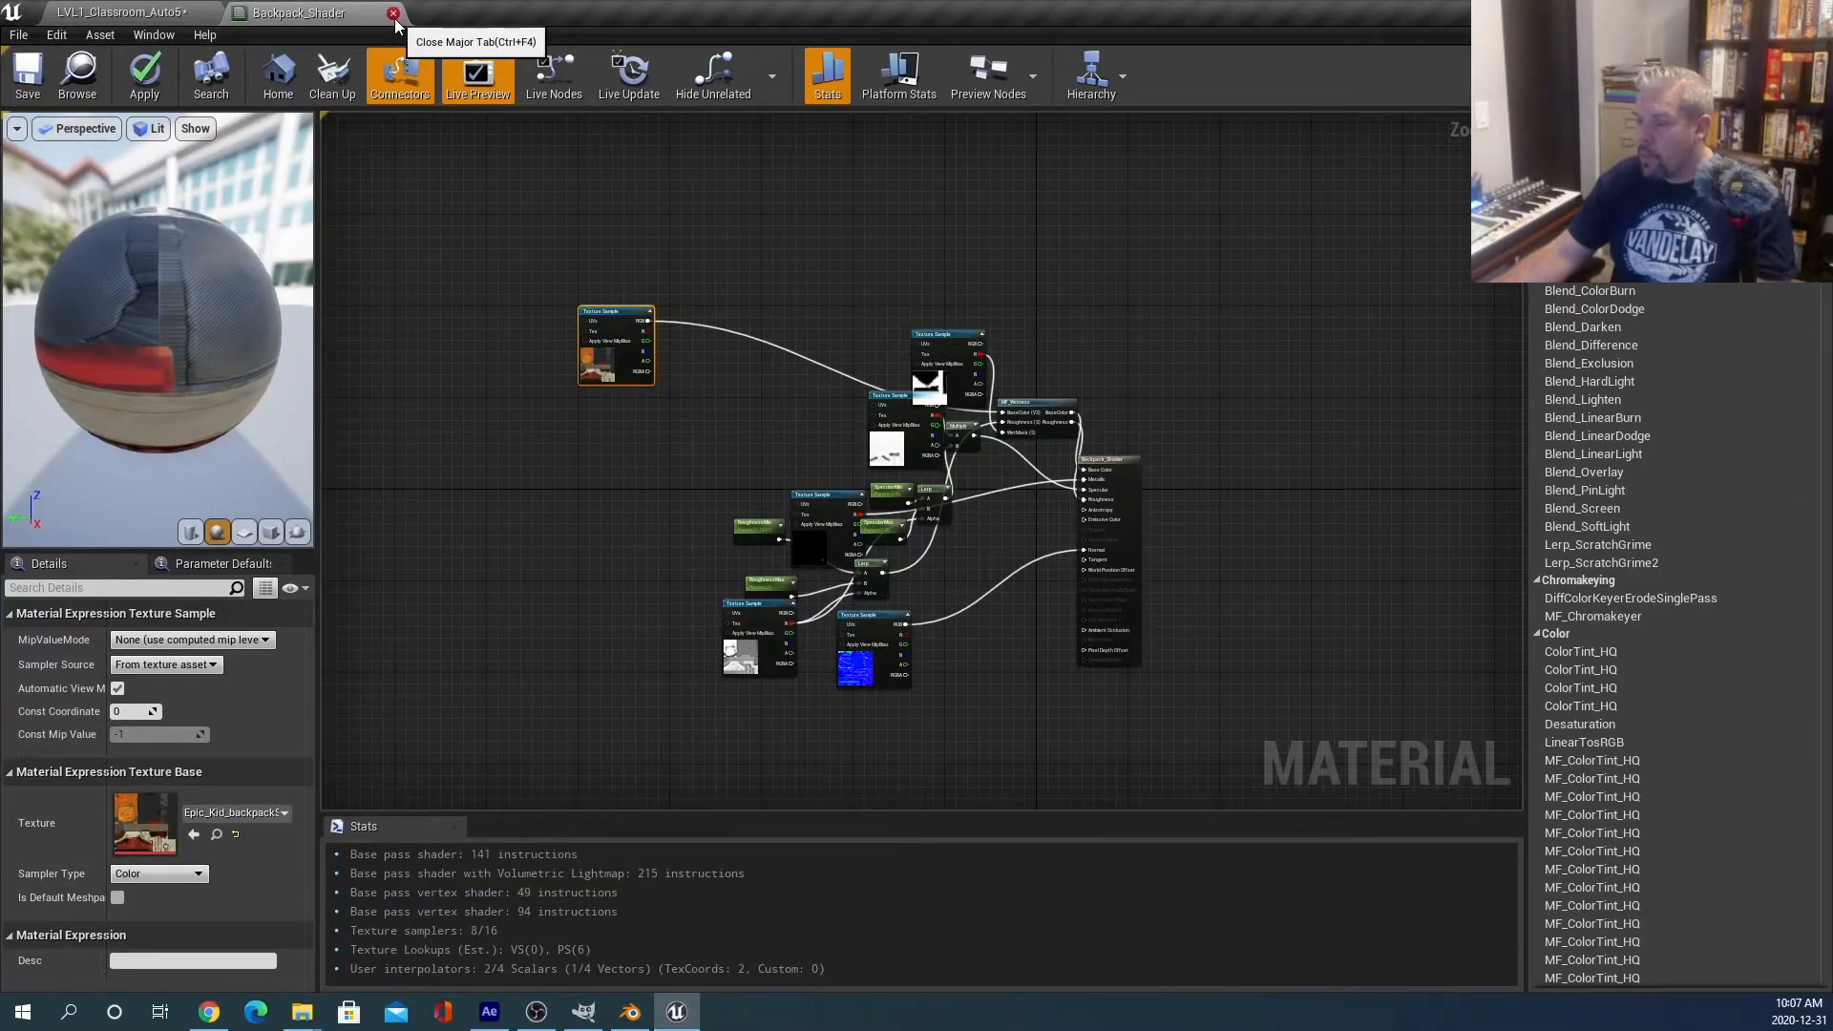
left_click(393, 14)
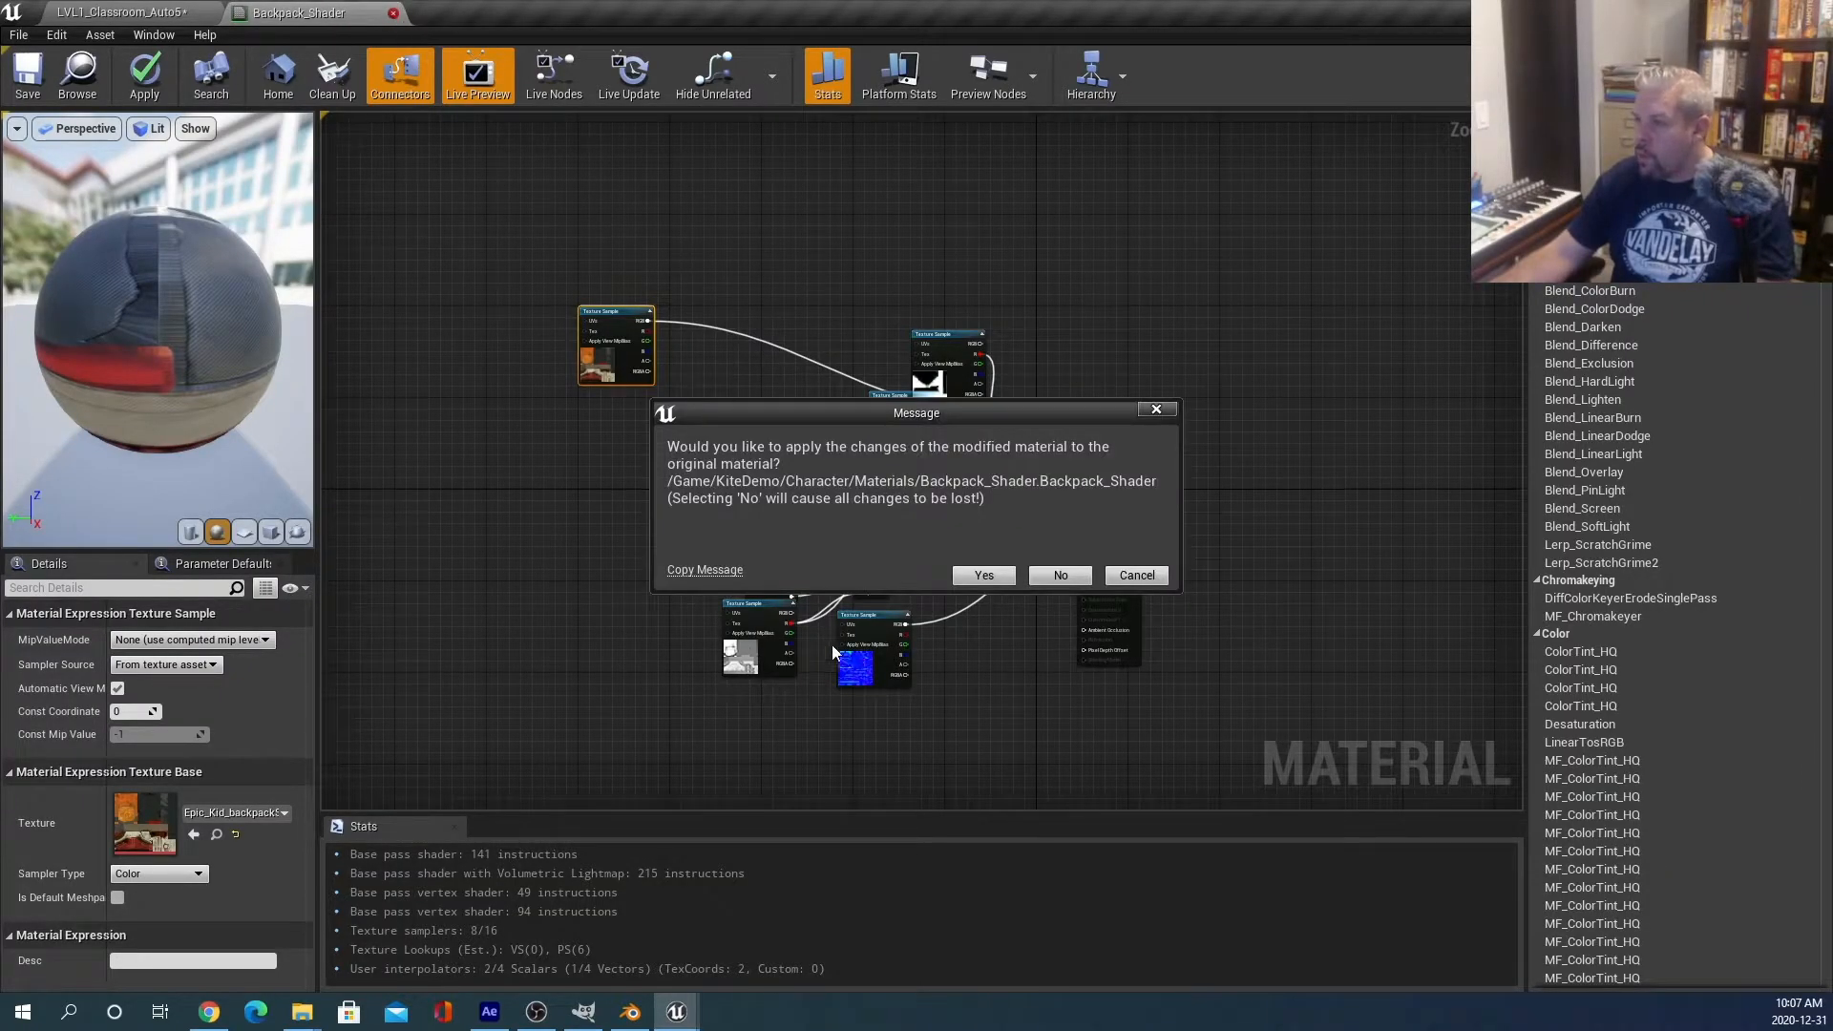
left_click(1060, 576)
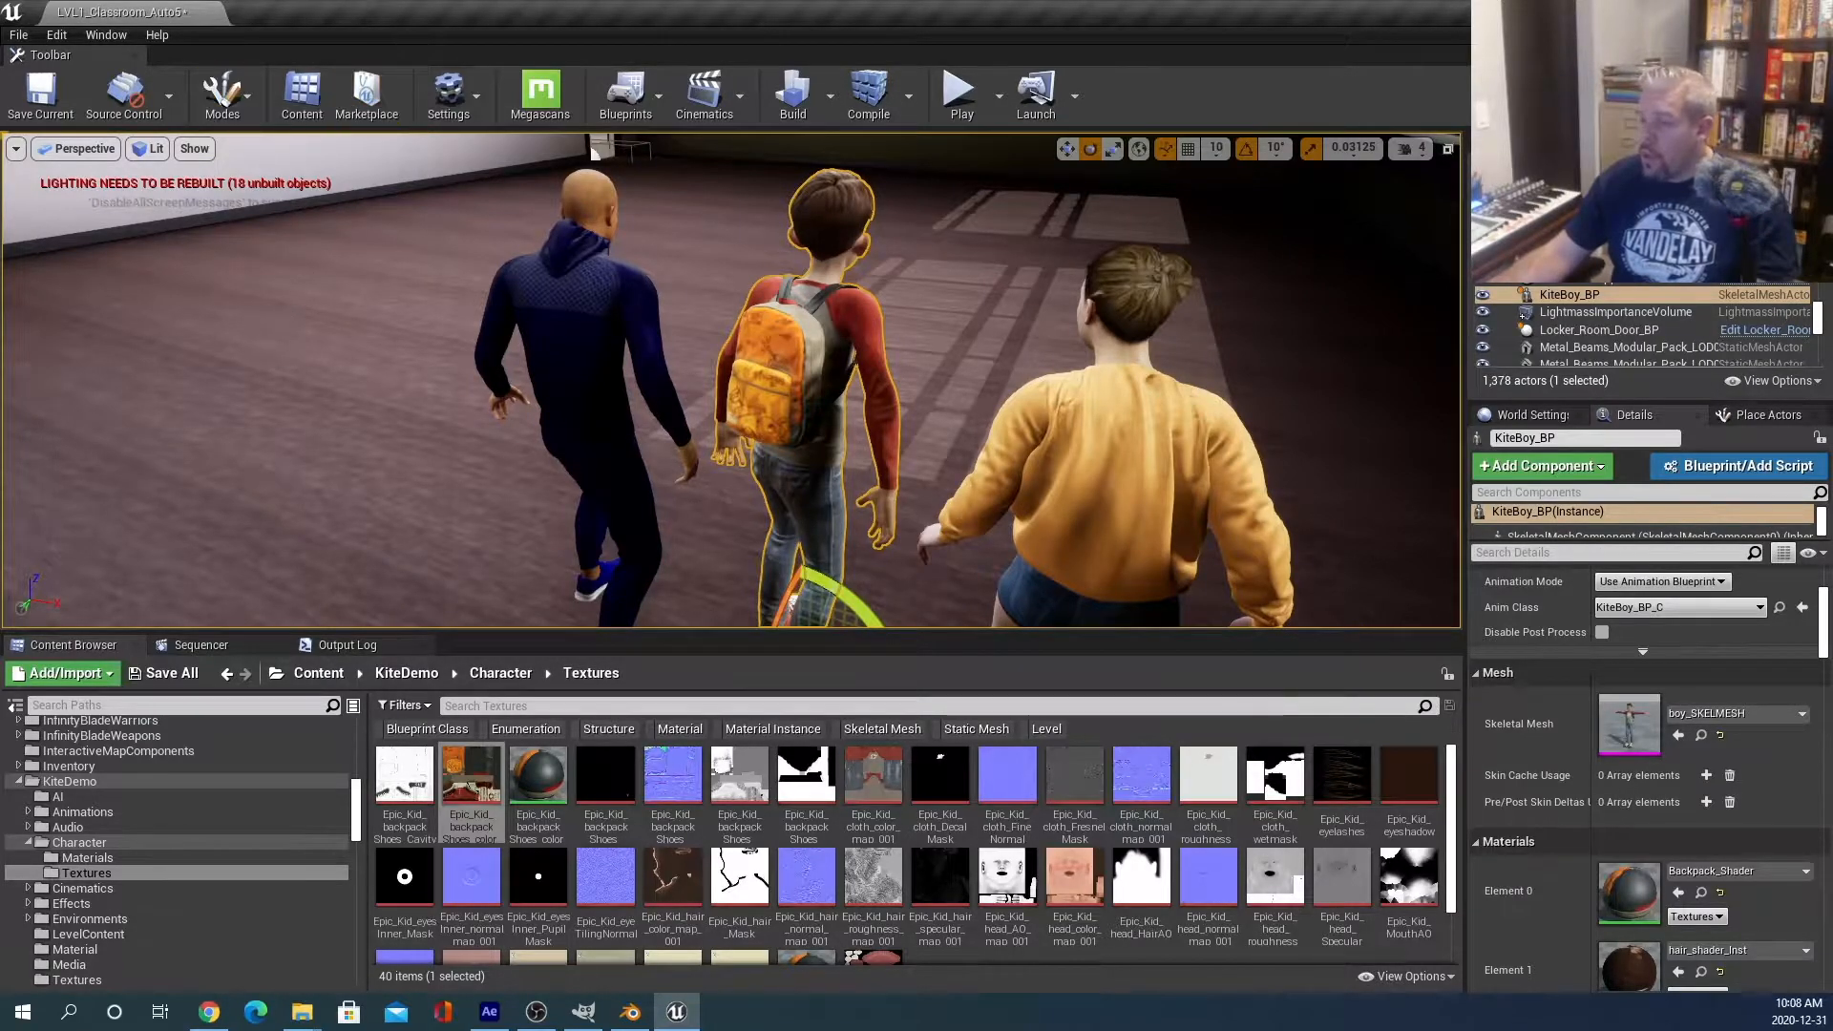
Start a new project in the Games category using the Third Person template and continue to its project settings.
left_click(17, 35)
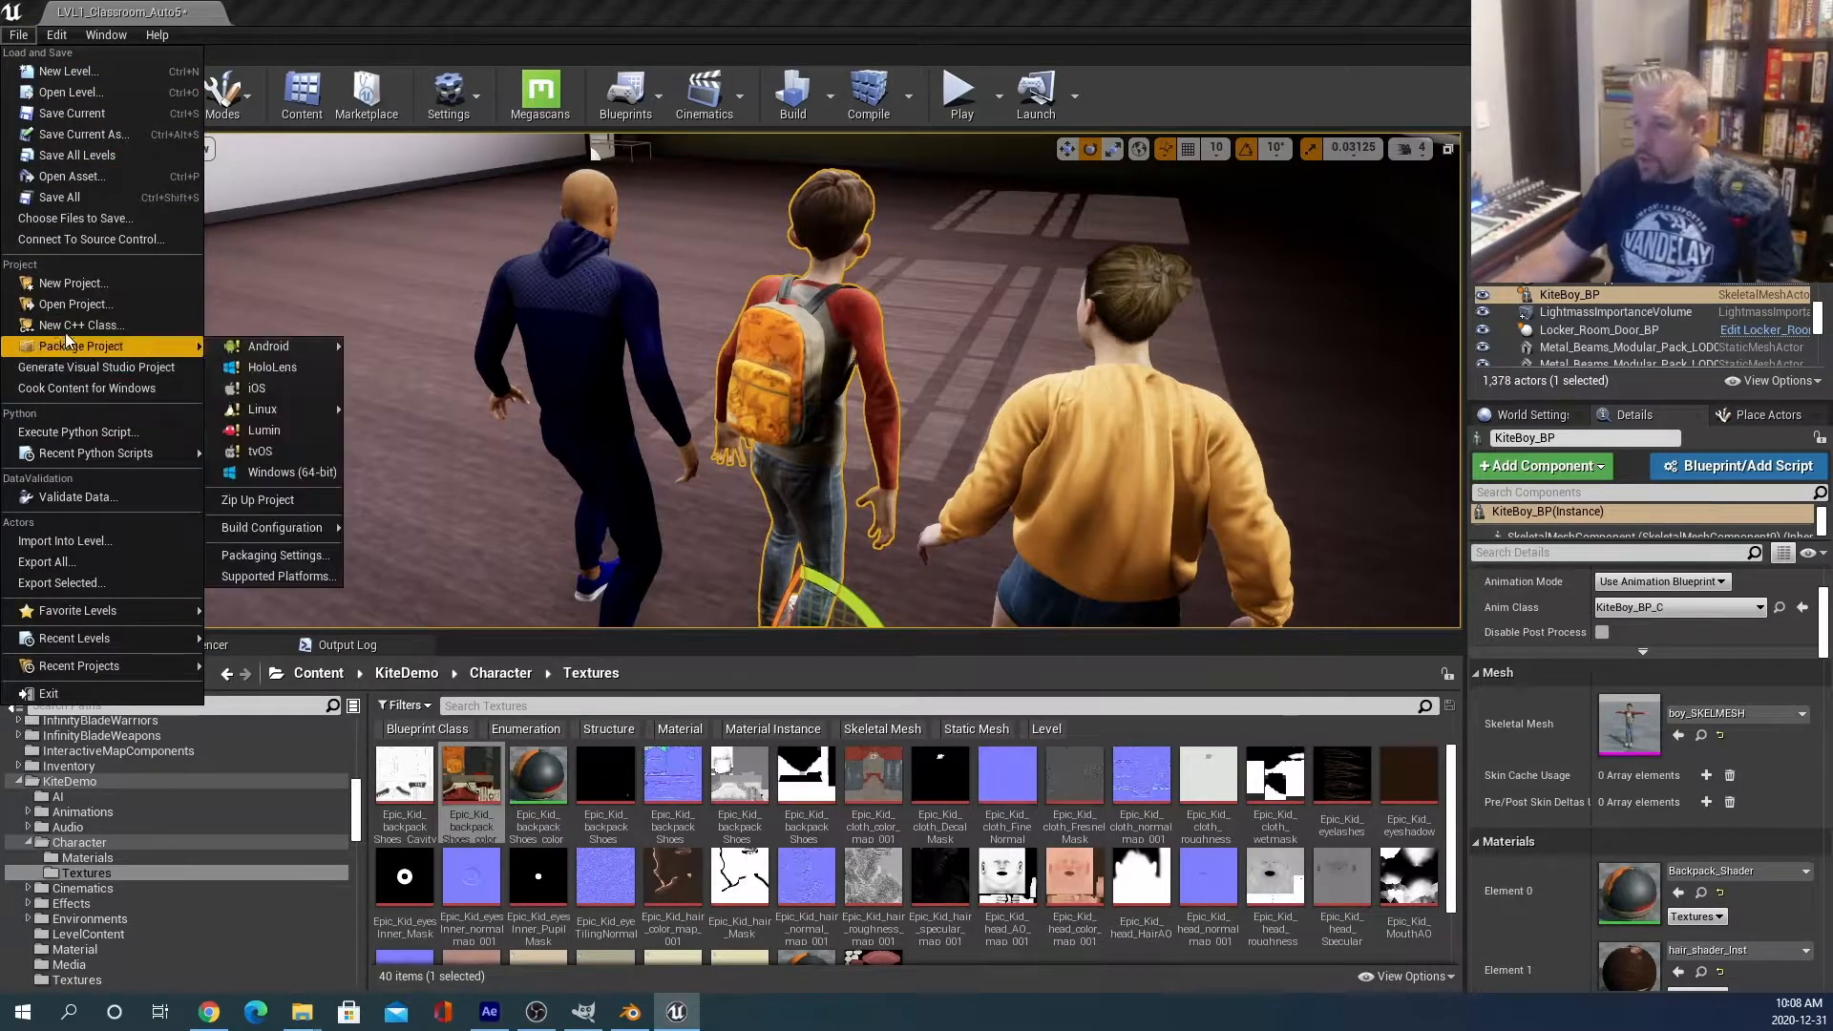
left_click(76, 284)
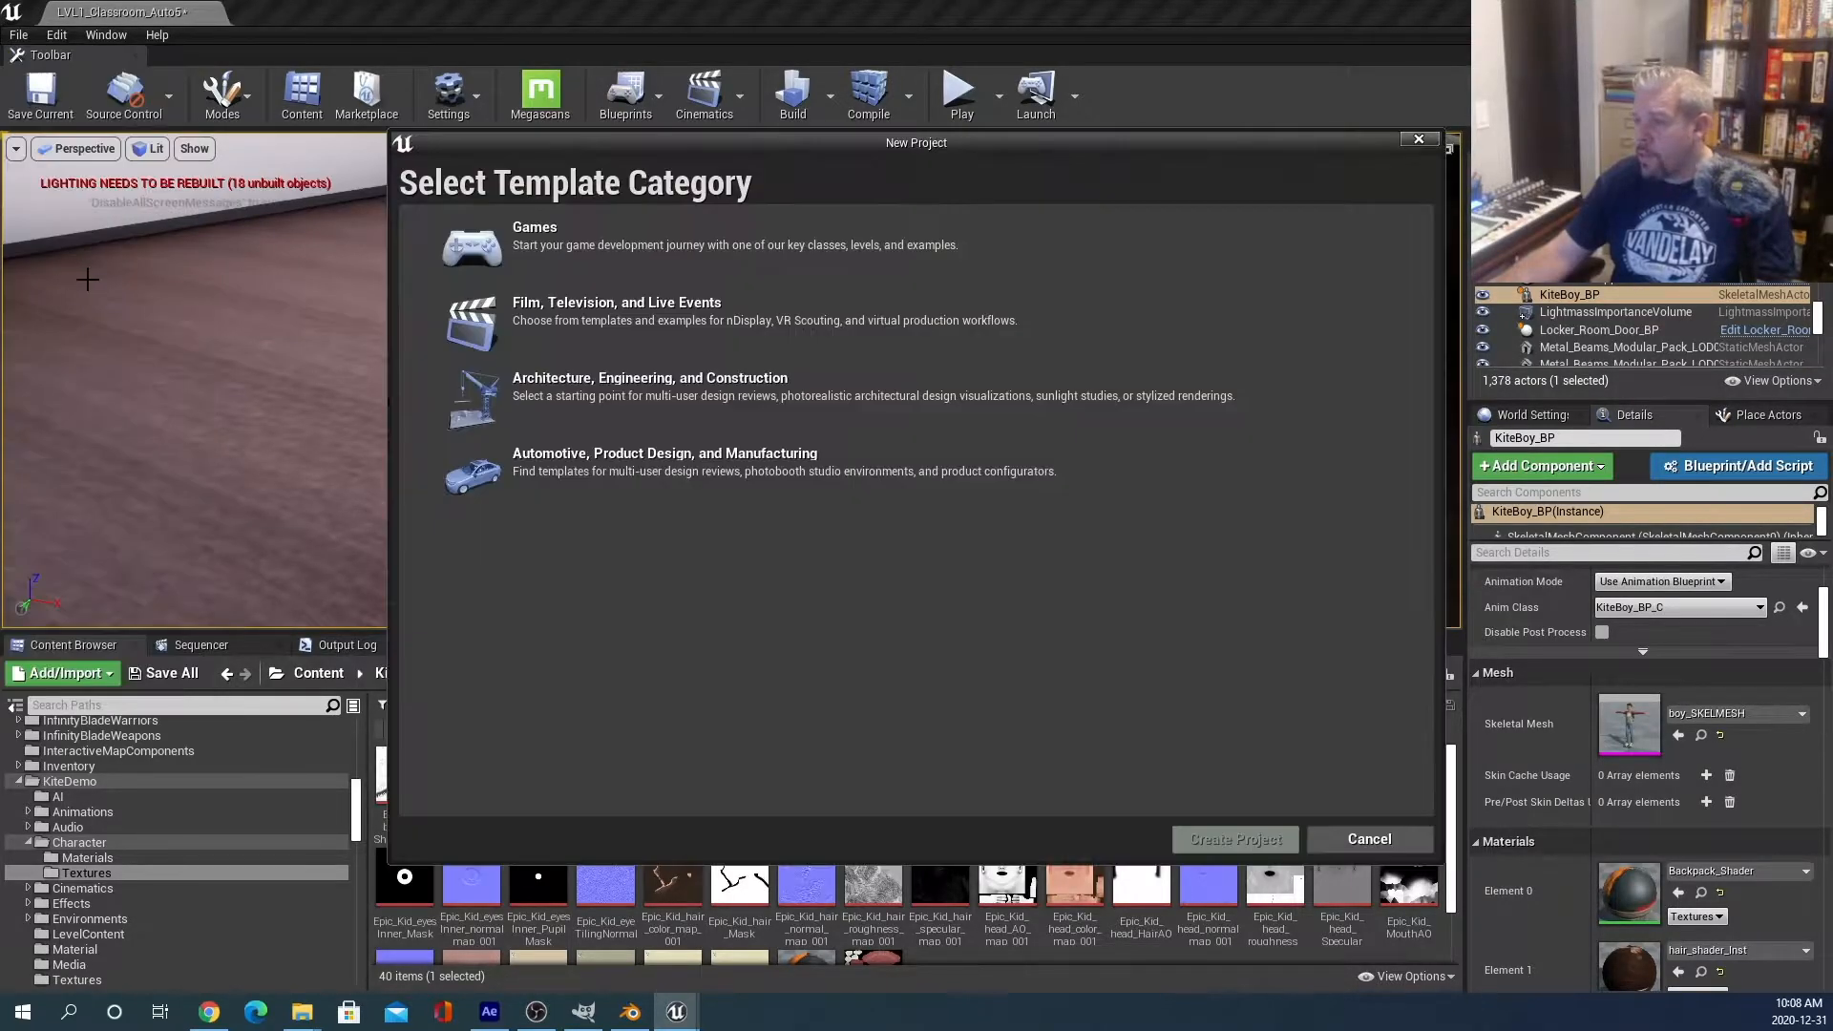
left_click(531, 237)
left_click(1069, 839)
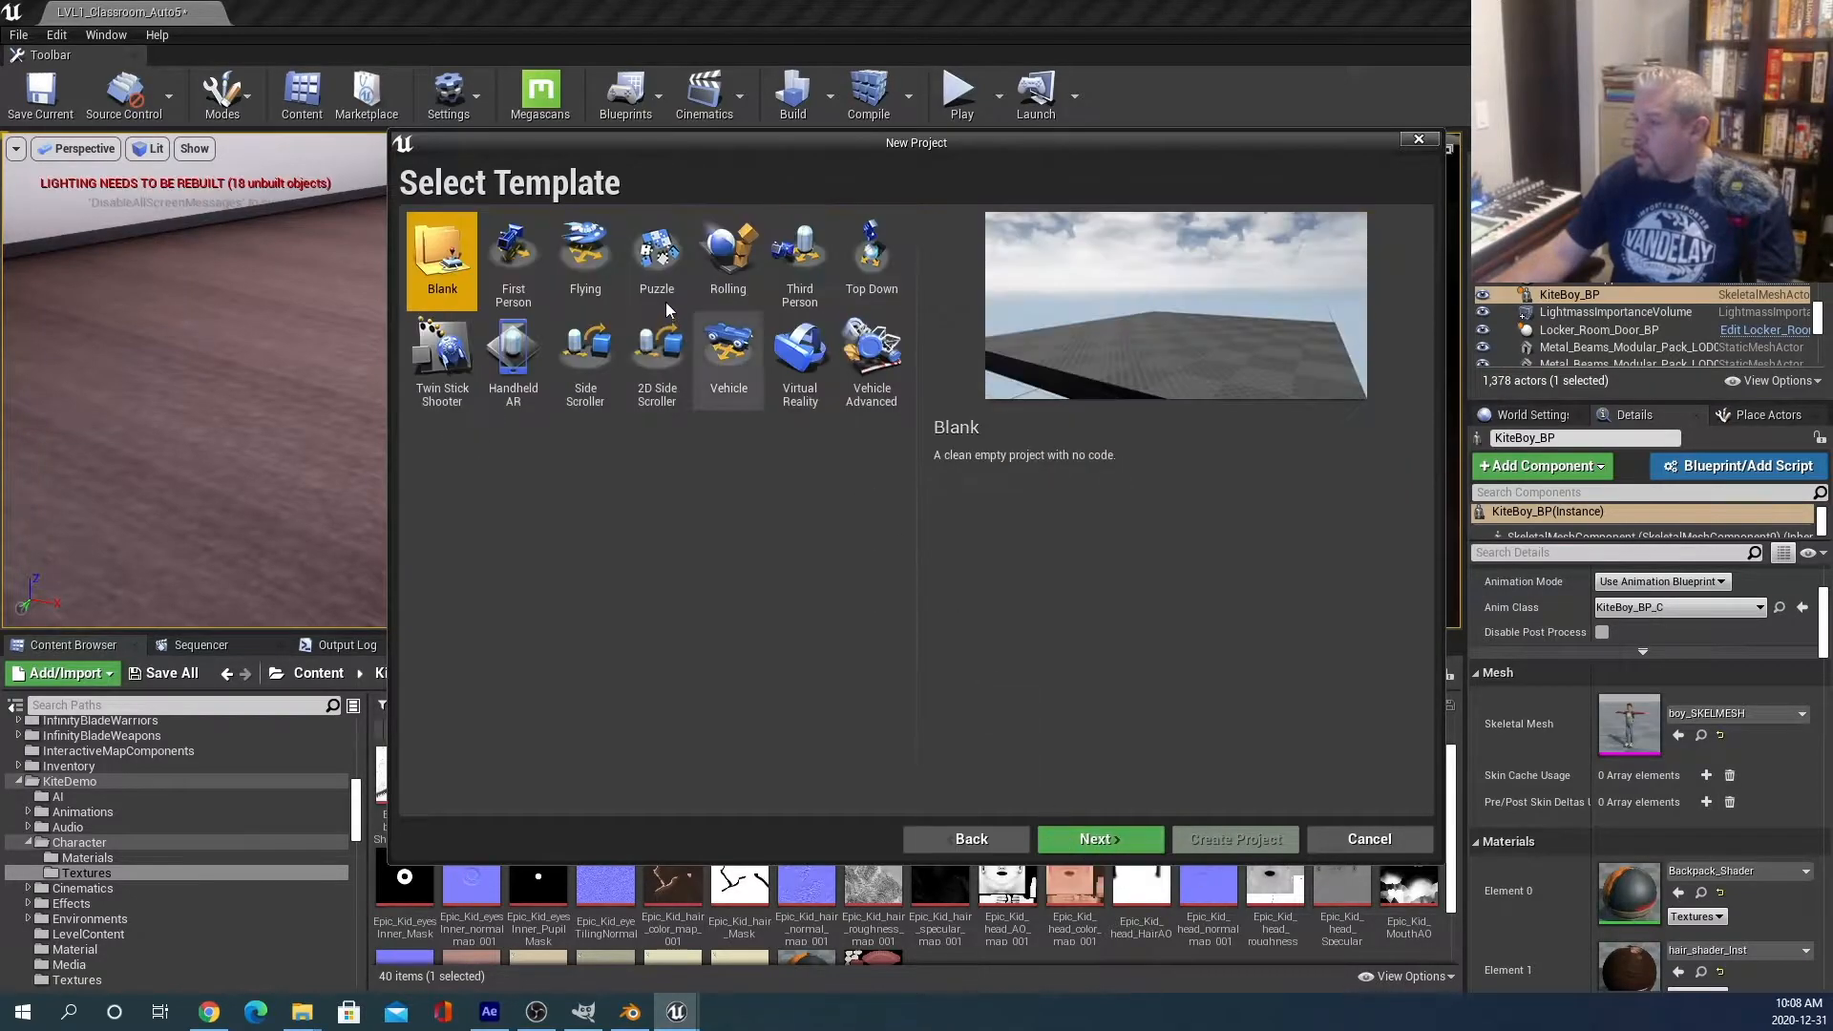
left_click(800, 260)
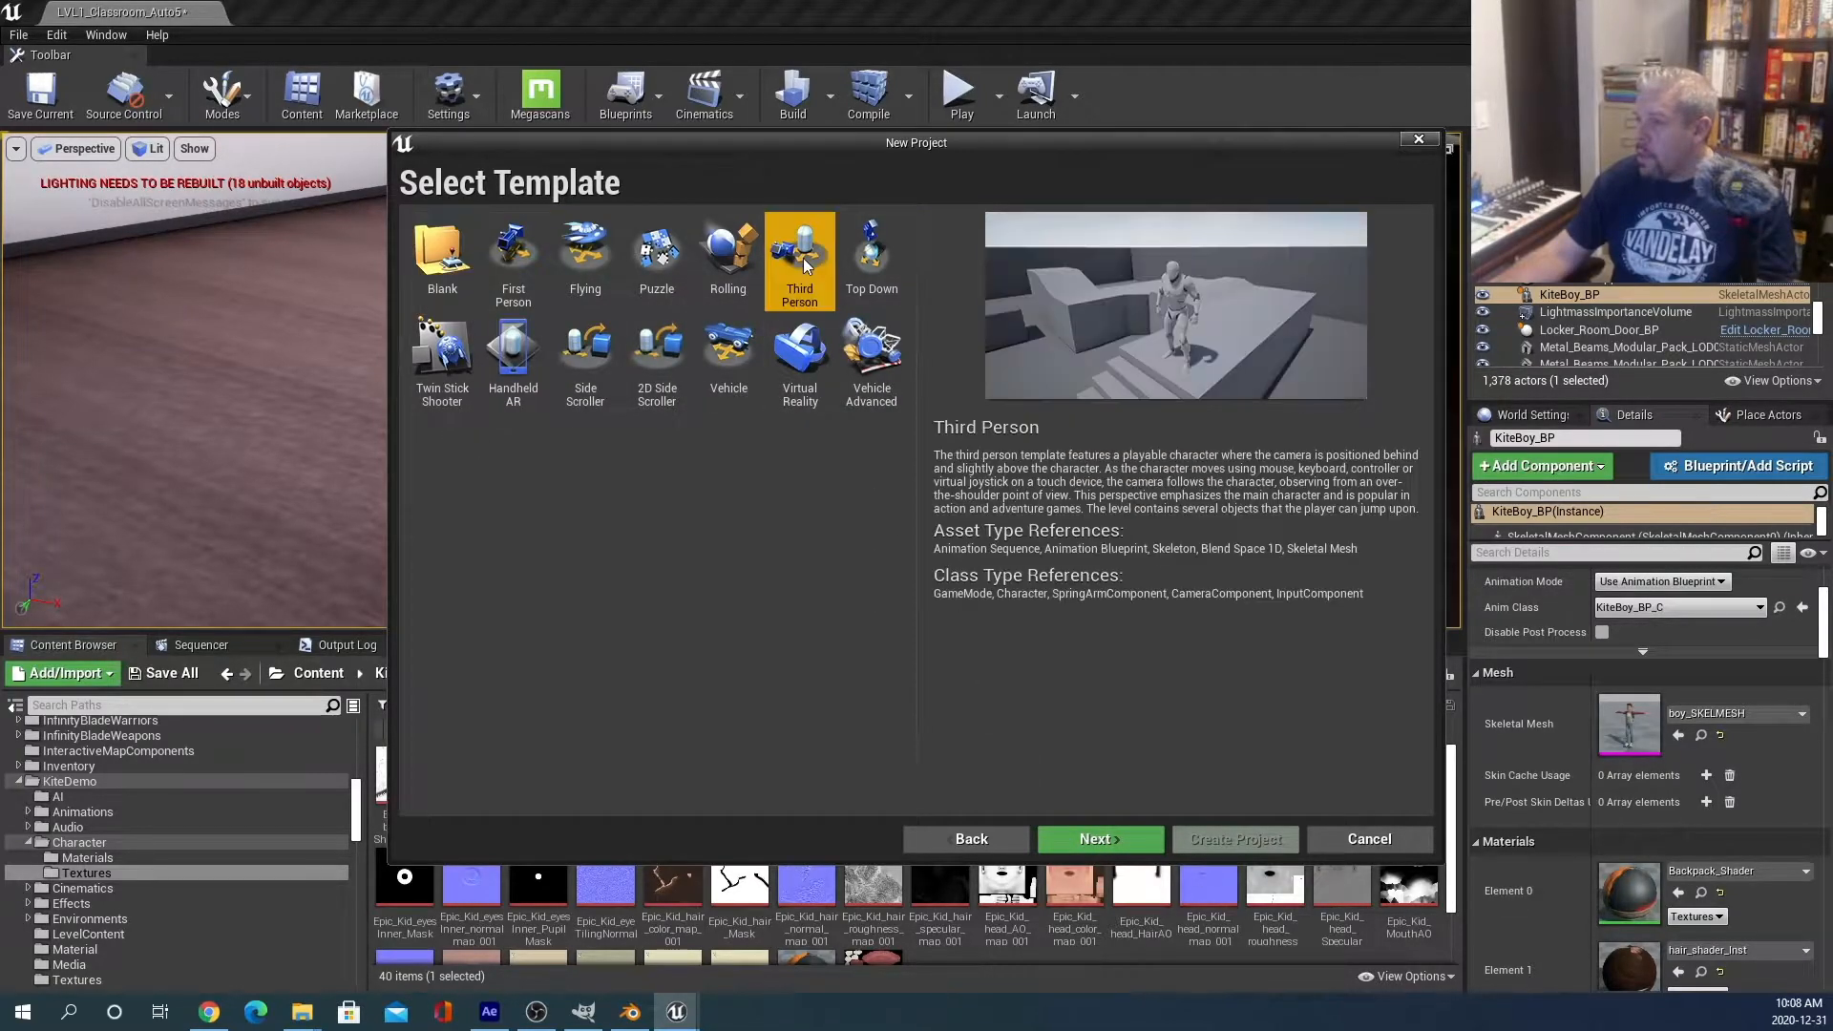
left_click(1098, 839)
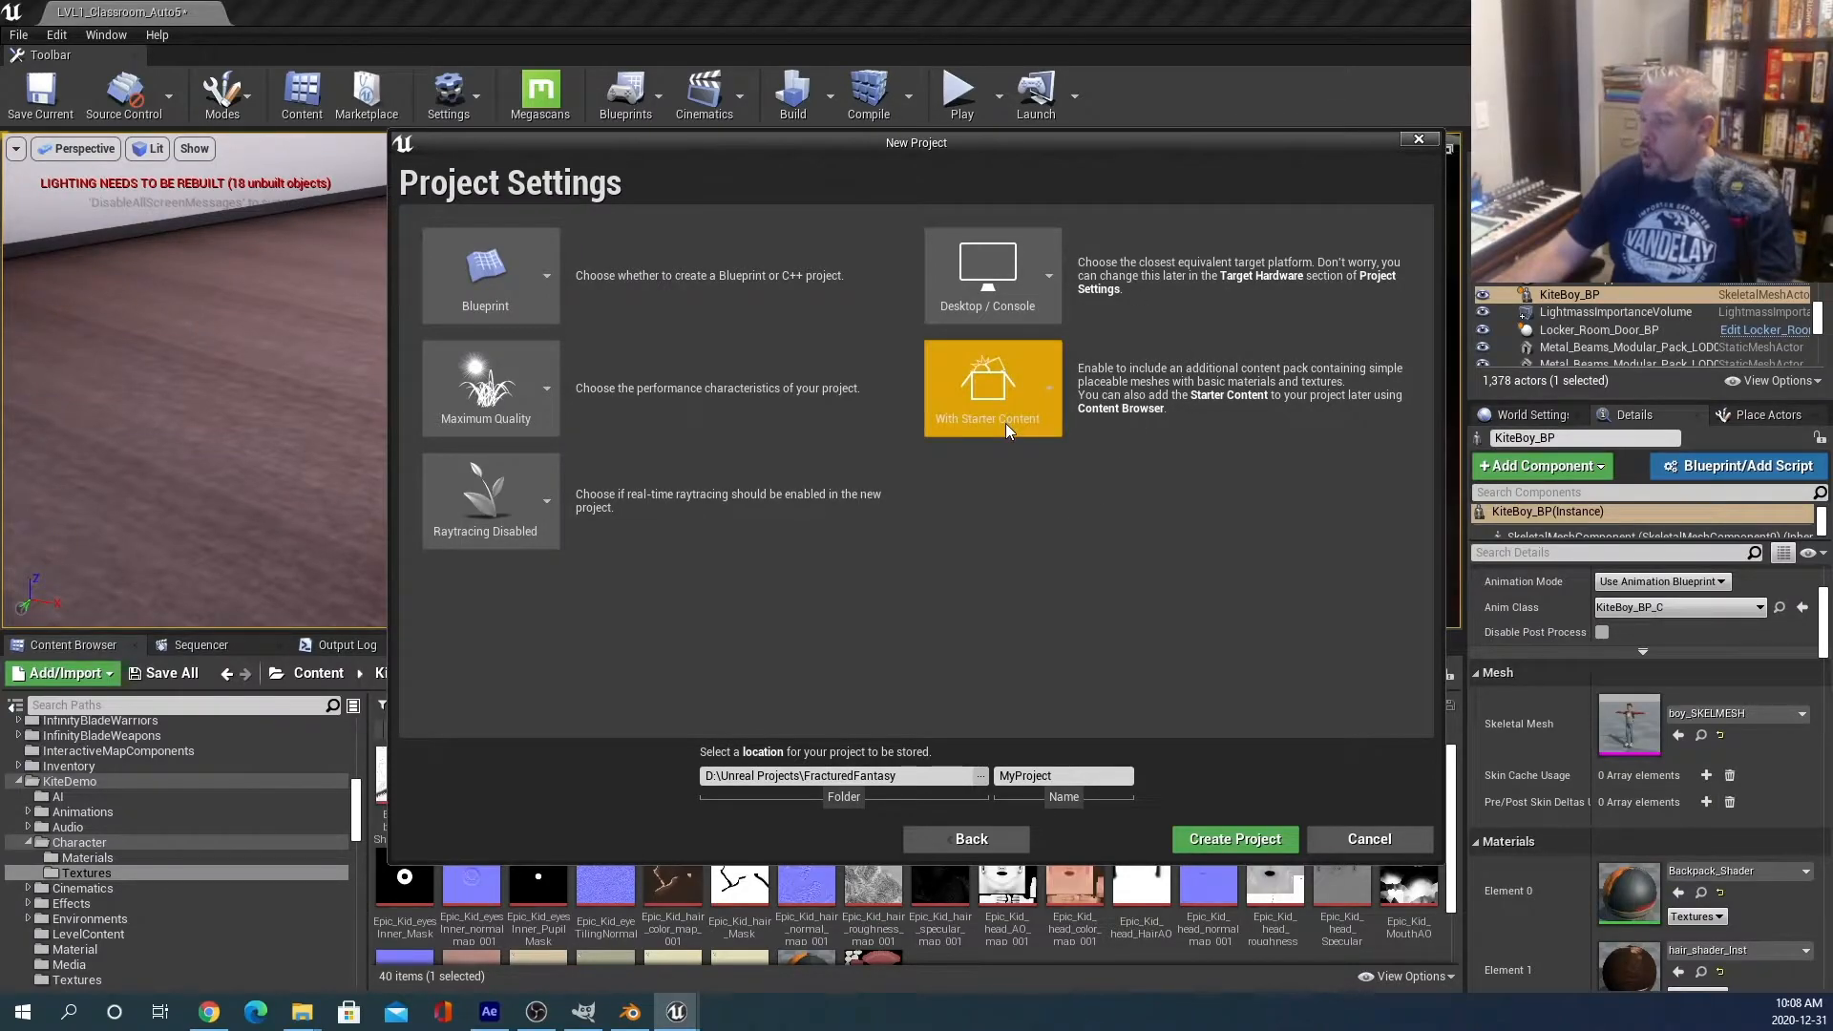
Set the new project's folder to D:\Unreal Projects\UVMappingDemo.
left_click(996, 776)
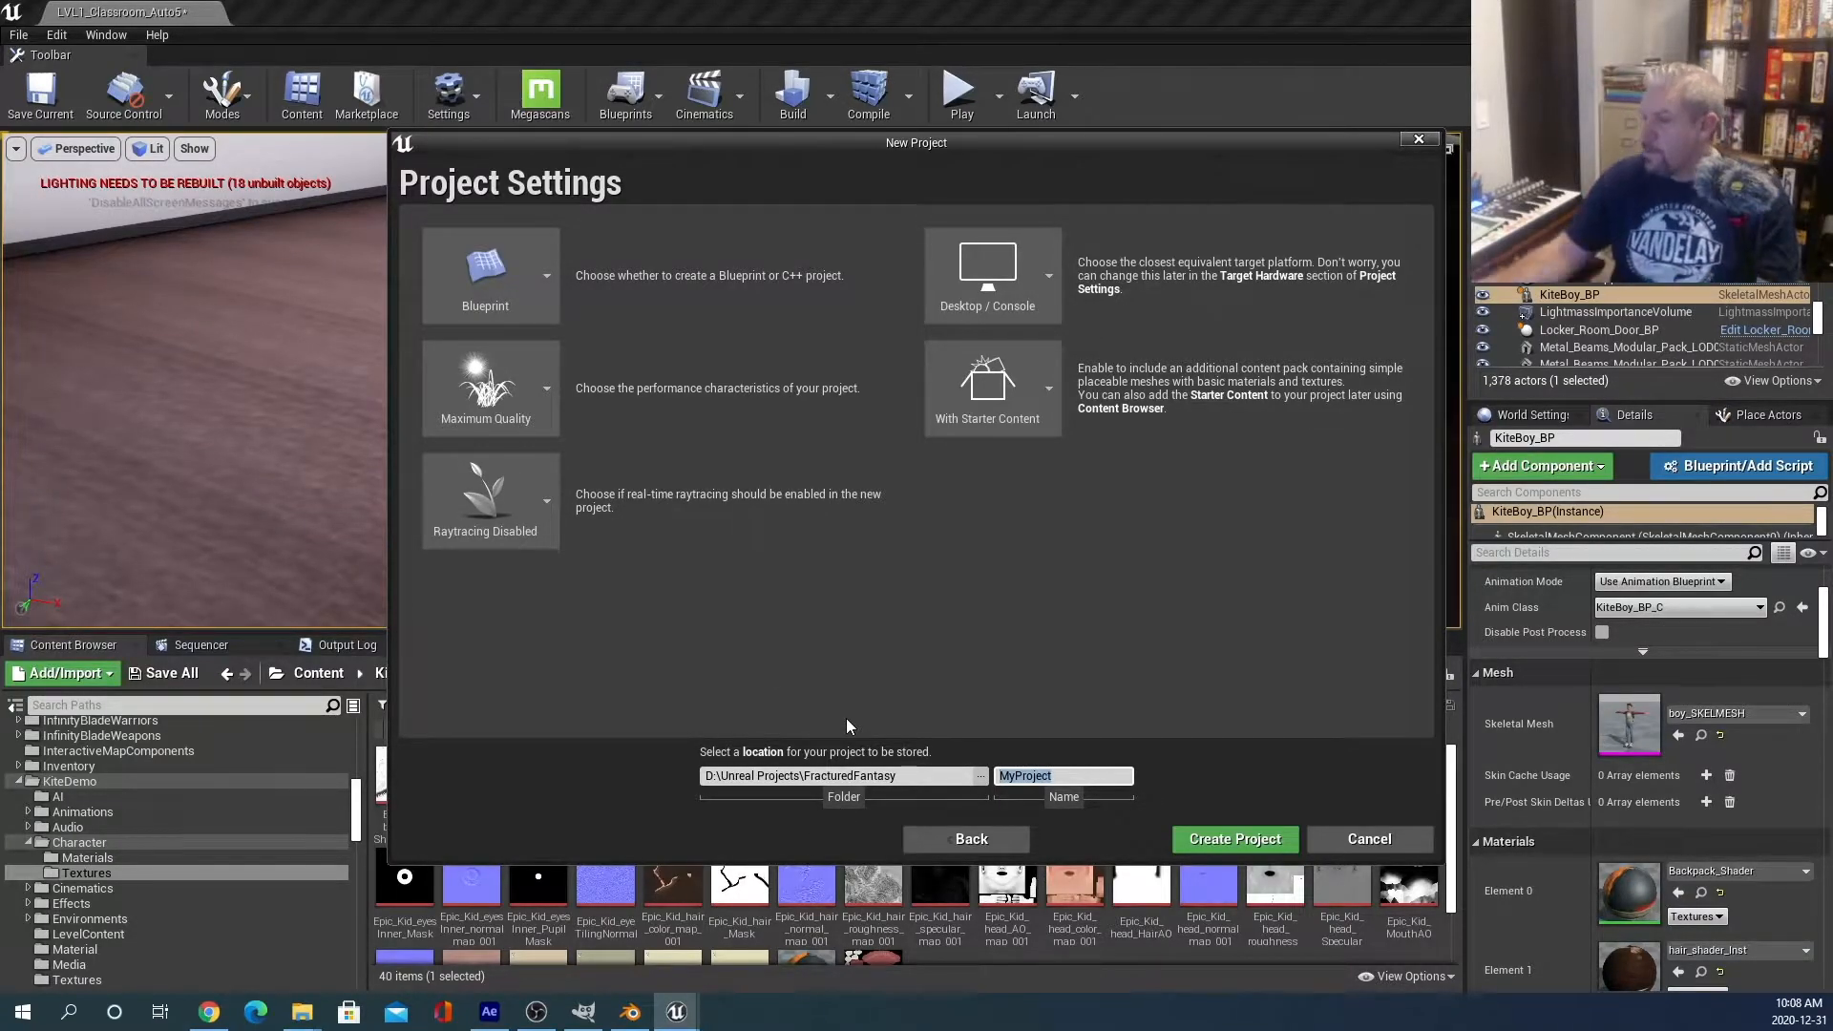
left_click(823, 776)
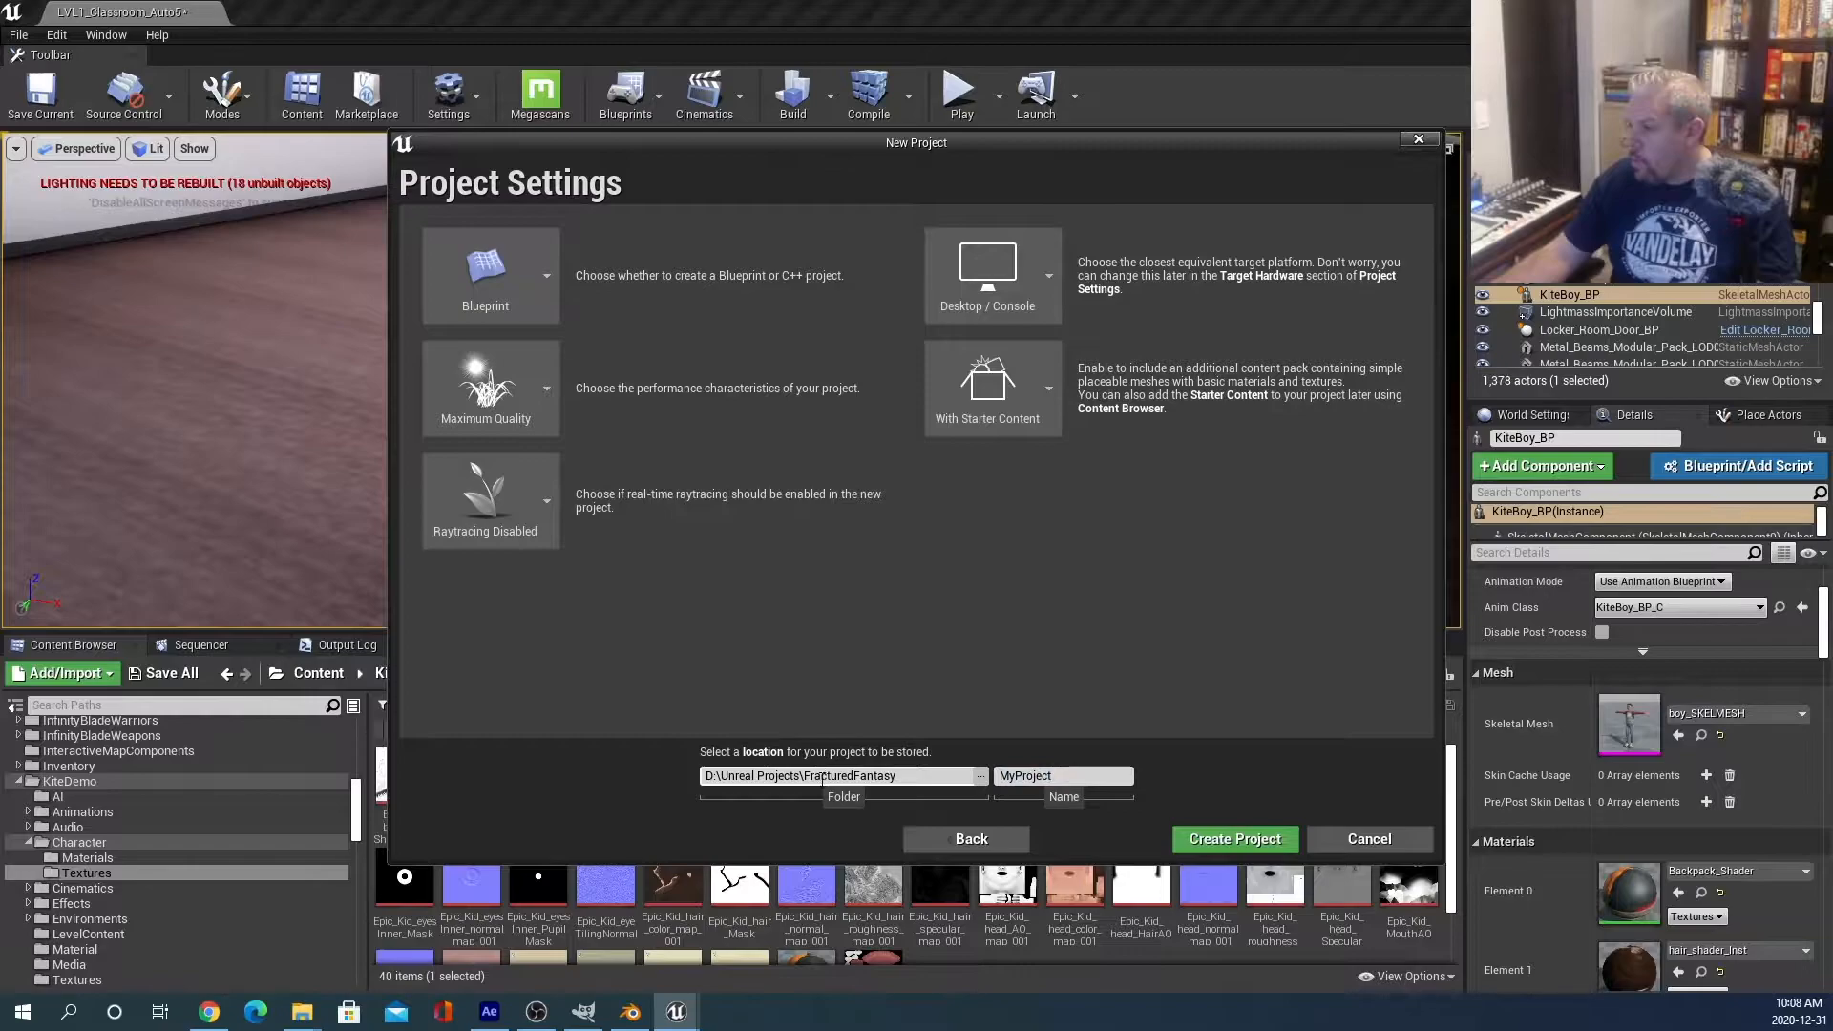
double_click(810, 776)
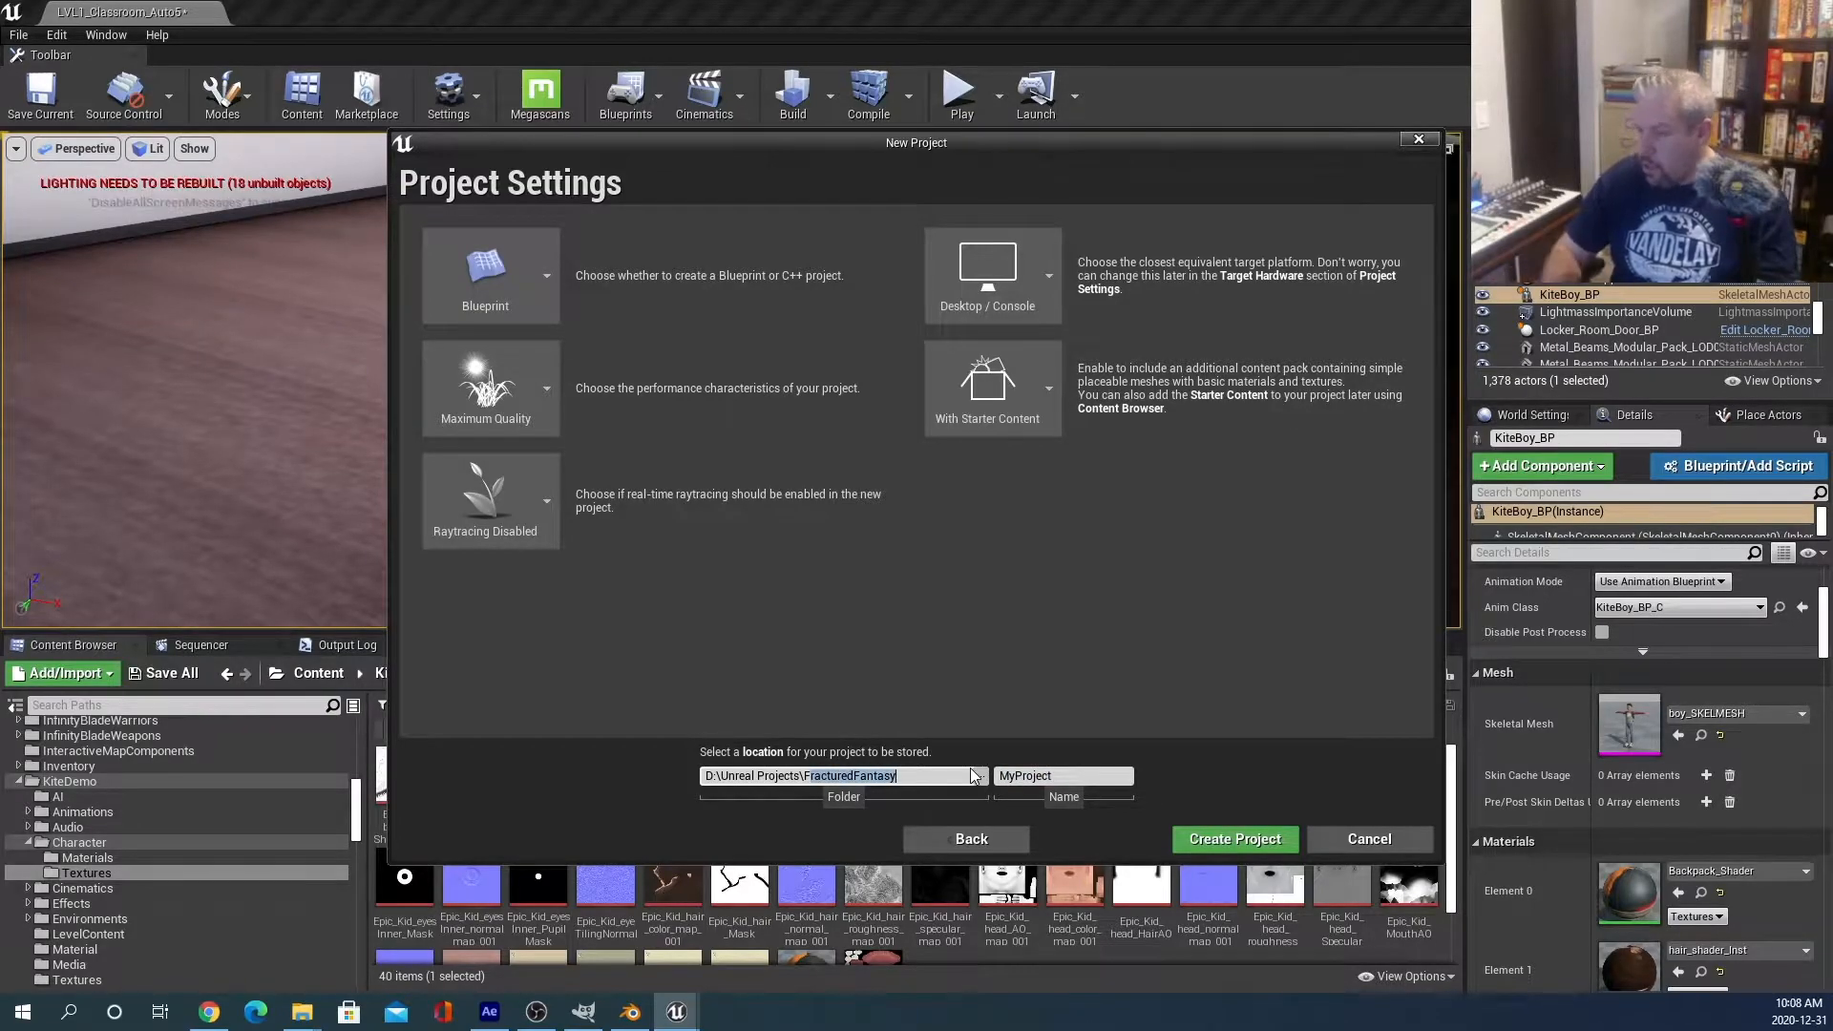
key("BackSpace")
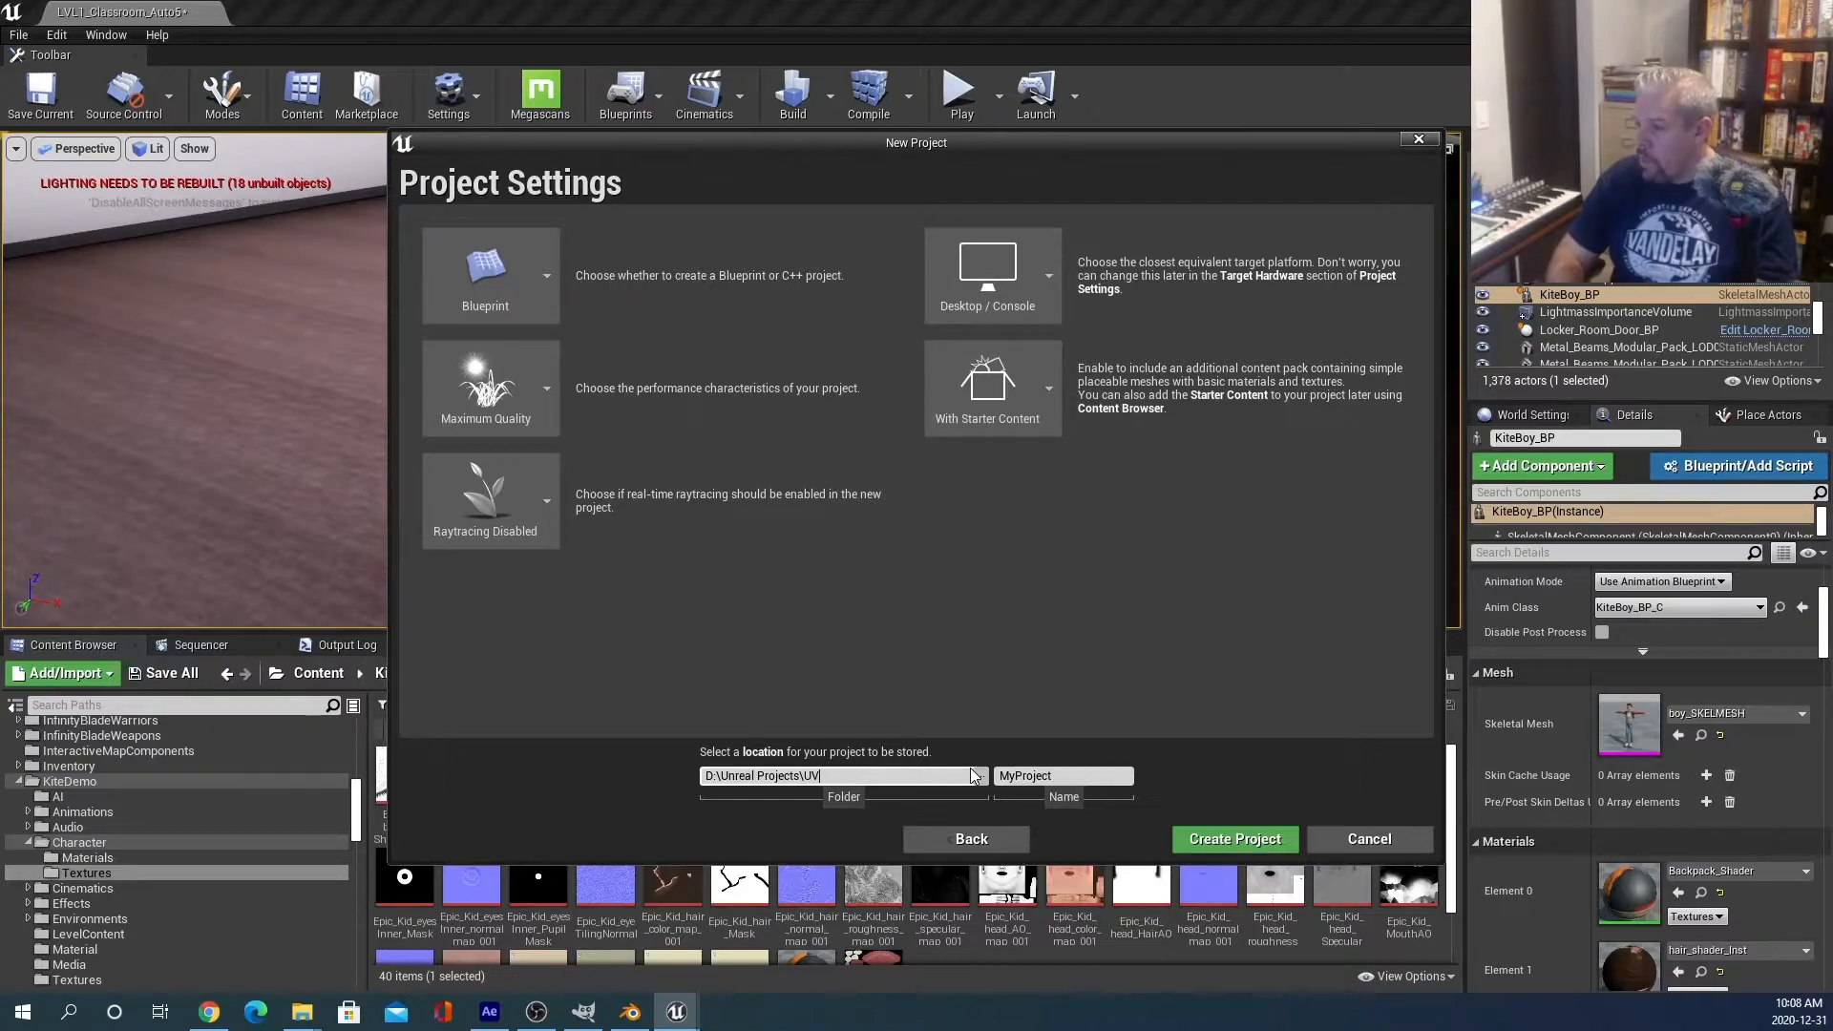
type("UVMappi")
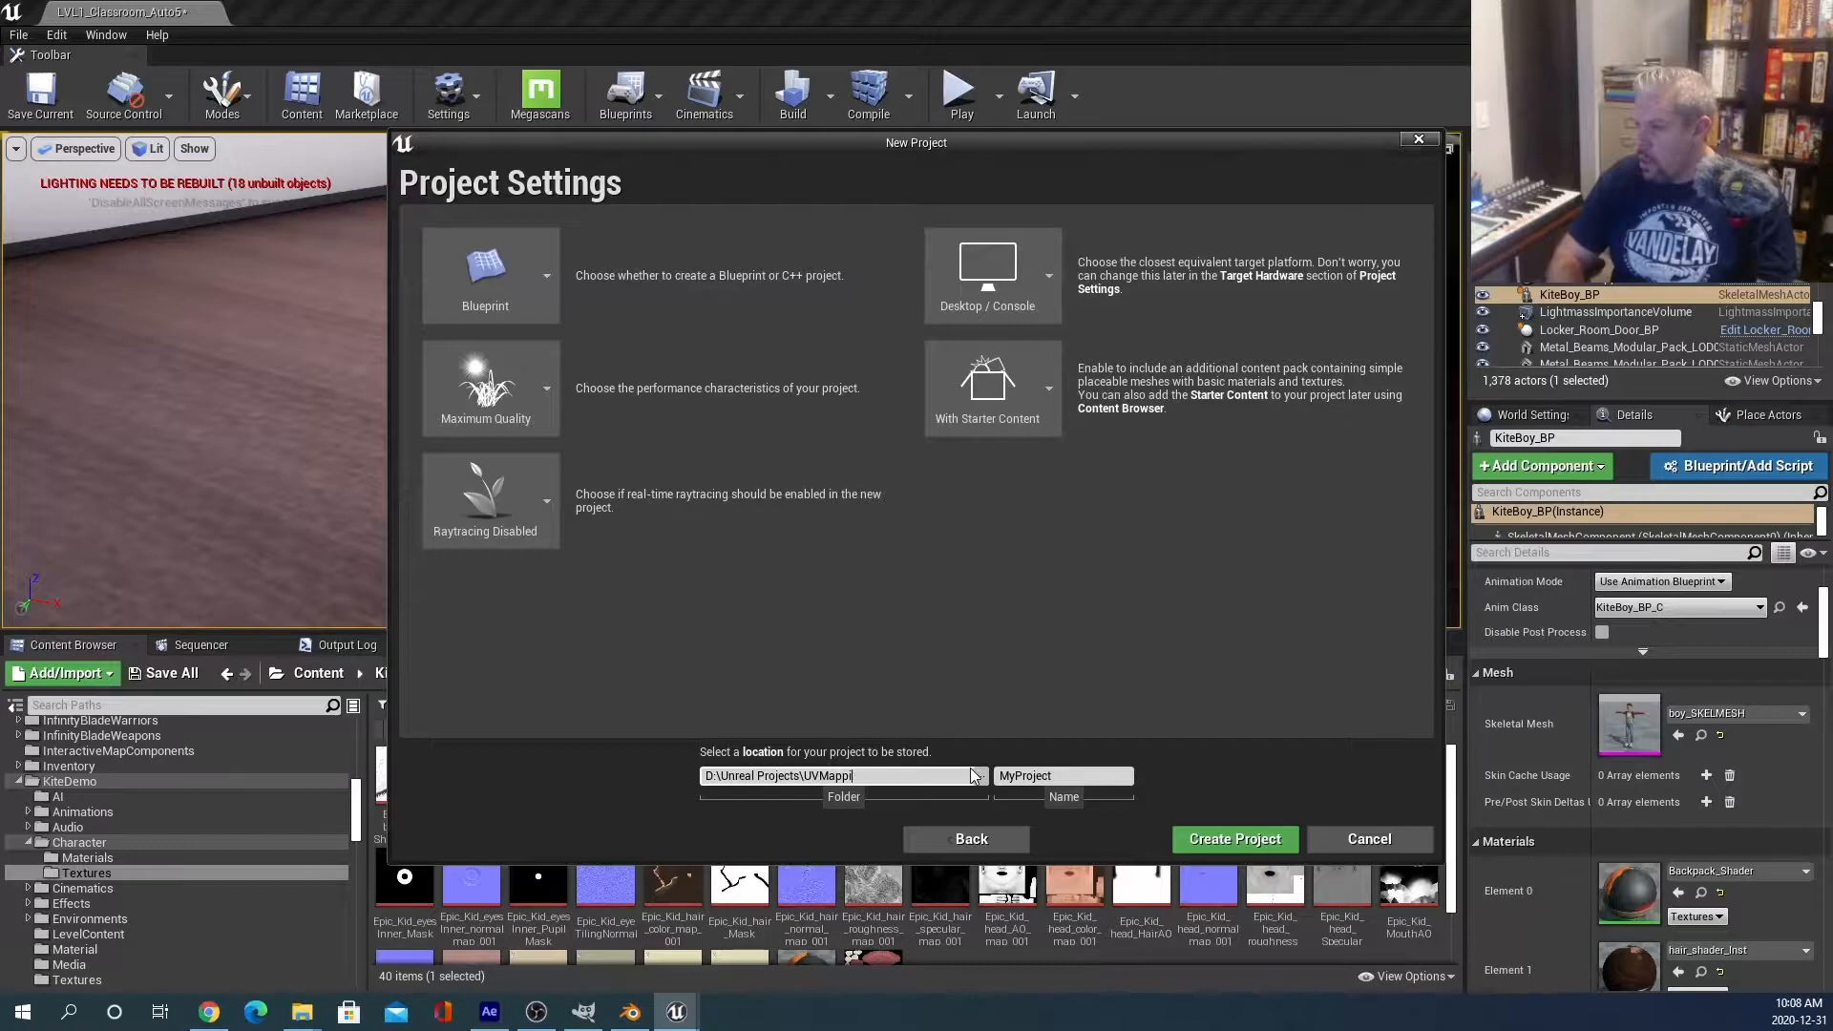
type("ongDemo")
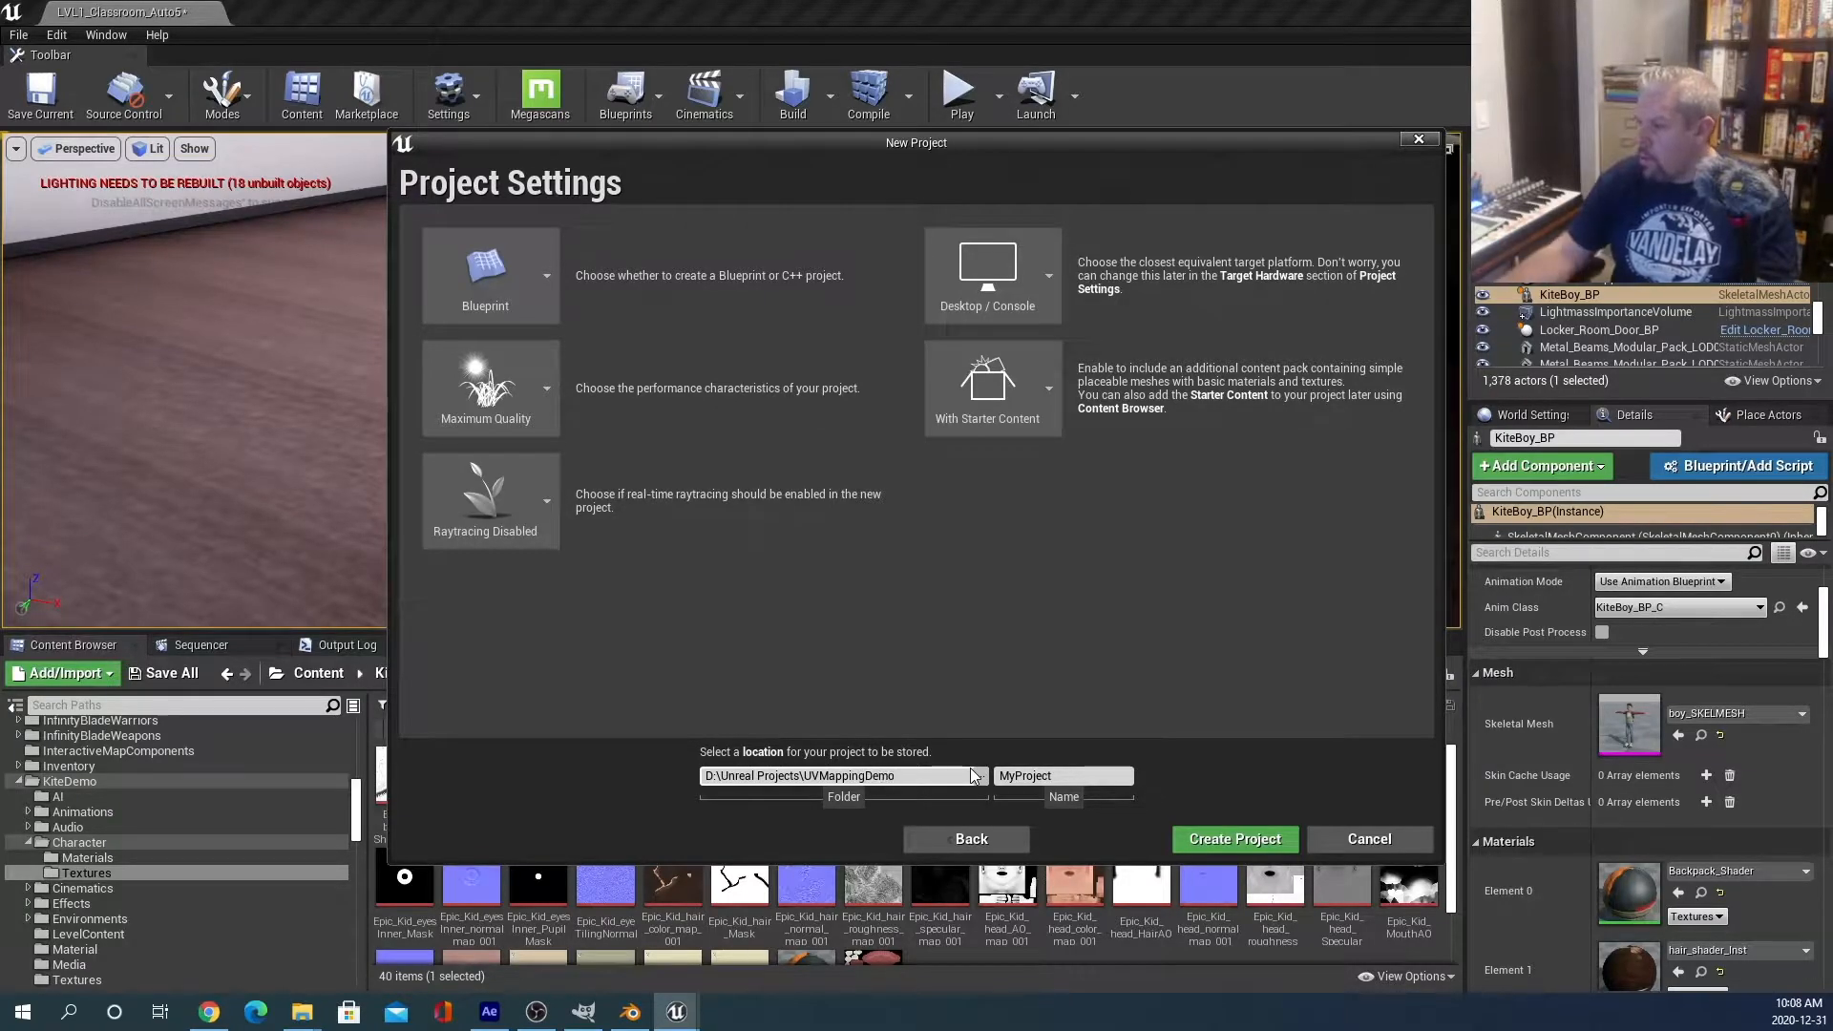
Name the project UvMapping and create it, discarding the unsaved changes to the LVL1_Classroom_Auto5 level.
left_click(1067, 775)
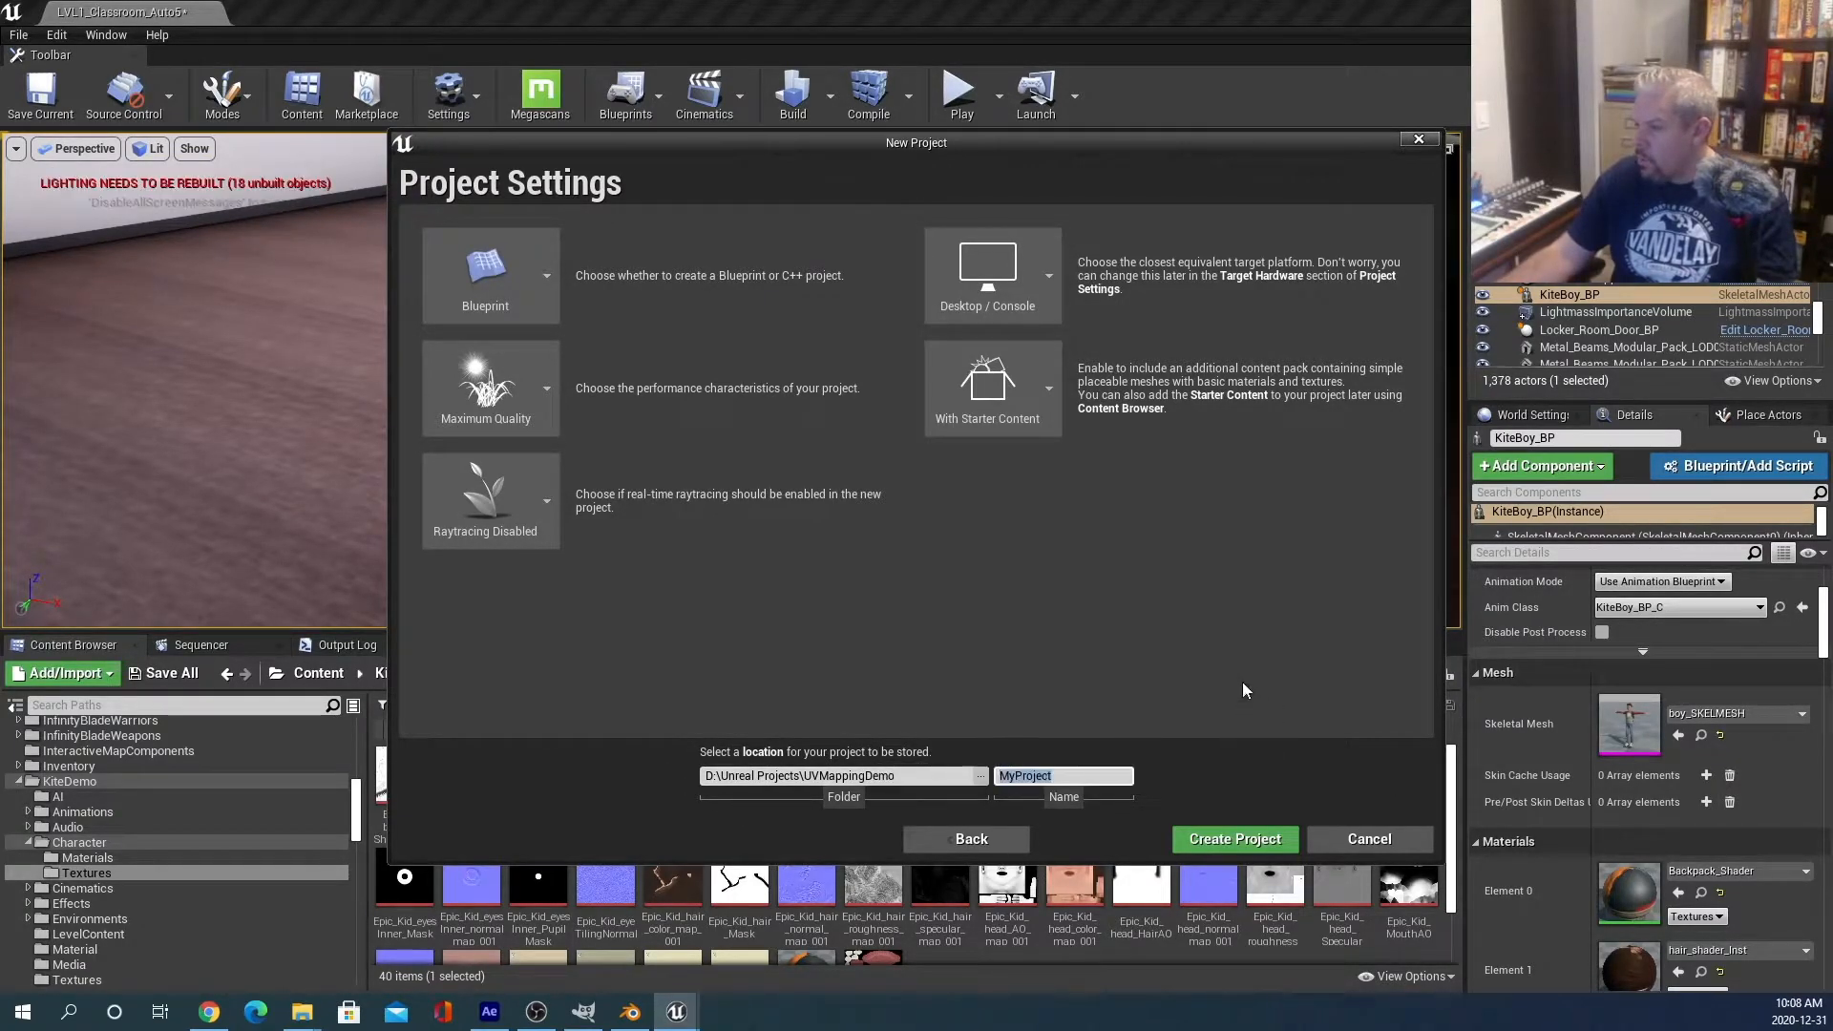
type("UvMapping")
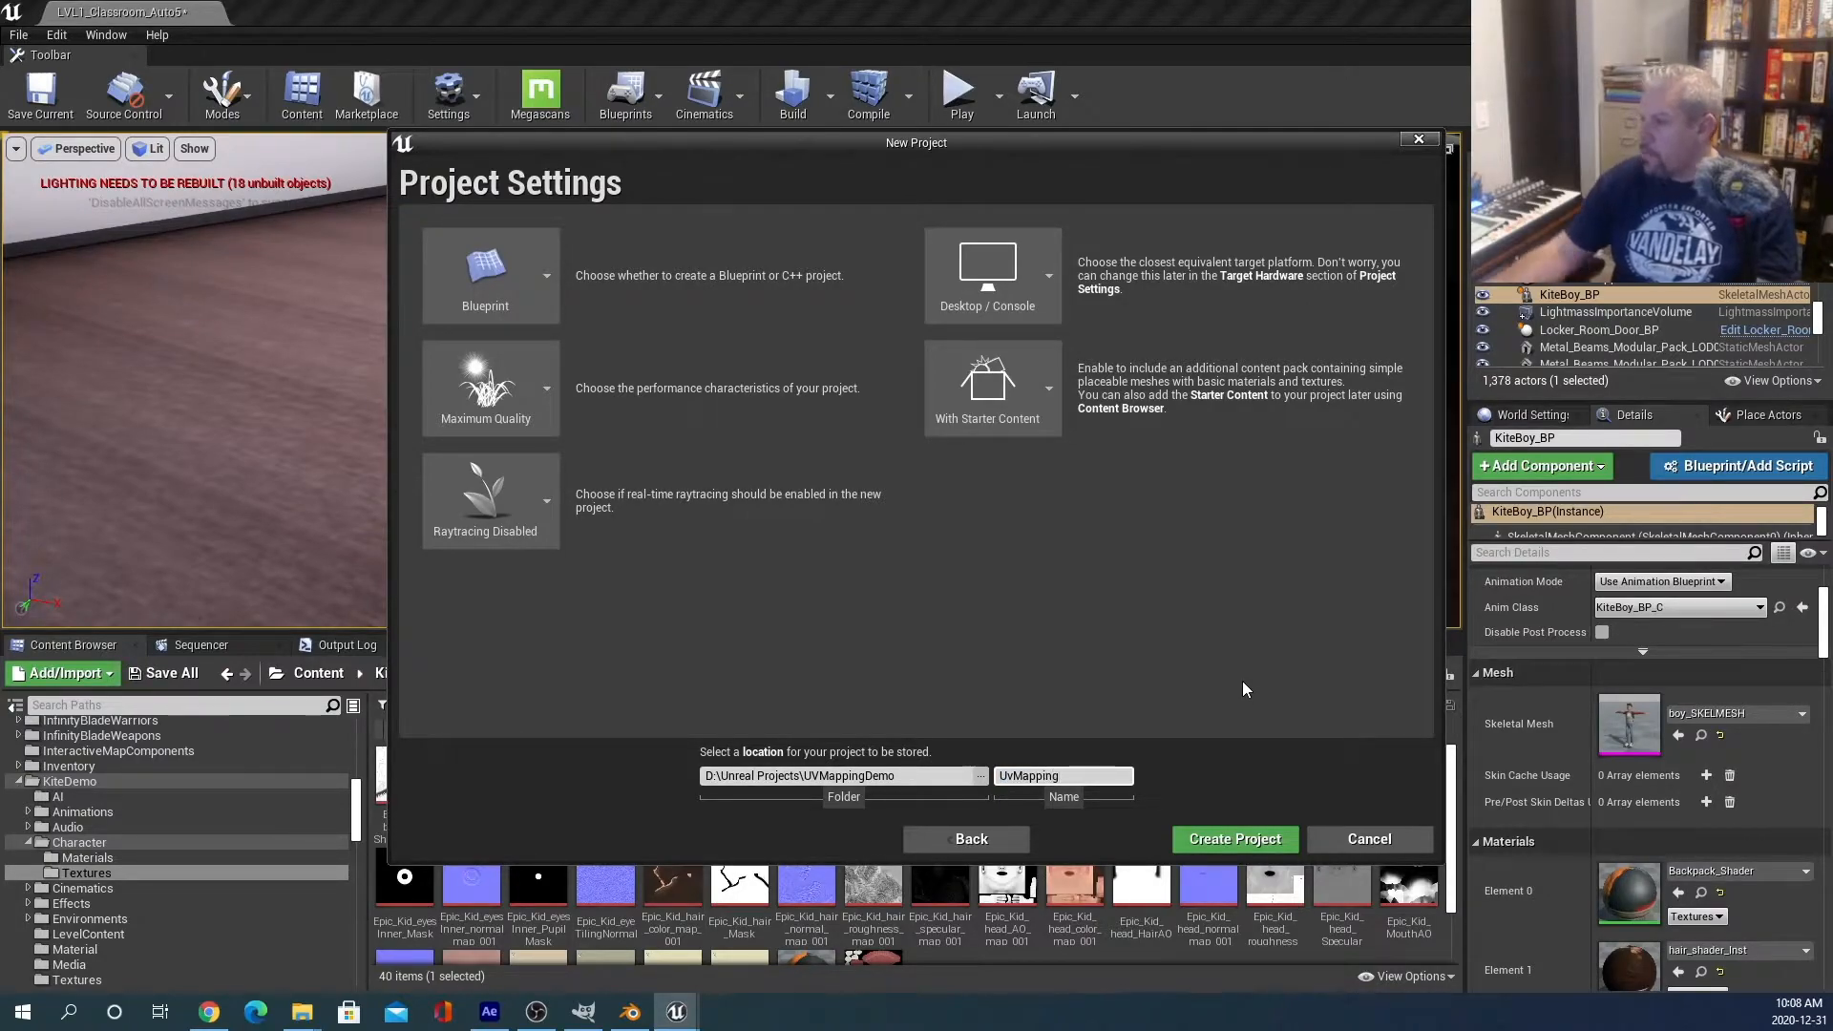
left_click(1228, 839)
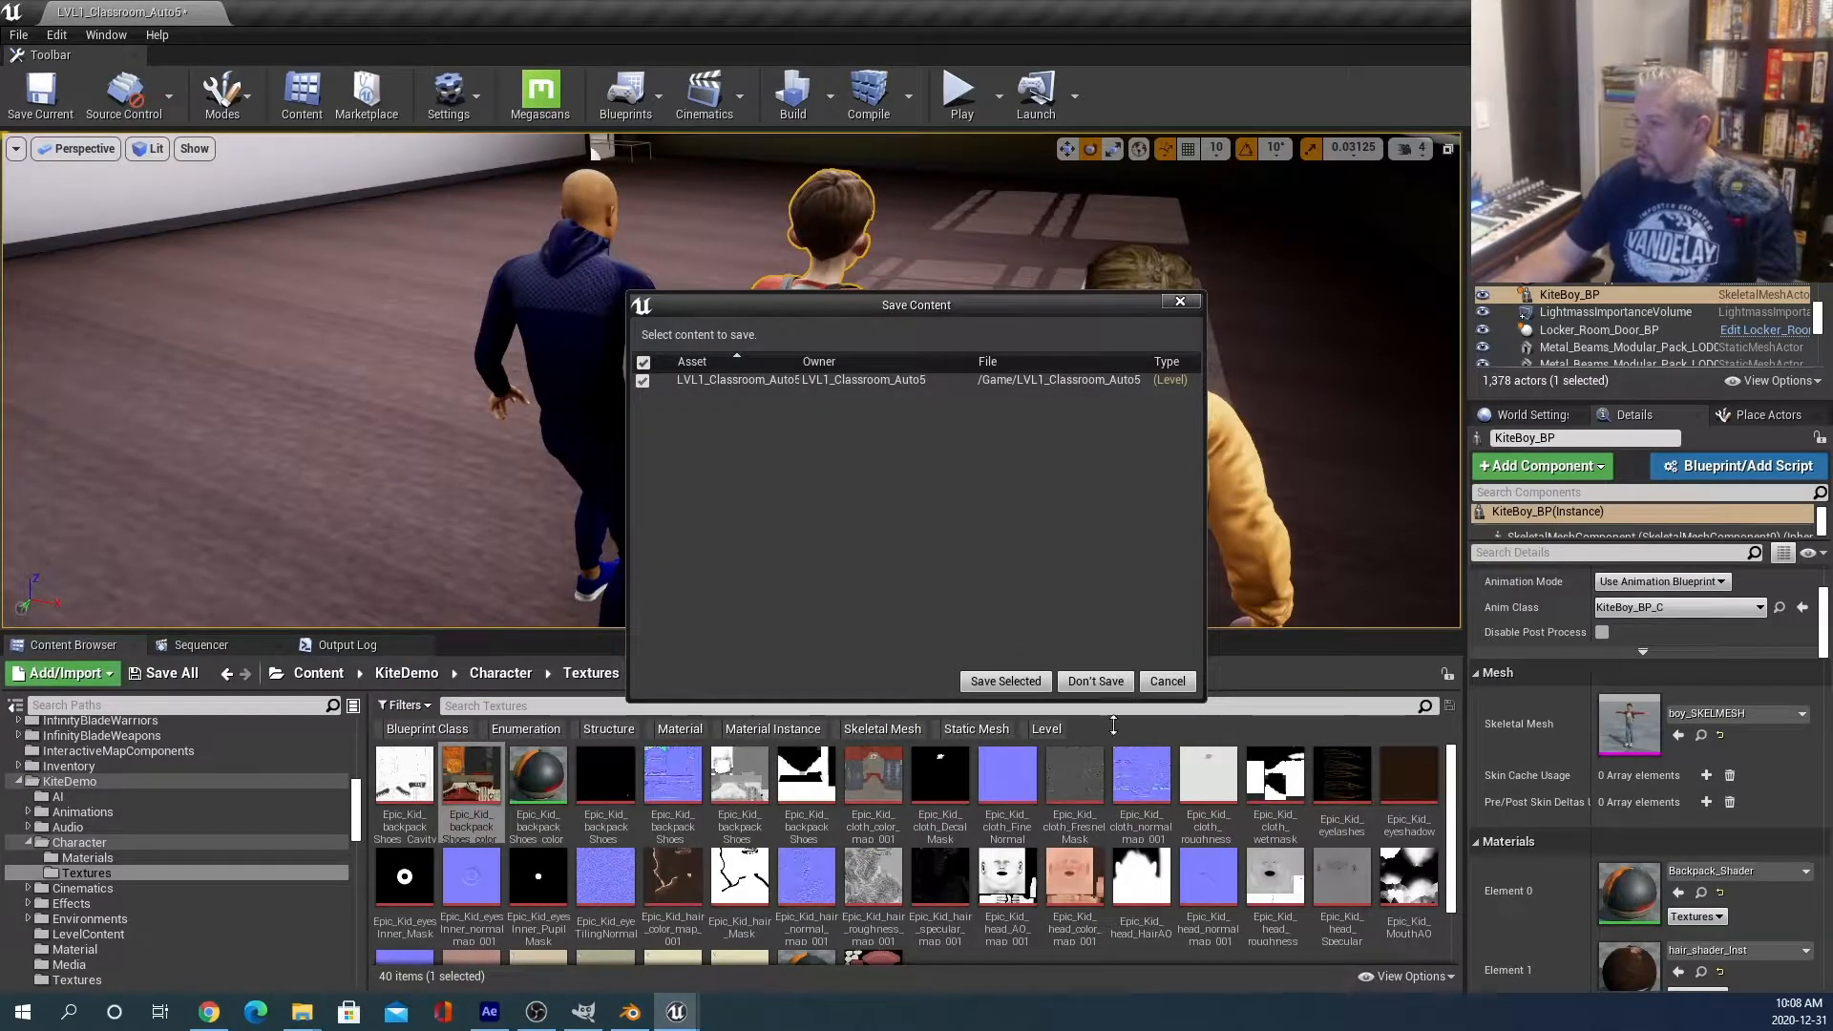
left_click(1096, 681)
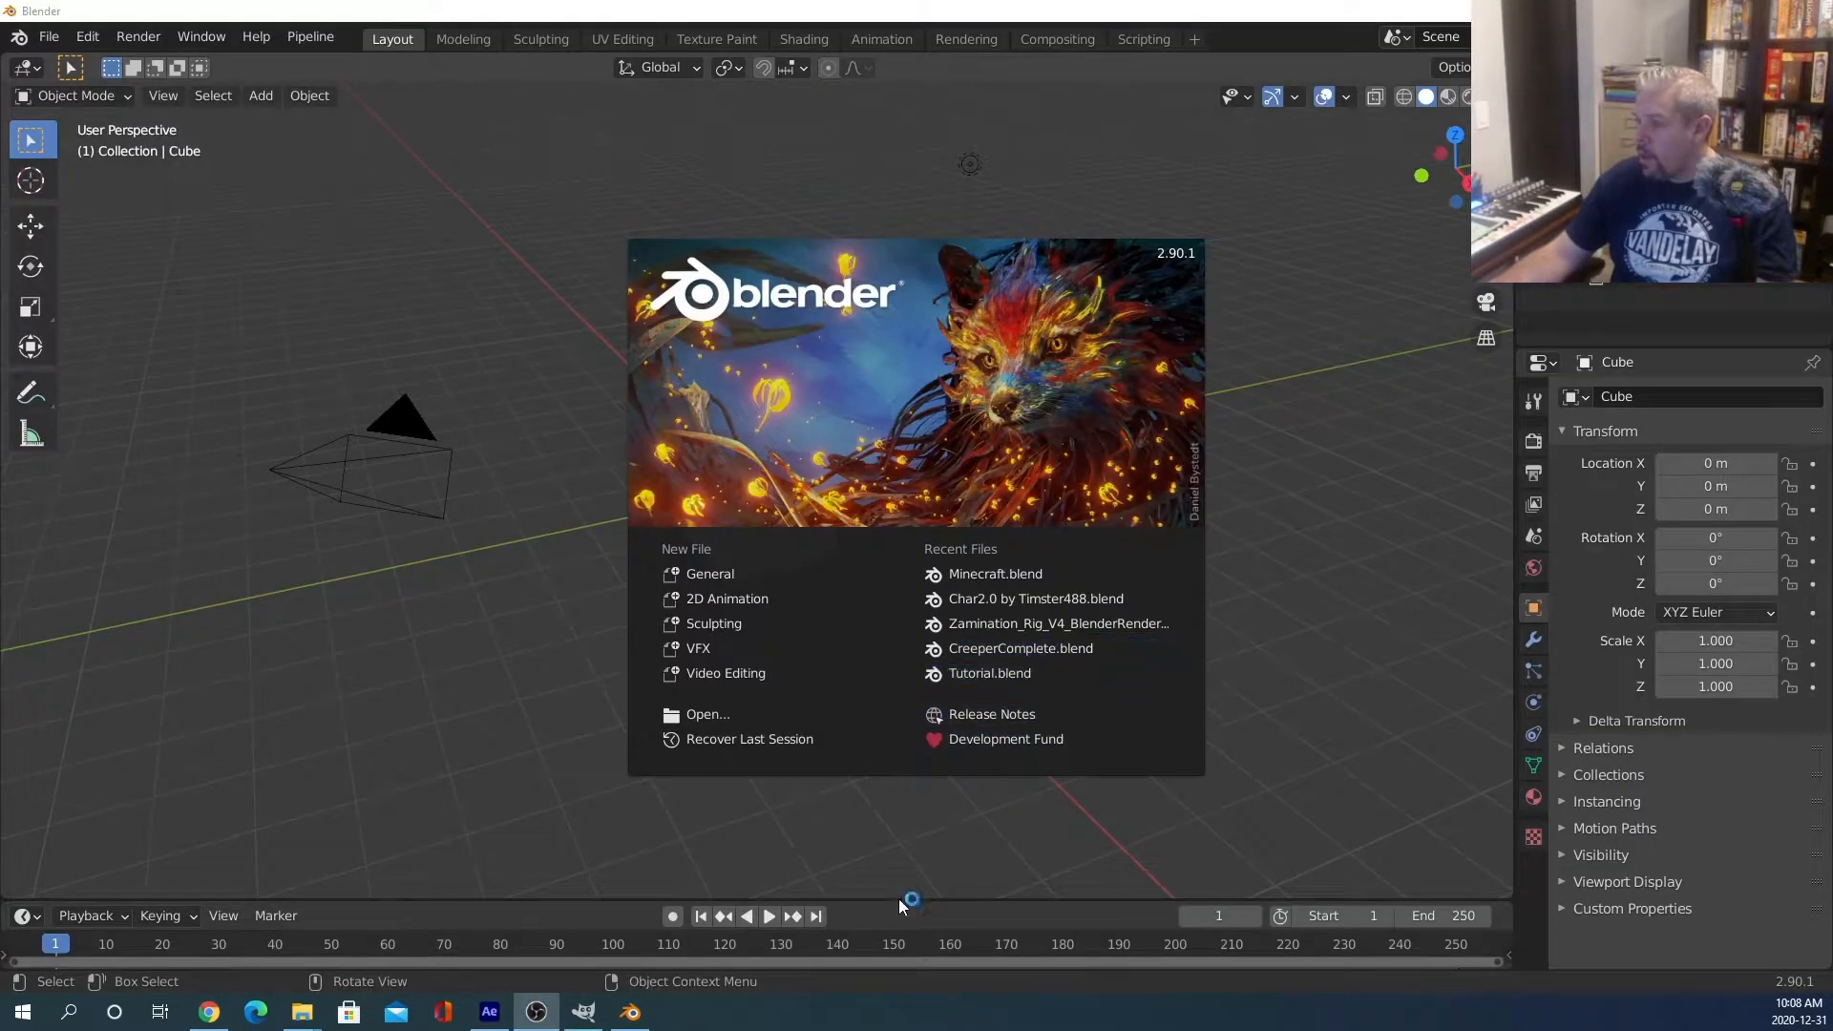
Bring the new project's editor window onto the main screen, maximize it and frame the Third Person example level.
mouse_move(694, 1019)
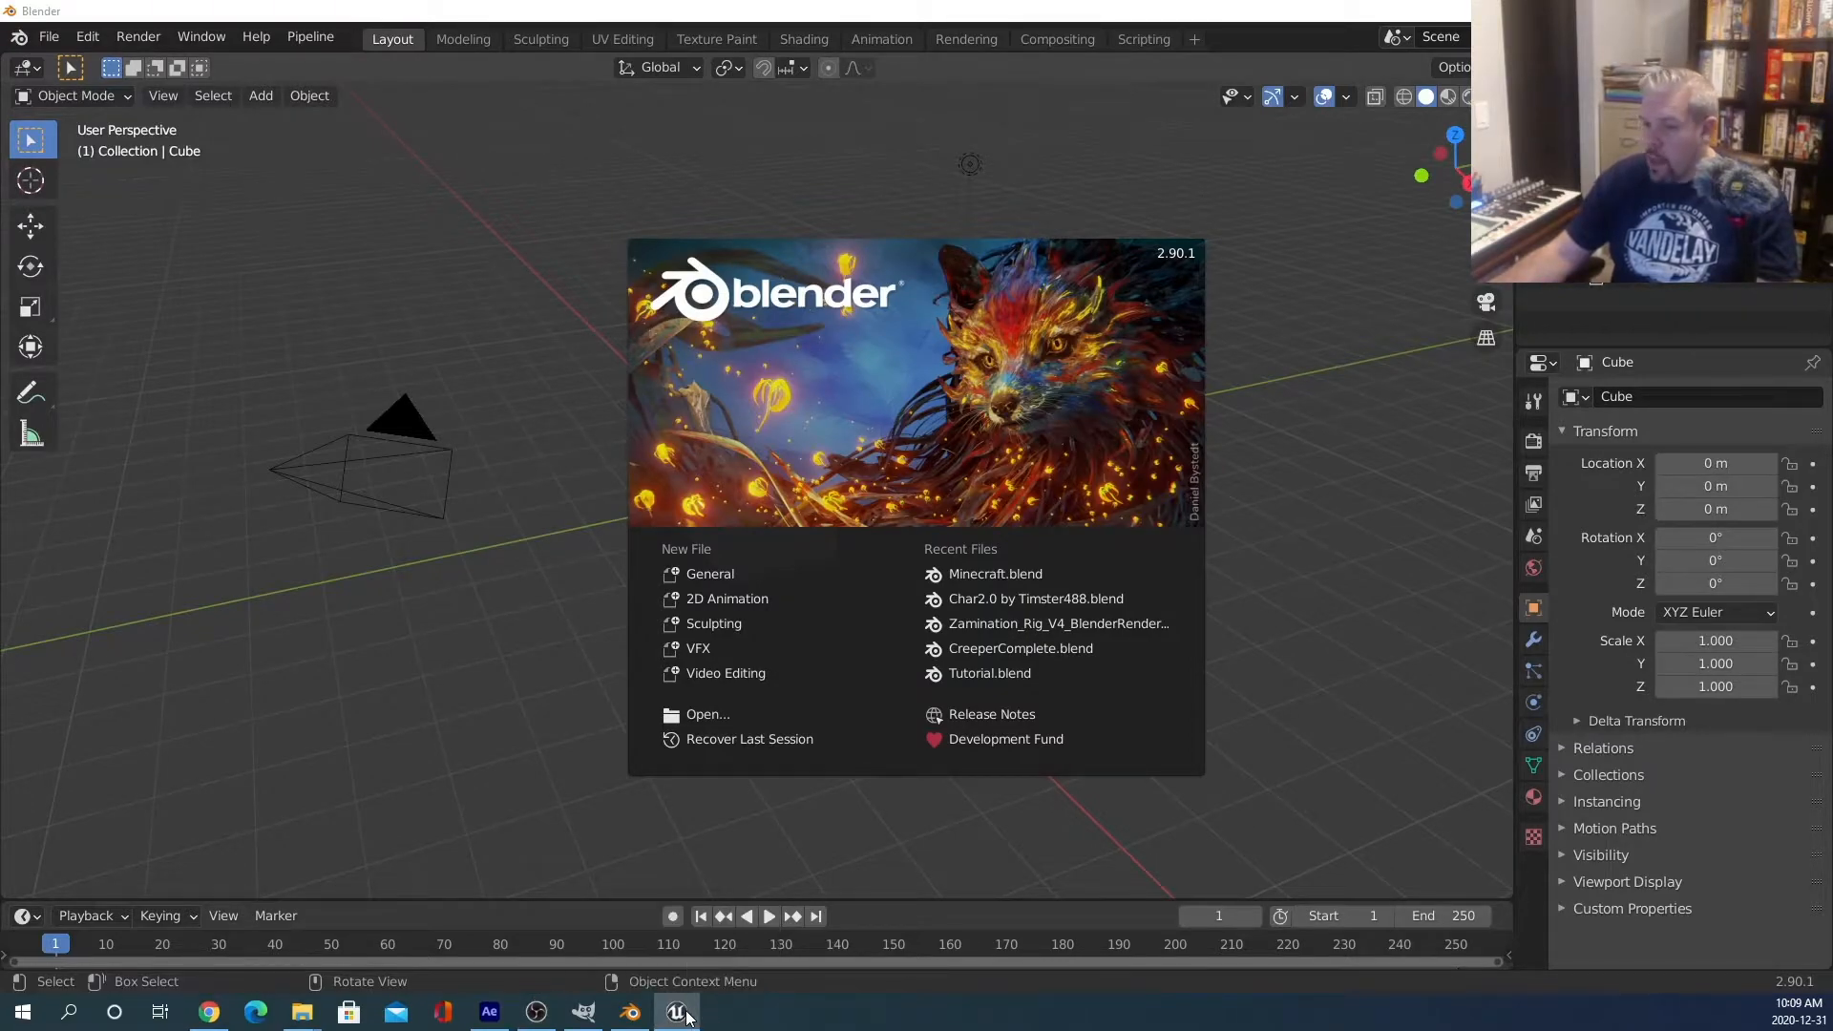
left_click_drag(0, 213, 746, 214)
double_click(747, 214)
middle_click_drag(644, 351, 636, 372)
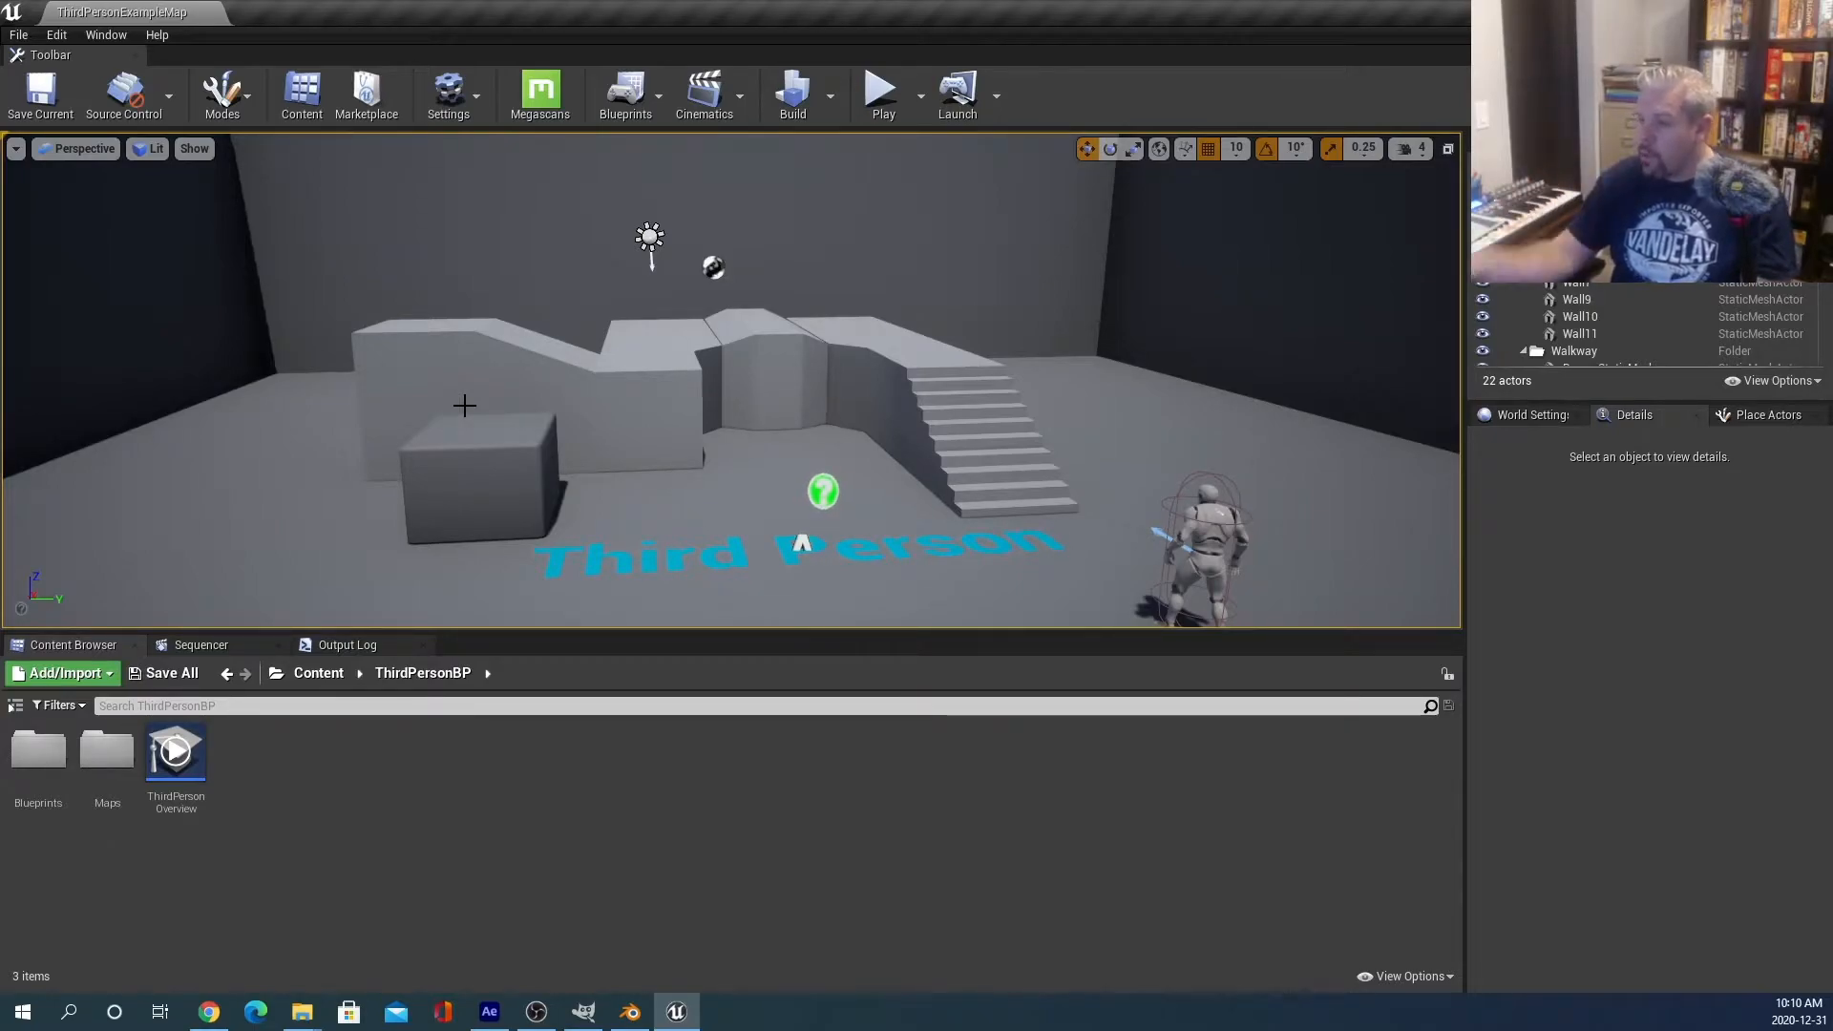
mouse_move(695, 405)
right_mouse_down()
mouse_move(638, 392)
mouse_move(650, 422)
mouse_move(713, 407)
right_mouse_up()
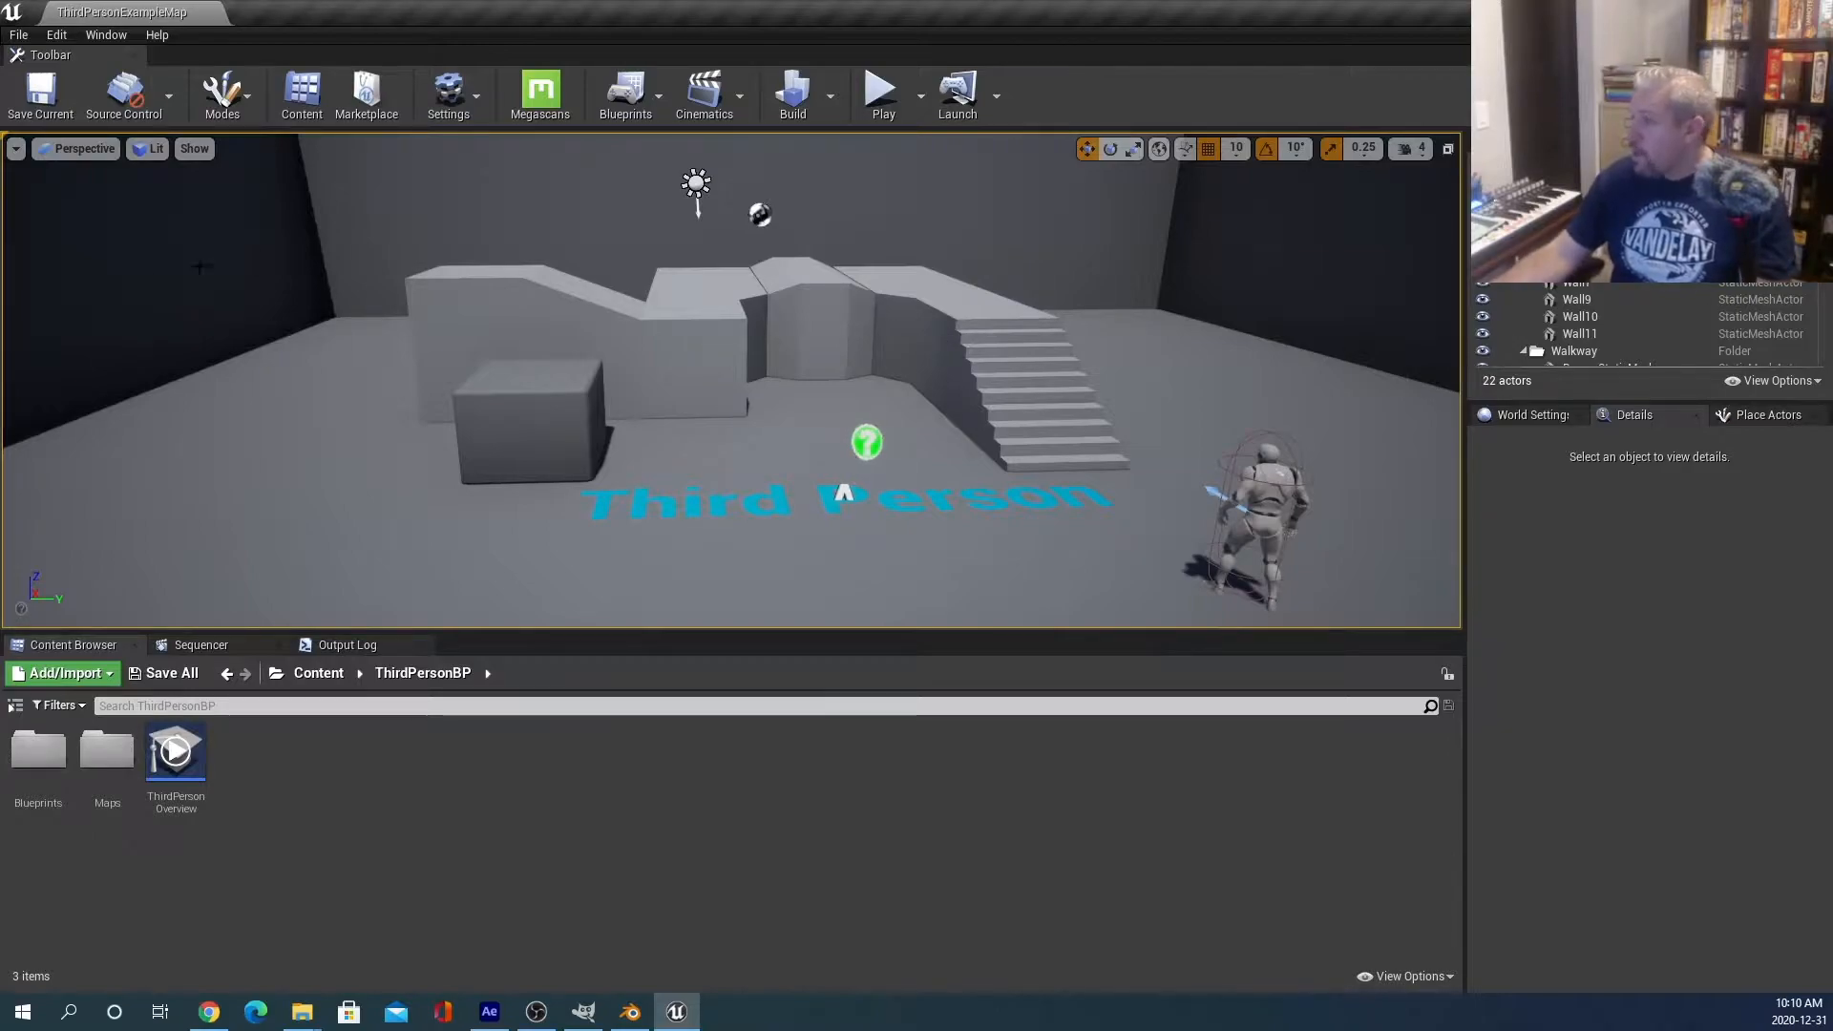
Switch to Brush Editing mode and place a Box geometry brush on the floor in front of the existing grey cube.
left_click(239, 106)
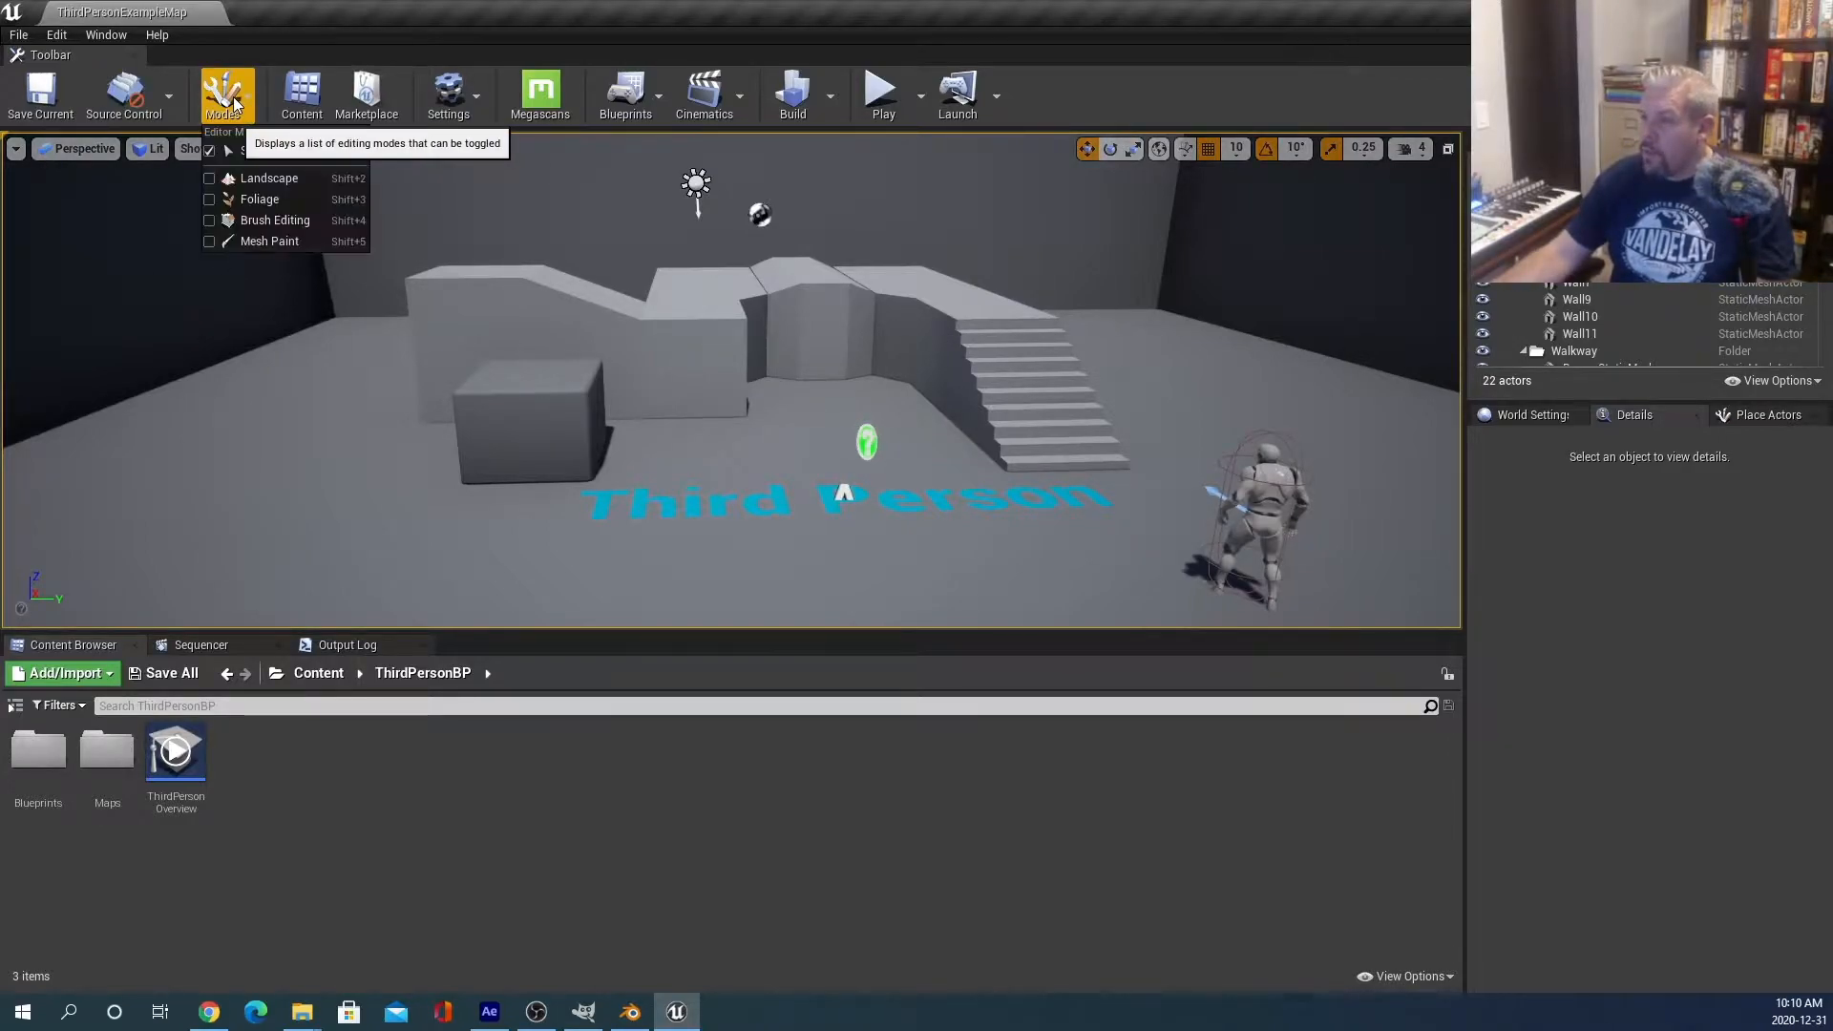
left_click(271, 218)
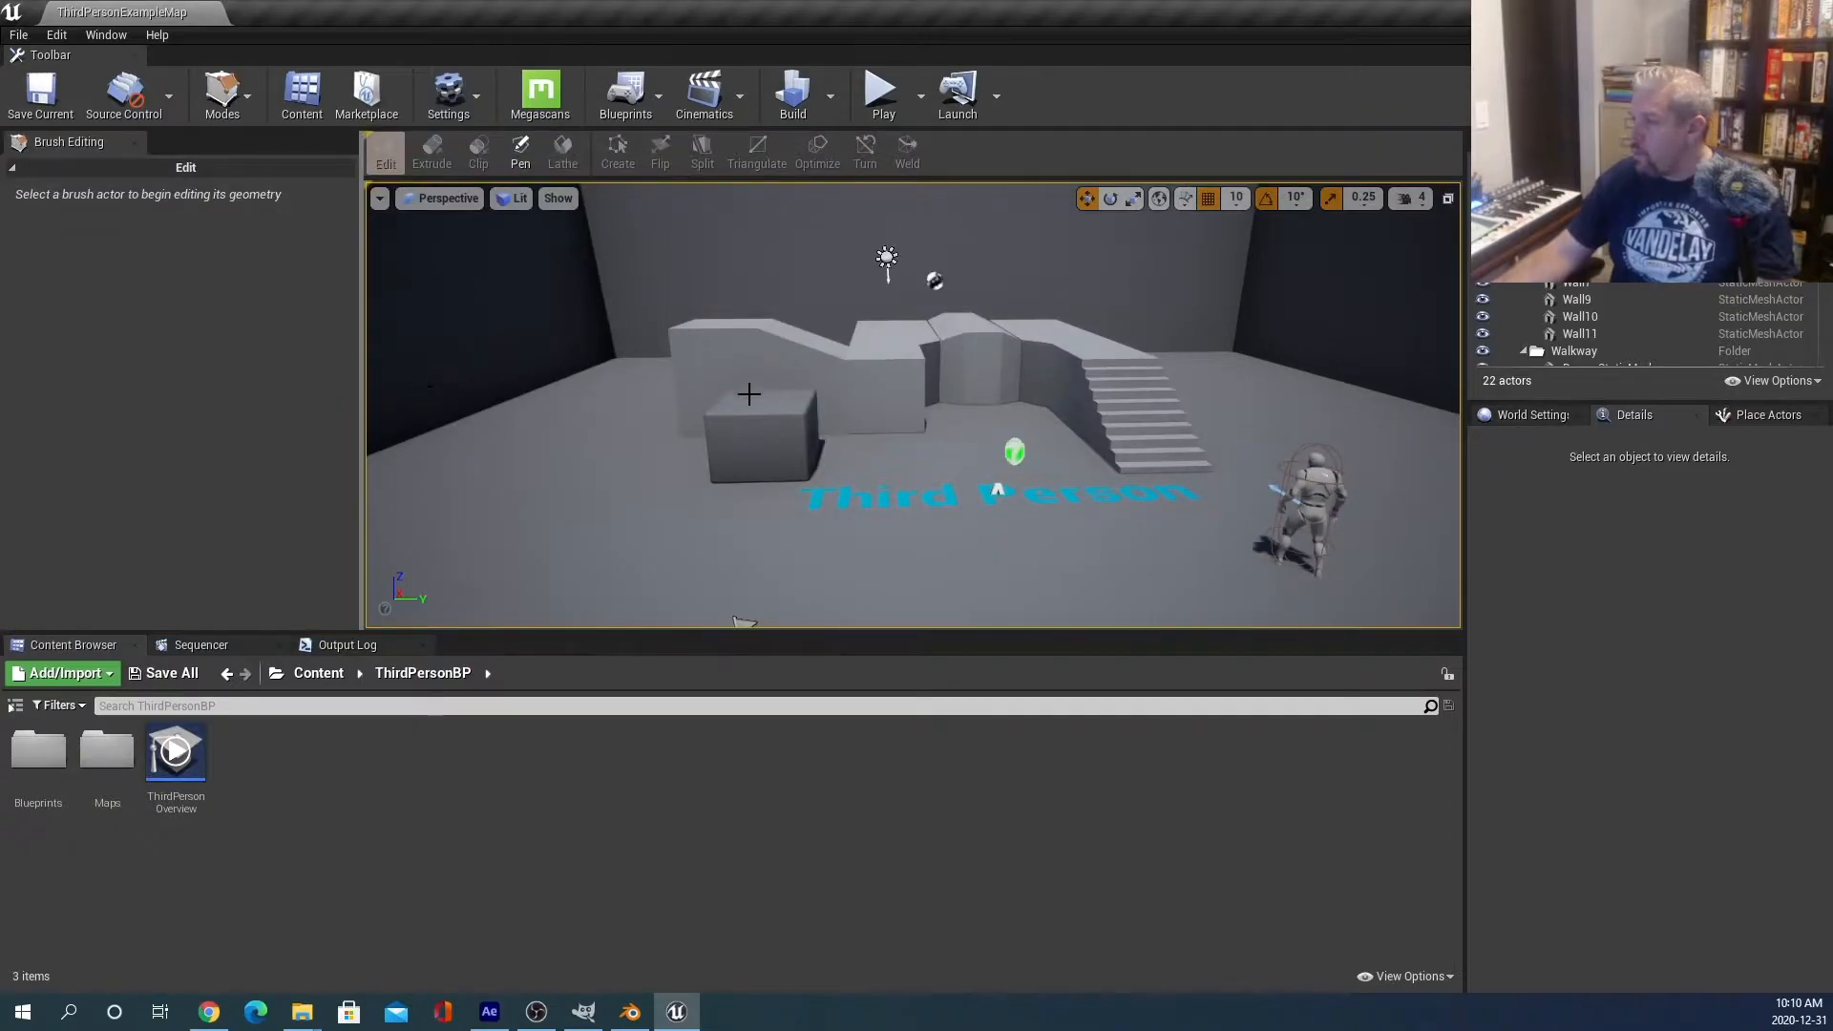
left_click(1767, 416)
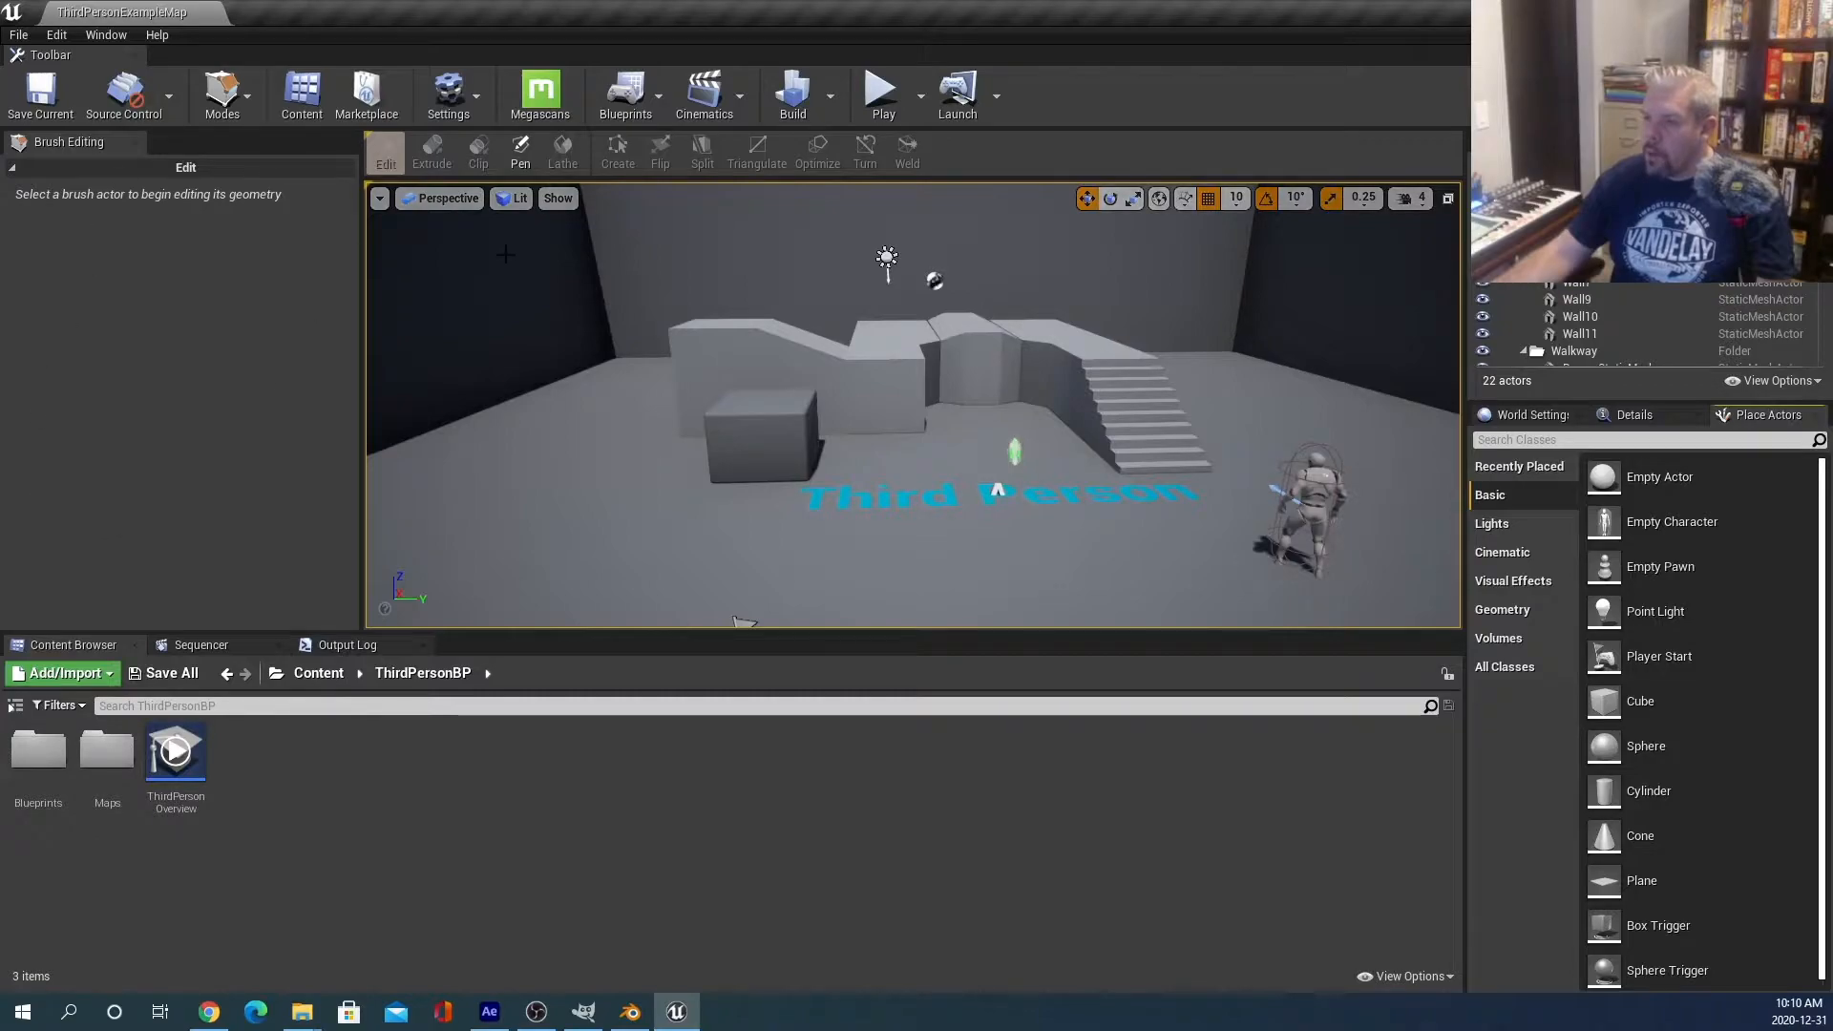
left_click_drag(1558, 560, 1777, 415)
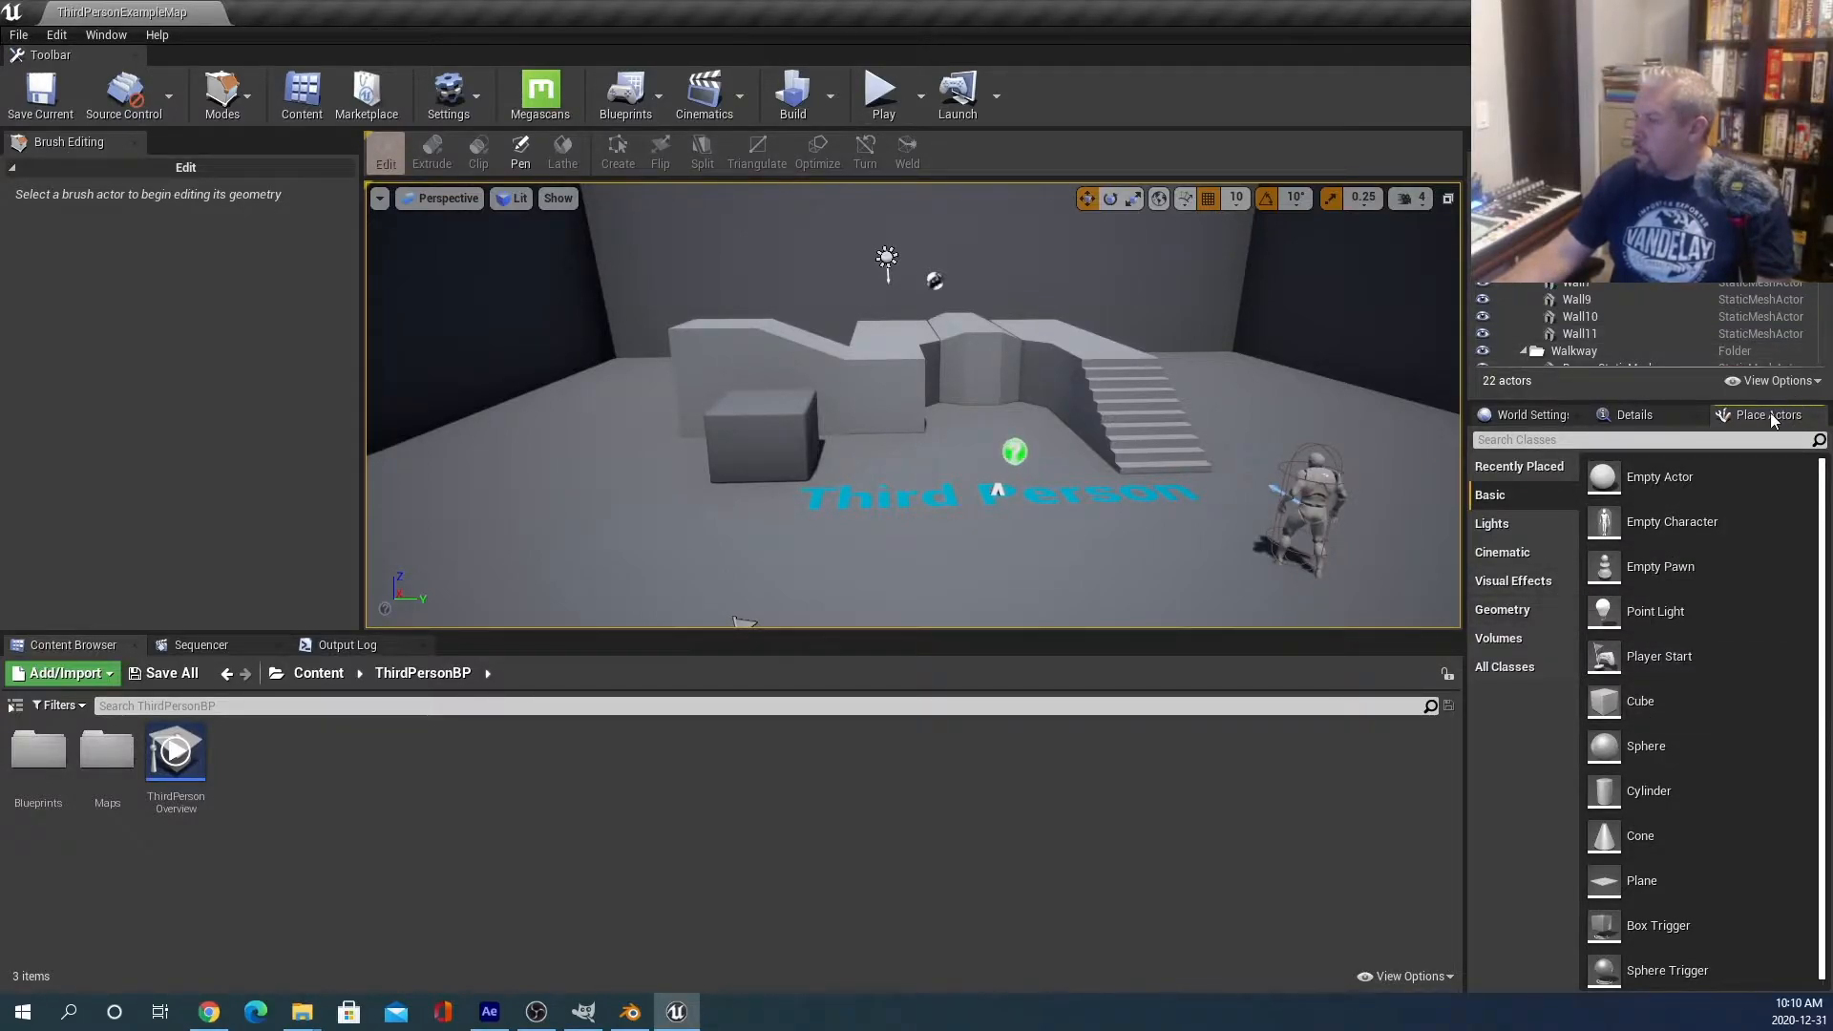
left_click(1526, 609)
mouse_move(1627, 477)
left_mouse_down()
mouse_move(1506, 530)
mouse_move(687, 564)
mouse_move(684, 545)
left_mouse_up()
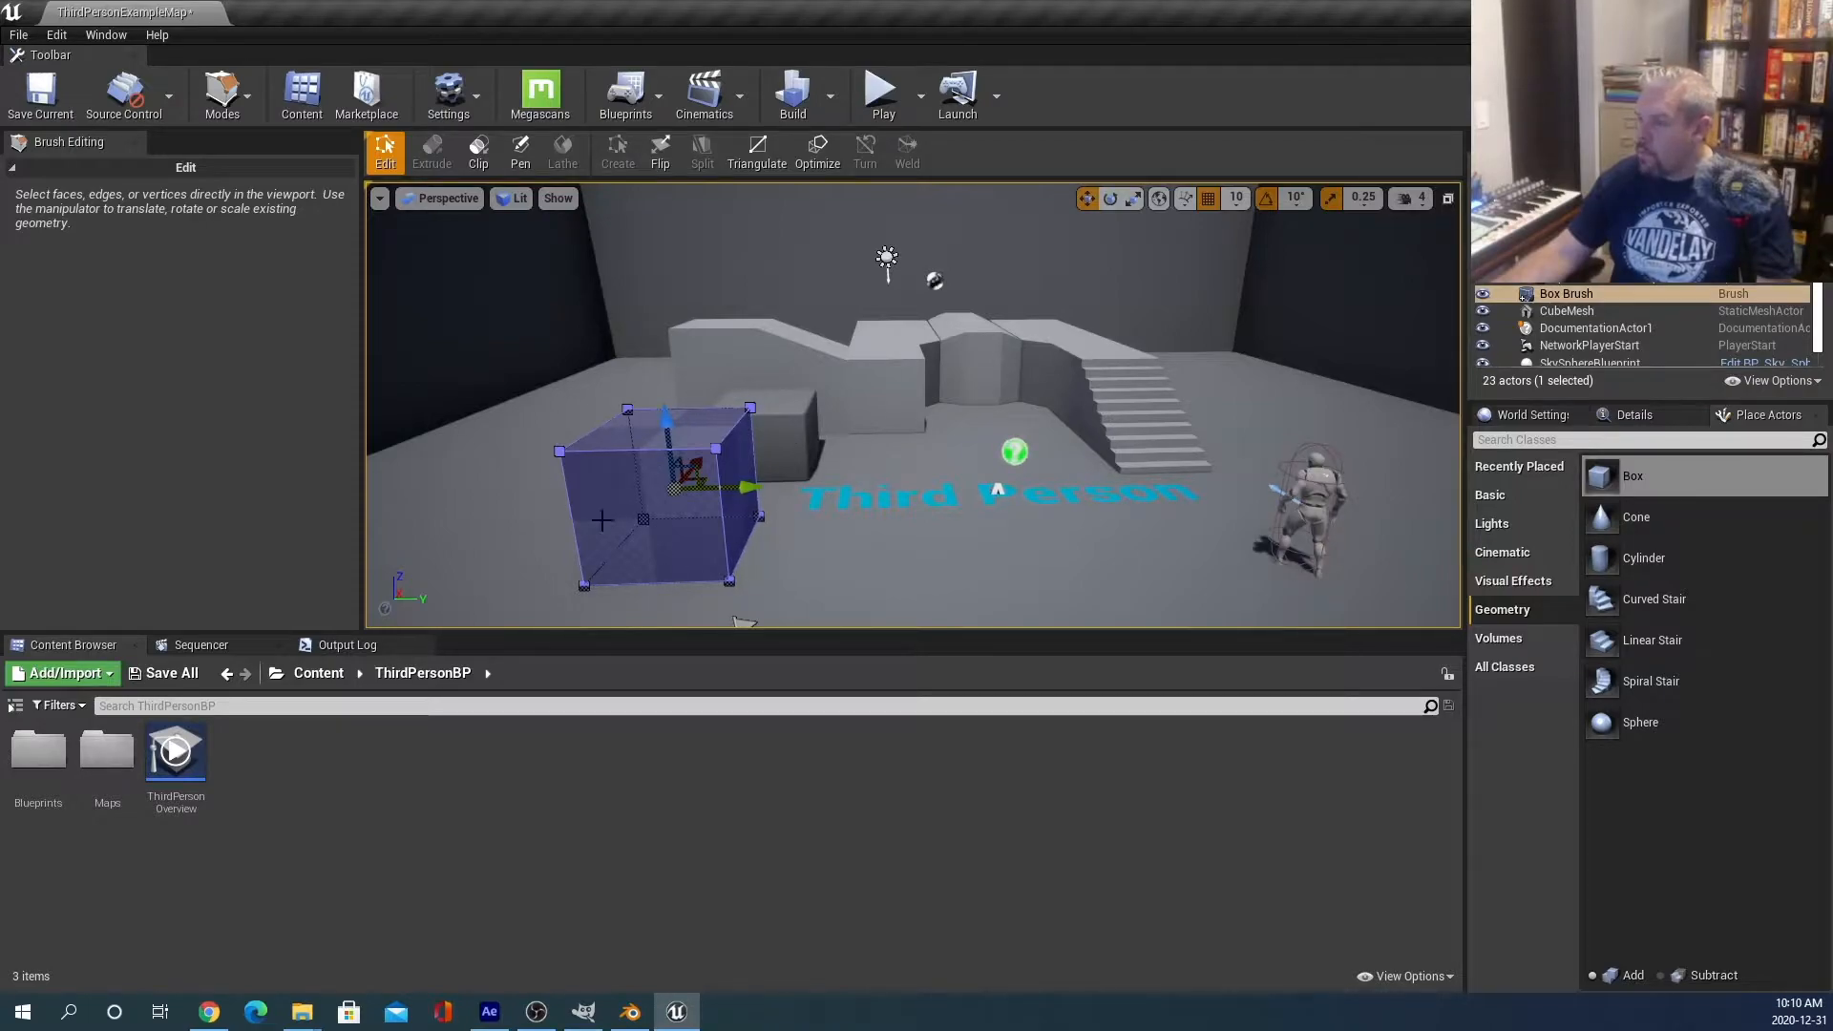
Convert the box brush into a static mesh named Box_Test in the Content folder and show its material slot.
left_click(1634, 415)
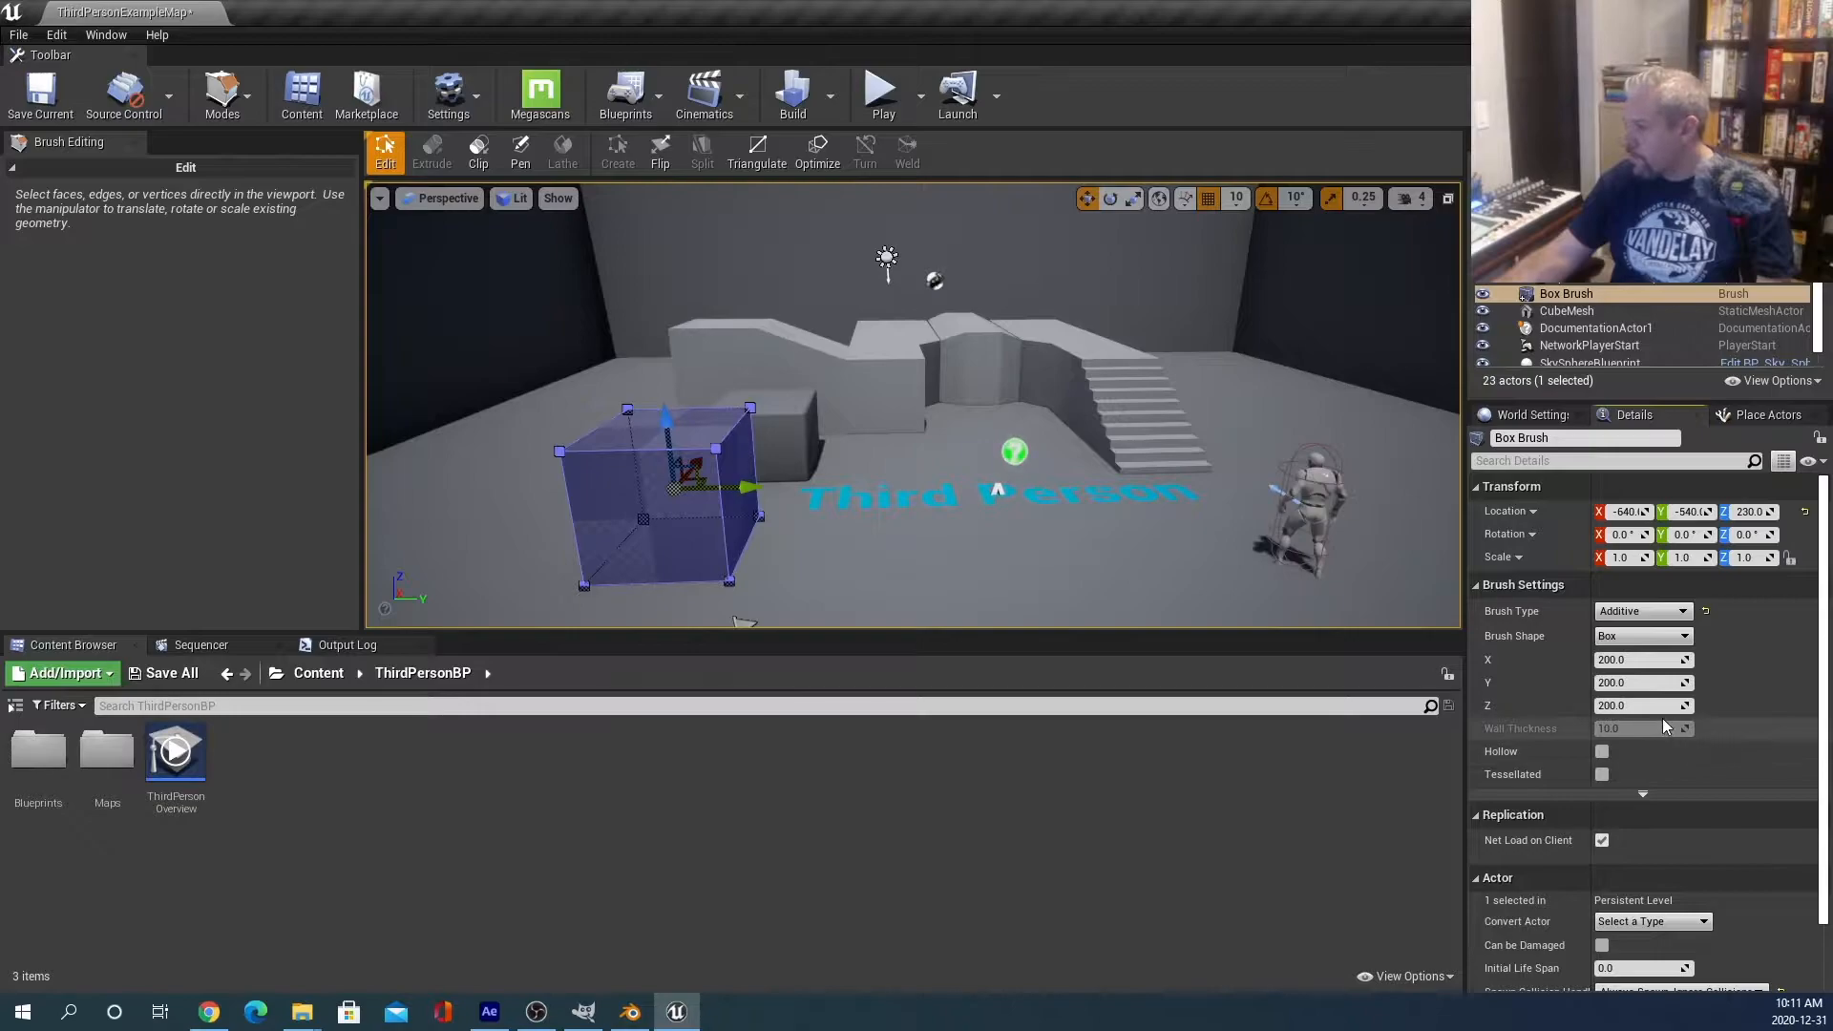
scroll(1669, 722, "down", 1)
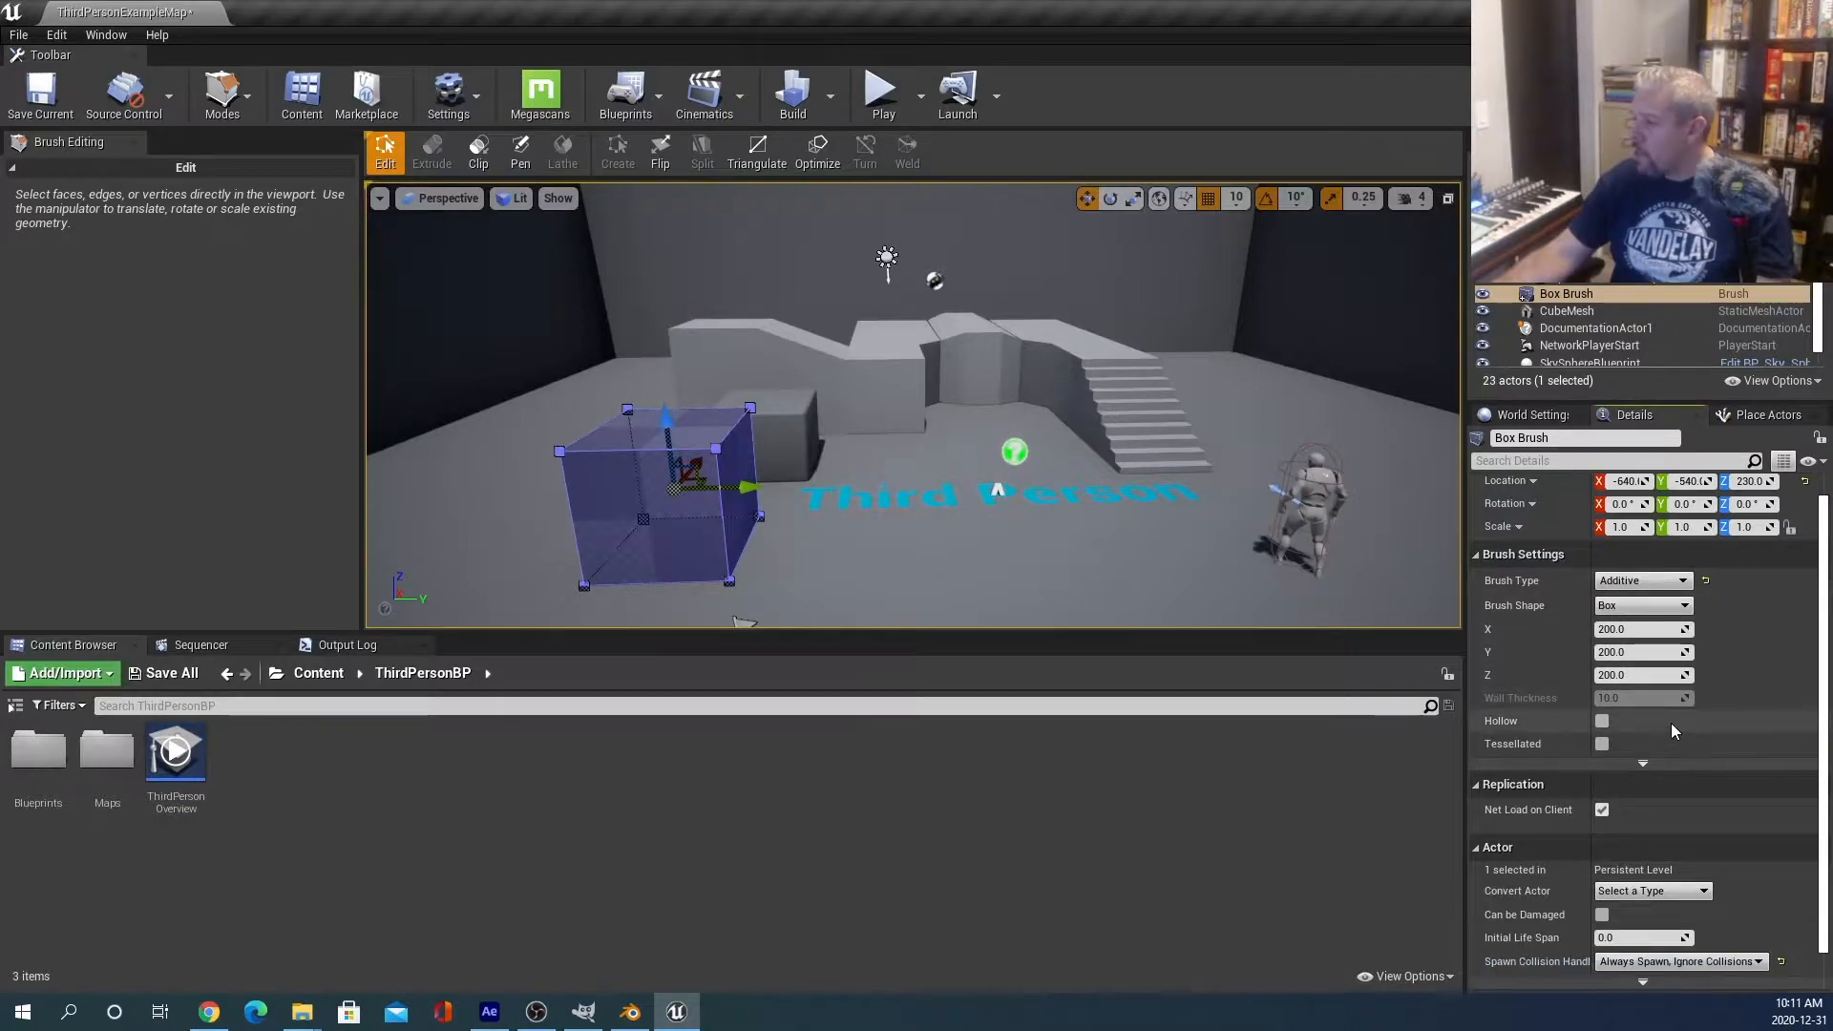
left_click(1642, 764)
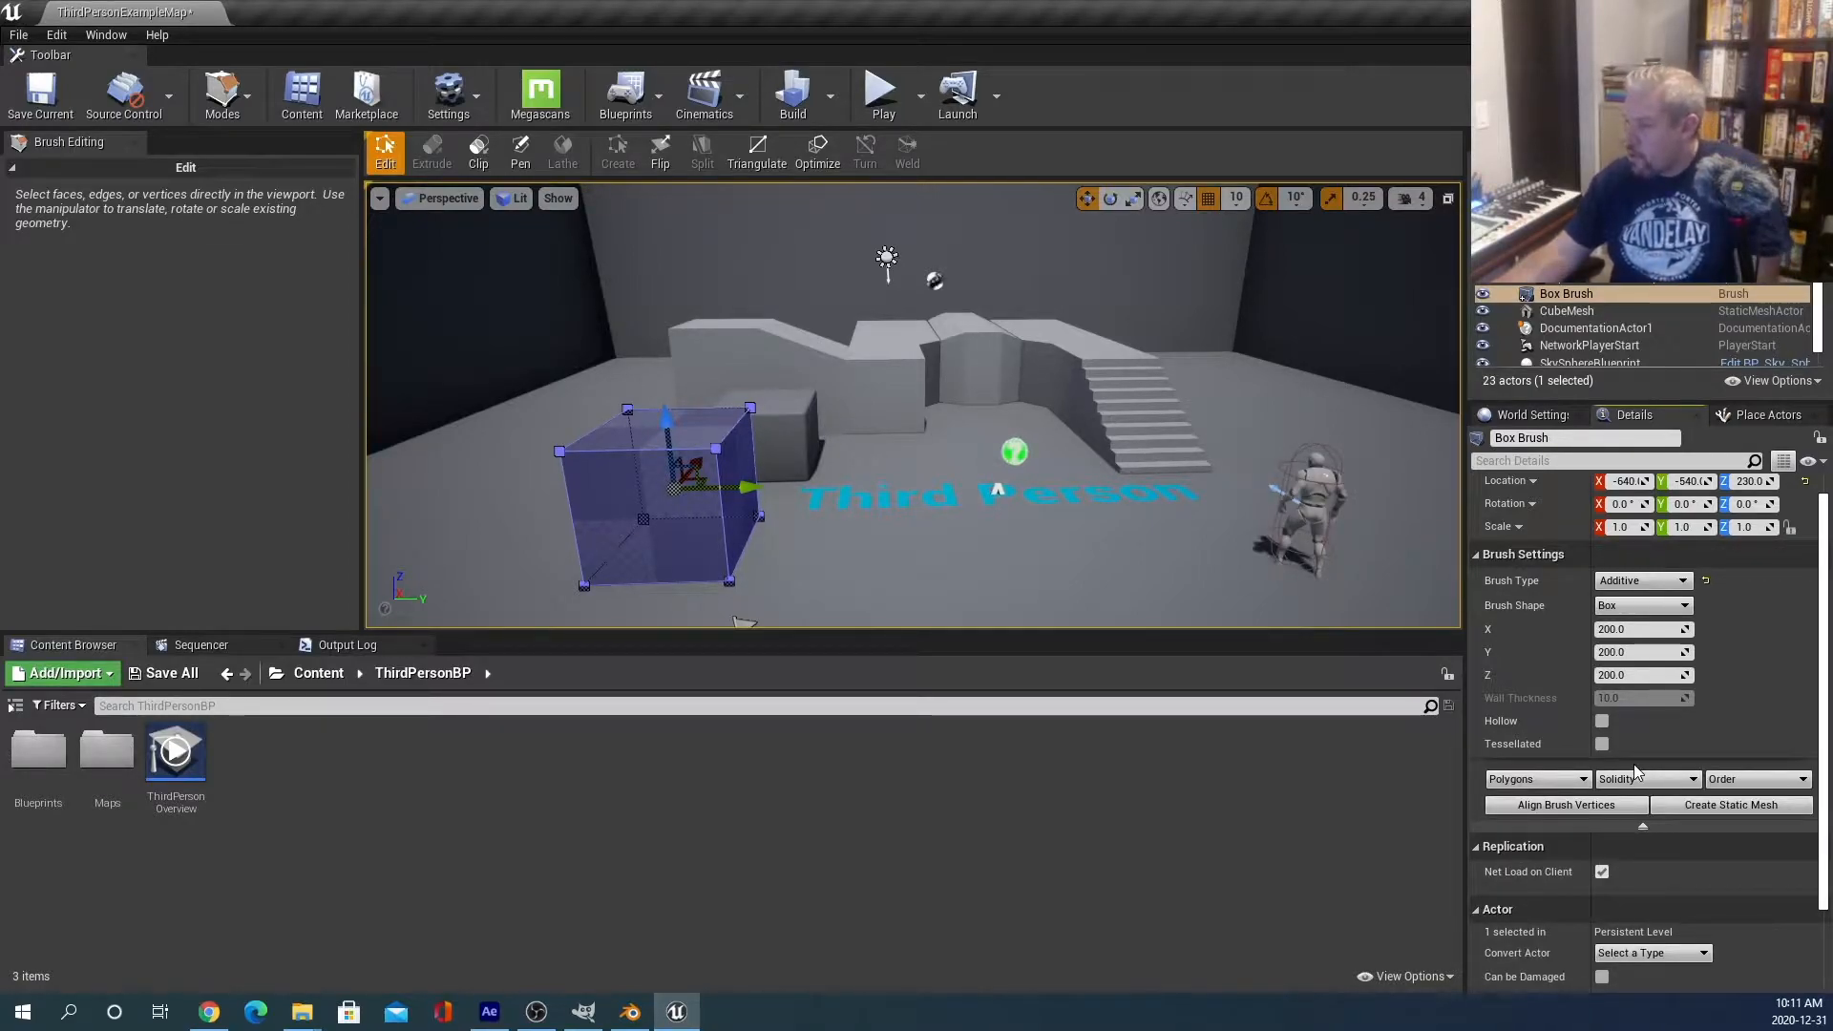
left_click(1728, 807)
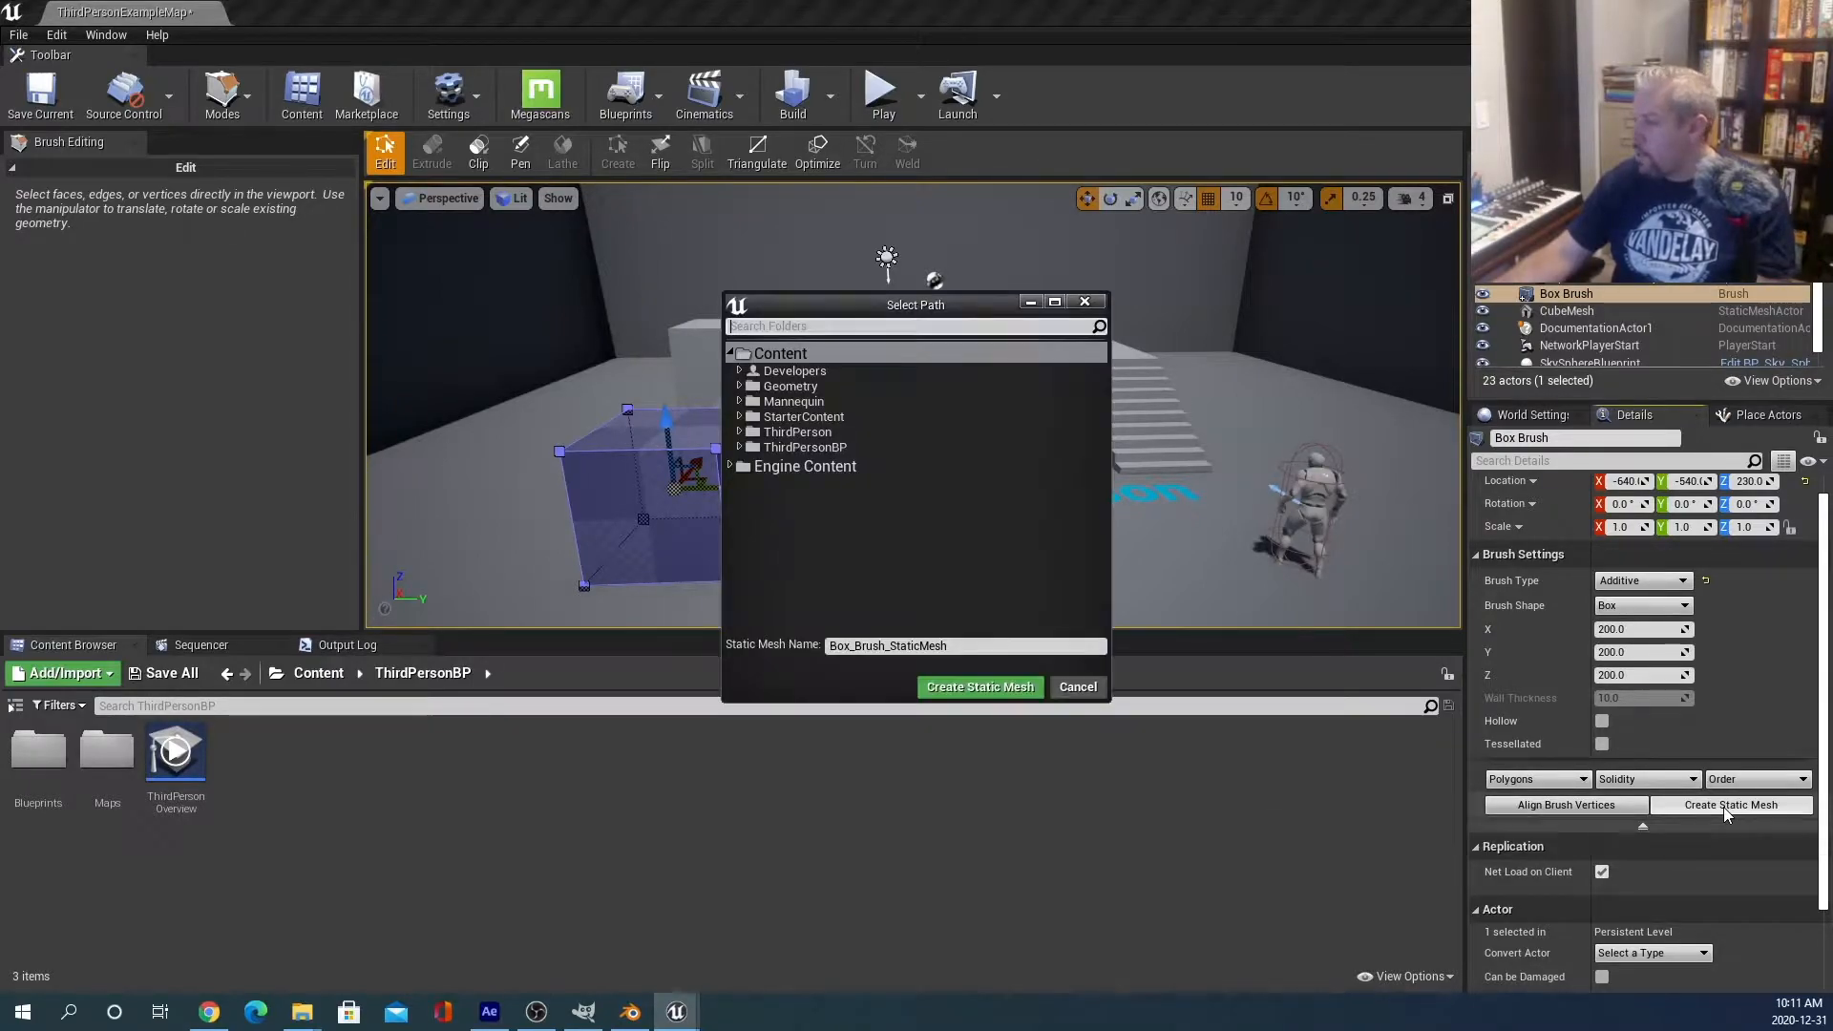
left_click(955, 647)
type("Box_Test")
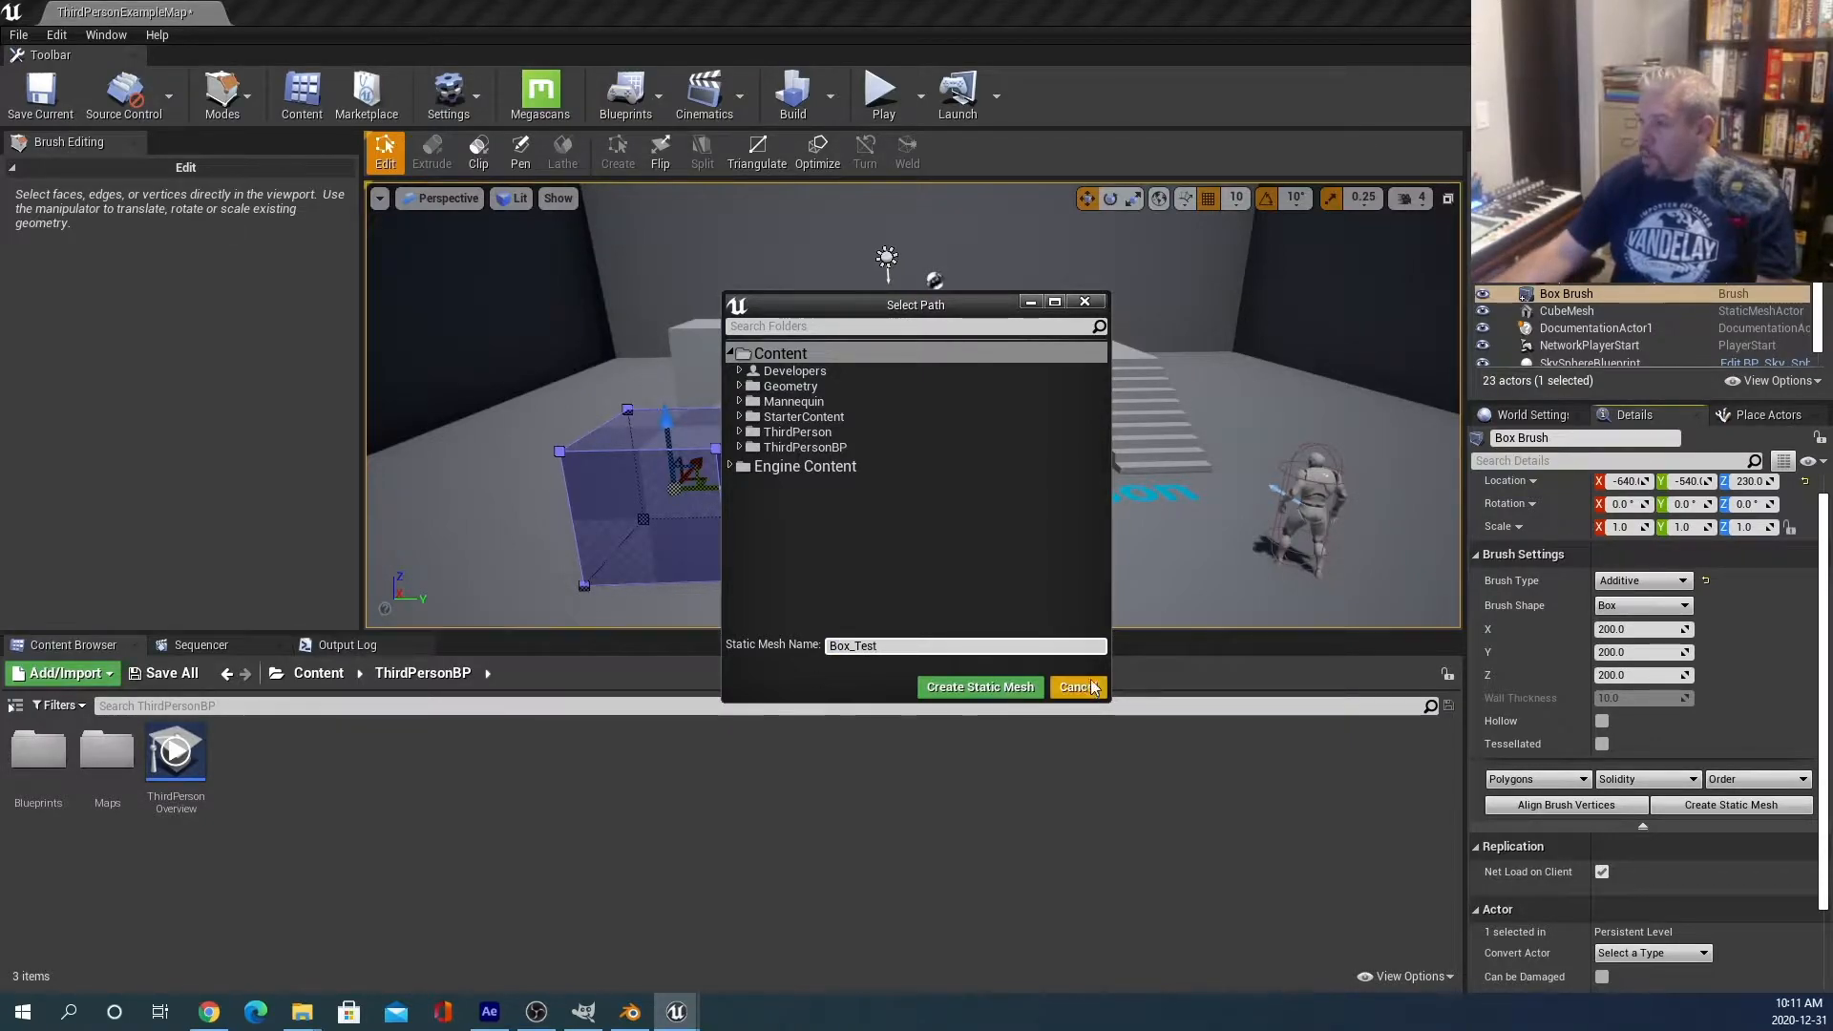
left_click(1003, 688)
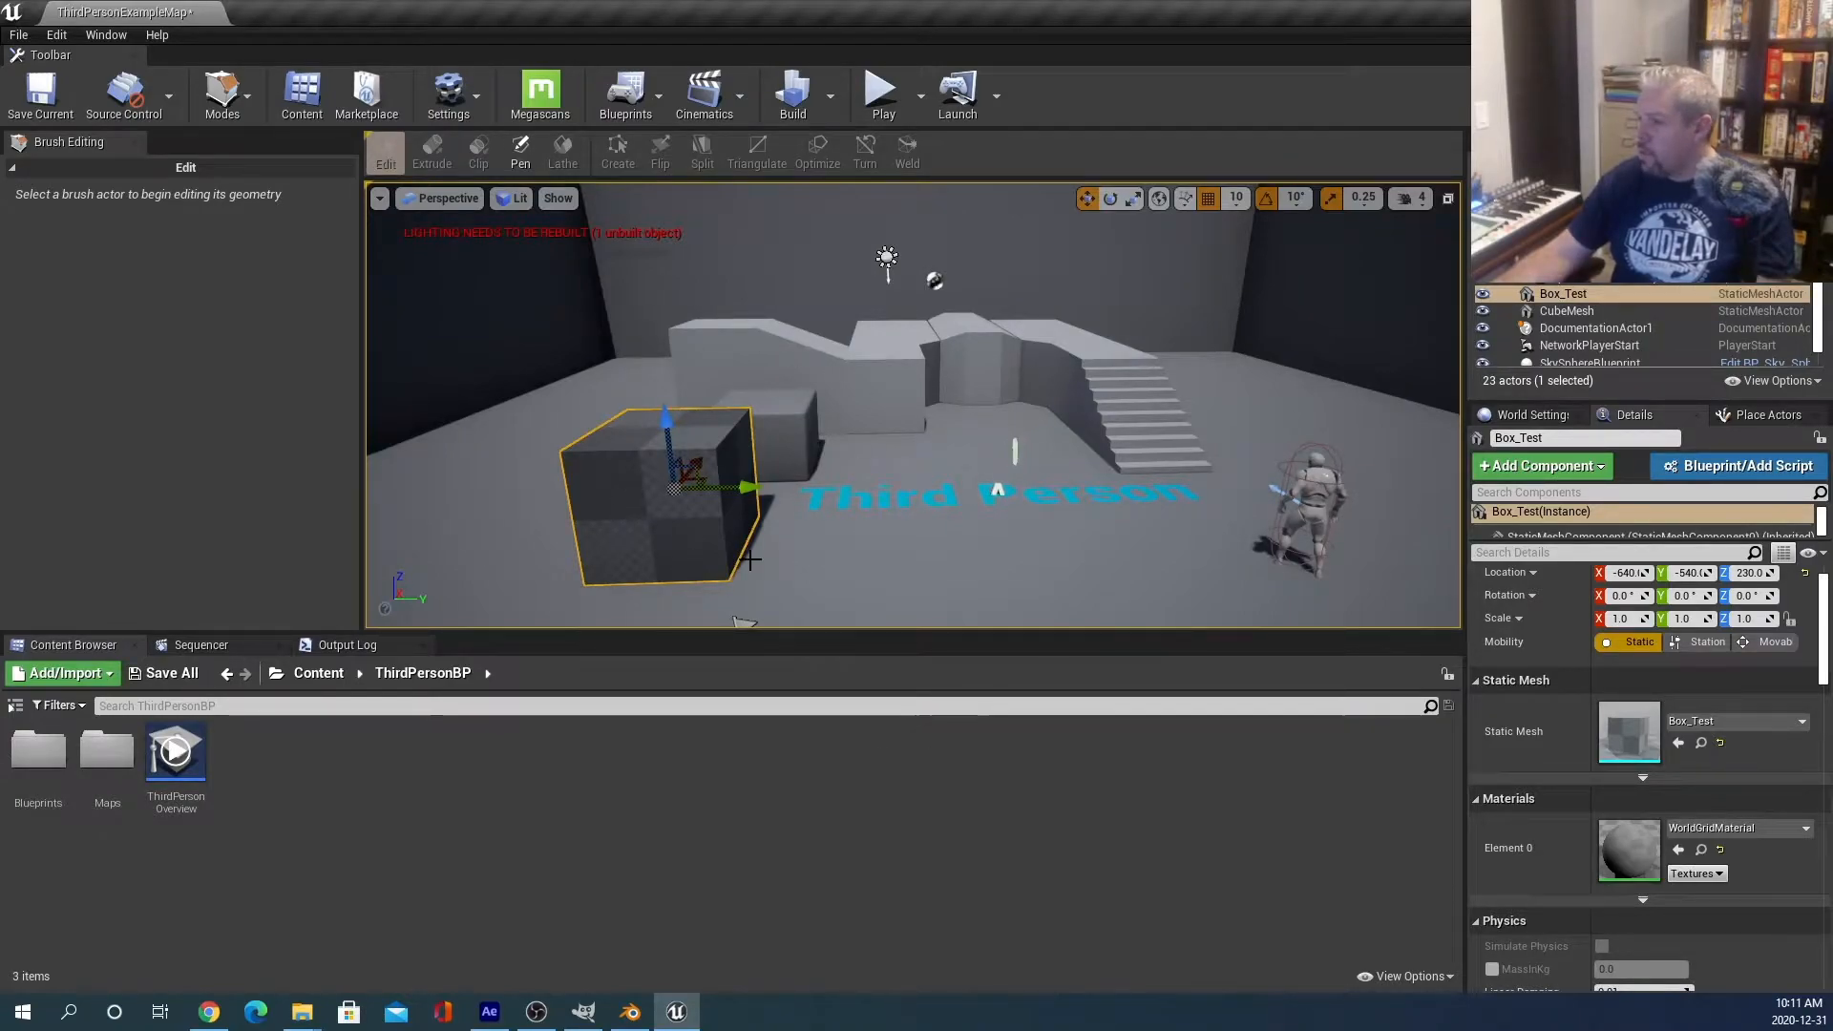
scroll(1634, 860, "down", 2)
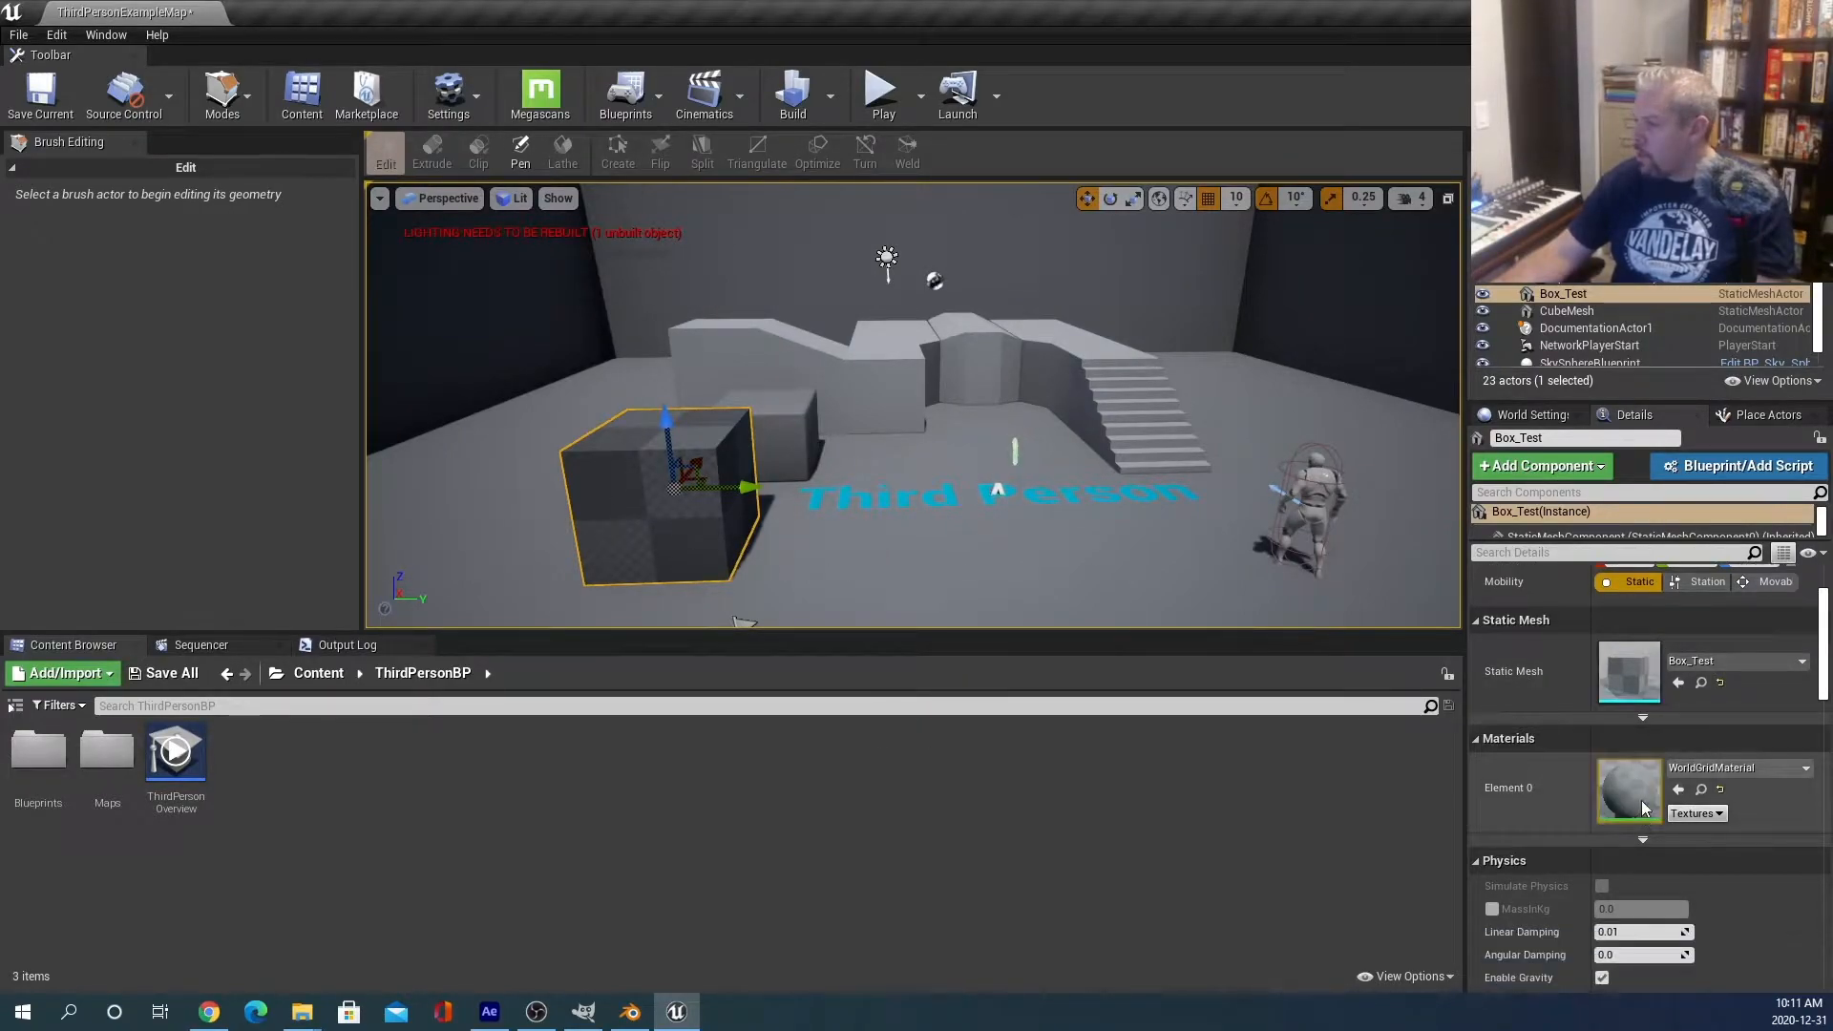
Find the grass assets in the Content folder, apply M_Ground_Grass to the Box_Test mesh and rotate the box -80° about Z.
scroll(1658, 781, "up", 3)
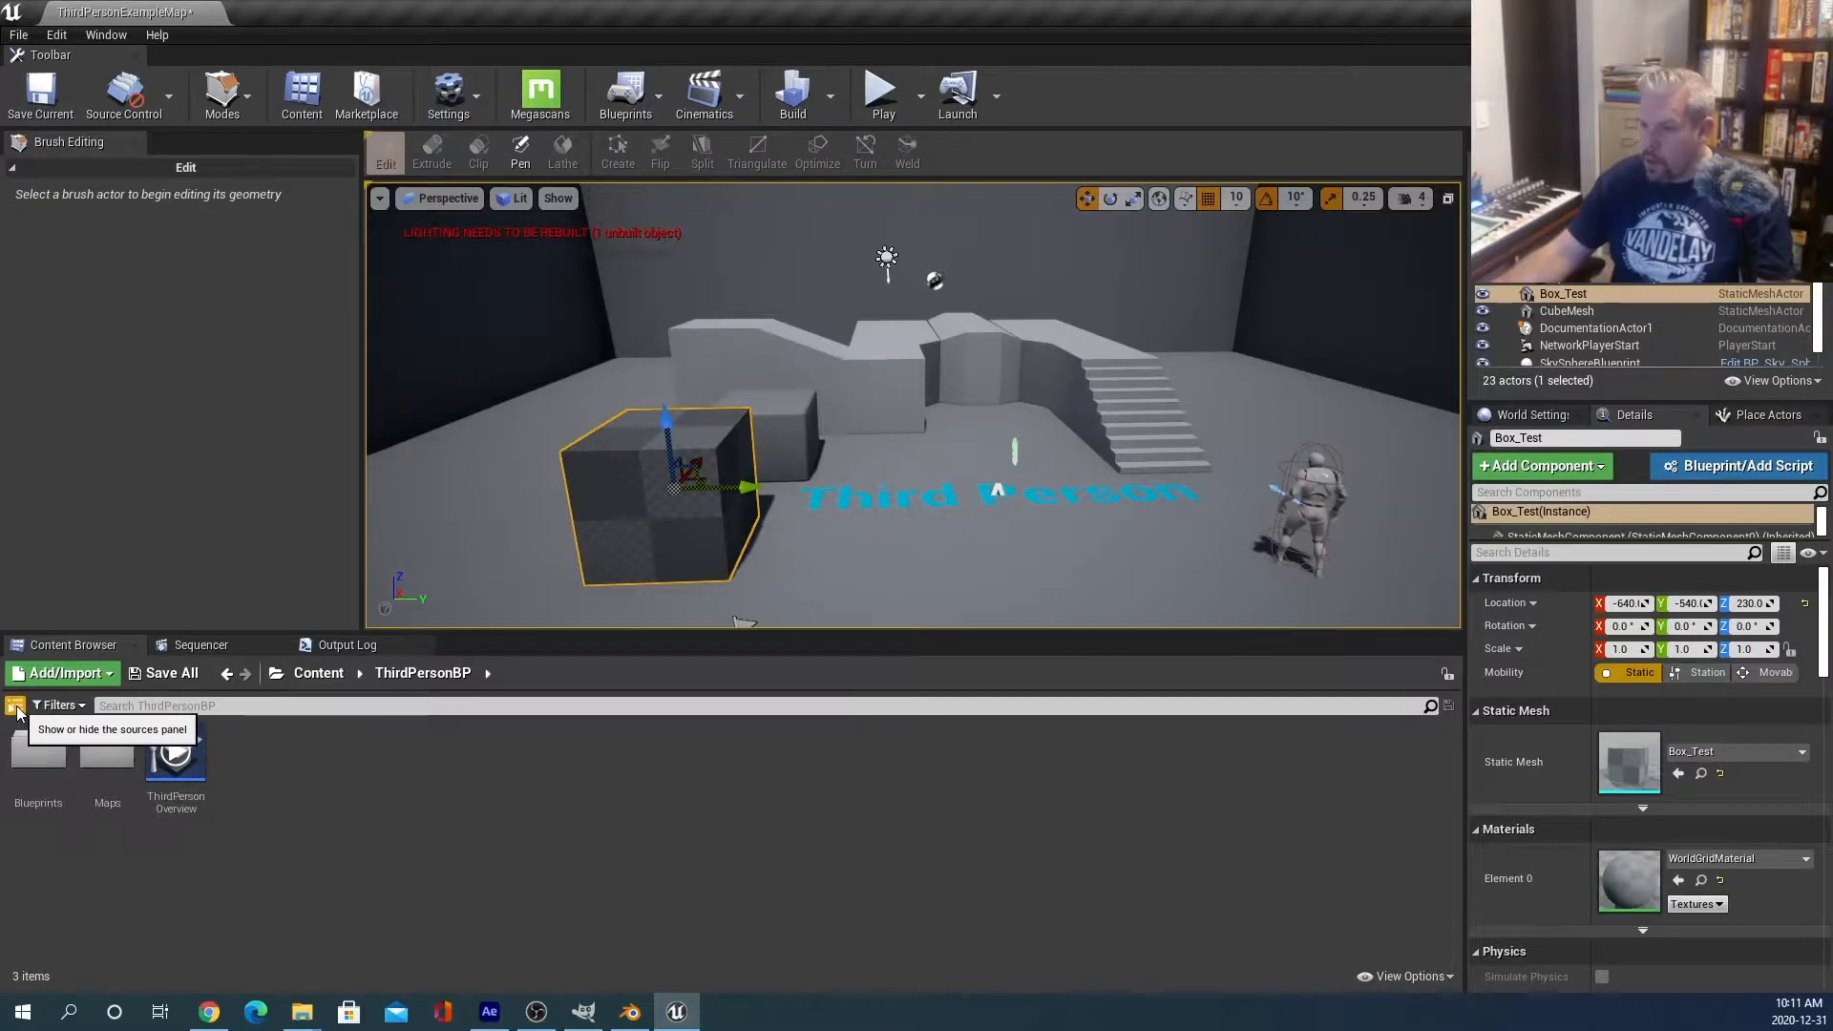
left_click(15, 706)
left_click(96, 730)
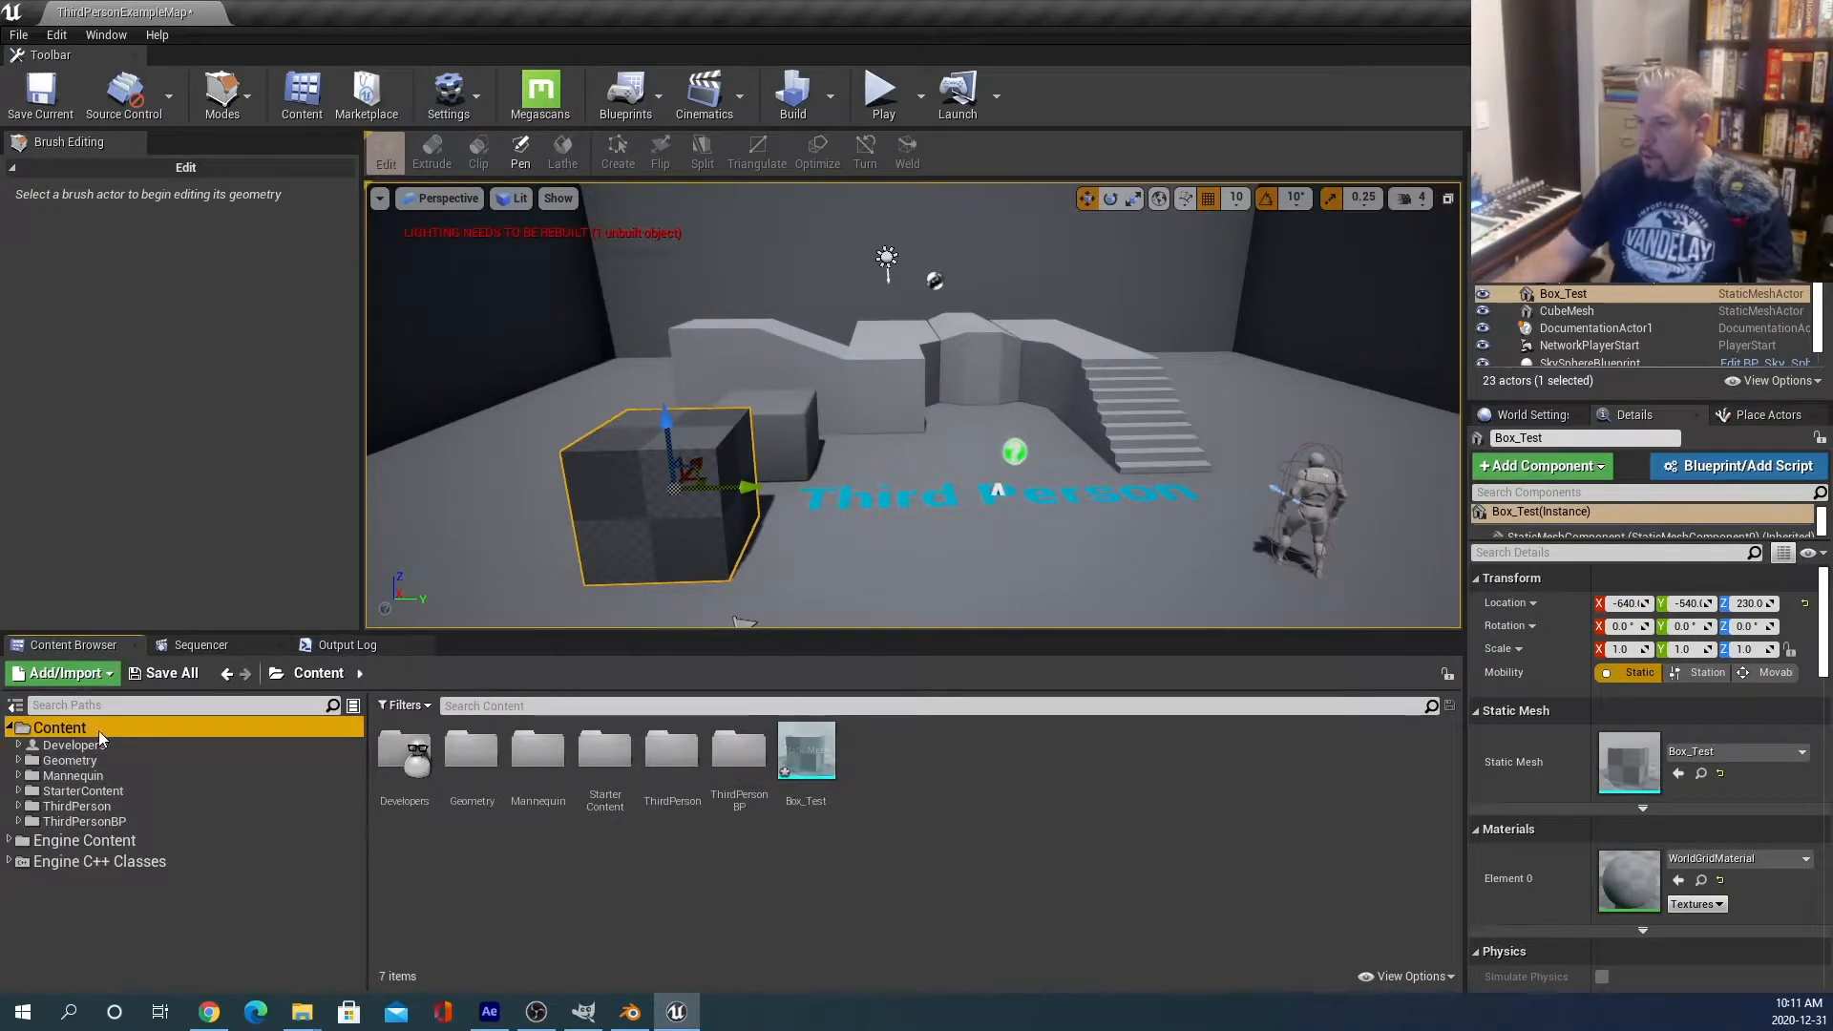
left_click(540, 707)
type("grass")
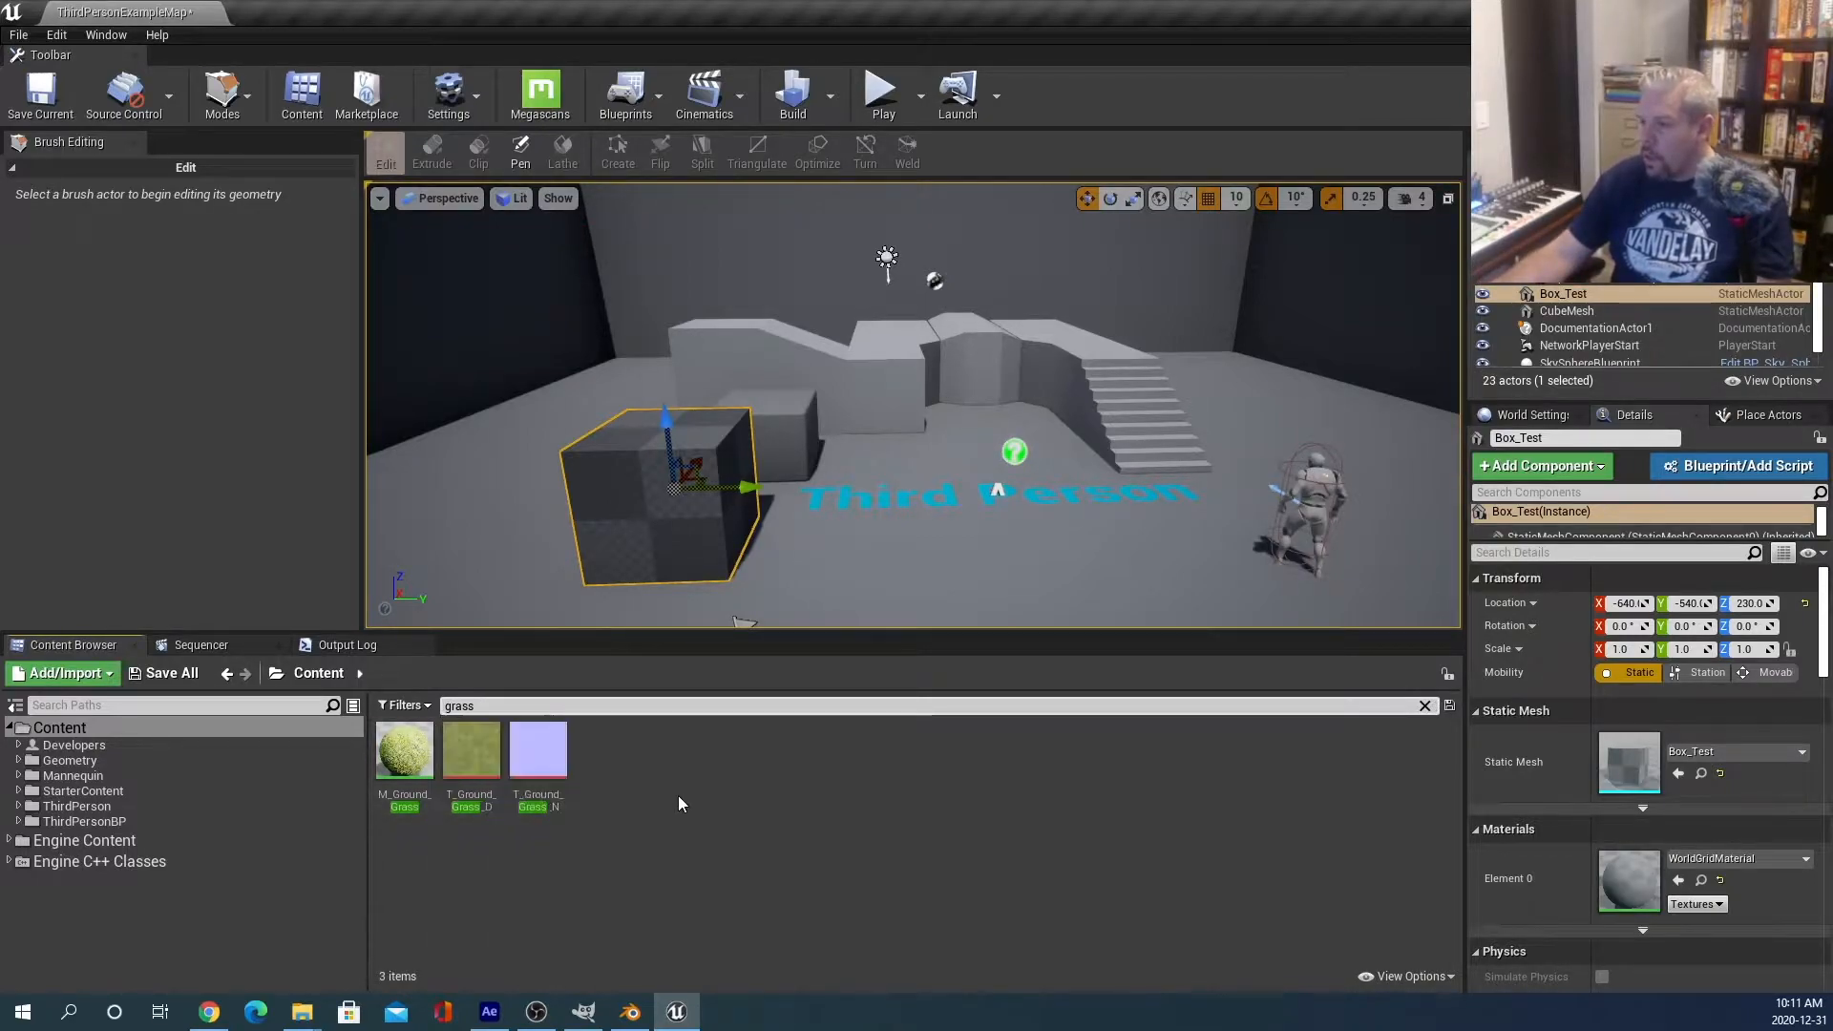
left_click_drag(411, 754, 565, 483)
key("e")
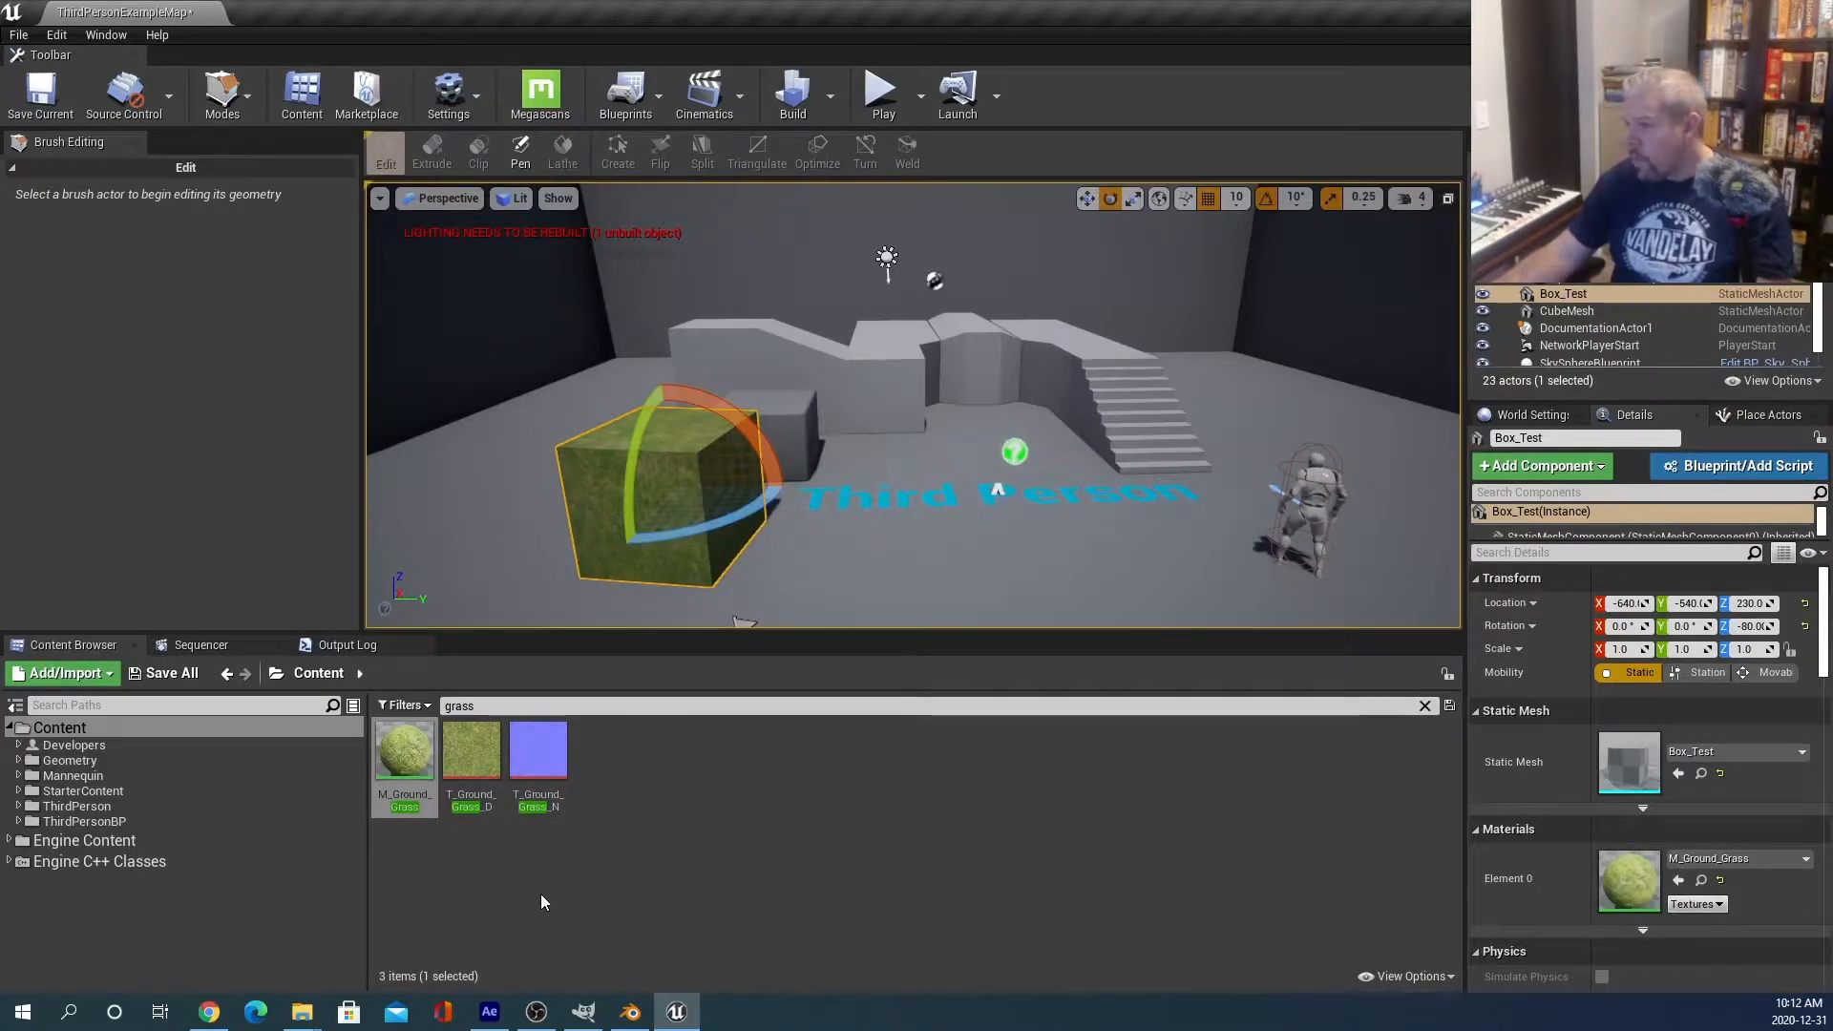
View the T_Ground_Grass_D texture in its editor and close it again.
left_click(472, 759)
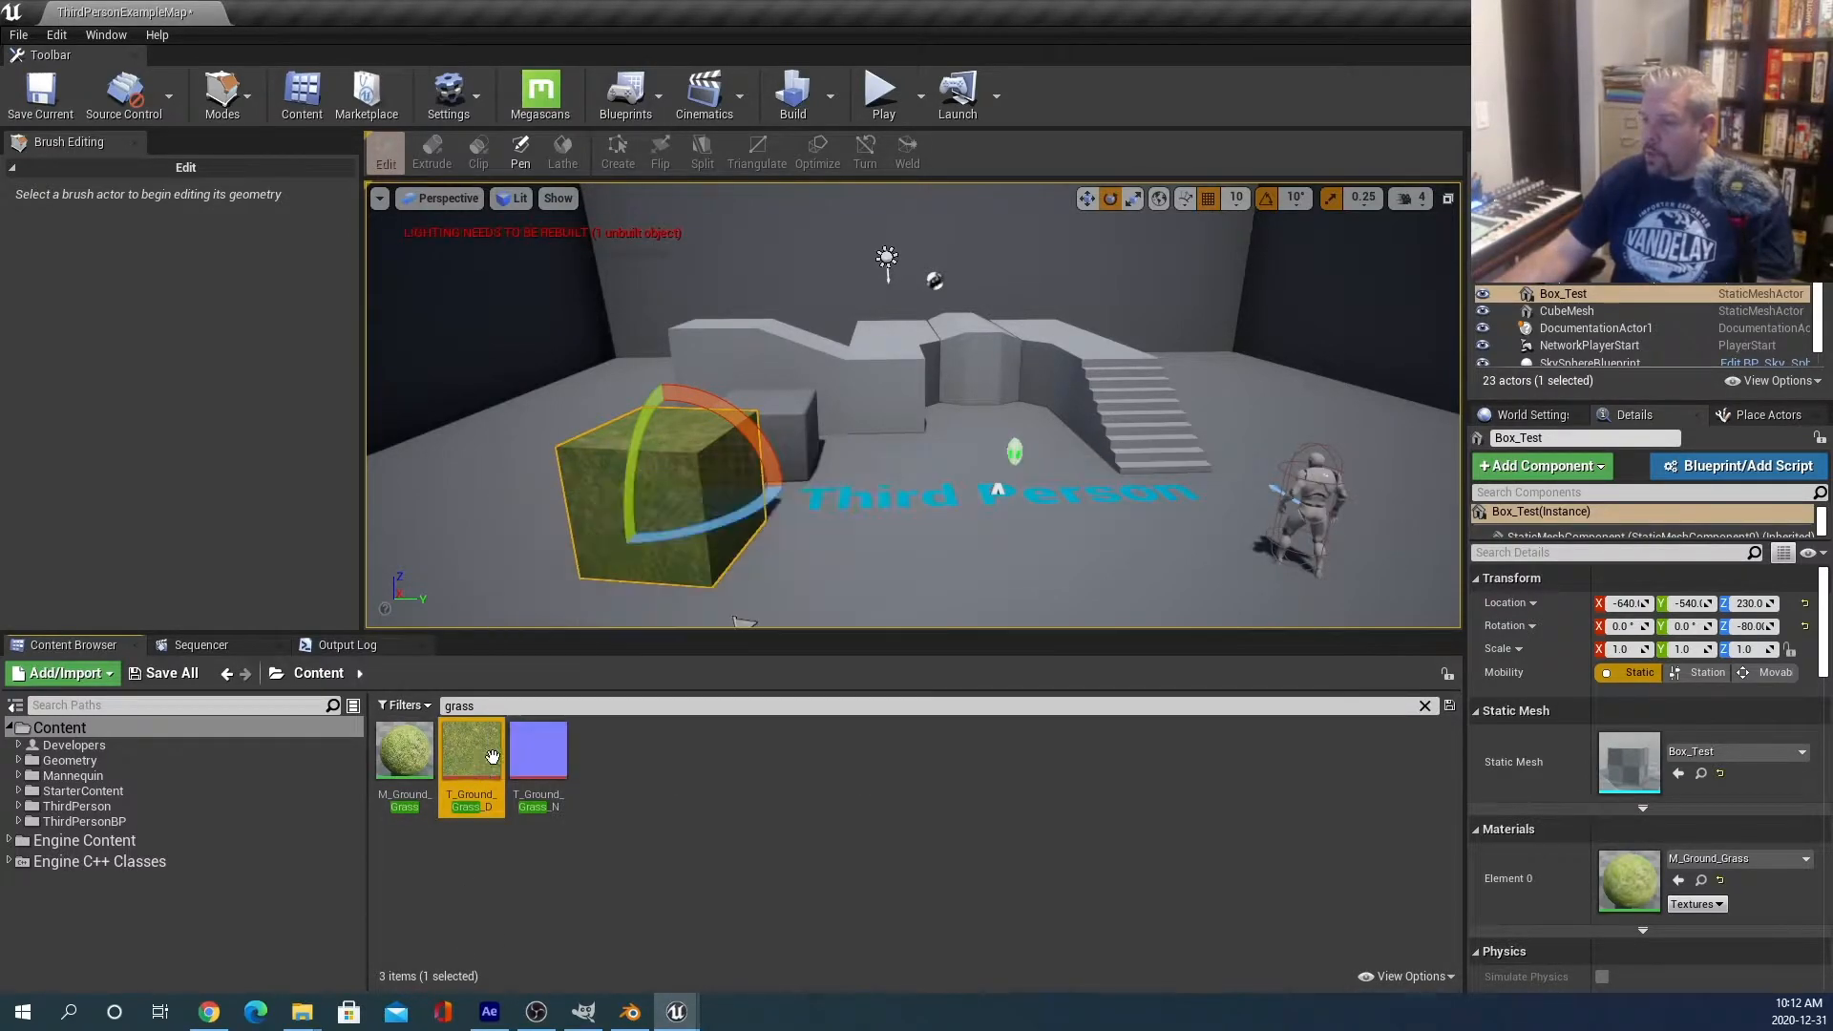
double_click(474, 773)
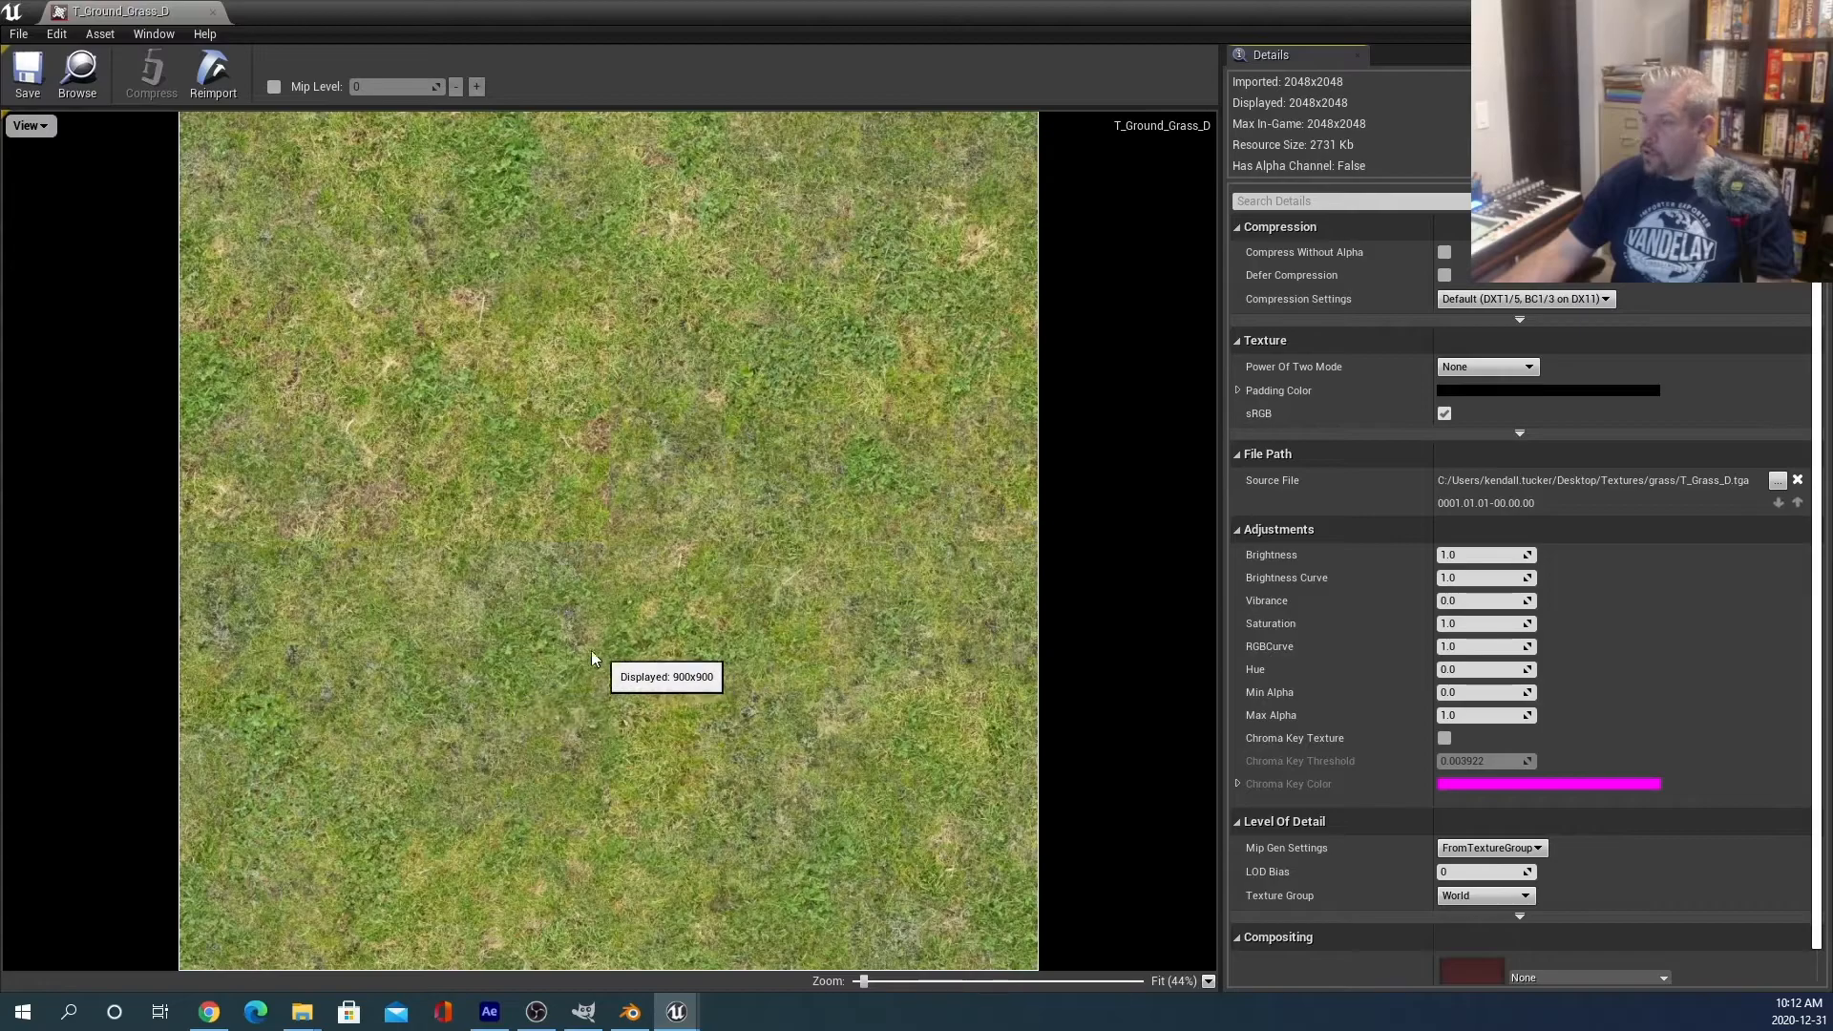
left_click(207, 14)
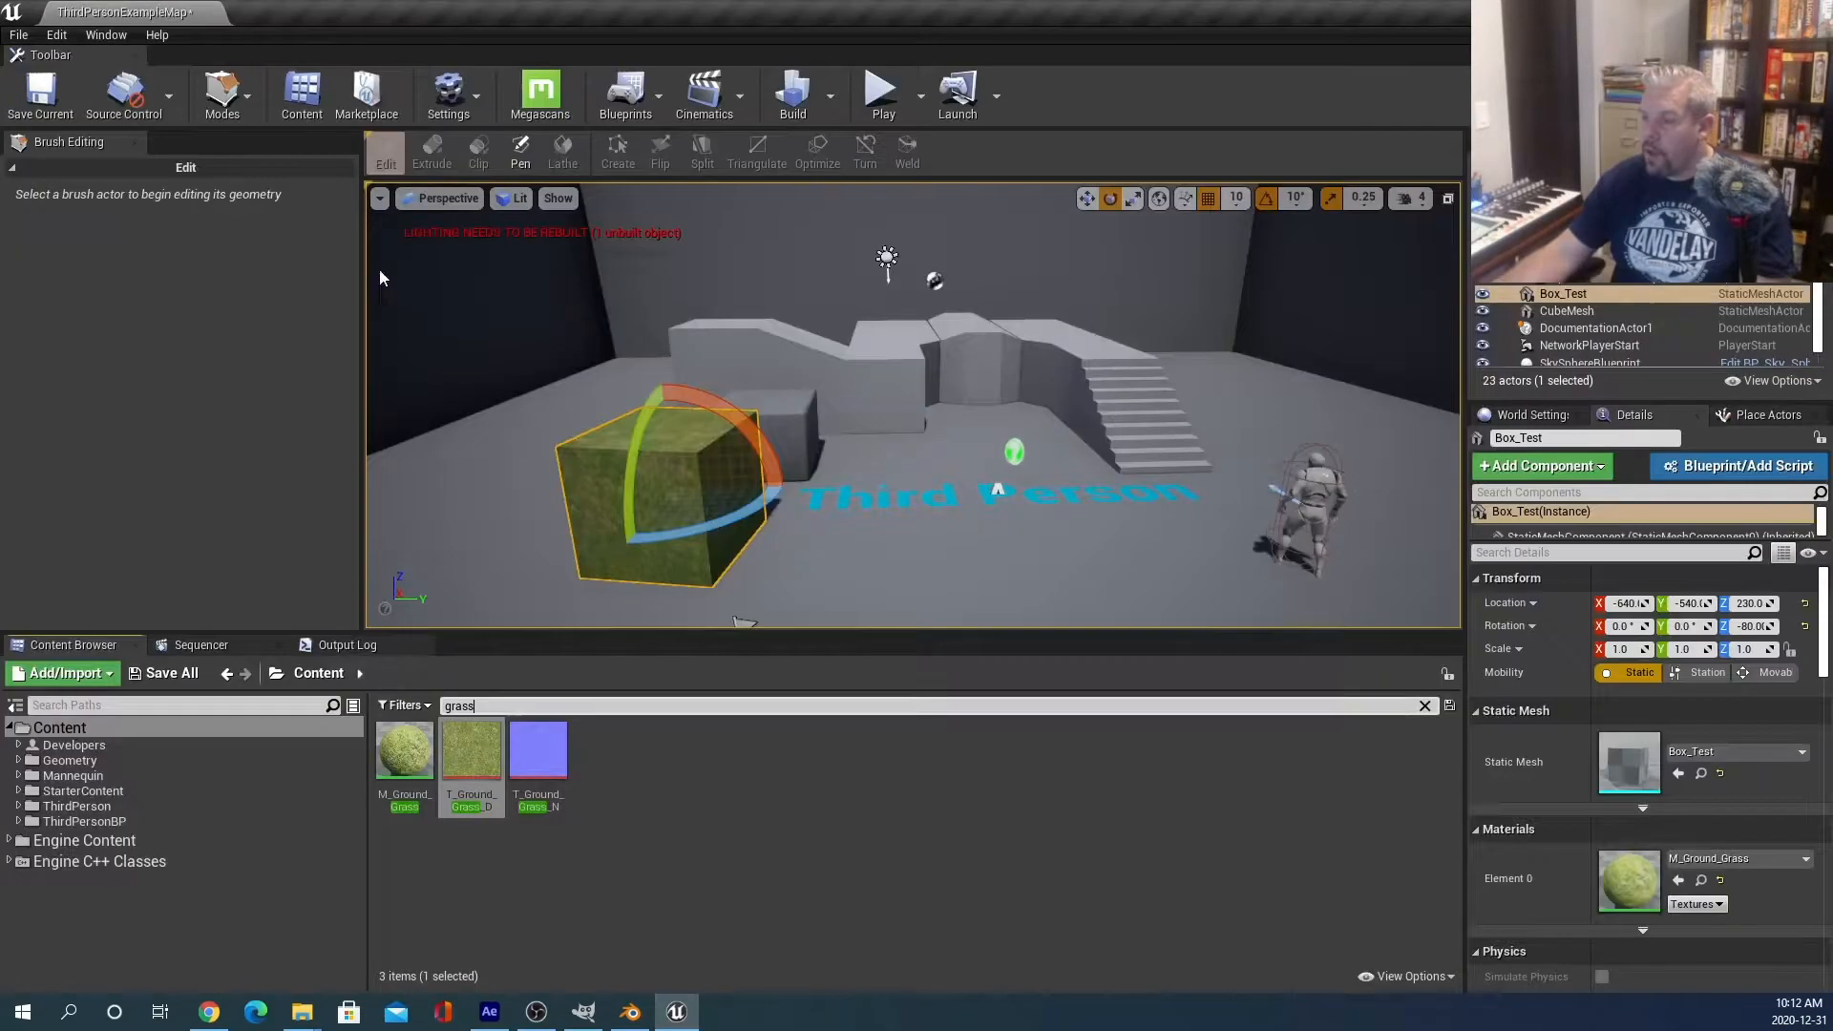
Export the T_Ground_Grass_D texture as a Targa file into the Project 2D files folder on drive D.
right_click(476, 754)
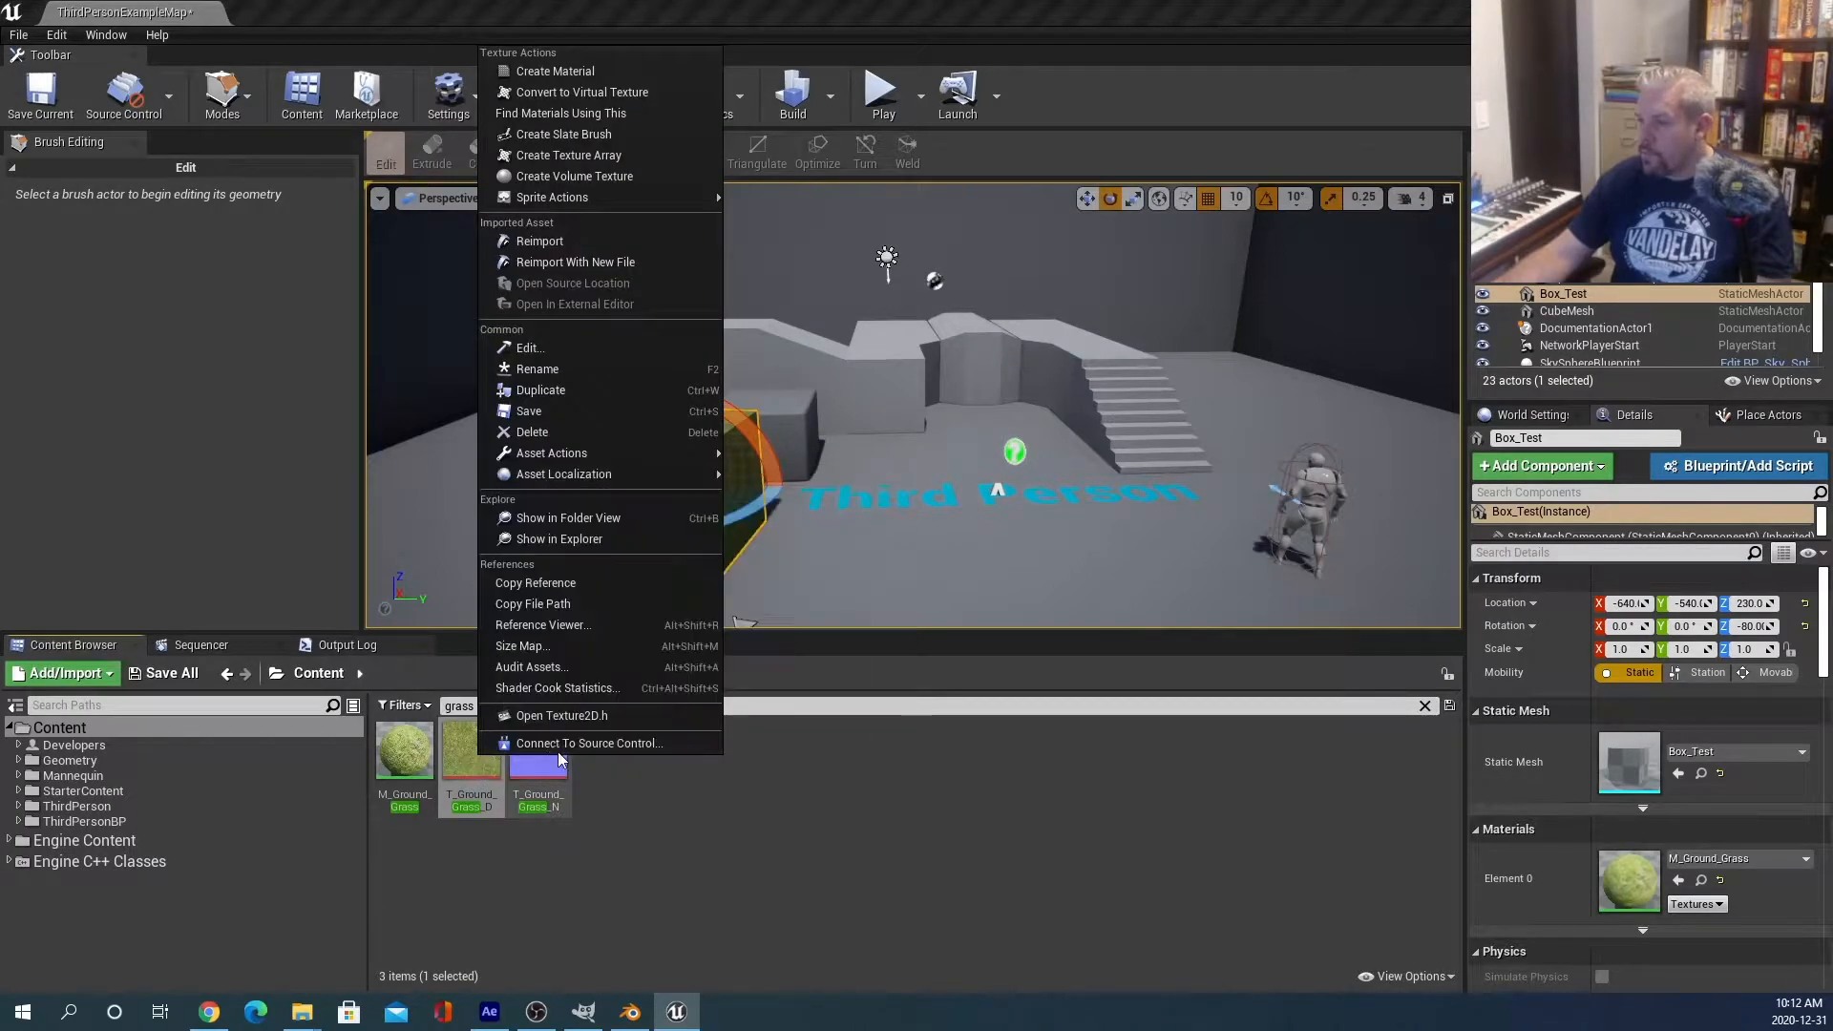
mouse_move(644, 460)
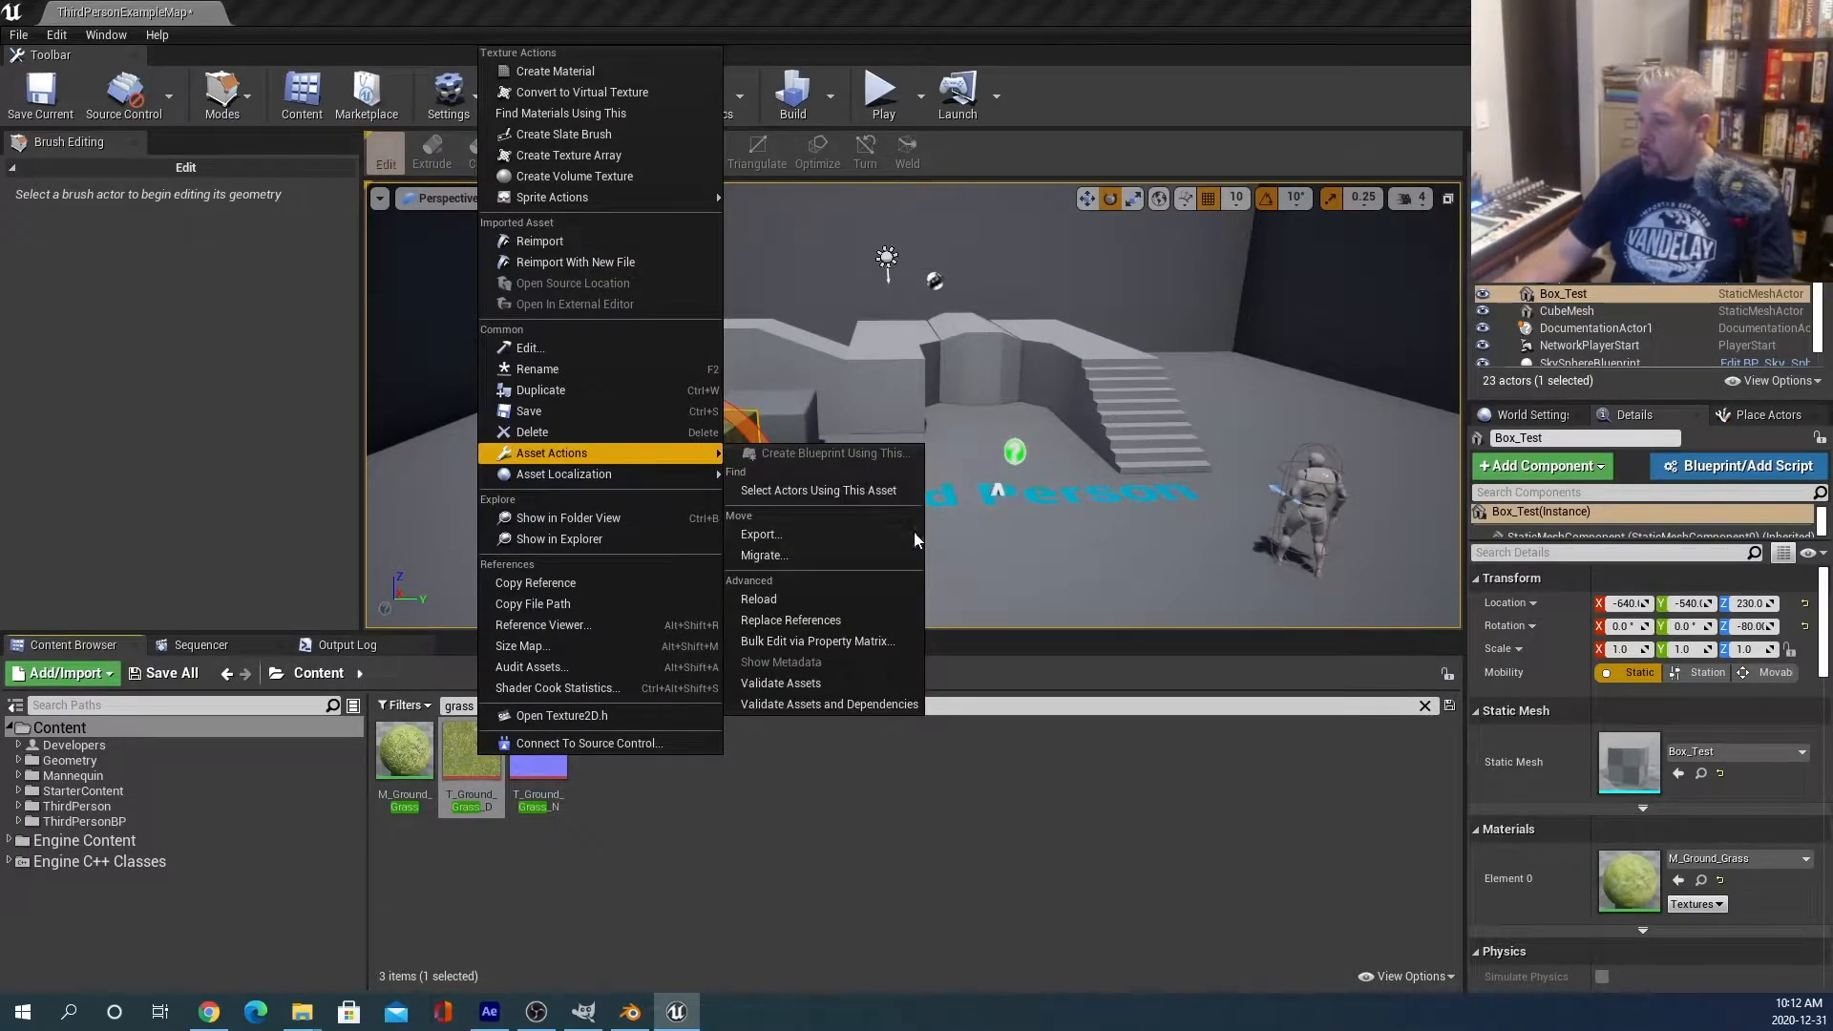
left_click(878, 541)
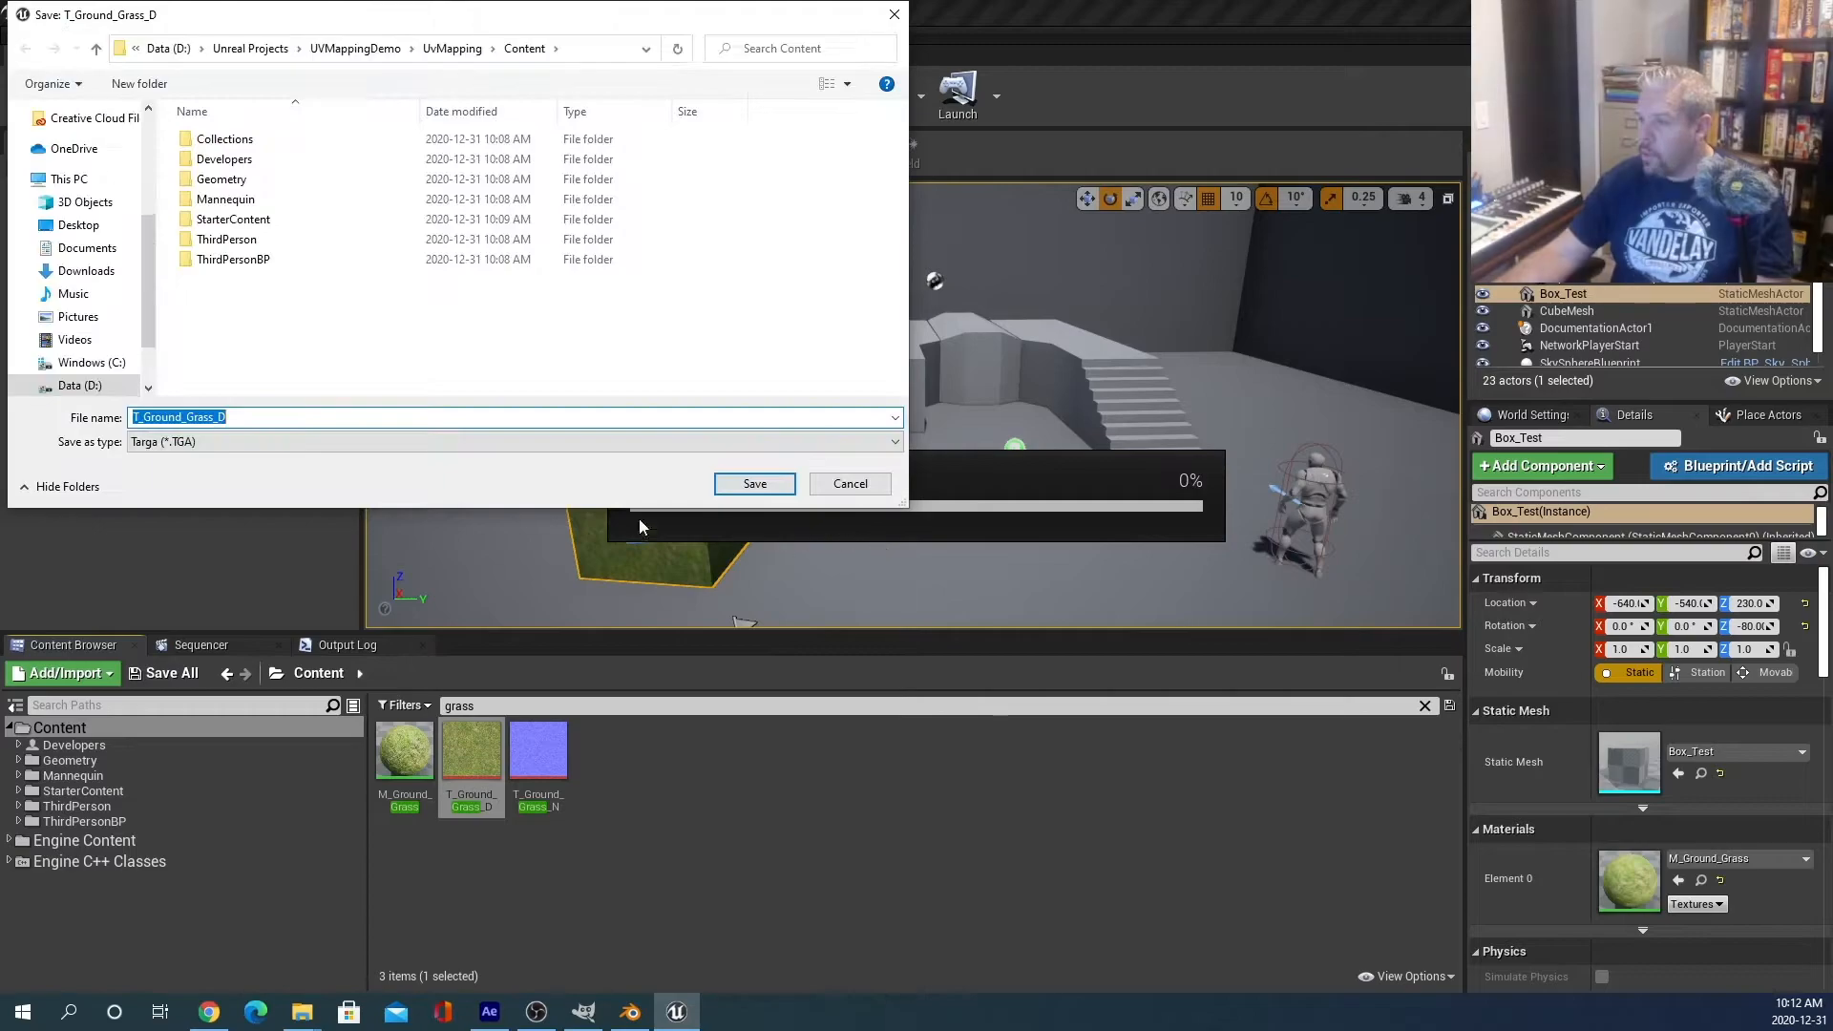
left_click(106, 385)
double_click(269, 326)
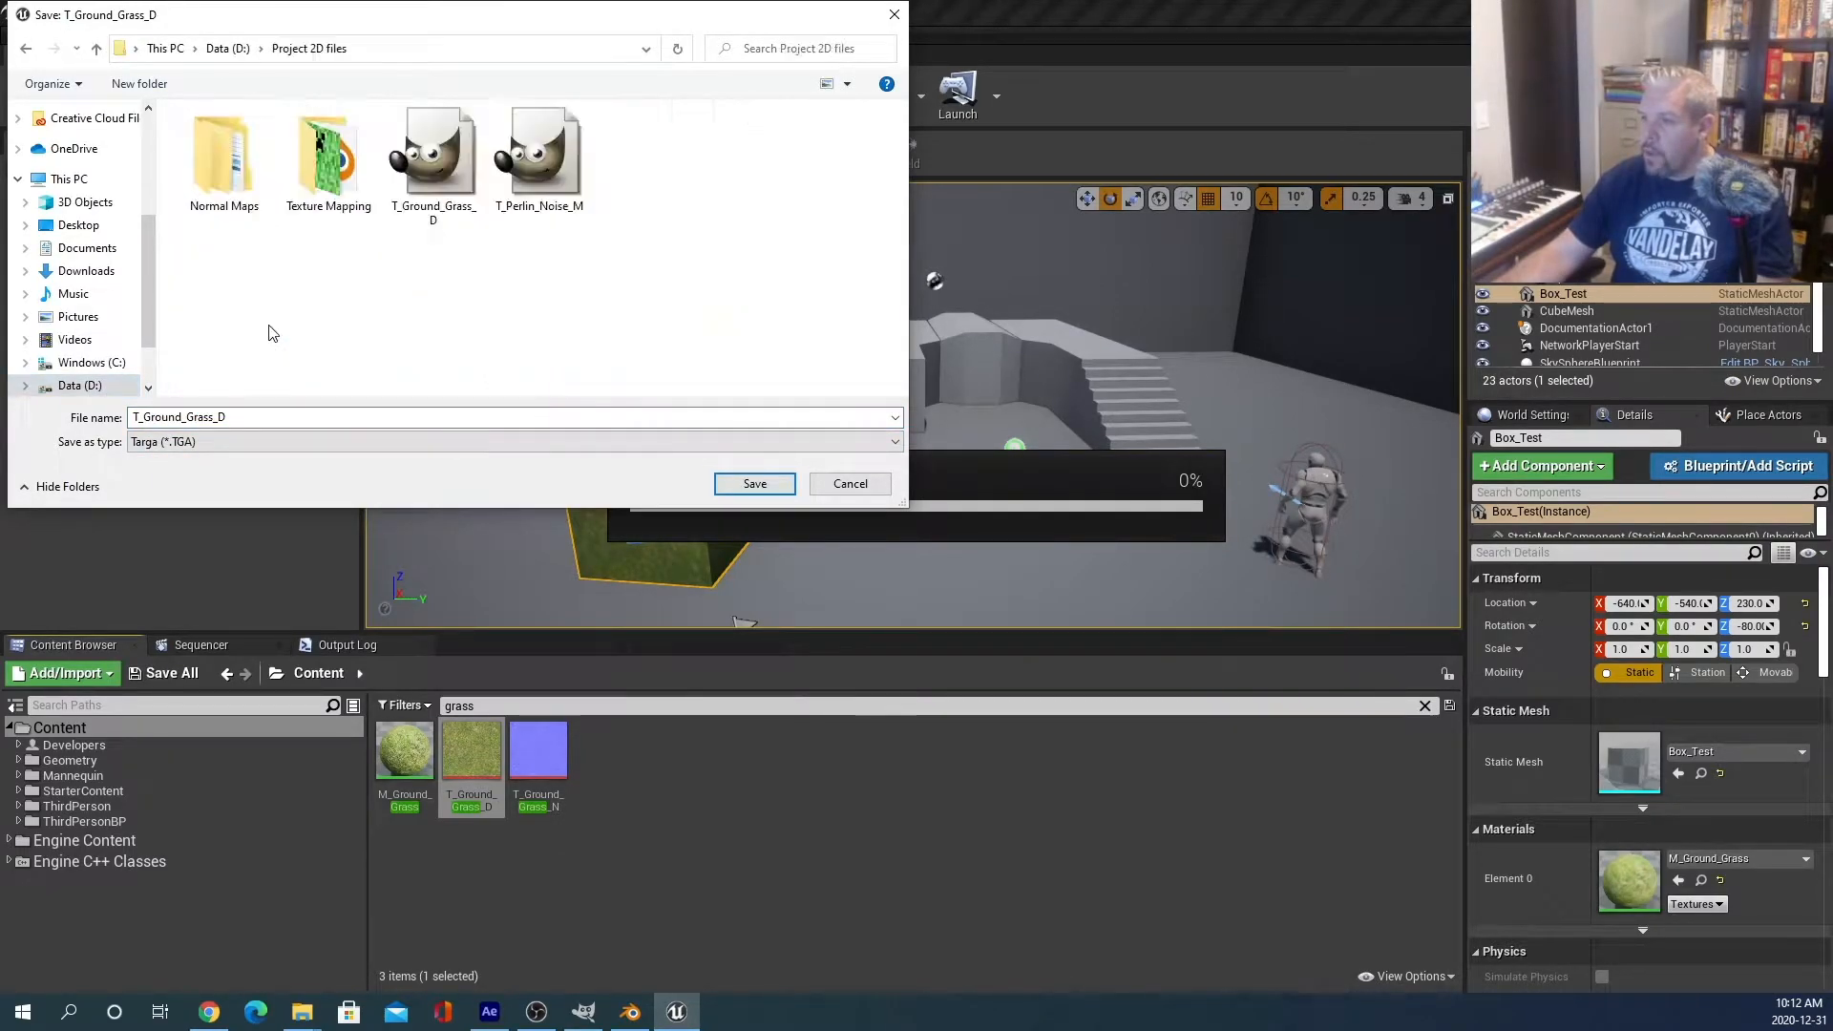
left_click(754, 483)
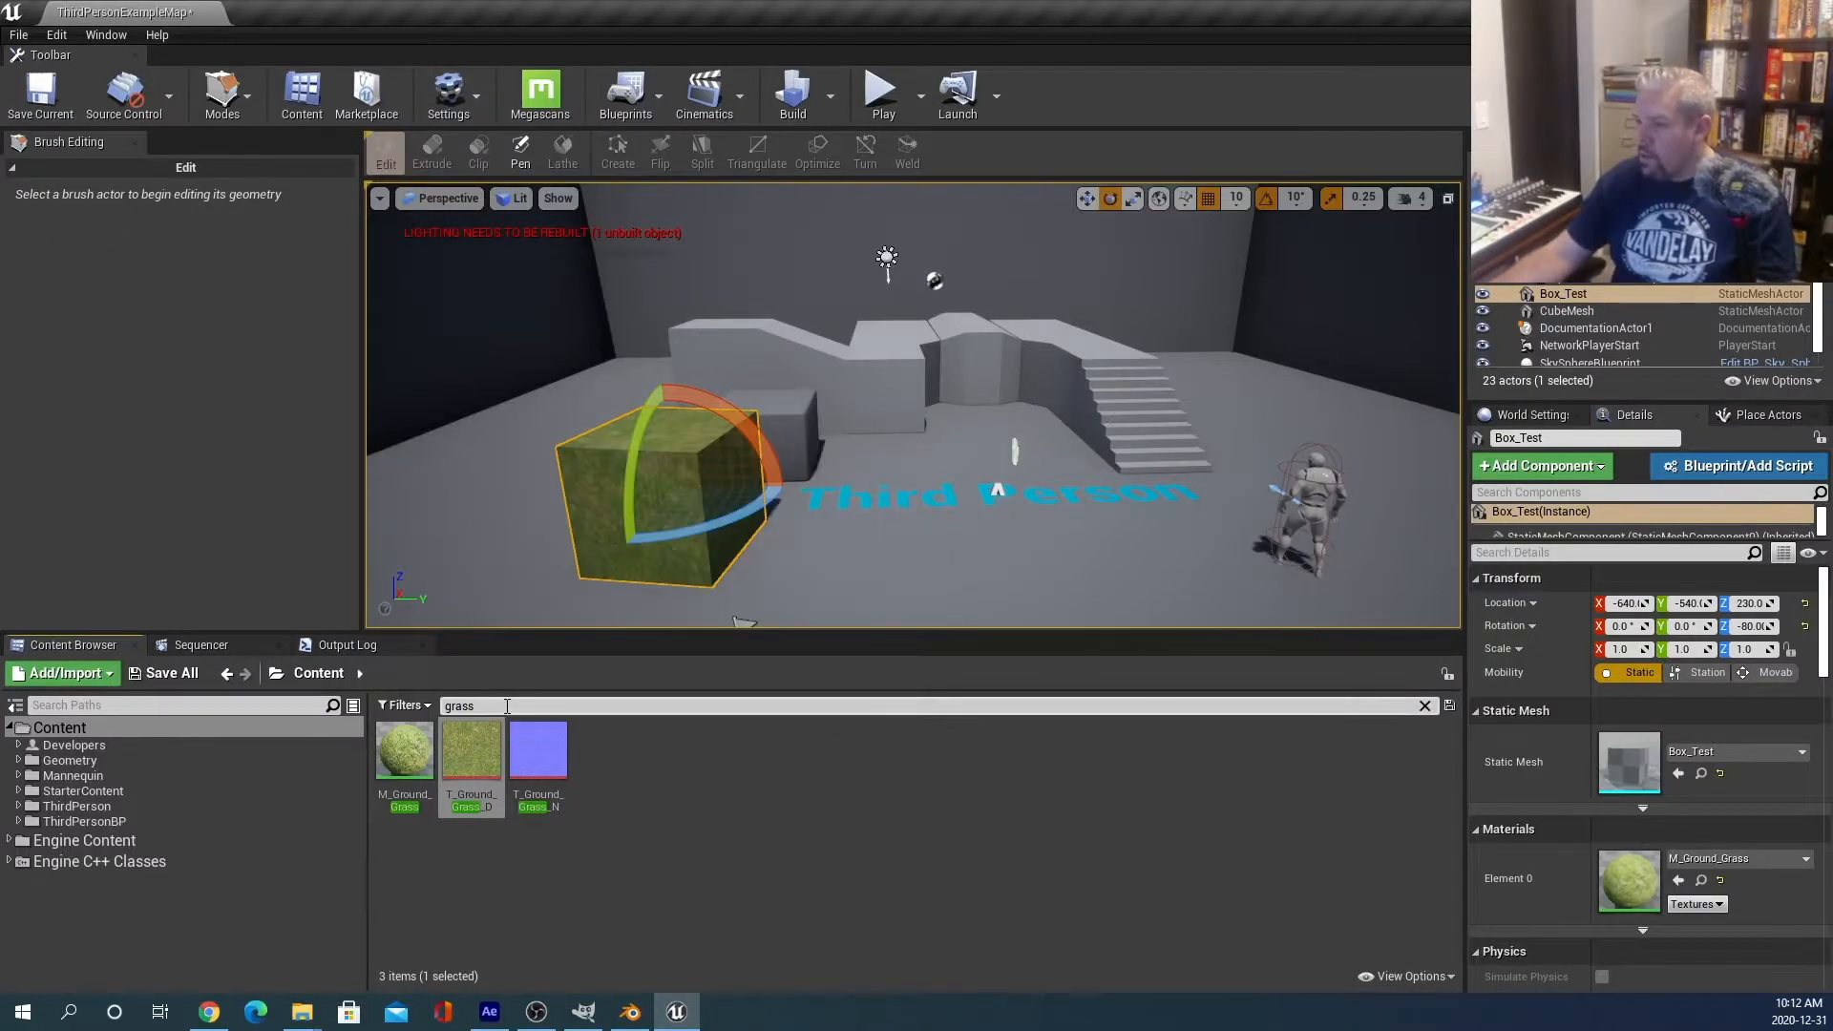
Search the Content folder for perlin, view the T_Perlin_Noise_M texture and close its editor.
type("perlin")
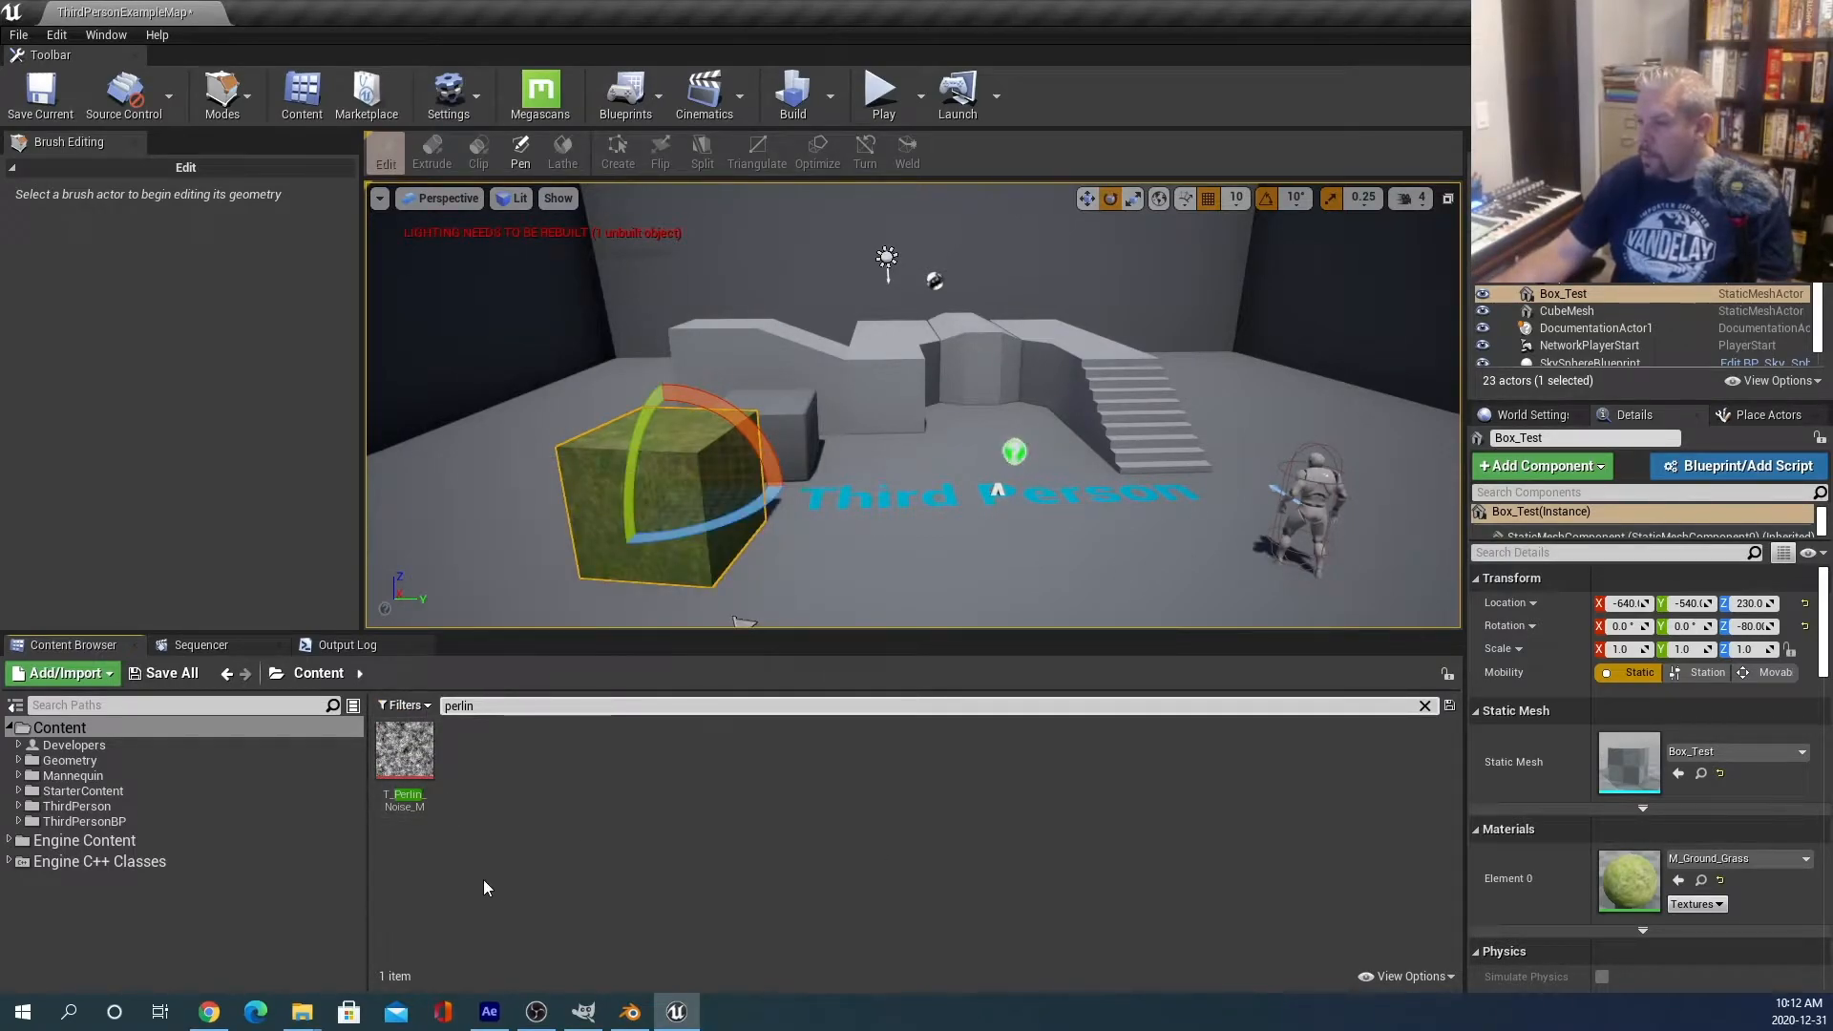
double_click(420, 755)
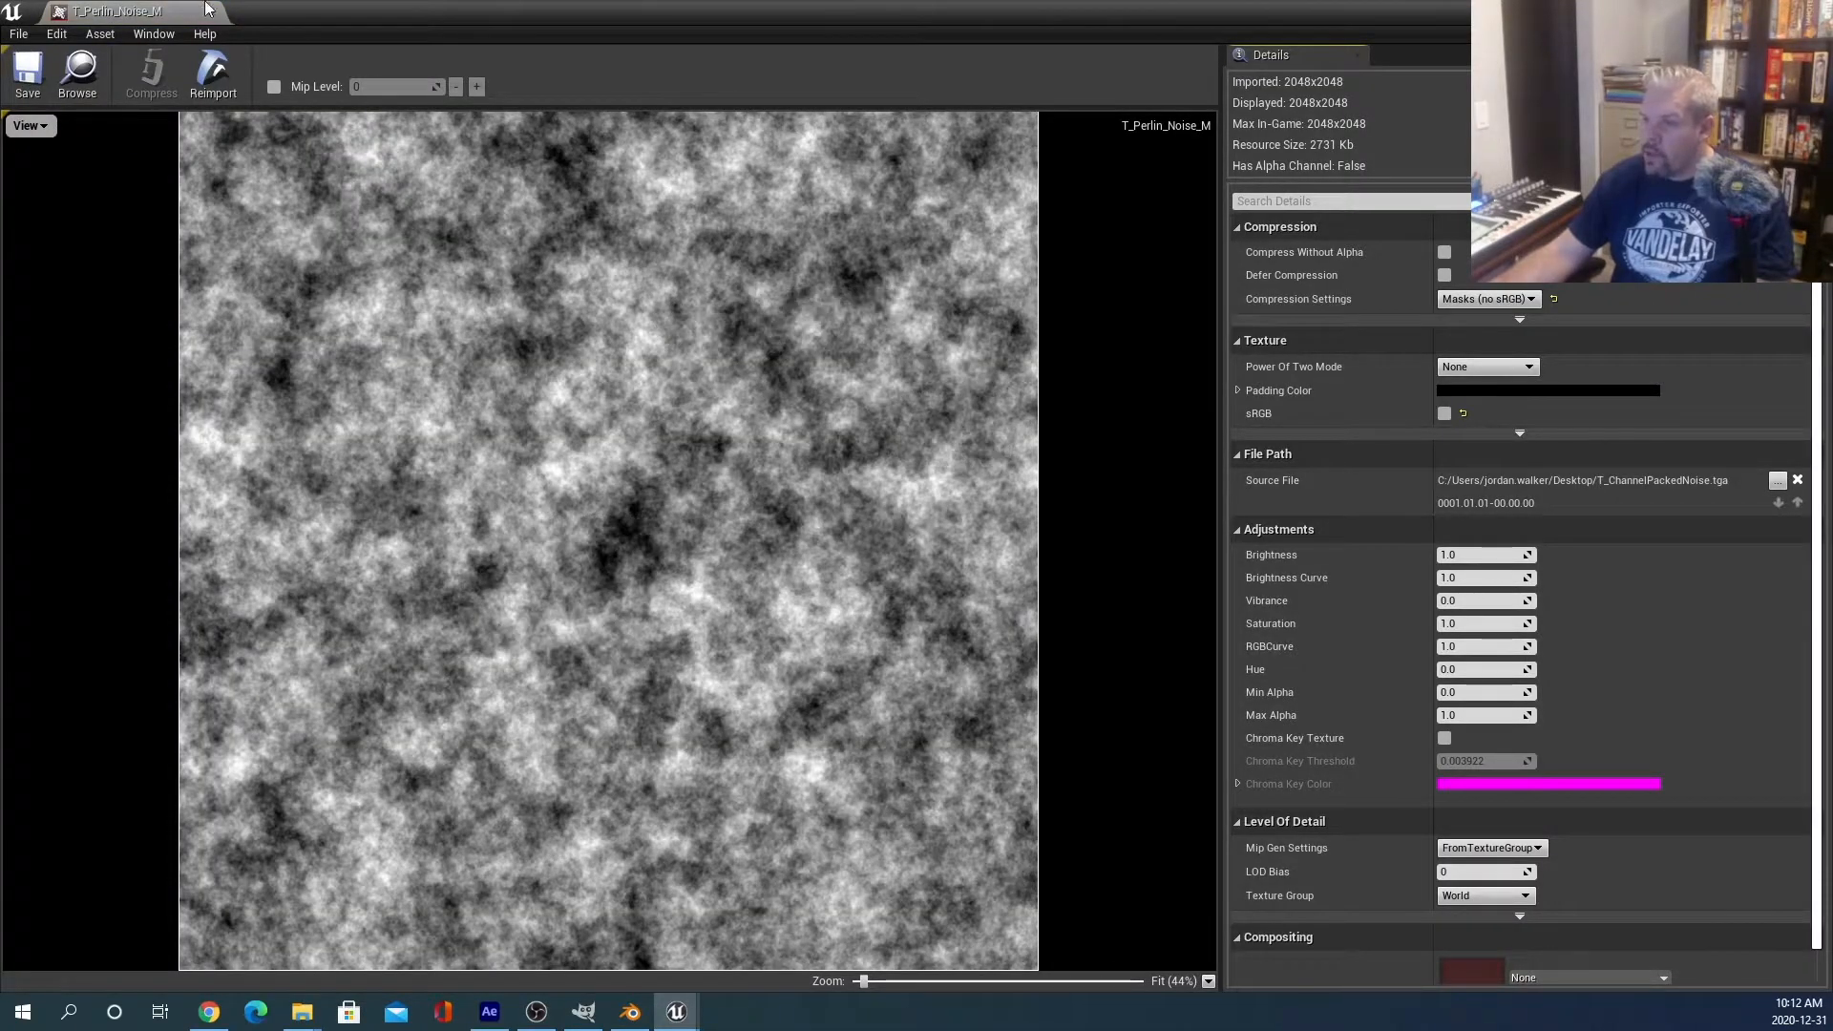
left_click(213, 12)
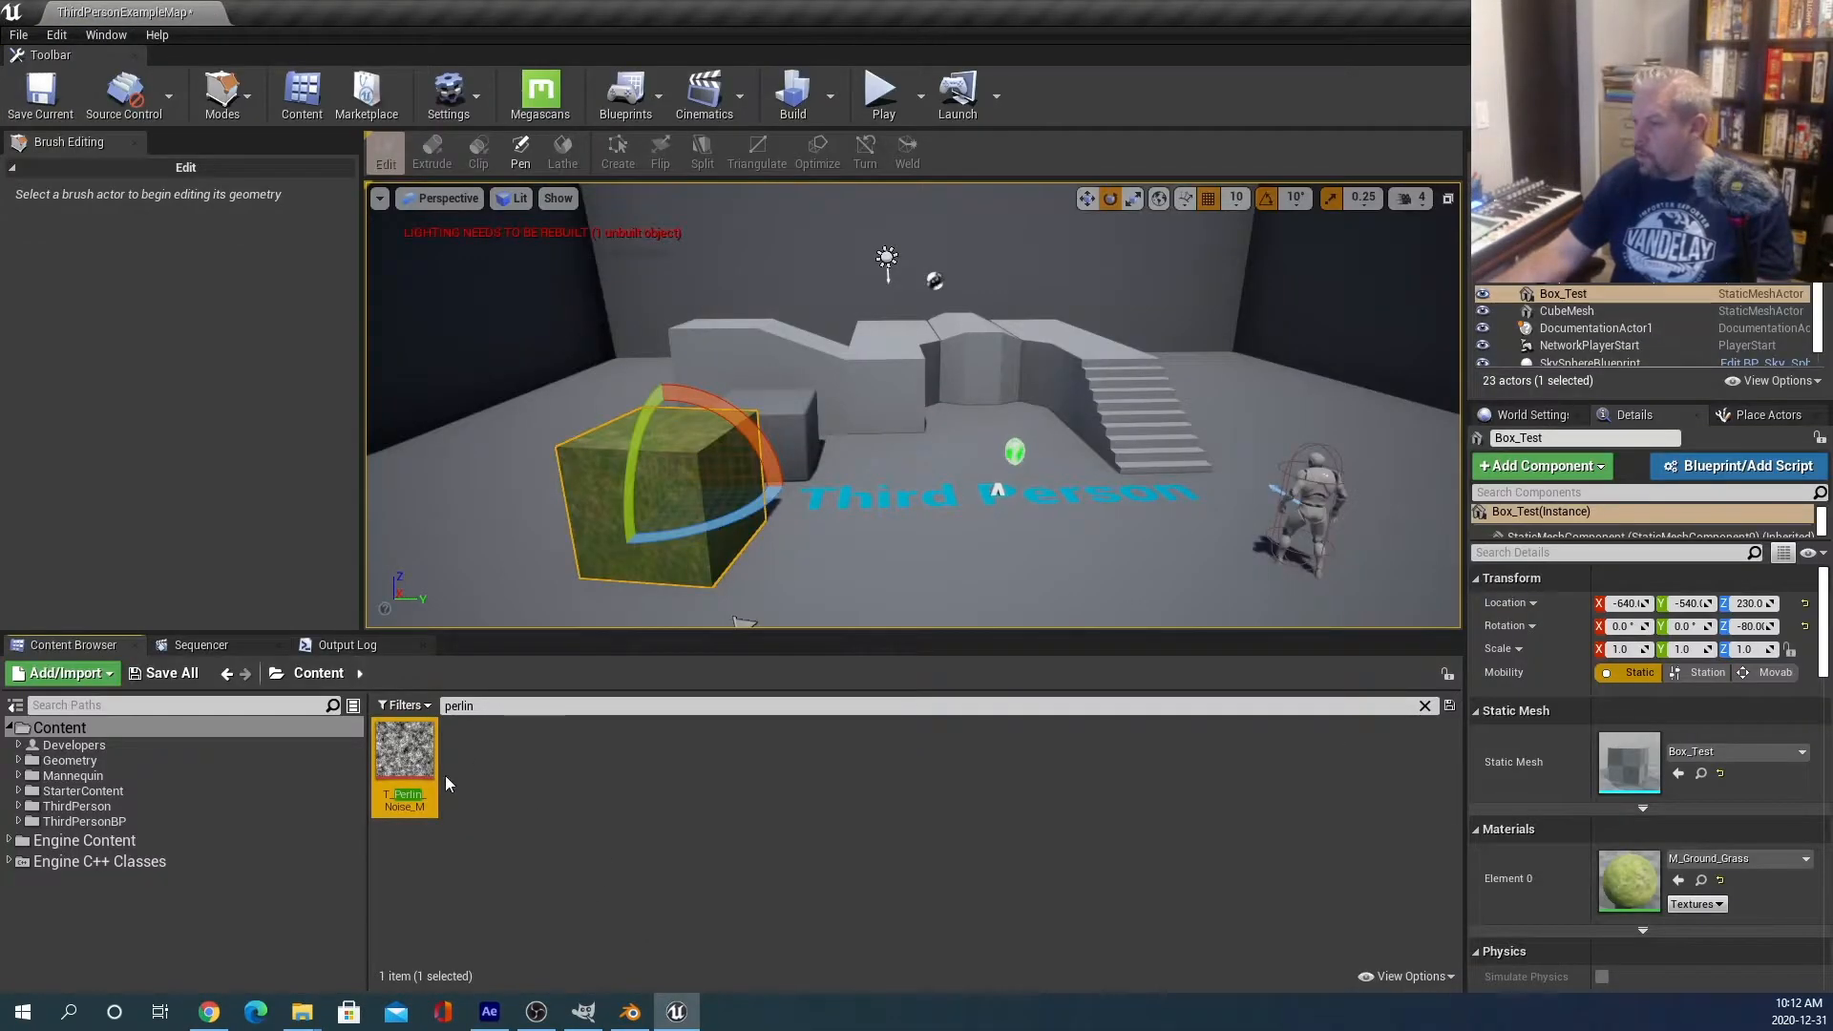
Export the T_Perlin_Noise_M texture as a Targa file into the Project 2D files folder.
right_click(408, 759)
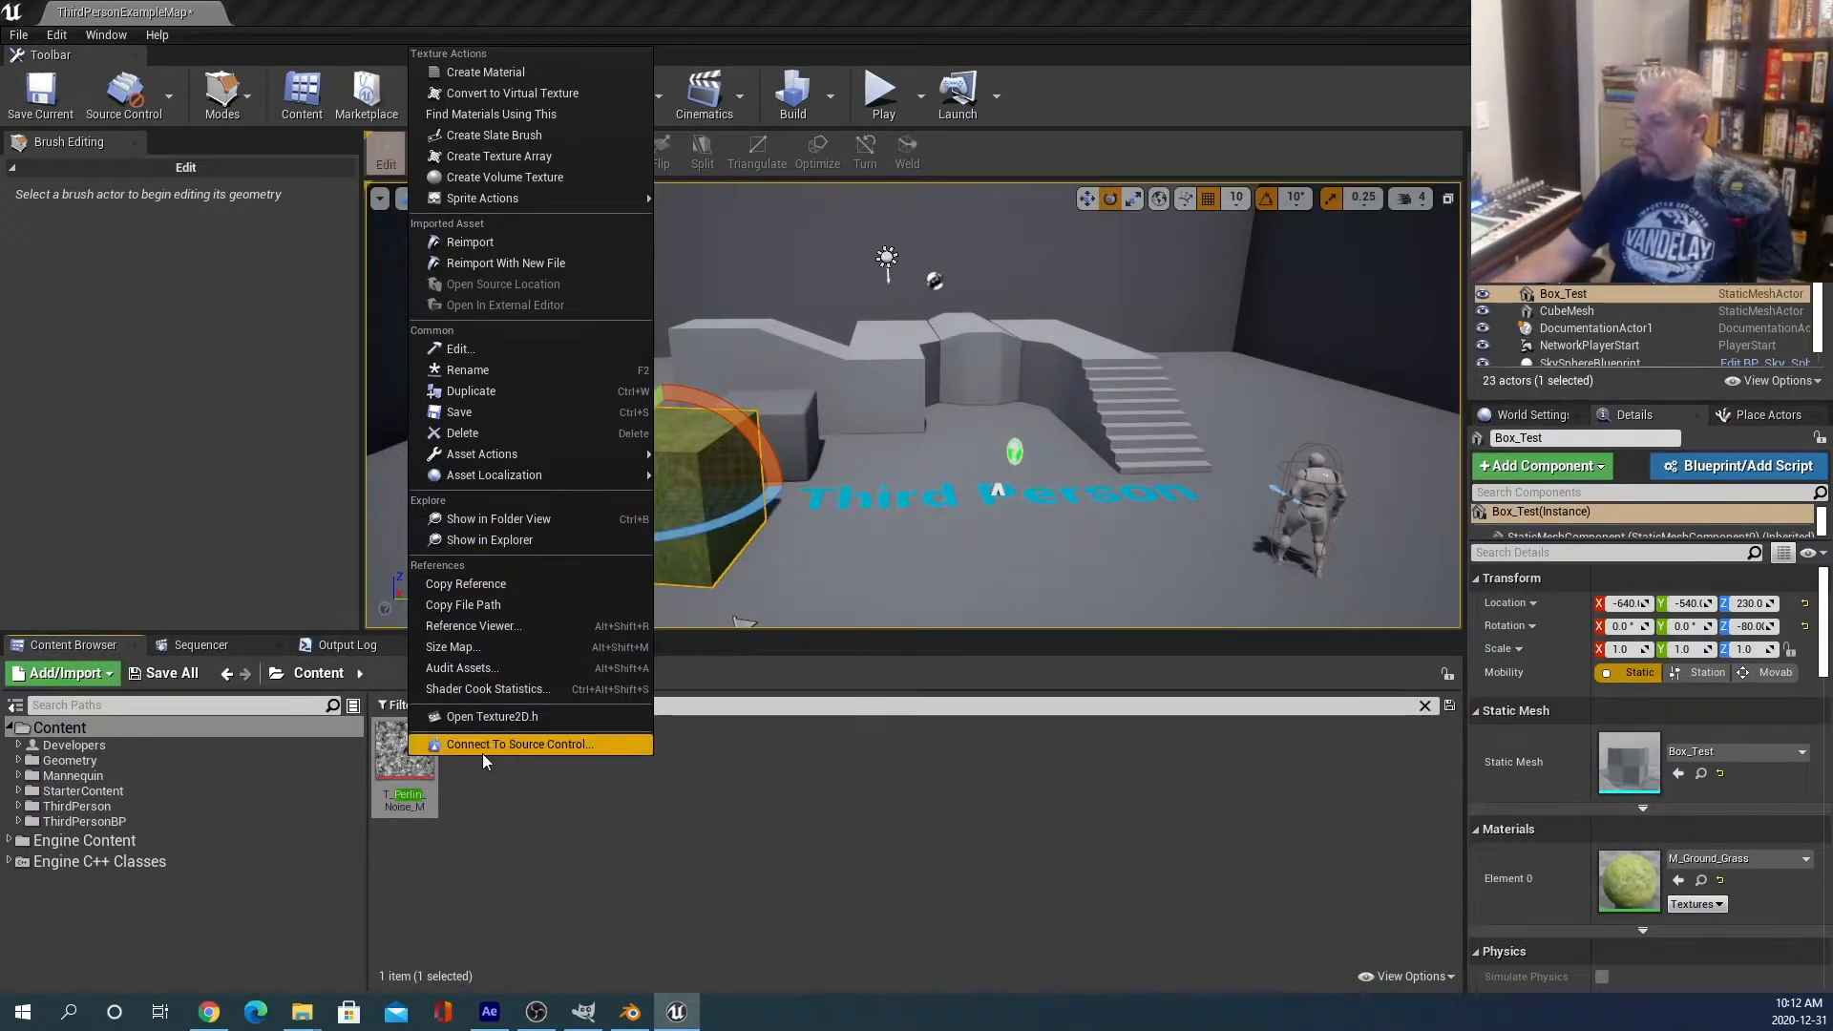
right_click(412, 762)
mouse_move(579, 492)
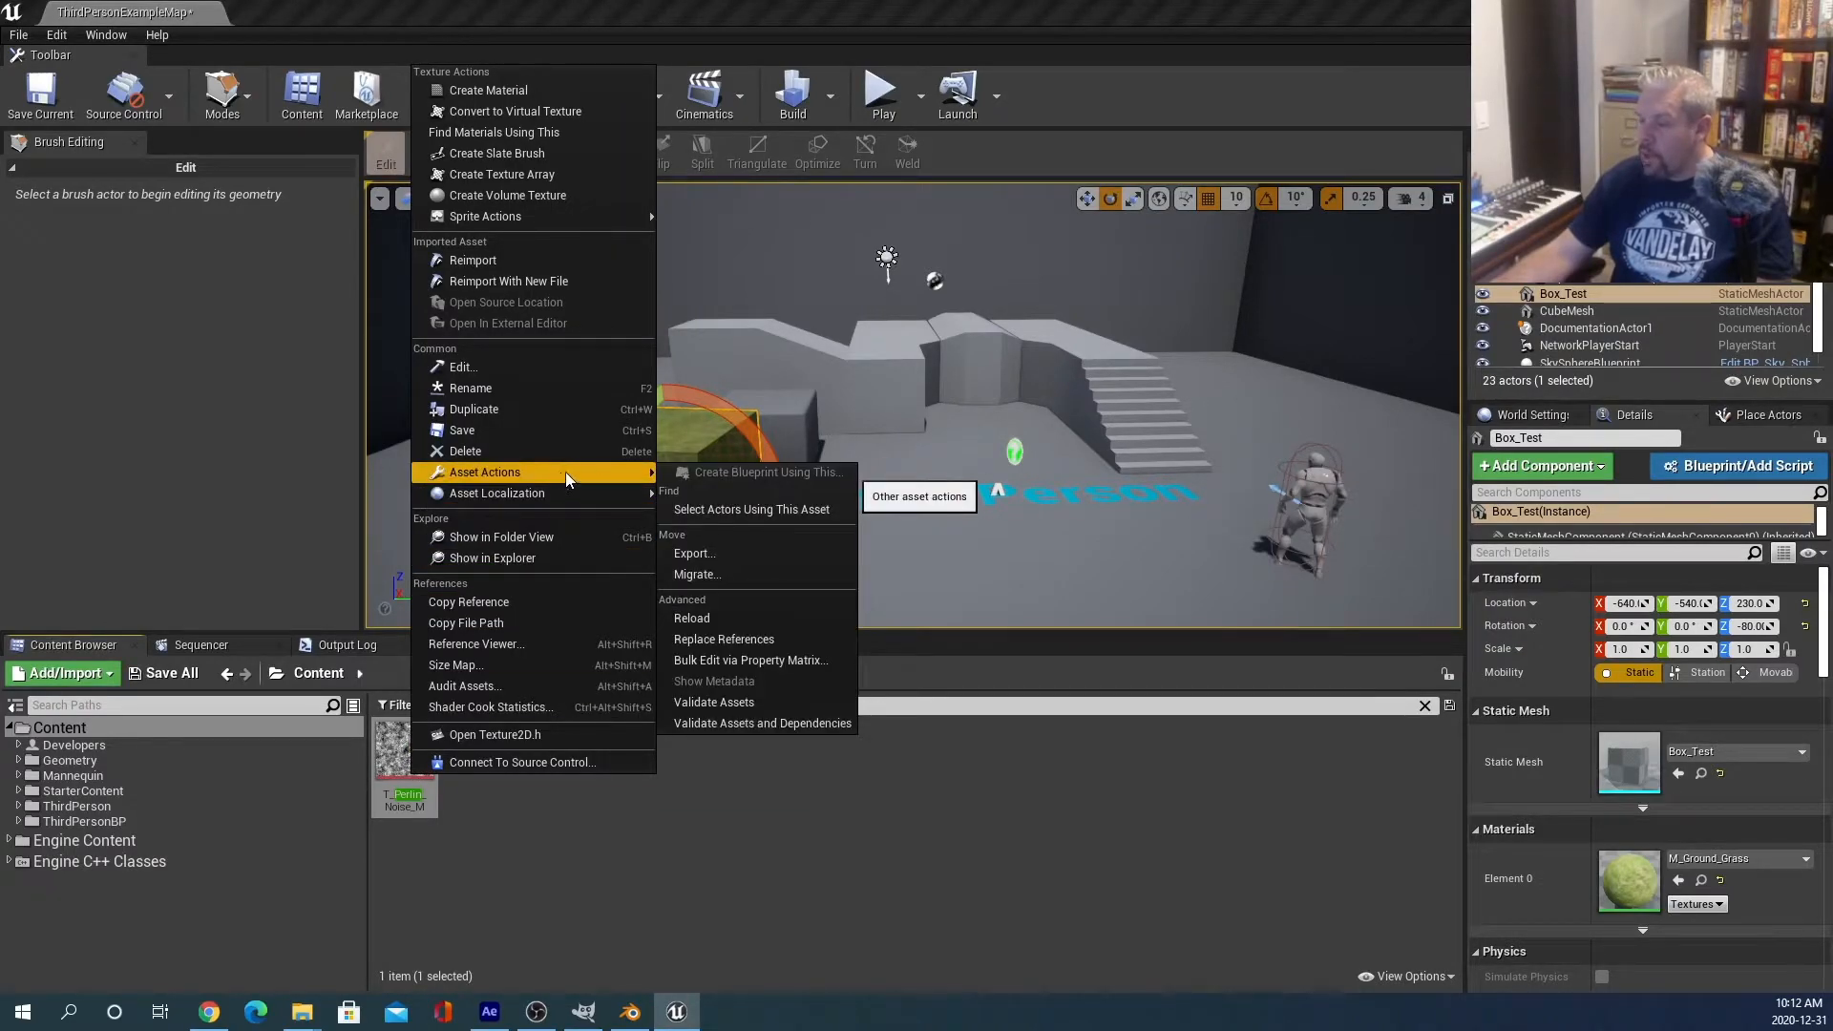
left_click(724, 558)
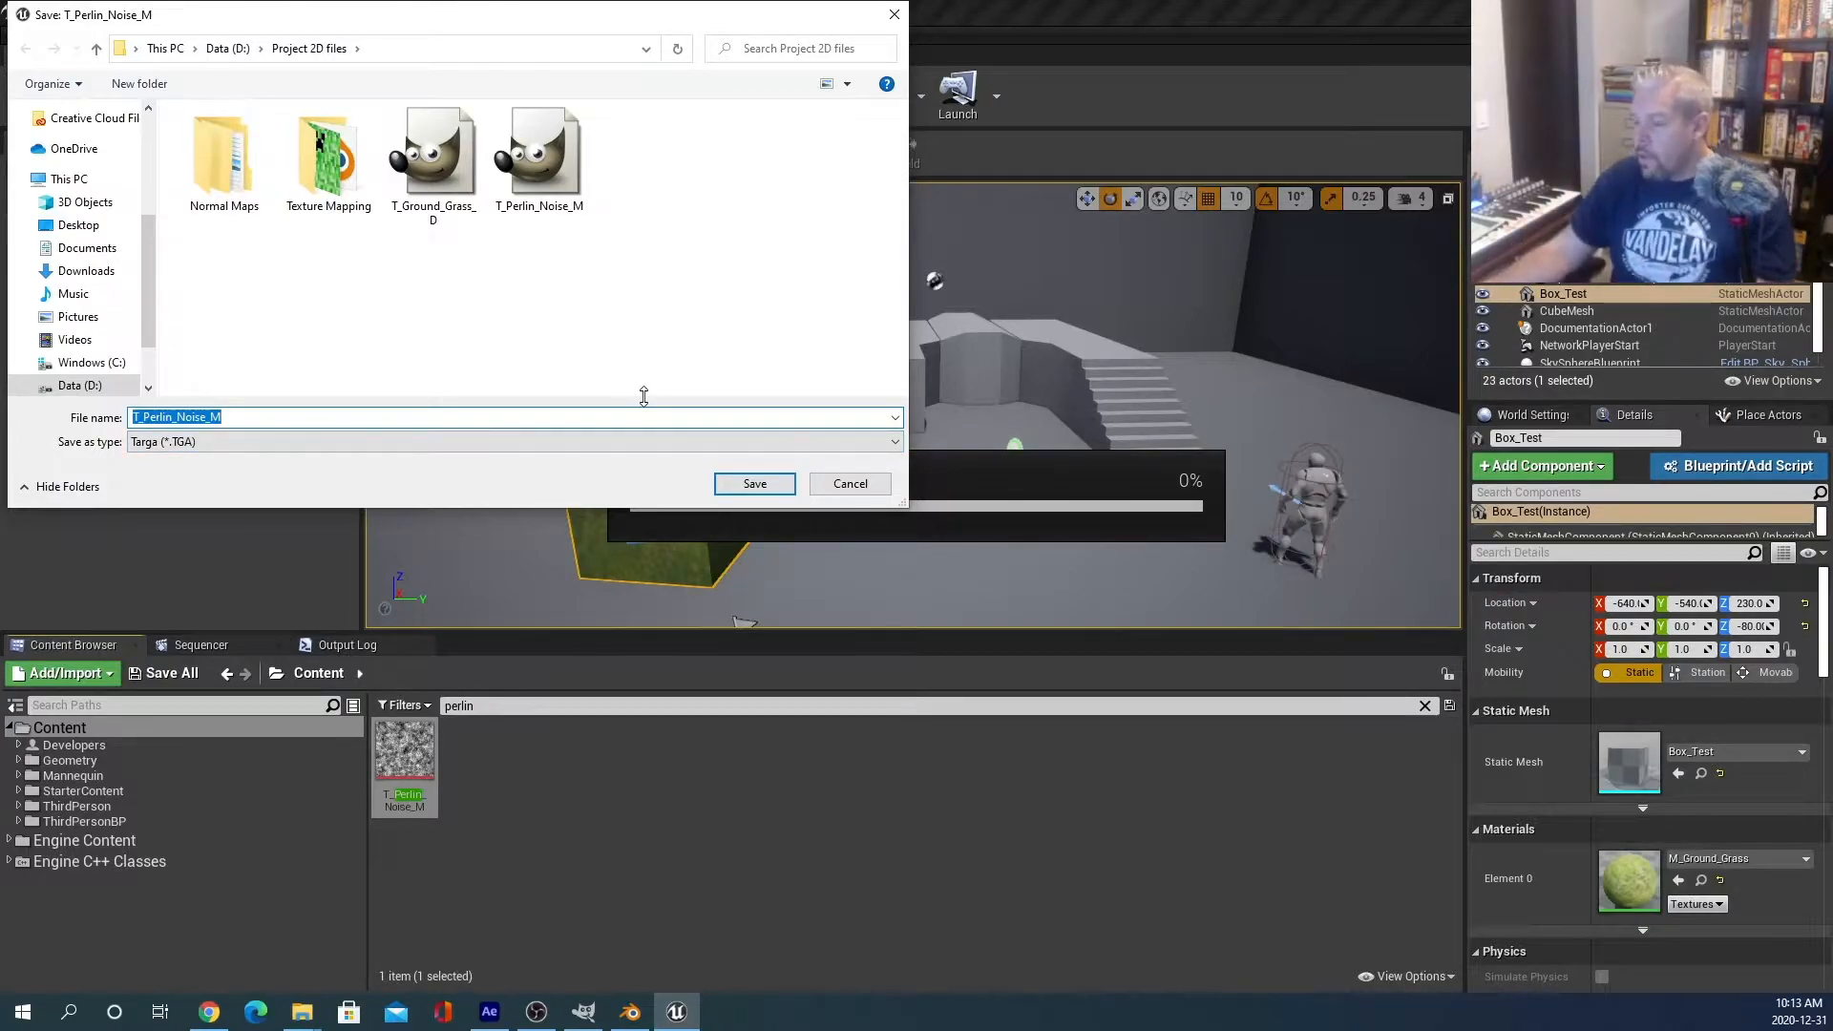
left_click(745, 483)
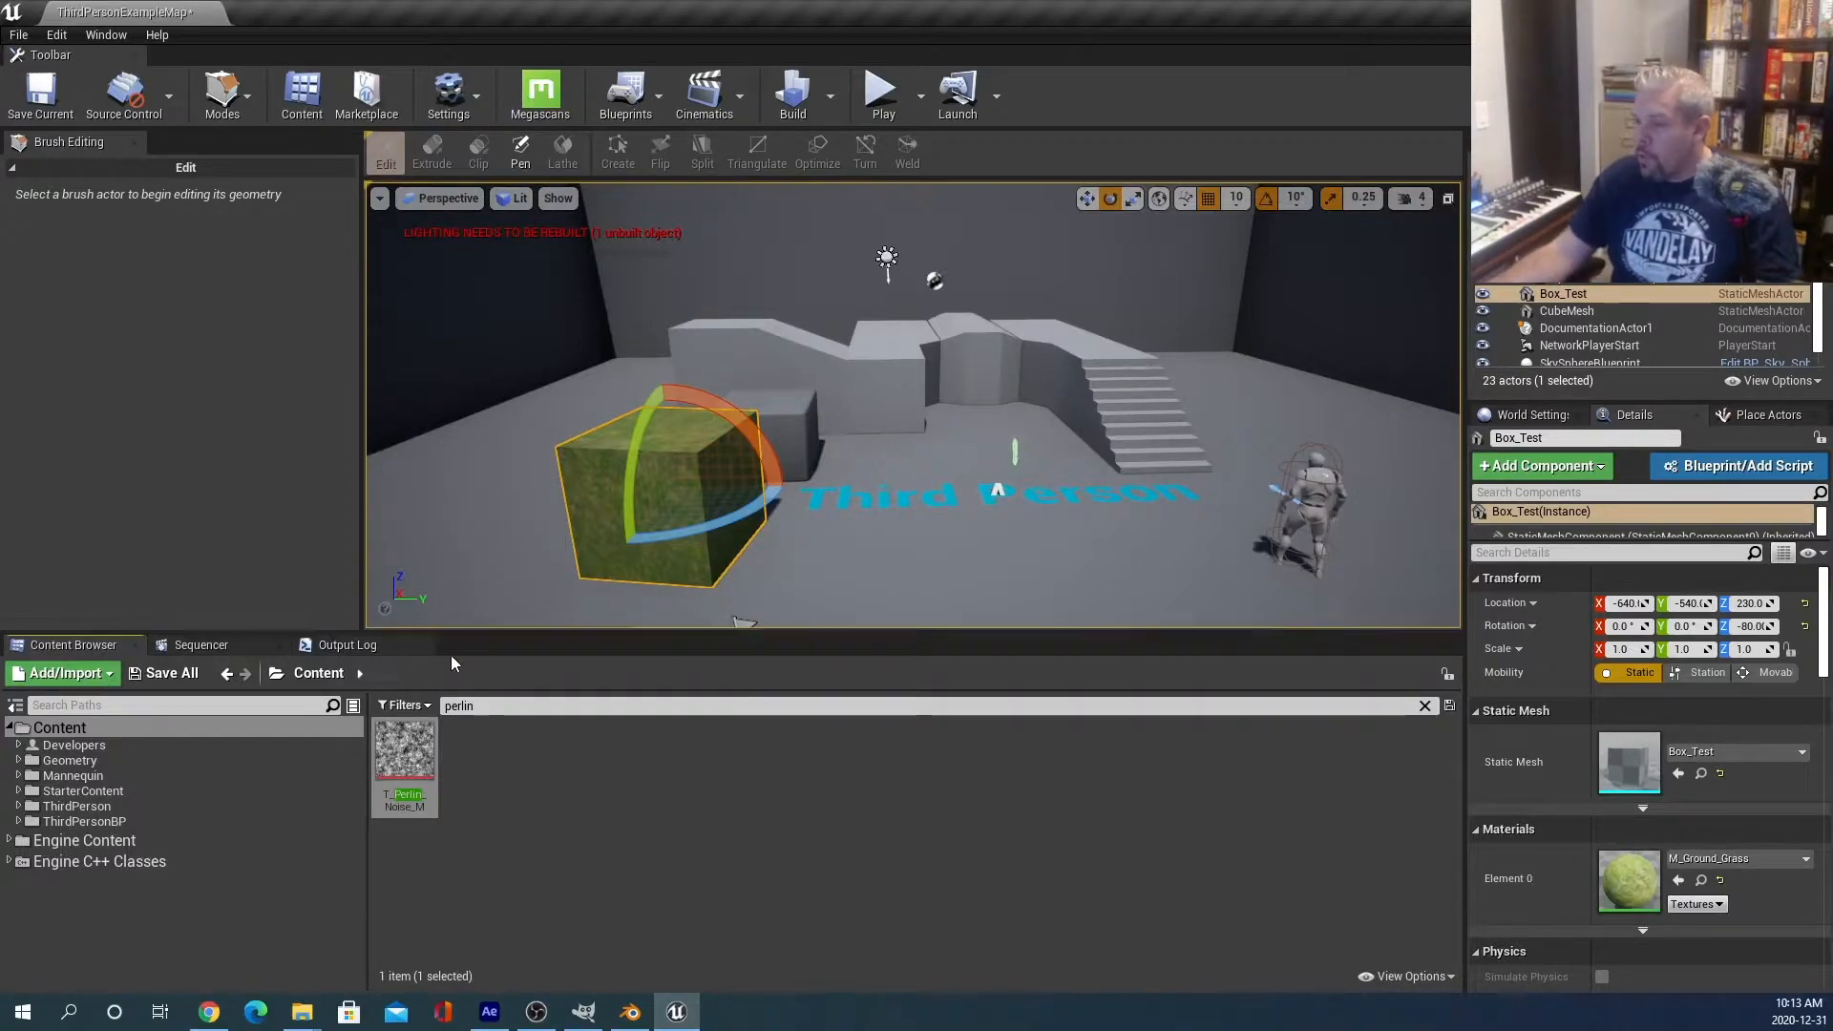
Clear the asset search and export the Box_Test static mesh as an FBX 2013 file into Project 2D files, keeping the default options.
left_click_drag(505, 706, 380, 709)
key("BackSpace")
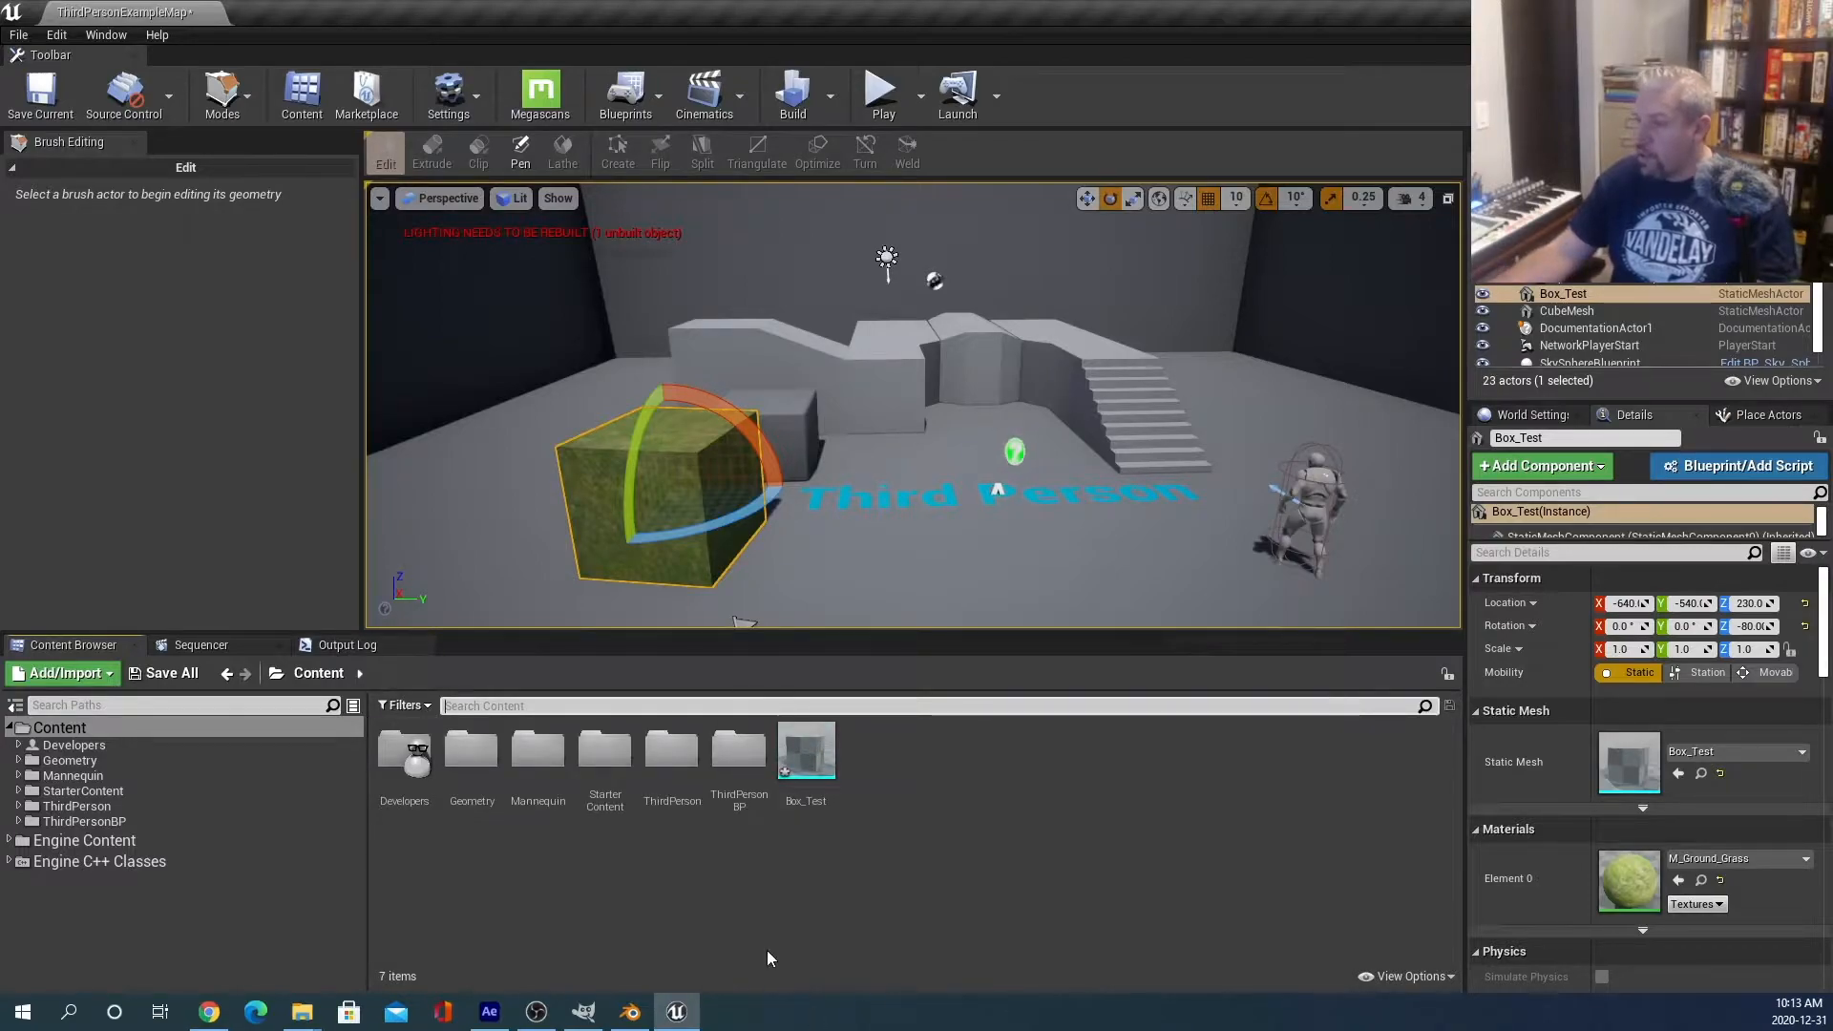
right_click(823, 763)
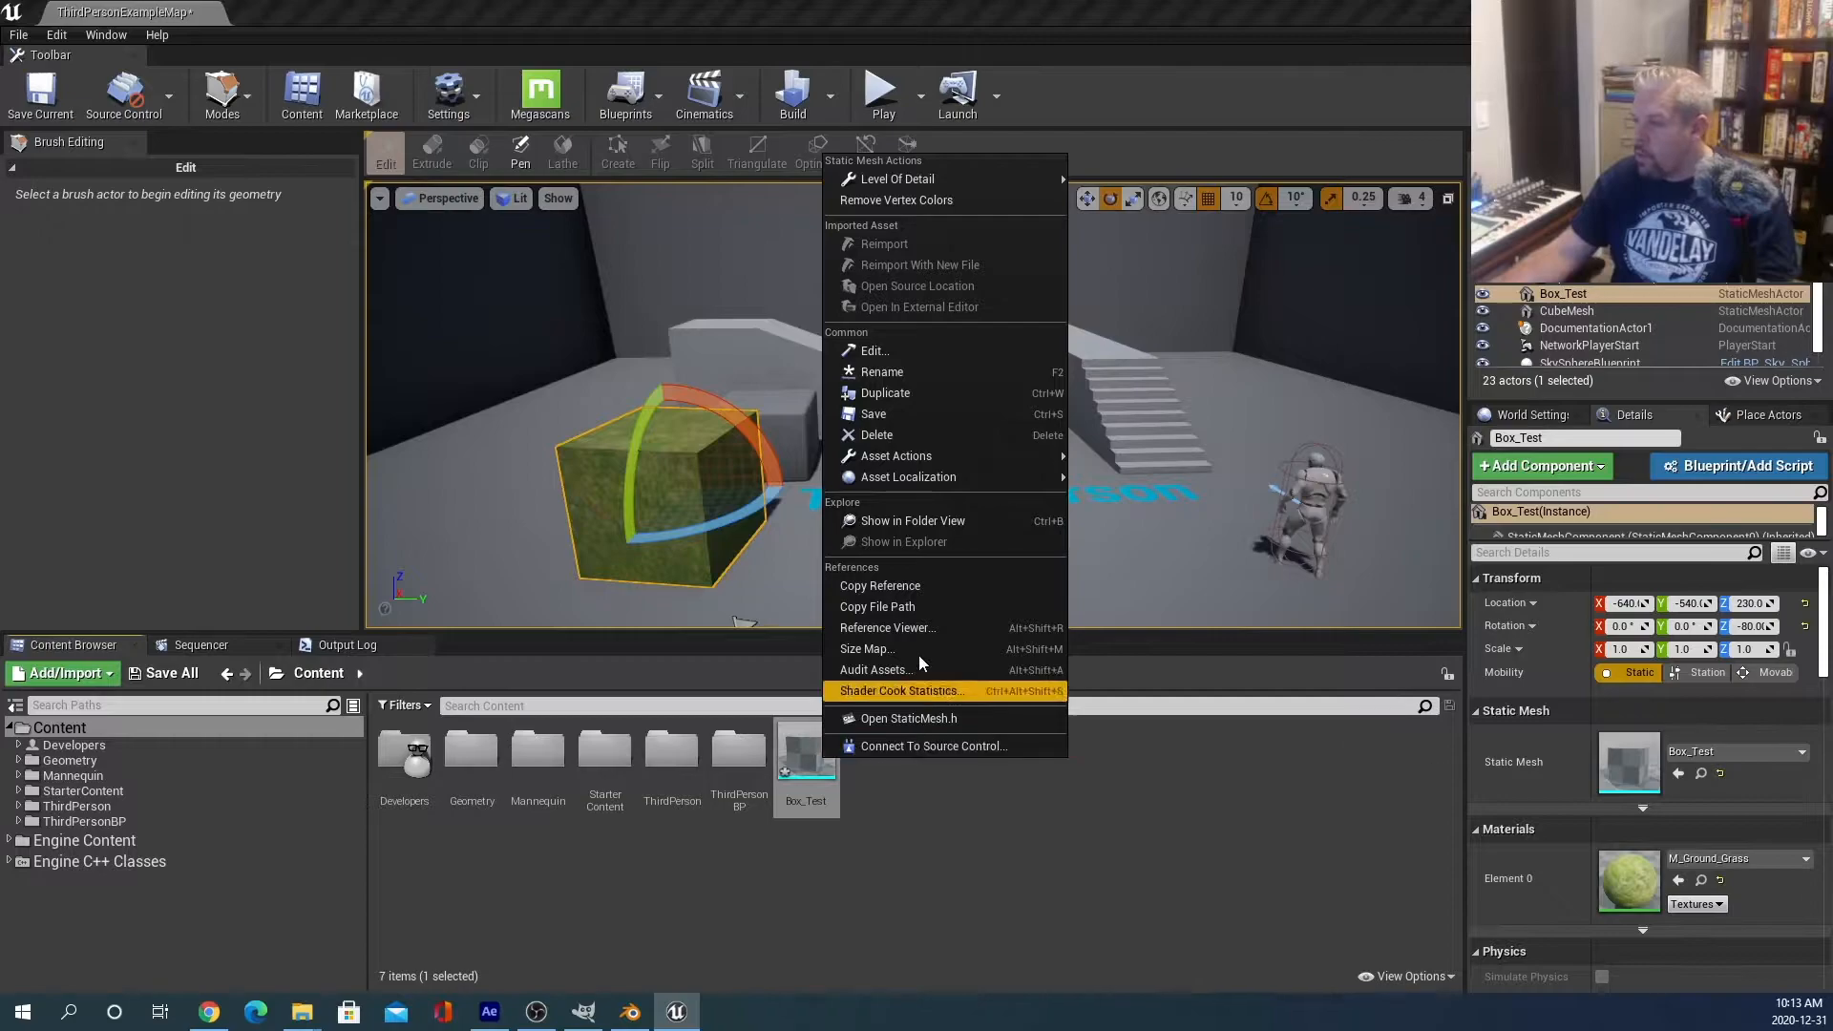
mouse_move(930, 479)
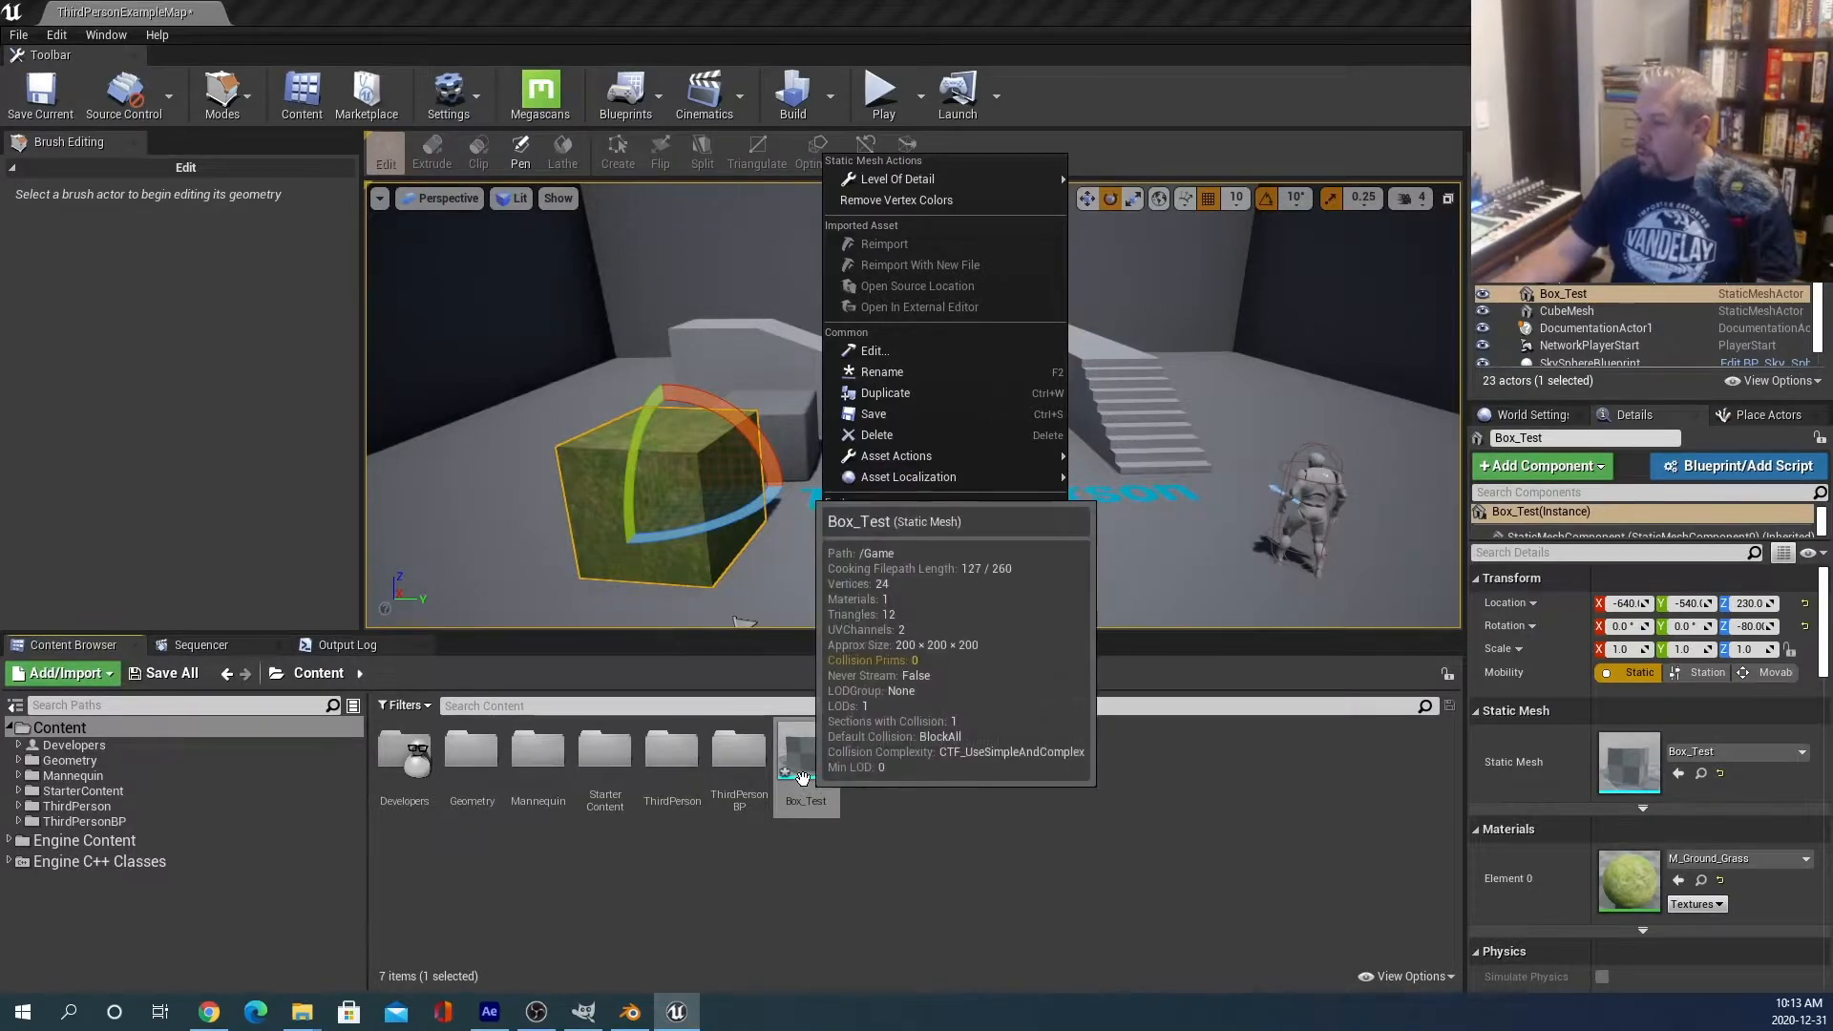
right_click(803, 775)
mouse_move(957, 474)
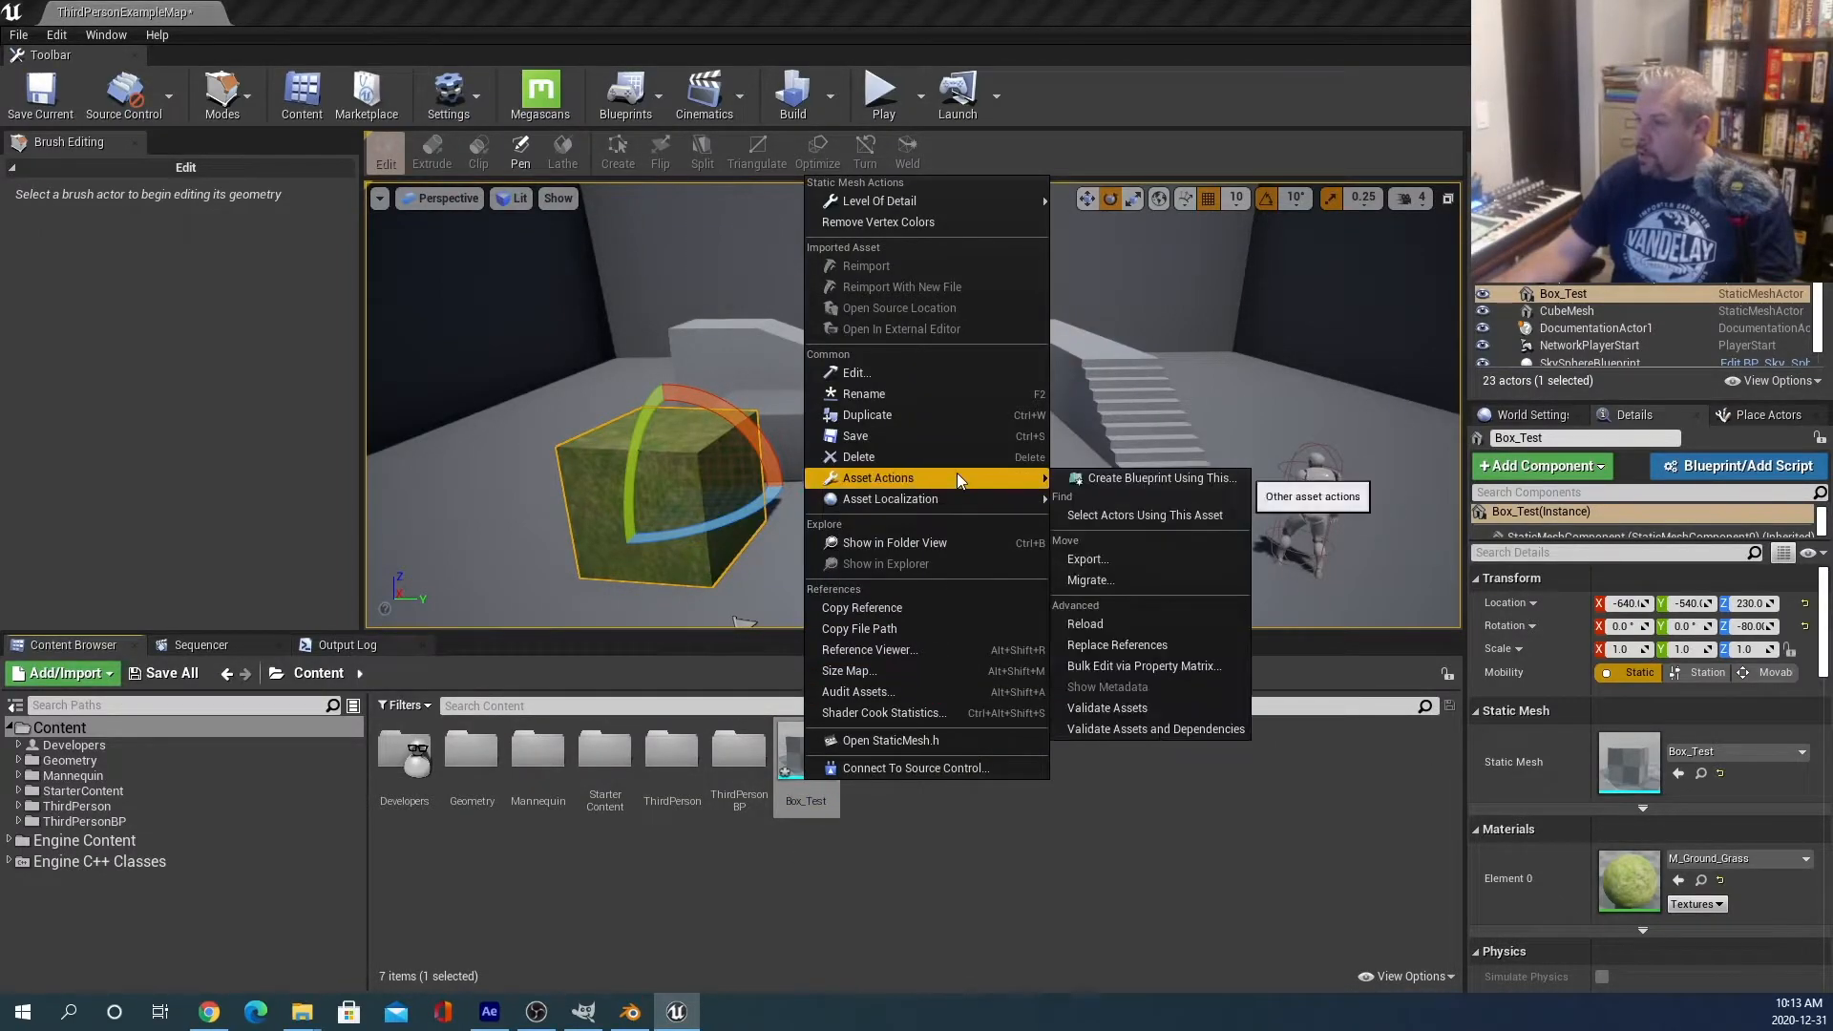
left_click(1121, 558)
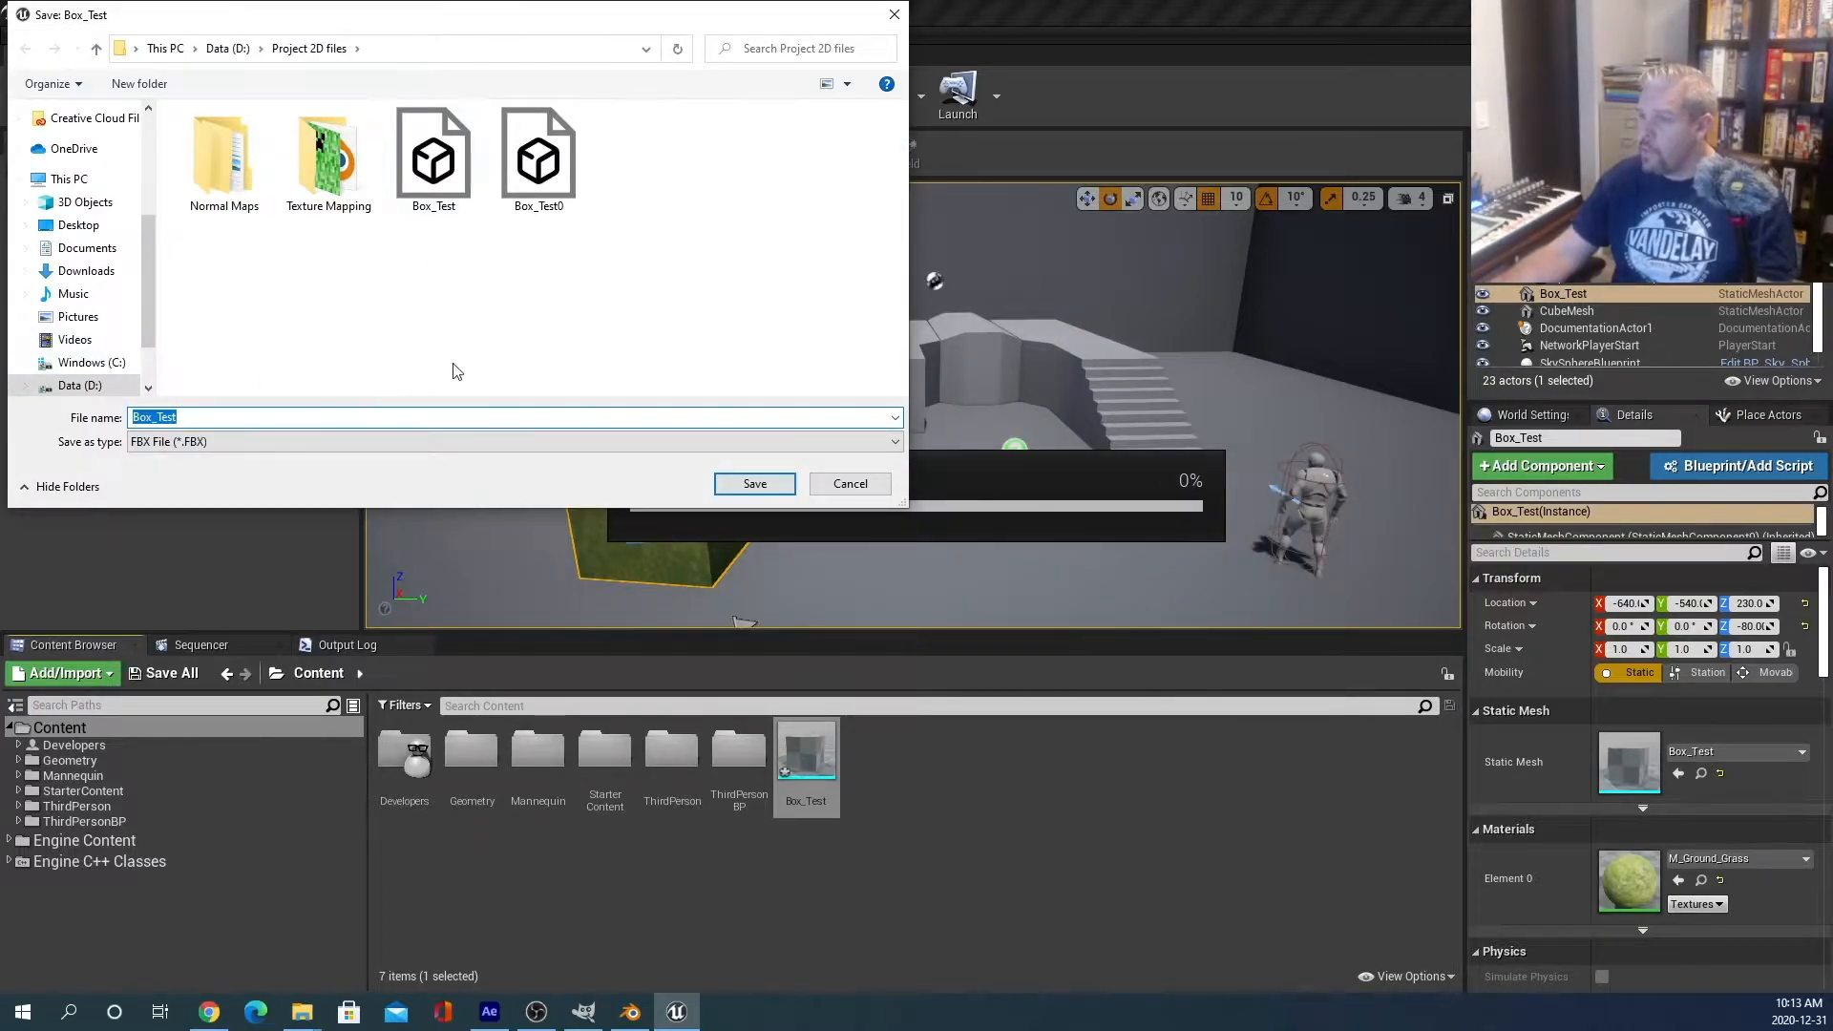
left_click(762, 487)
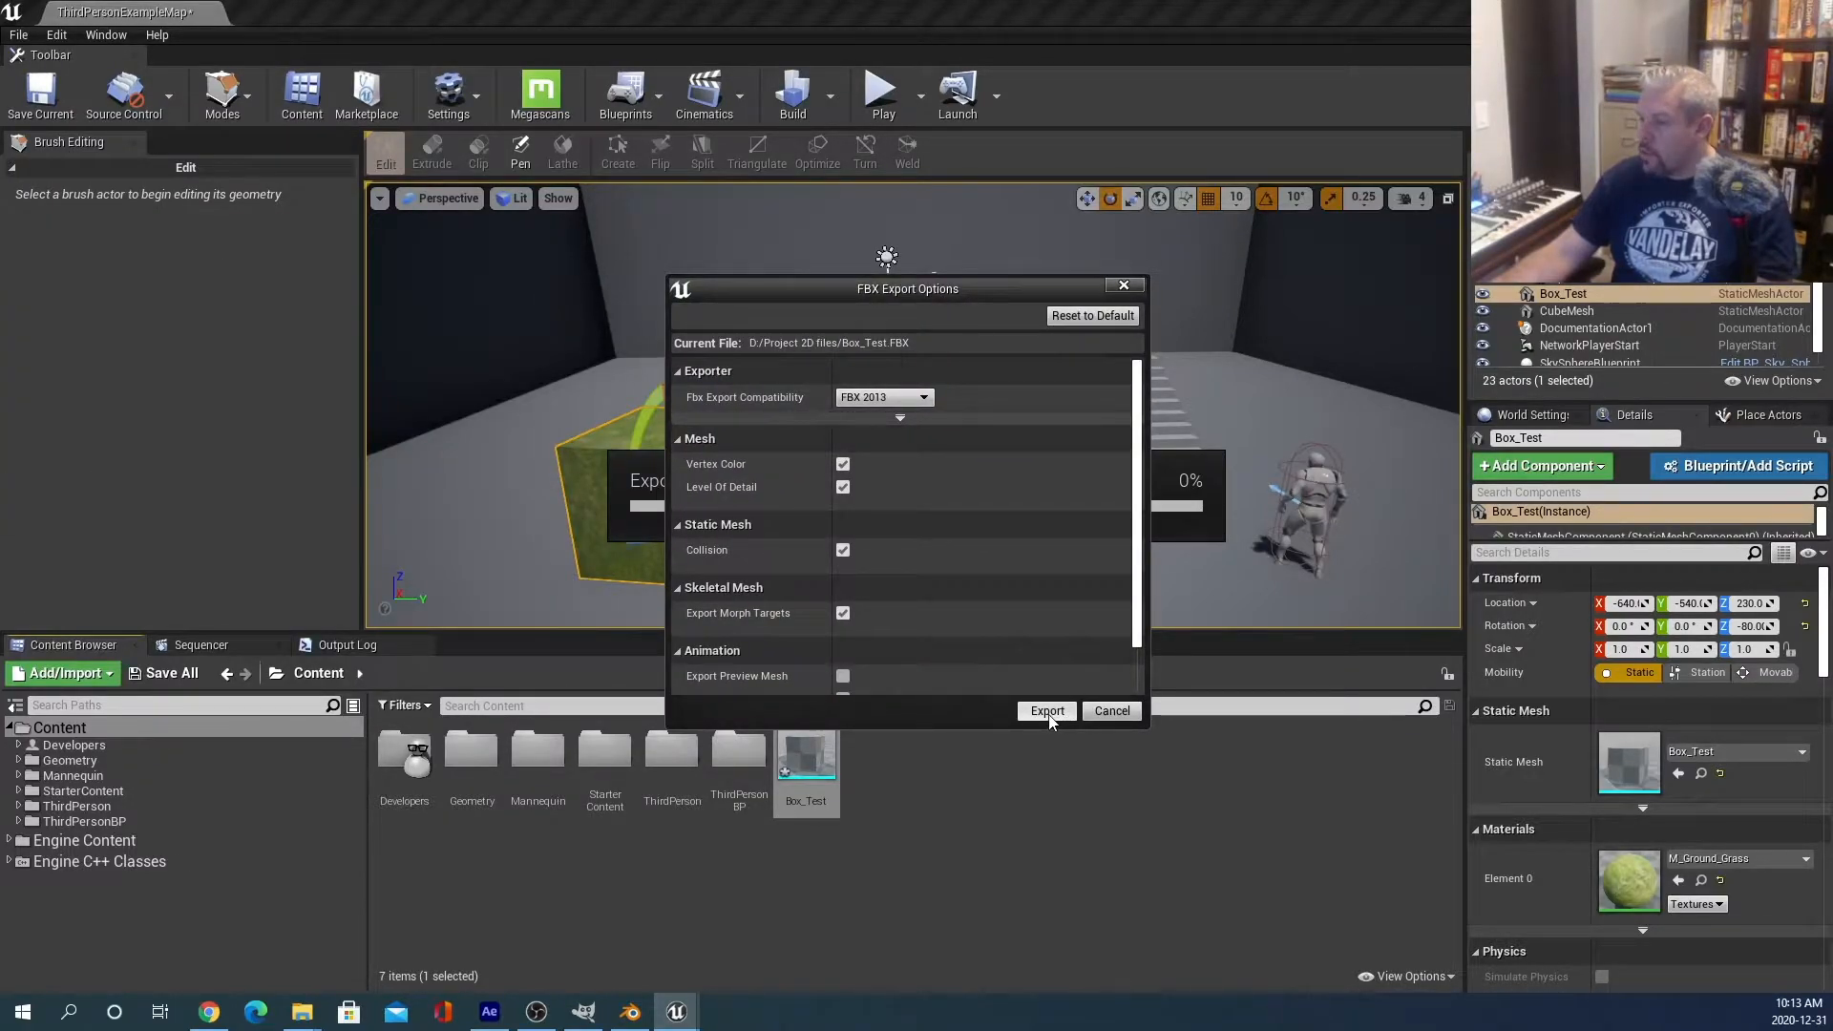
left_click(1047, 712)
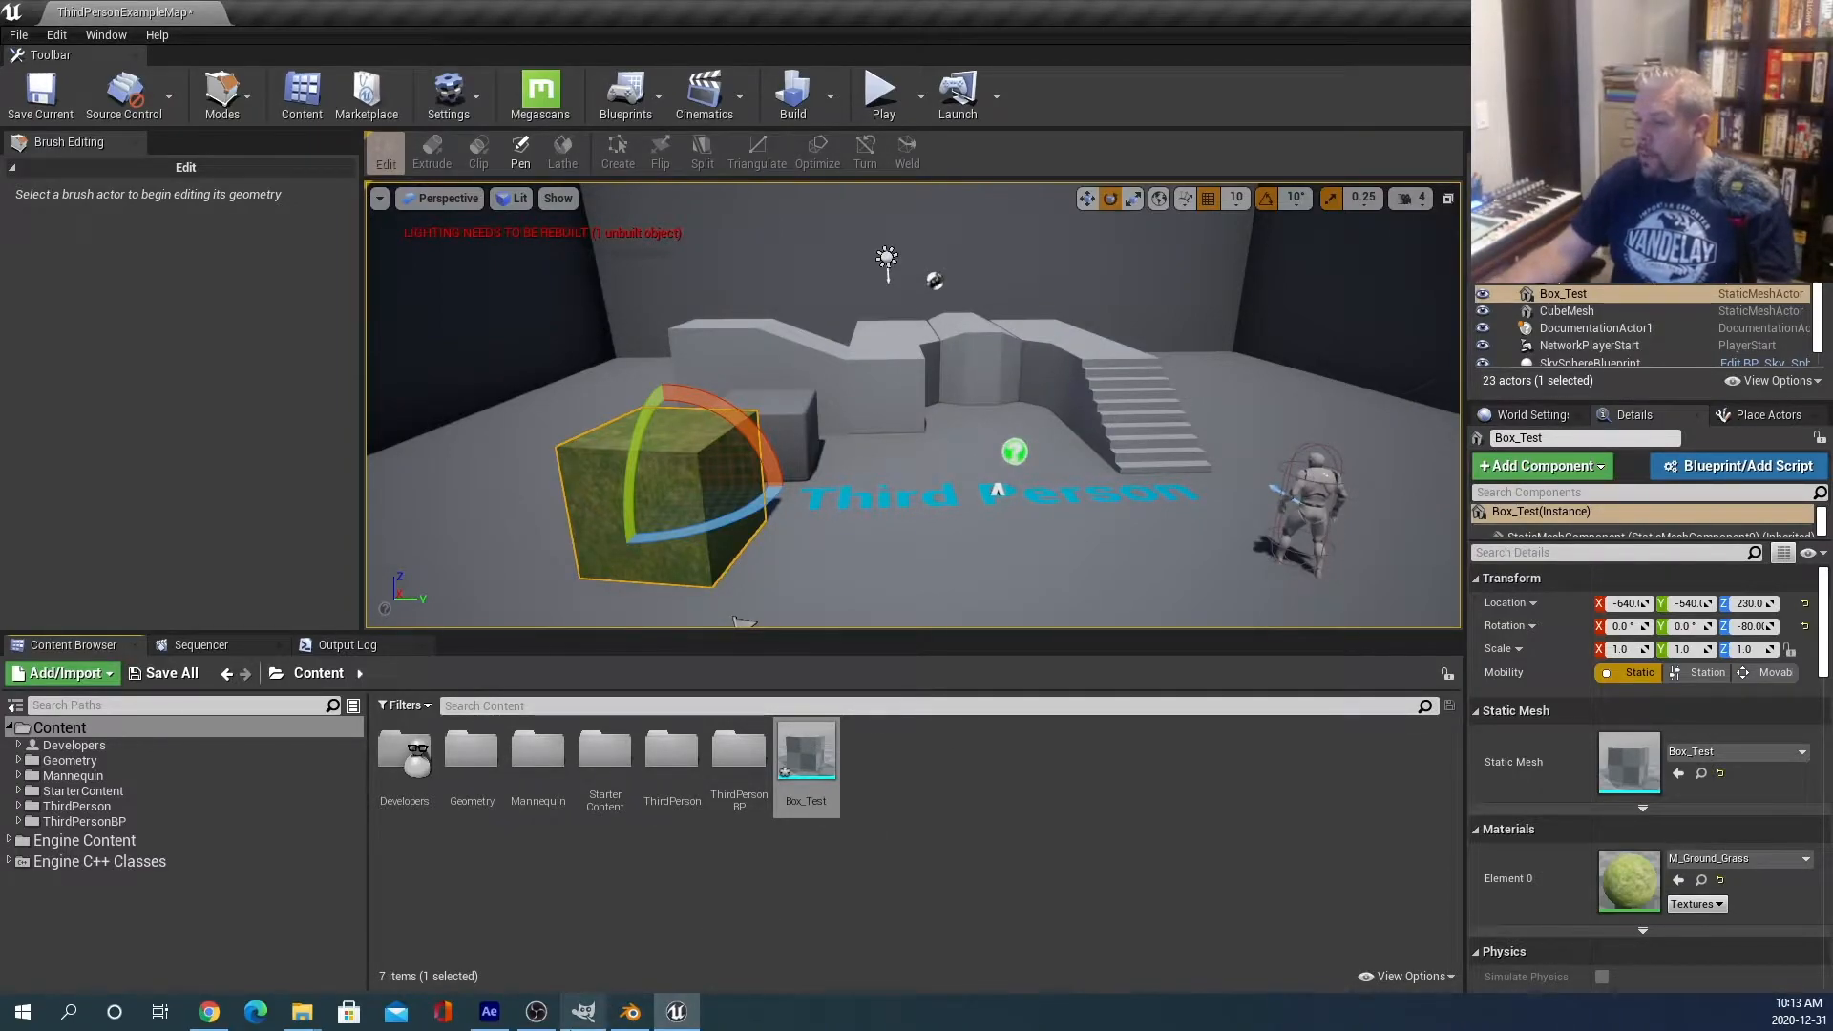
Switch to GIMP and open the exported T_Ground_Grass_D.TGA image.
left_click(582, 1014)
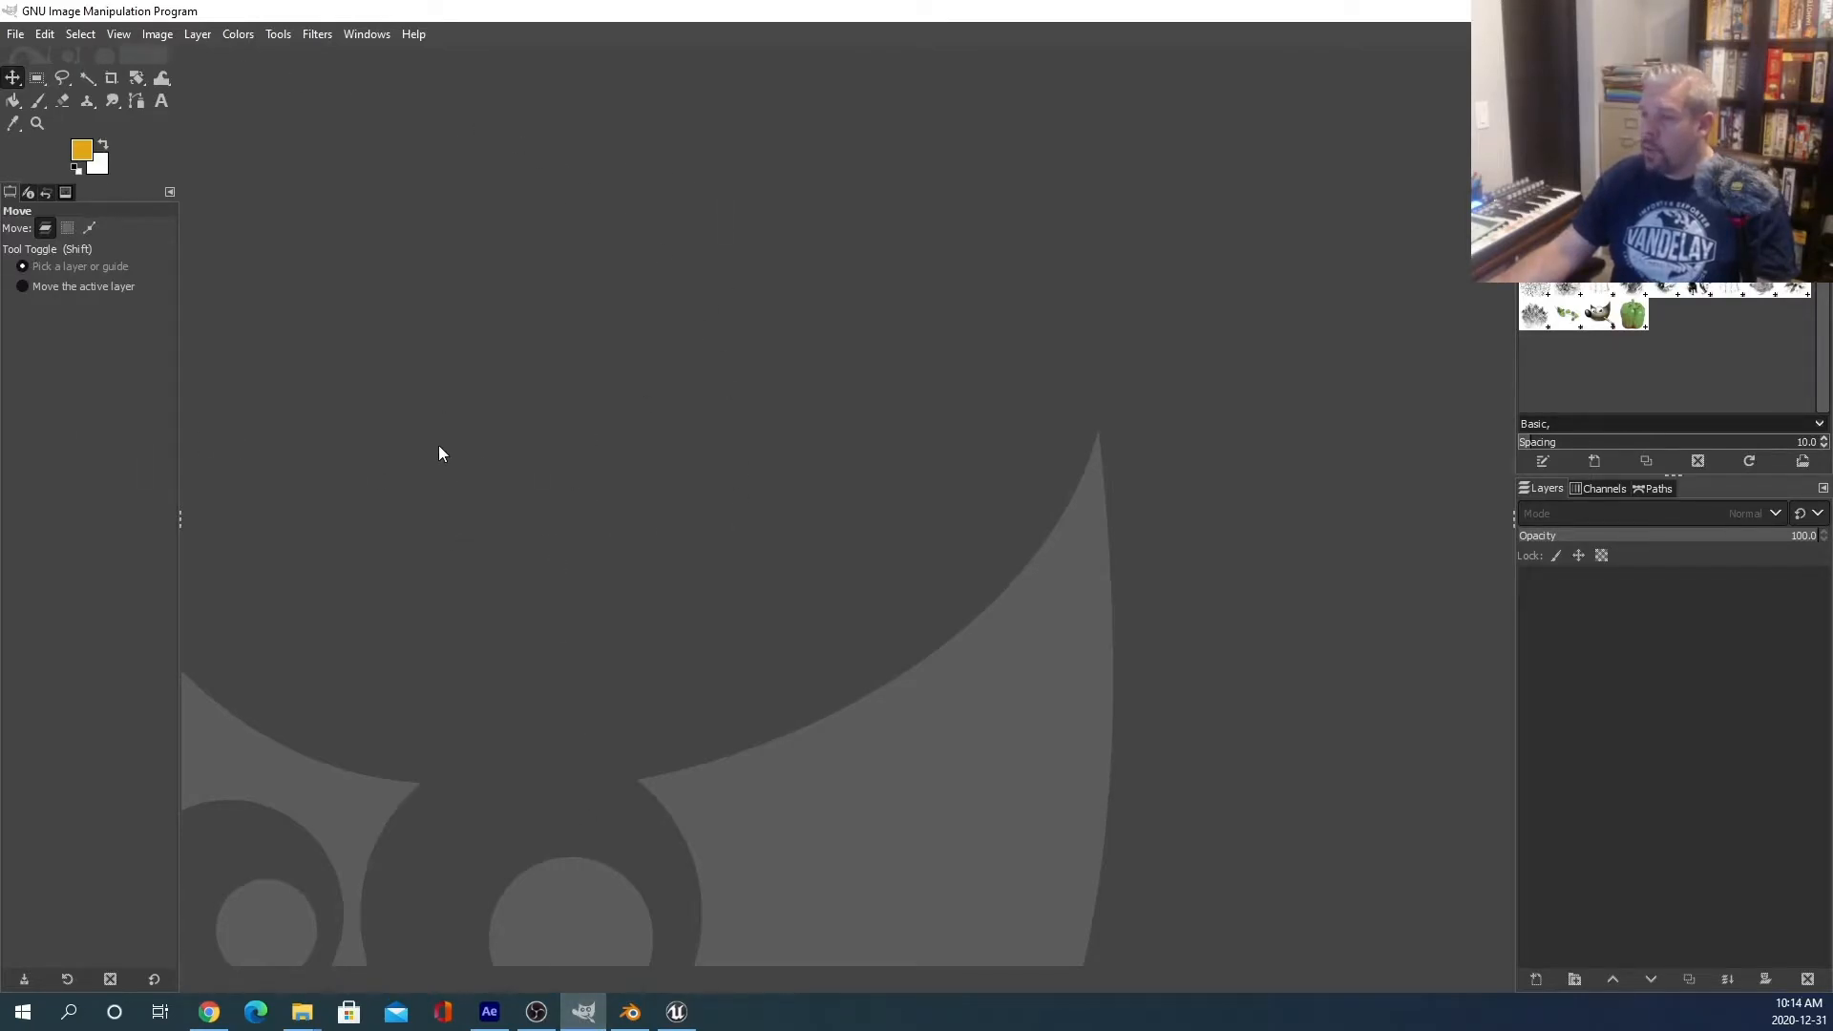
left_click(17, 34)
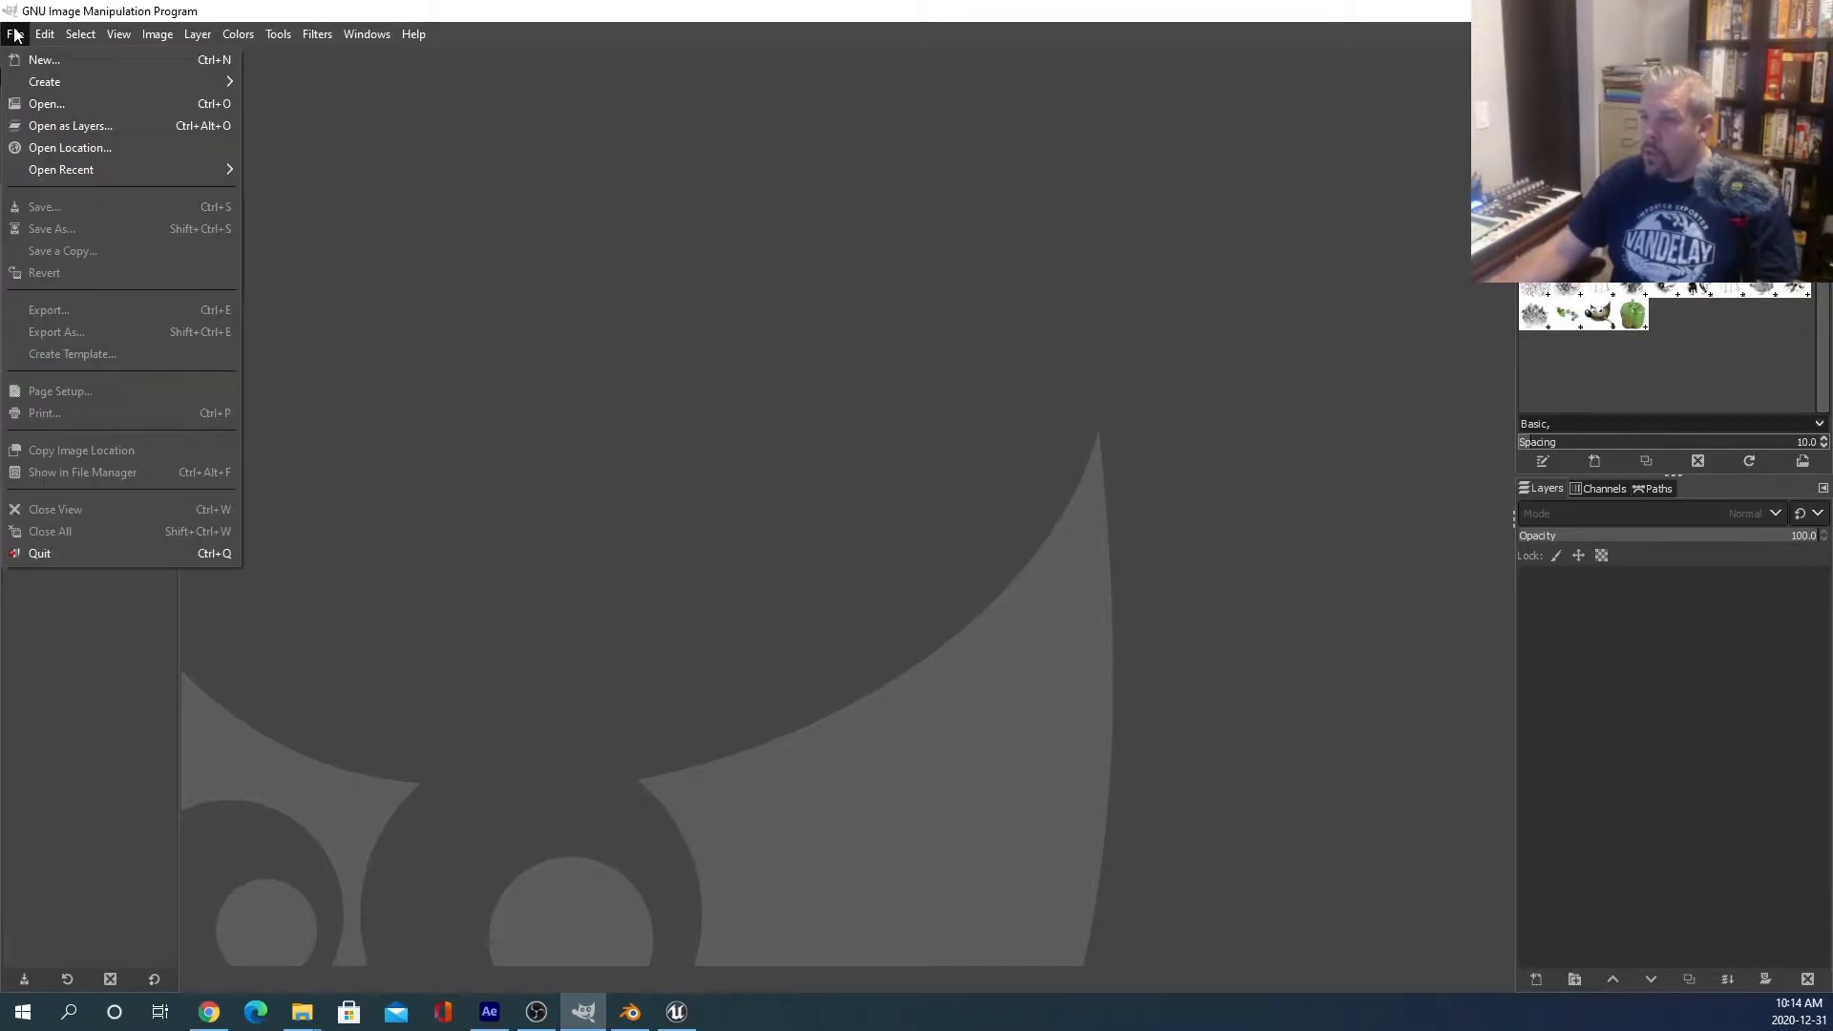
left_click(82, 105)
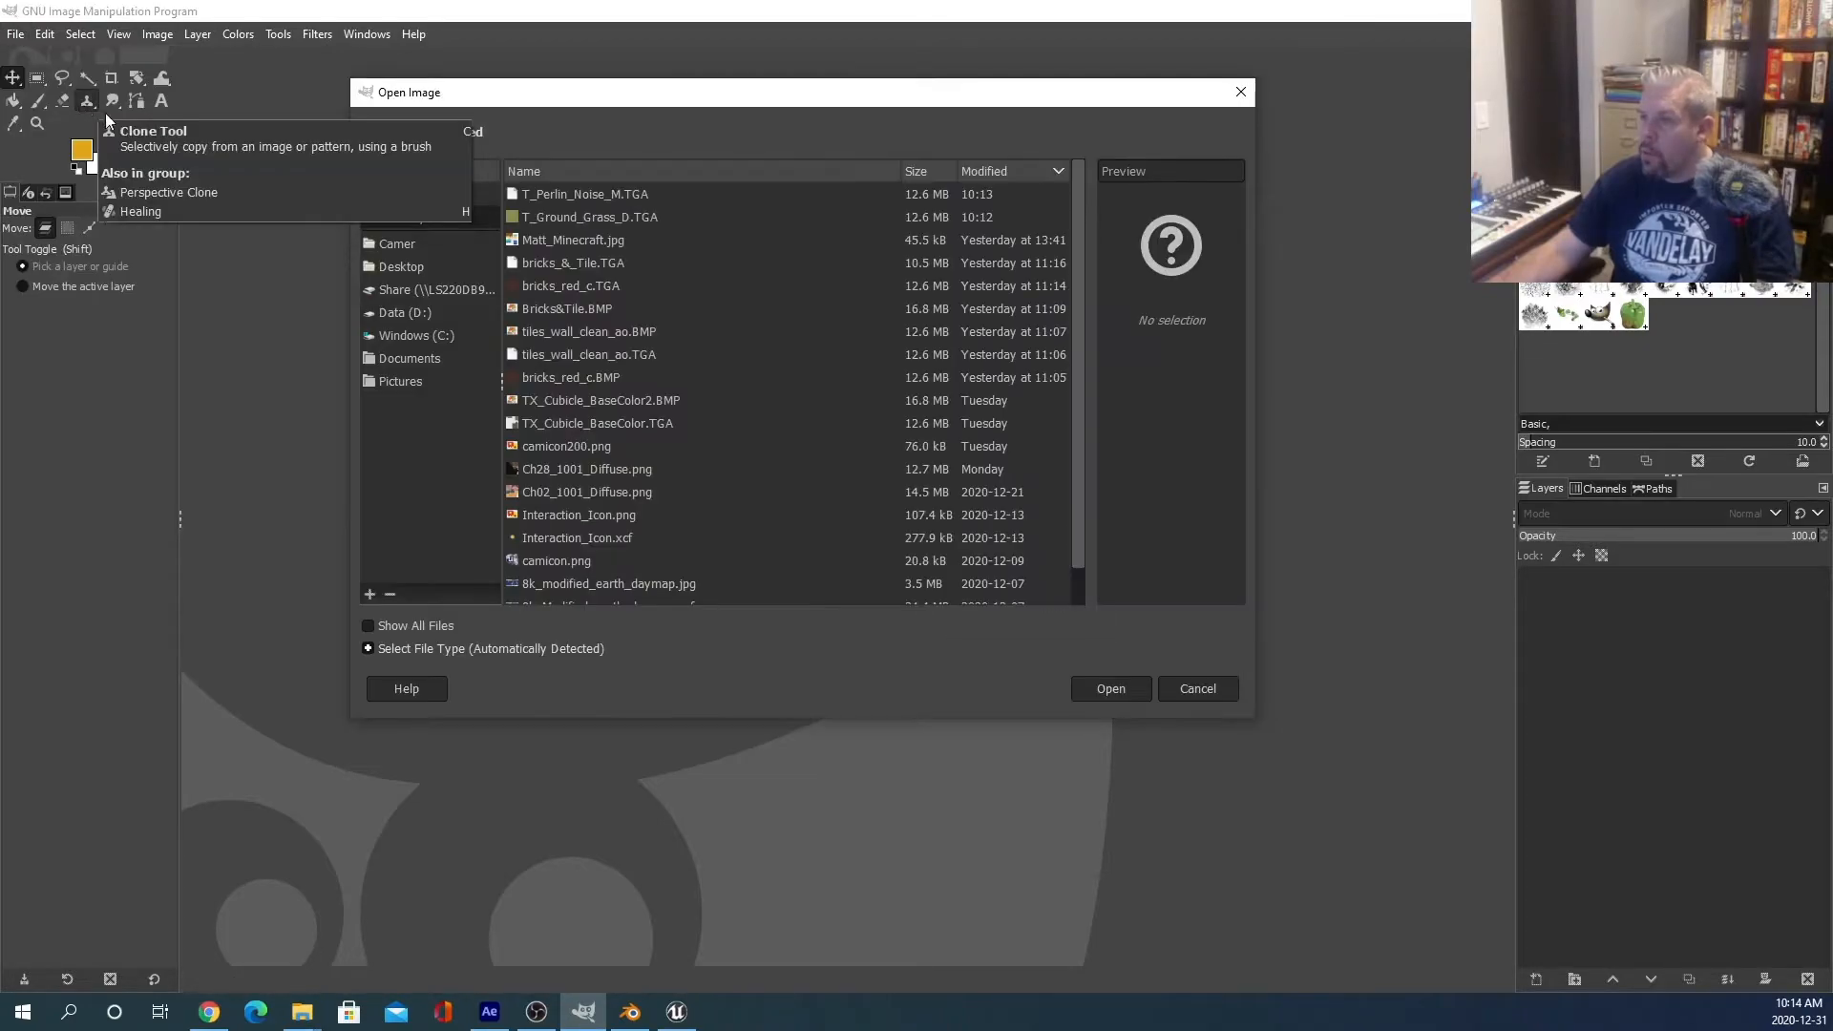
left_click(609, 219)
left_click(1105, 693)
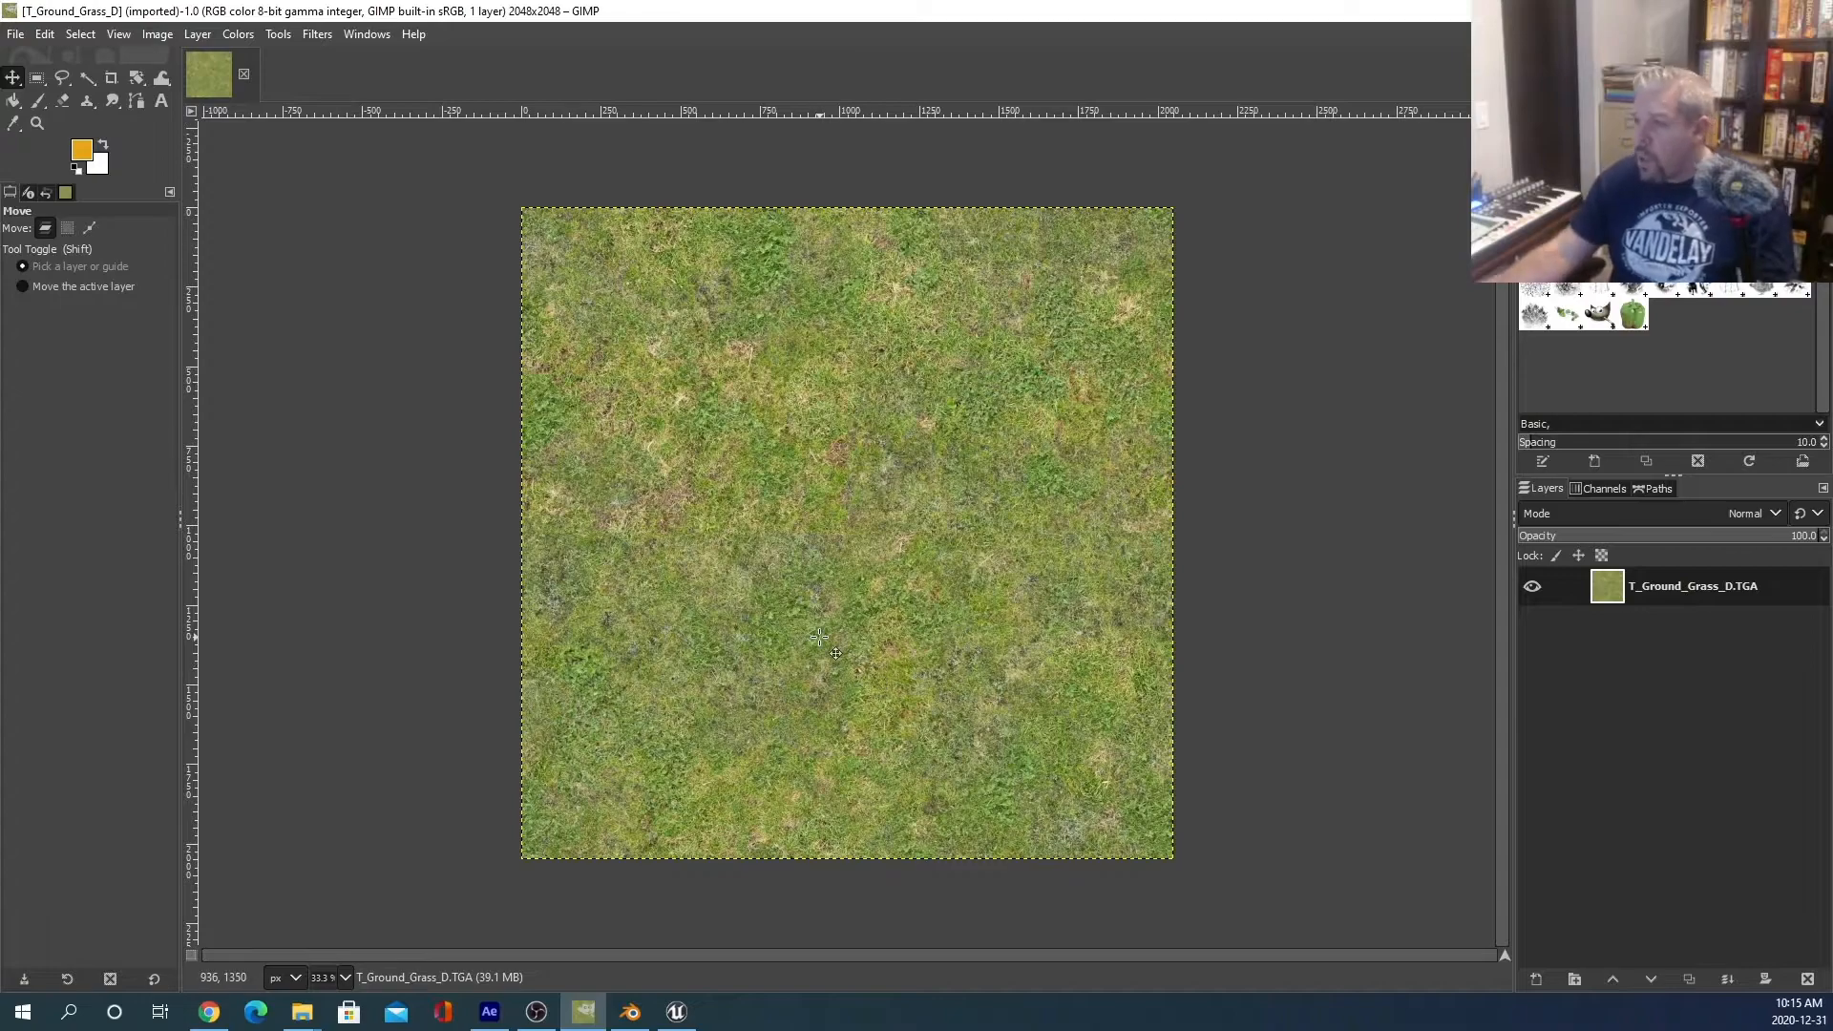
Add T_Perlin_Noise_M.TGA as a layer above the grass and move it right and slightly down to uncover most of the grass.
left_click(16, 35)
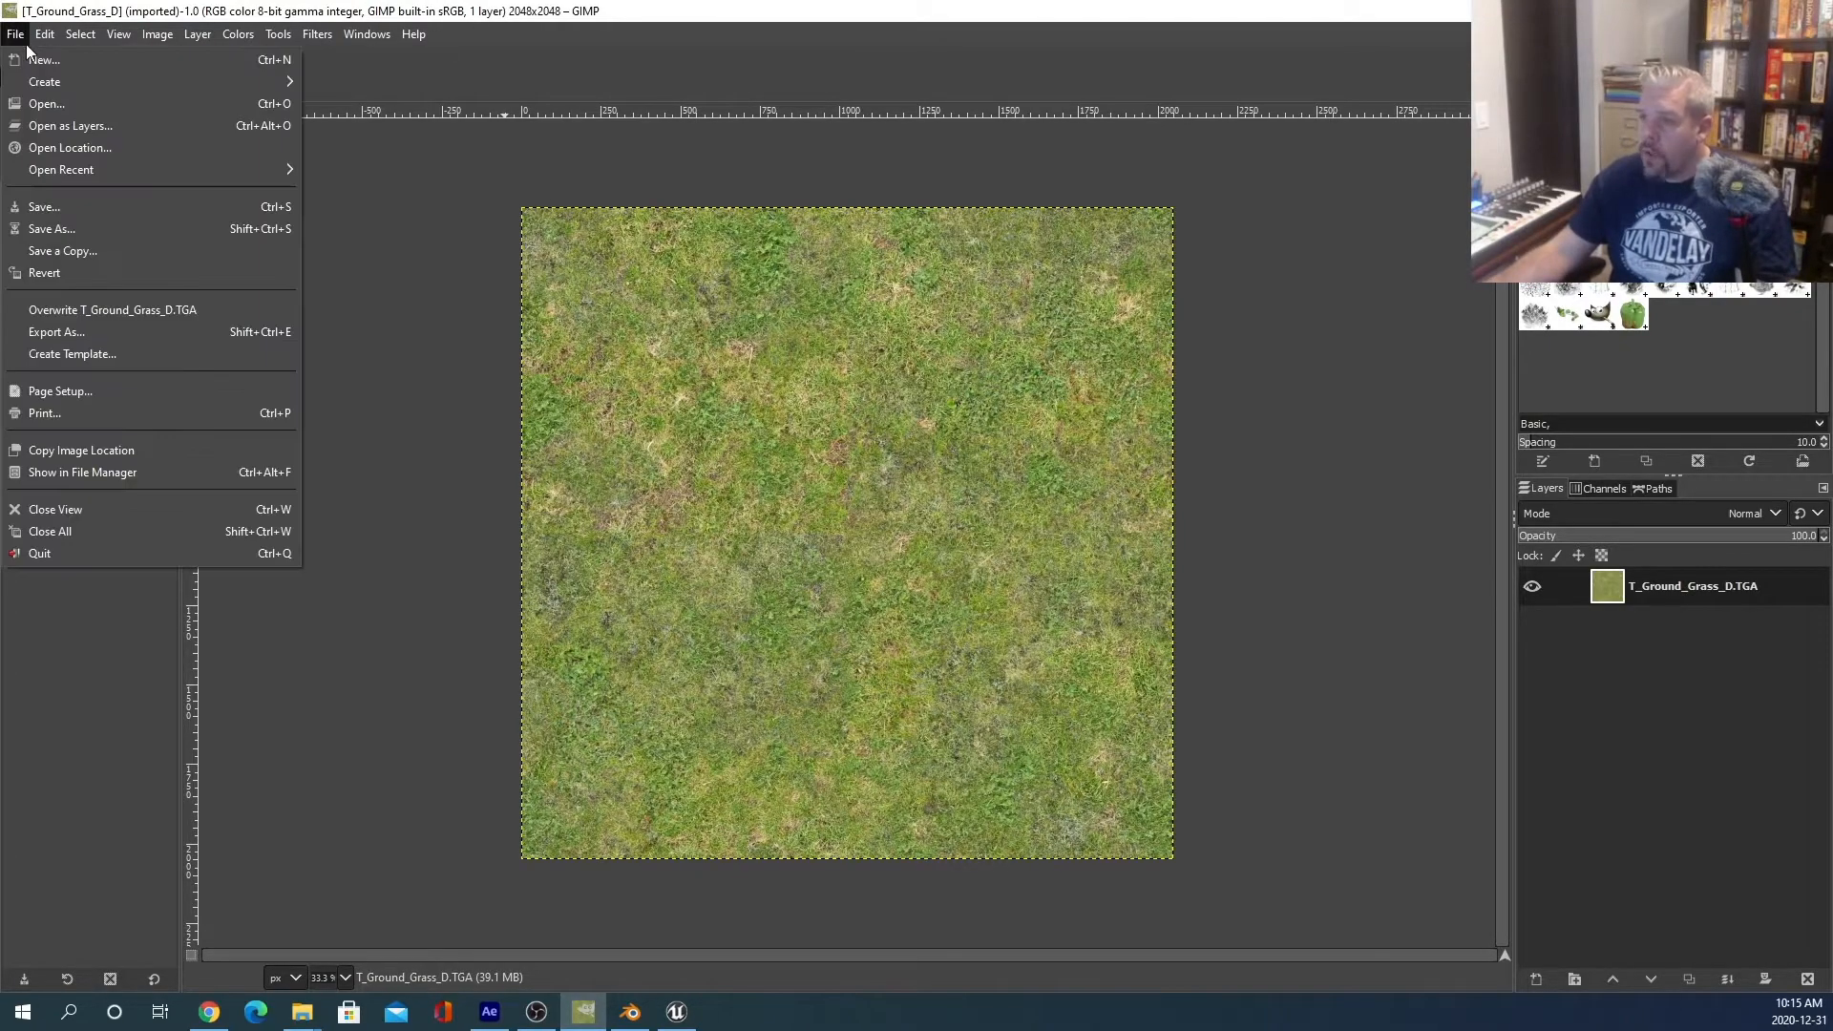
left_click(80, 126)
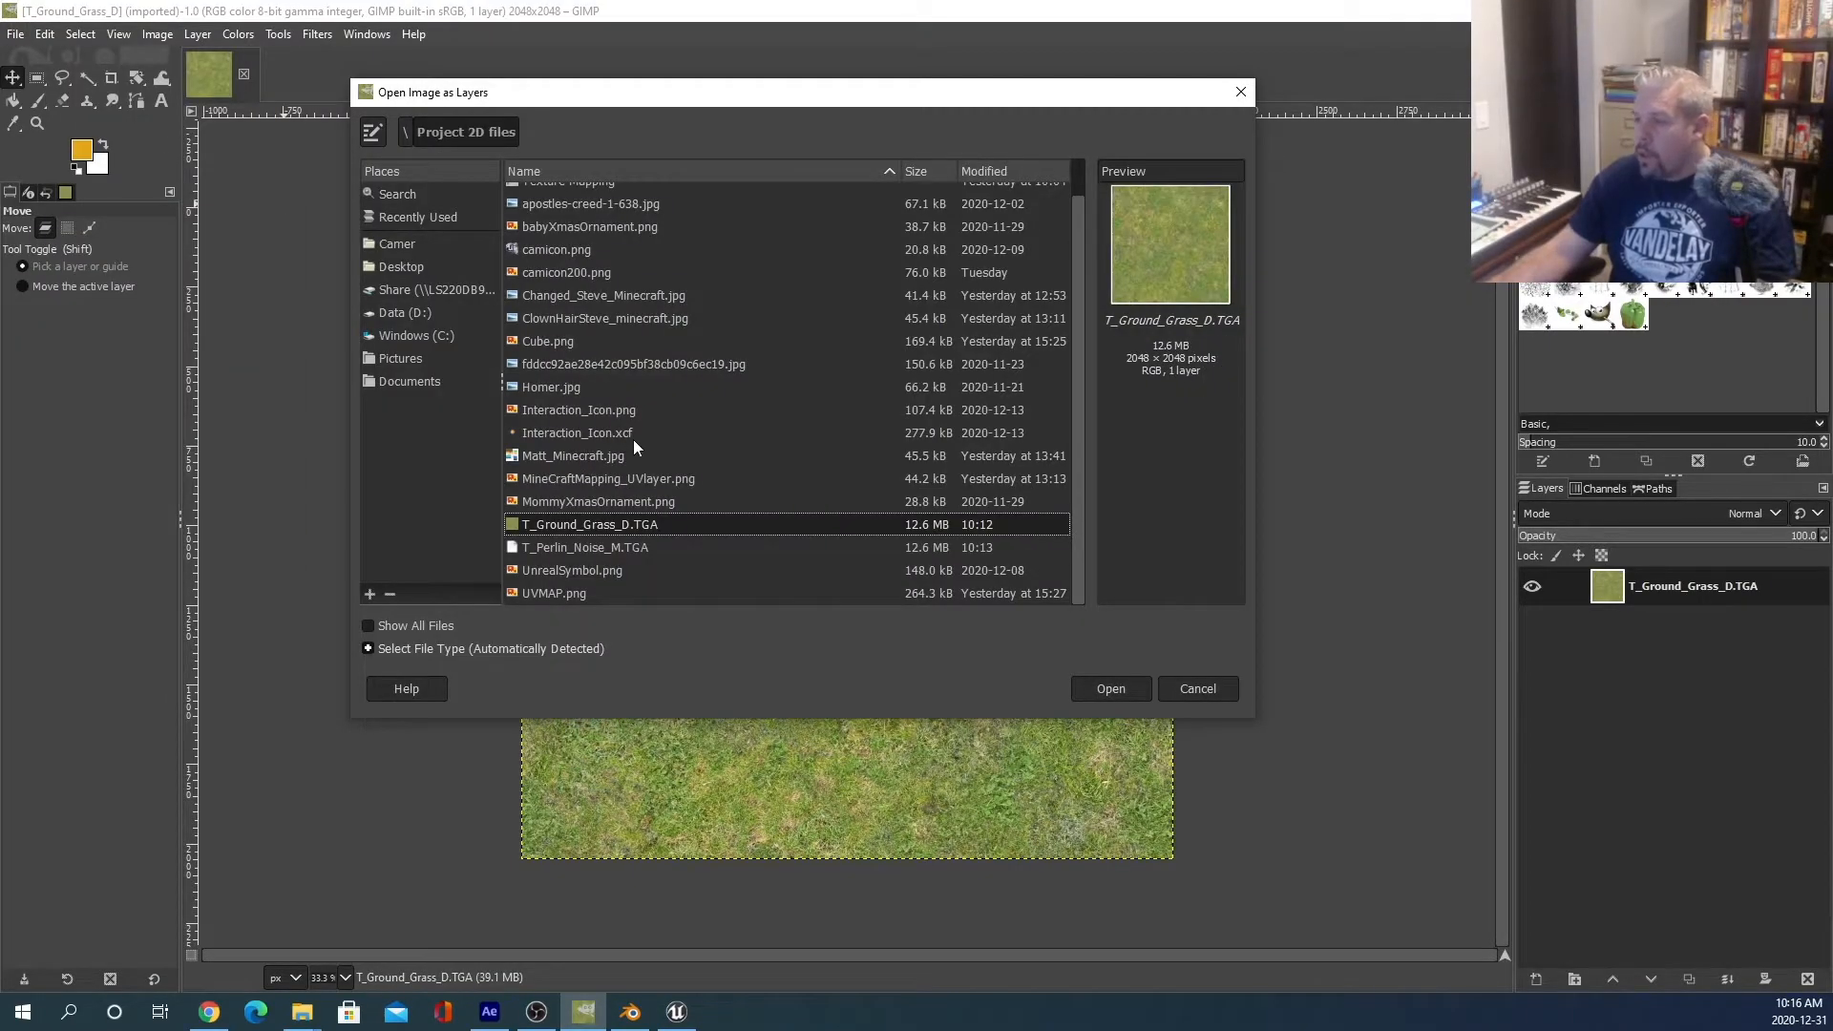
left_click(609, 550)
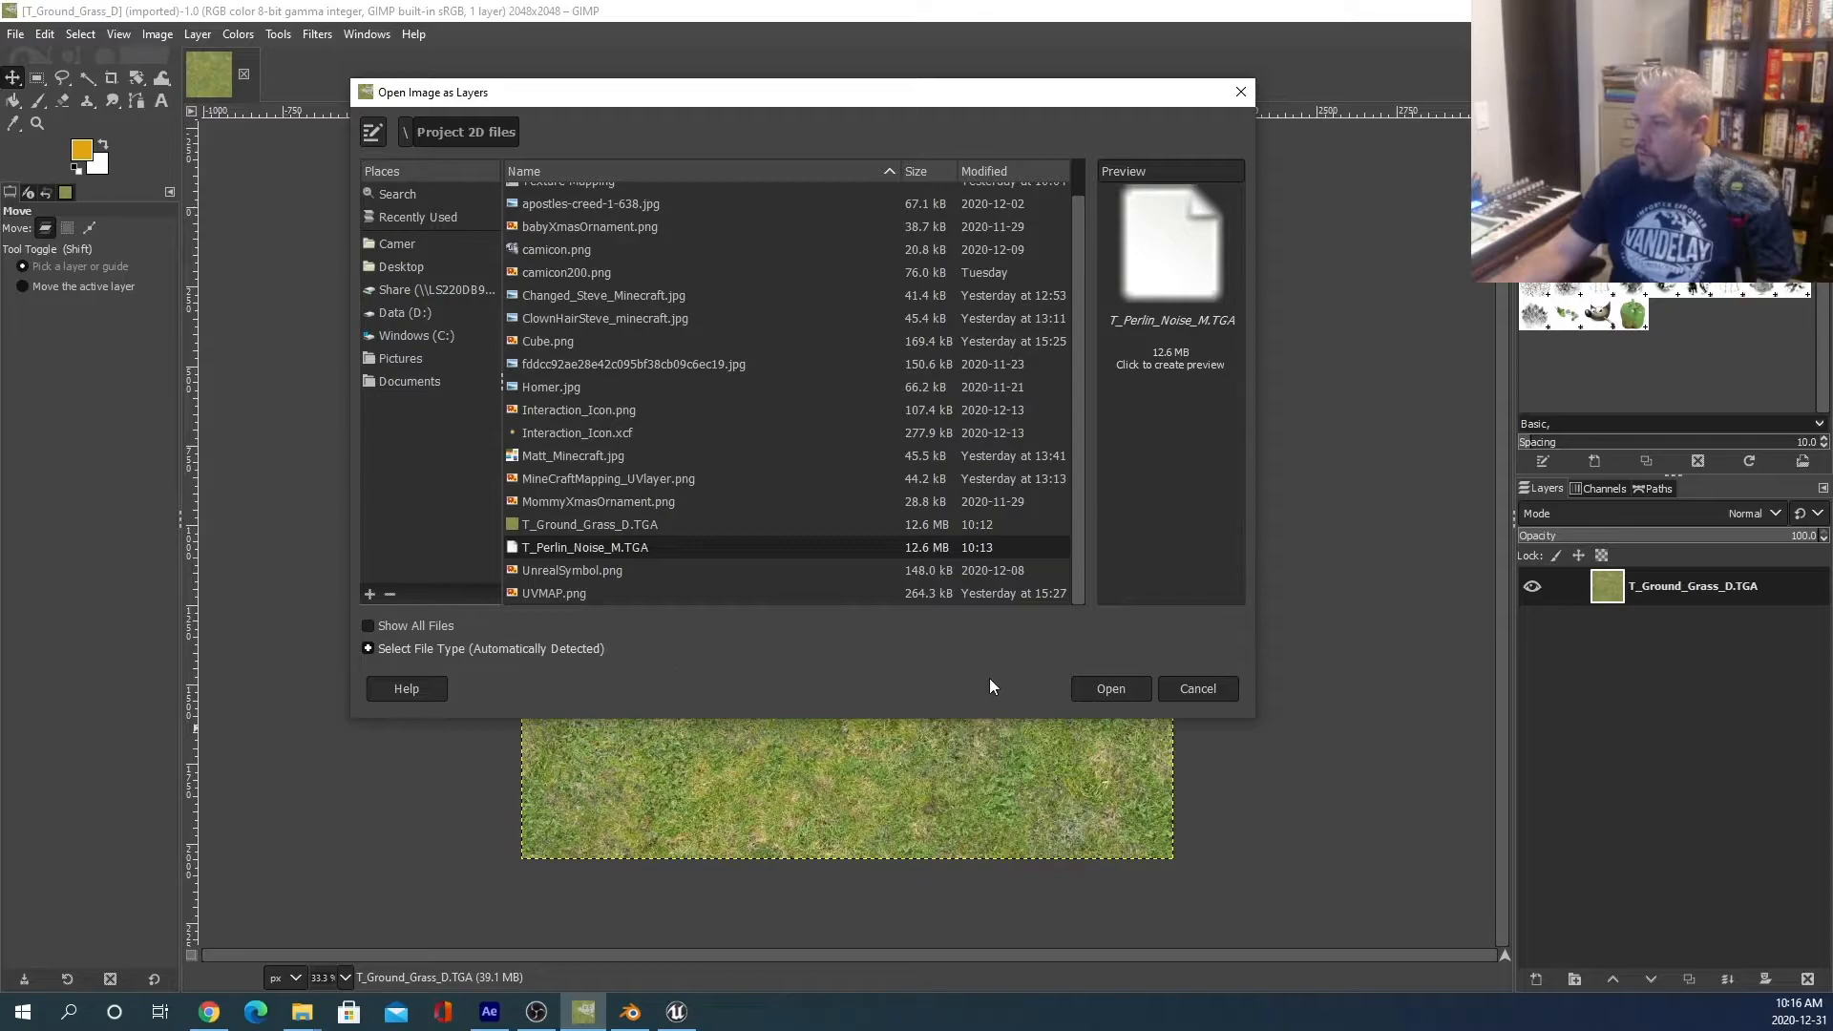
left_click(1105, 687)
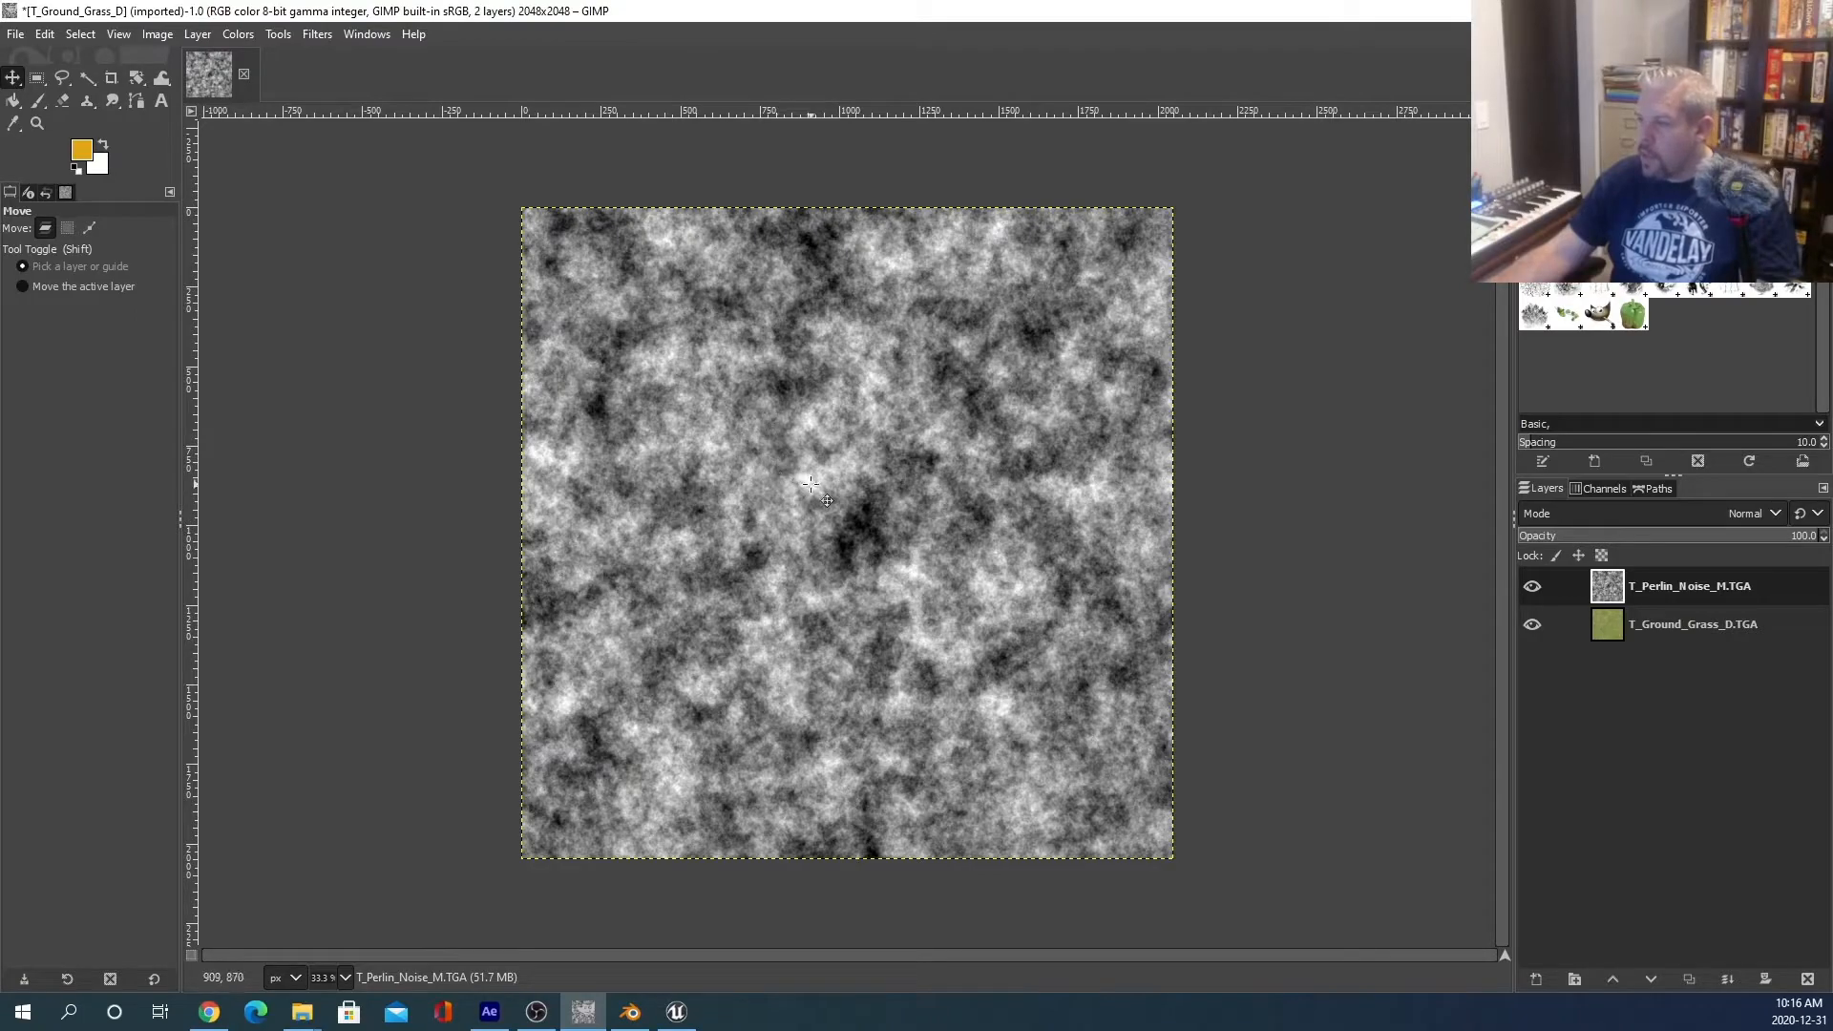
left_click_drag(809, 483, 1307, 583)
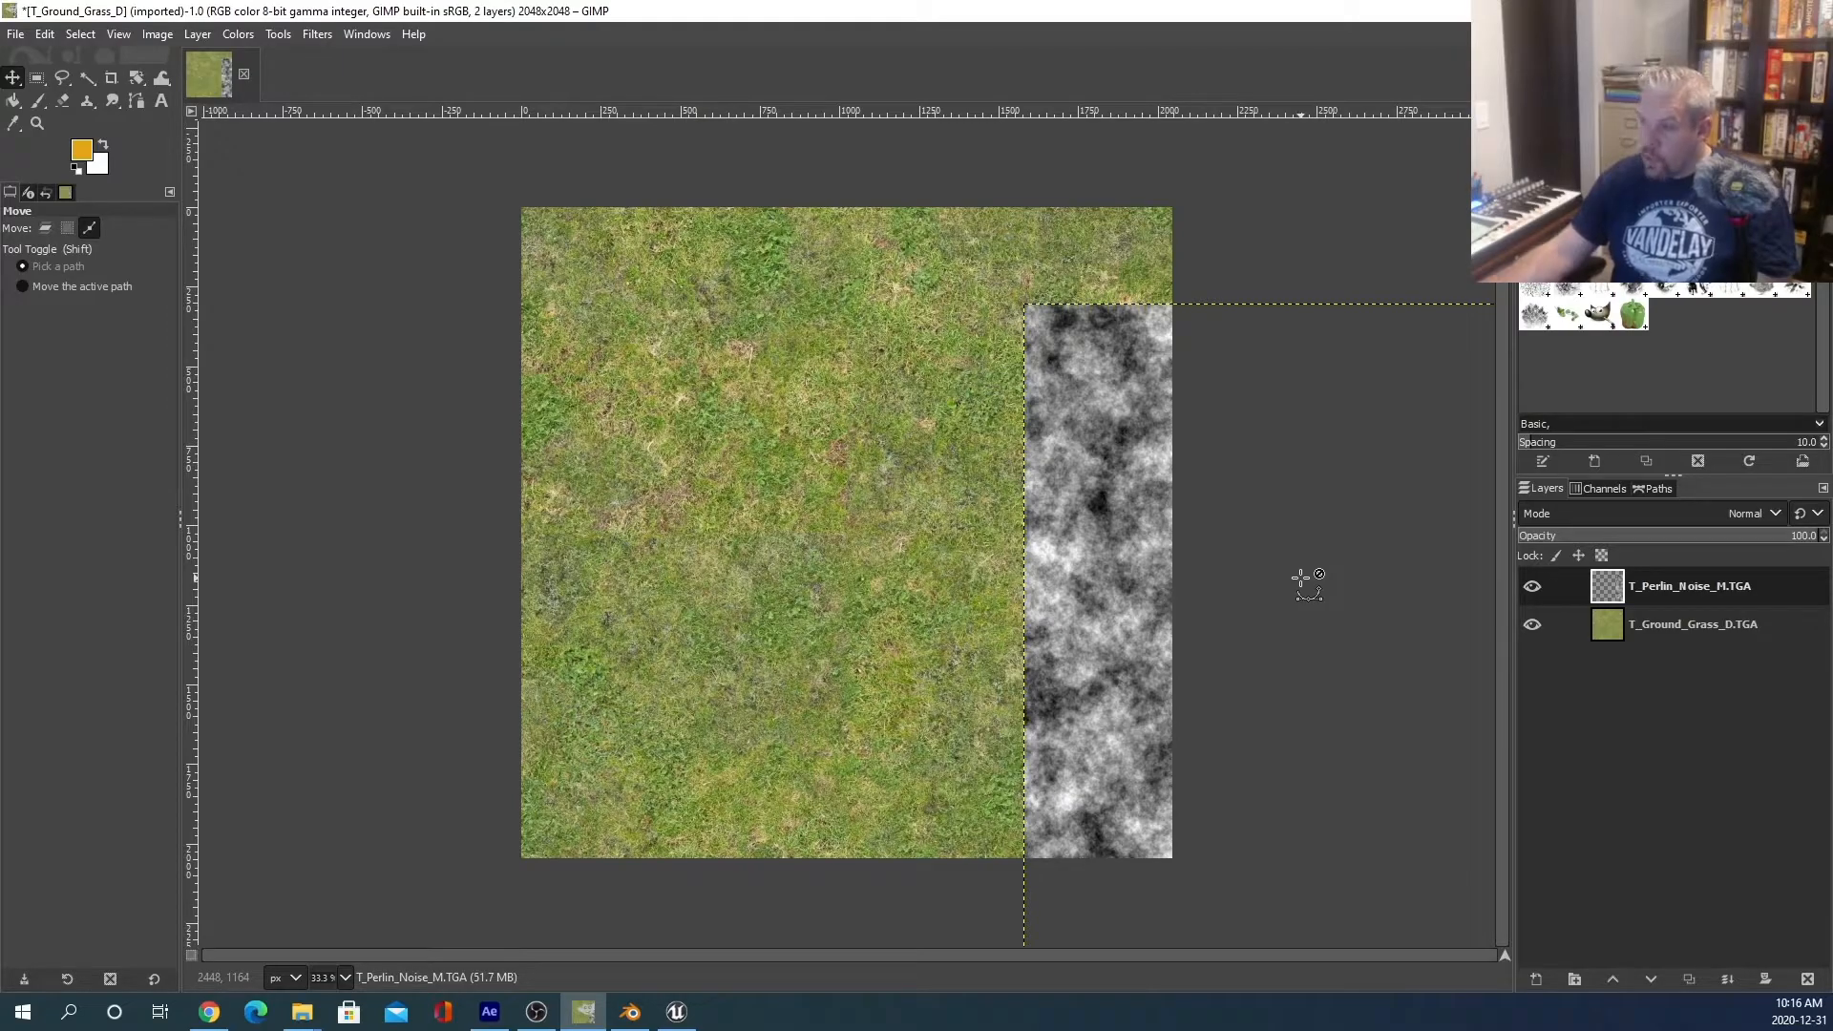
Undo the last move of the T_Perlin_Noise_M layer.
key("ctrl+z")
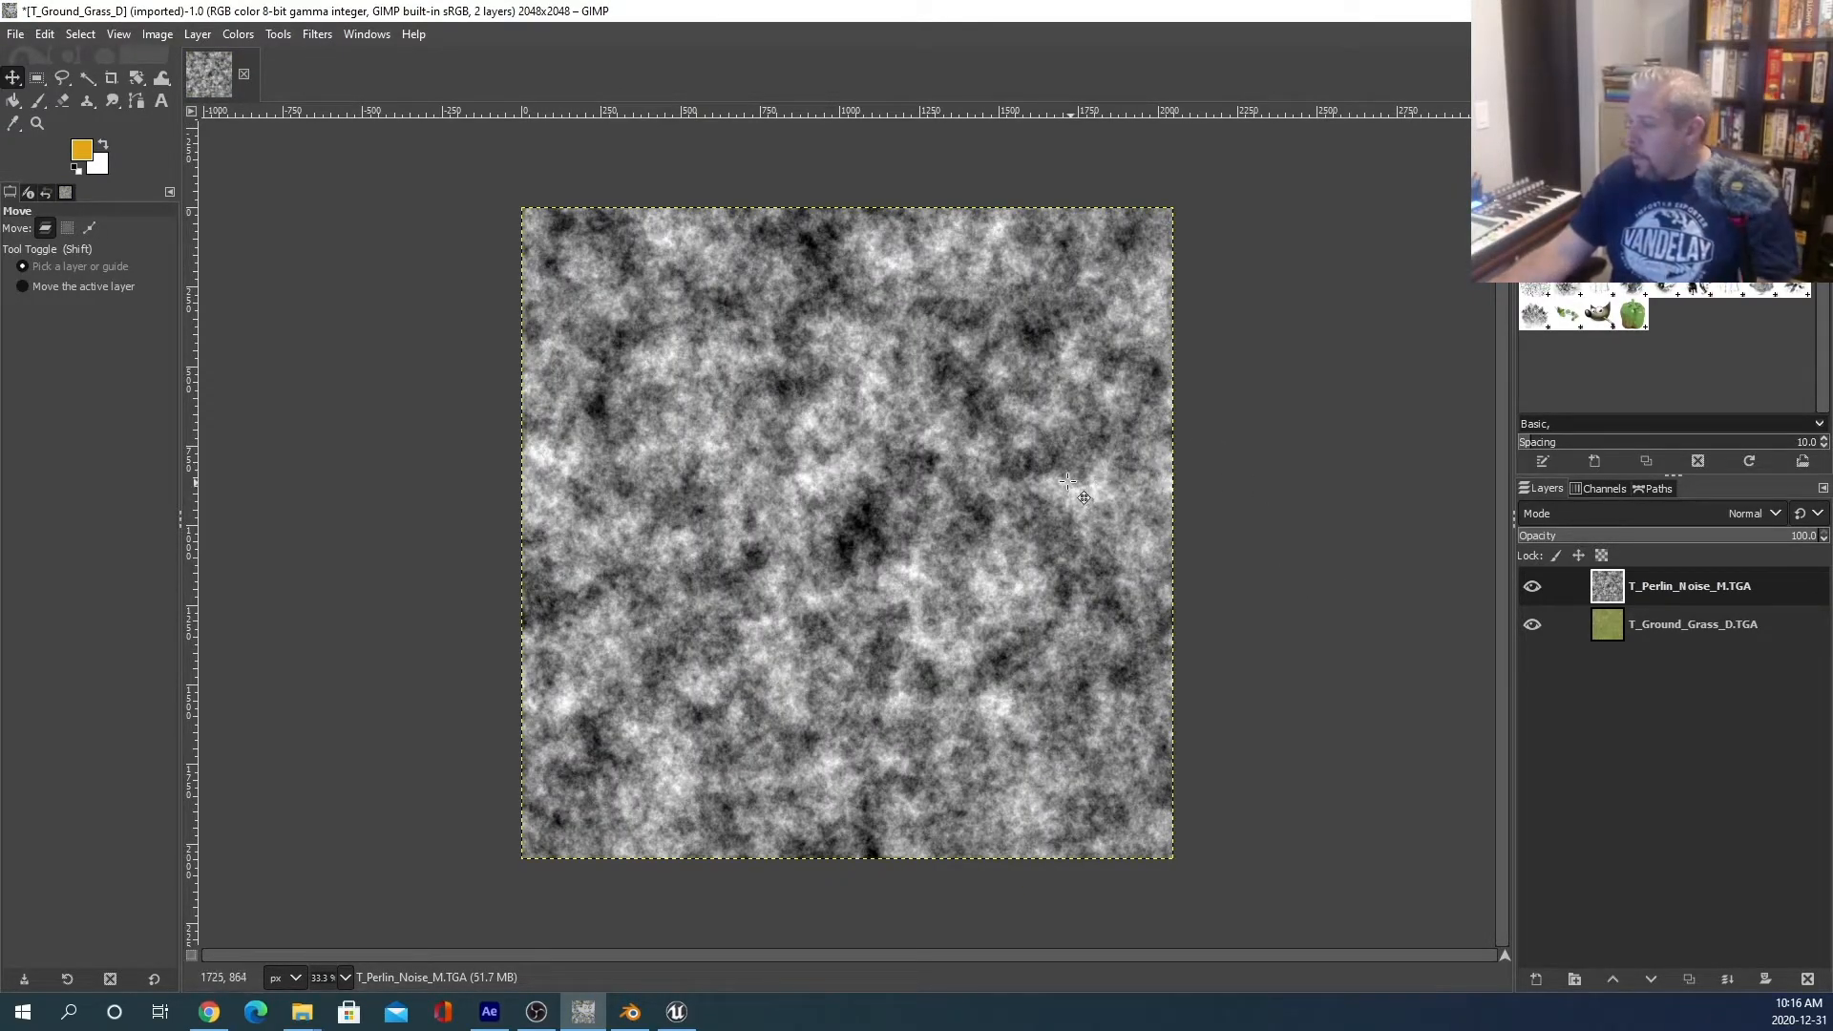
Reorder the grass layer above the noise layer, and return it beneath the noise.
left_click(1657, 623)
left_click_drag(1677, 635, 1673, 577)
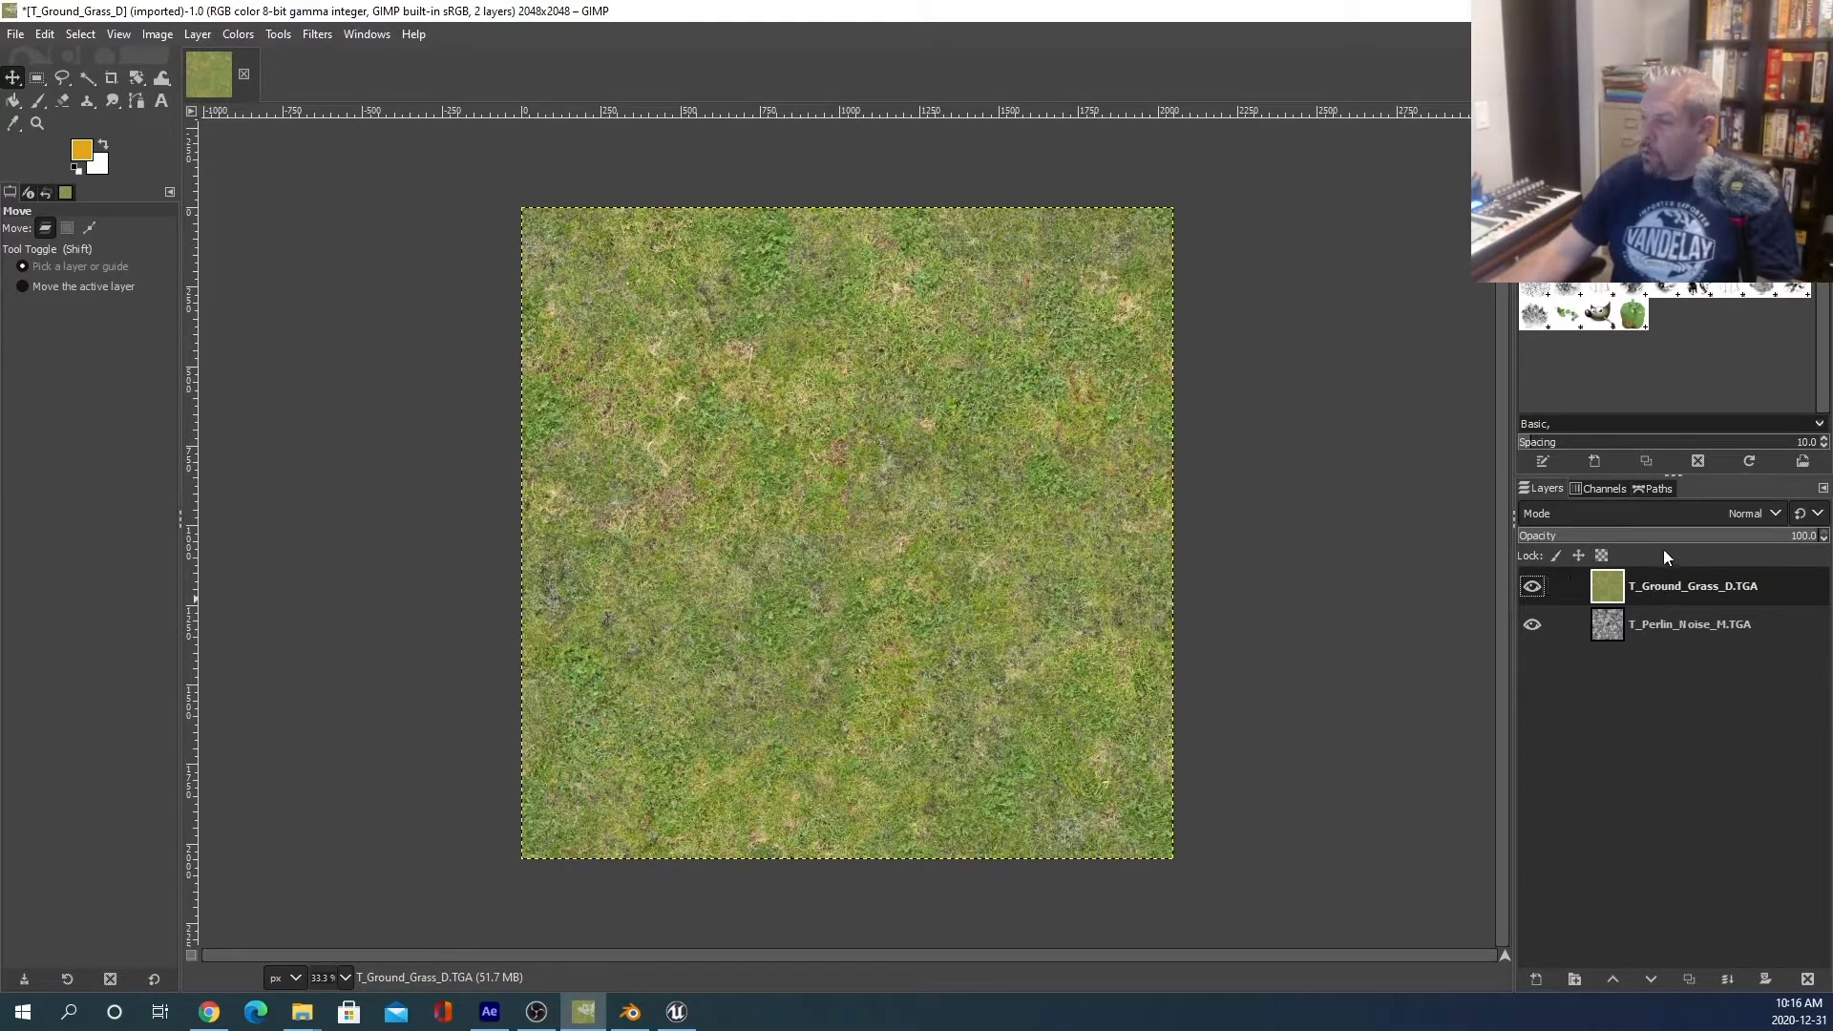
left_click_drag(1664, 583, 1676, 661)
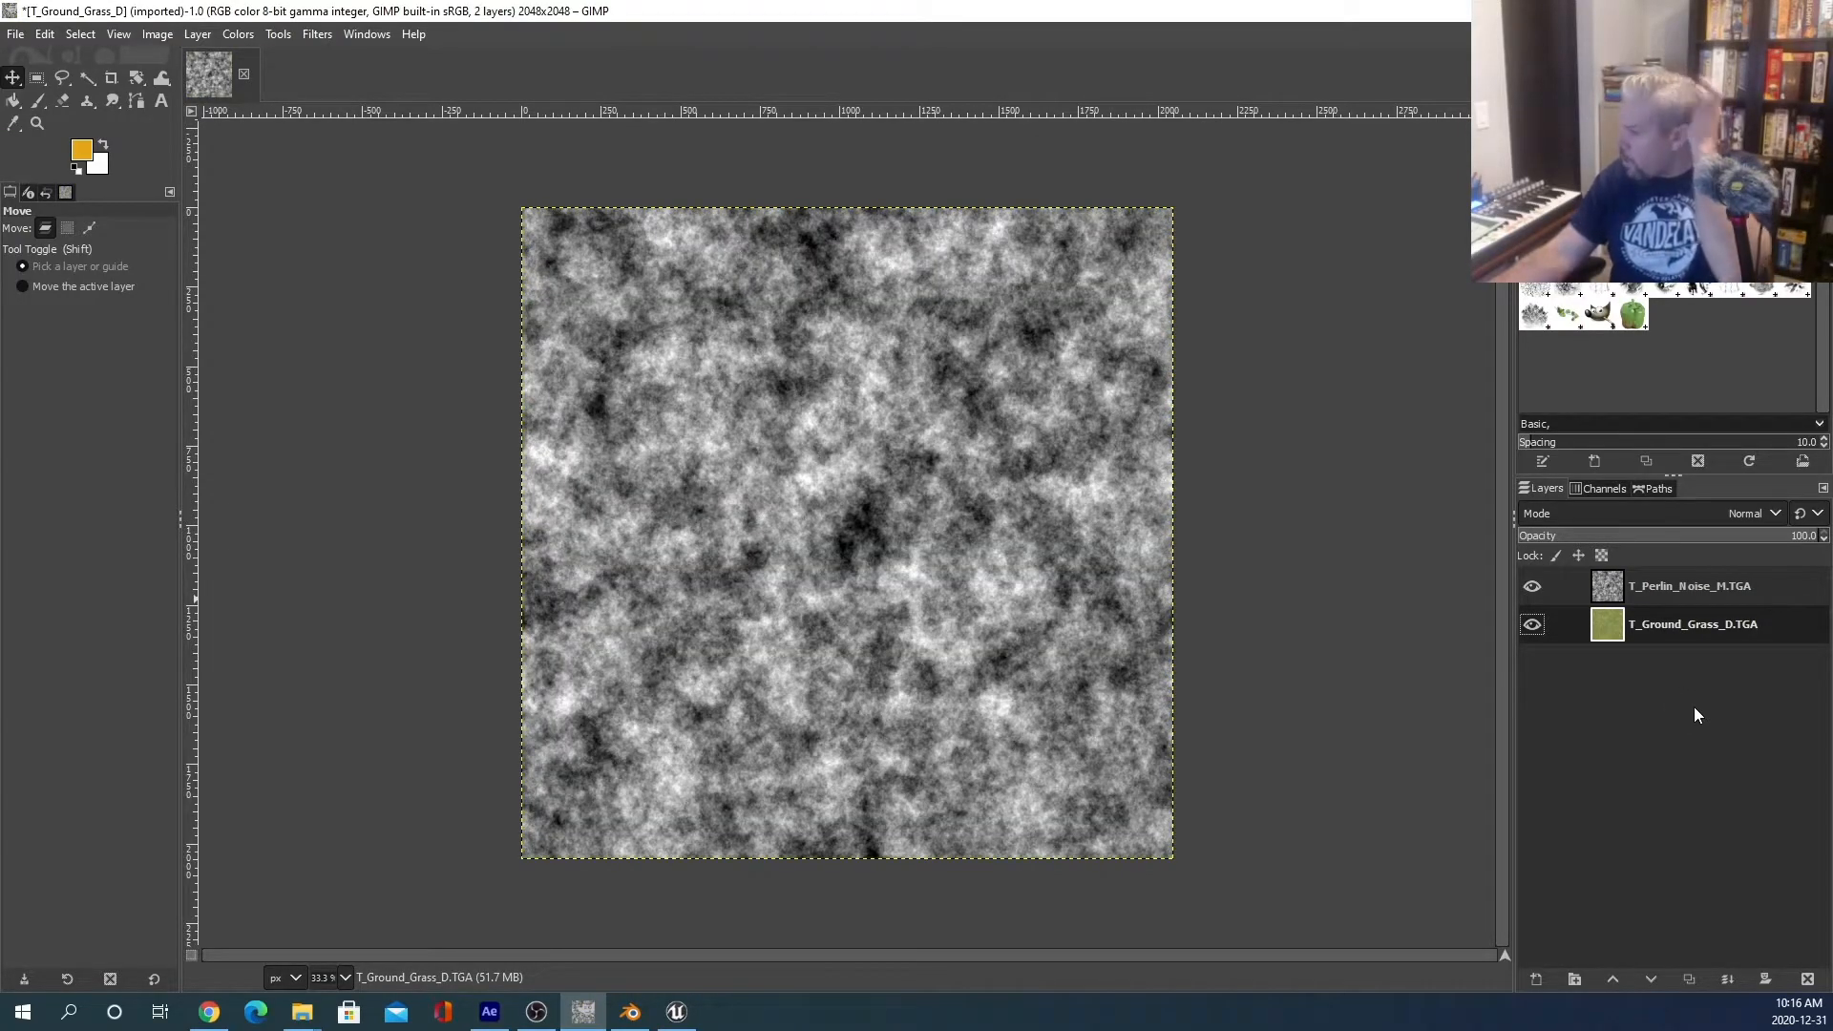
Scale the T_Perlin_Noise_M layer to a width of 1024 px, keeping its proportions linked and cubic interpolation.
left_click(1675, 592)
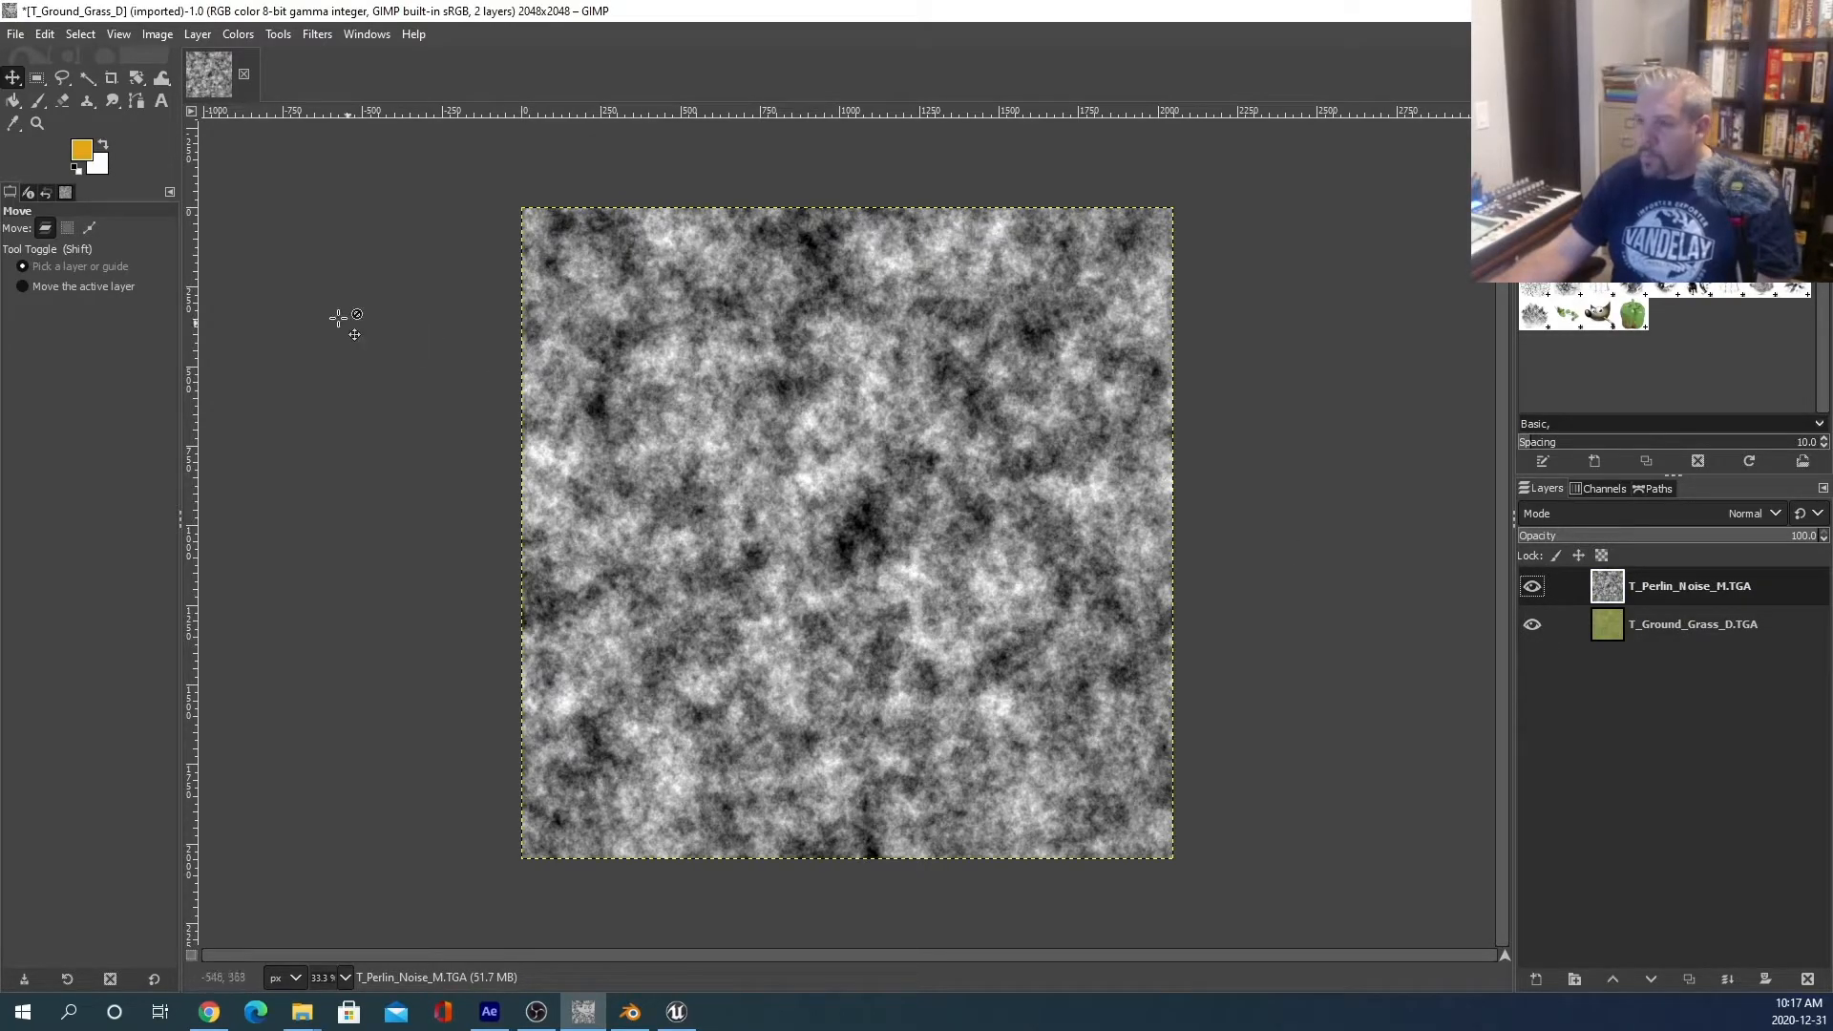
left_click(197, 37)
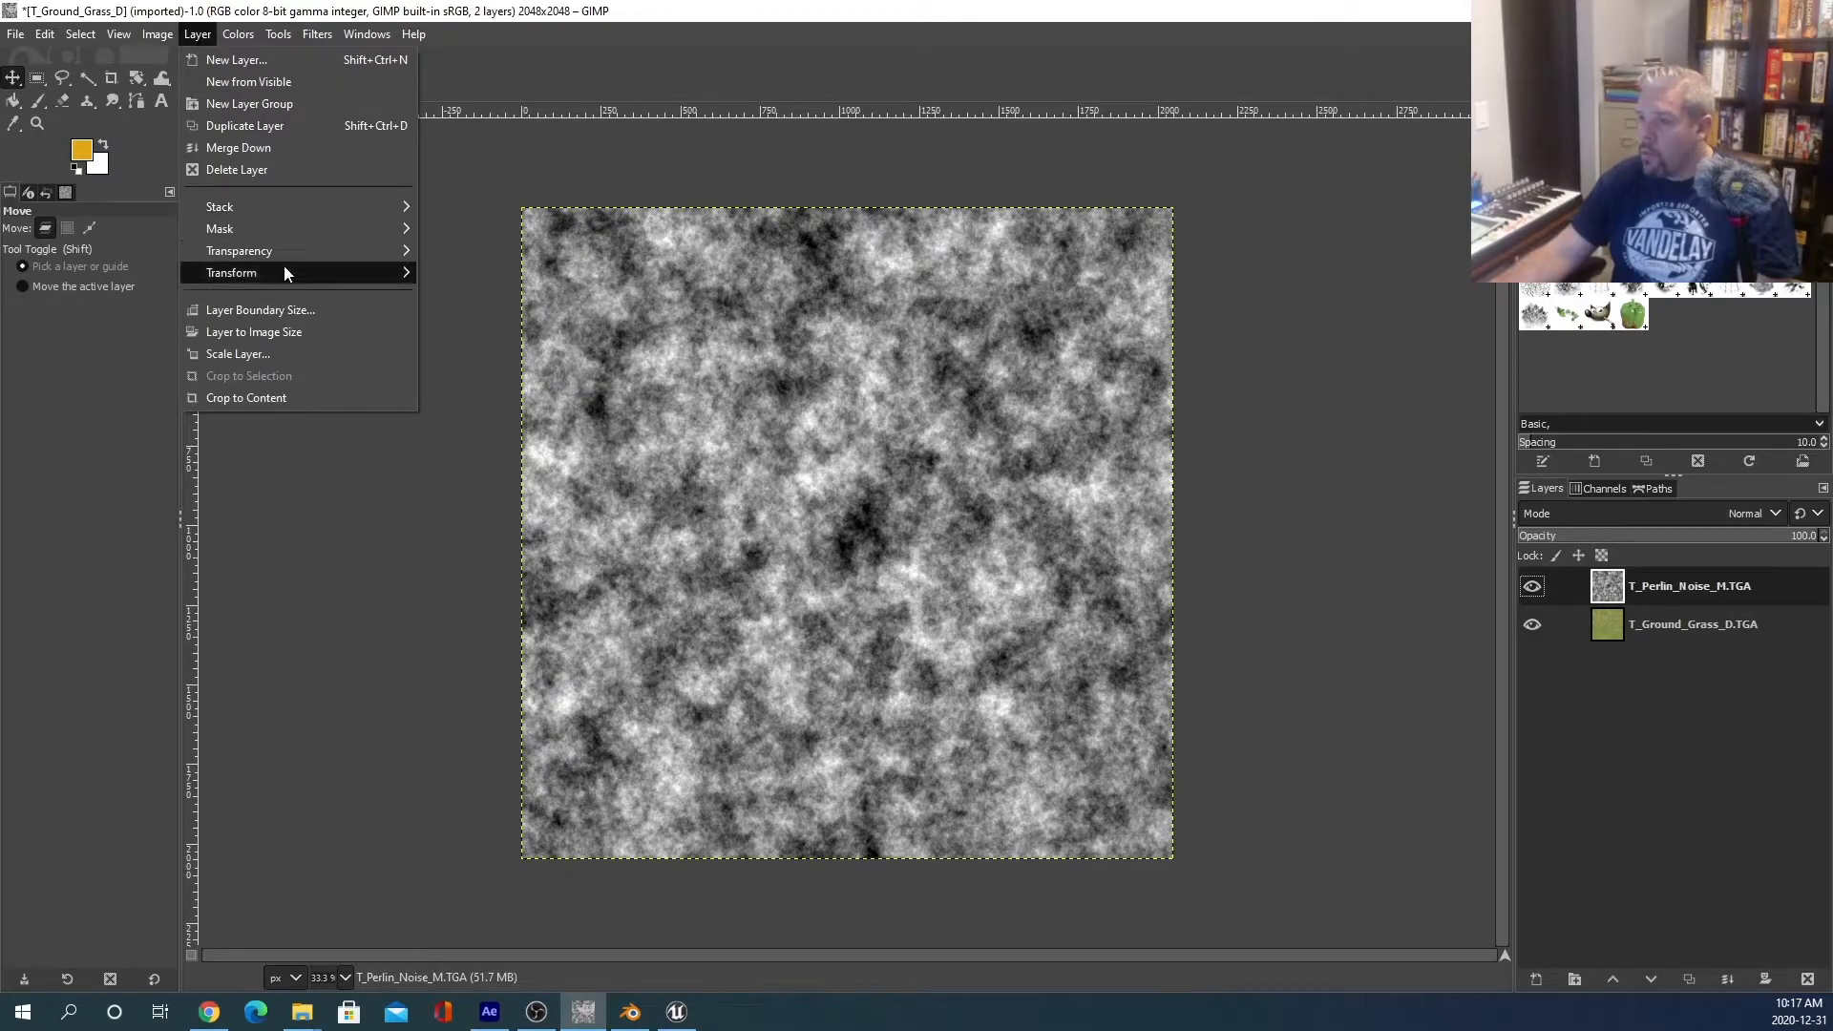
mouse_move(284, 272)
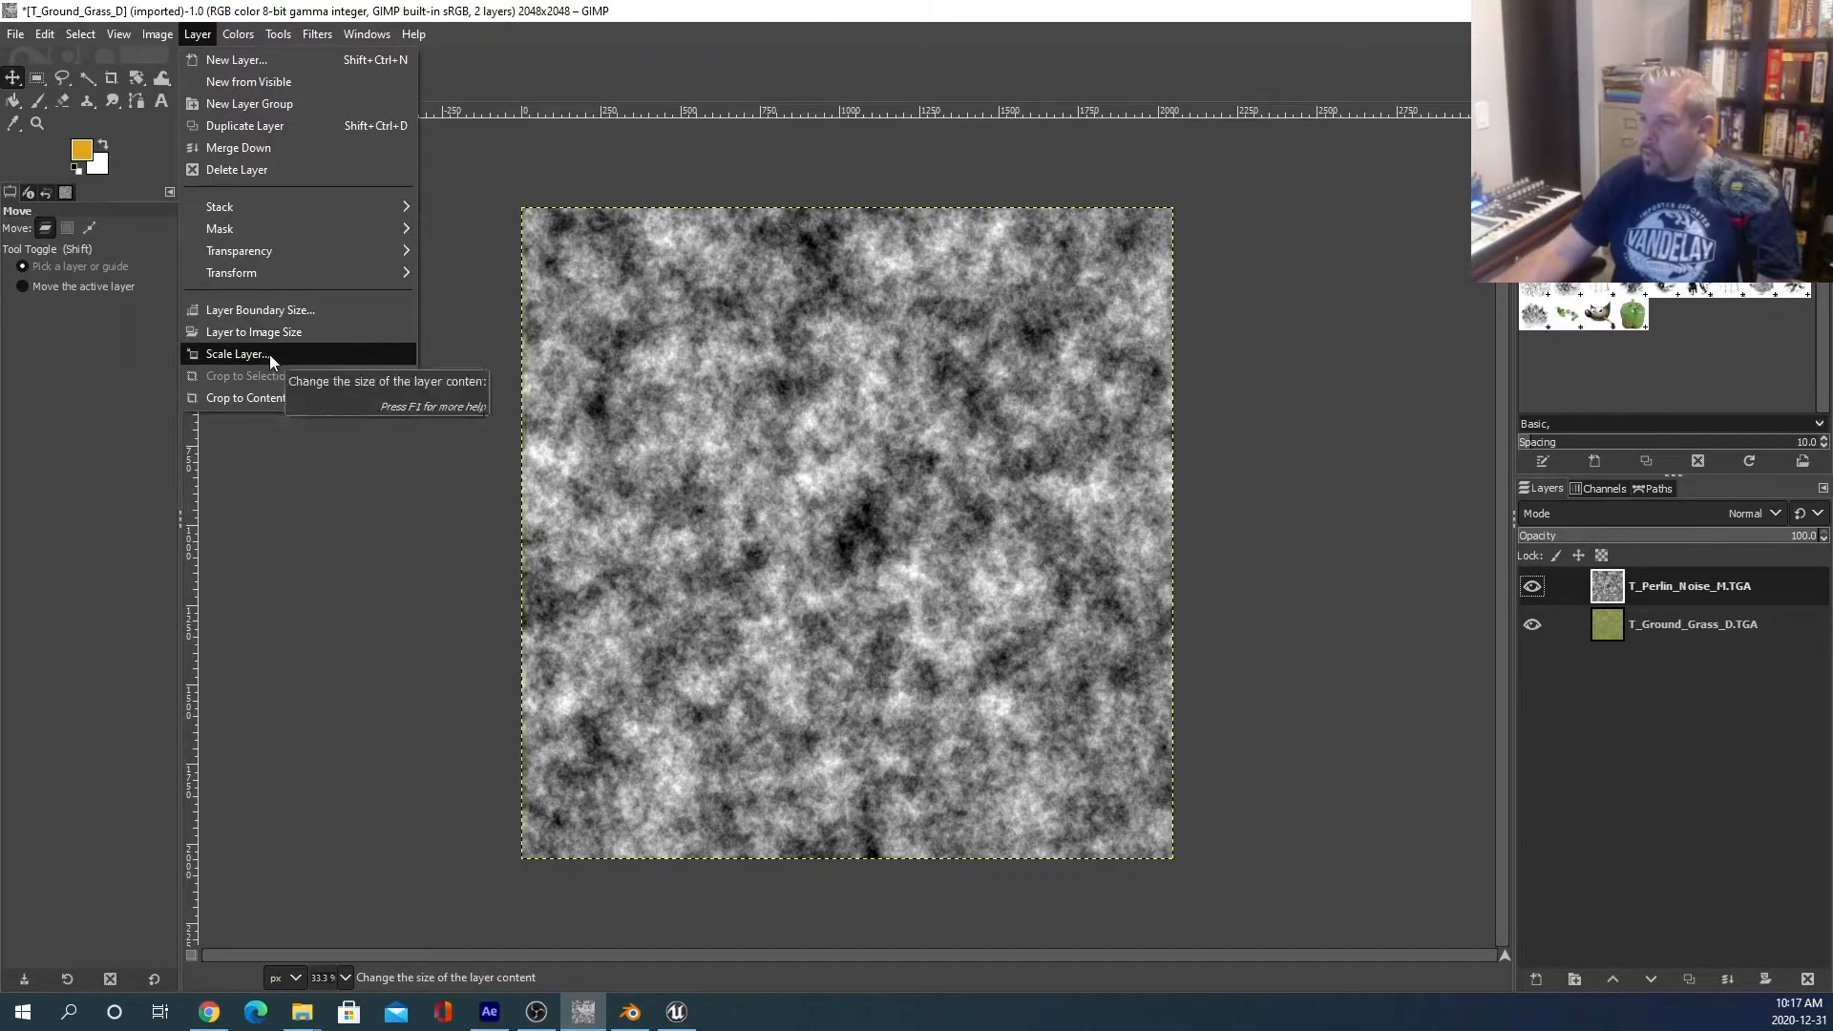
left_click(197, 35)
left_click(197, 35)
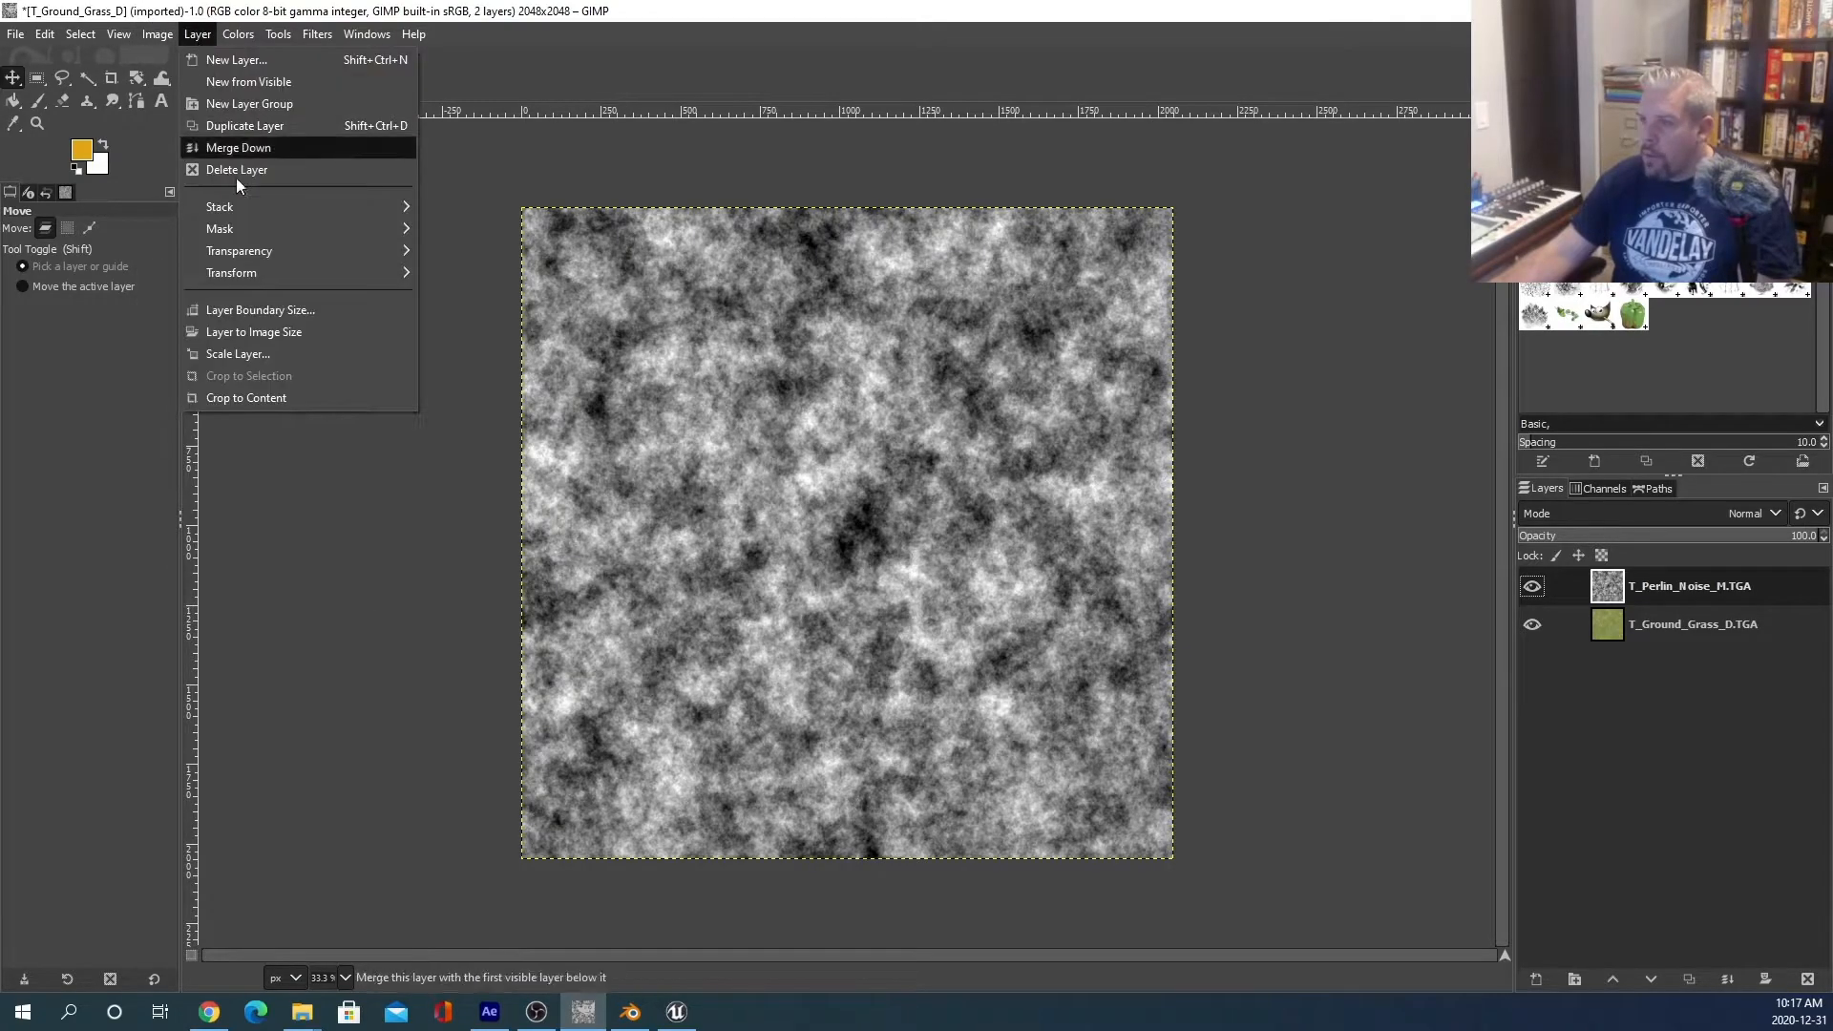
left_click(232, 354)
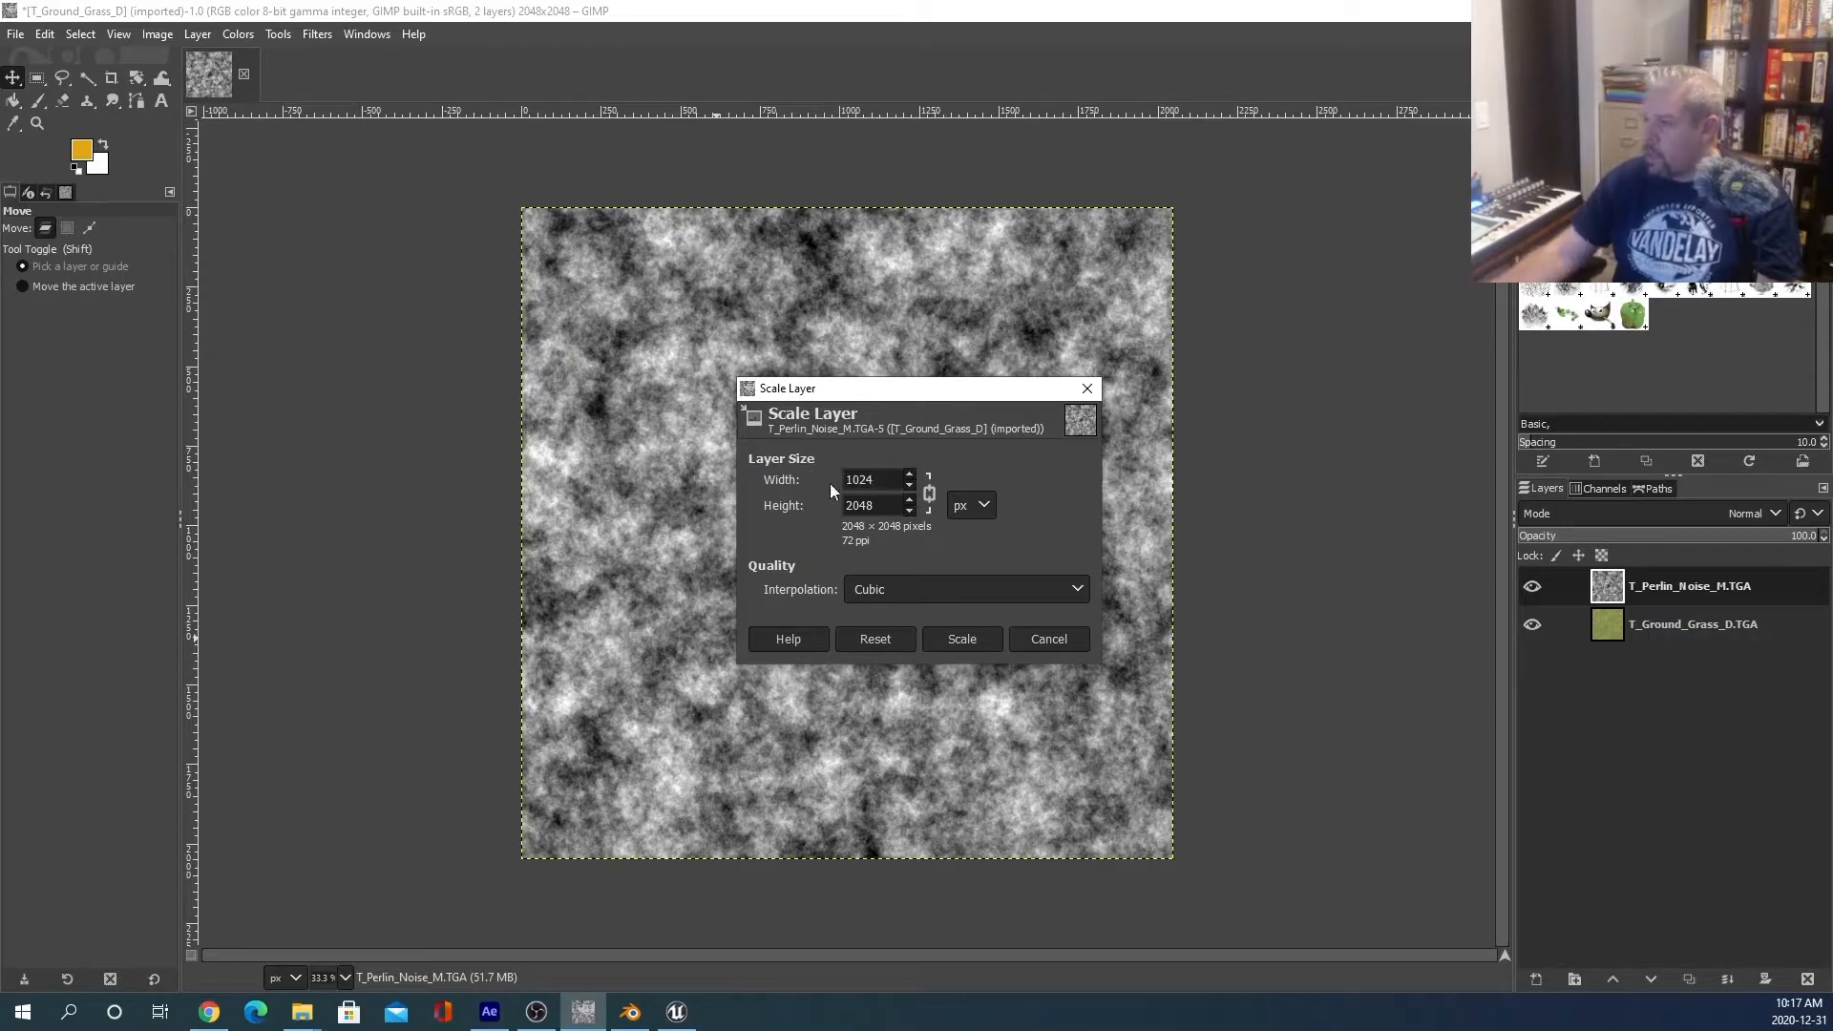
left_click(962, 640)
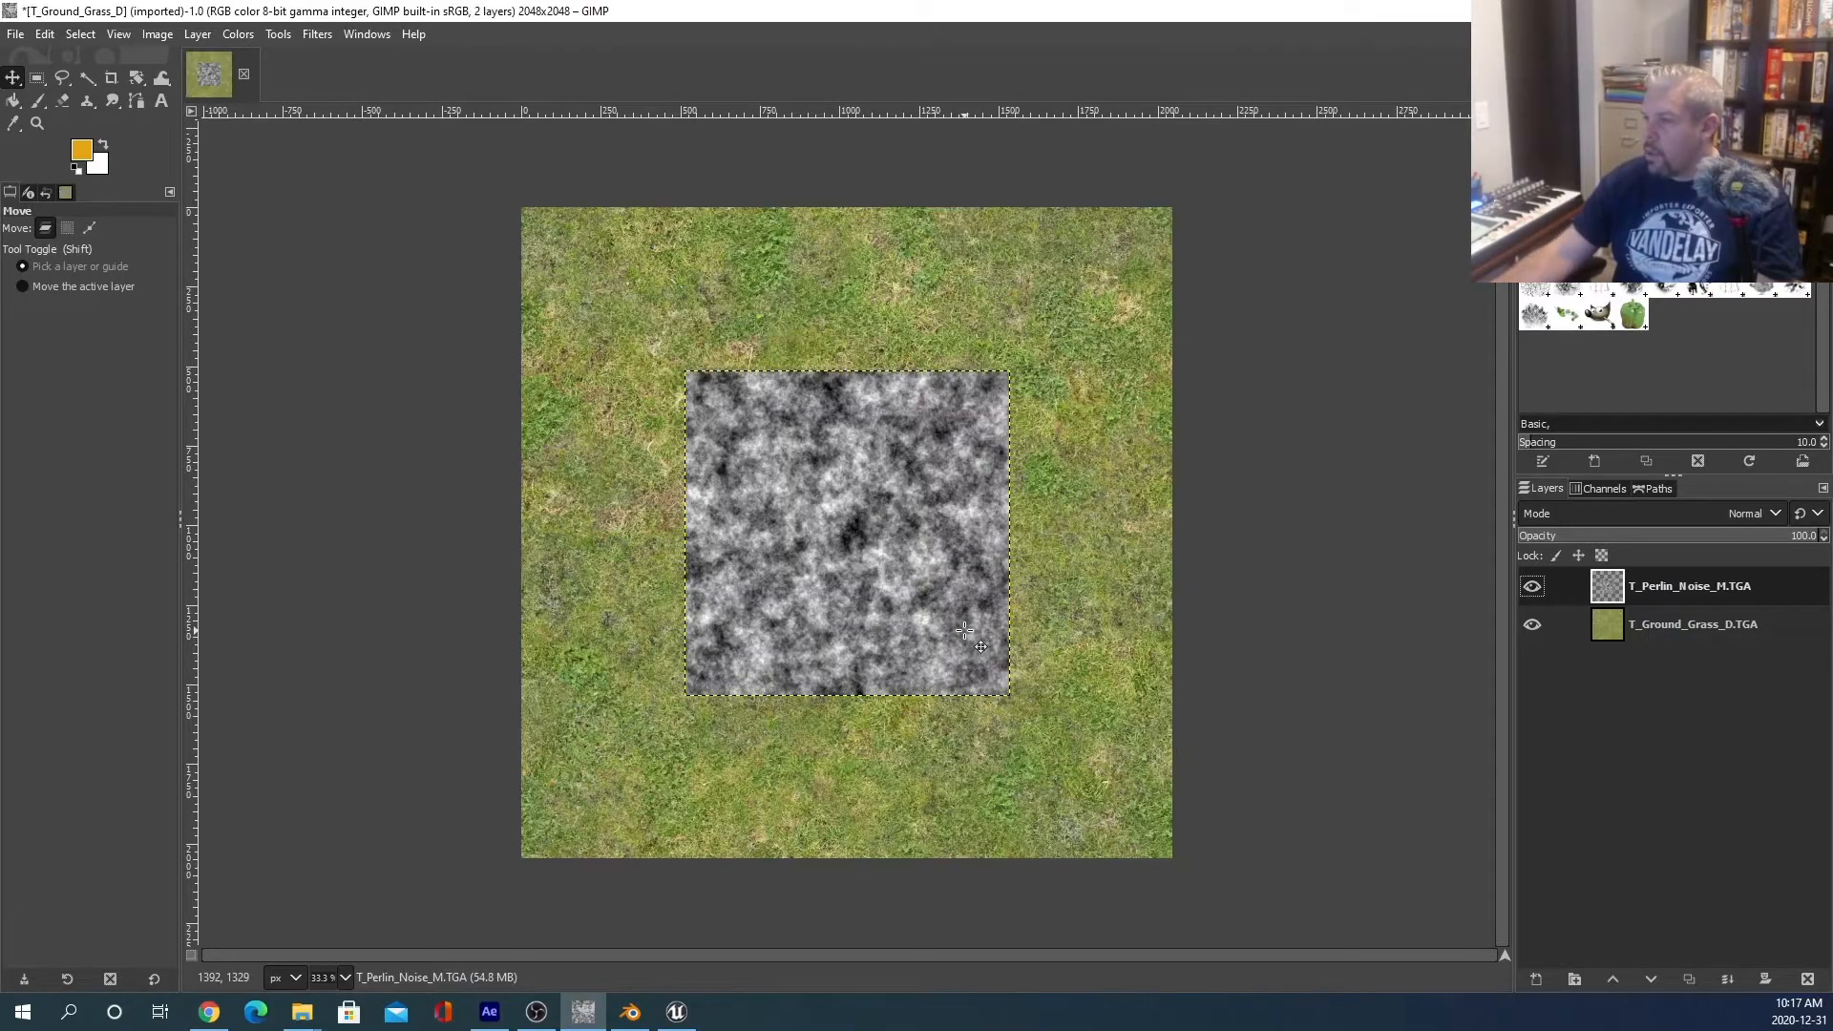
Move the scaled noise layer so it fills the upper-right quarter of the grass image.
left_click_drag(848, 525, 827, 416)
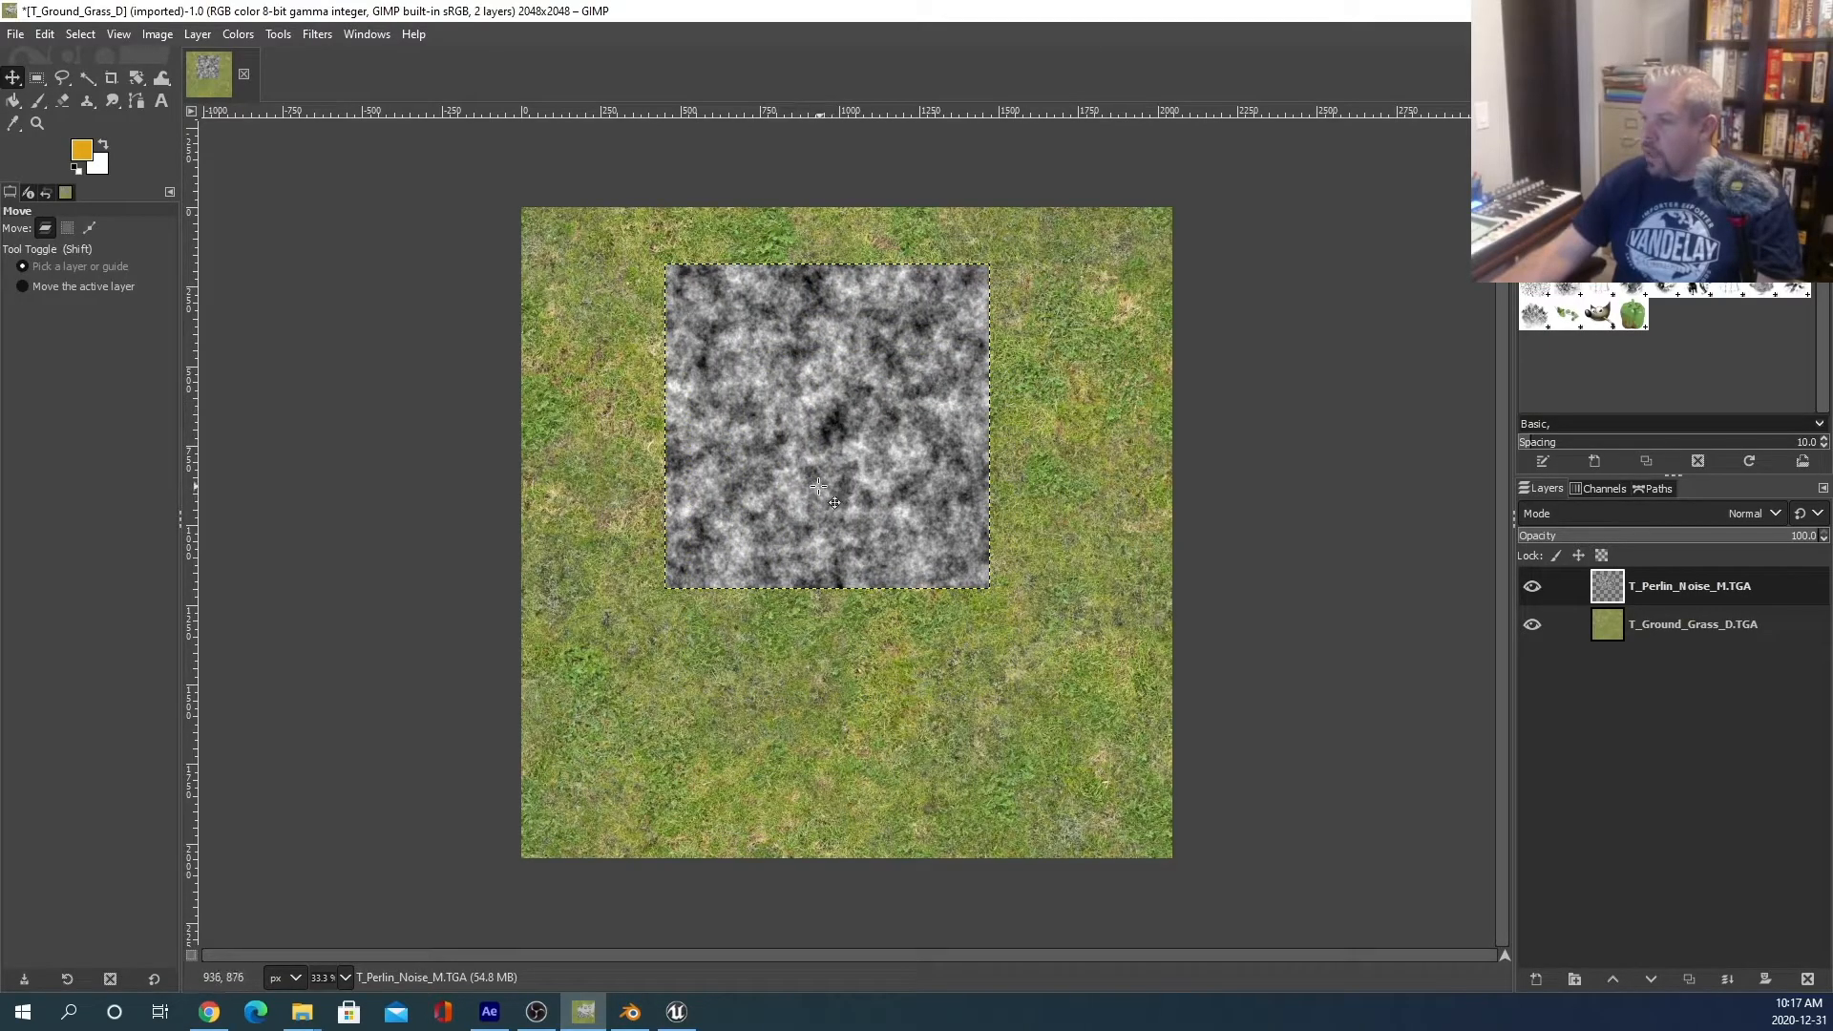
left_click_drag(814, 484, 1006, 423)
mouse_move(1001, 349)
left_mouse_down()
mouse_move(910, 394)
mouse_move(999, 350)
left_mouse_up()
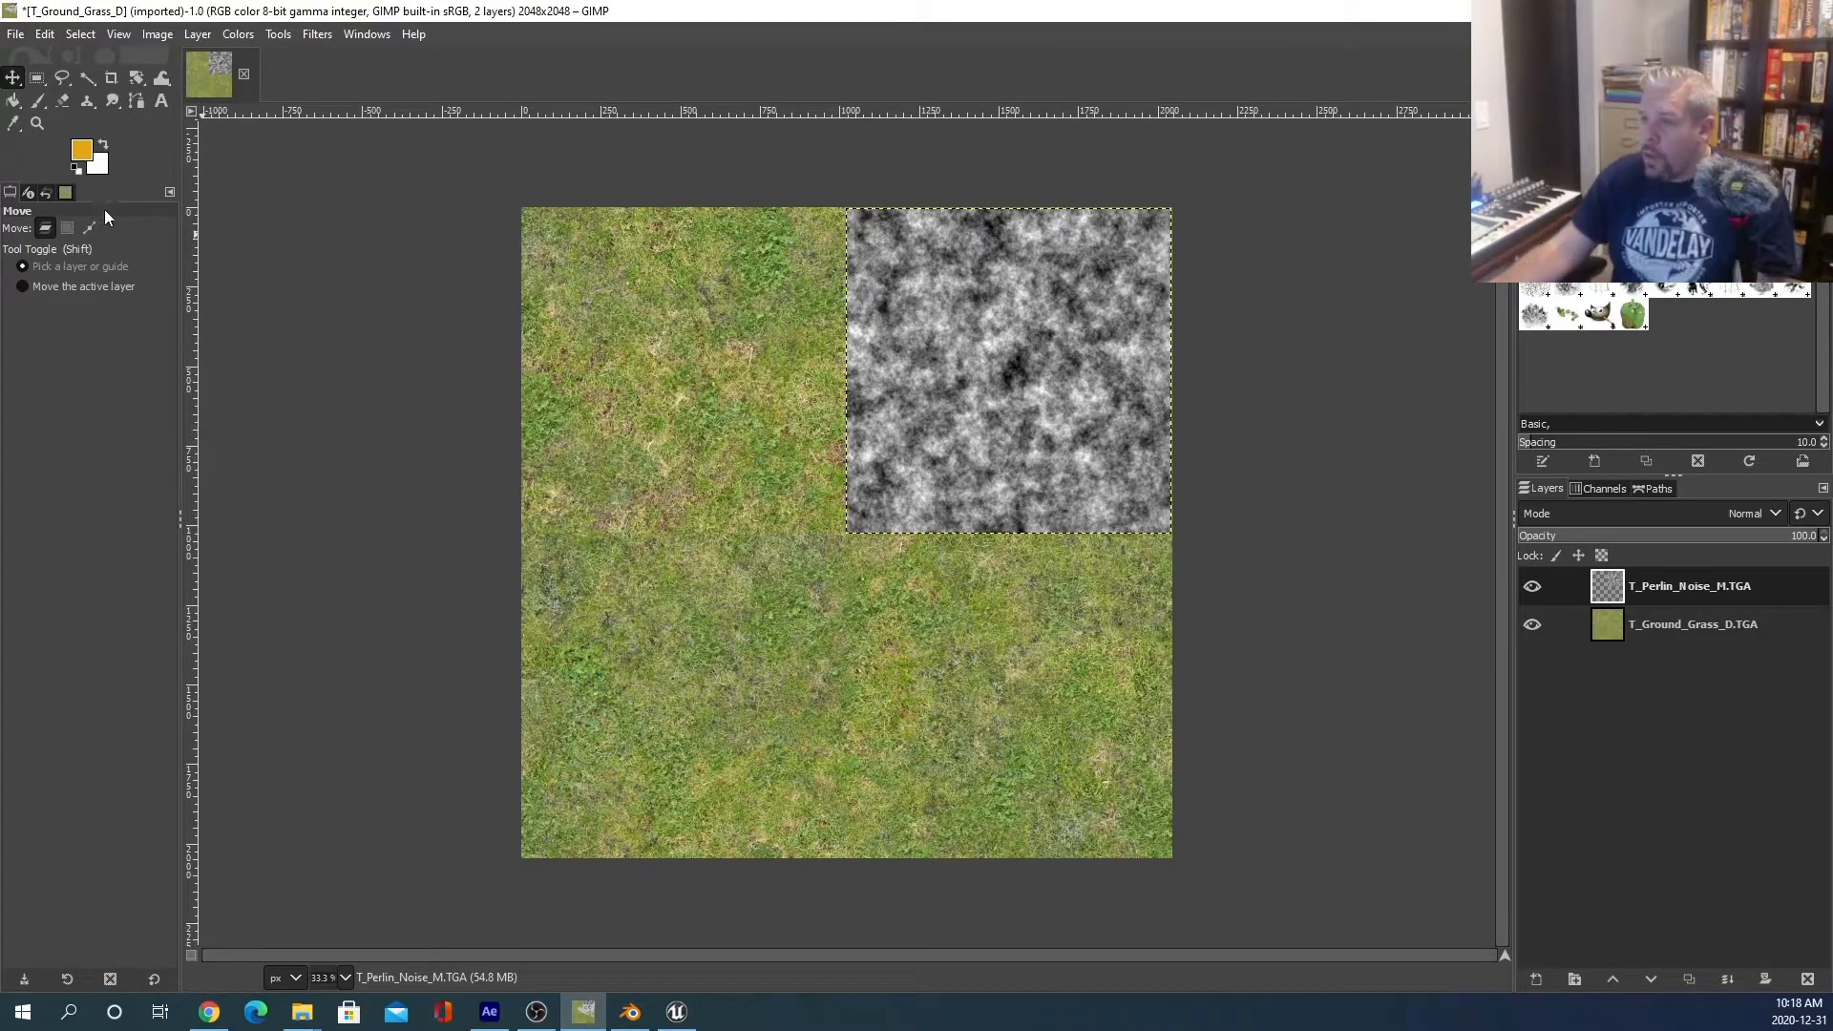
Export the combined image as Grass_&_Noise.TGA into the Project 2D files folder, keeping RLE compression and the bottom left origin.
left_click(16, 34)
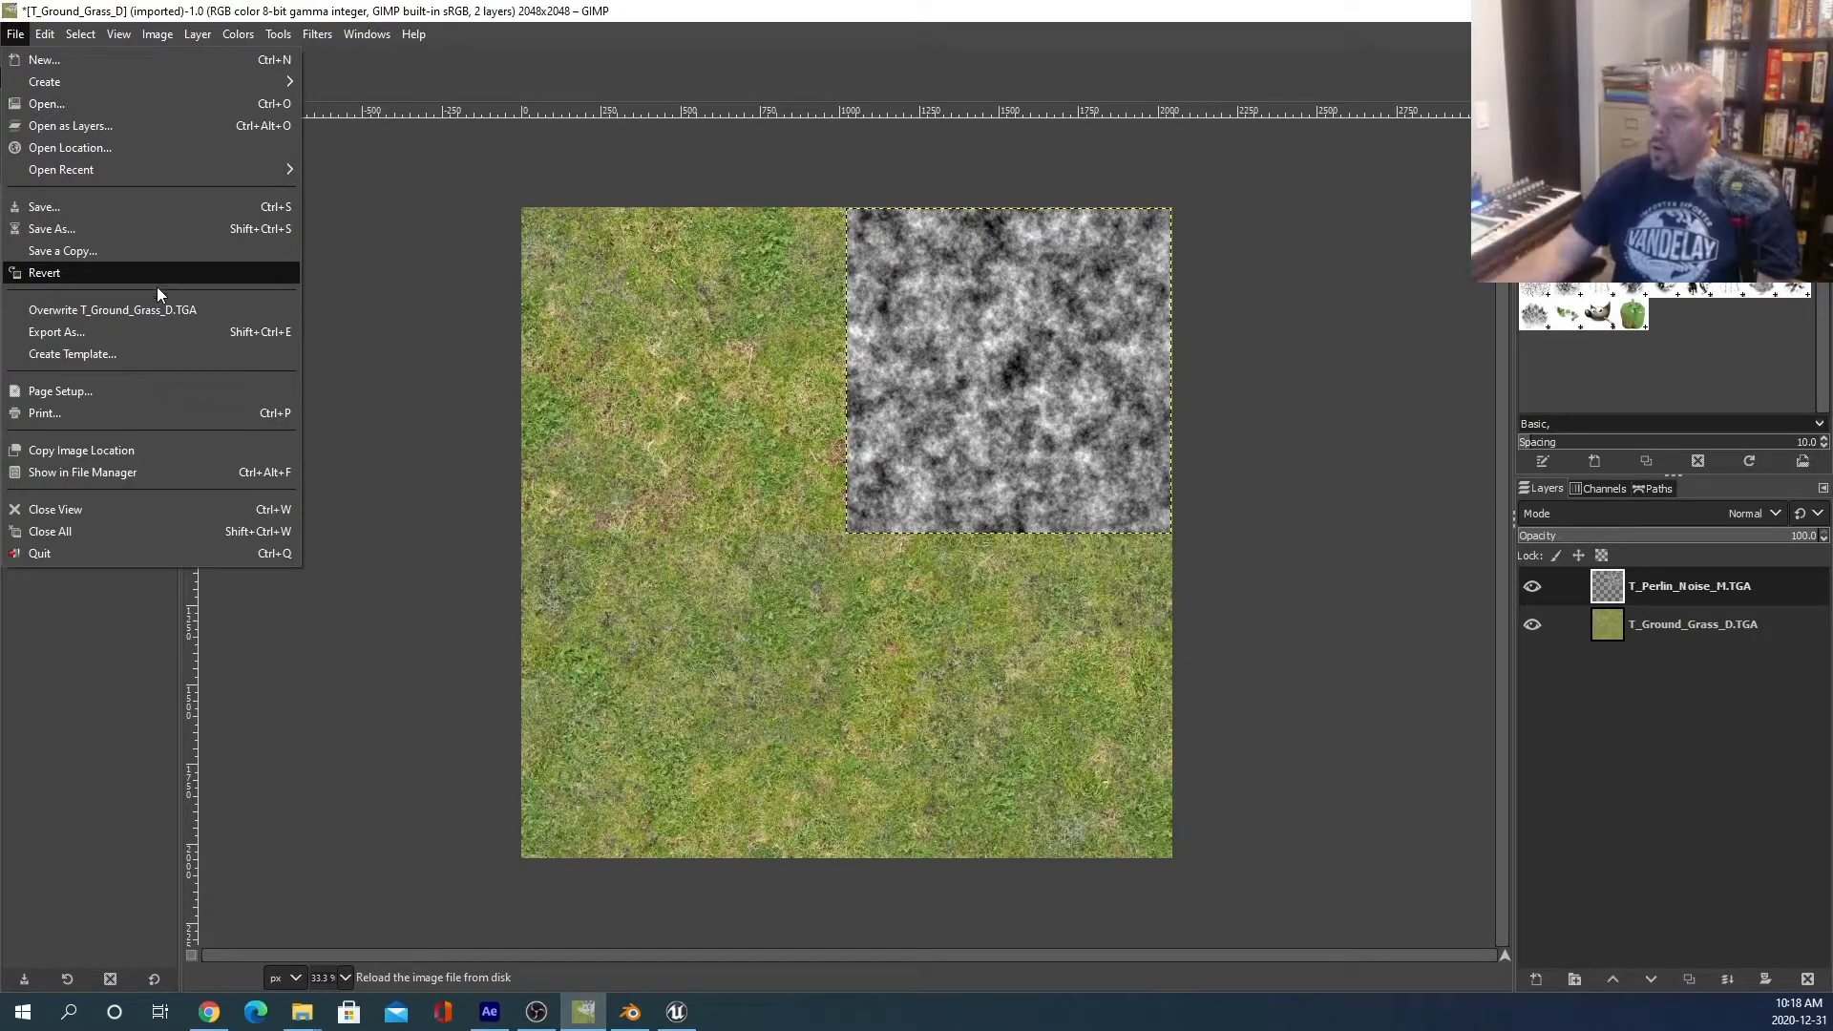
left_click(147, 336)
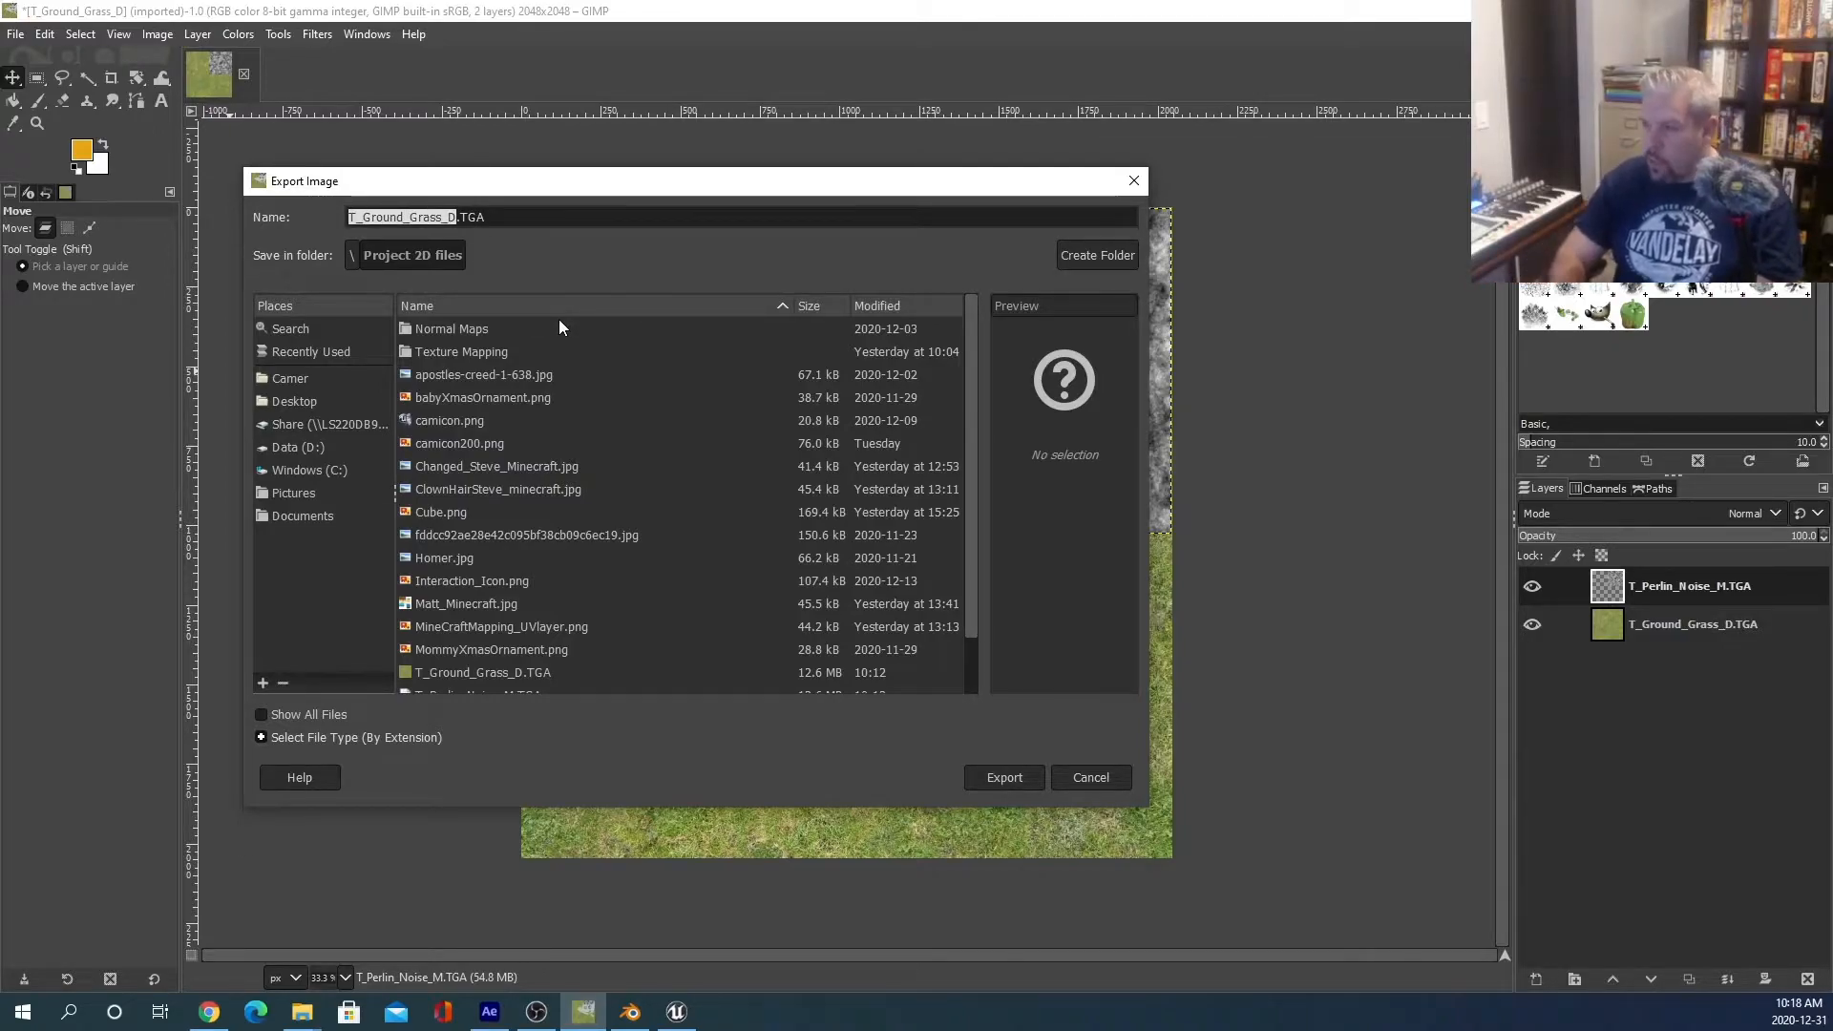
type("Grass")
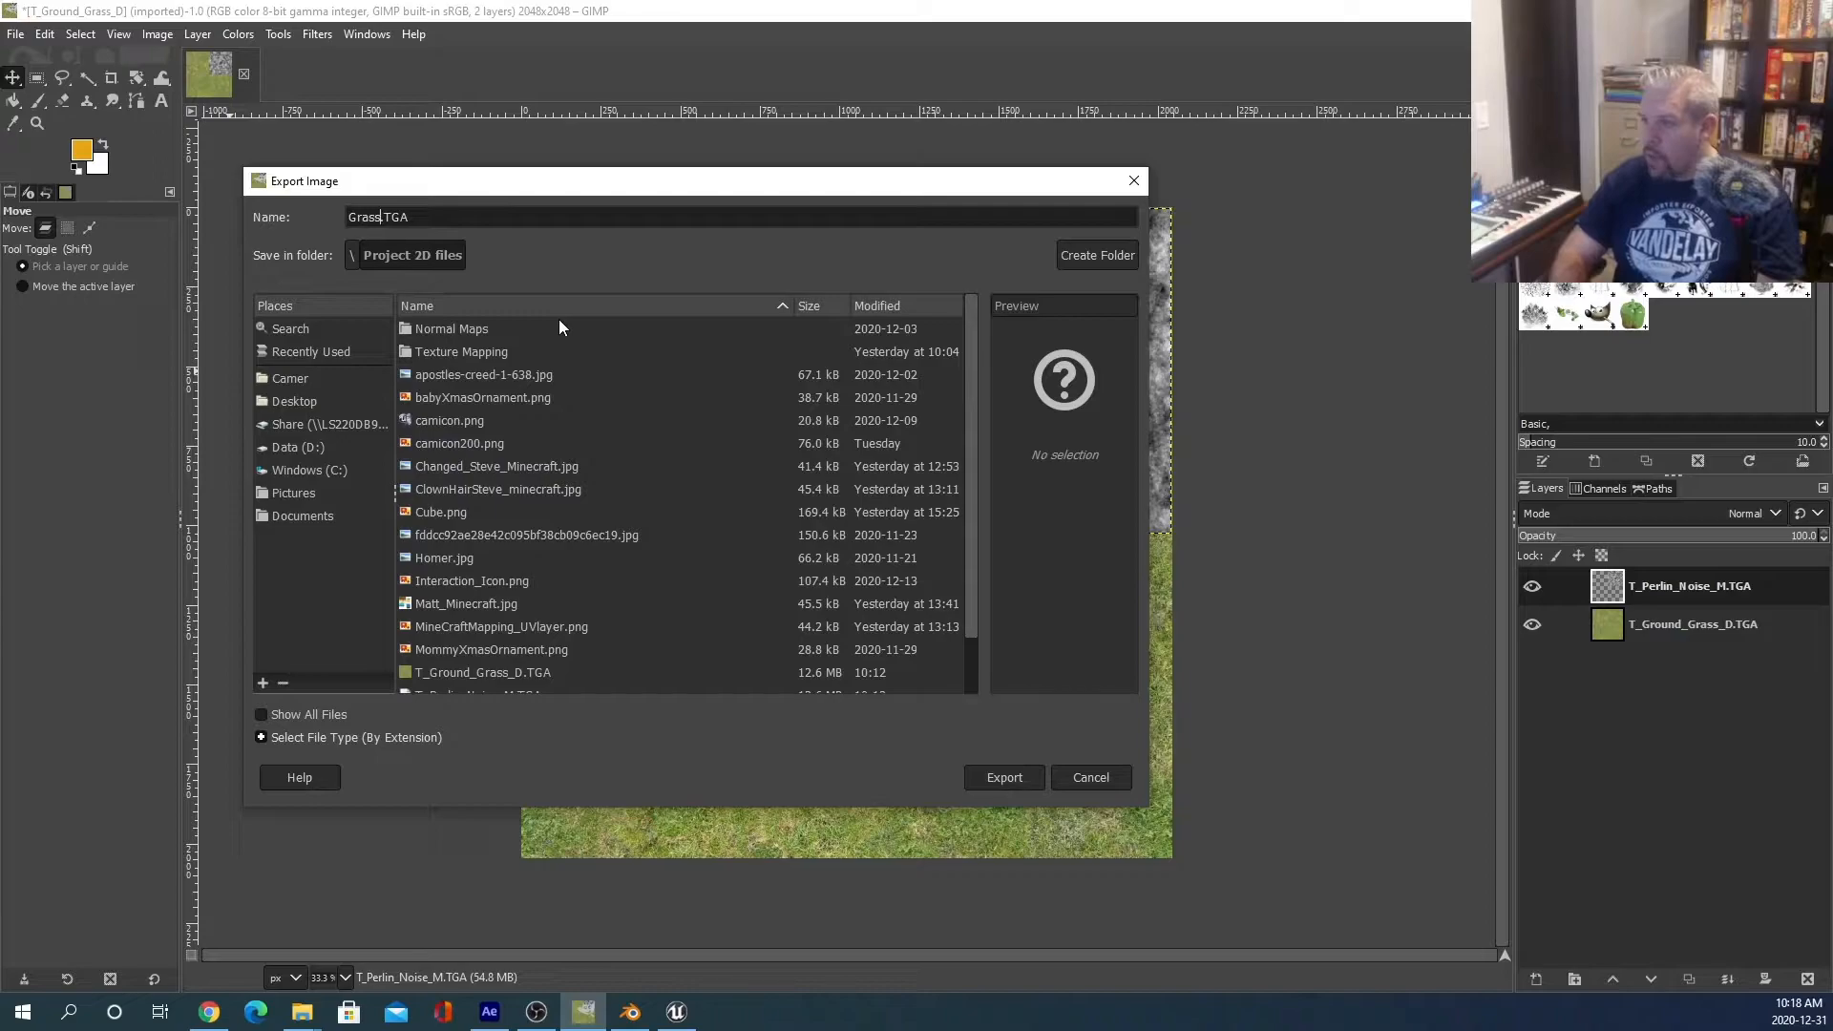
type("_&_")
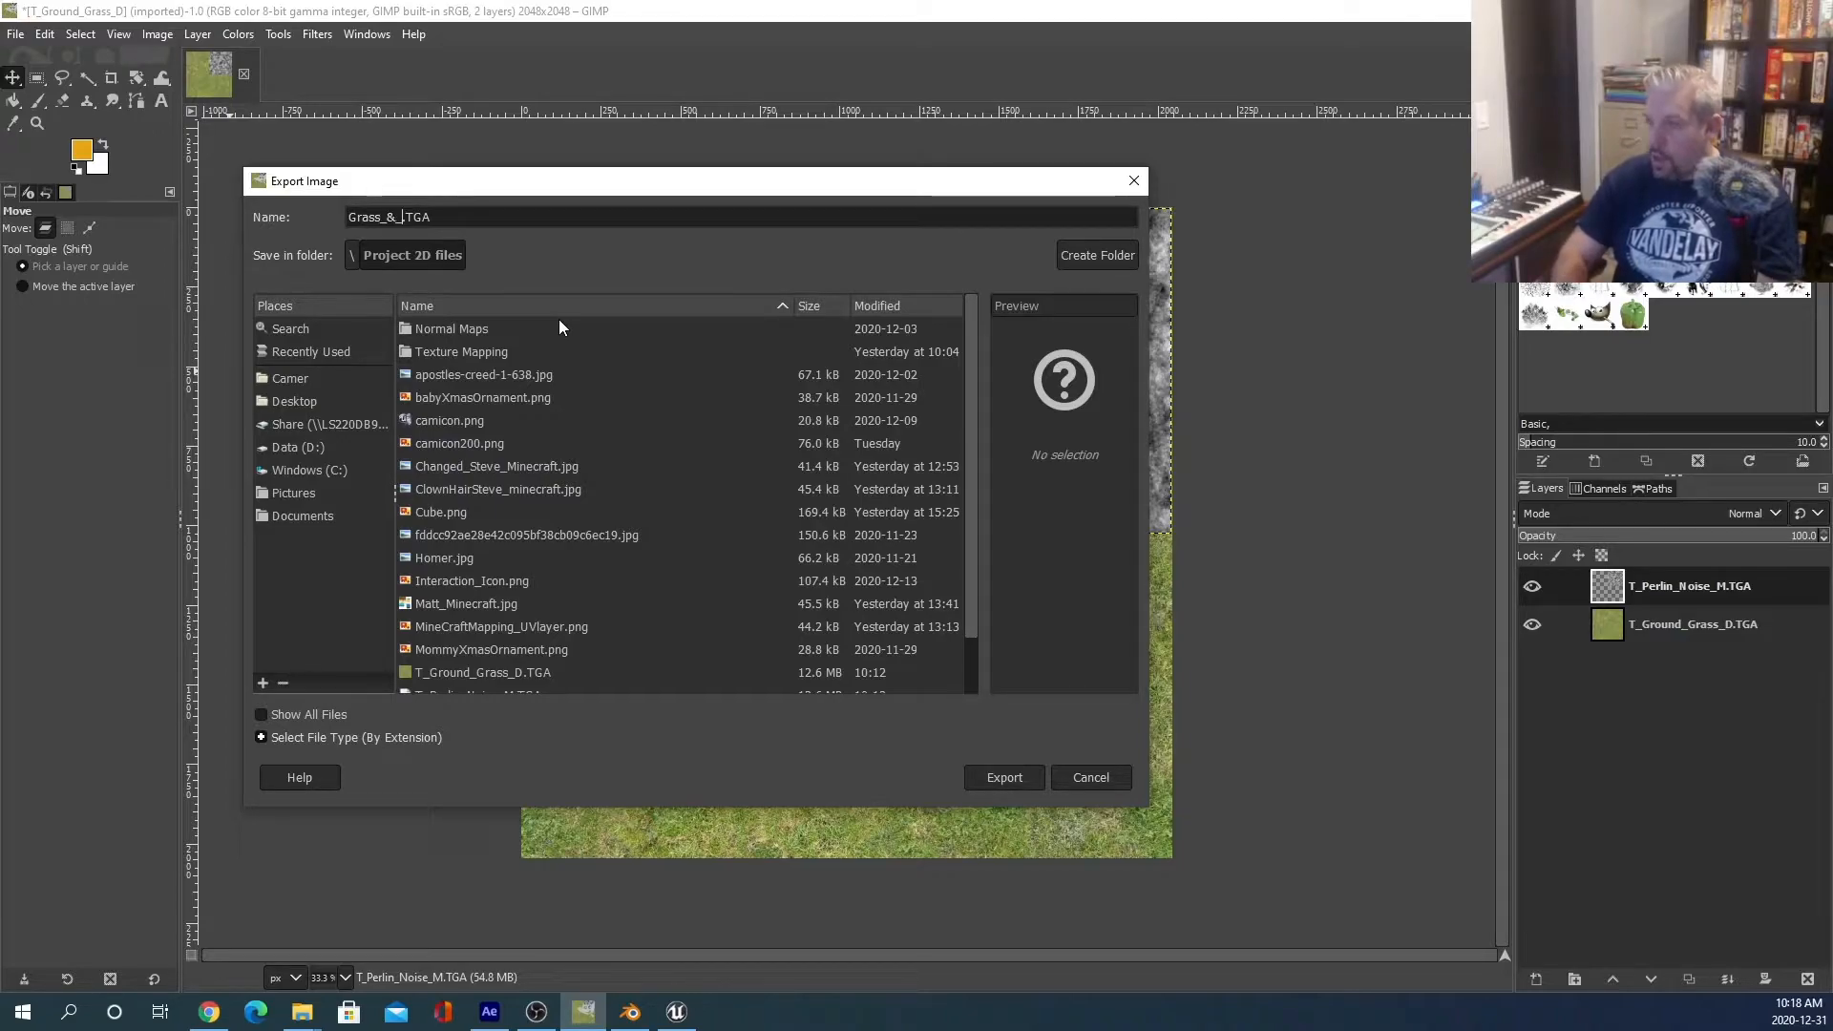
type("no")
key("BackSpace")
key("BackSpace")
type("Noise")
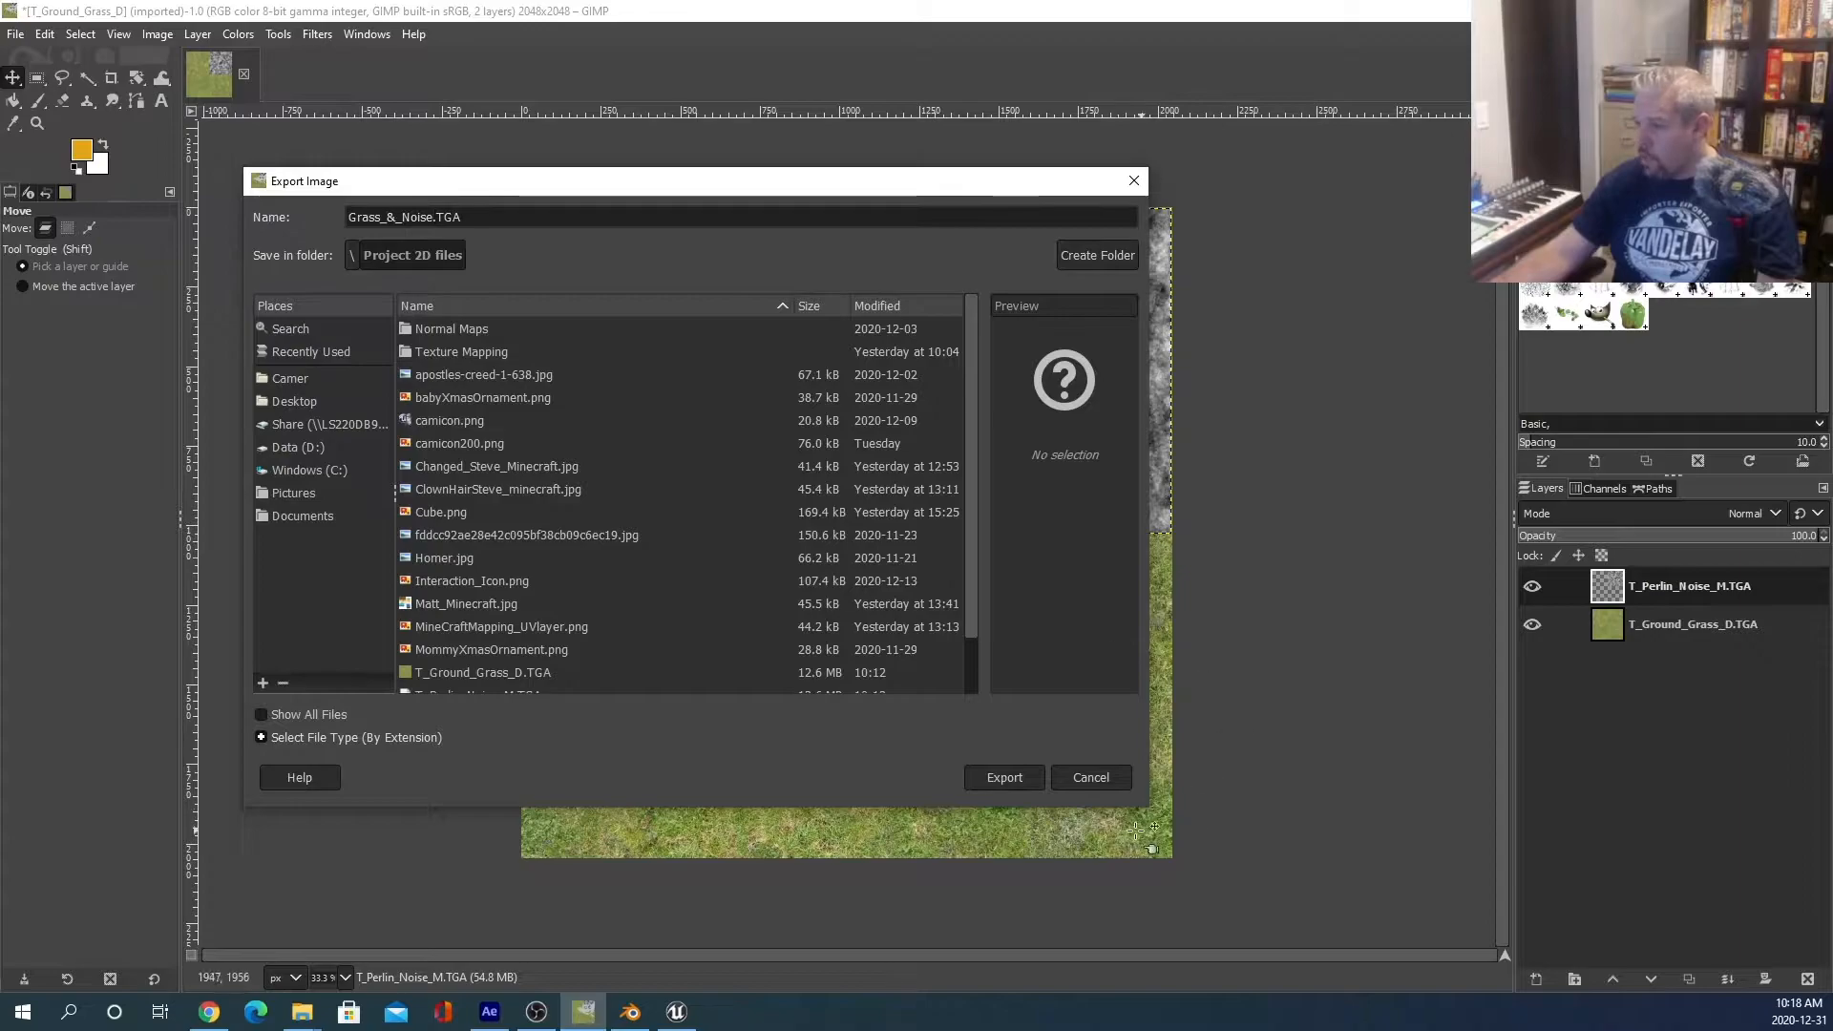
left_click(1004, 778)
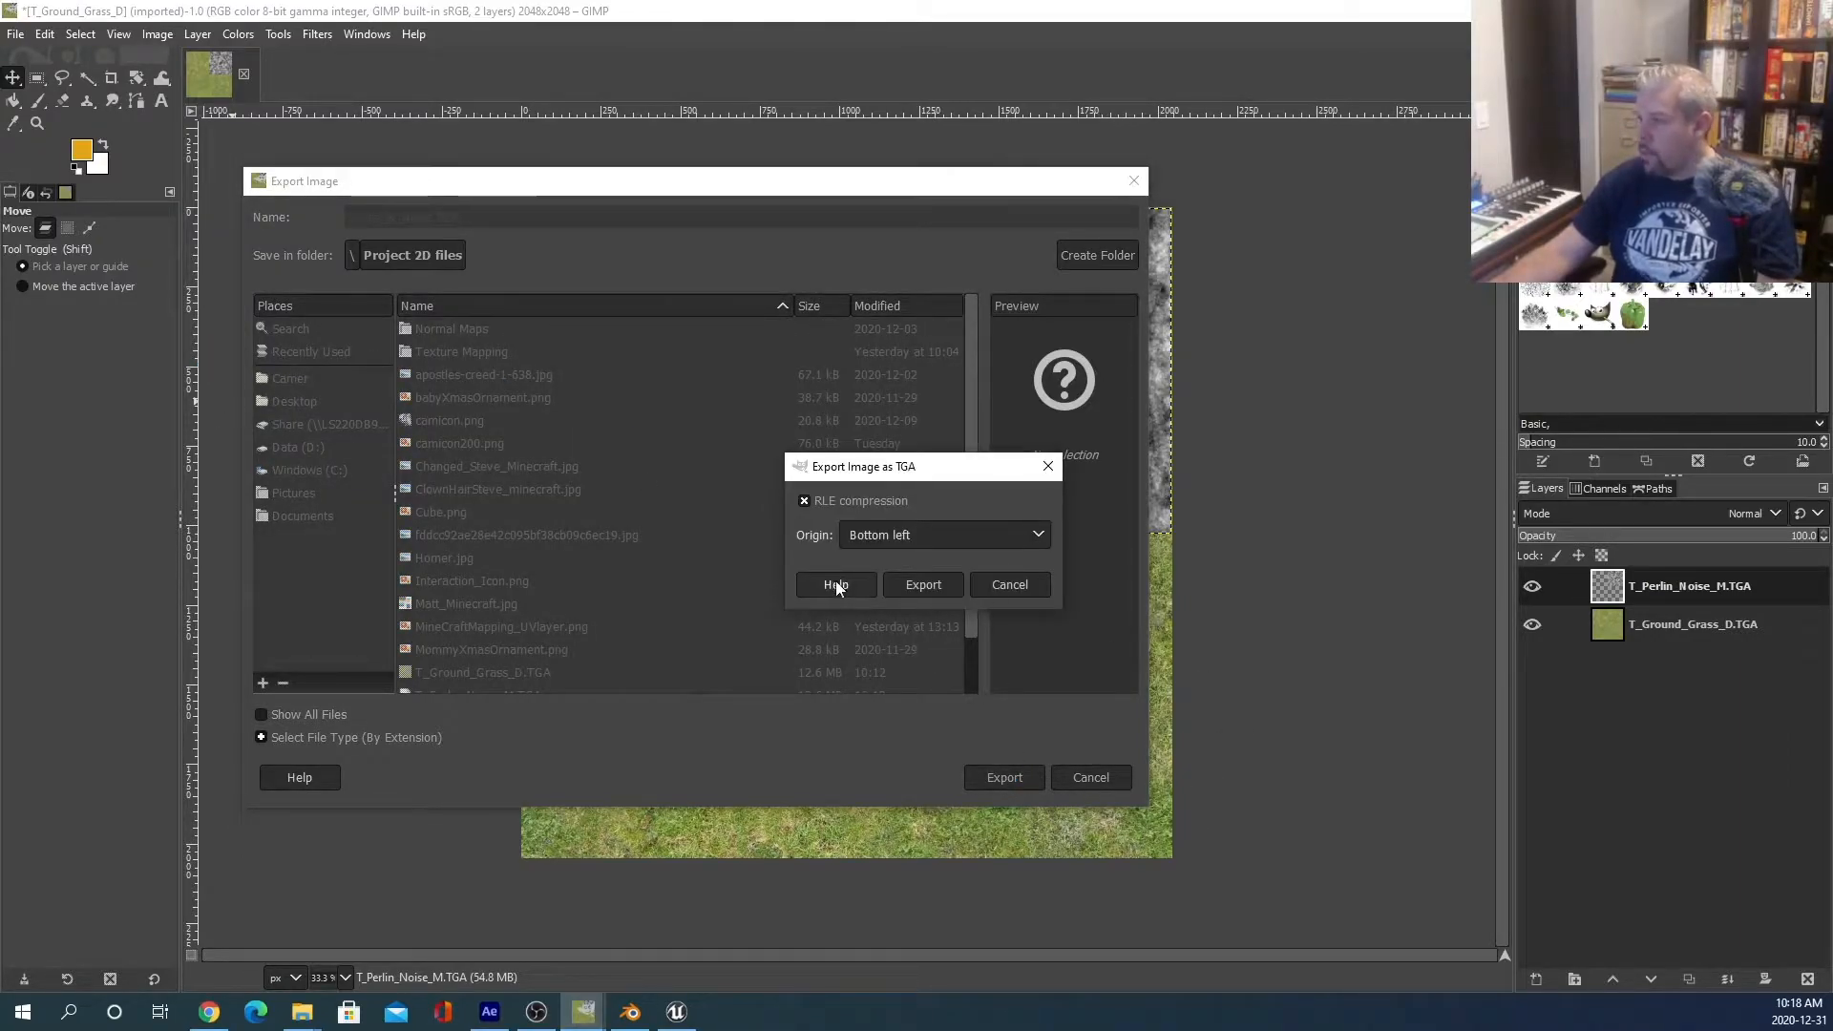
left_click(920, 586)
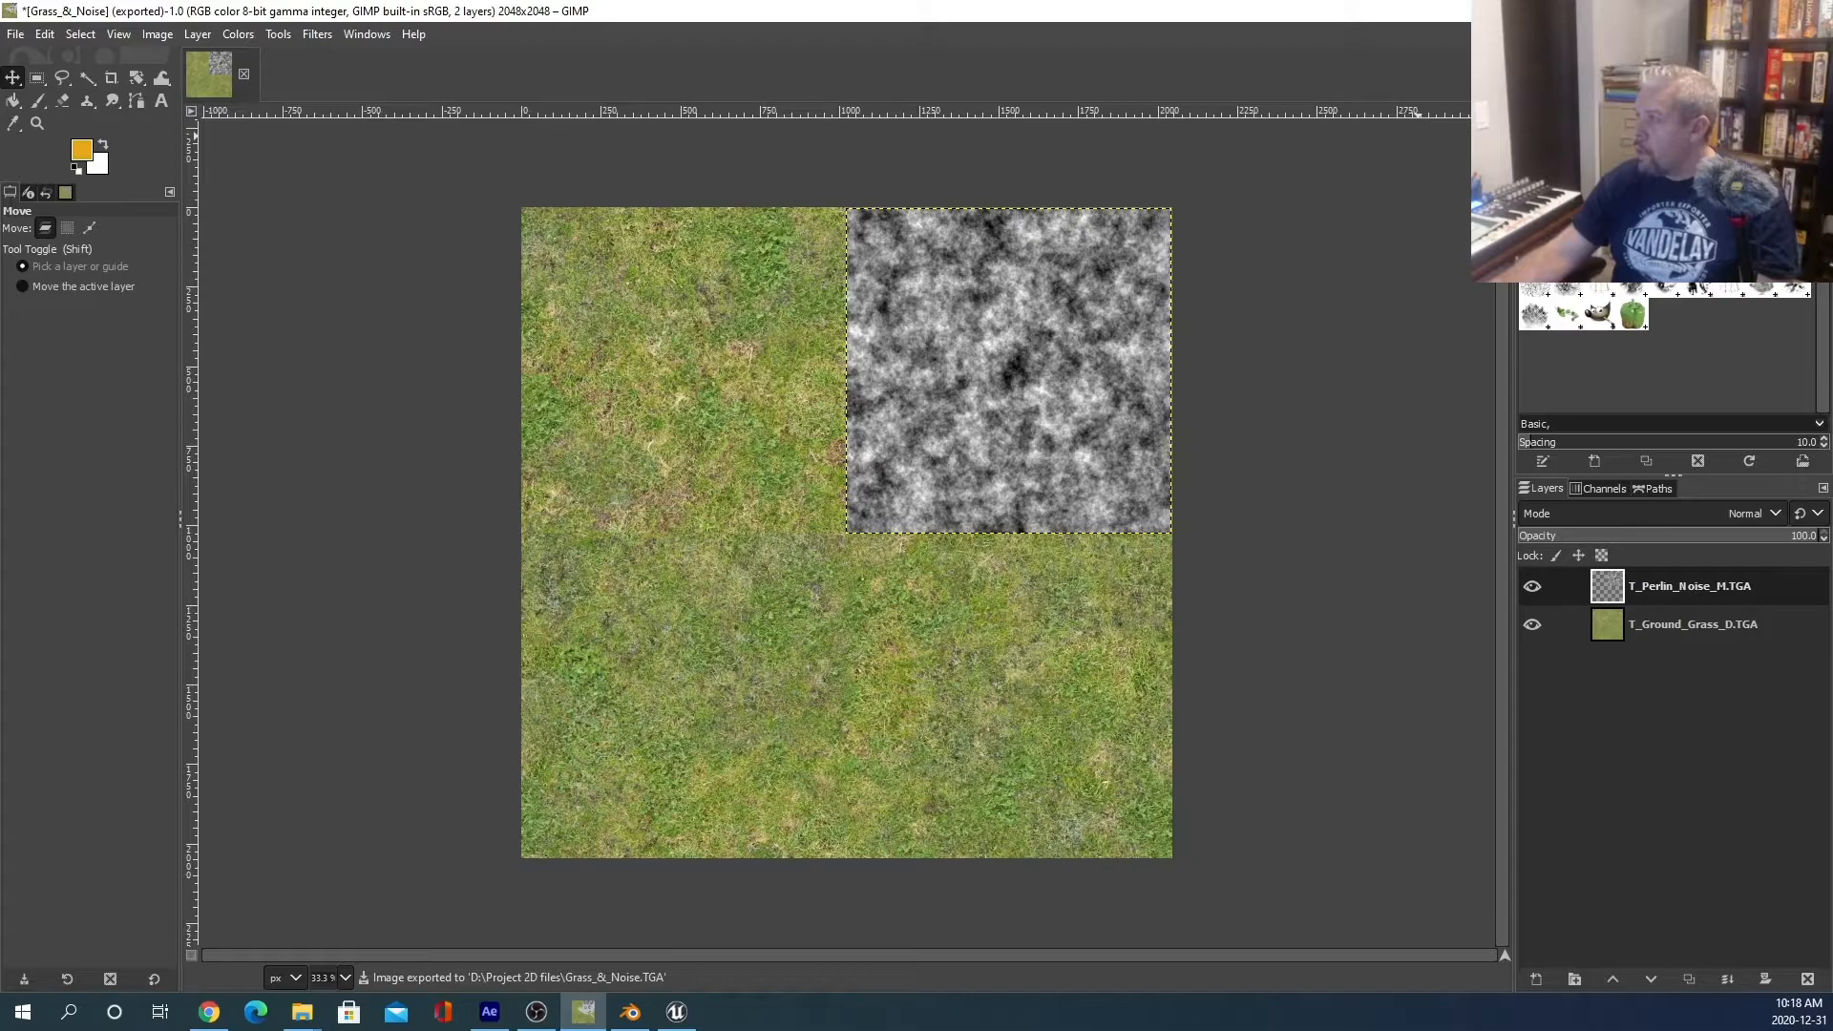
Quit GIMP and discard the unsaved changes.
key("ctrl+q")
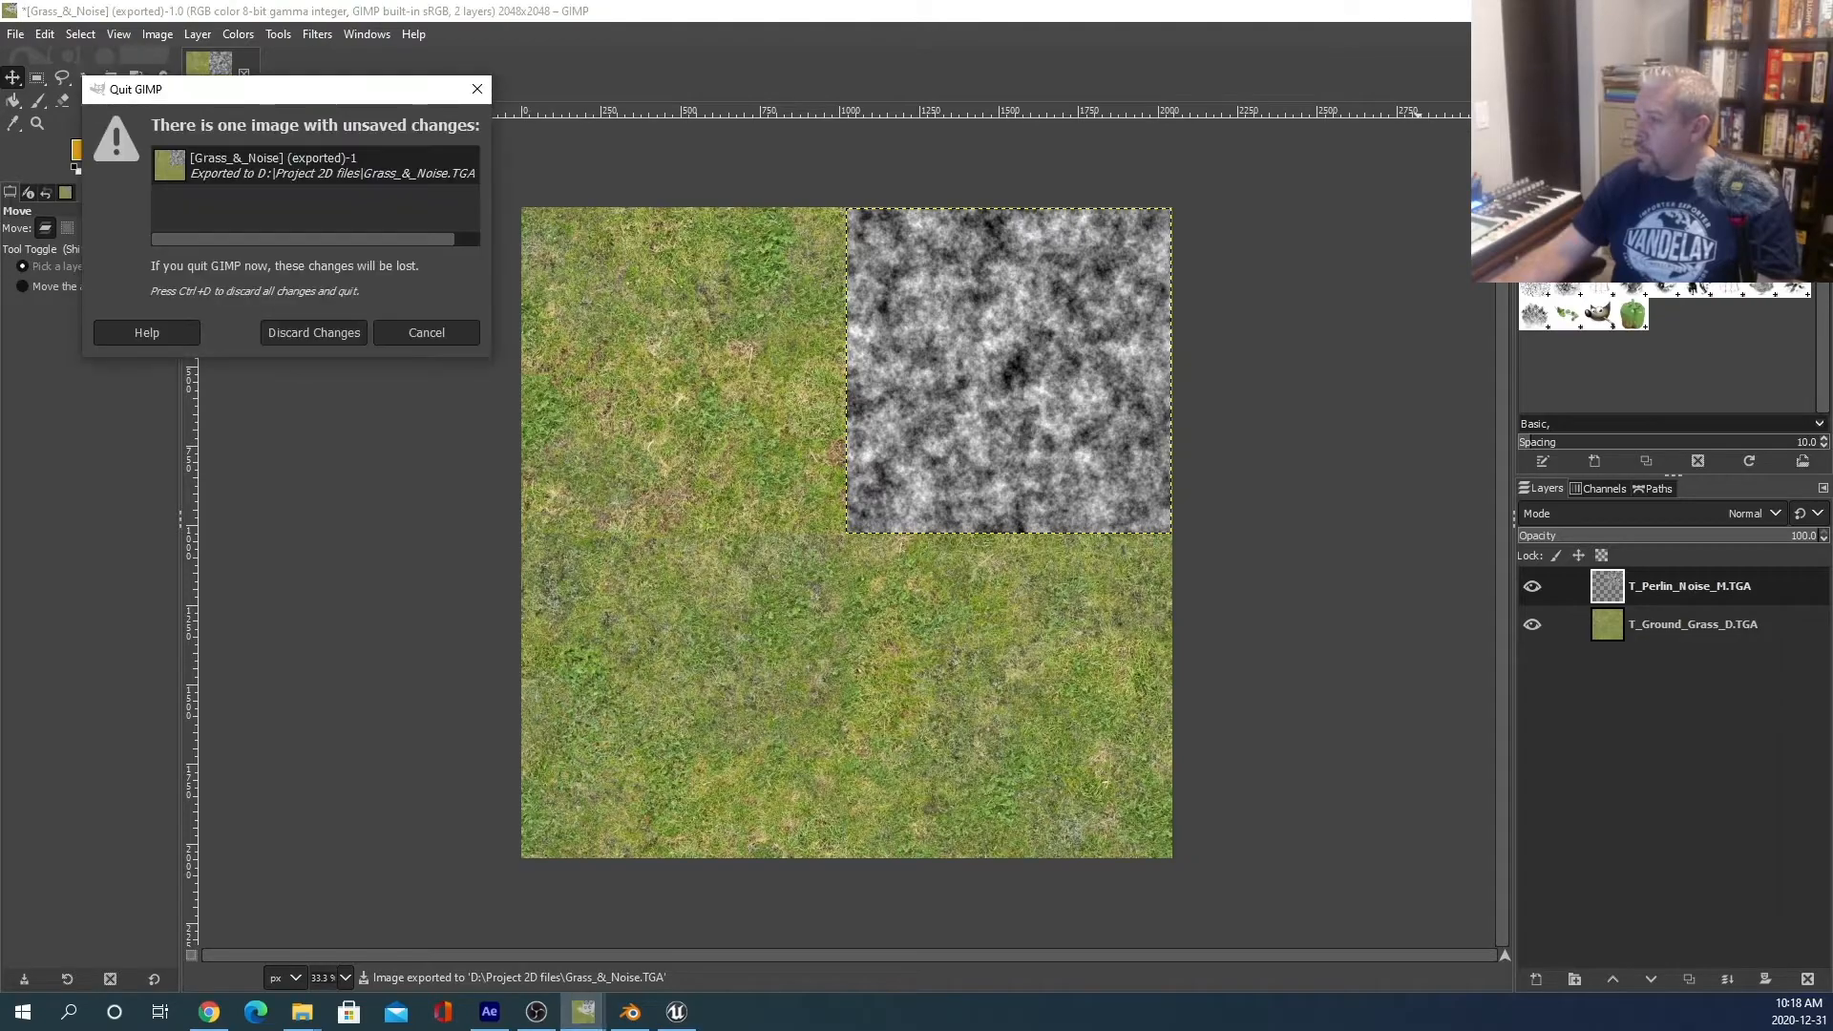
left_click(325, 329)
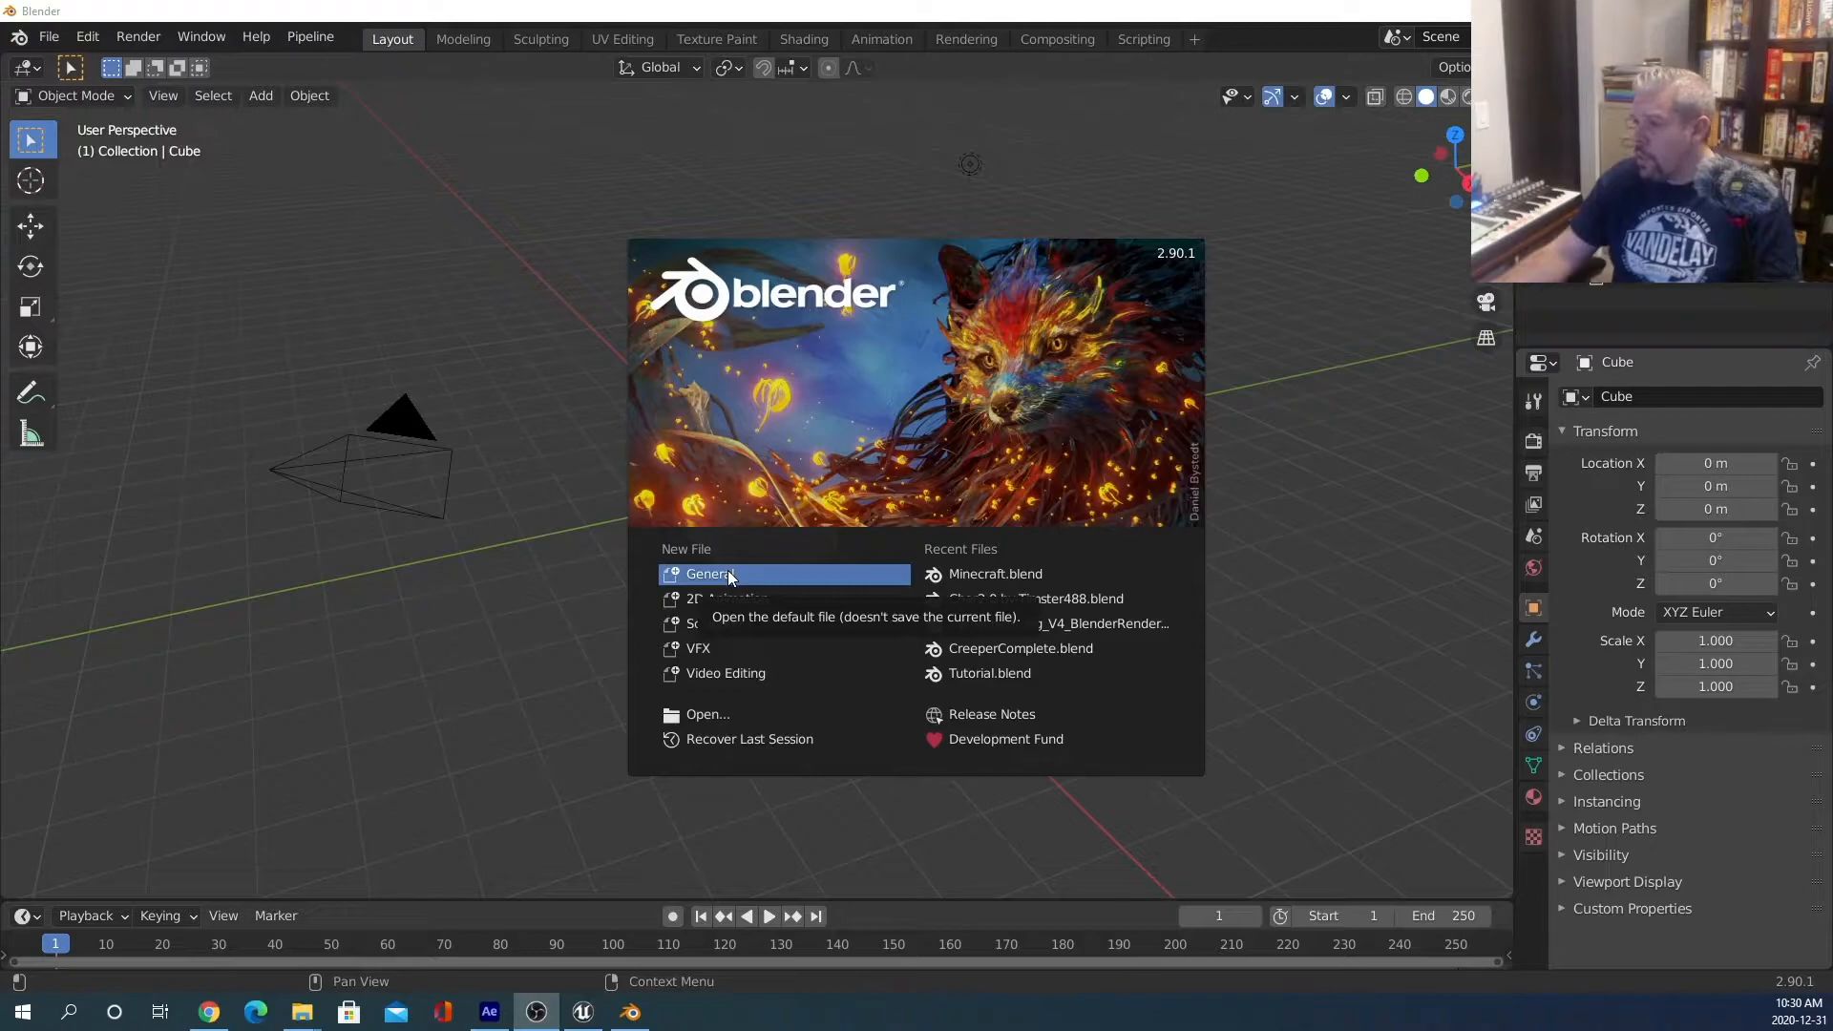
Switch to Blender, create a new General file and delete the default cube.
left_click(730, 575)
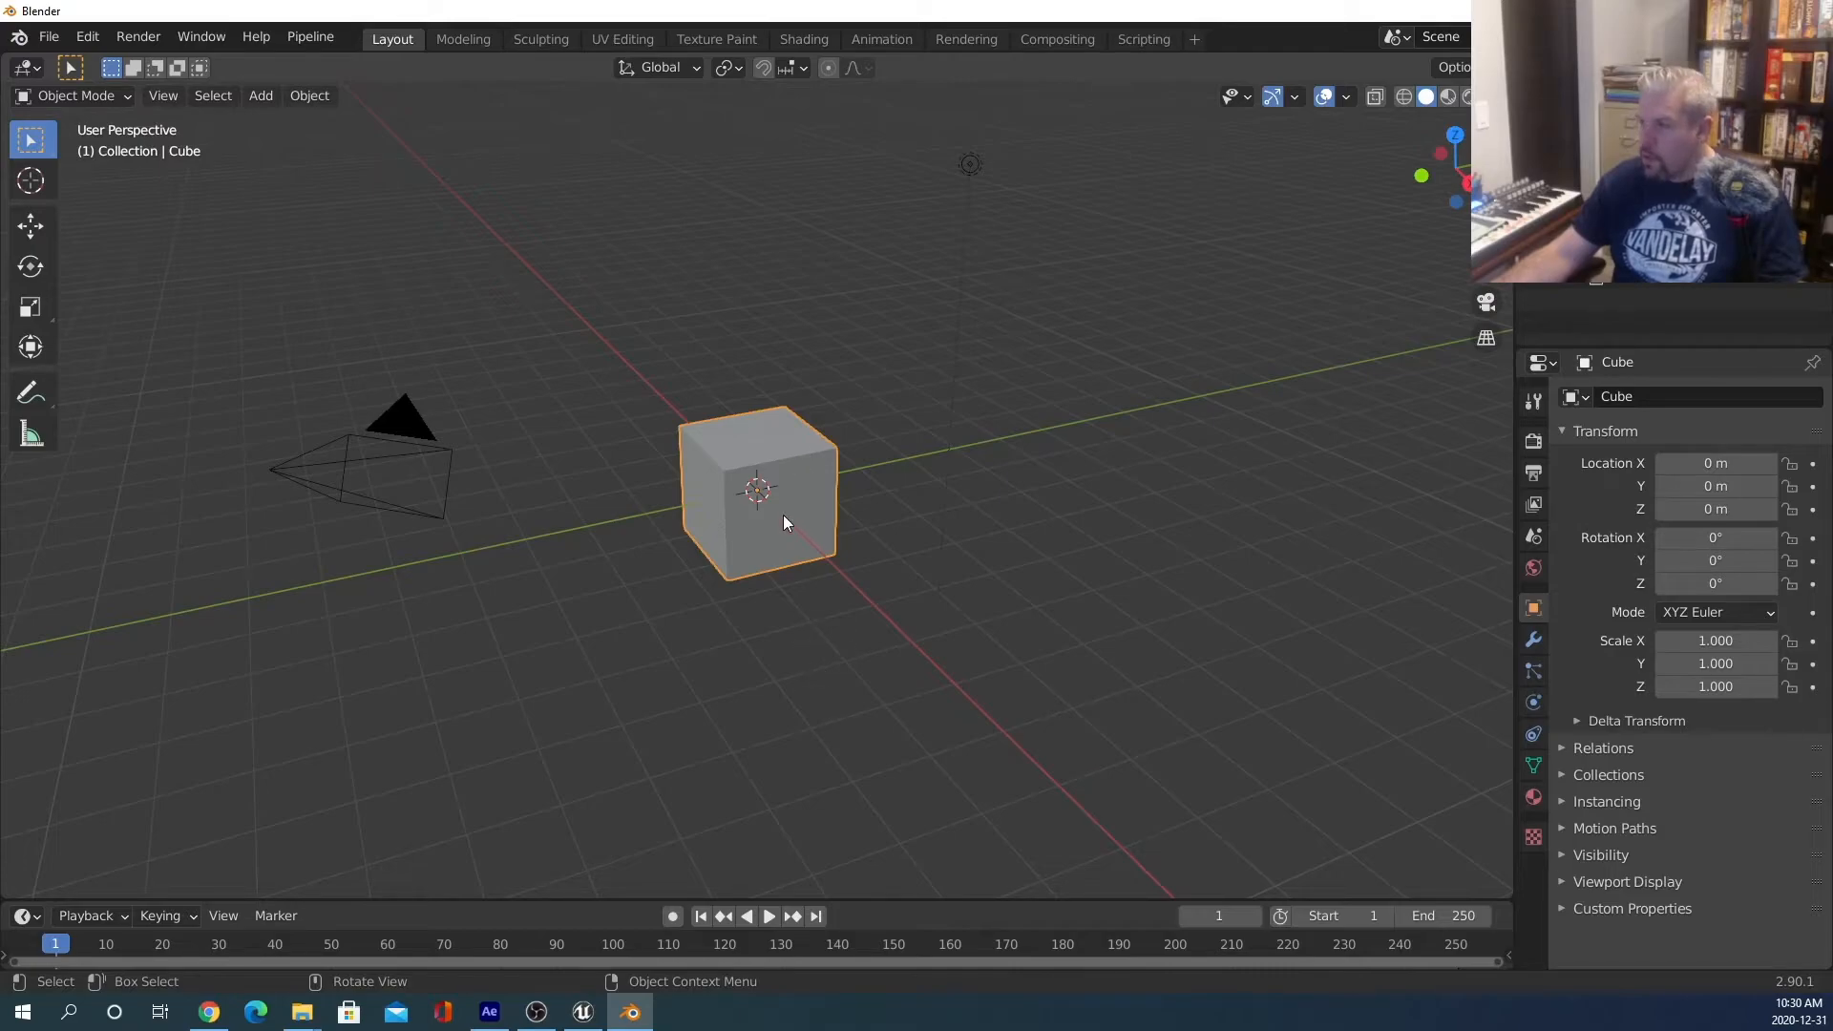
key("x")
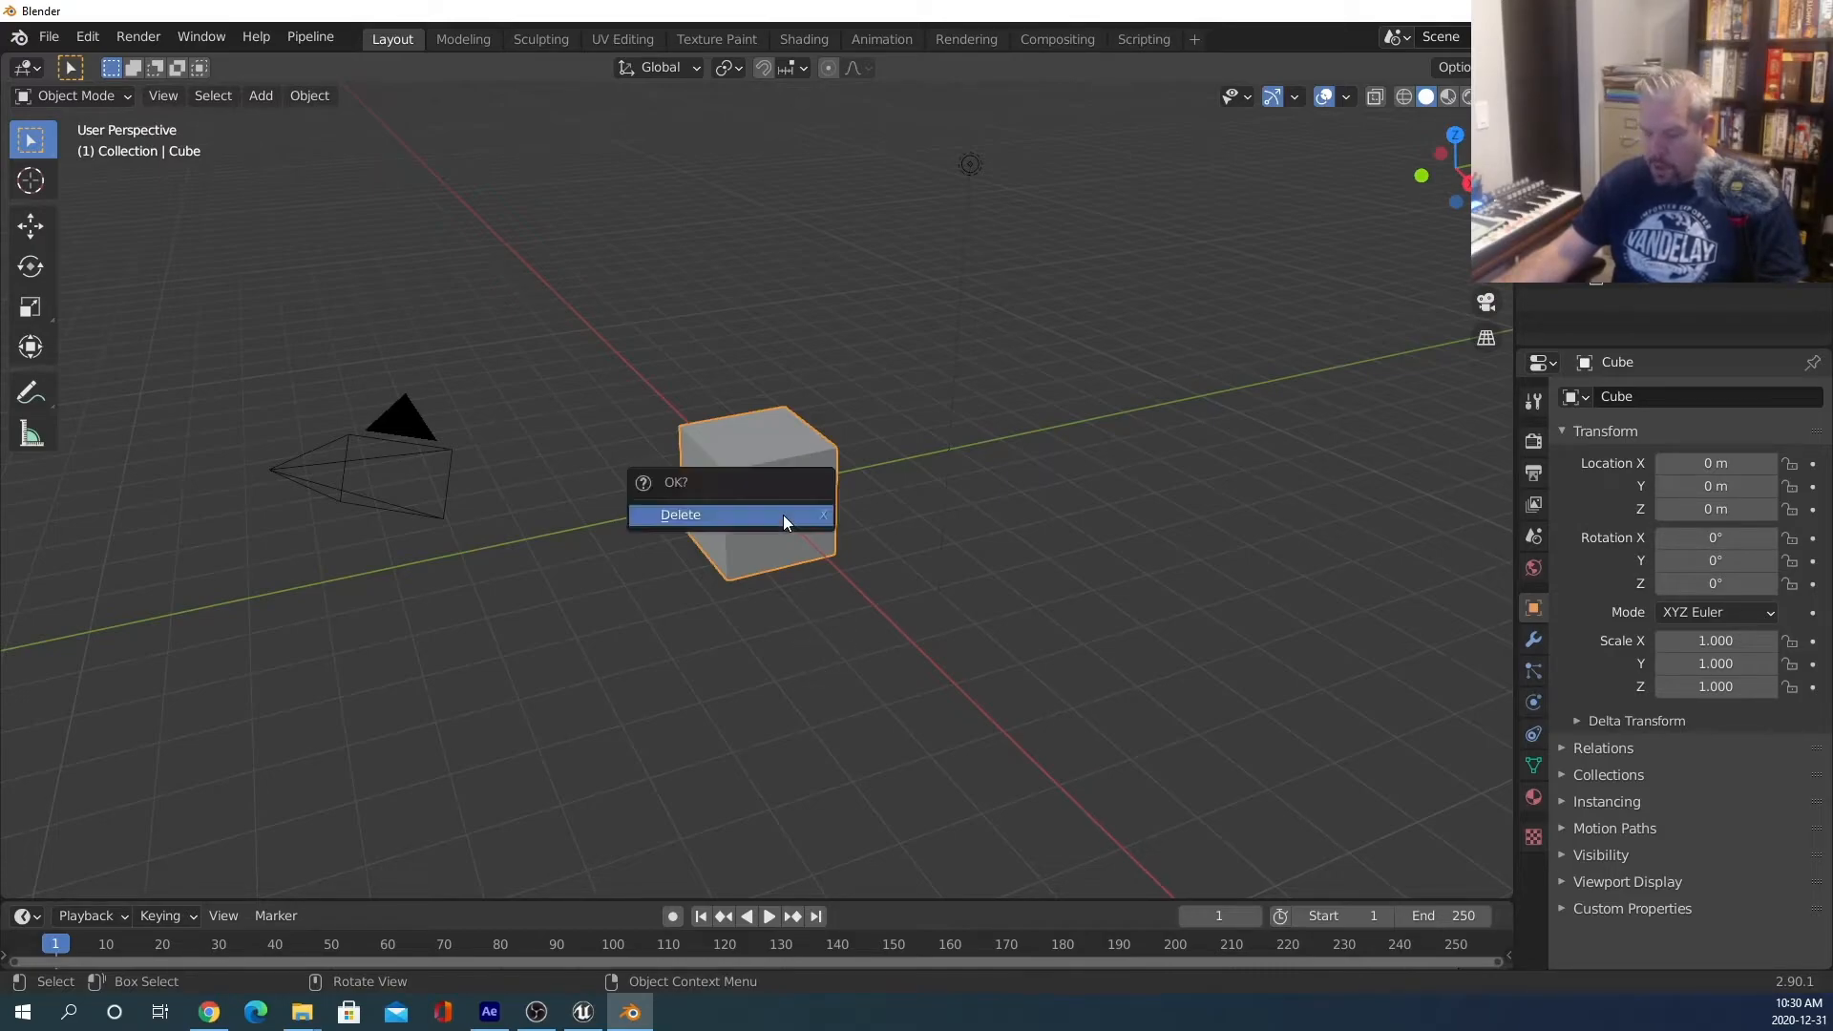
left_click(749, 524)
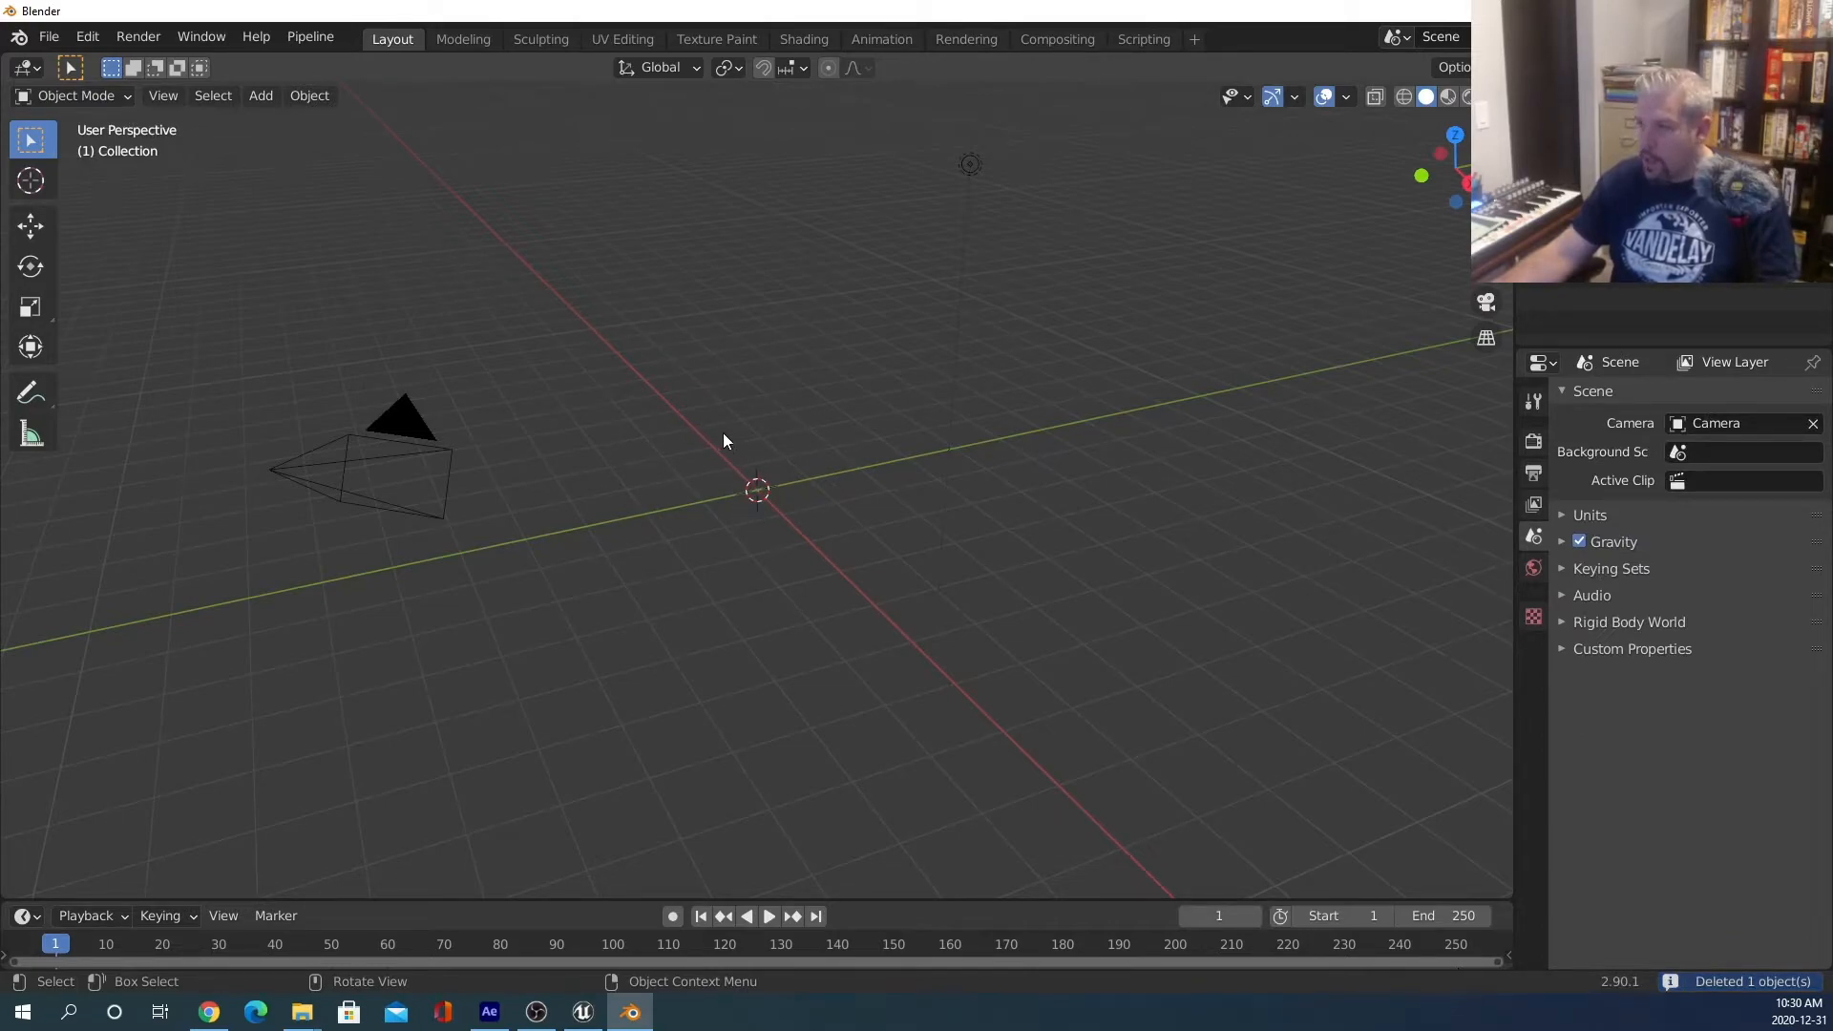
Import Box_Test.FBX from the Project 2D files folder on the D: drive, keeping the default import options.
left_click(48, 36)
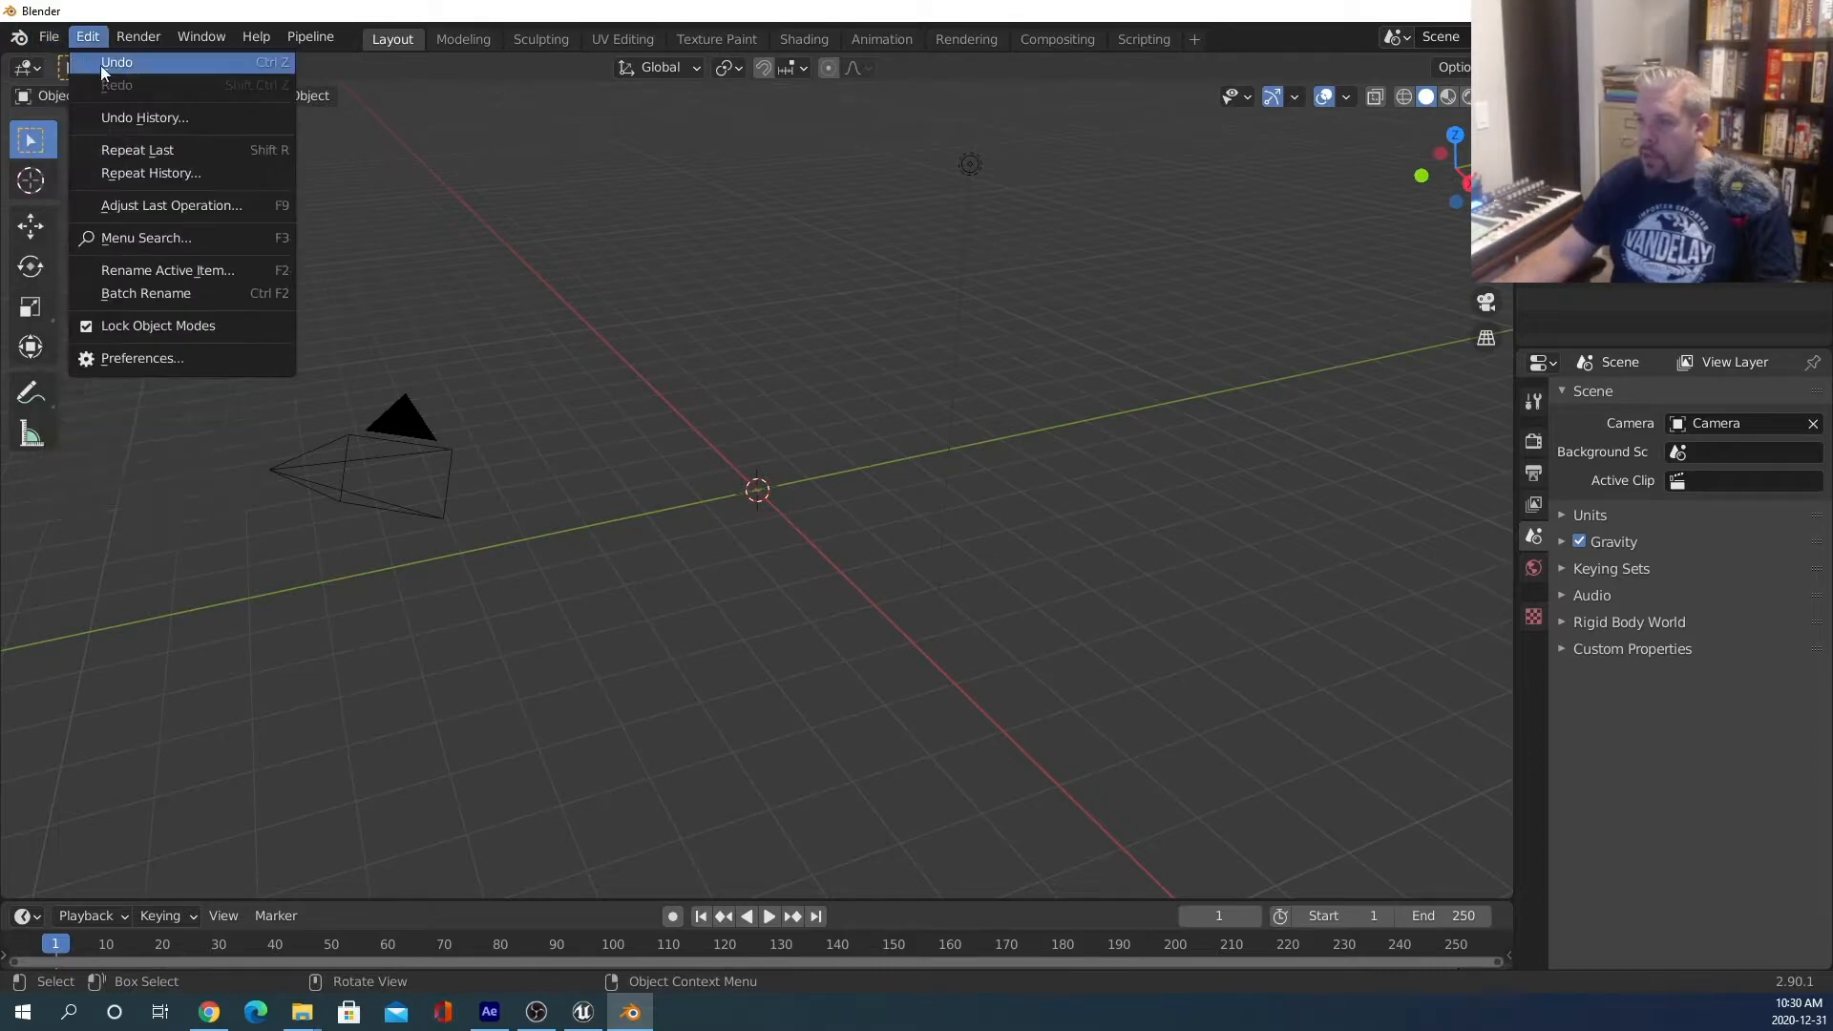
left_click(84, 40)
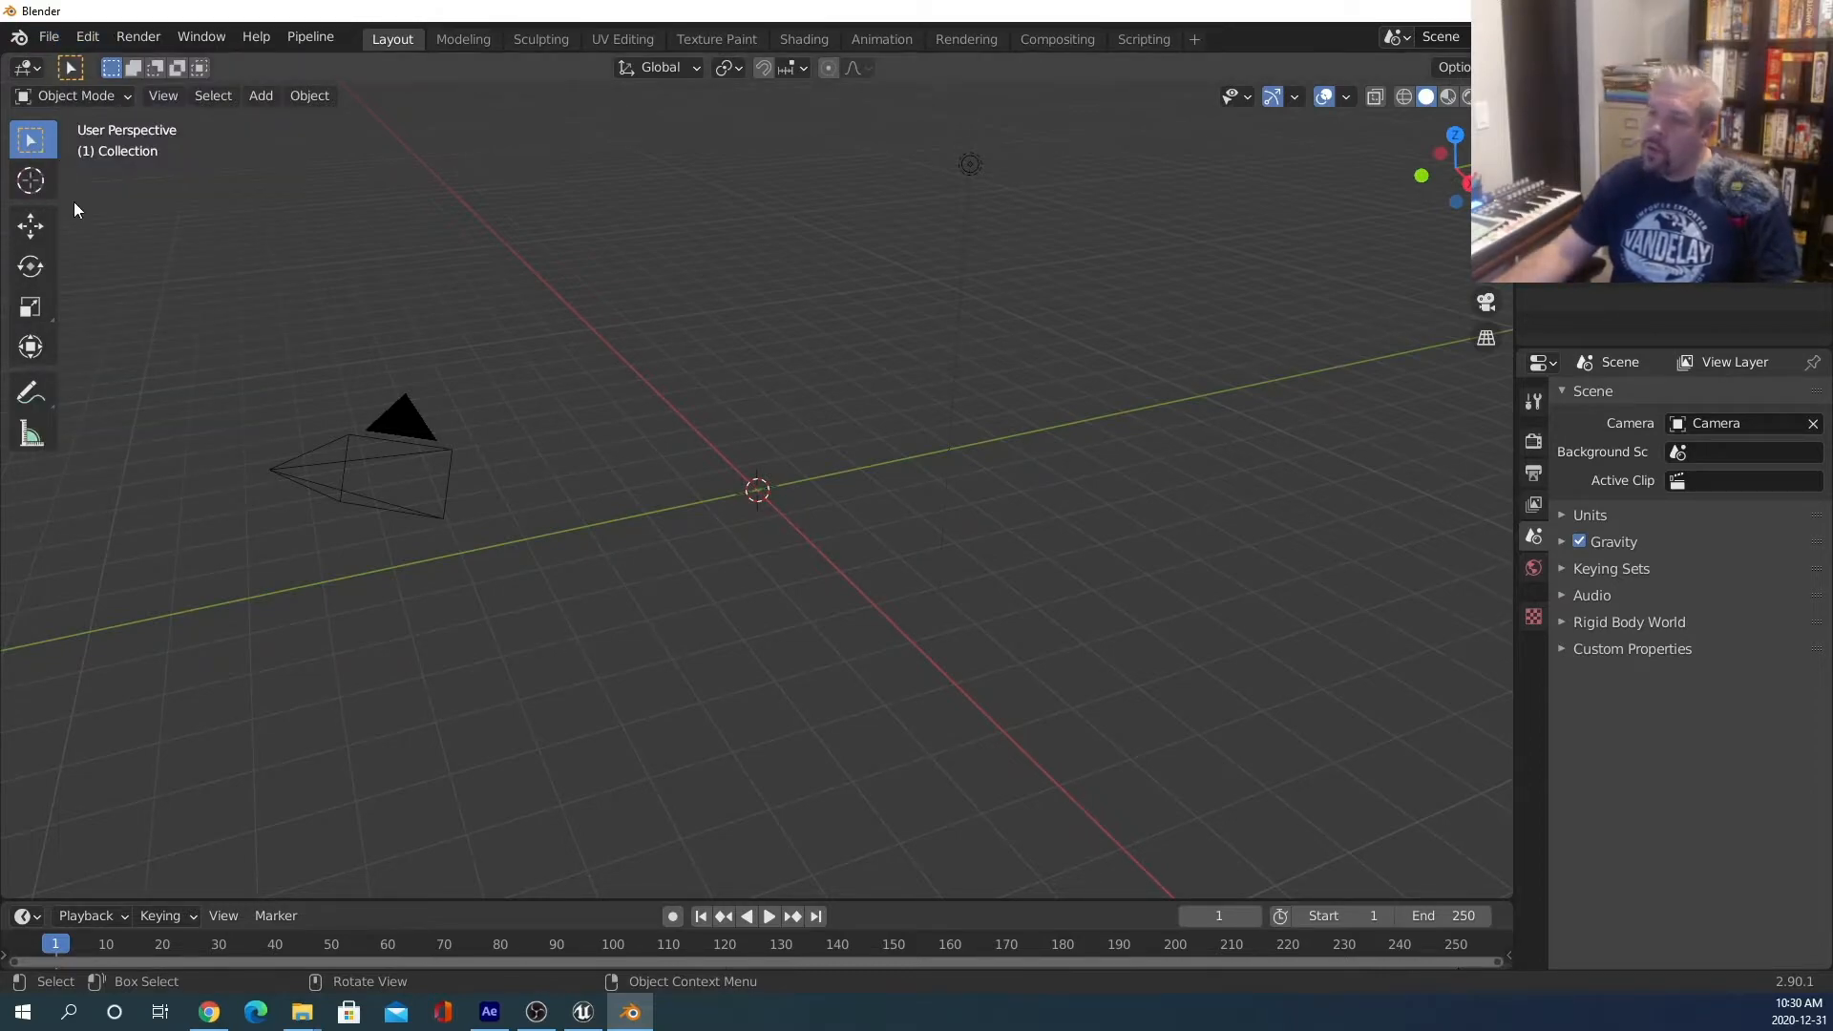
left_click(47, 36)
mouse_move(148, 408)
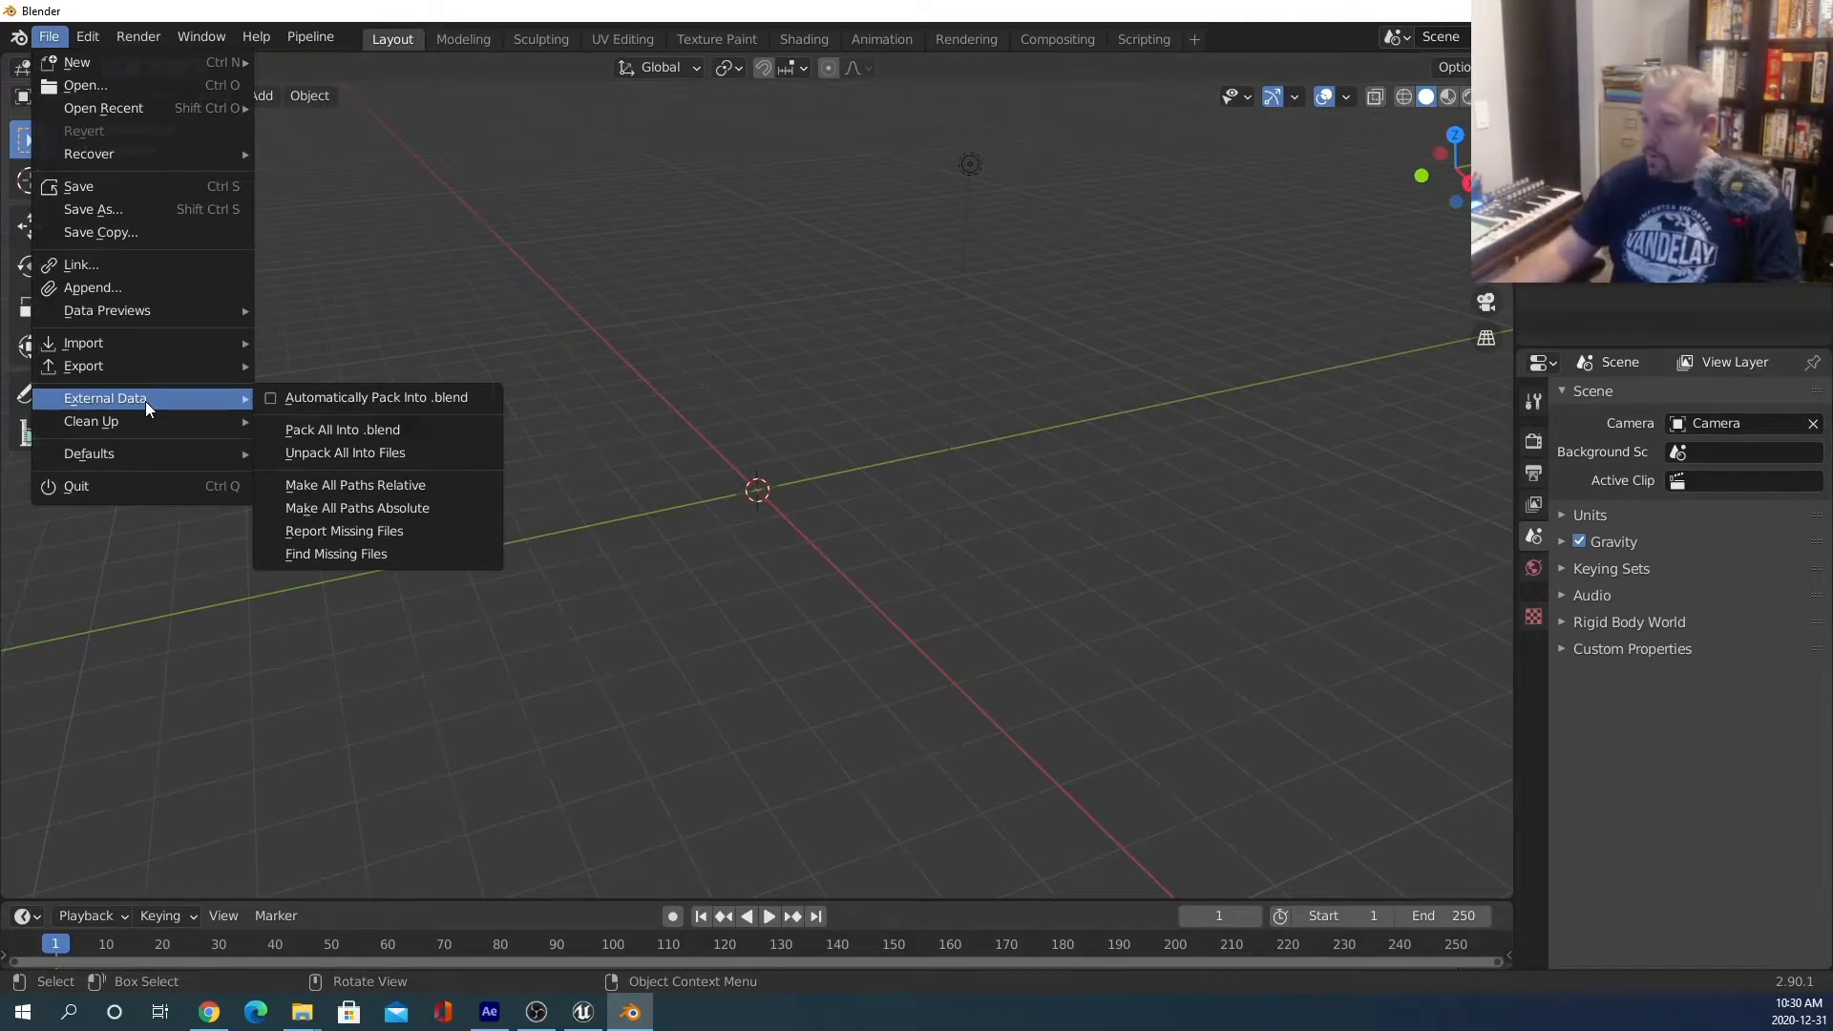
mouse_move(123, 346)
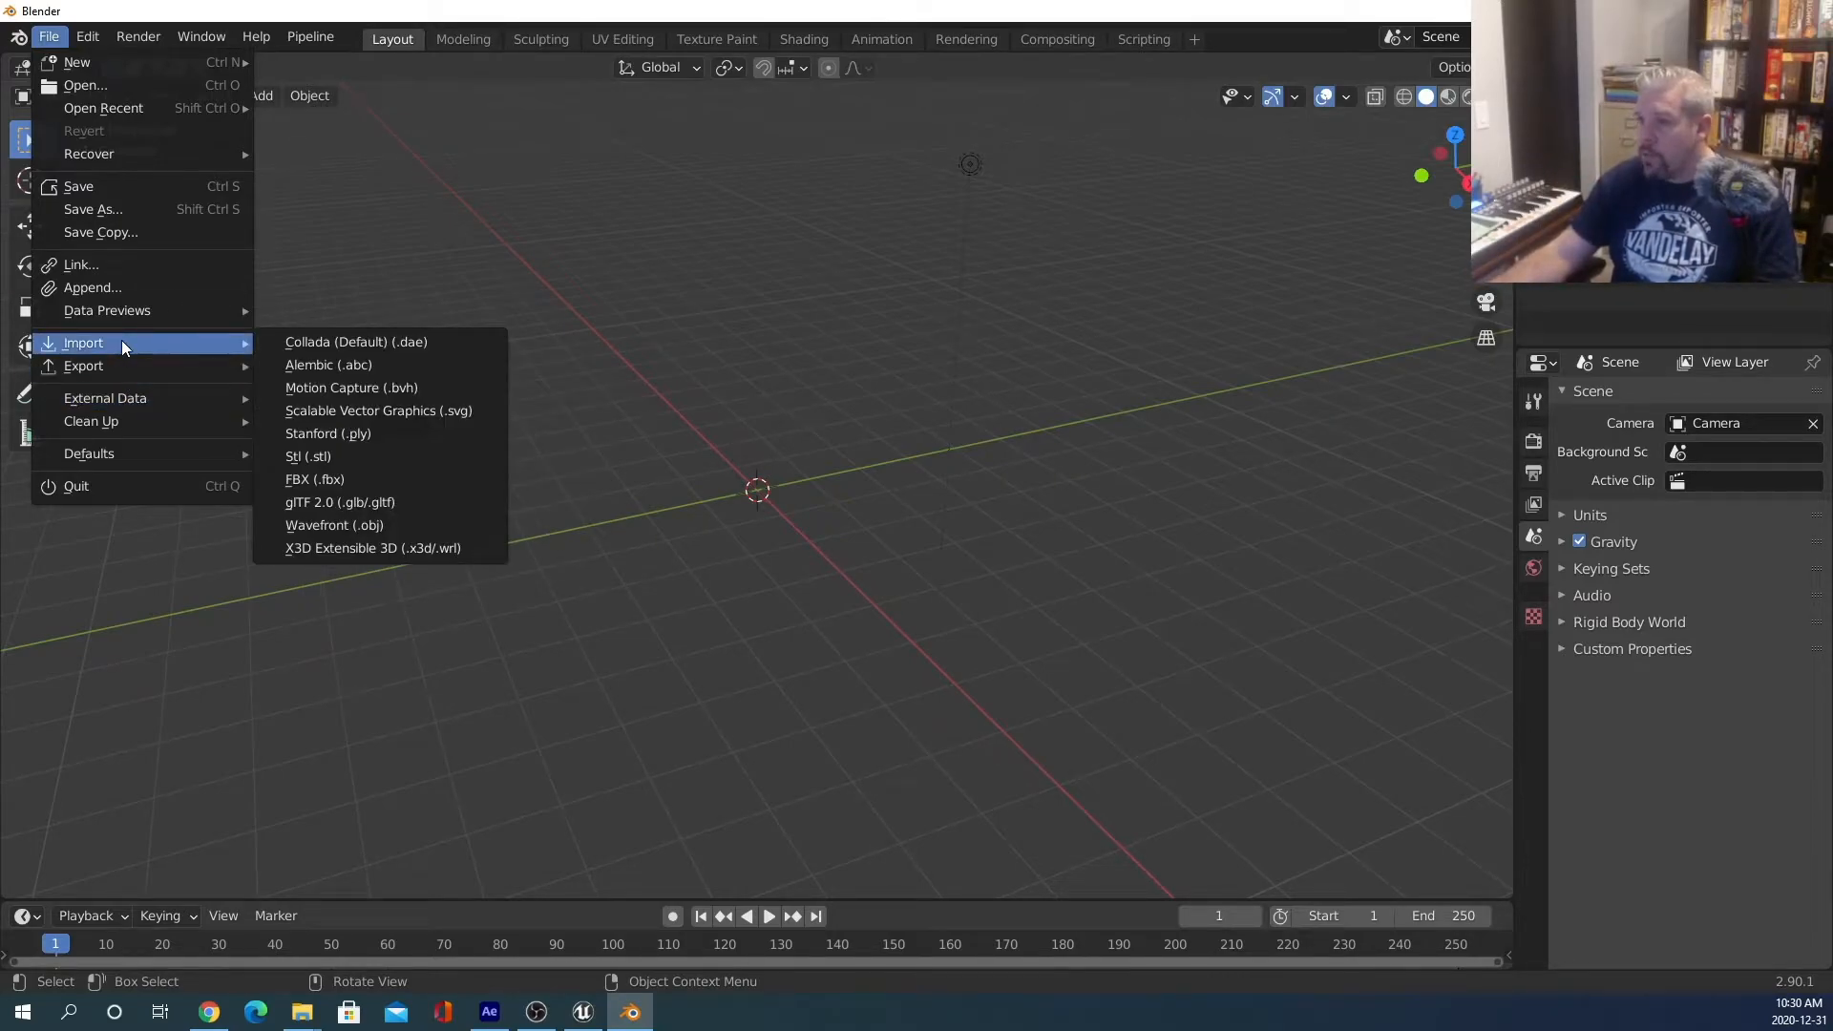
left_click(388, 479)
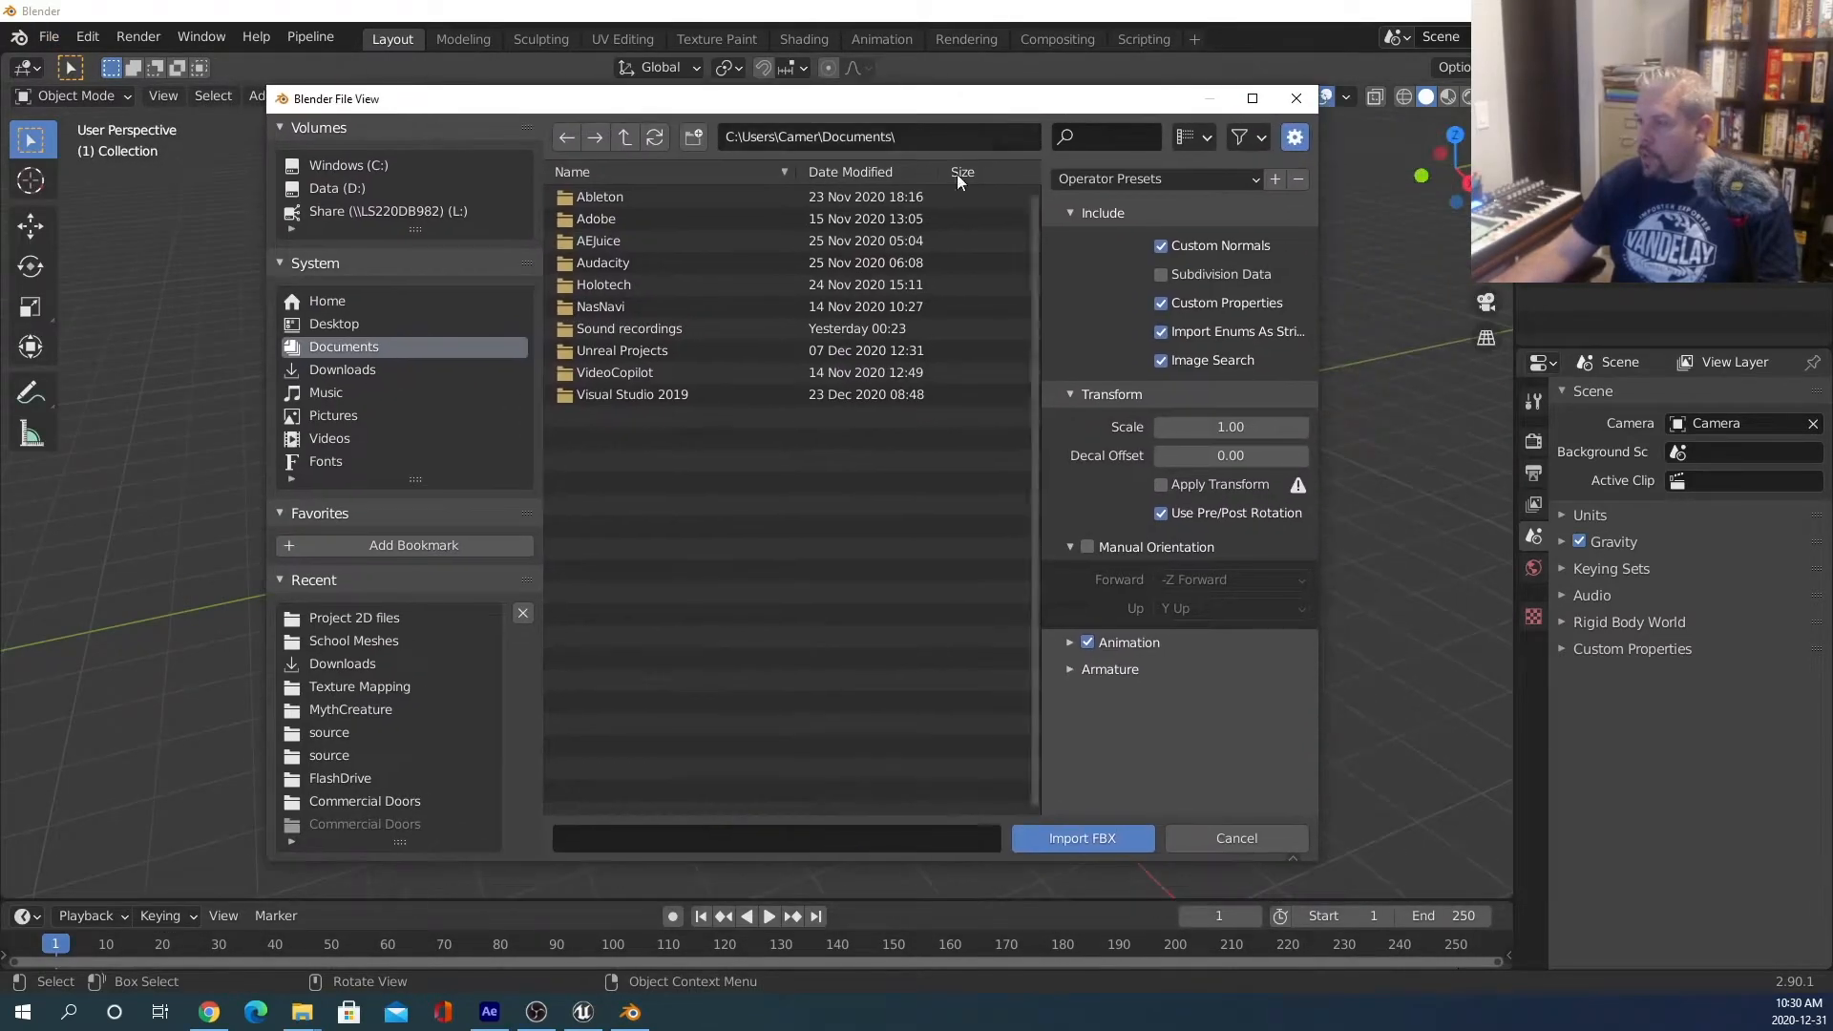
left_click(354, 191)
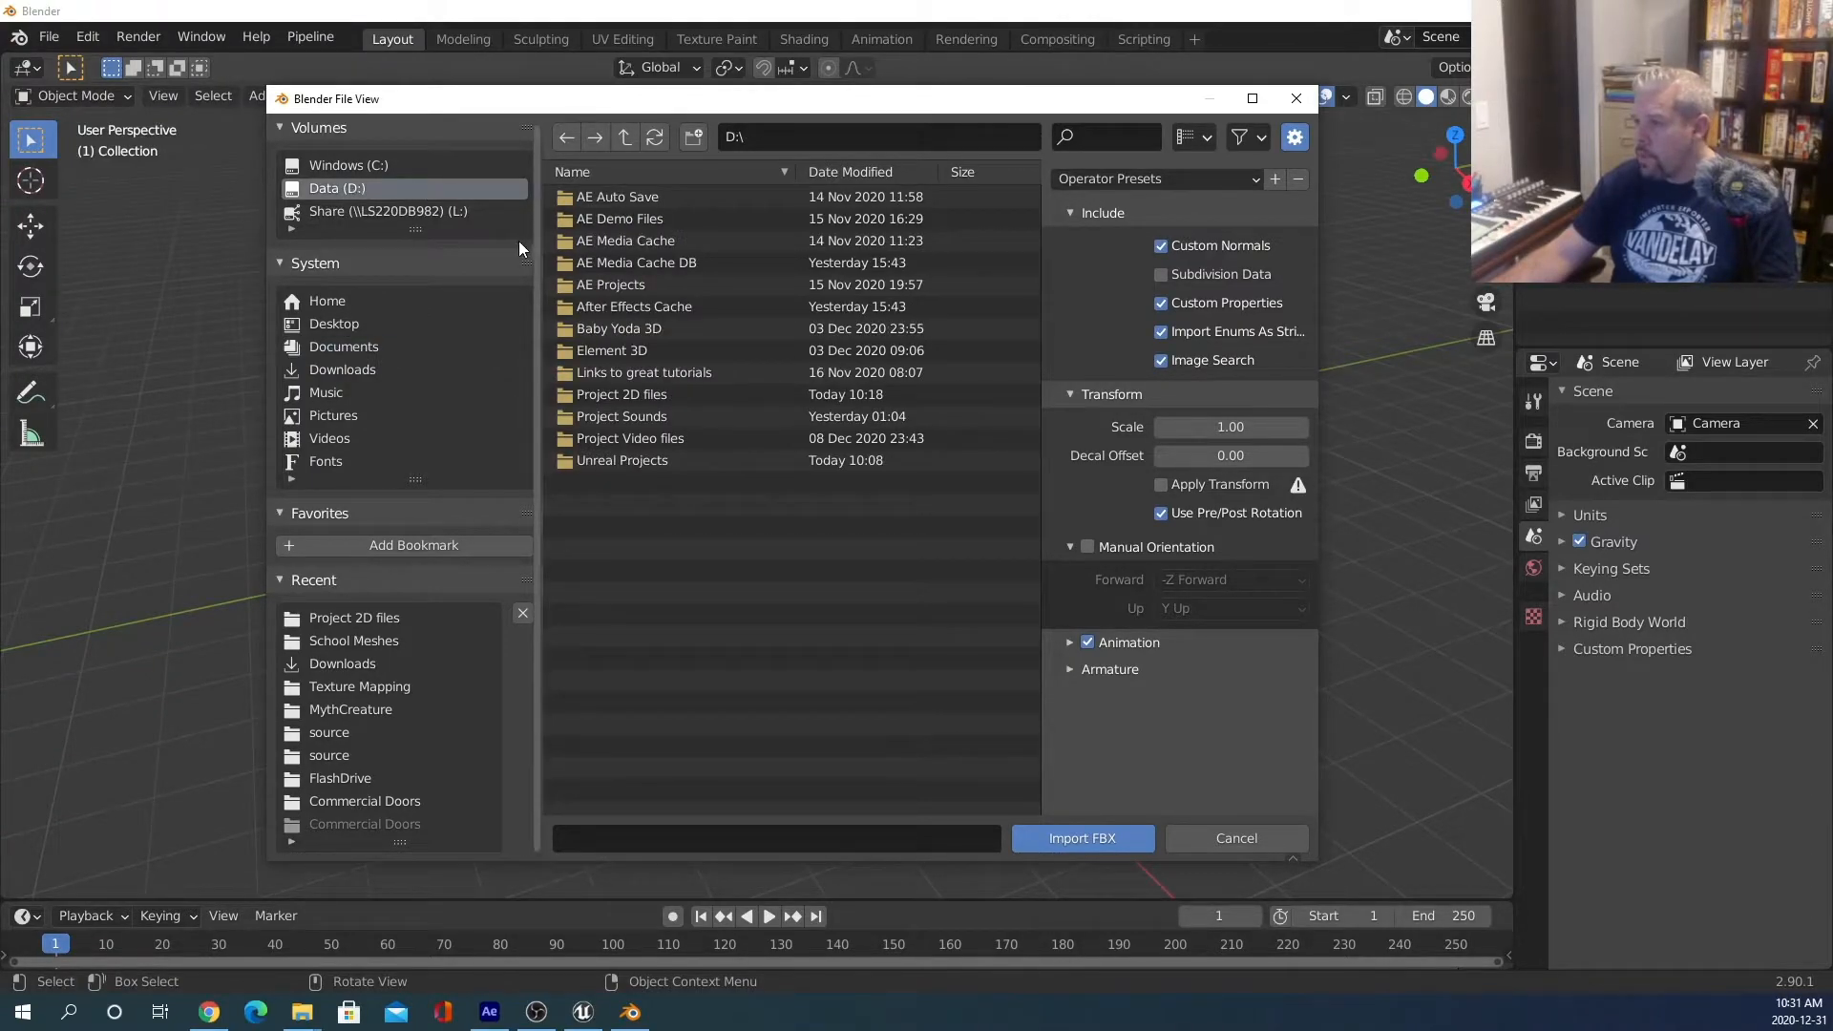
double_click(649, 394)
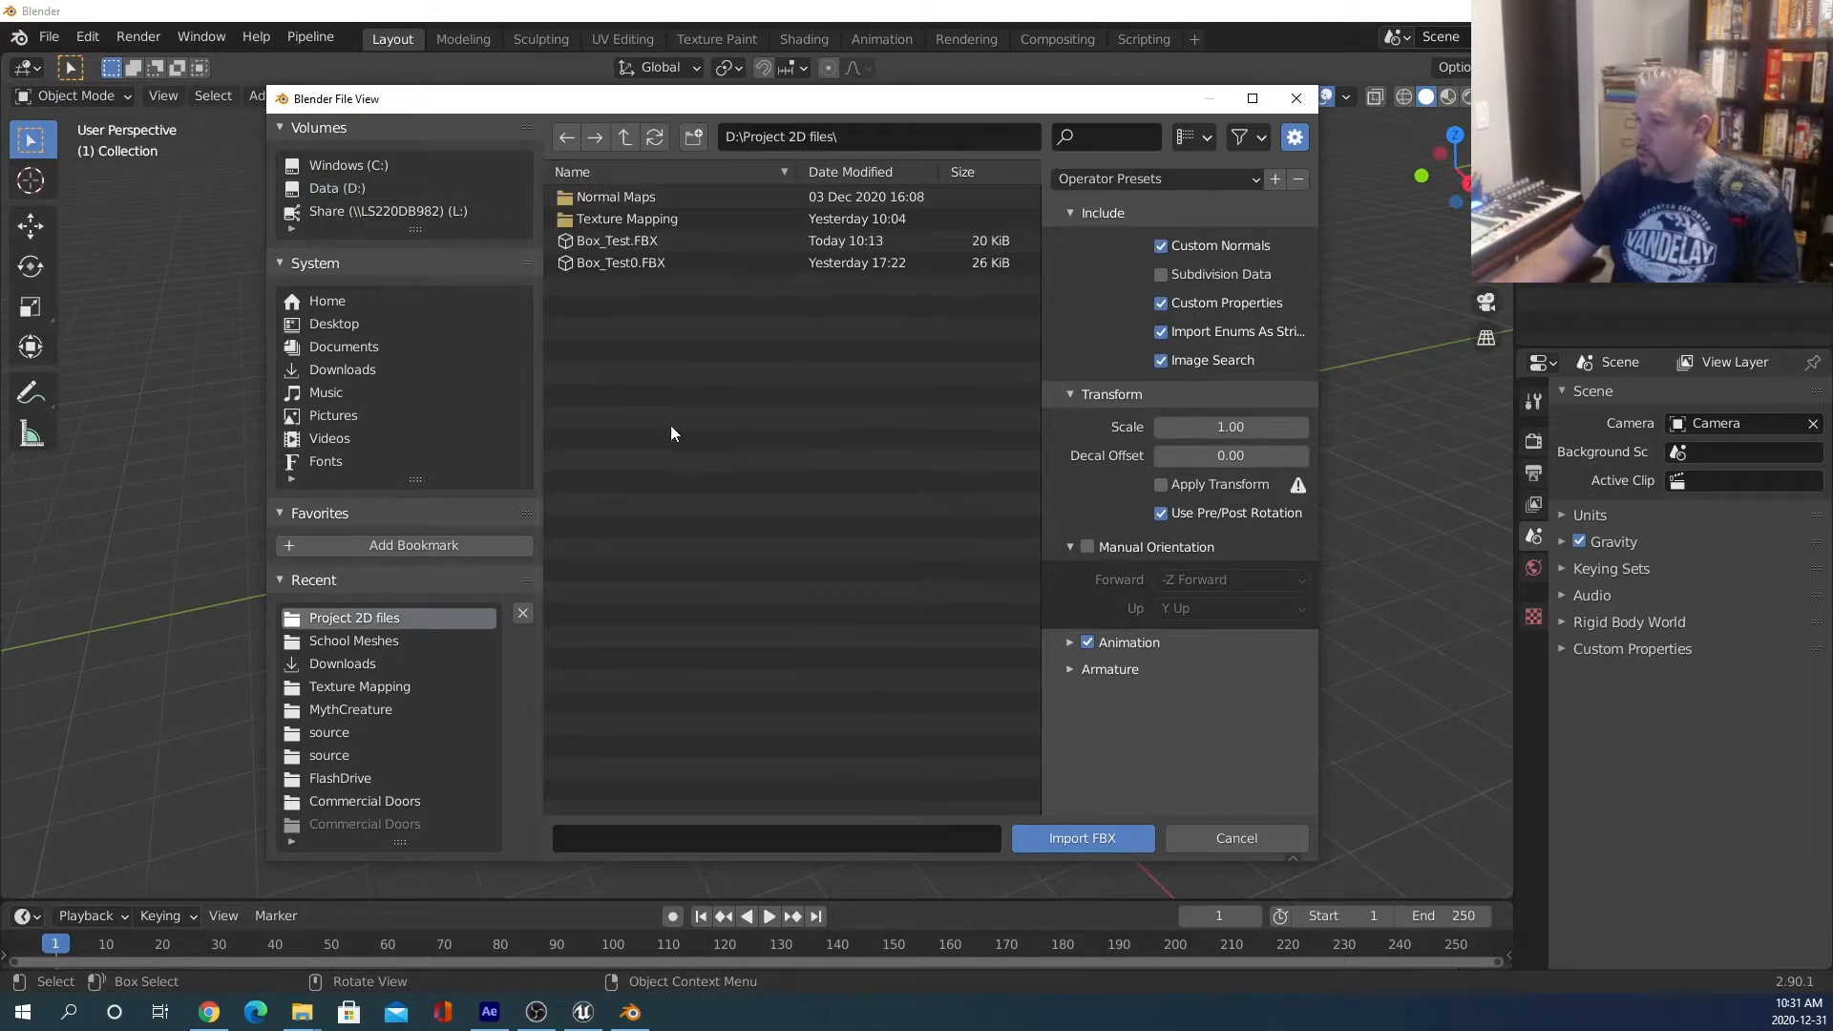
left_click(640, 245)
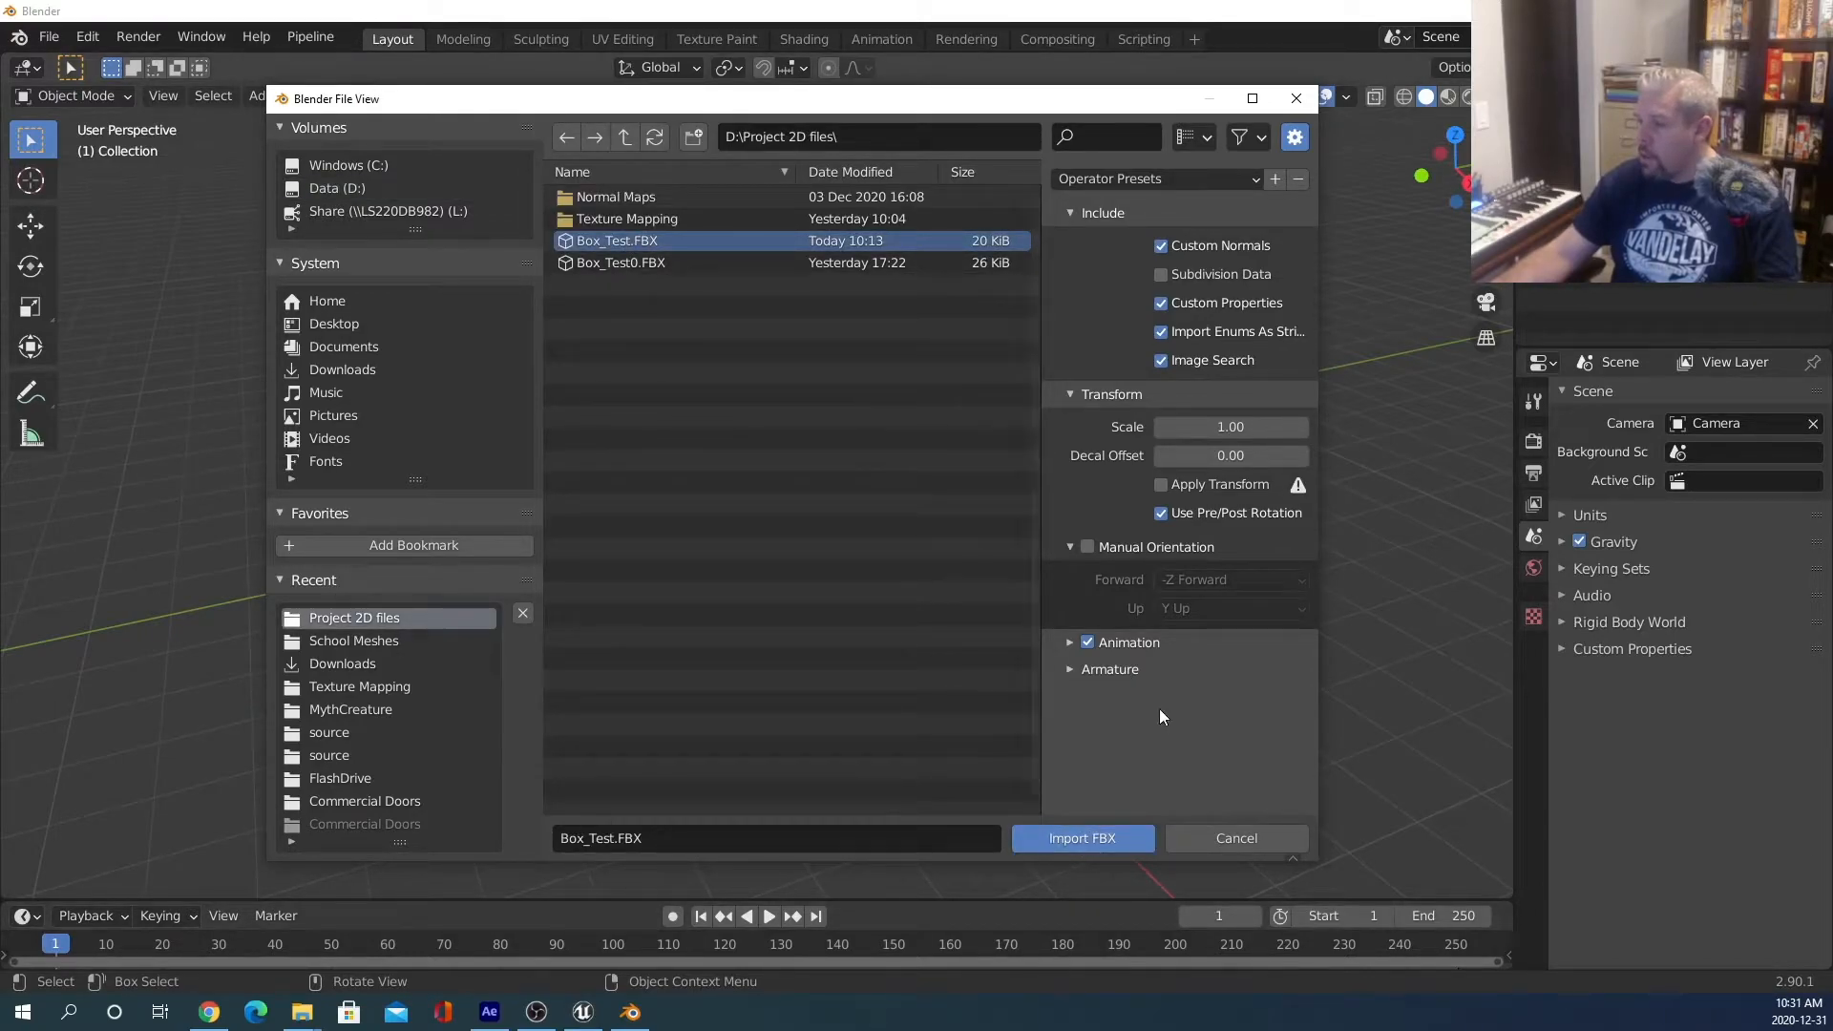
left_click(1072, 844)
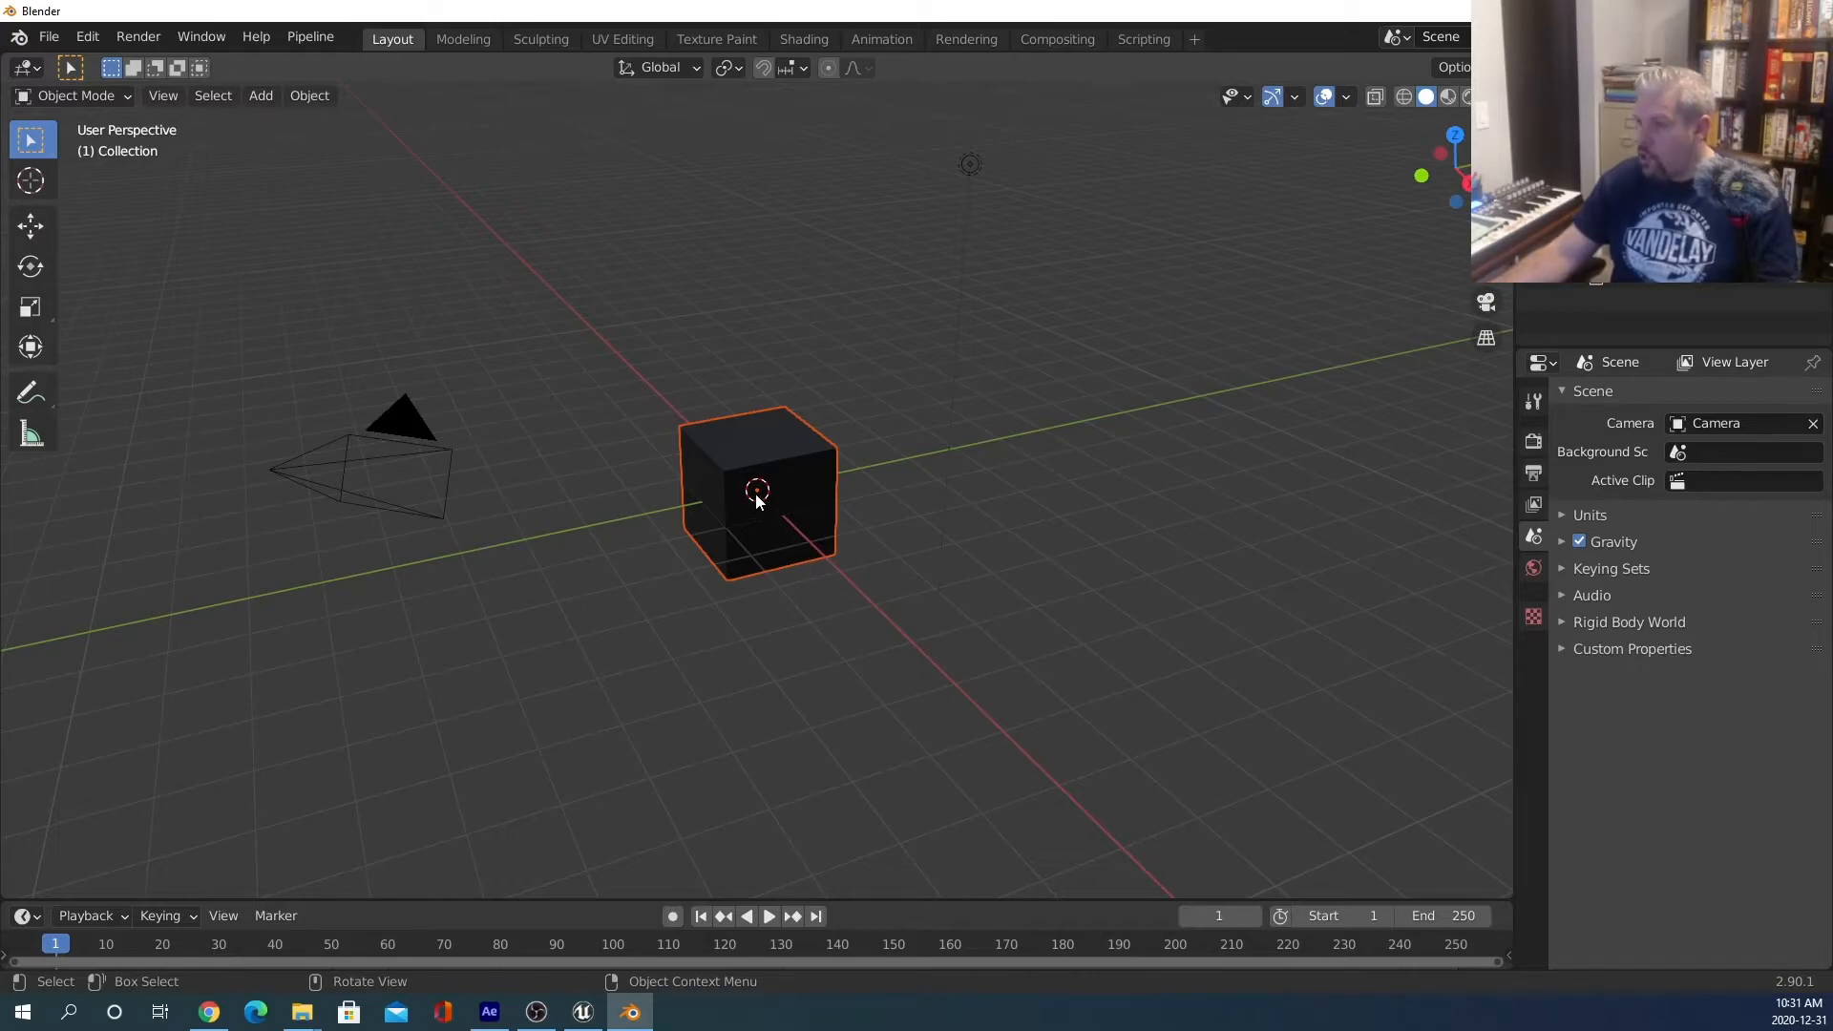
Move the imported box up along the Z axis by about 0.97 m so it rests on the ground grid.
key("g")
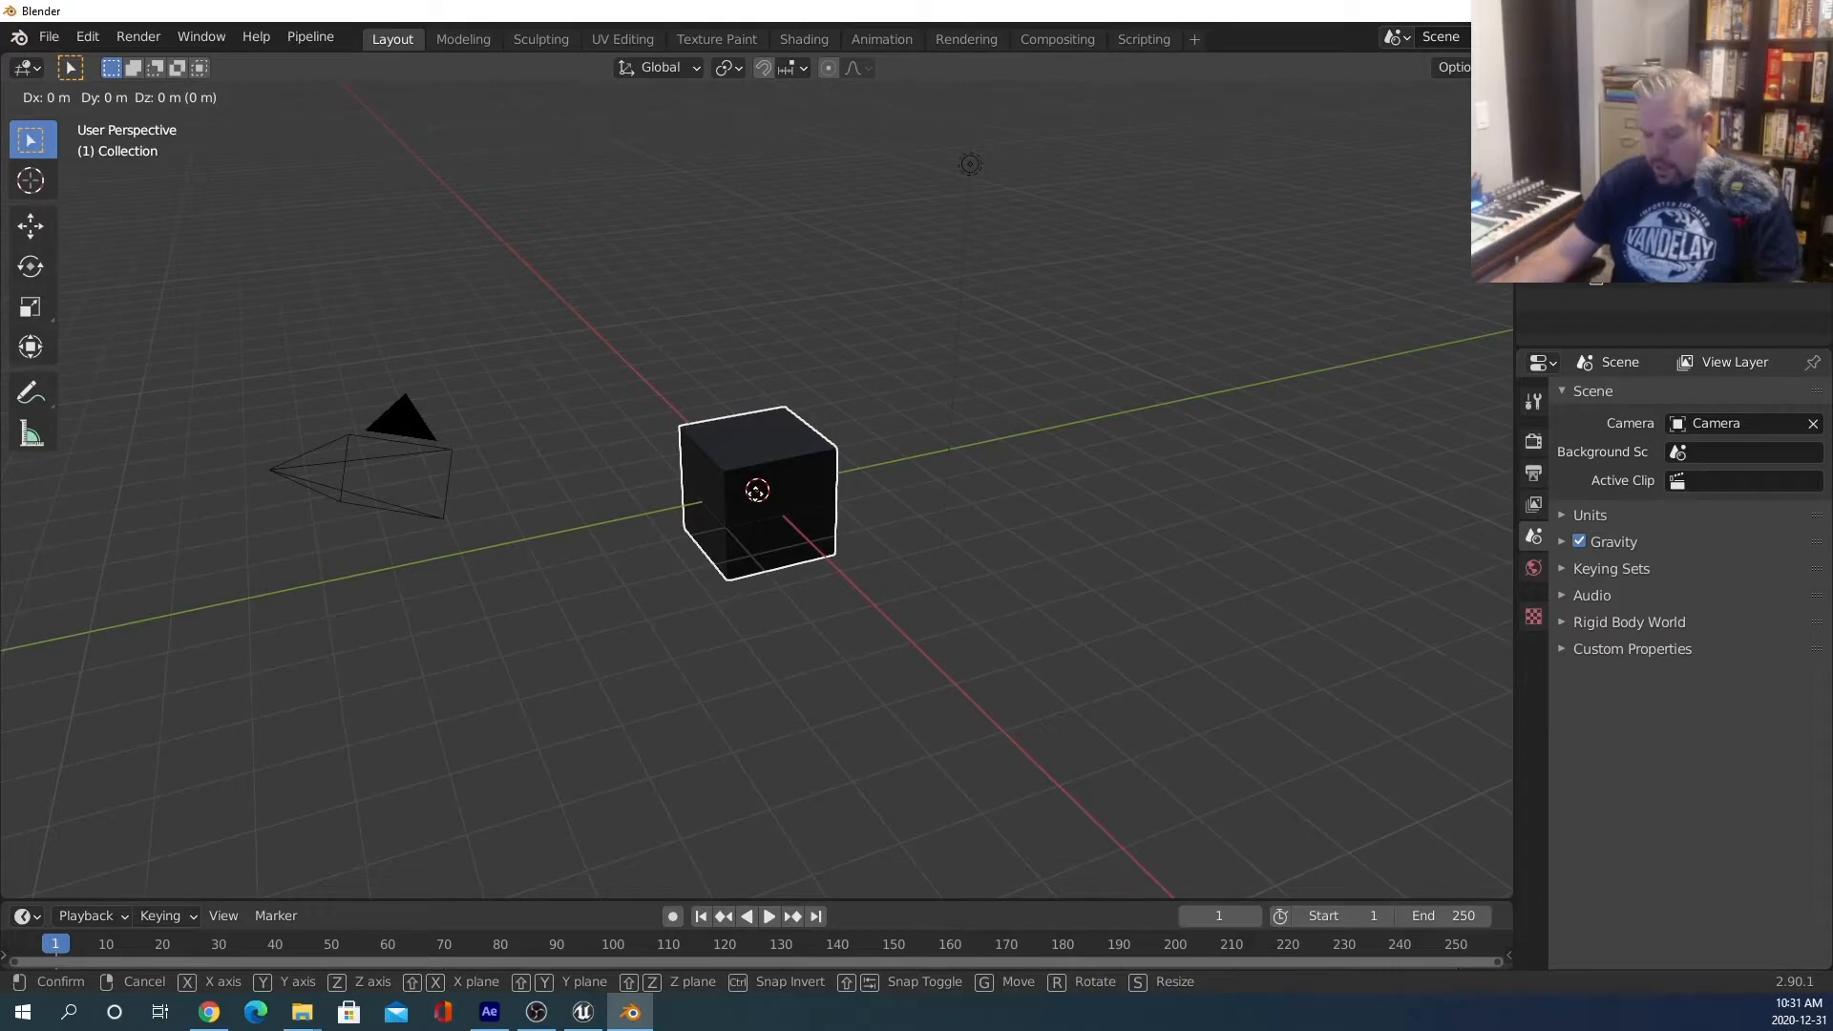
key("z")
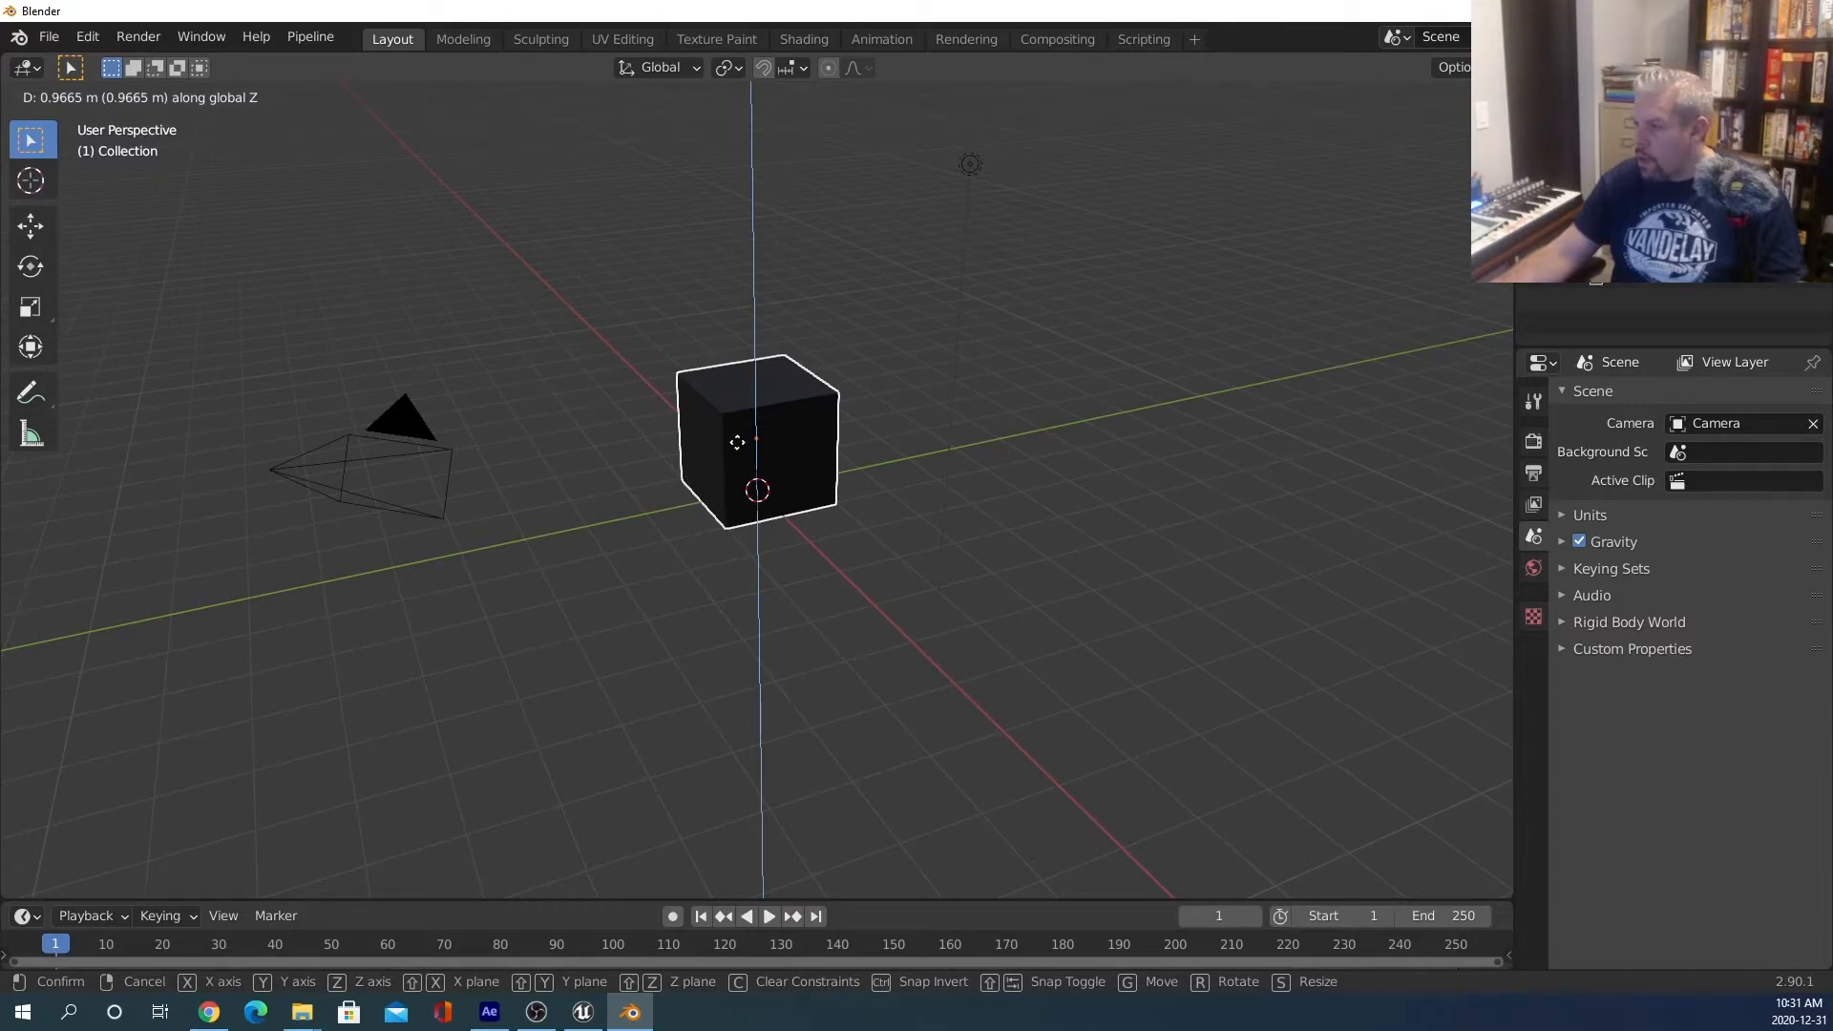
left_click(737, 442)
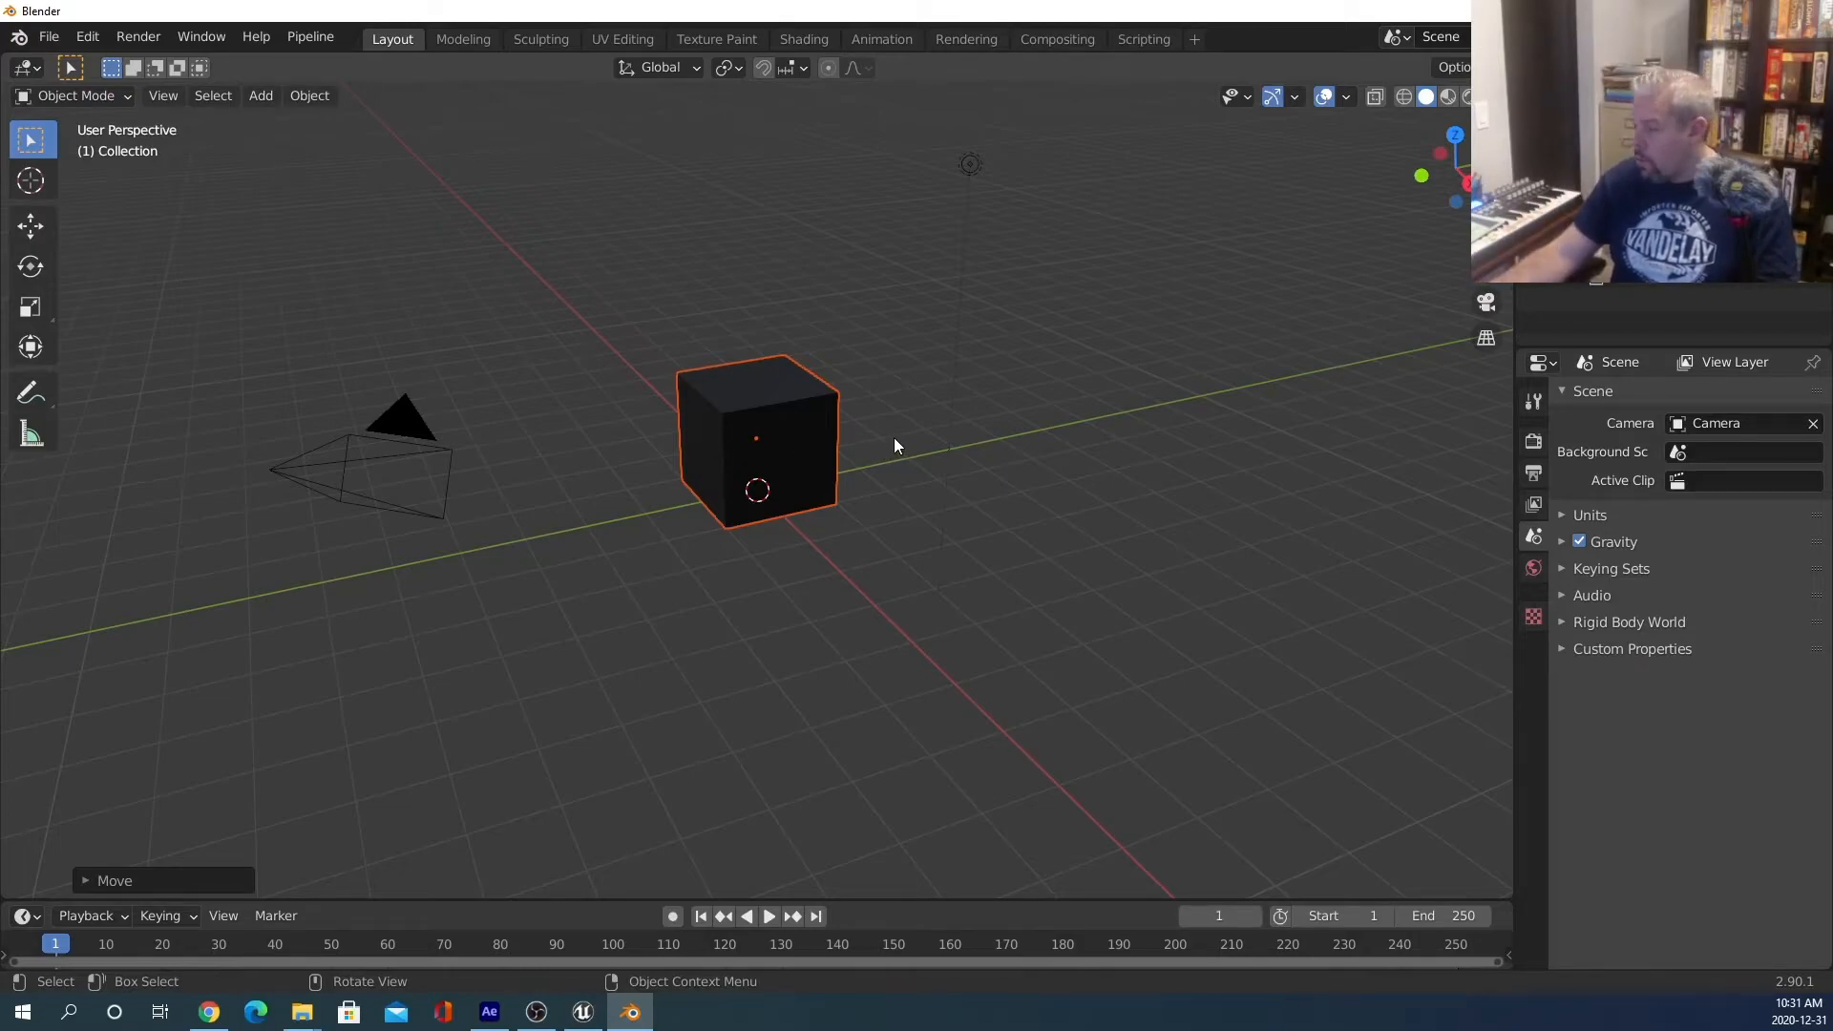
Examine the imported box from several sides and distances in the viewport.
key("alt")
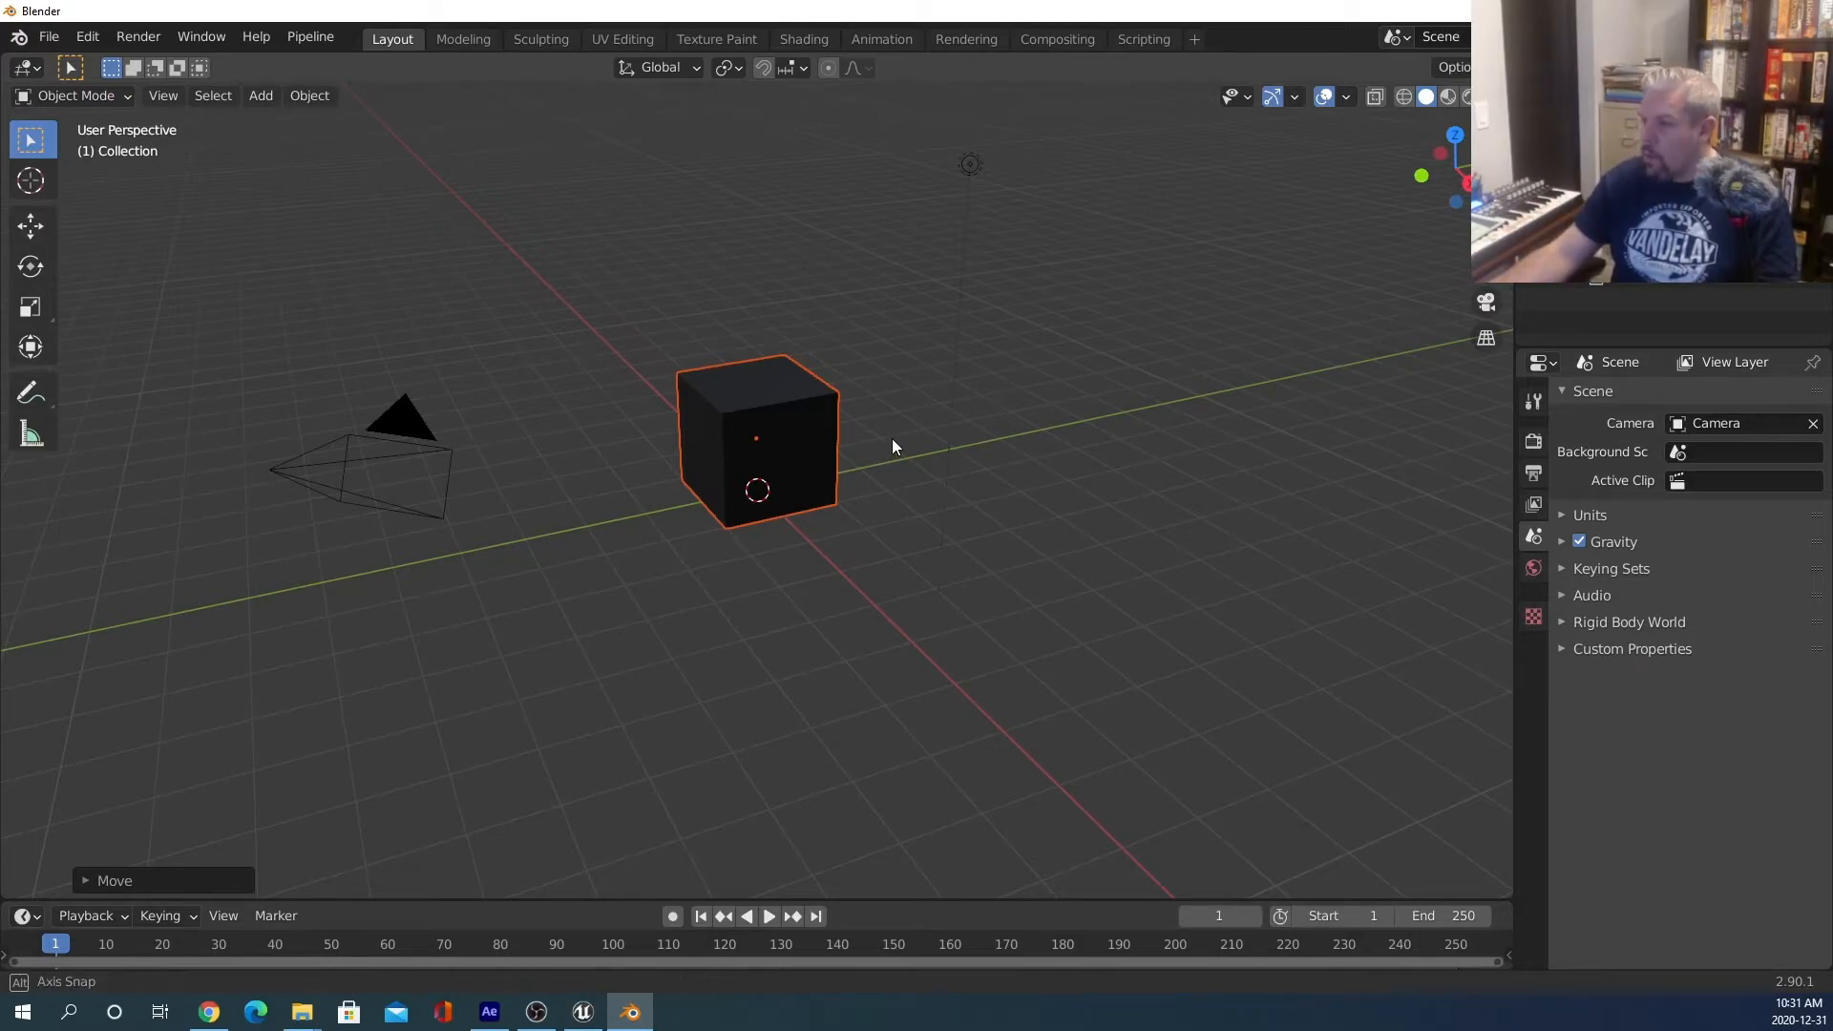
middle_click_drag(893, 446, 557, 409)
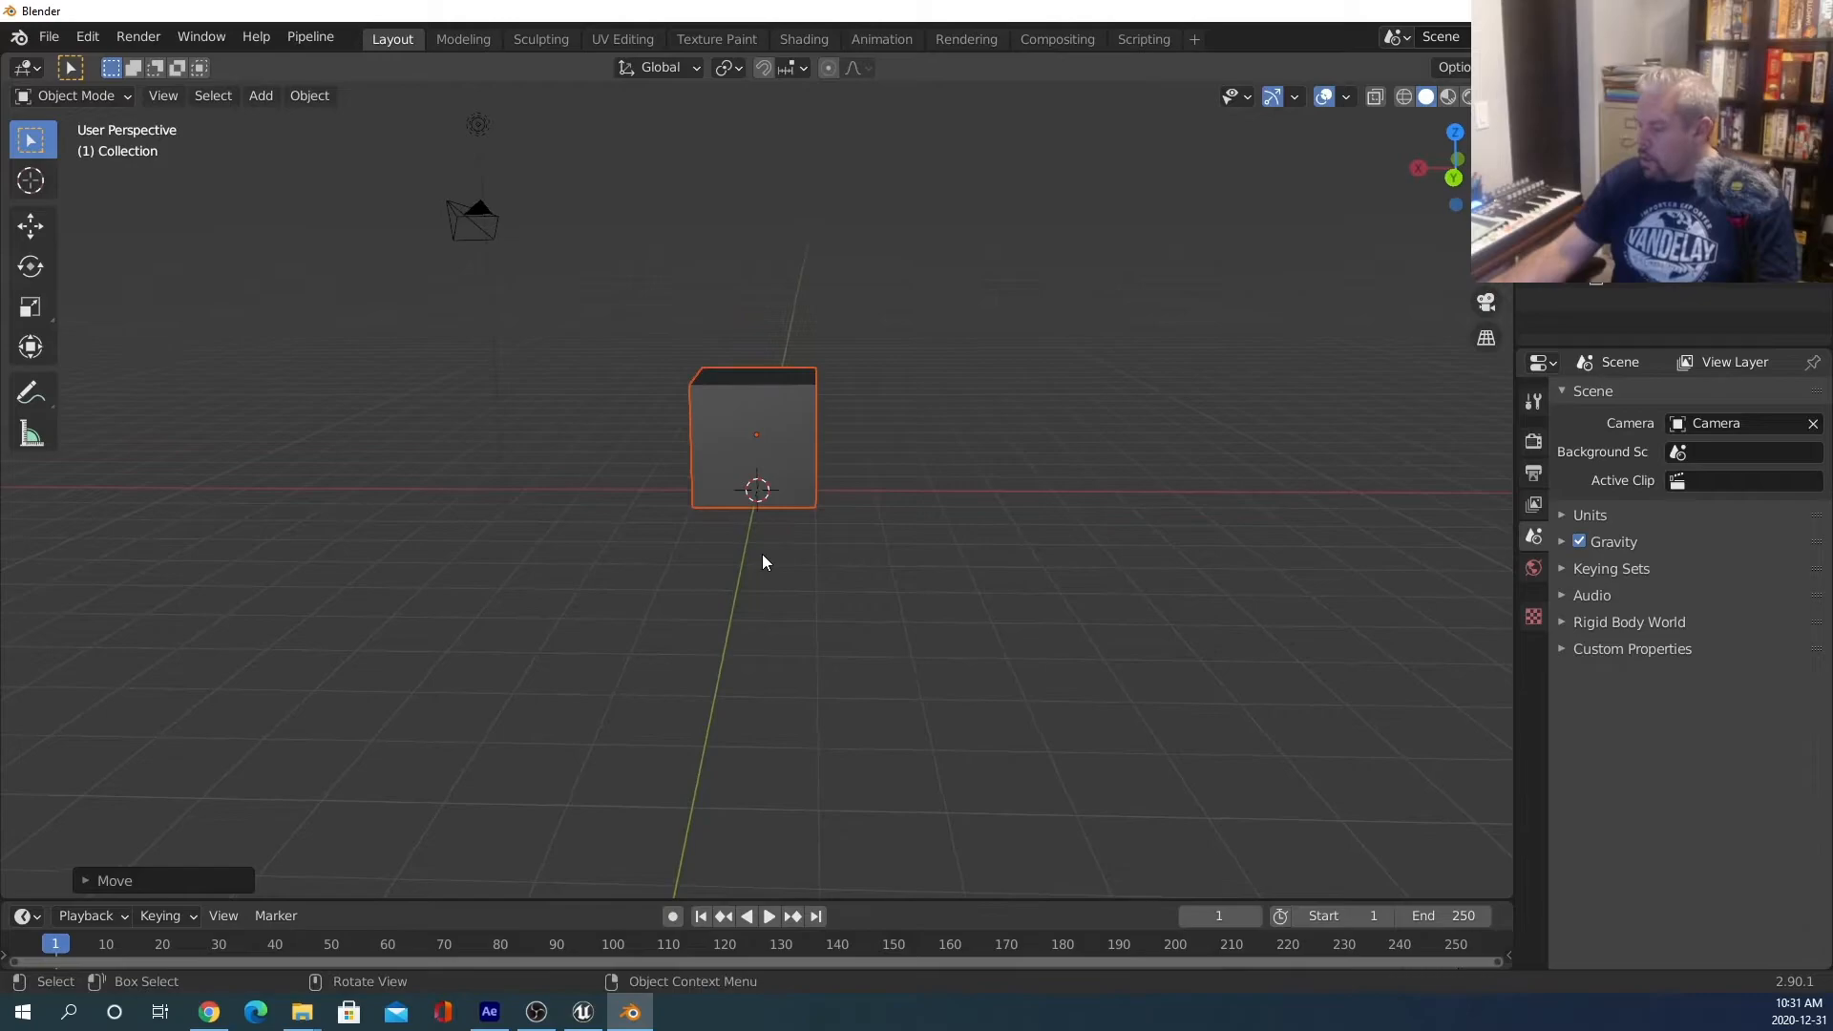
scroll(788, 549, "down", 2)
scroll(789, 515, "up", 4)
scroll(791, 523, "down", 2)
middle_click_drag(793, 530, 660, 433)
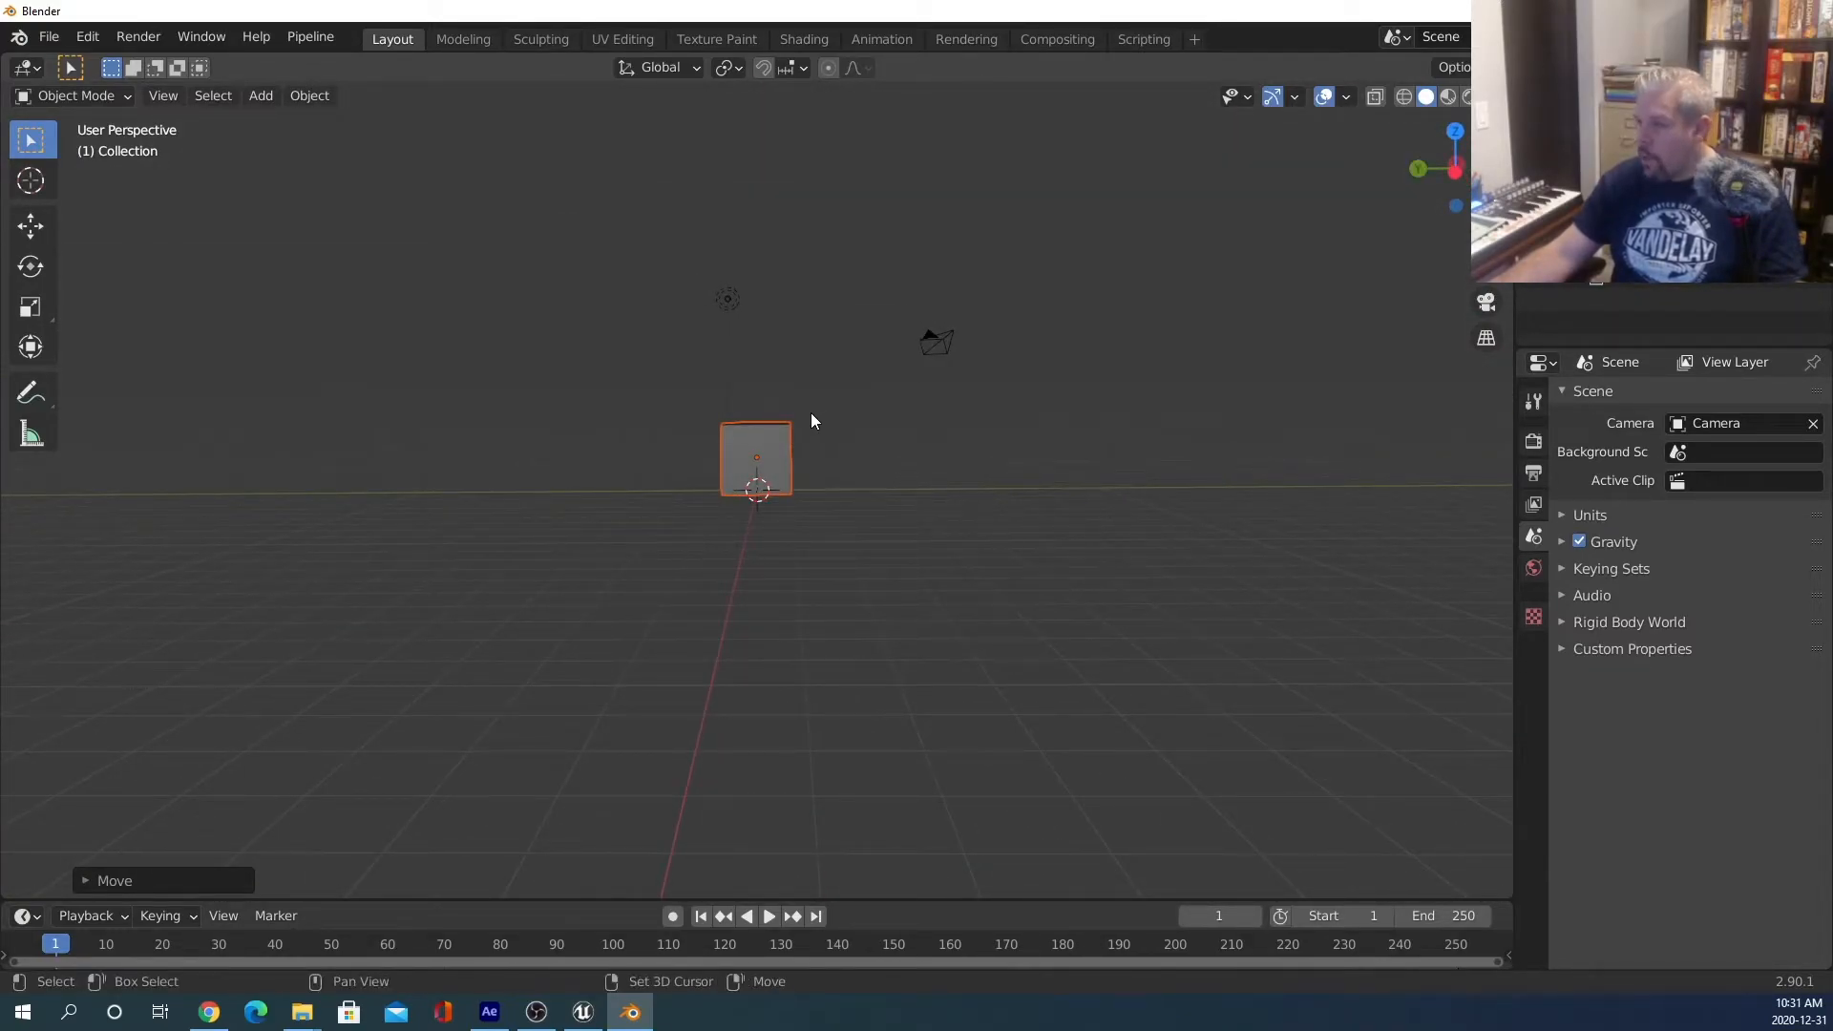
mouse_move(813, 421)
middle_mouse_down("shift")
mouse_move(781, 790)
mouse_move(802, 458)
mouse_move(368, 613)
mouse_move(1461, 536)
mouse_move(1003, 491)
mouse_move(621, 609)
mouse_move(818, 168)
mouse_move(830, 560)
mouse_move(864, 283)
mouse_move(857, 500)
mouse_move(556, 401)
mouse_move(970, 410)
mouse_move(806, 446)
mouse_move(825, 454)
middle_mouse_up("shift")
scroll(826, 451, "up", 3)
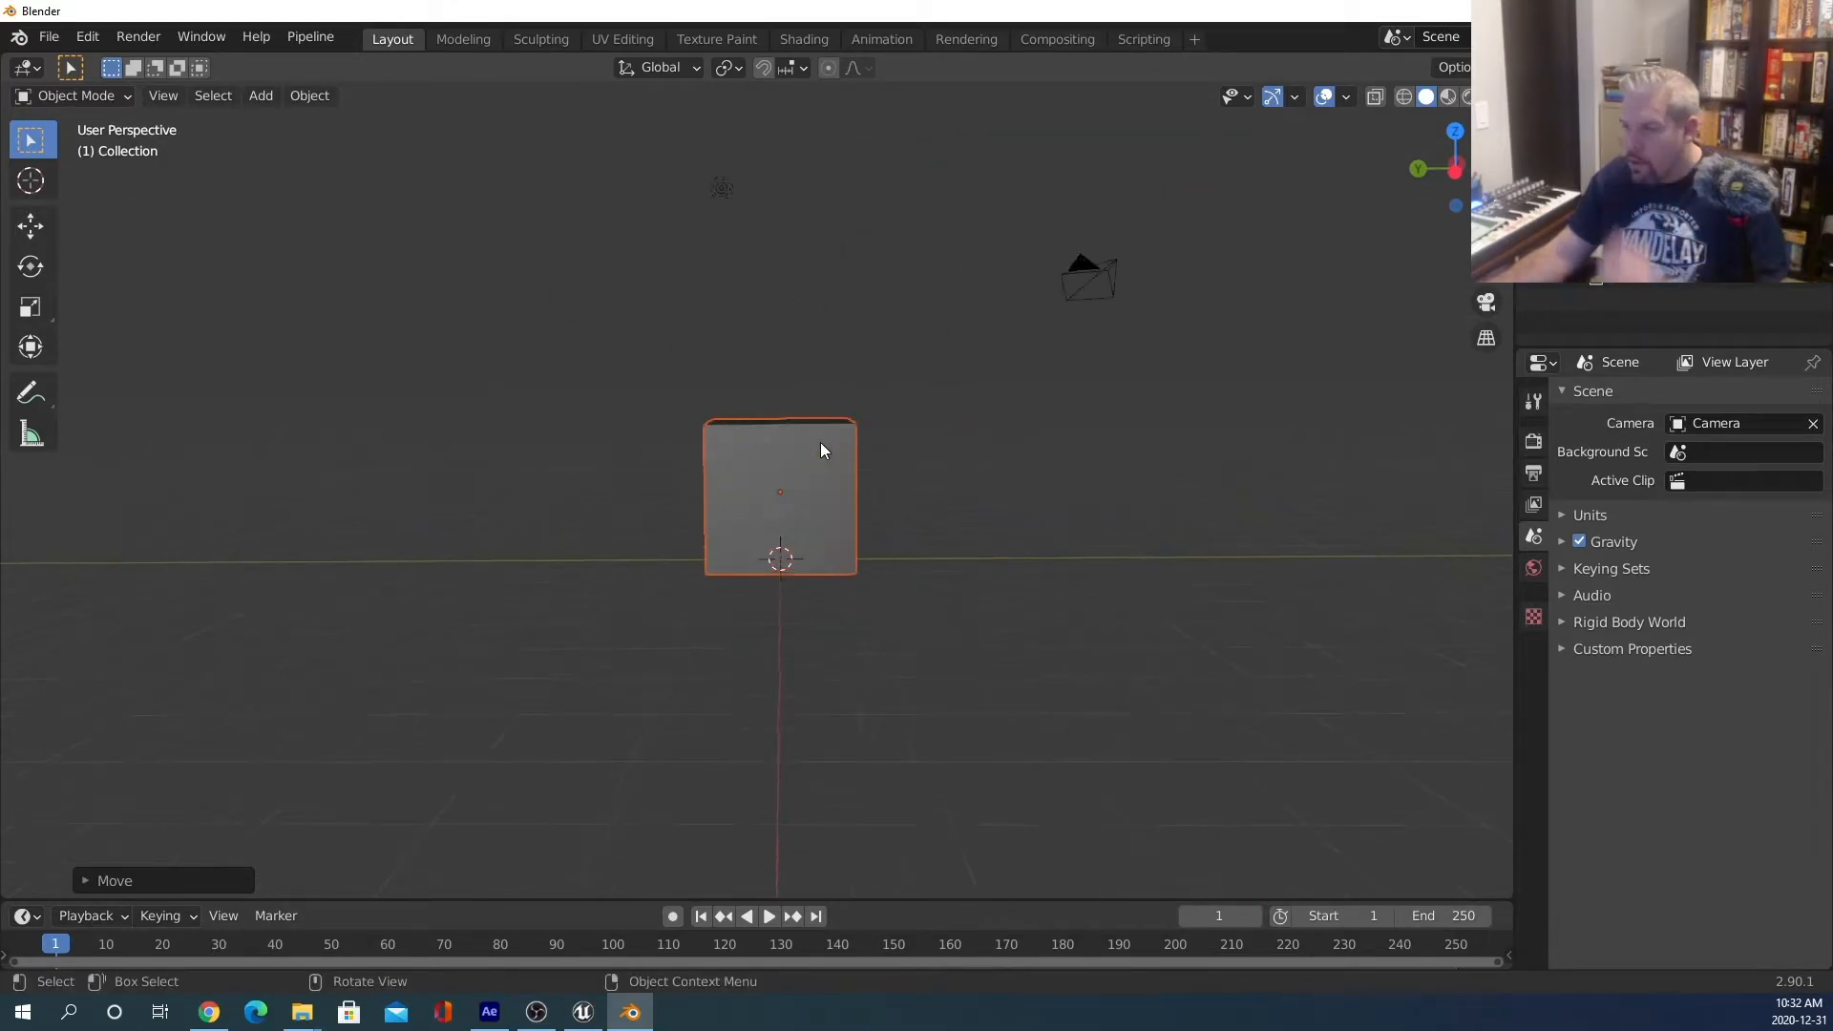
middle_click_drag(789, 621, 630, 626)
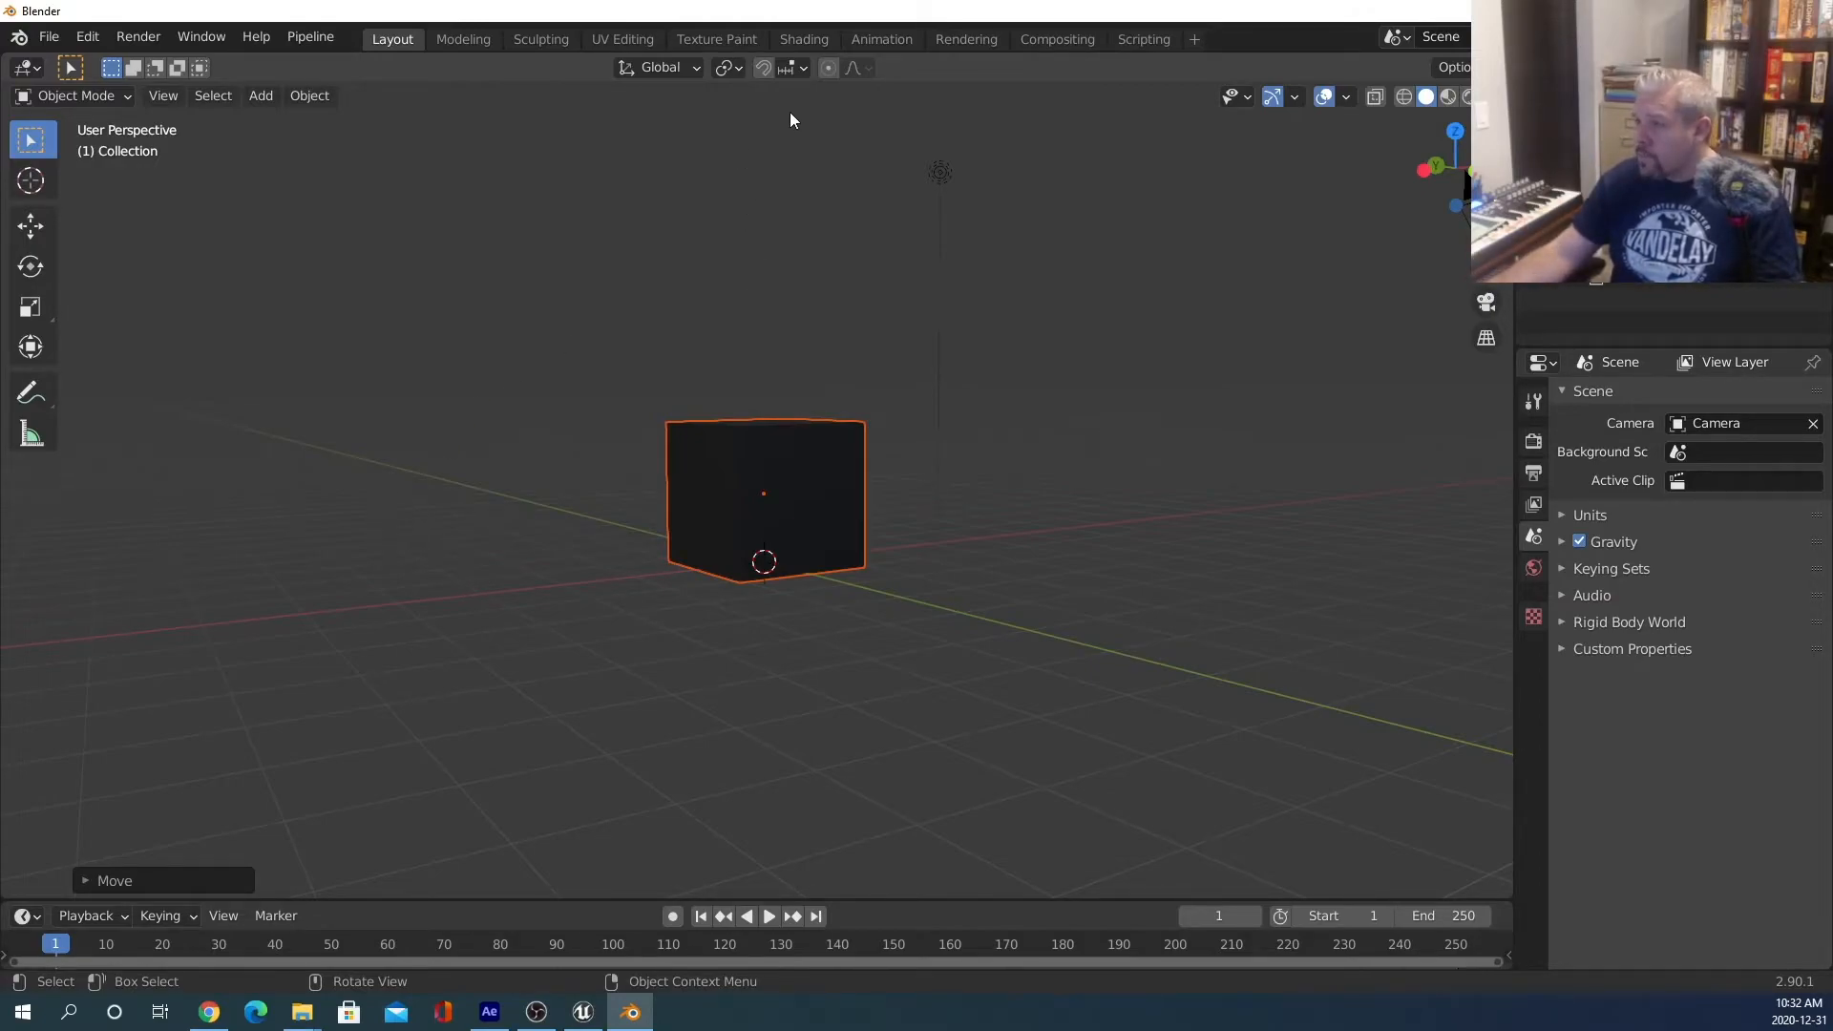
Open the Shading workspace, and add another General Shading workspace to the project.
left_click(809, 39)
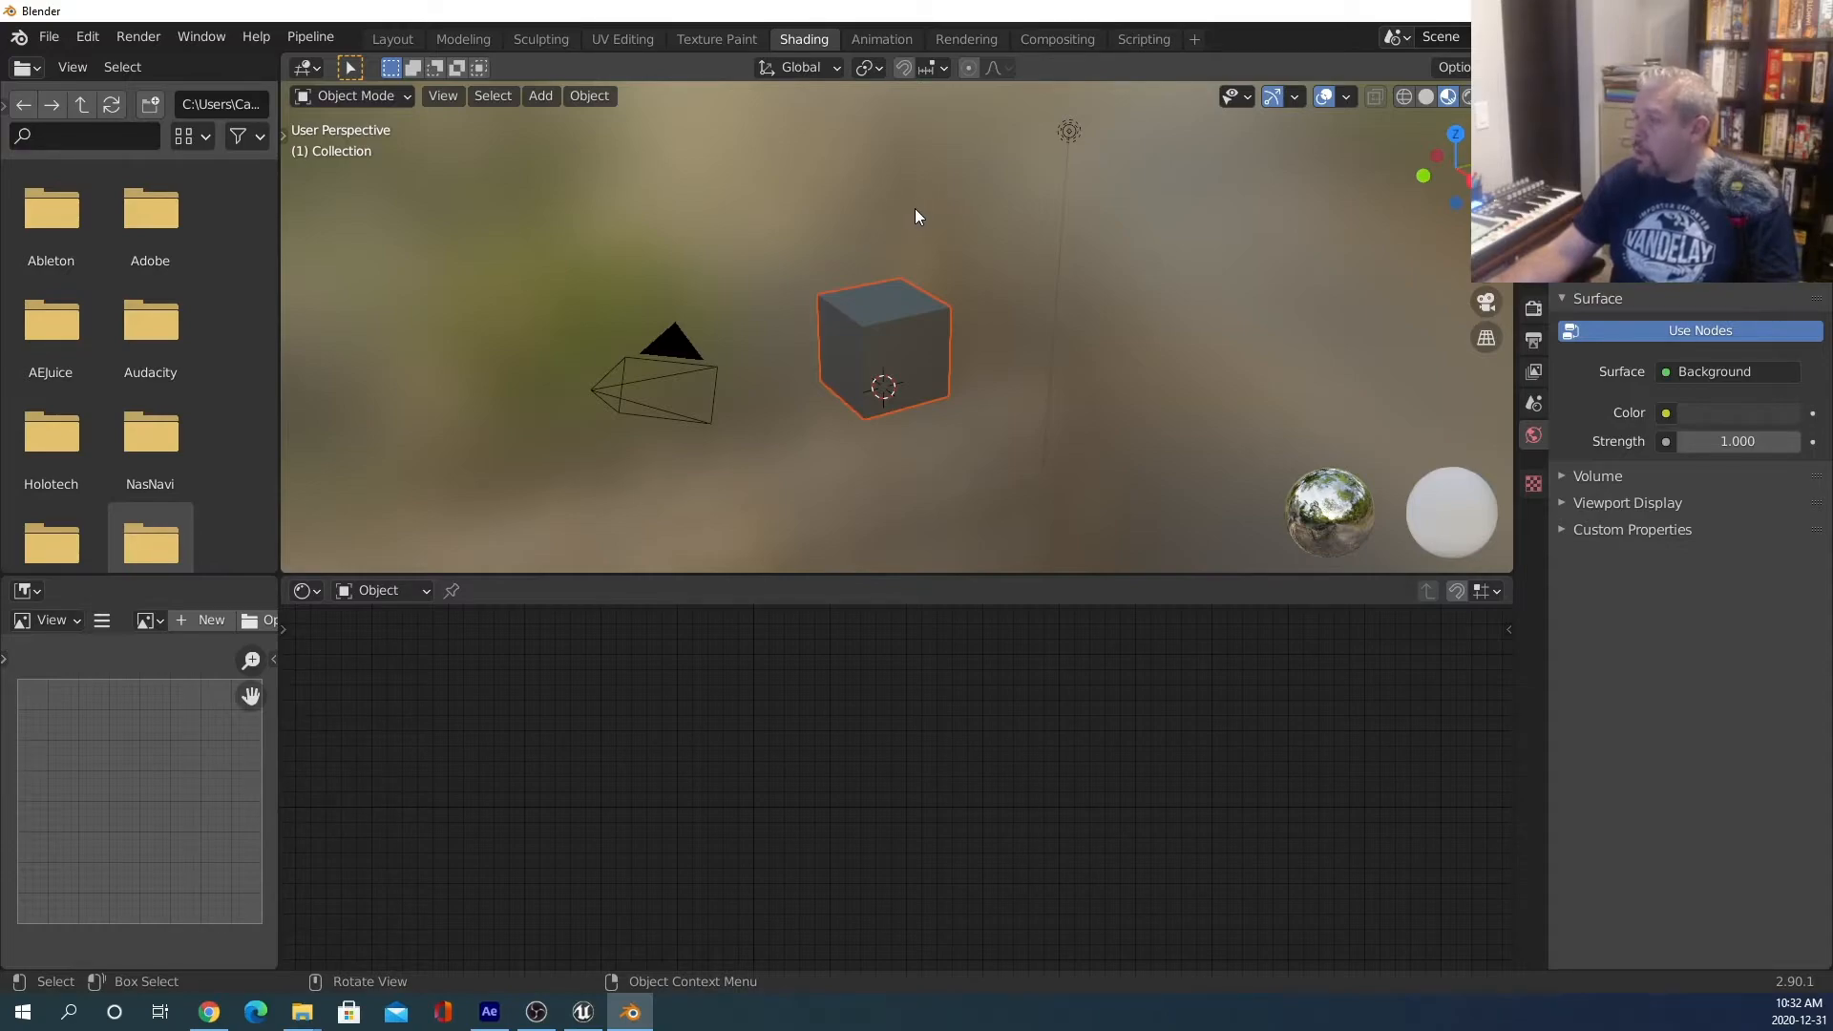
left_click(1193, 38)
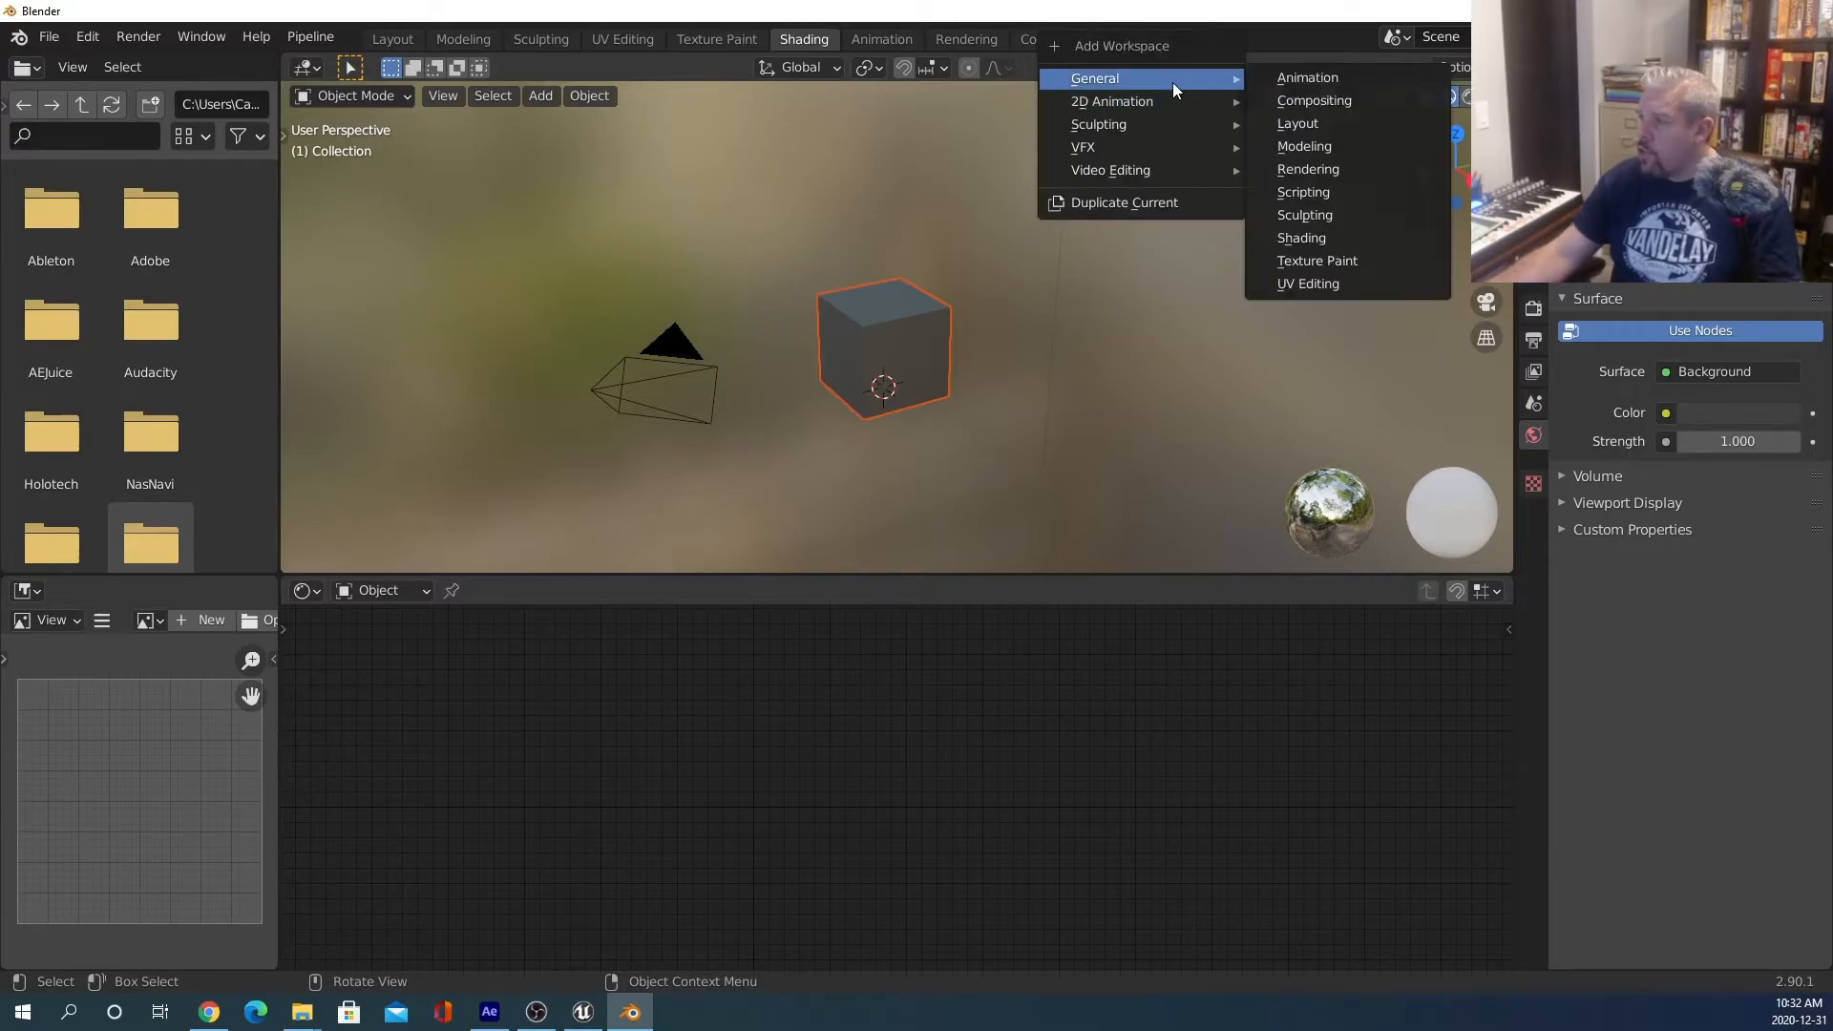
left_click(1344, 237)
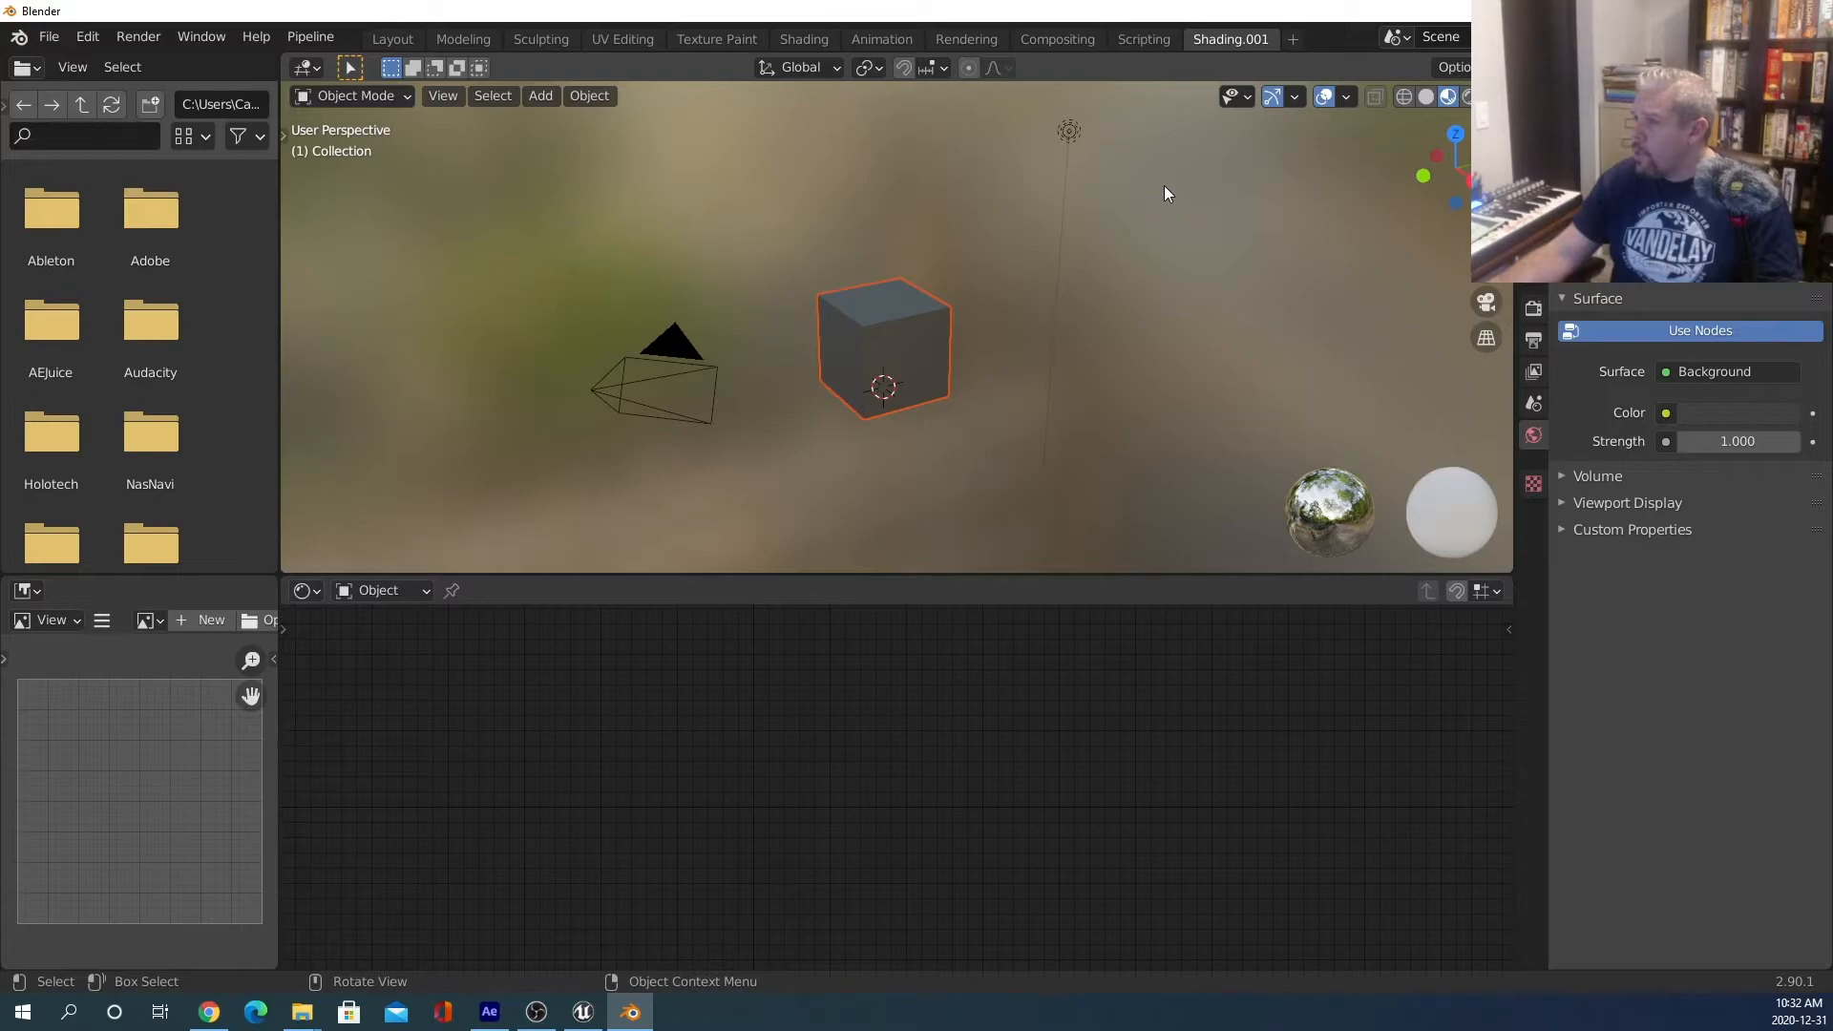
Make the Box_Test cube the active object and put it into Edit Mode.
scroll(1125, 182, "up", 2)
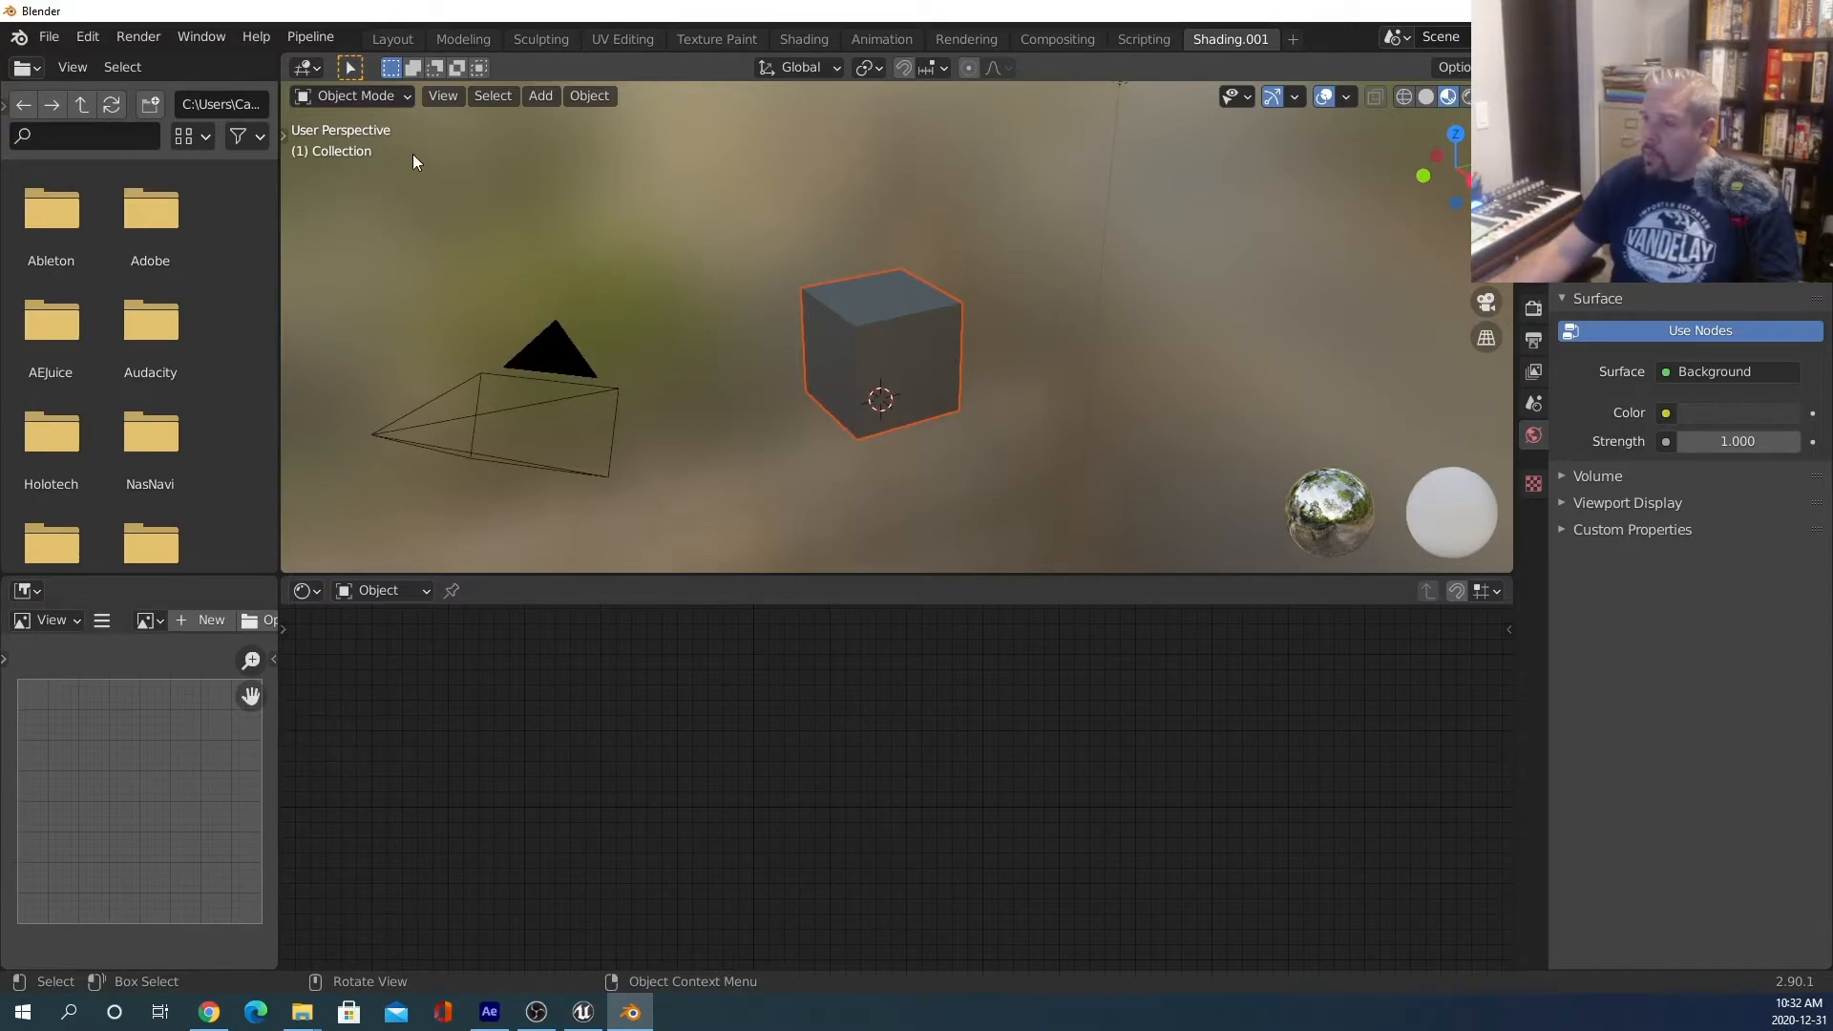
left_click(853, 333)
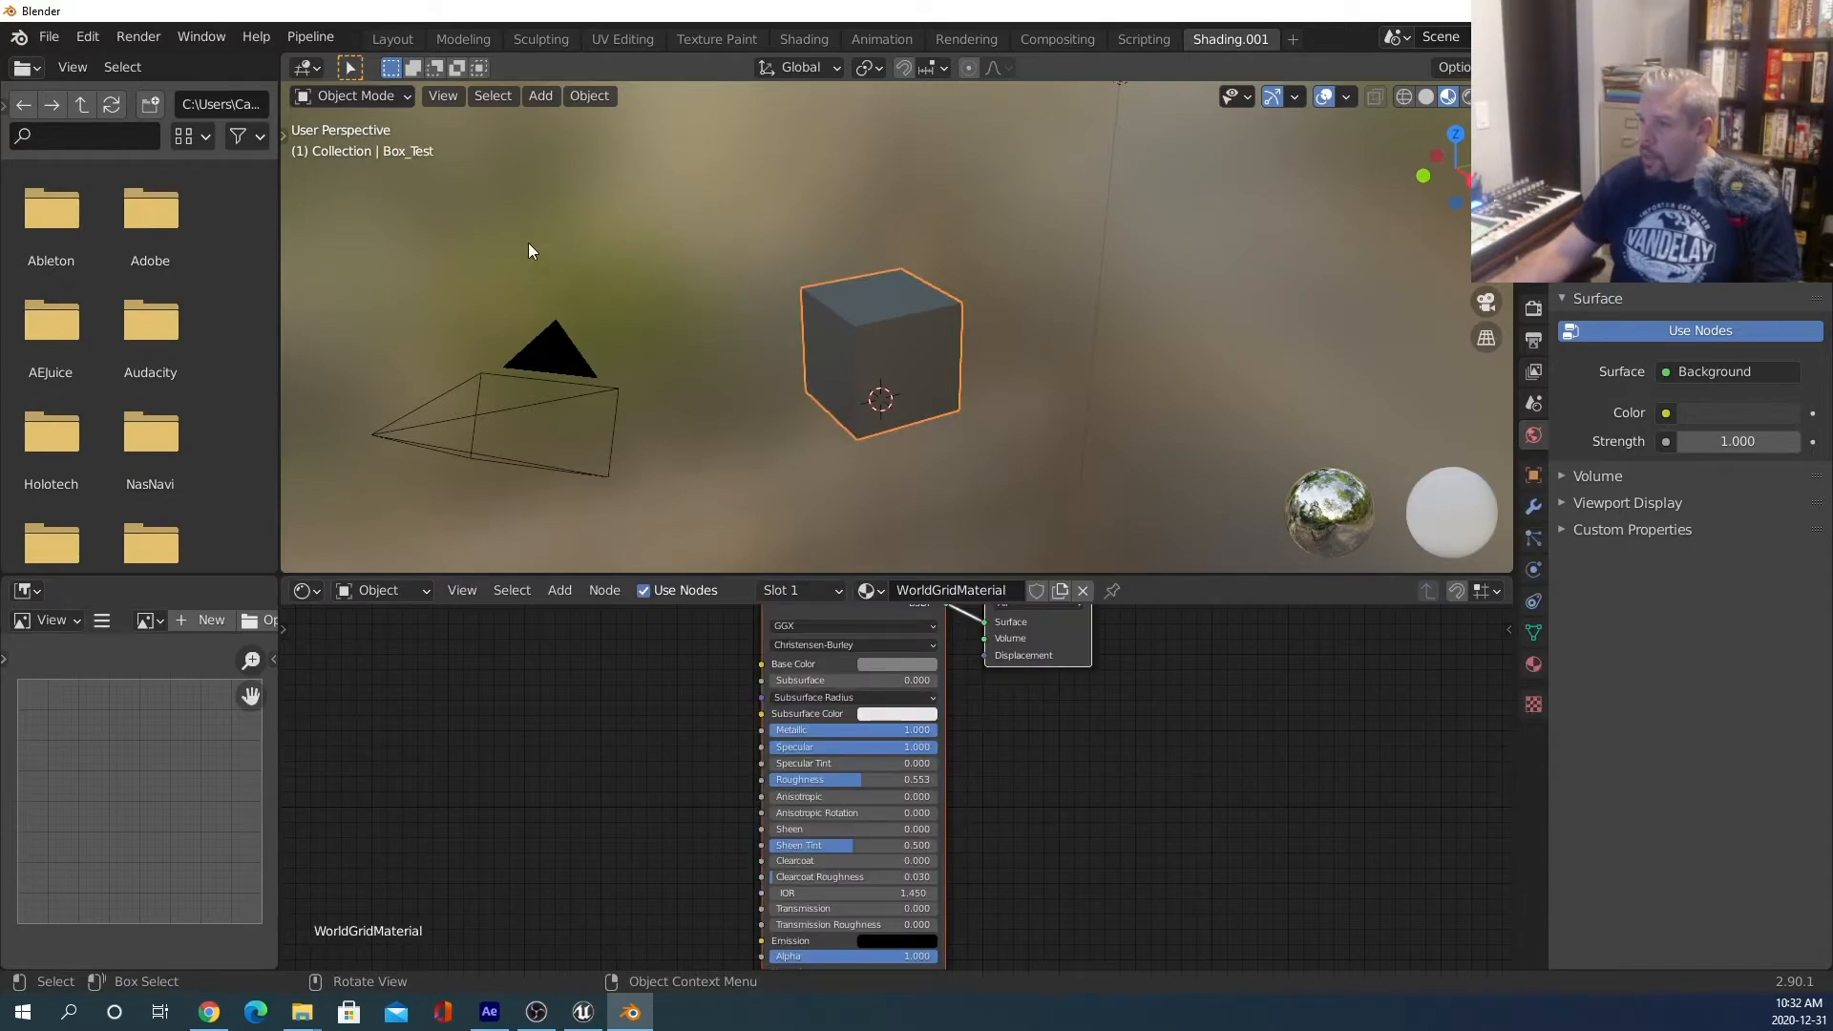
left_click(369, 96)
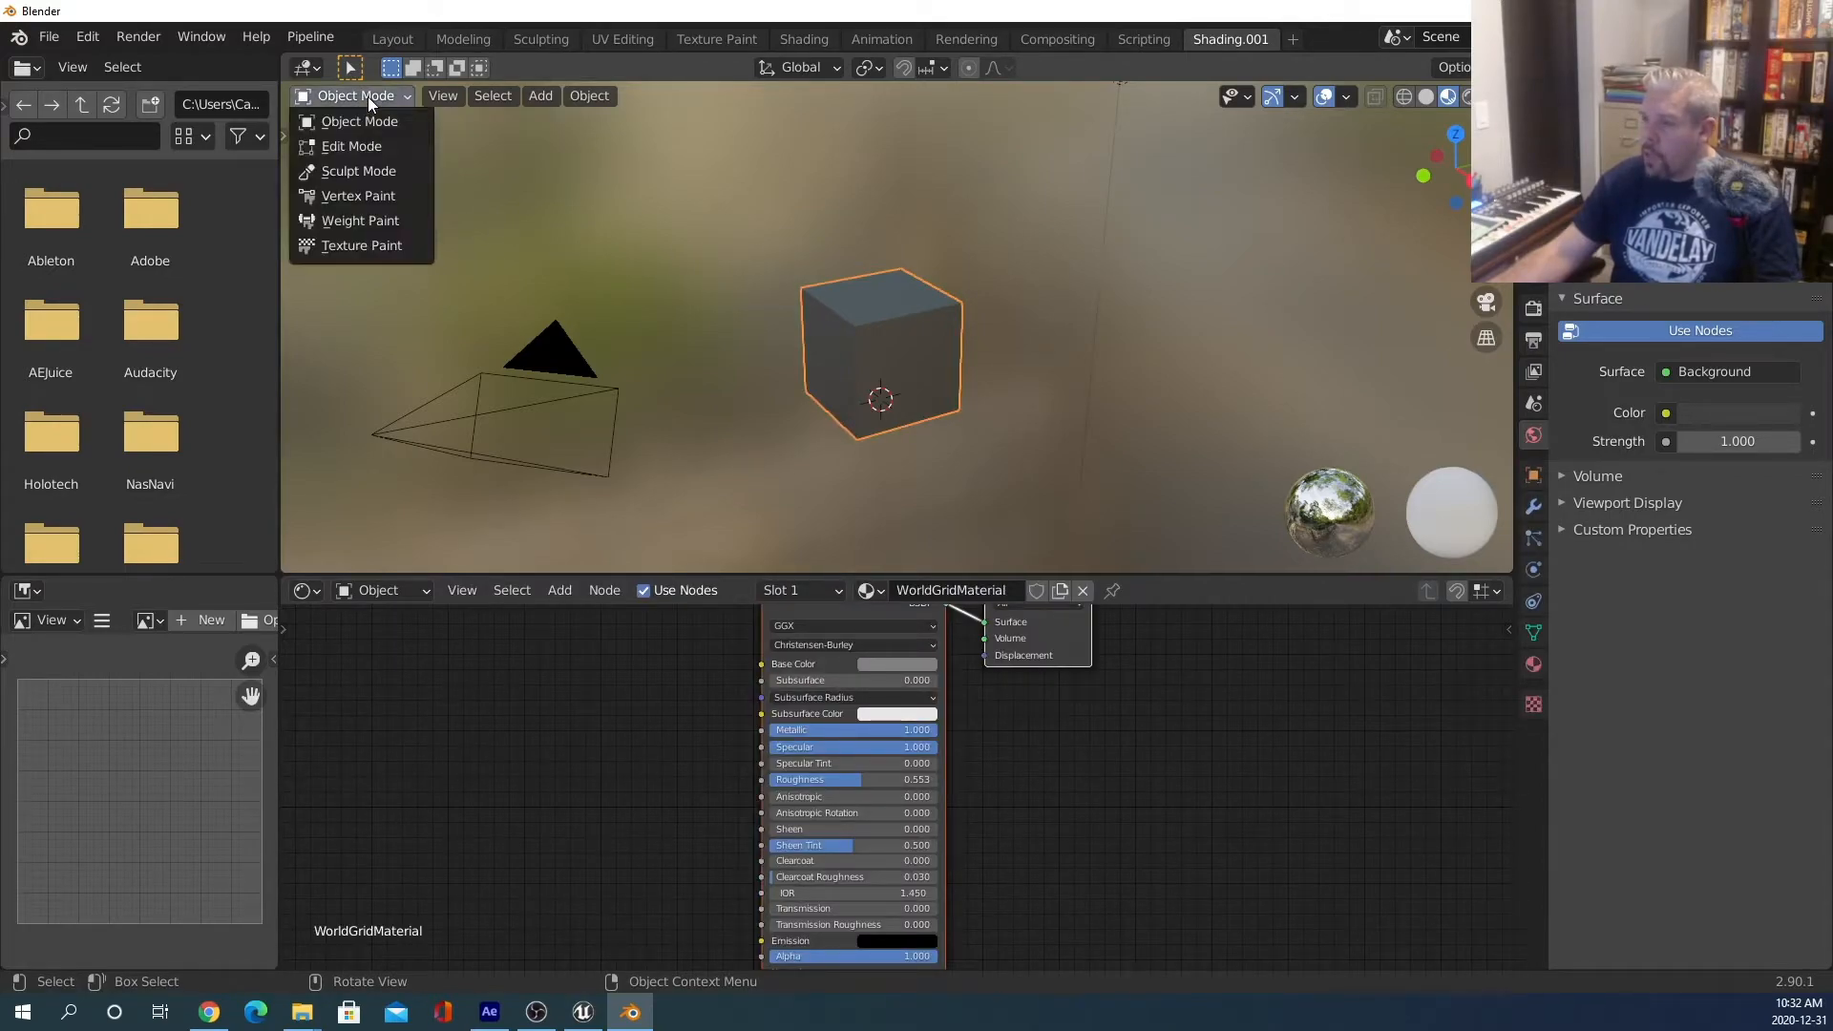
left_click(370, 147)
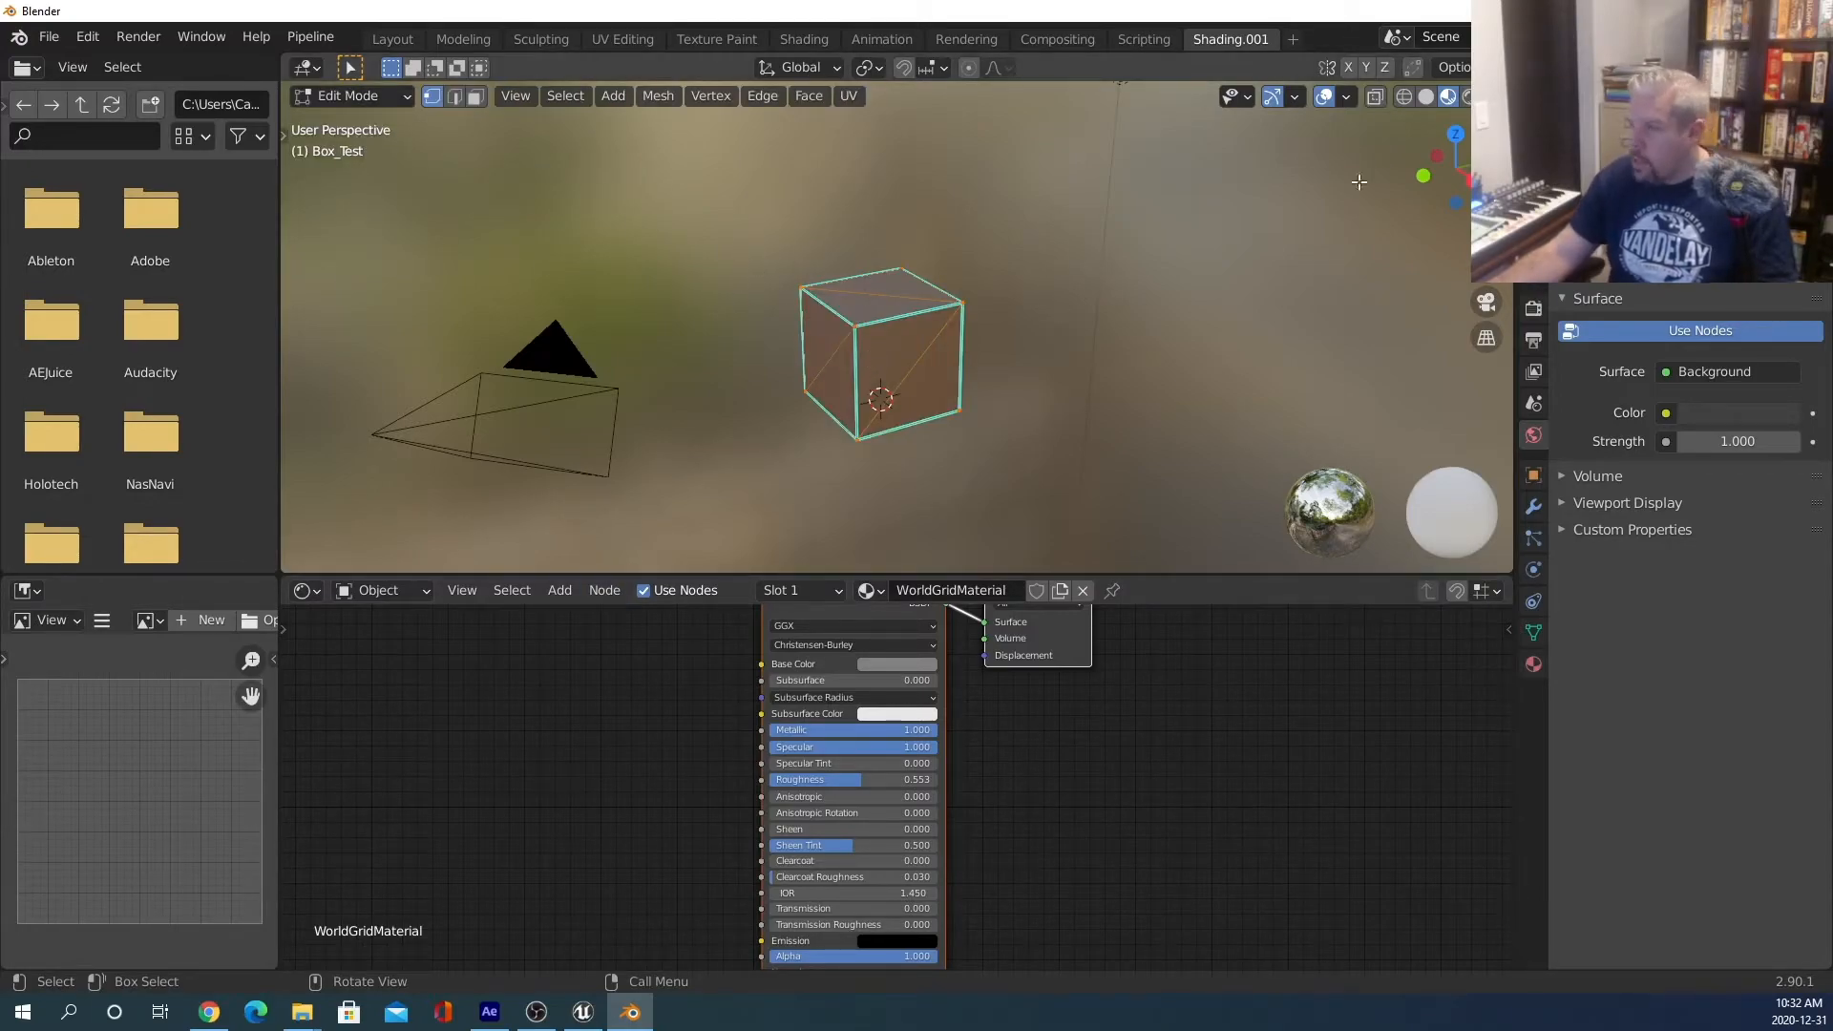
Turn the image editor area into a UV Editor, widen it and reveal its tools.
left_click(34, 593)
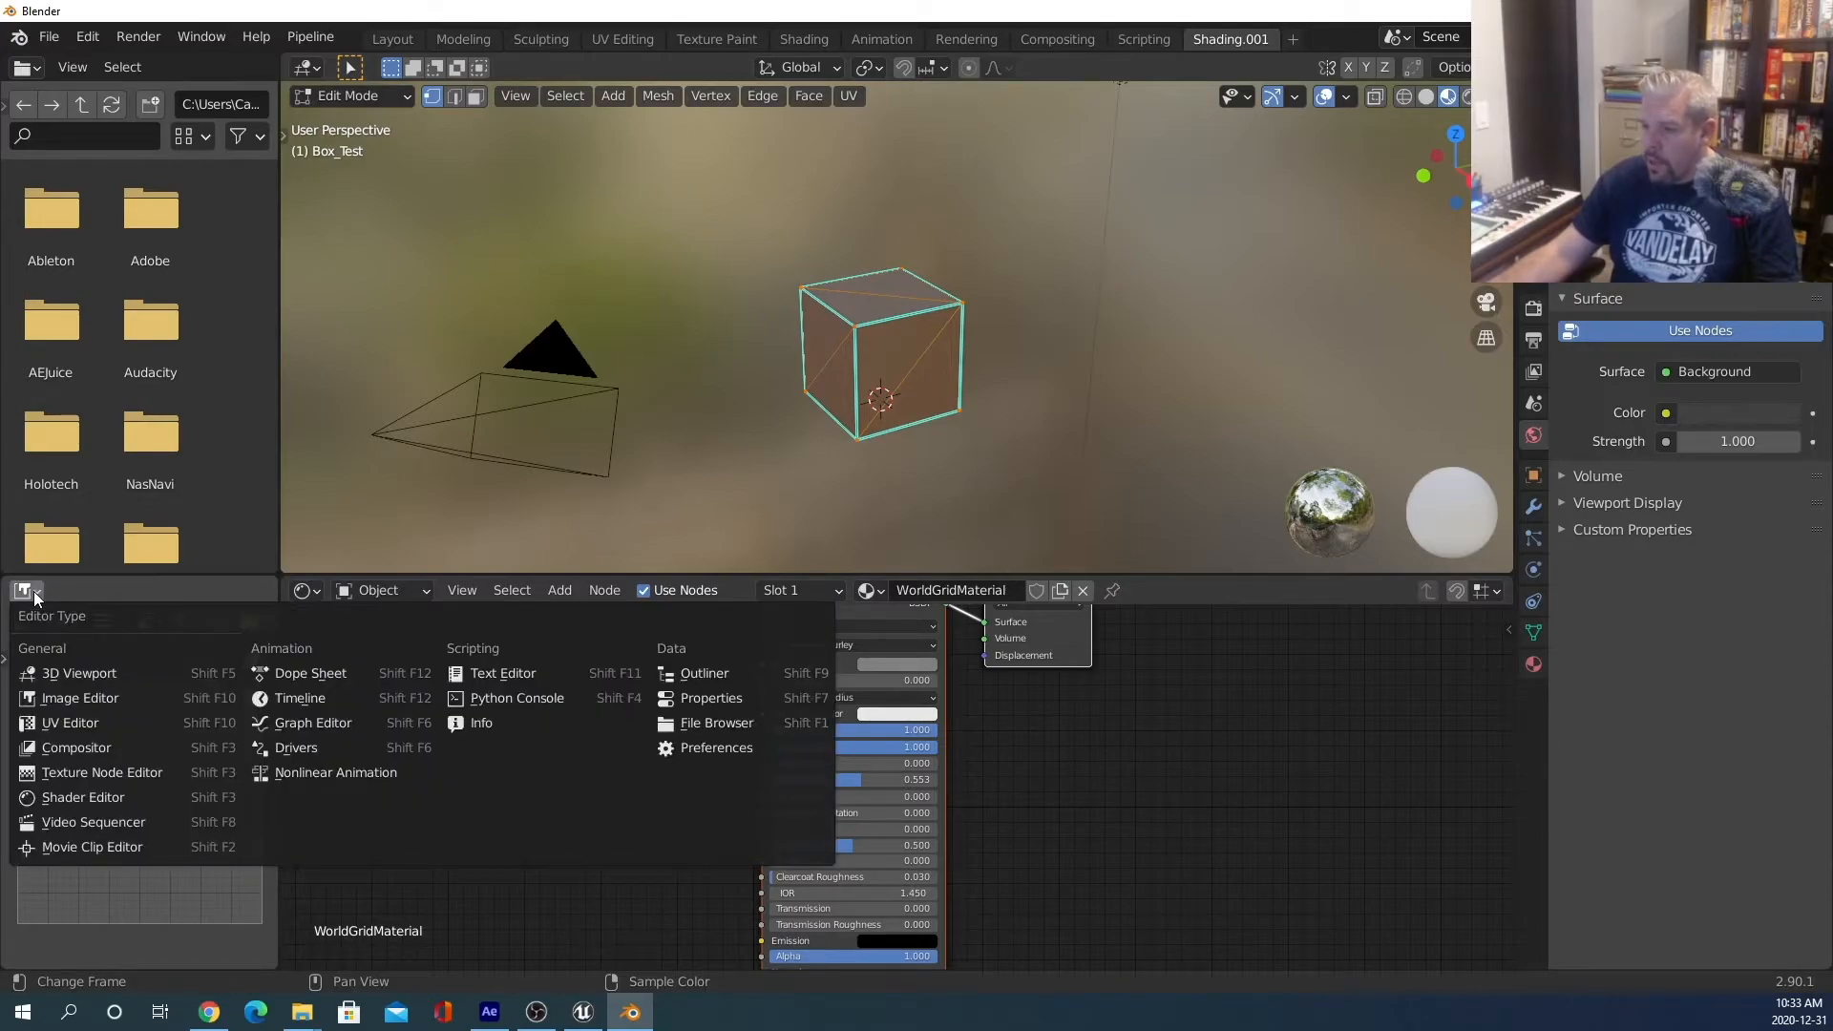
left_click(95, 725)
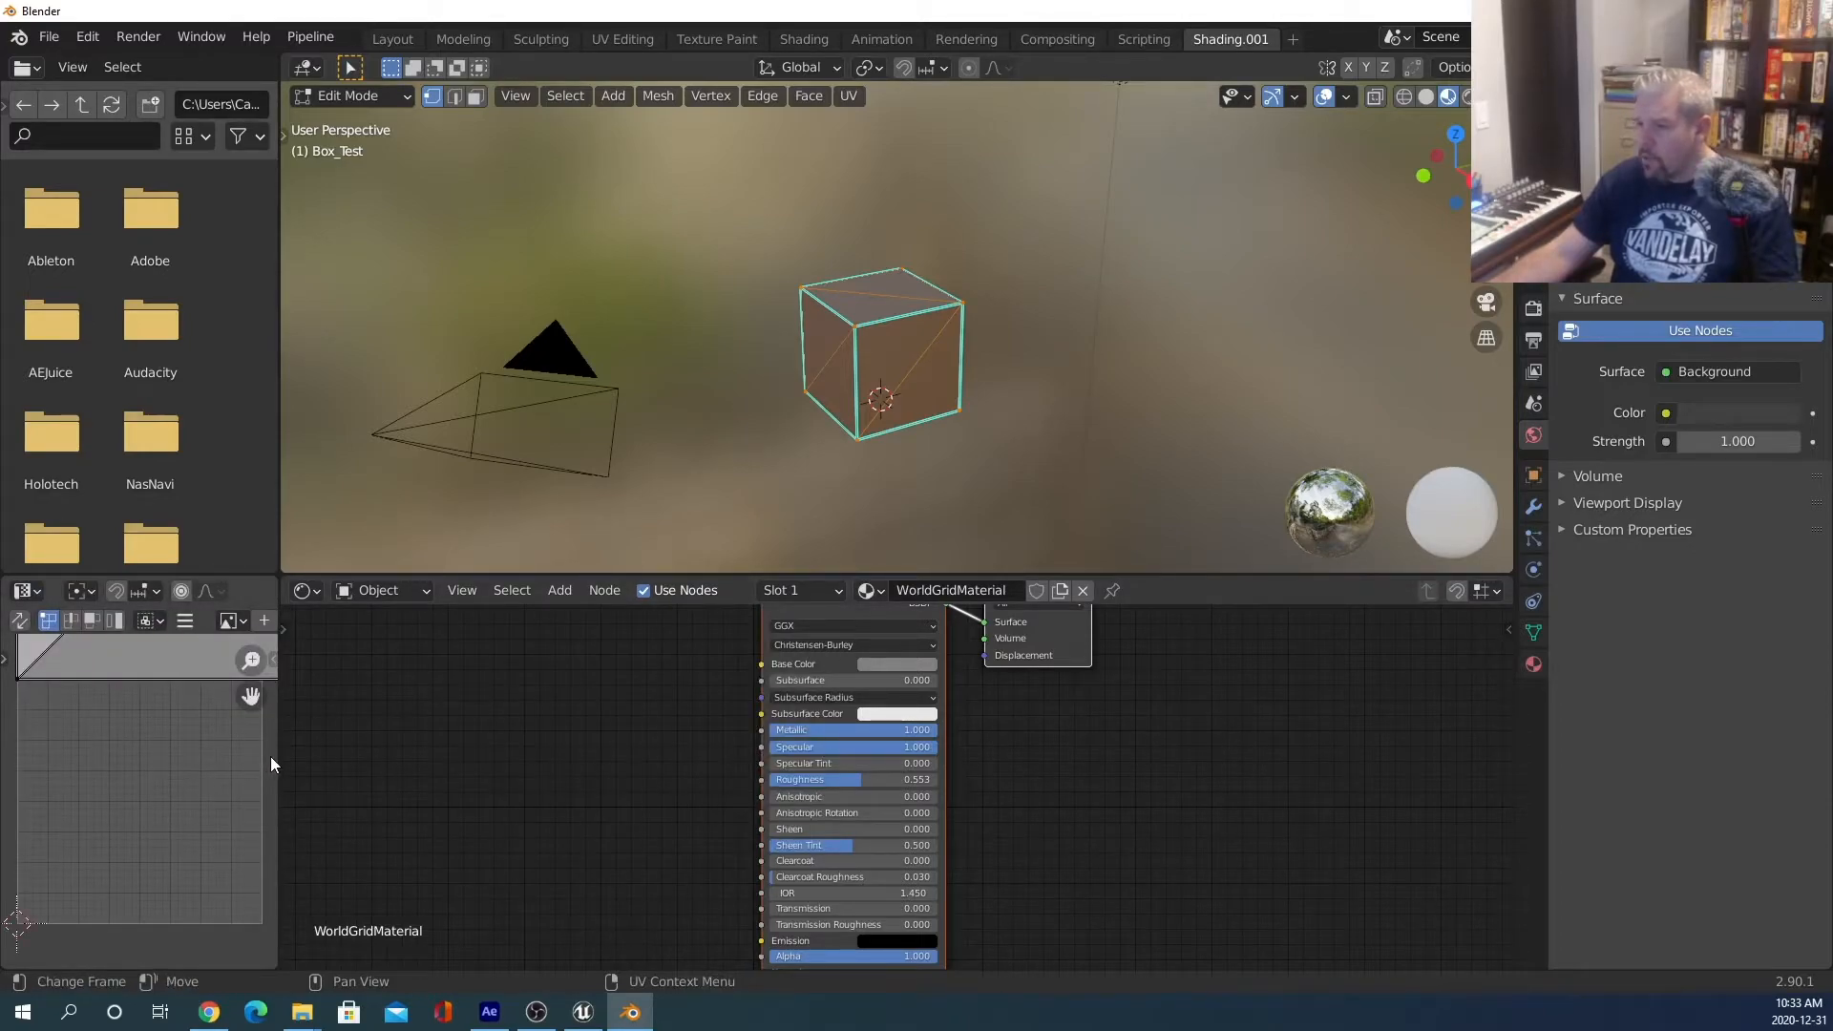
left_click_drag(276, 754, 324, 768)
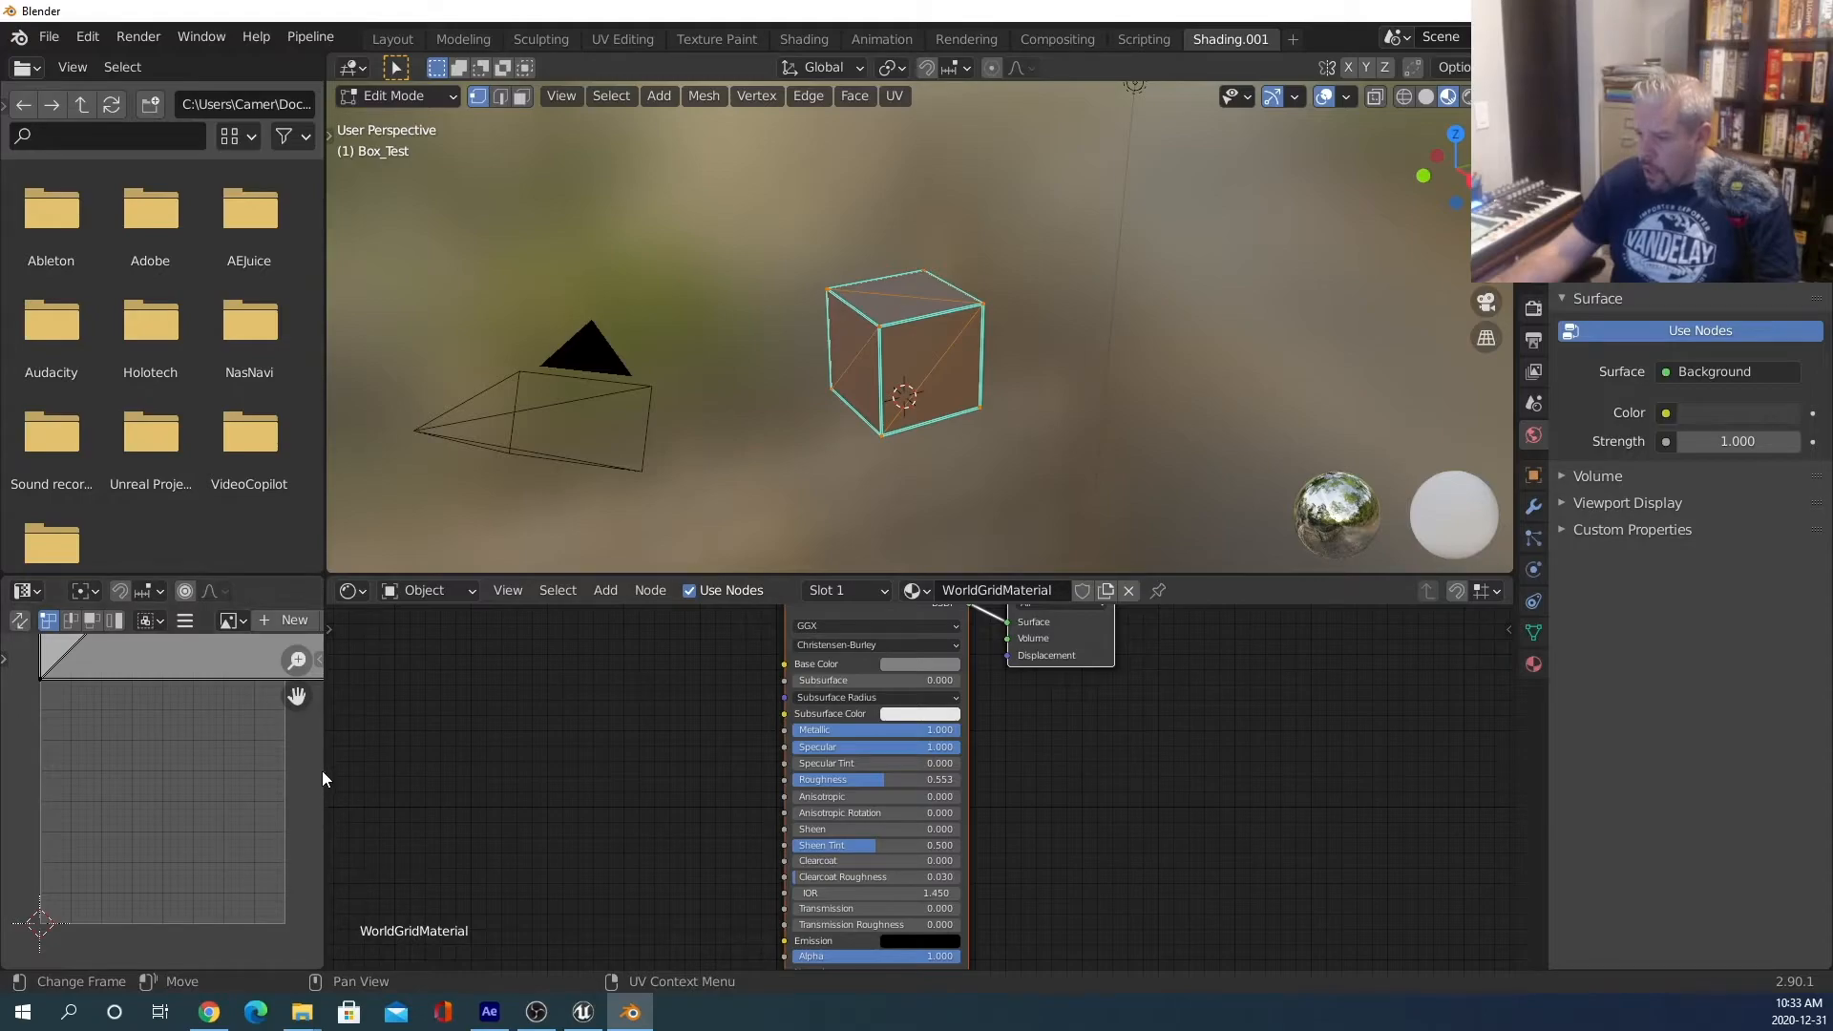
left_click_drag(323, 770, 490, 774)
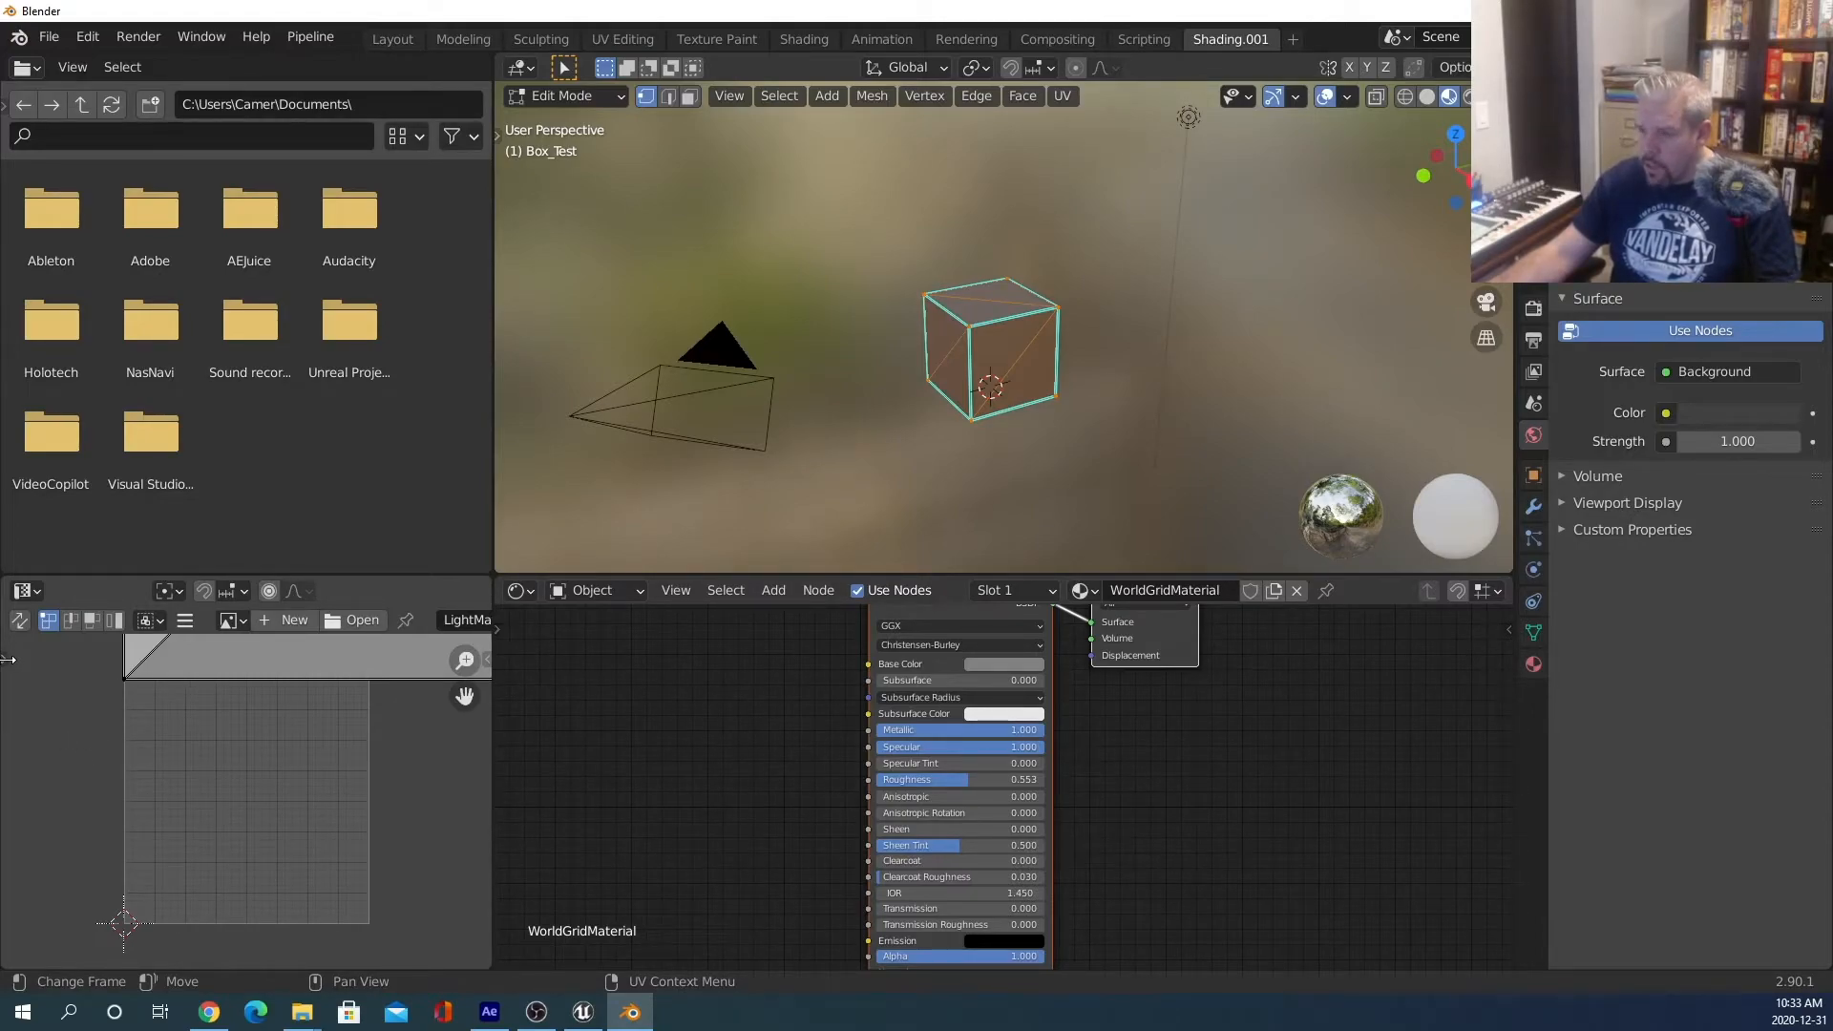
left_click_drag(8, 659, 43, 668)
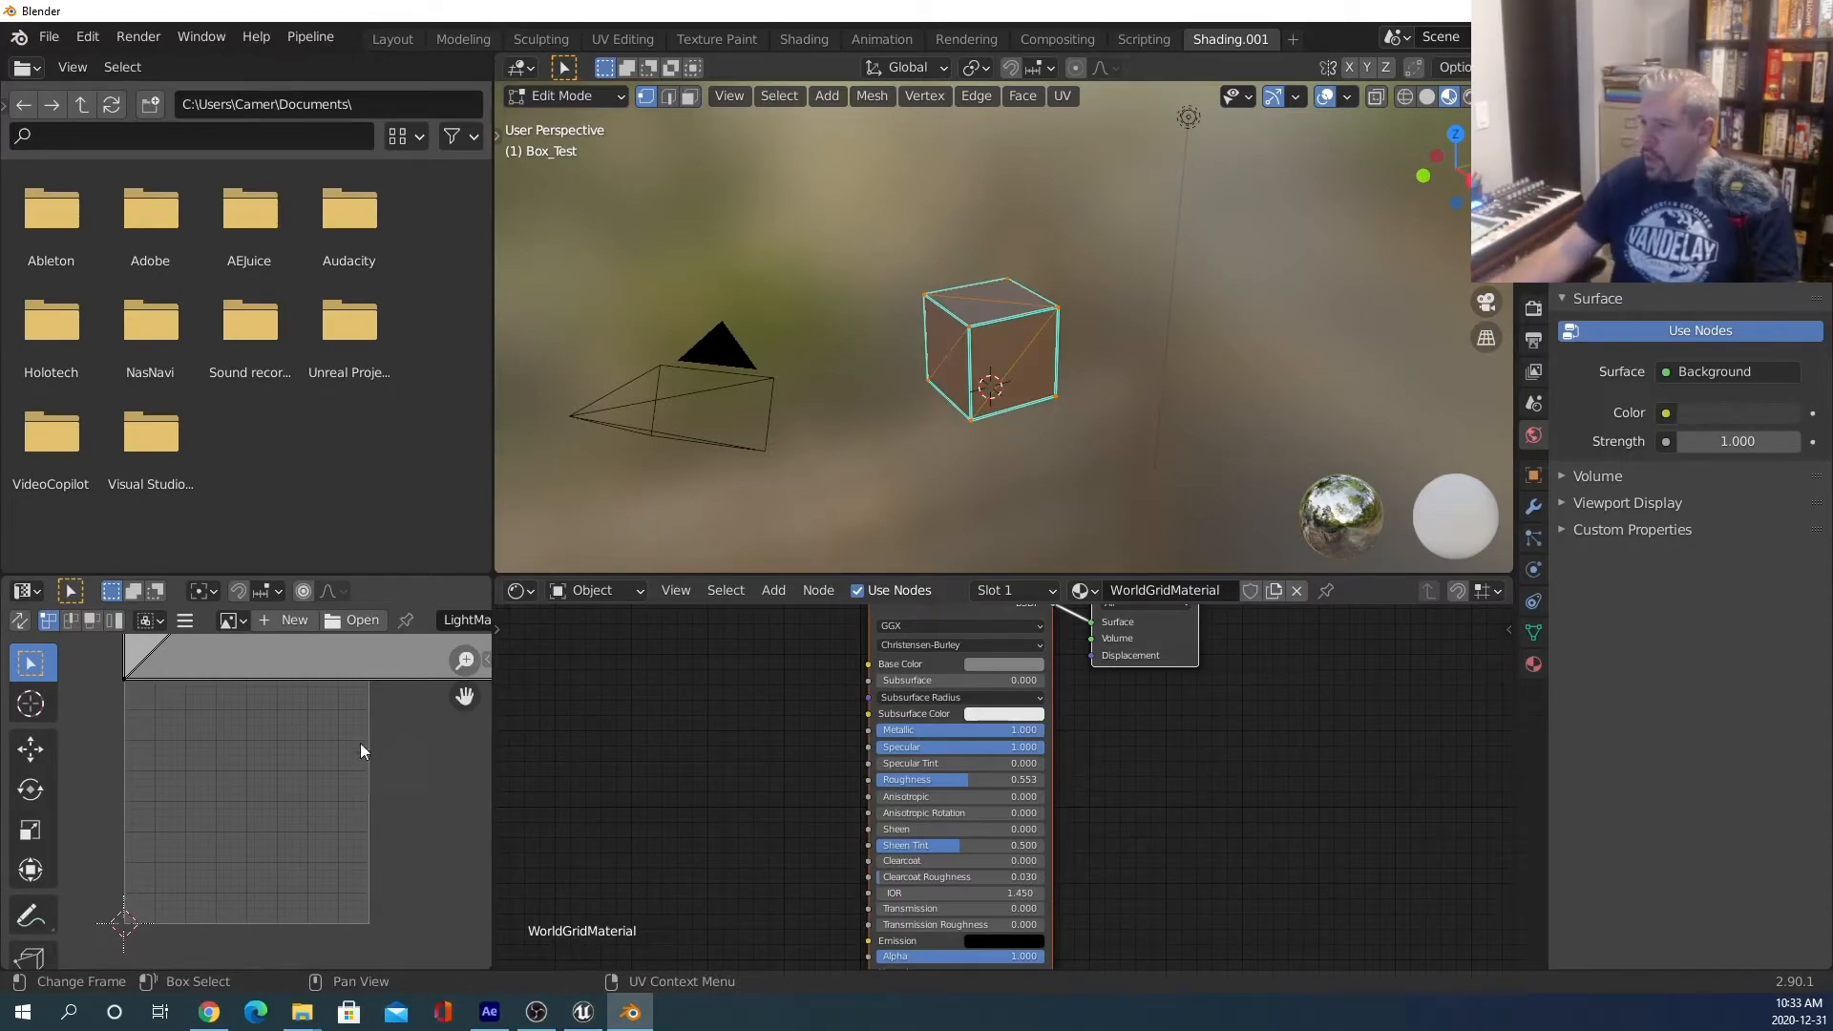
scroll(323, 730, "down", 2)
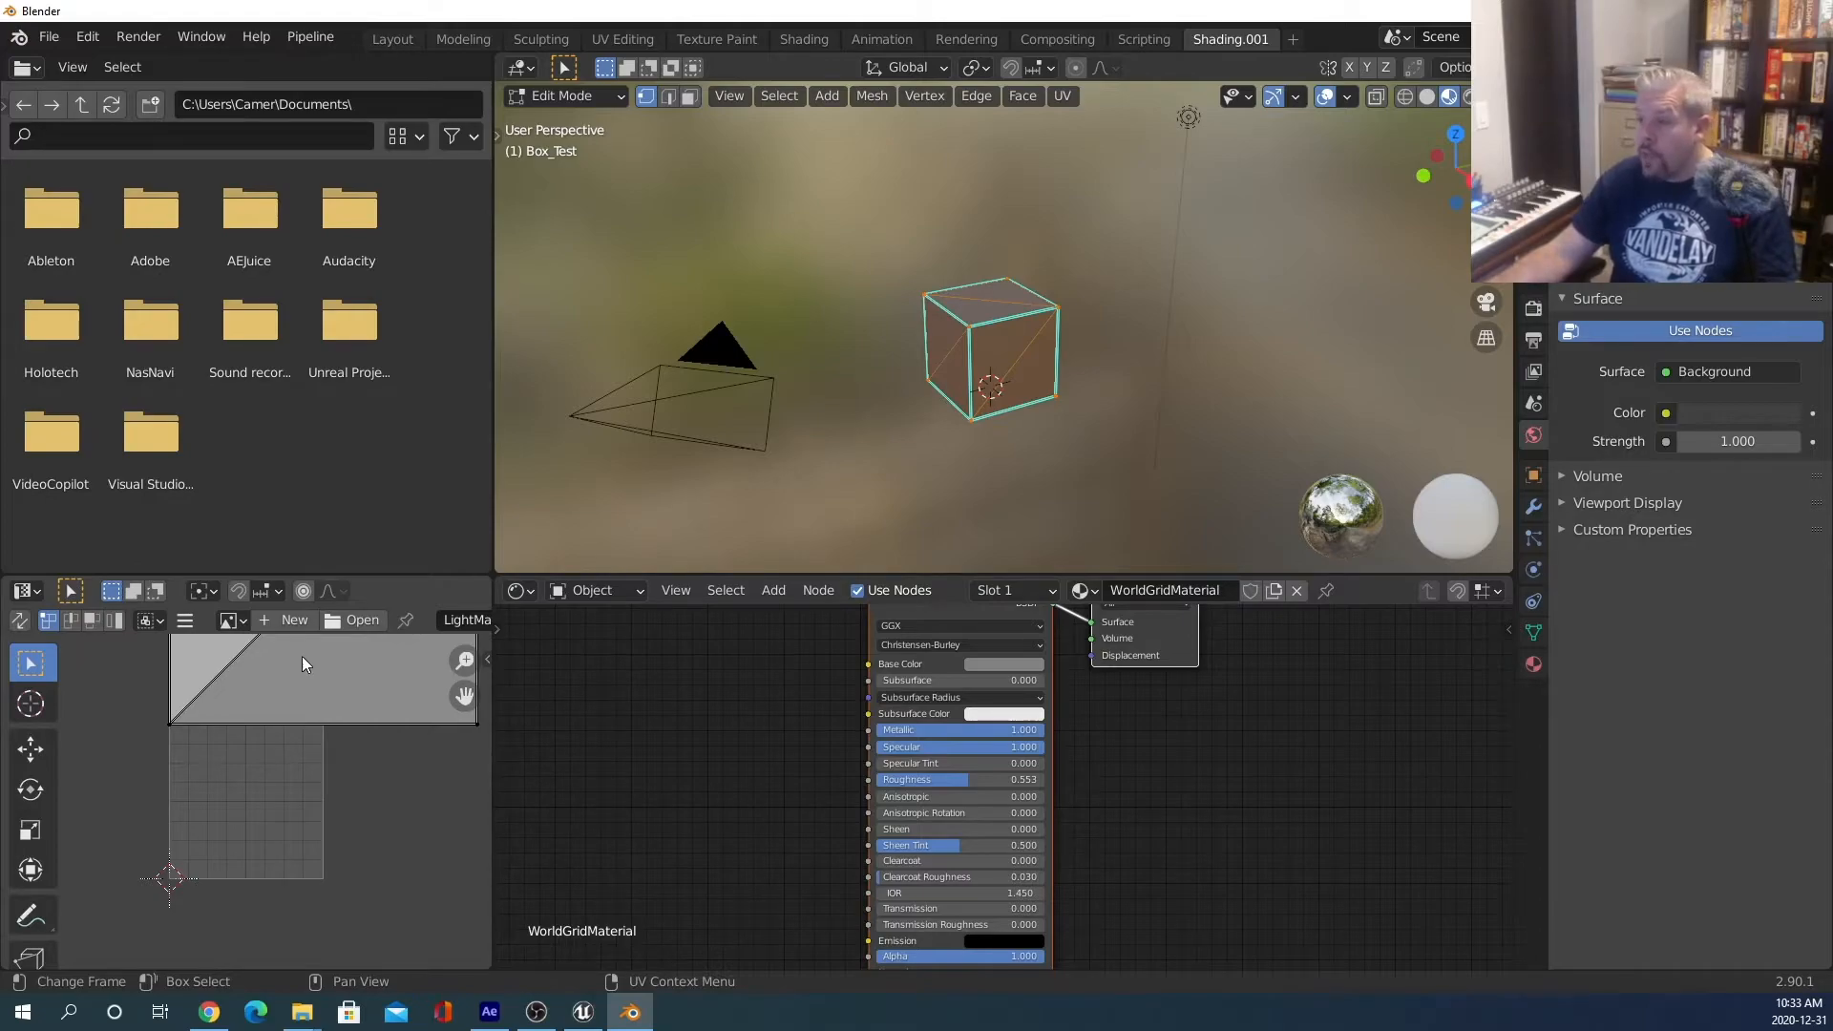
Browse to D:\Project 2D files in the file browser and load Grass_&_Noise.TGA into the UV Editor.
left_click(258, 104)
type("D:")
key("Return")
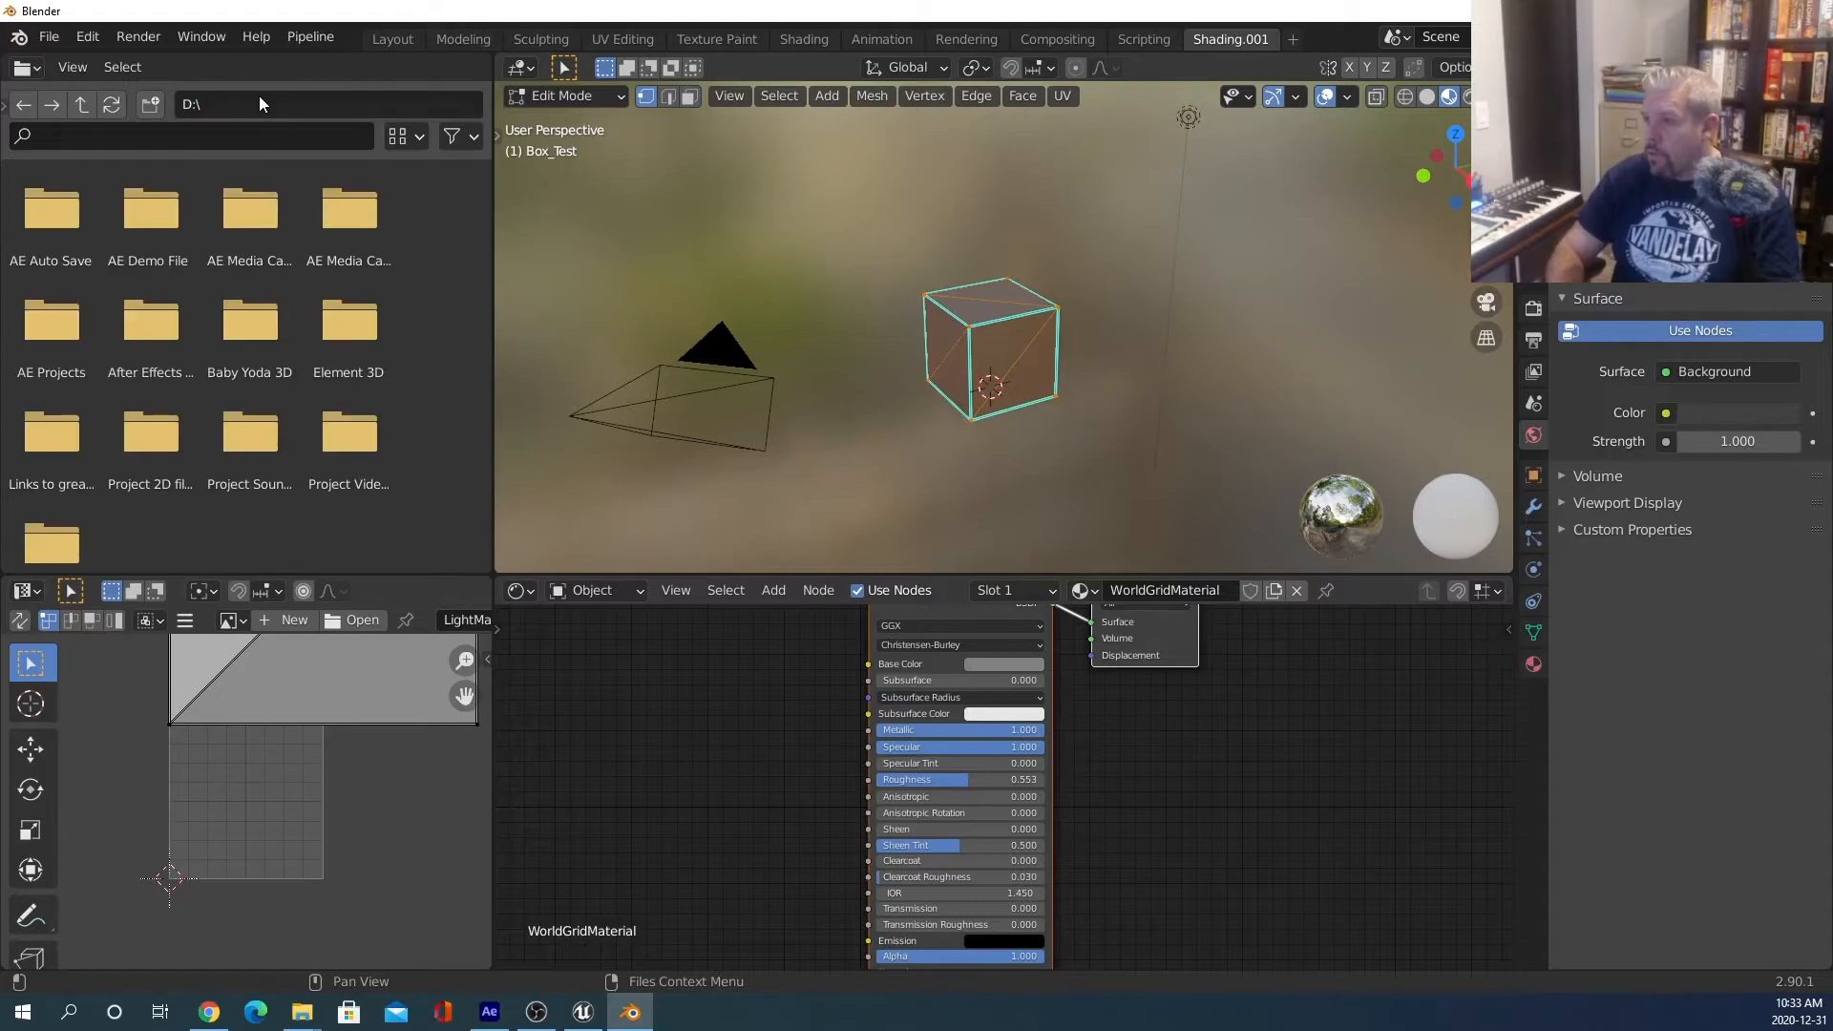
left_click(128, 422)
double_click(128, 422)
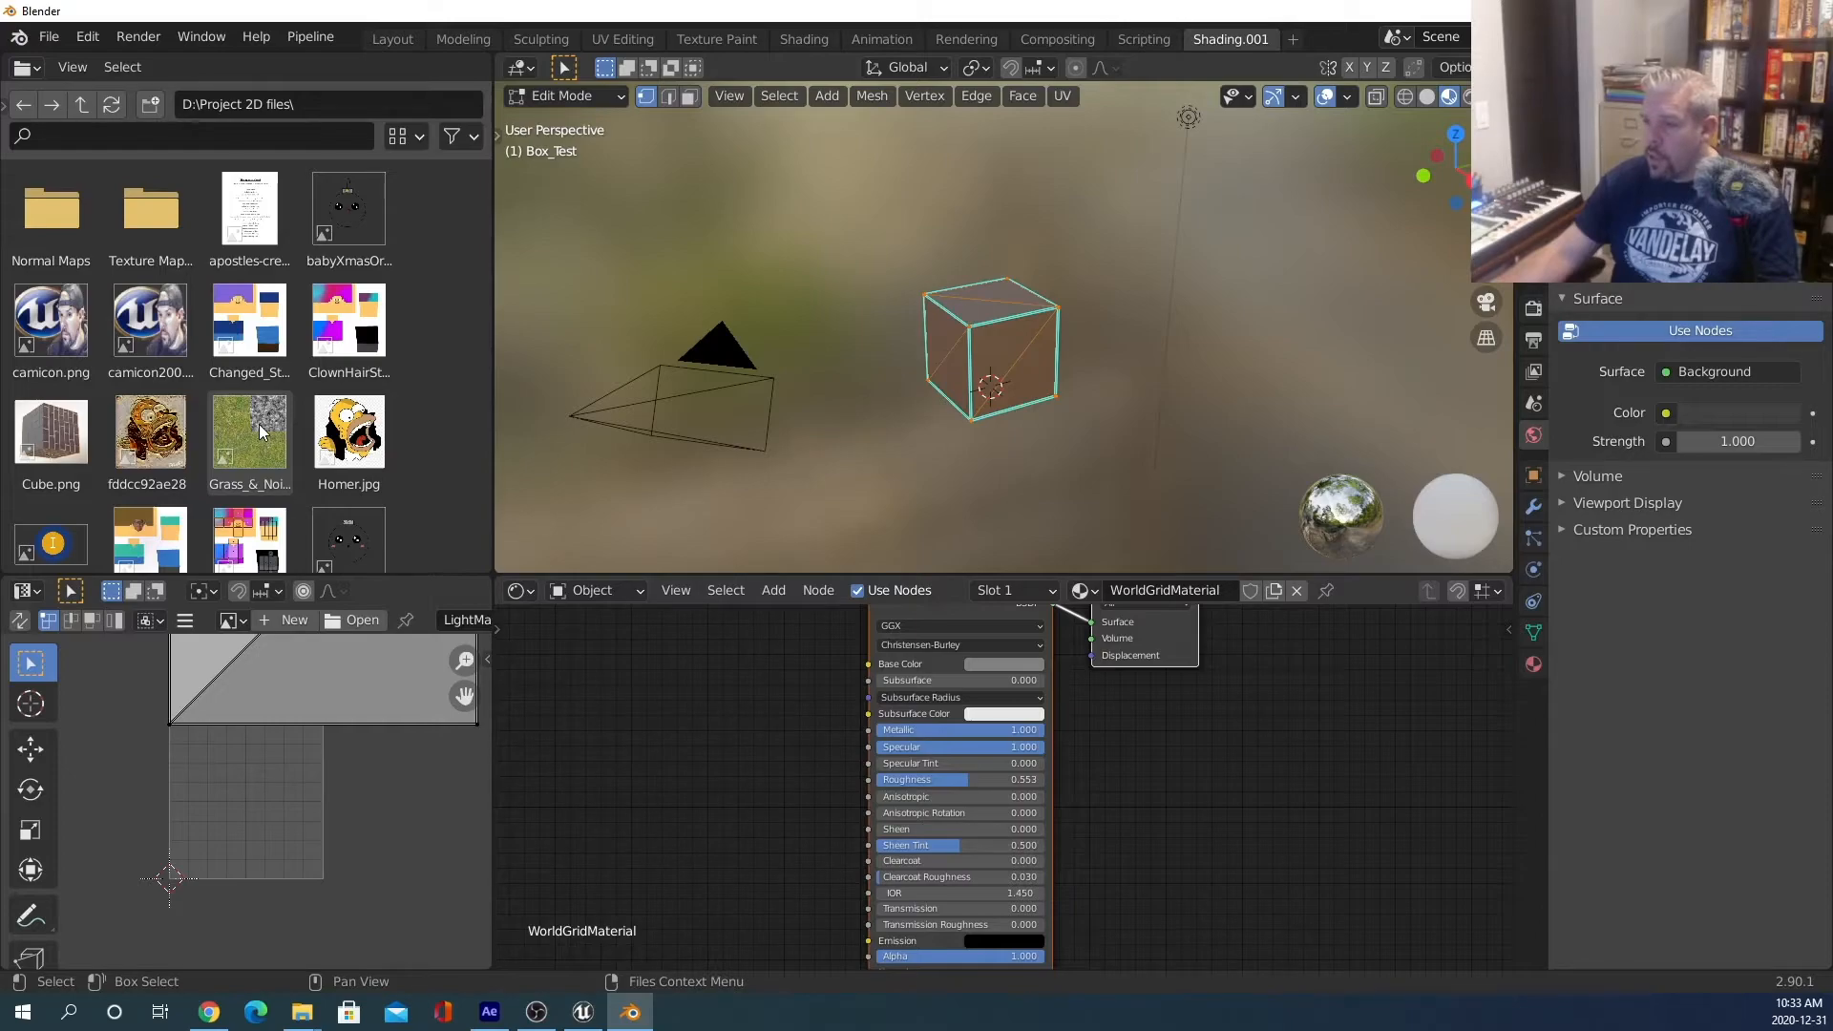
left_click_drag(259, 423, 233, 862)
scroll(266, 834, "down", 4)
scroll(263, 819, "down", 2)
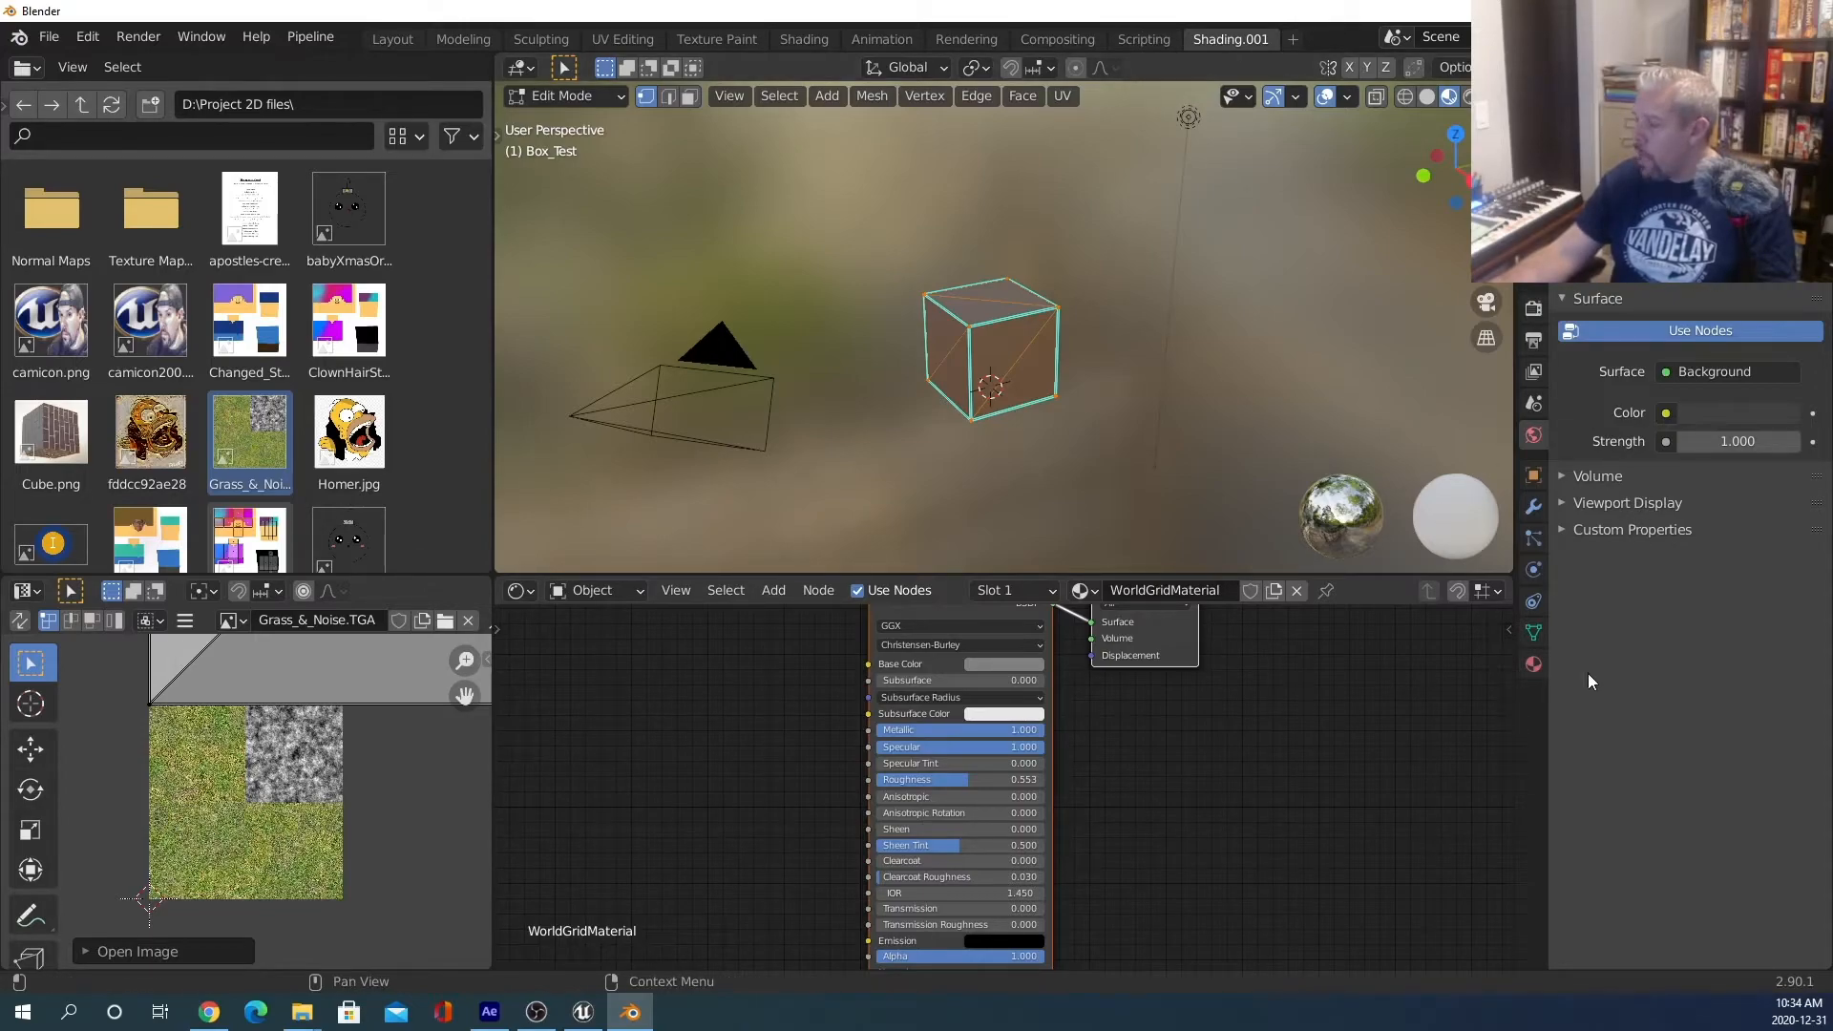
Rename the box's material Grass&Noise and set its Base Color to an Image Texture using Grass_&_Noise.TGA.
left_click(1534, 666)
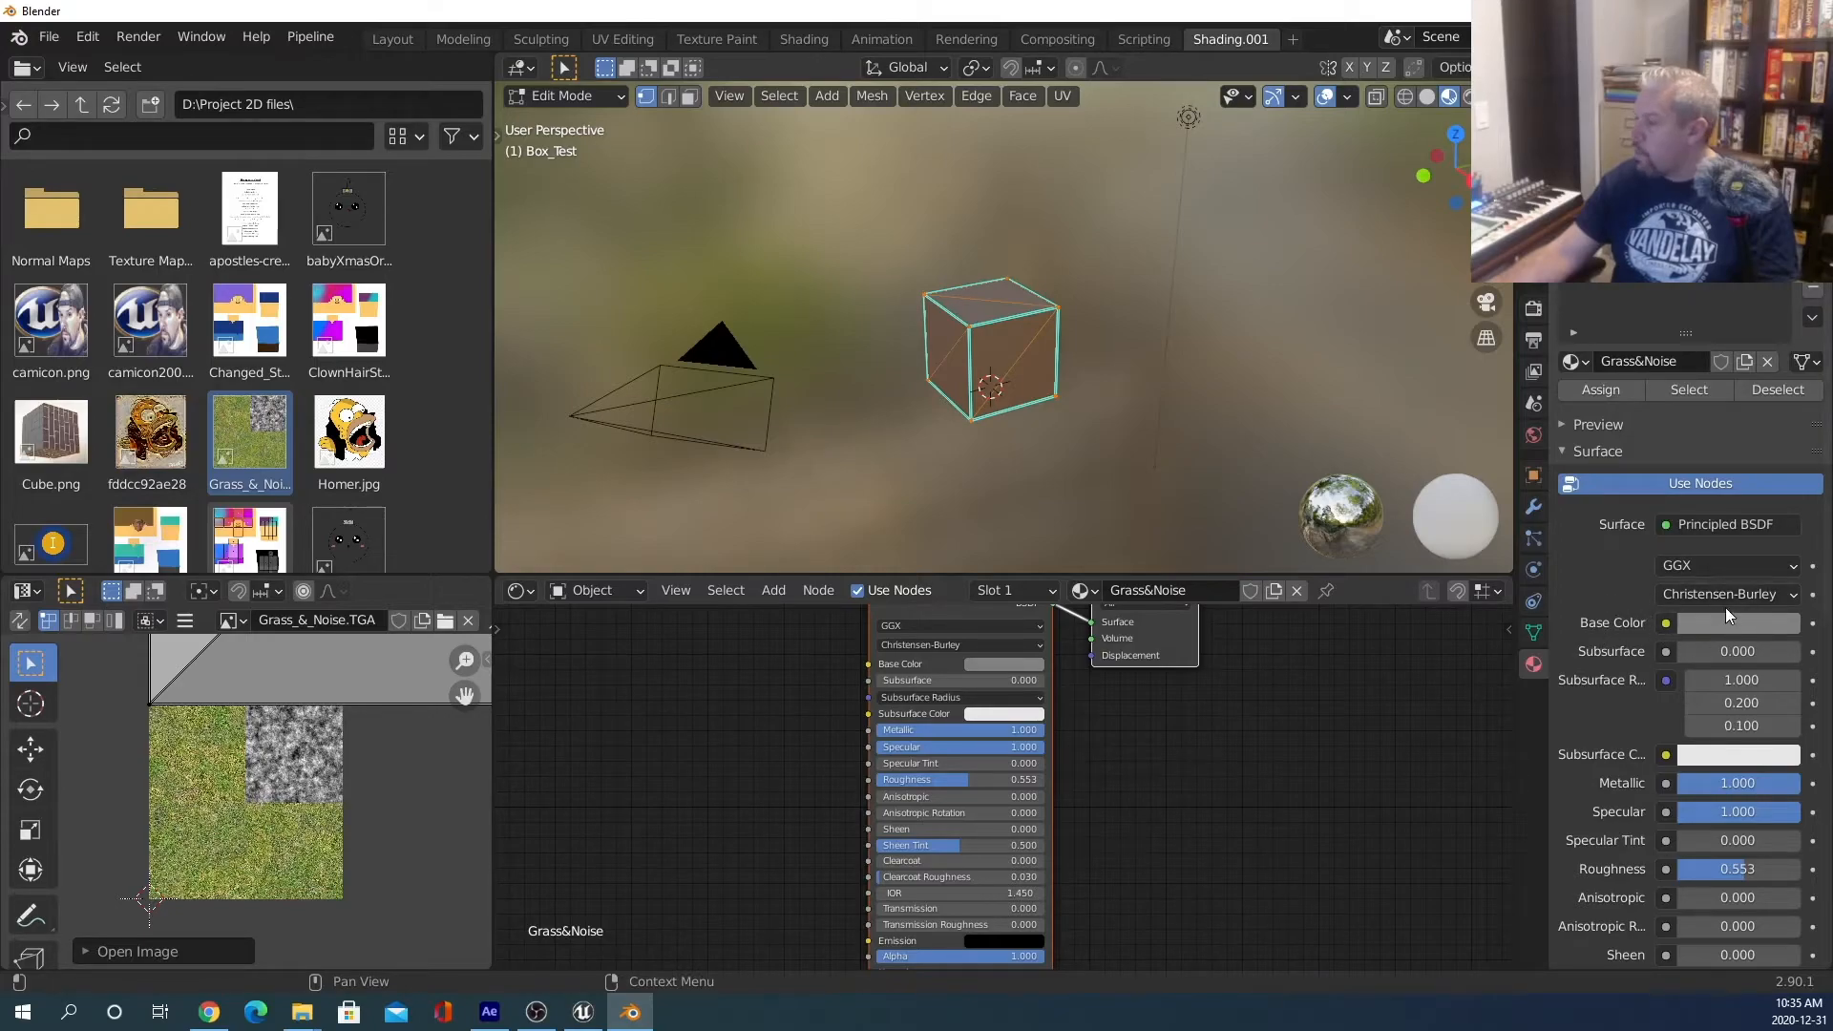
left_click(1665, 624)
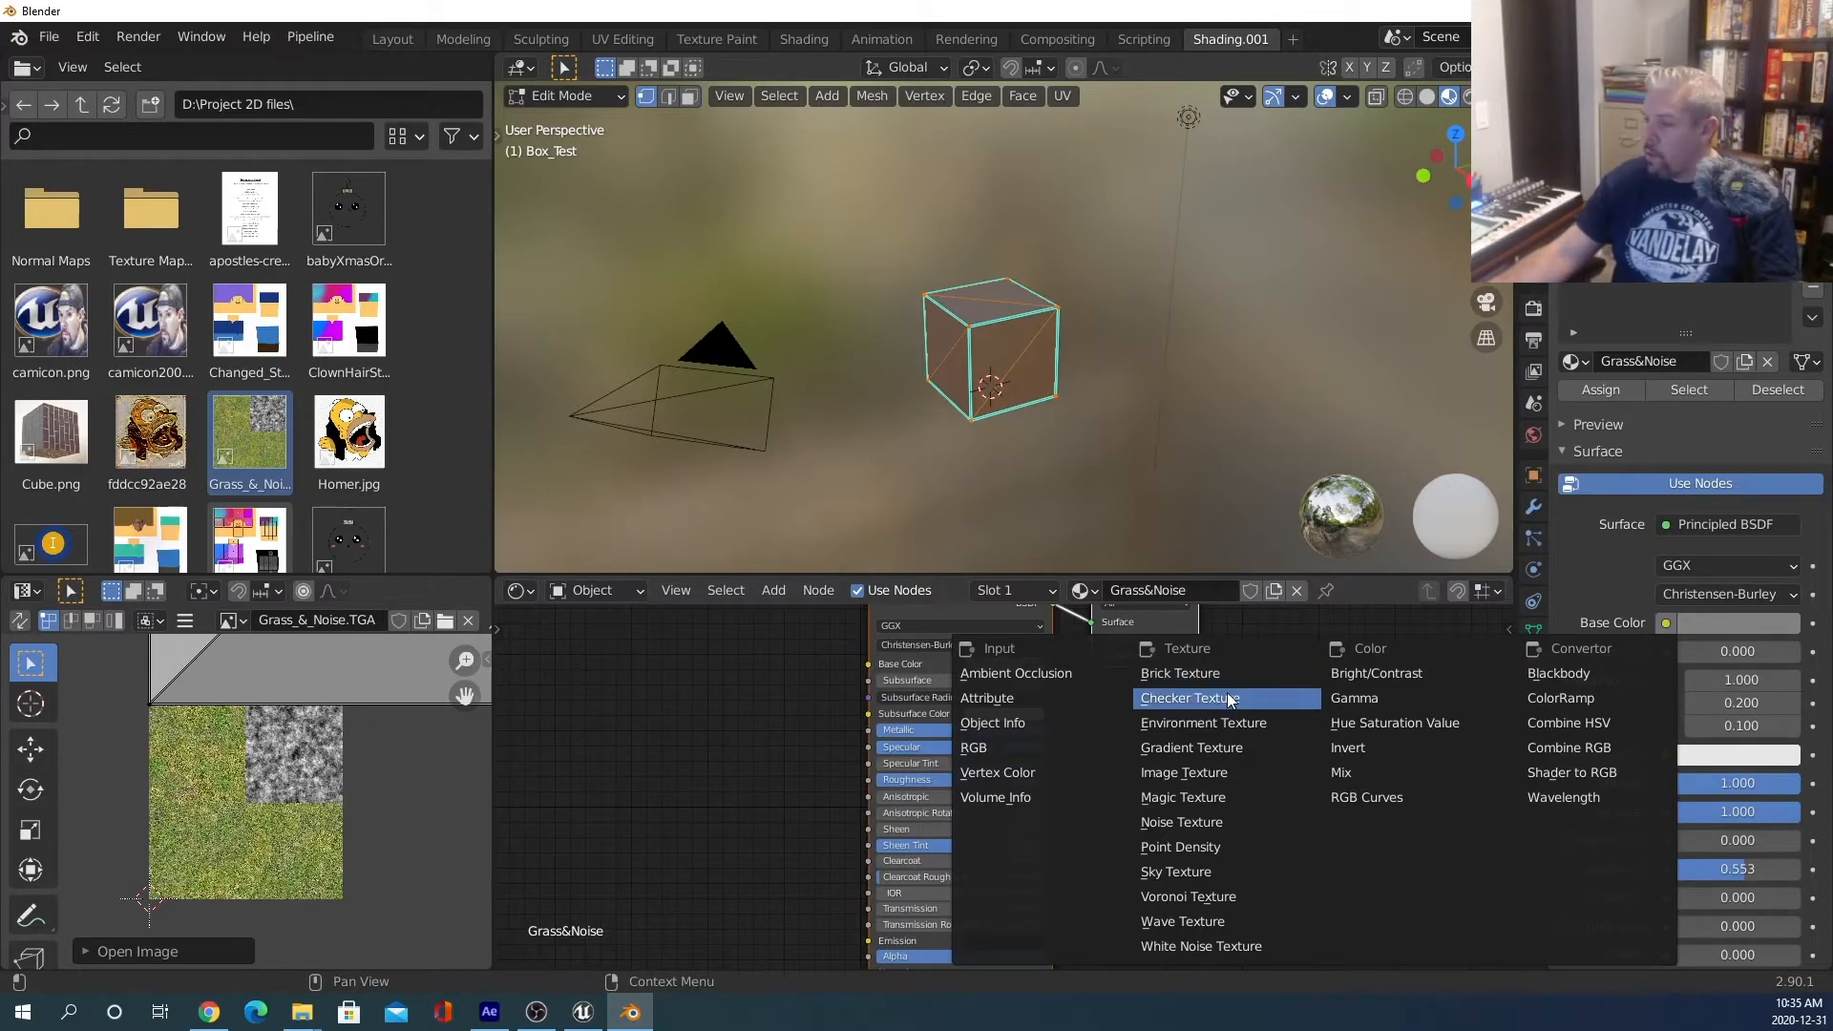
left_click(1211, 775)
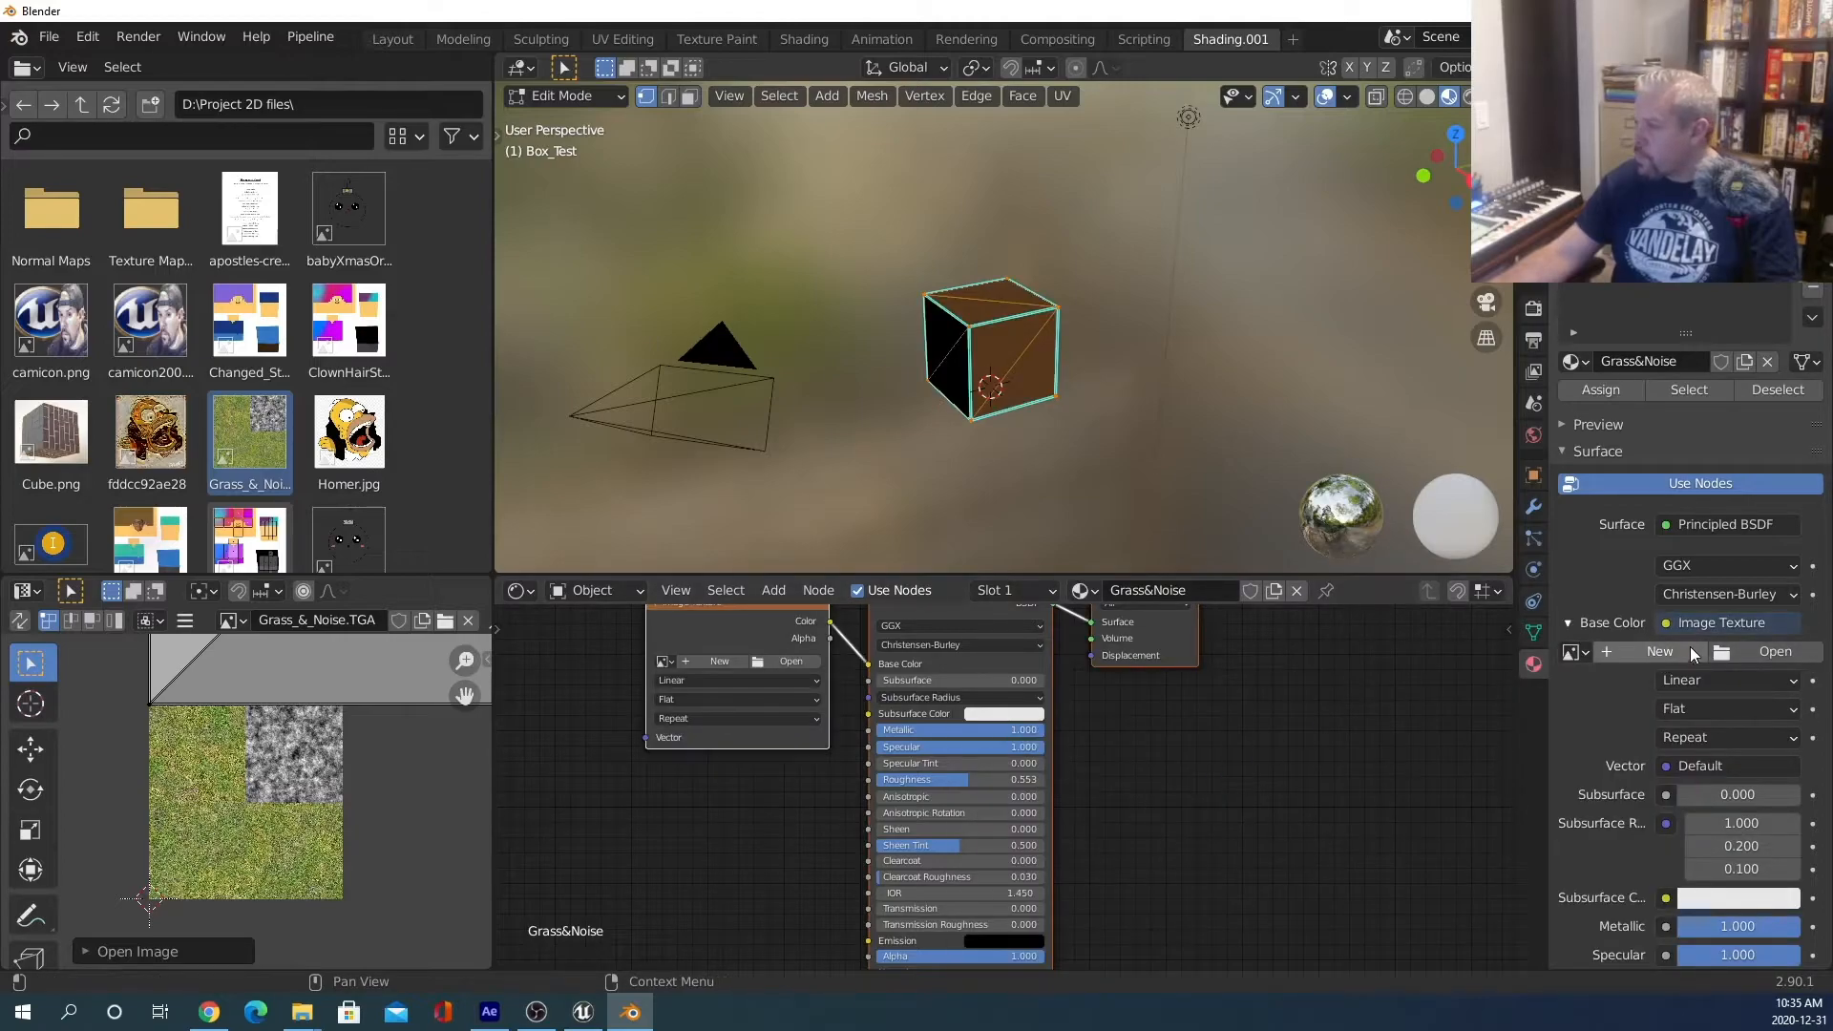
scroll(1665, 548, "down", 2)
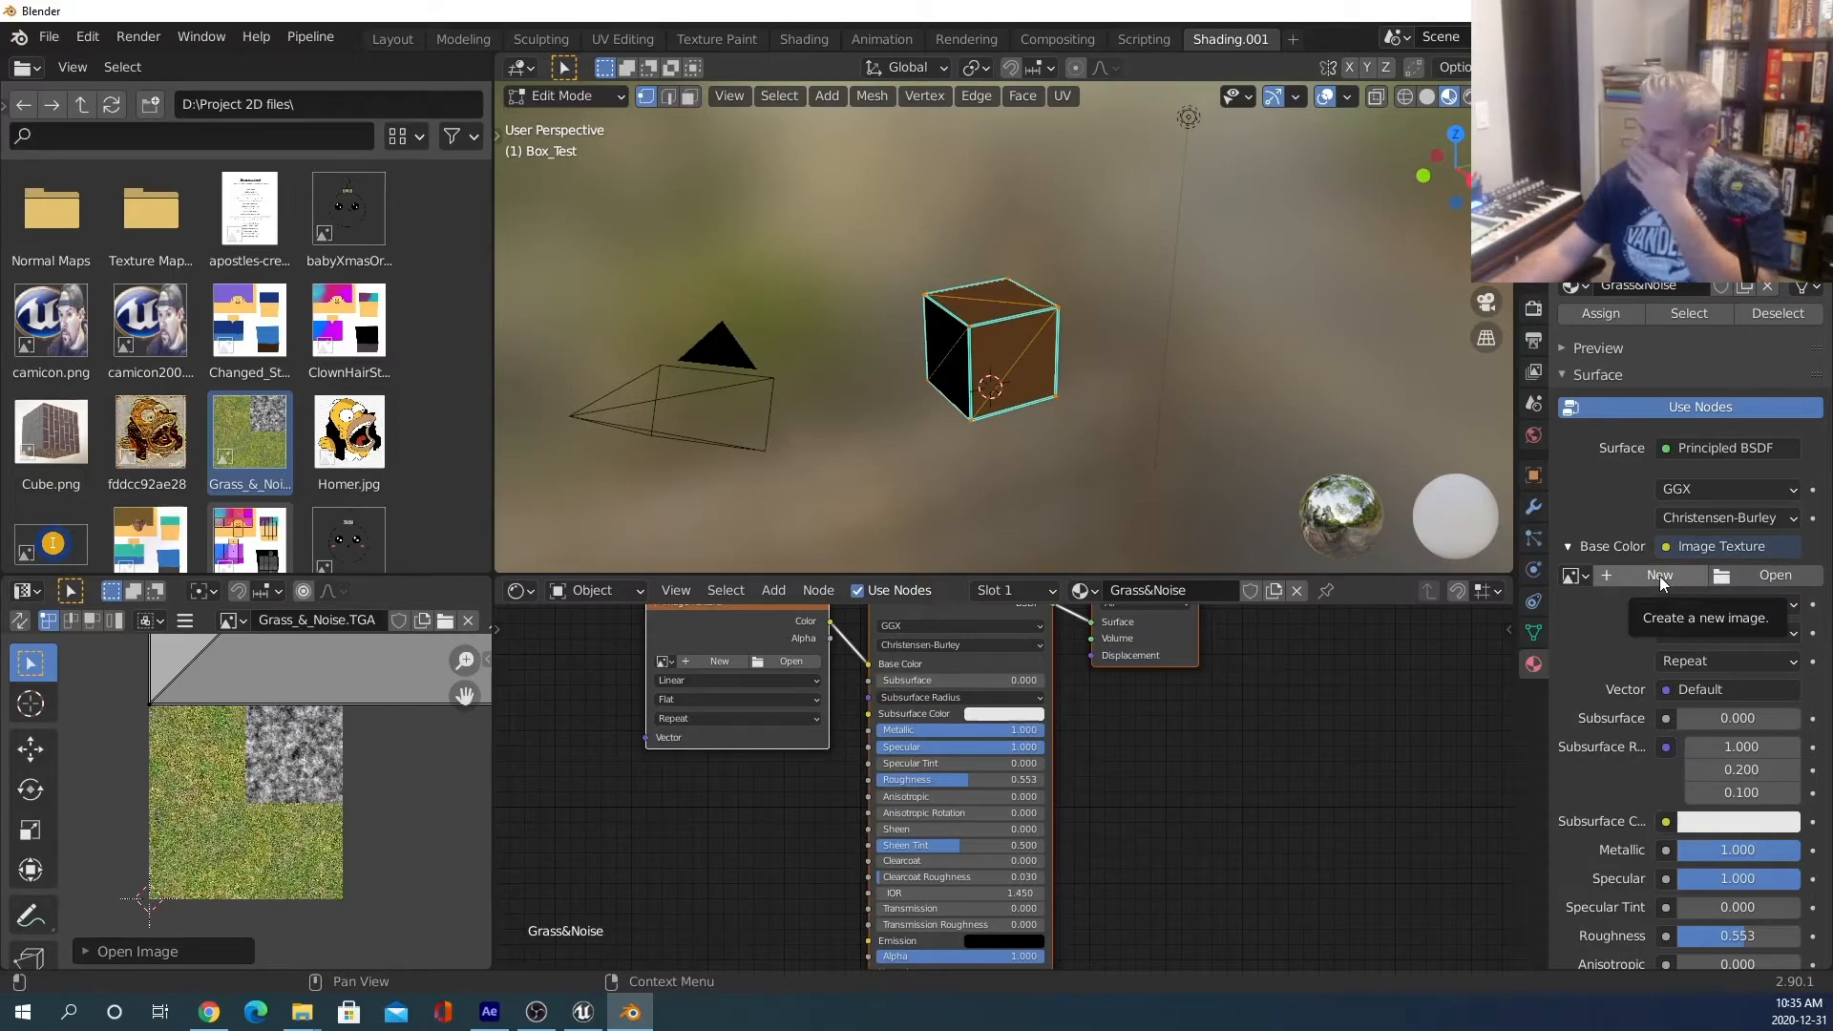
left_click(1573, 579)
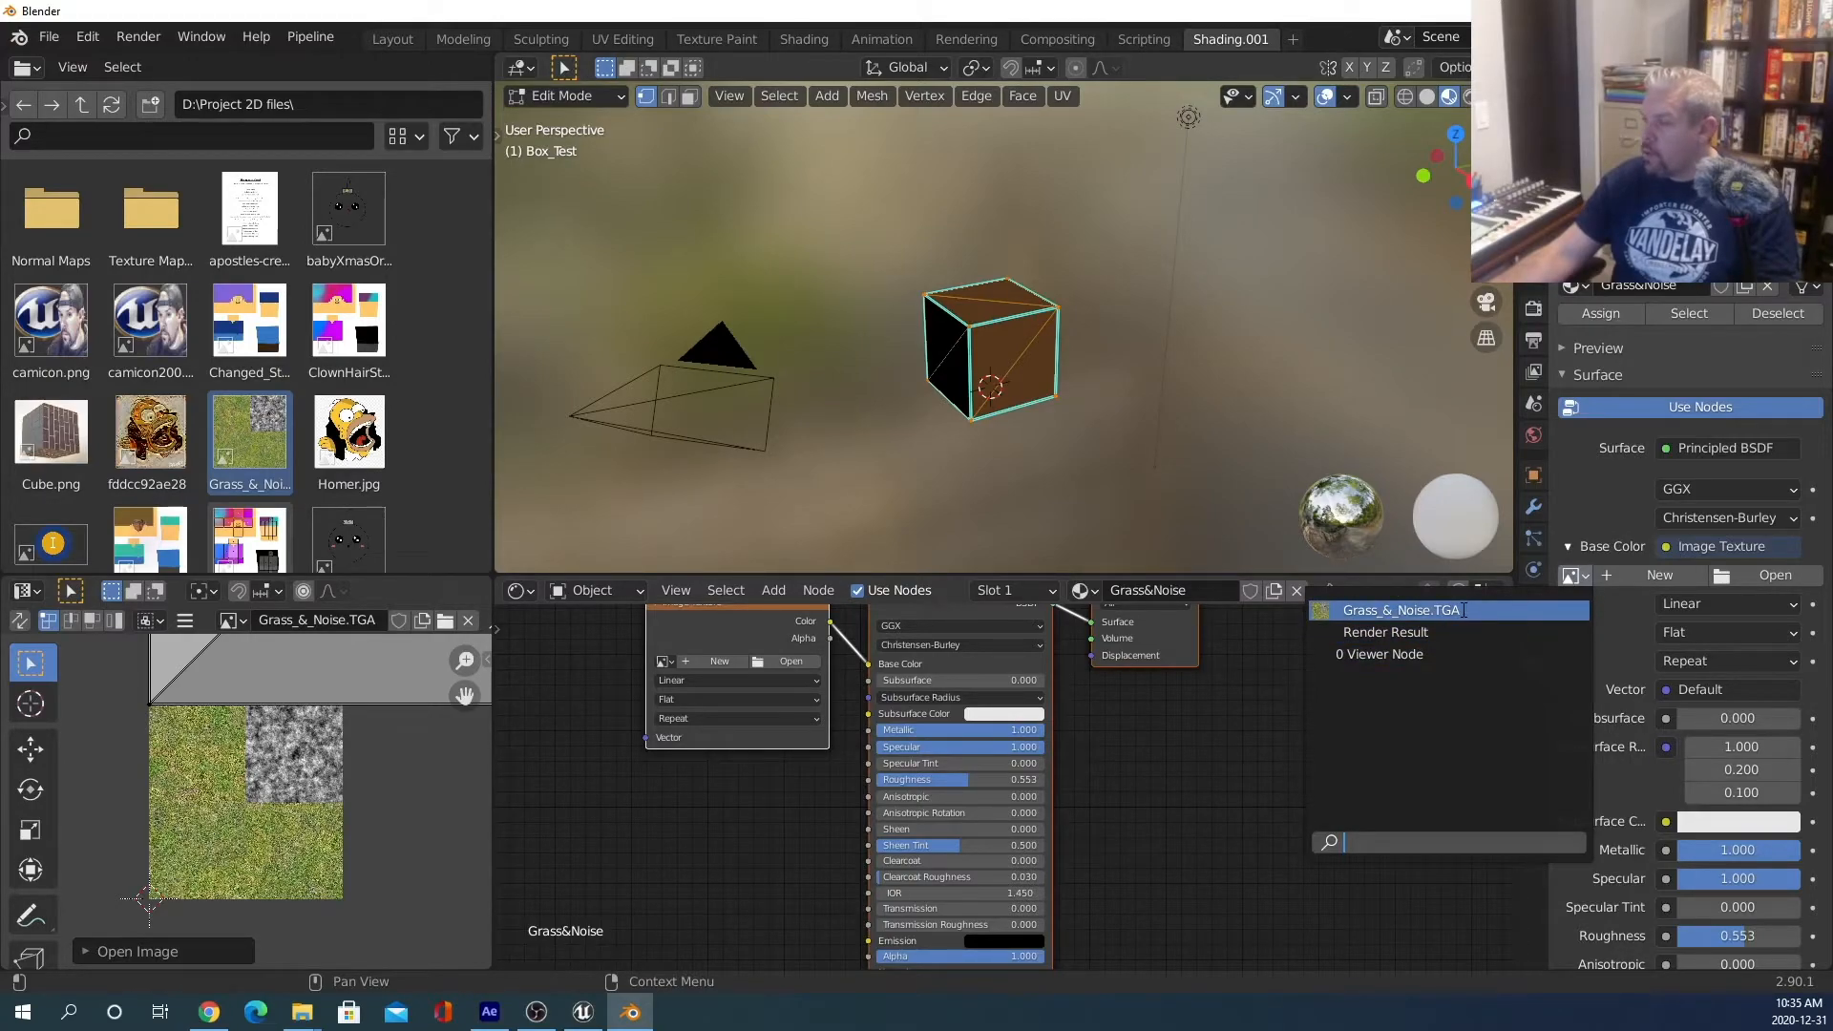
left_click(1464, 610)
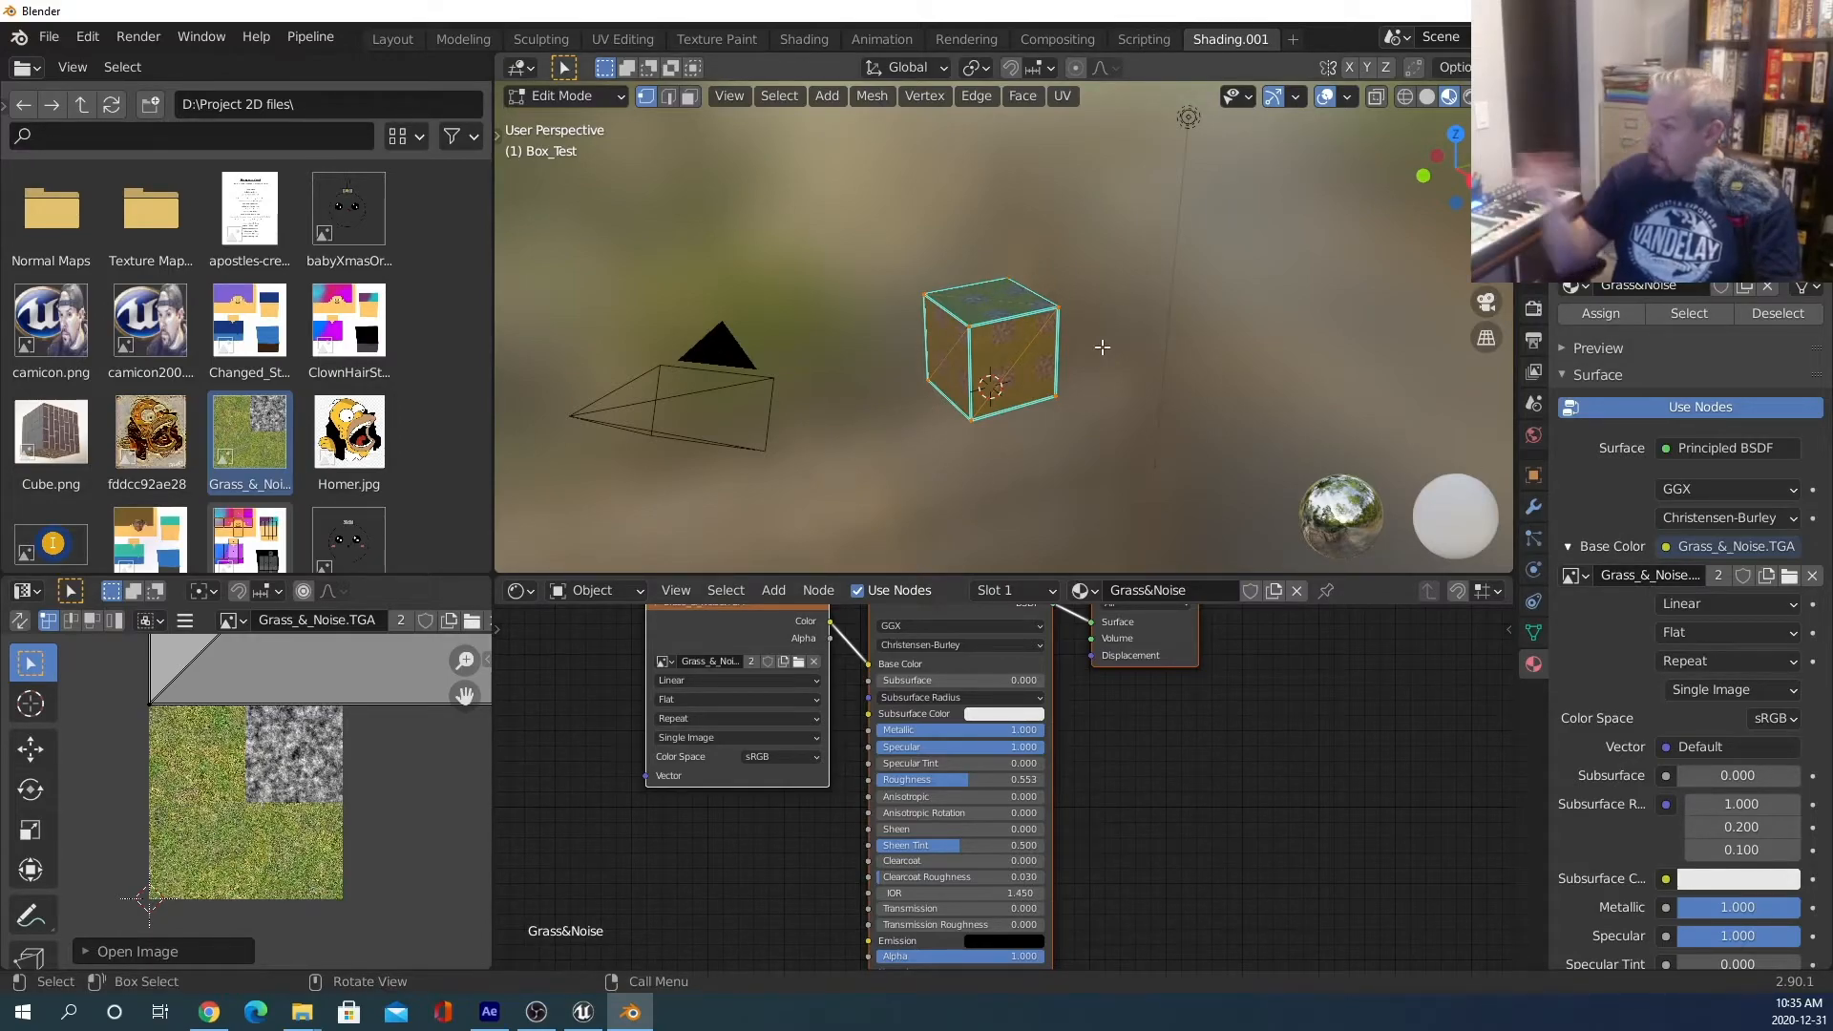
Select the upper and lower vertices of the box's nearest corner, and switch to edge selection.
middle_click_drag(1020, 367, 968, 336)
middle_click_drag(1073, 417, 1227, 398)
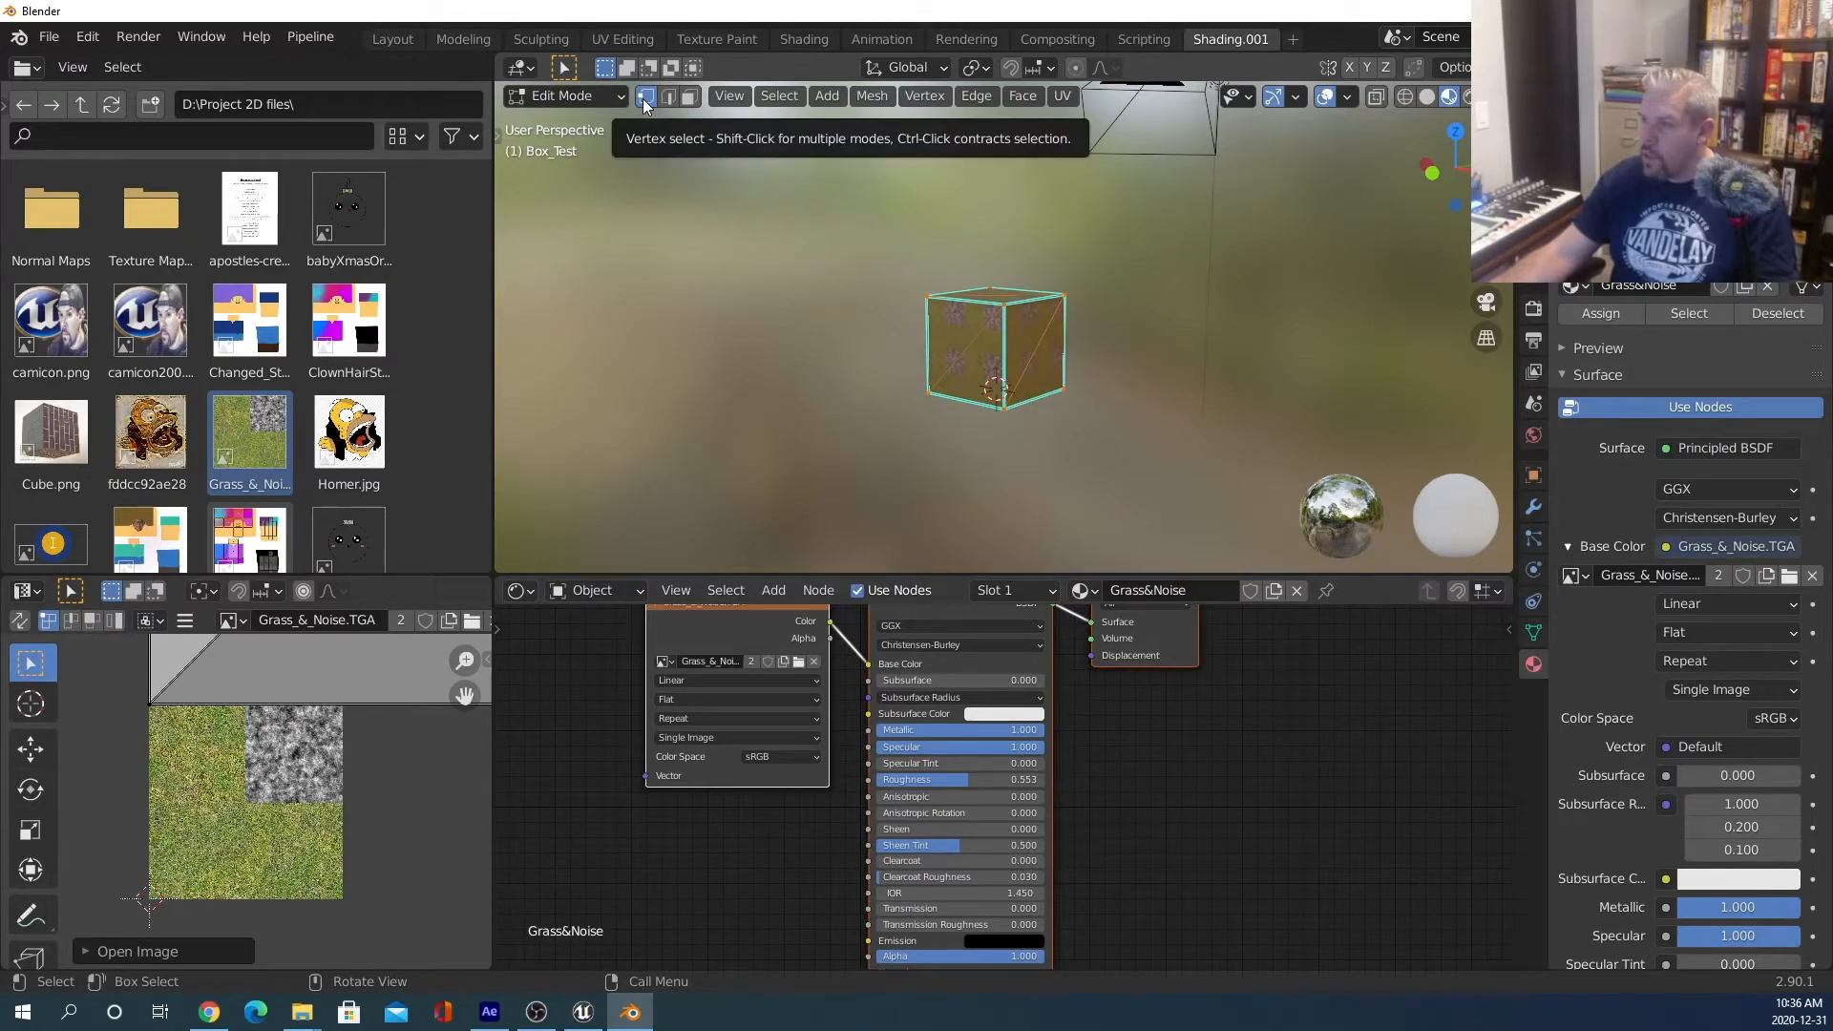
left_click(1005, 304)
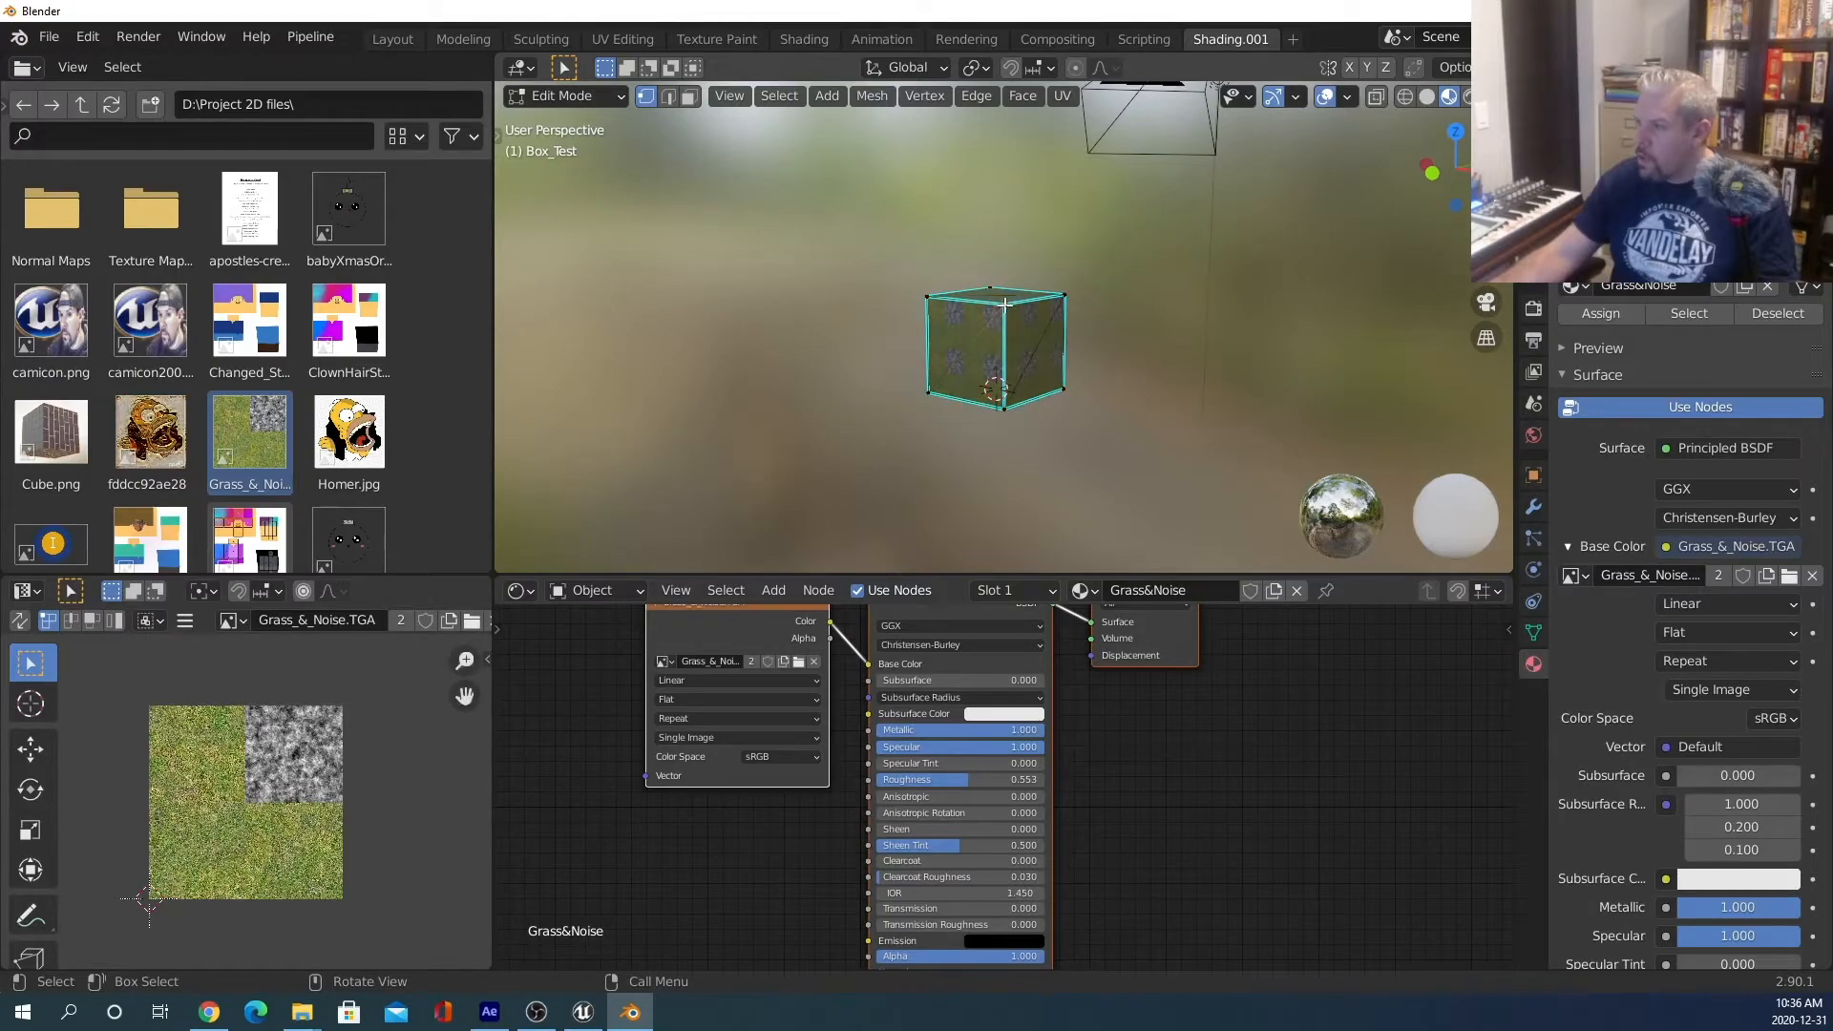
left_click(1004, 409)
left_click(668, 96)
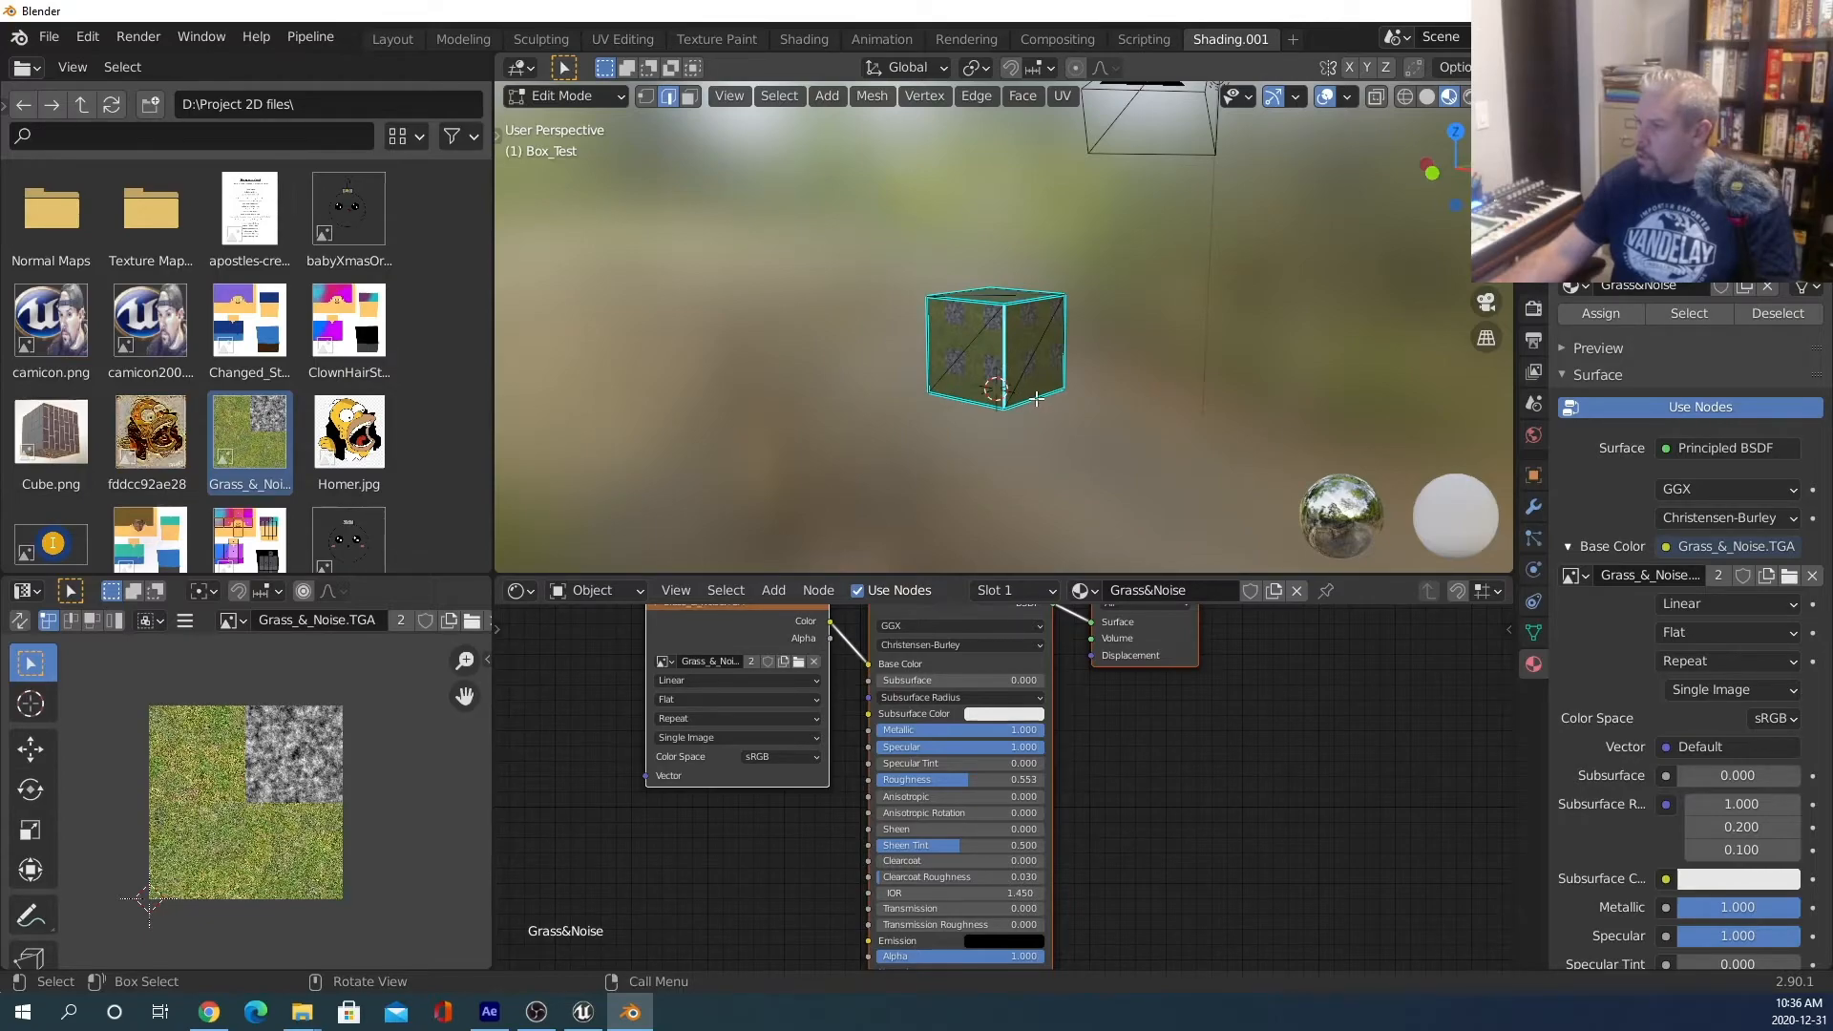
Switch to face selection and pick individual triangles on the box's two visible sides.
left_click(687, 99)
left_click(996, 391)
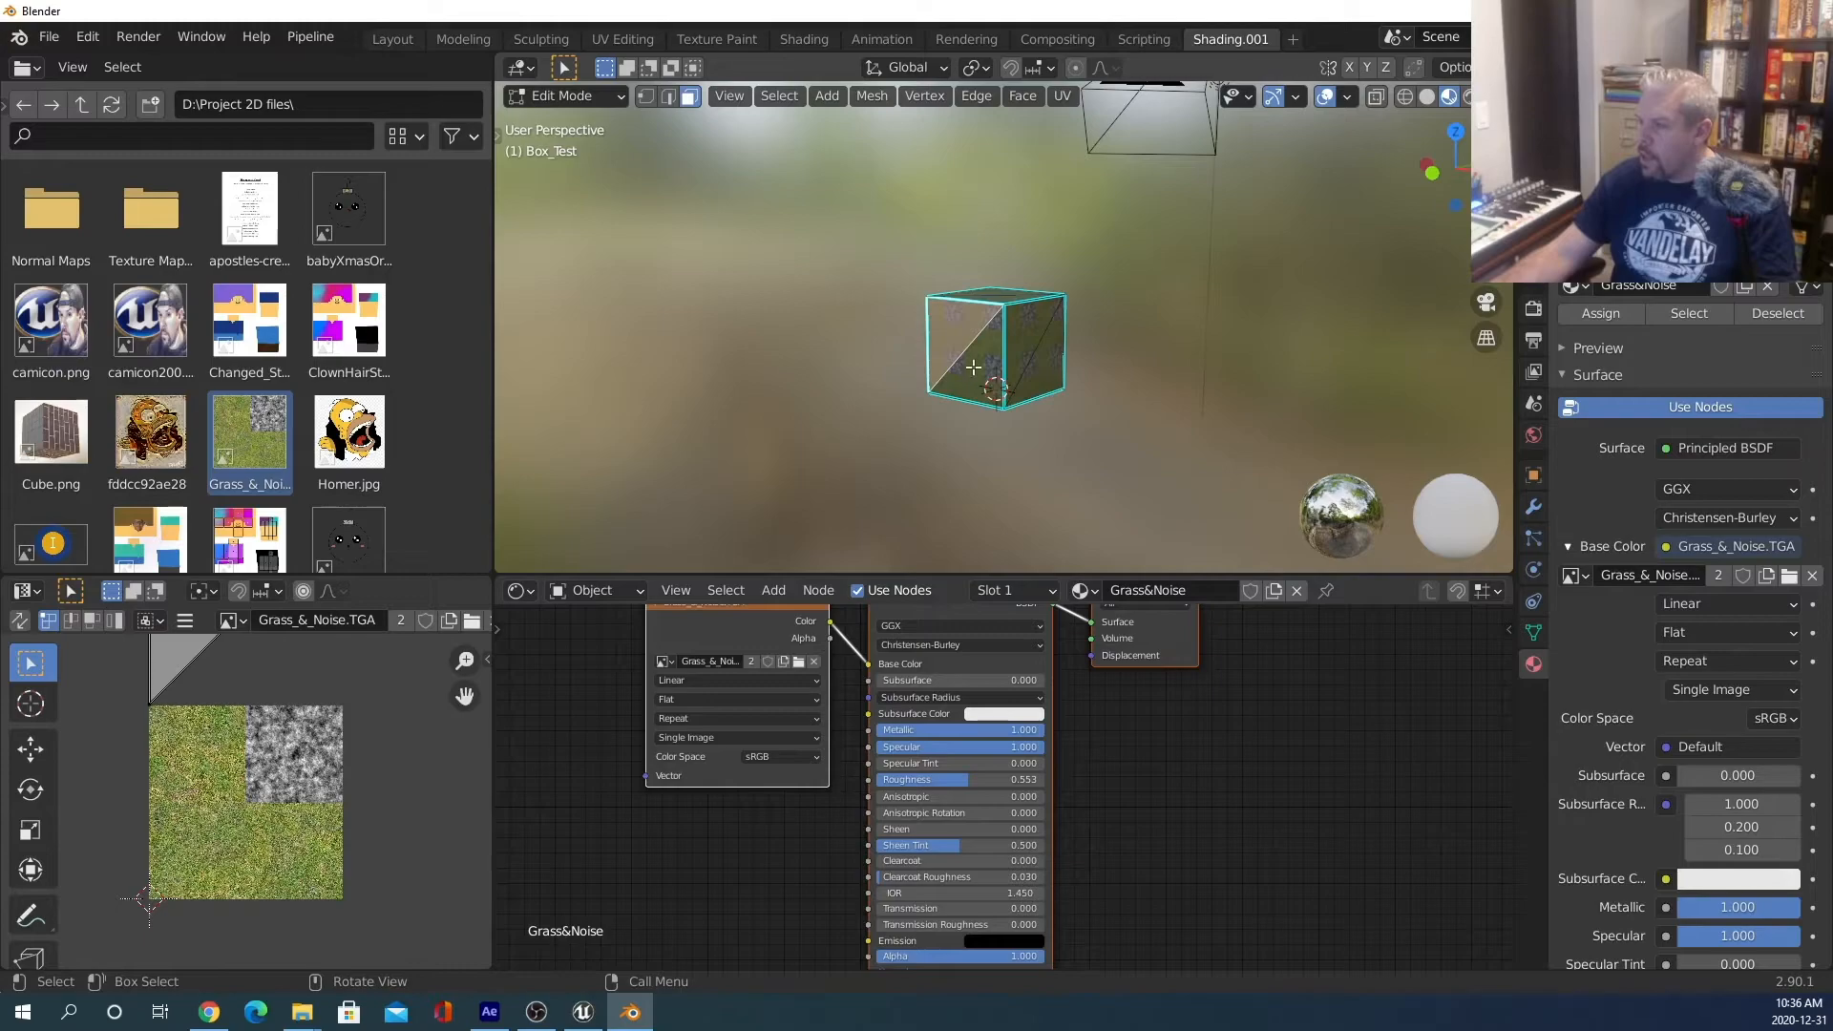
left_click(972, 368)
left_click(1022, 326)
left_click(1054, 358)
Select both triangles of the box's front side to view their UVs, and reselect only the upper triangle.
mouse_move(1117, 430)
middle_mouse_down()
mouse_move(956, 432)
mouse_move(859, 401)
mouse_move(1109, 465)
mouse_move(1082, 441)
middle_mouse_up()
left_click(952, 333)
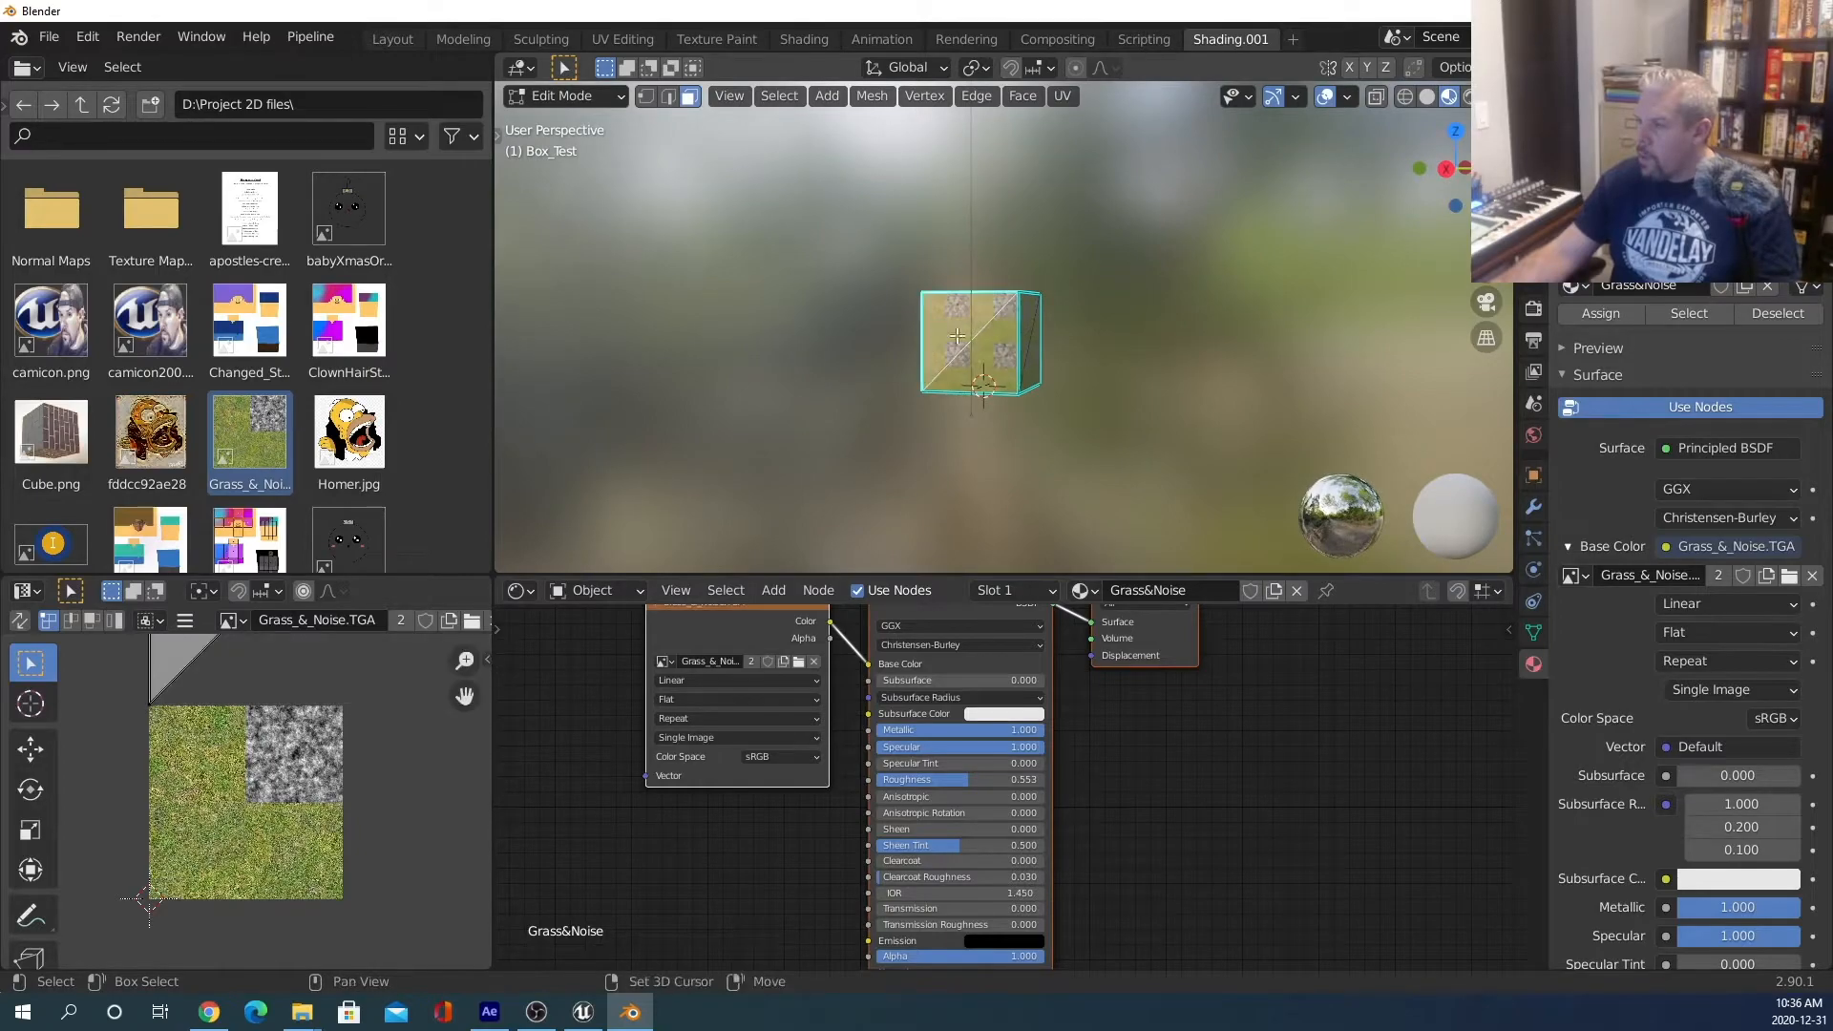
left_click(984, 356)
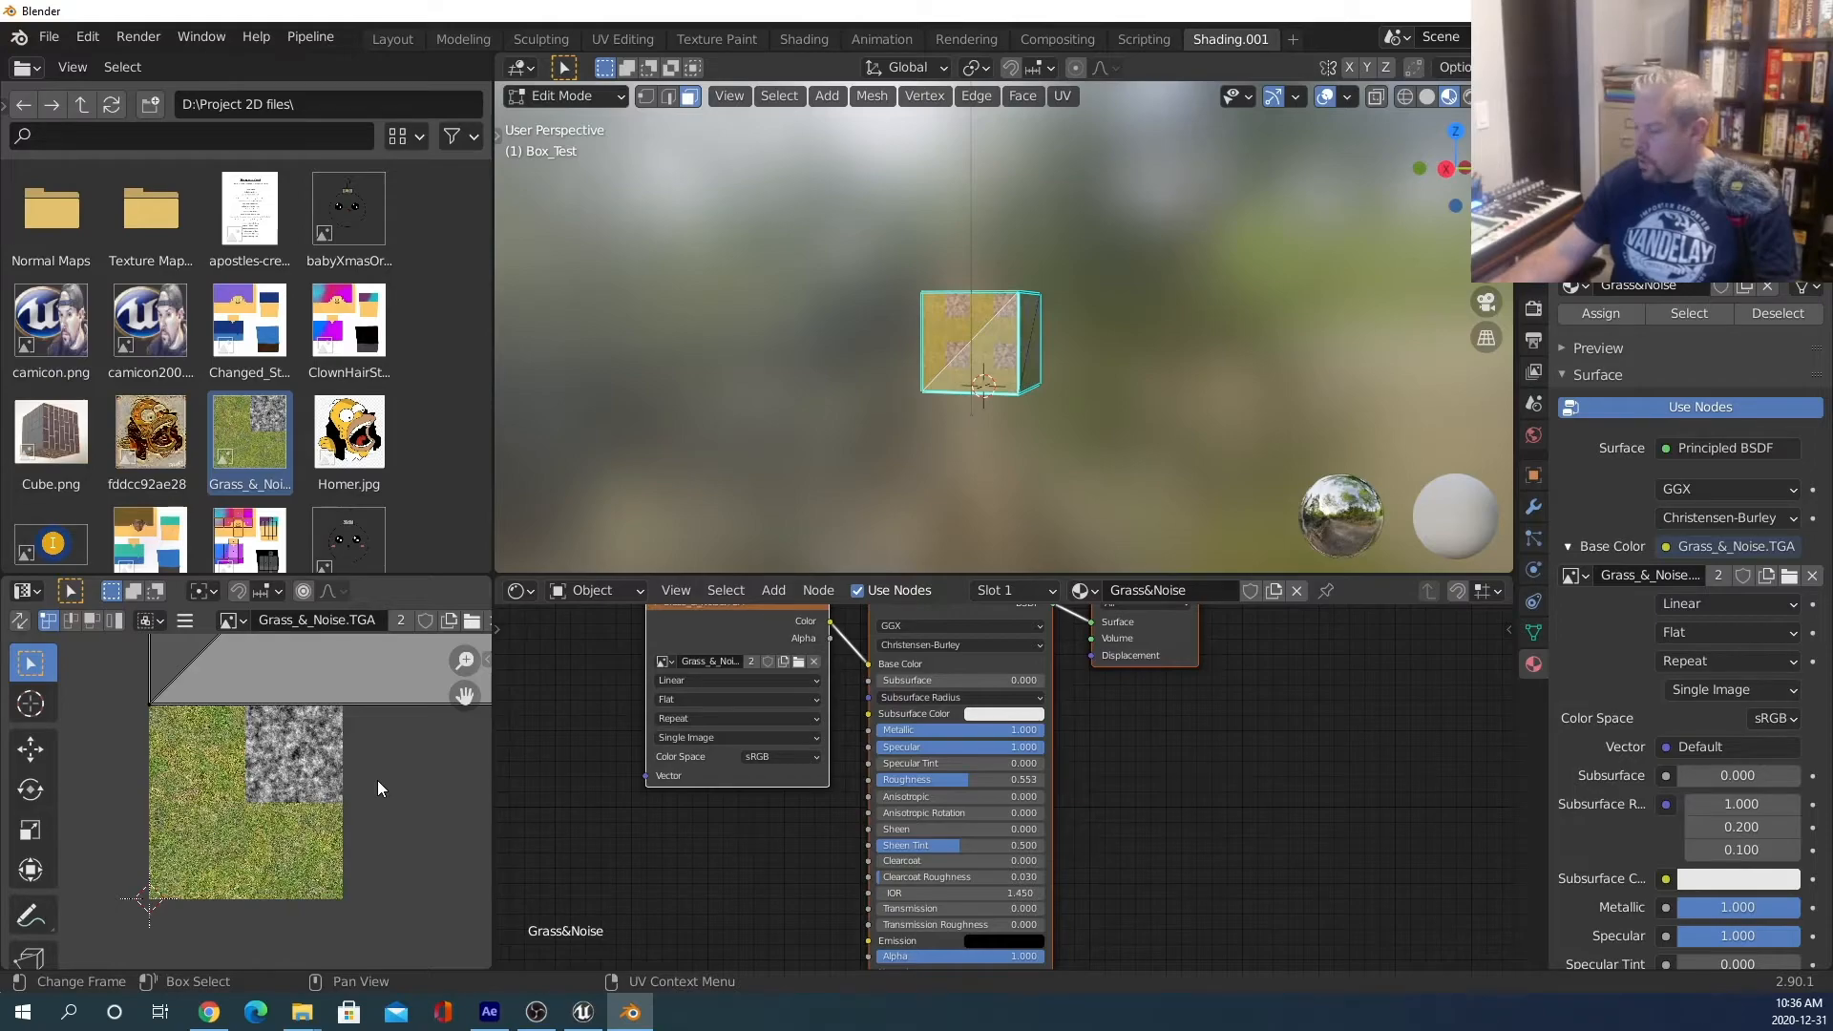
scroll(378, 788, "down", 4)
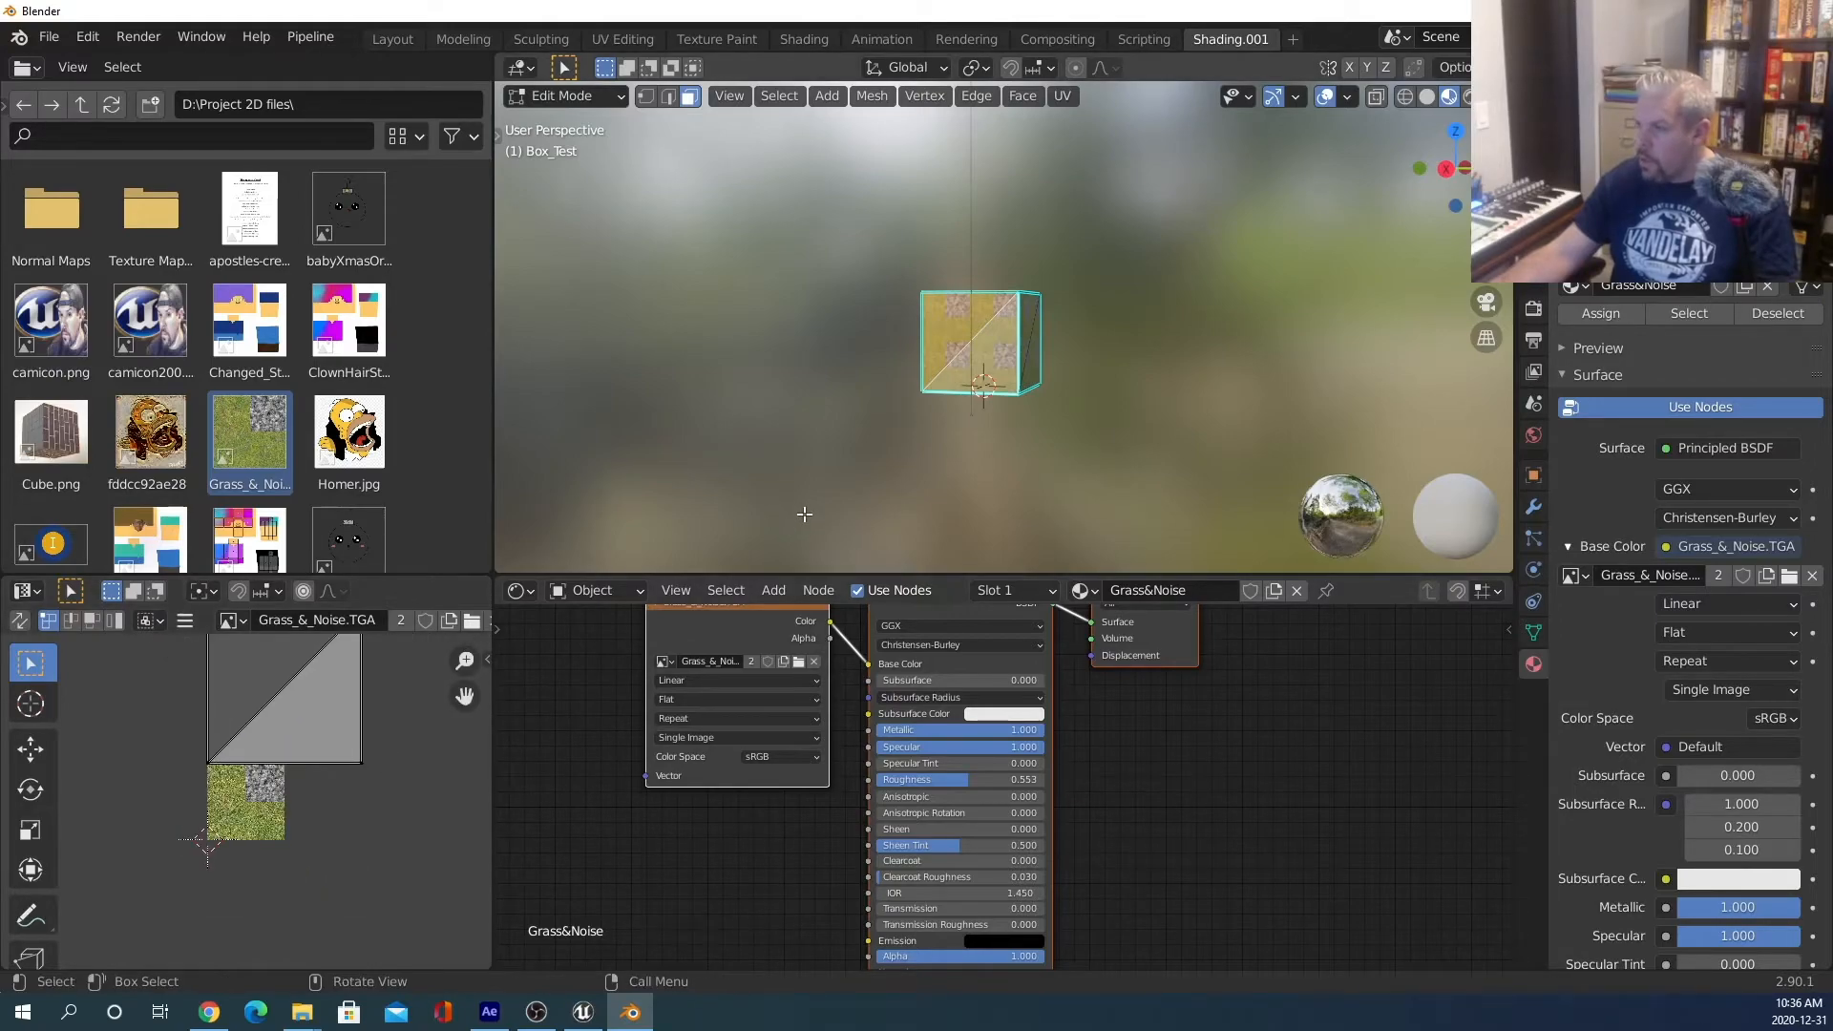
left_click(961, 324)
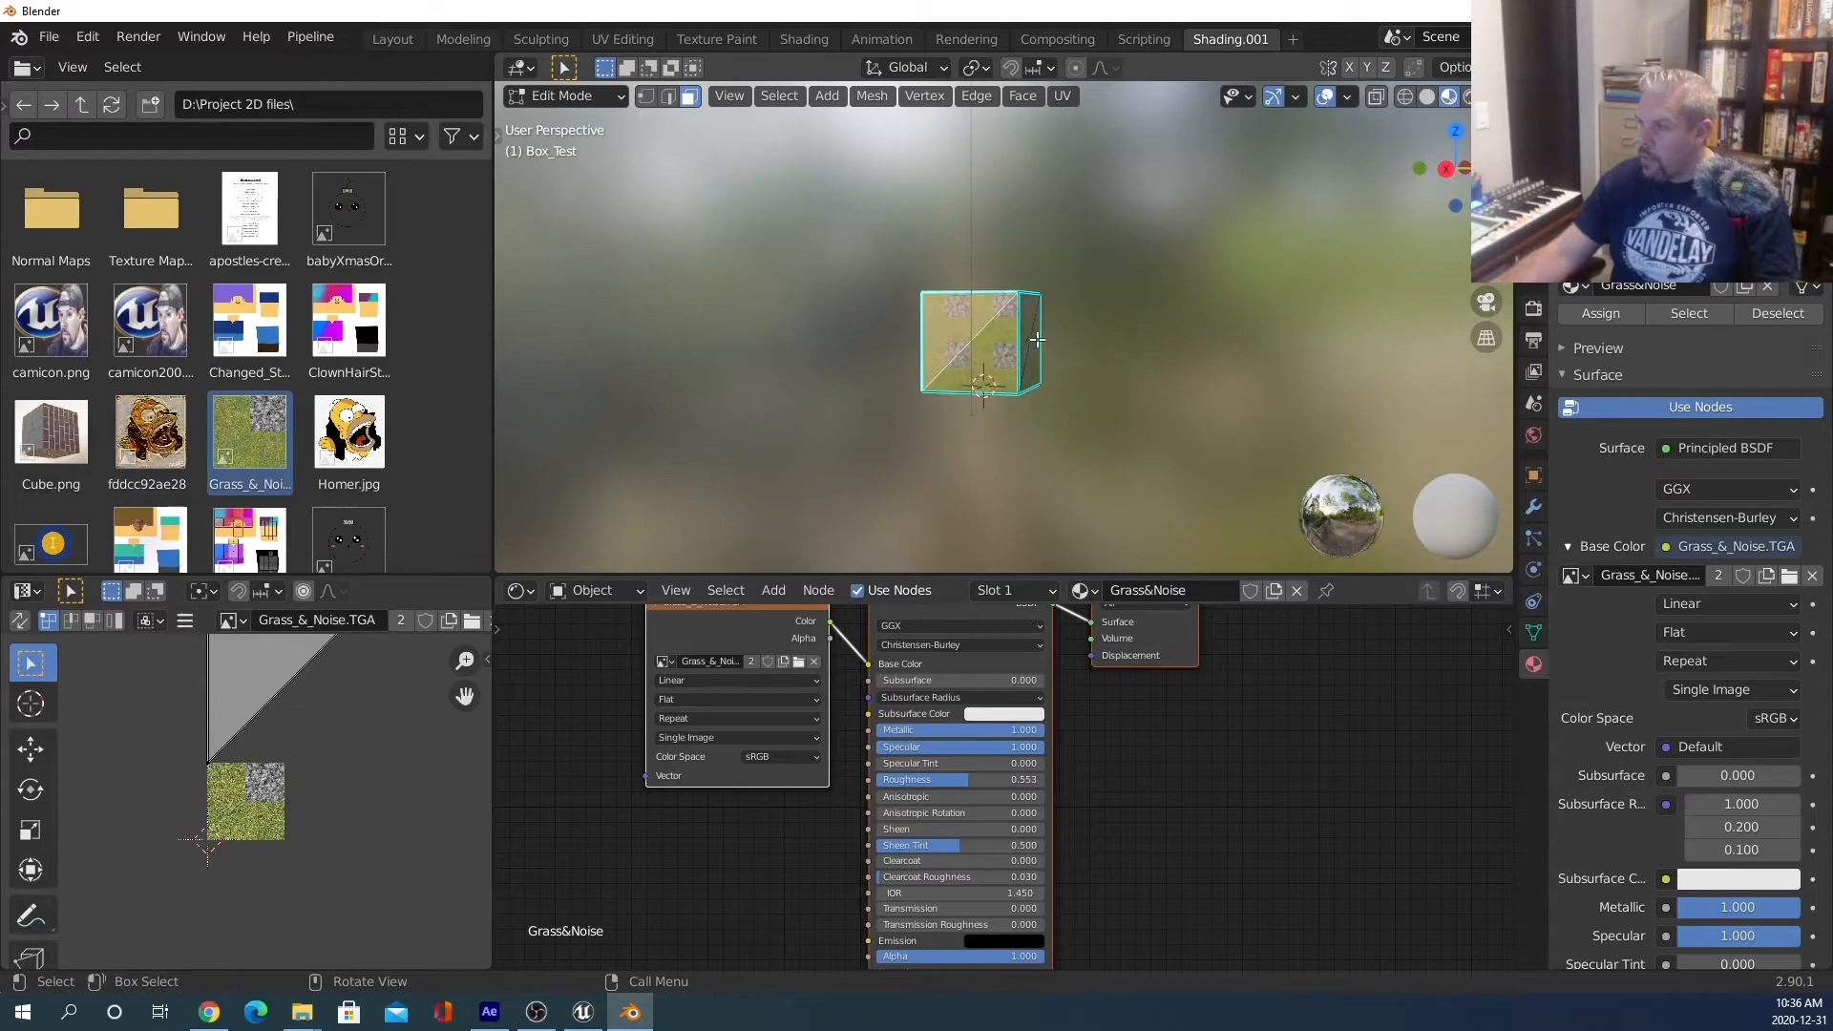
Select individual triangles around the box's sides one at a time to compare where their UVs lie.
left_click(1033, 341)
left_click(1033, 363)
left_click(991, 359)
middle_click_drag(1060, 372, 982, 351)
left_click(1041, 327)
left_click(1058, 346)
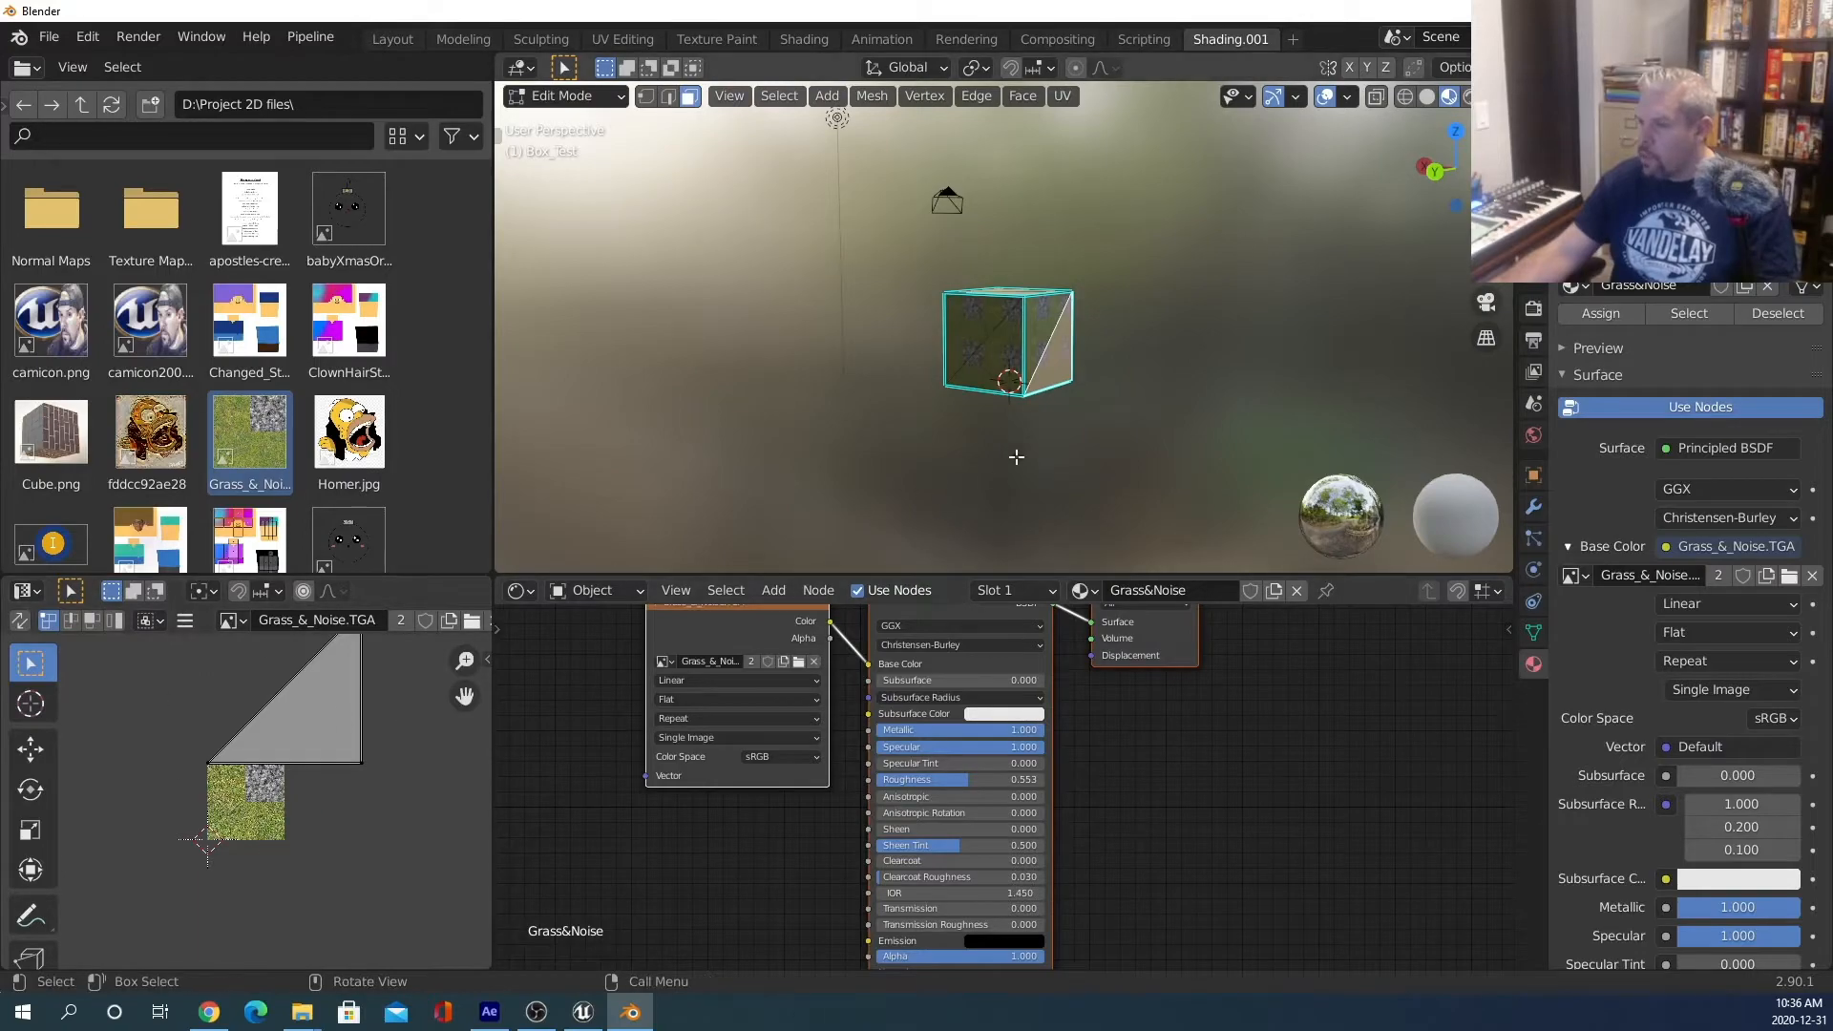
Select both triangles of one side of the box and move all their UVs over the Grass_&_Noise.TGA texture.
left_click(969, 339)
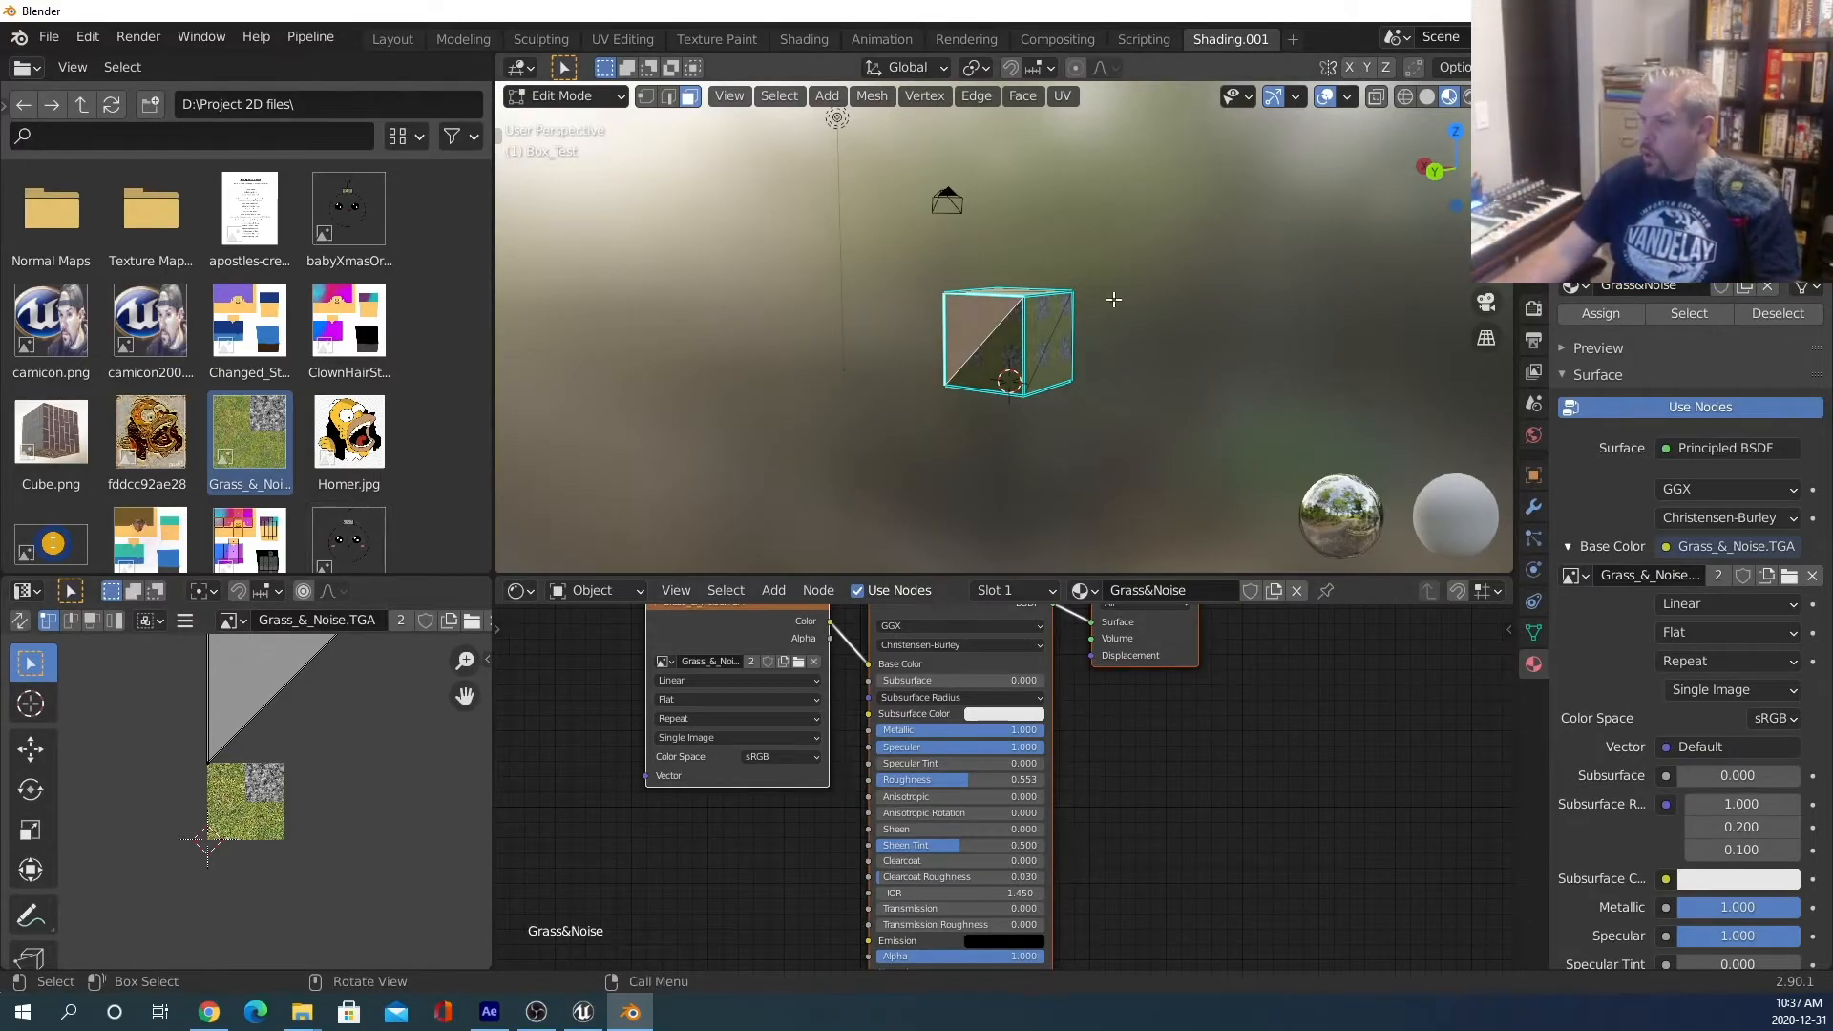
left_click(965, 304, "shift")
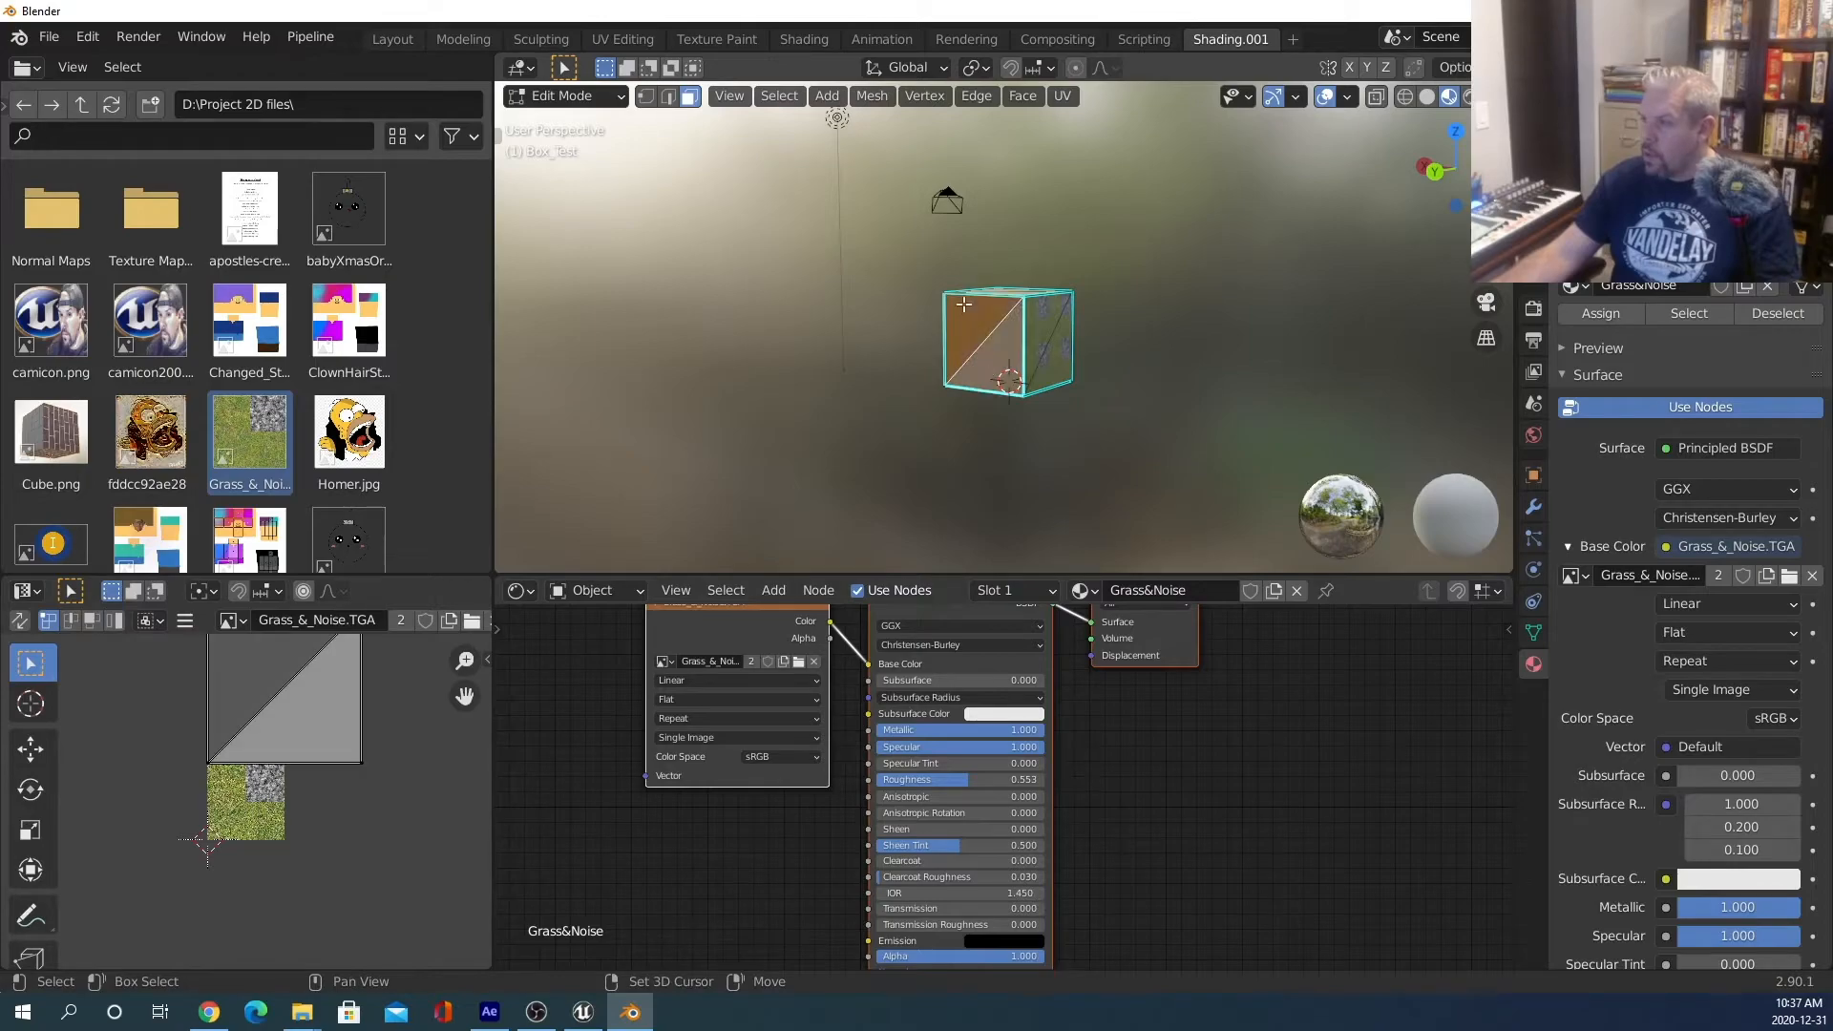
mouse_move(1146, 327)
middle_mouse_down()
mouse_move(1065, 391)
mouse_move(1142, 338)
middle_mouse_up()
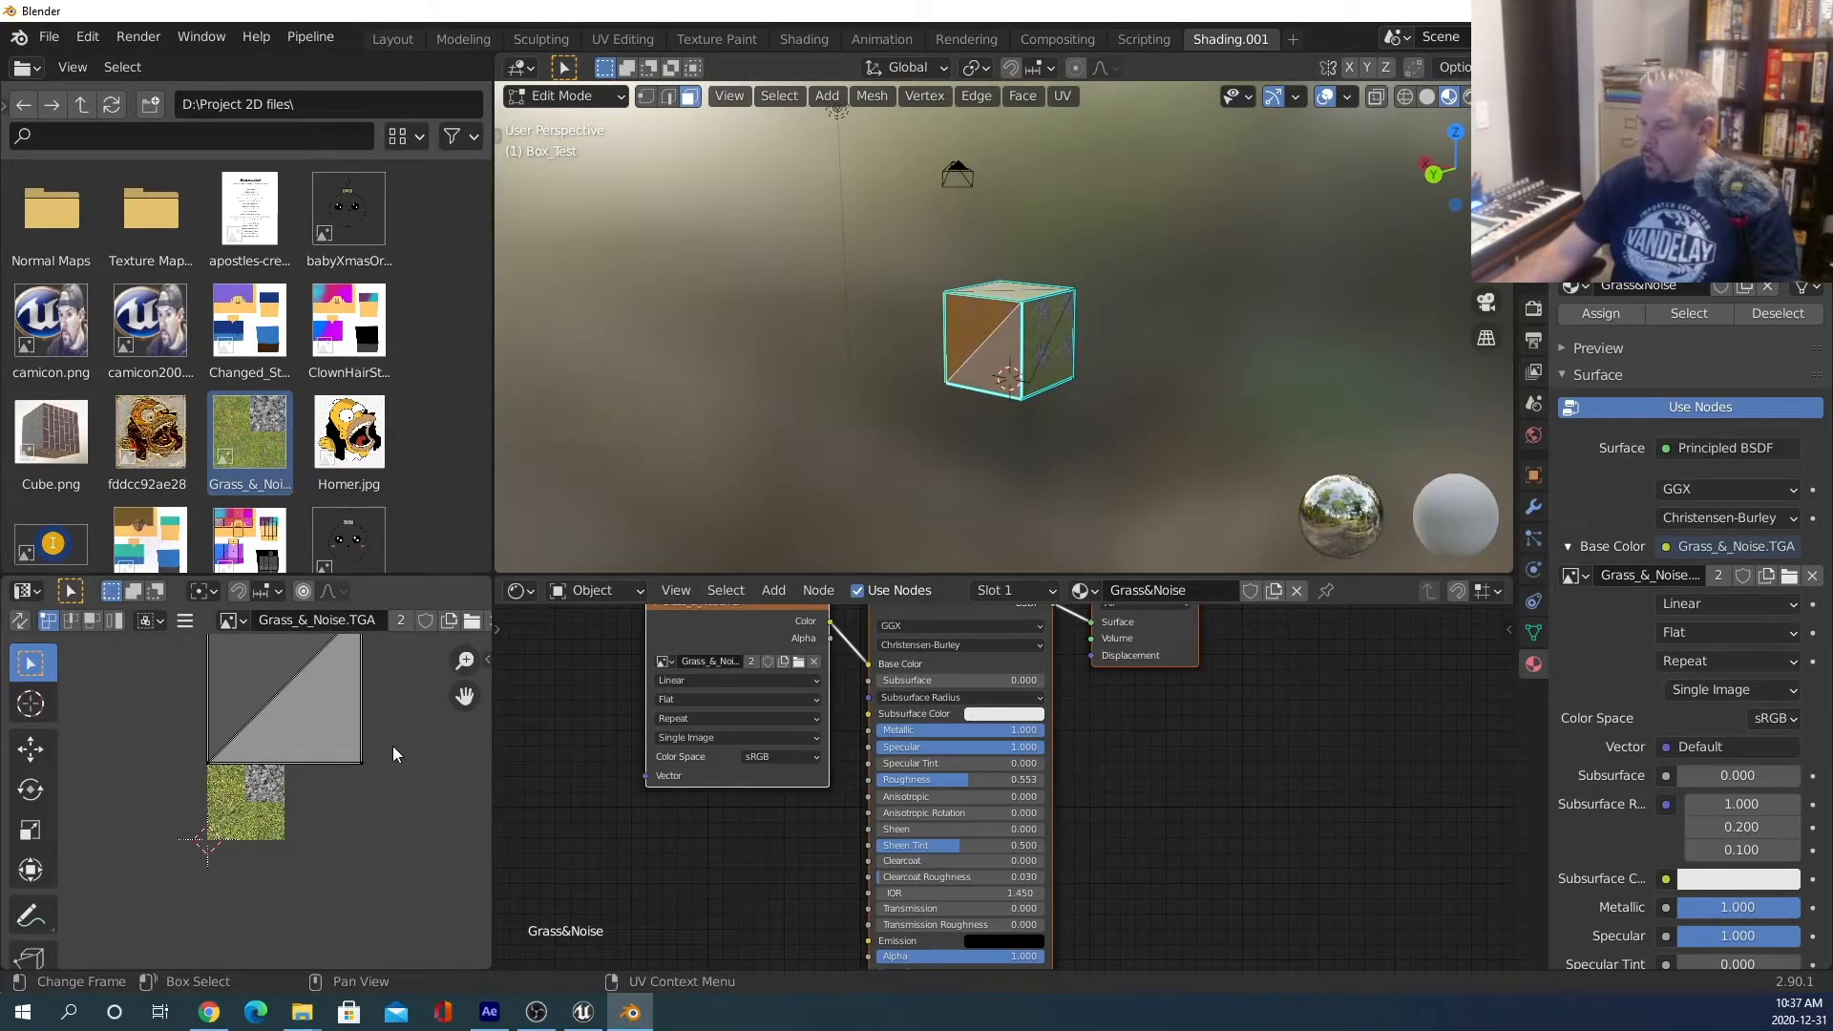
scroll(393, 746, "down", 1)
left_click_drag(363, 640, 185, 777)
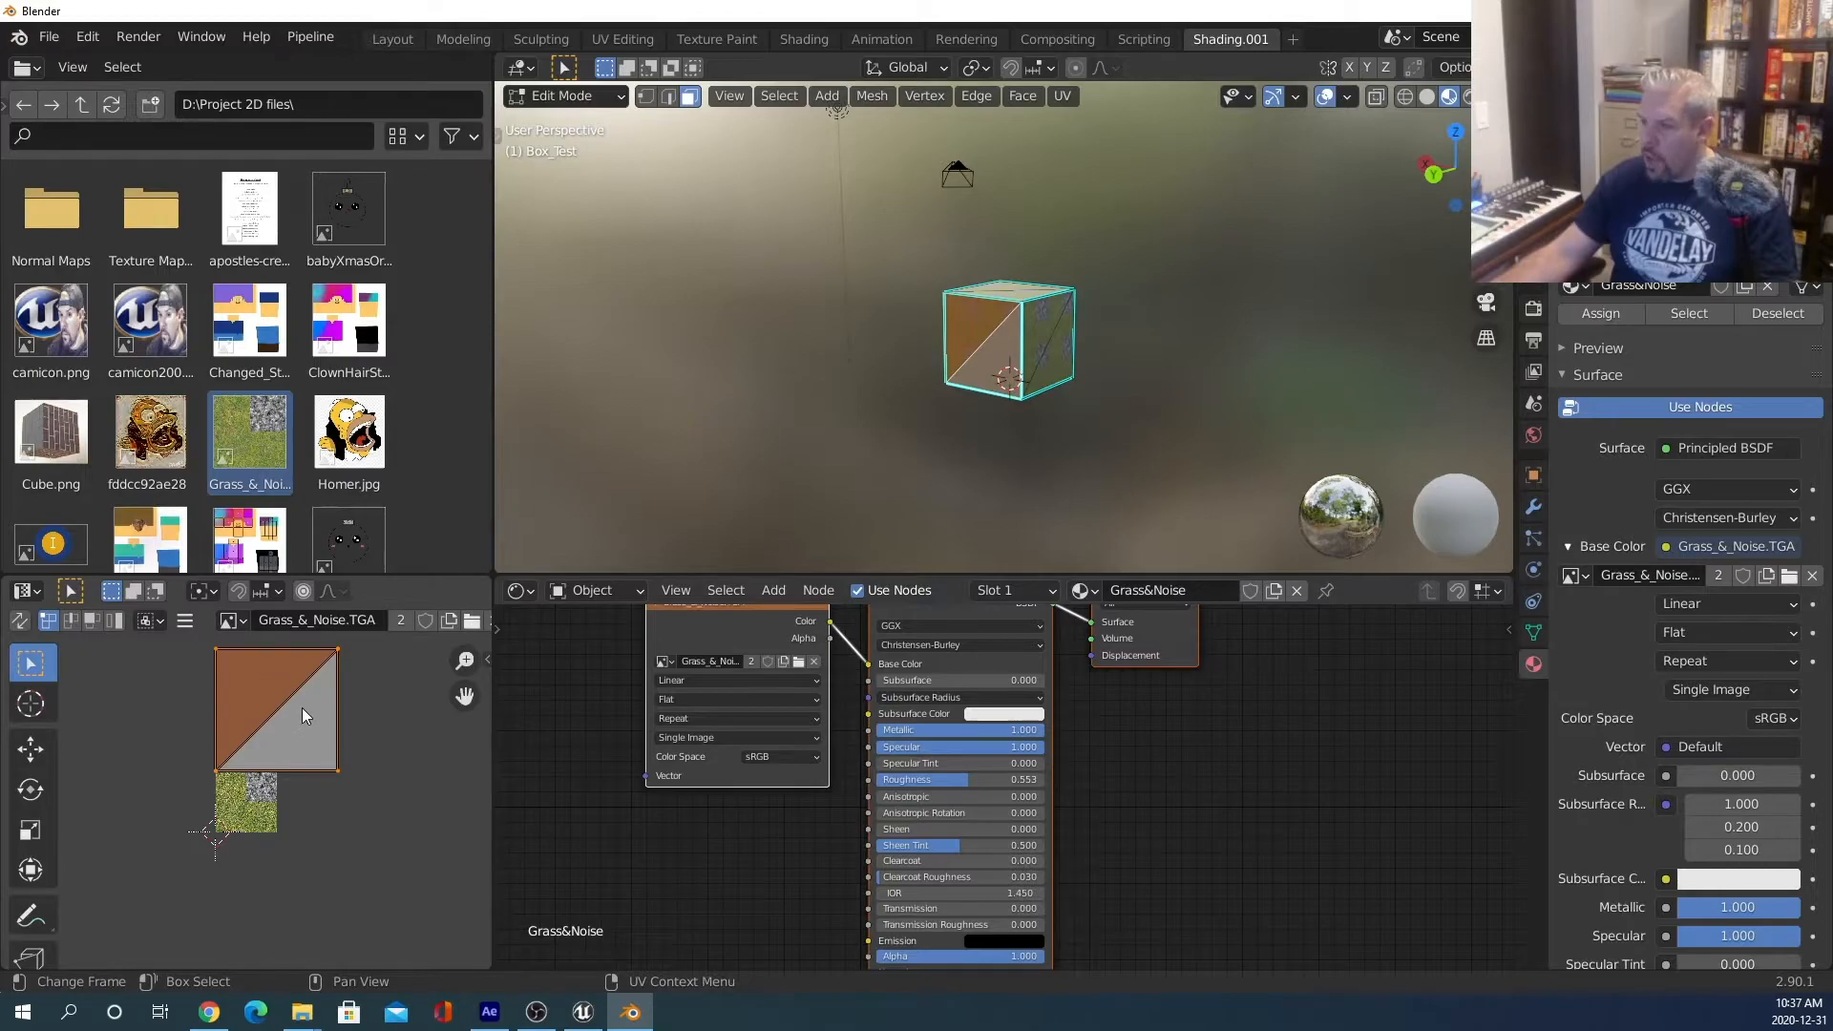
key("alt+a")
left_click_drag(353, 646, 170, 782)
key("g")
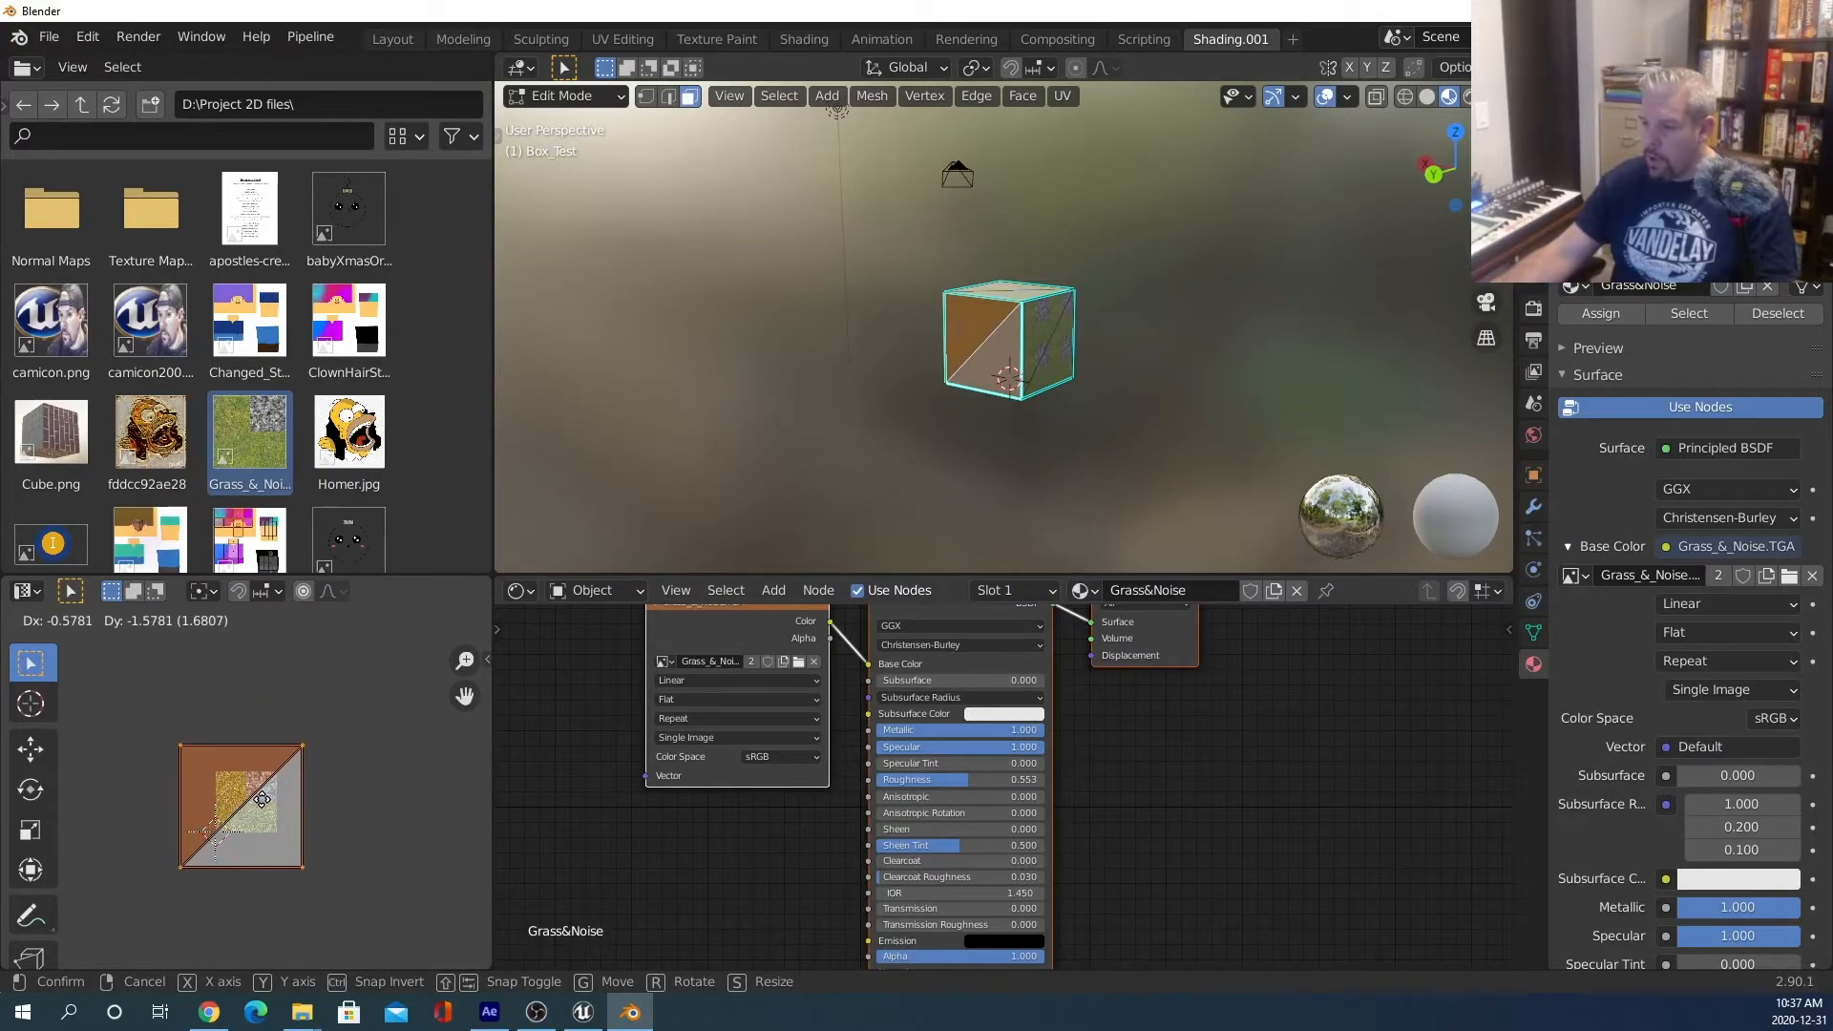
left_click(268, 803)
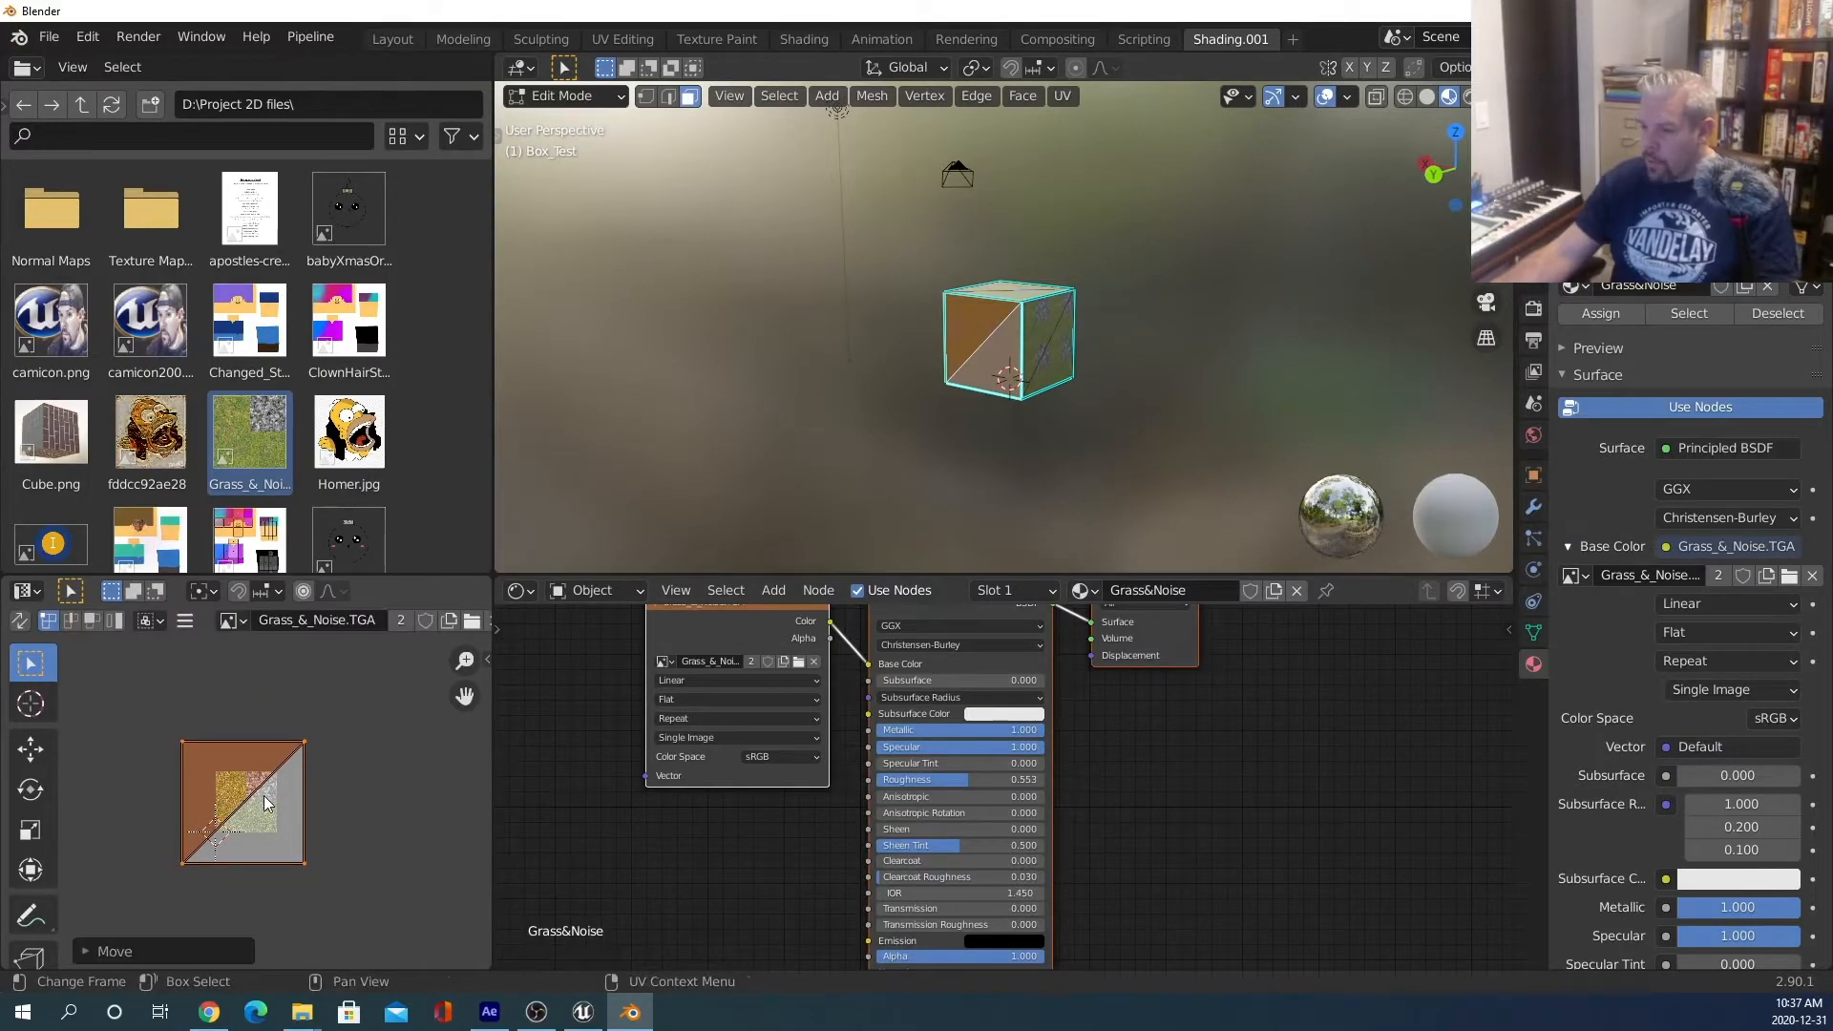
middle_click_drag(953, 408, 1054, 380)
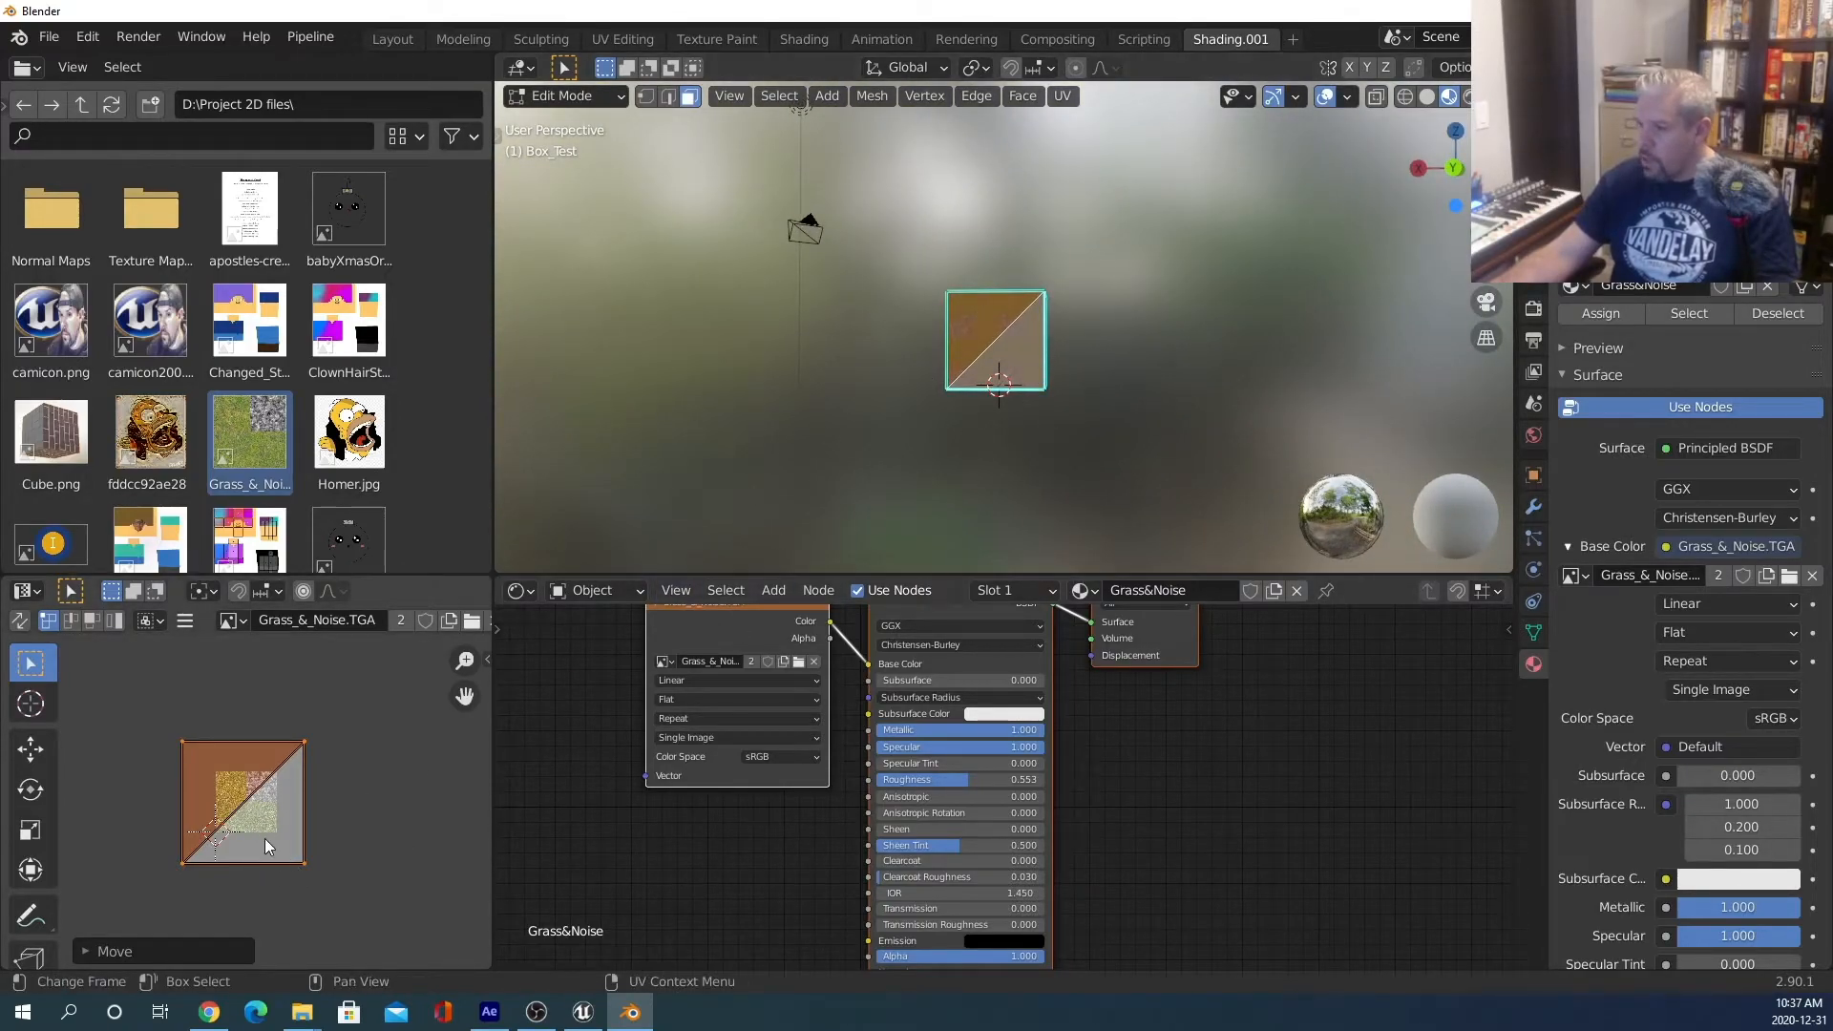
Scale the selected side's UVs into a larger, flipped square and reposition them around the texture.
key("g")
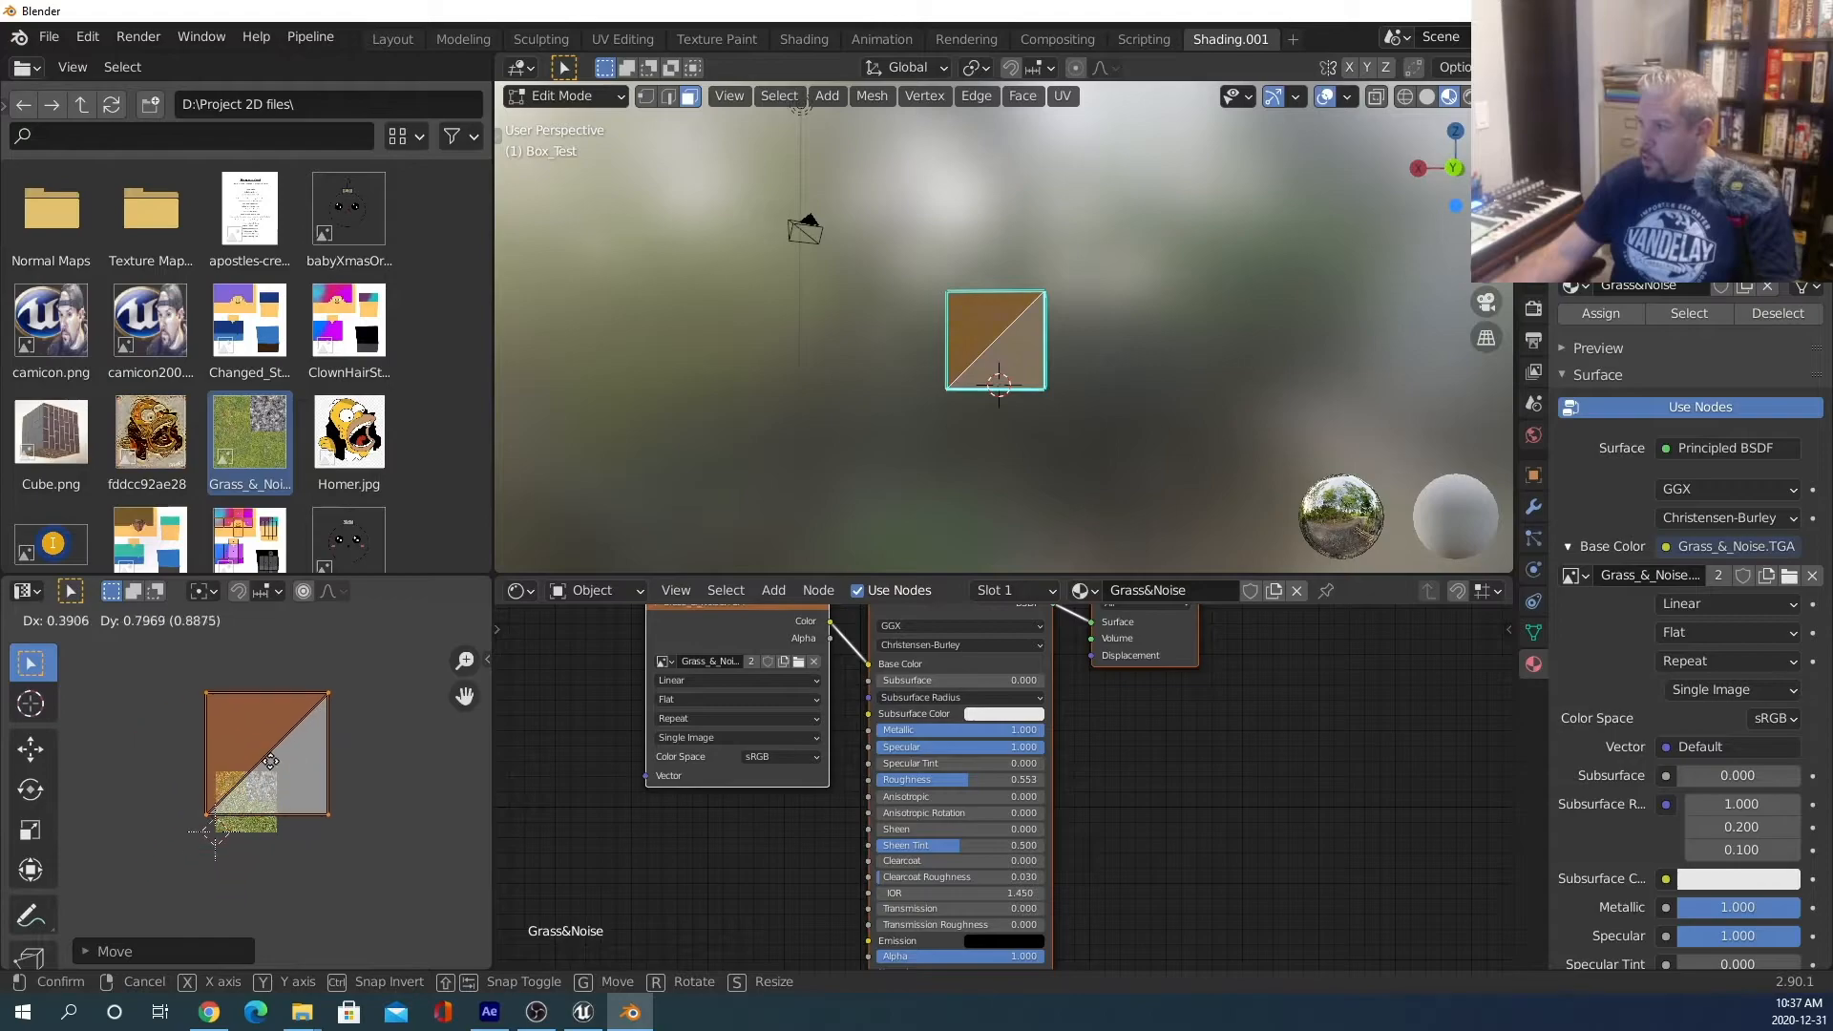
left_click(240, 814)
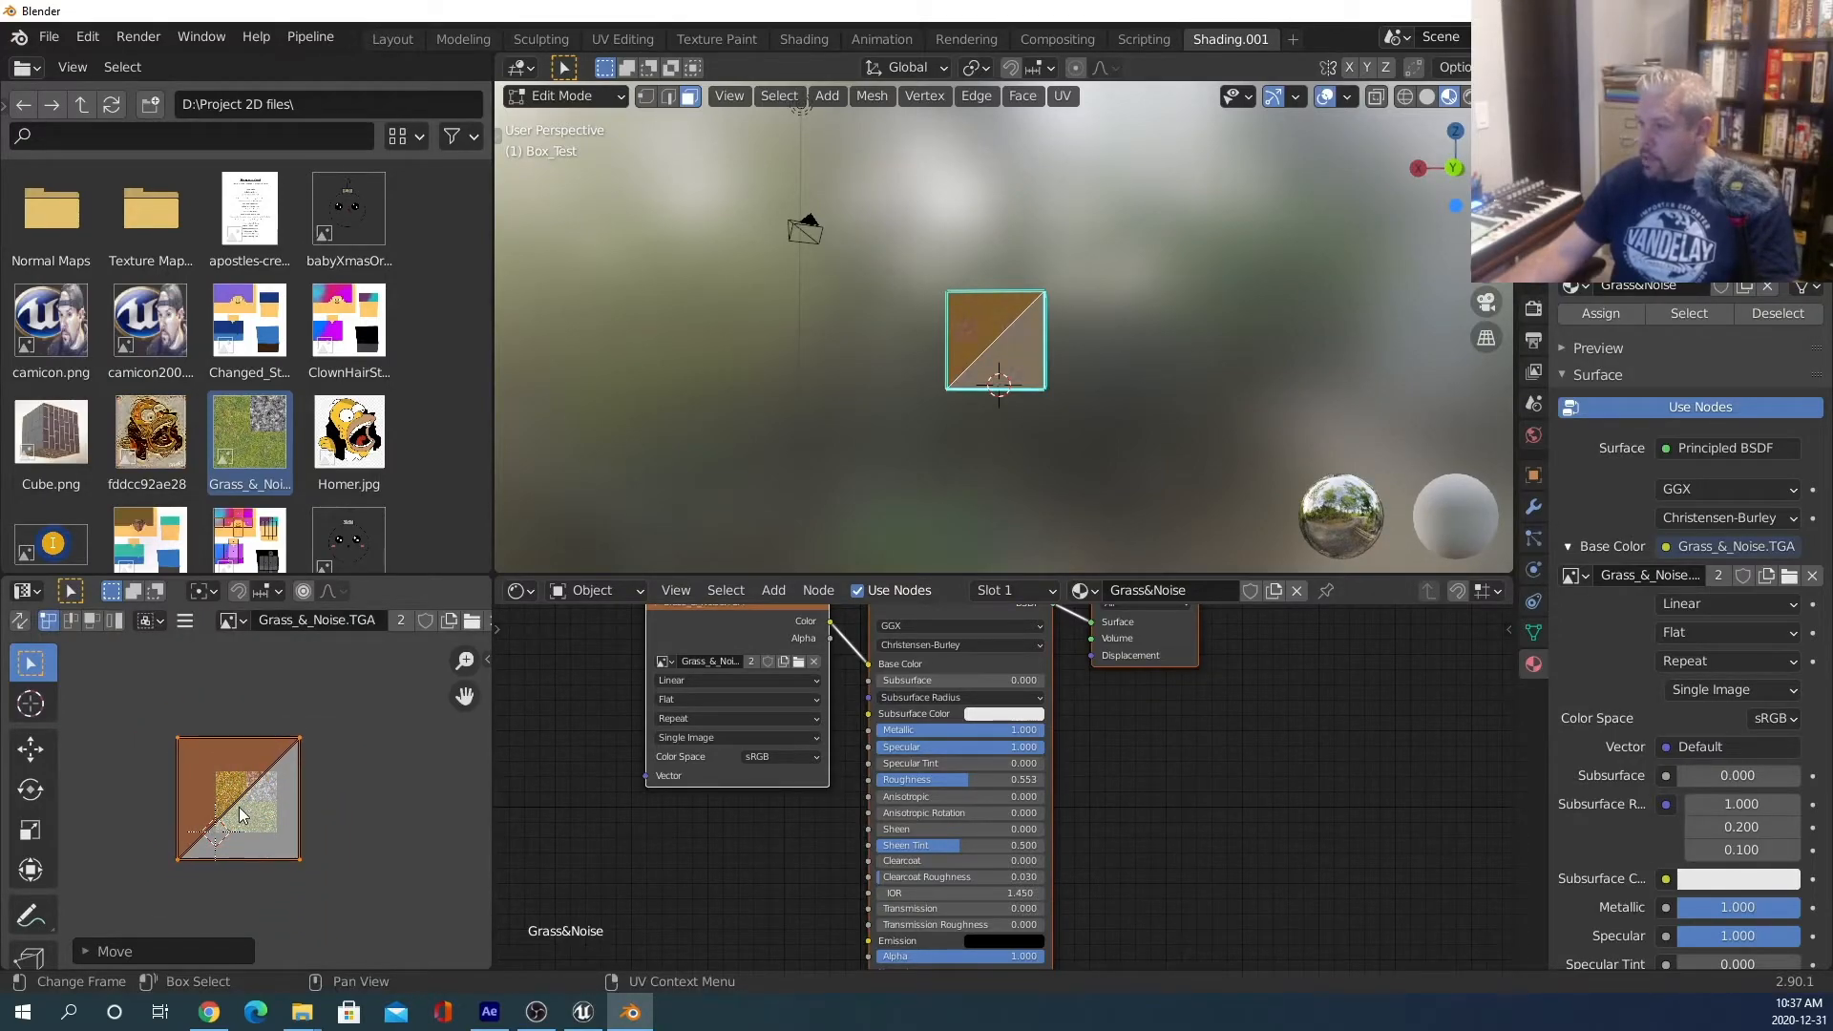
key("s")
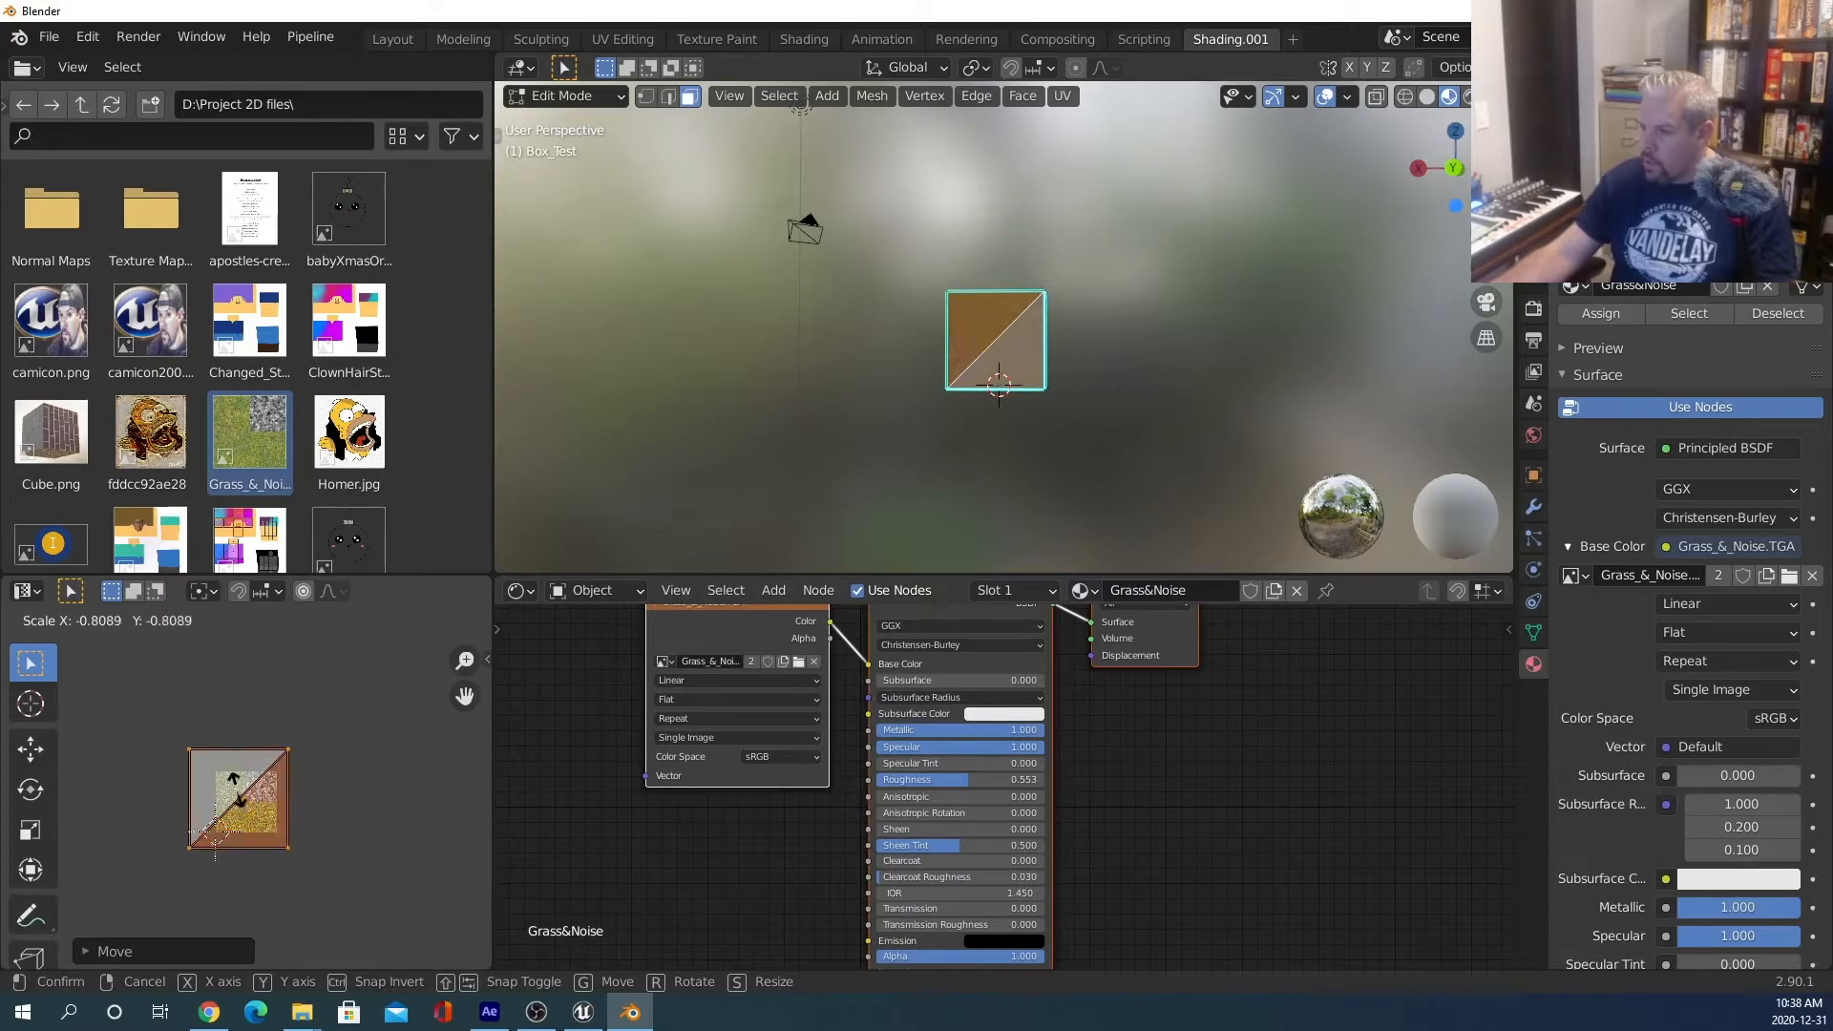
left_click(238, 796)
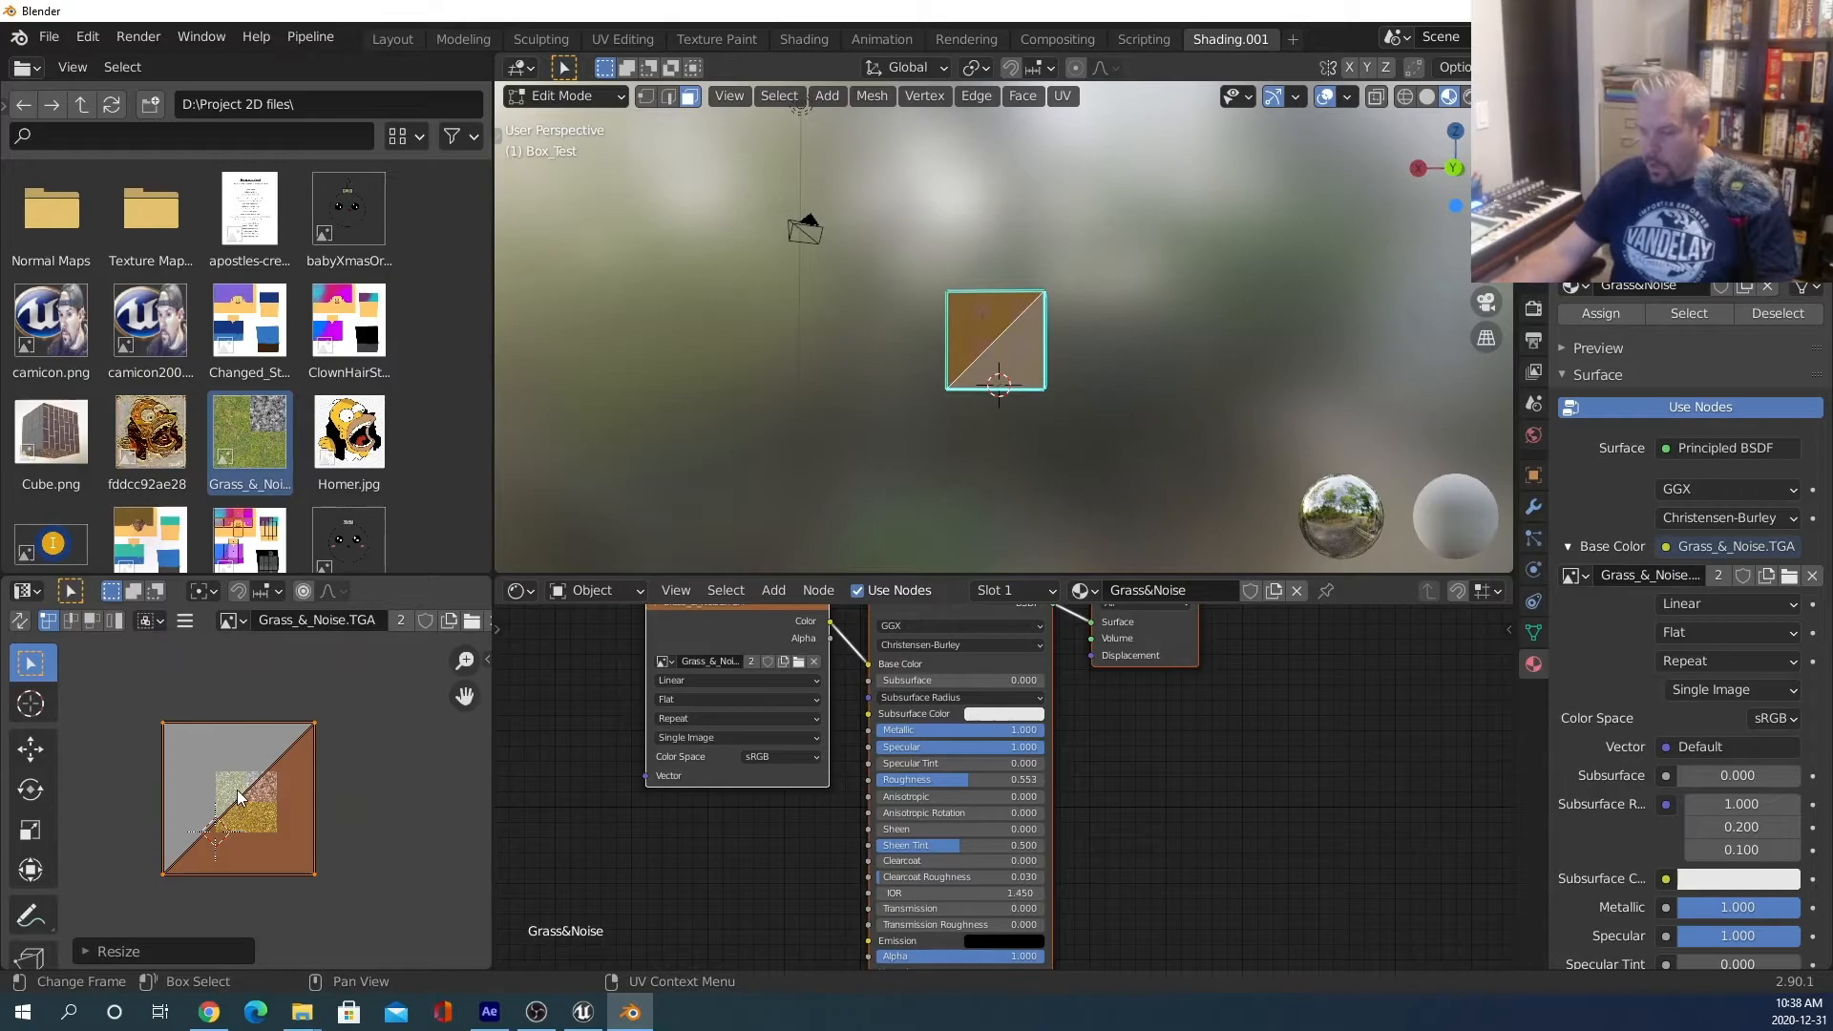
key("g")
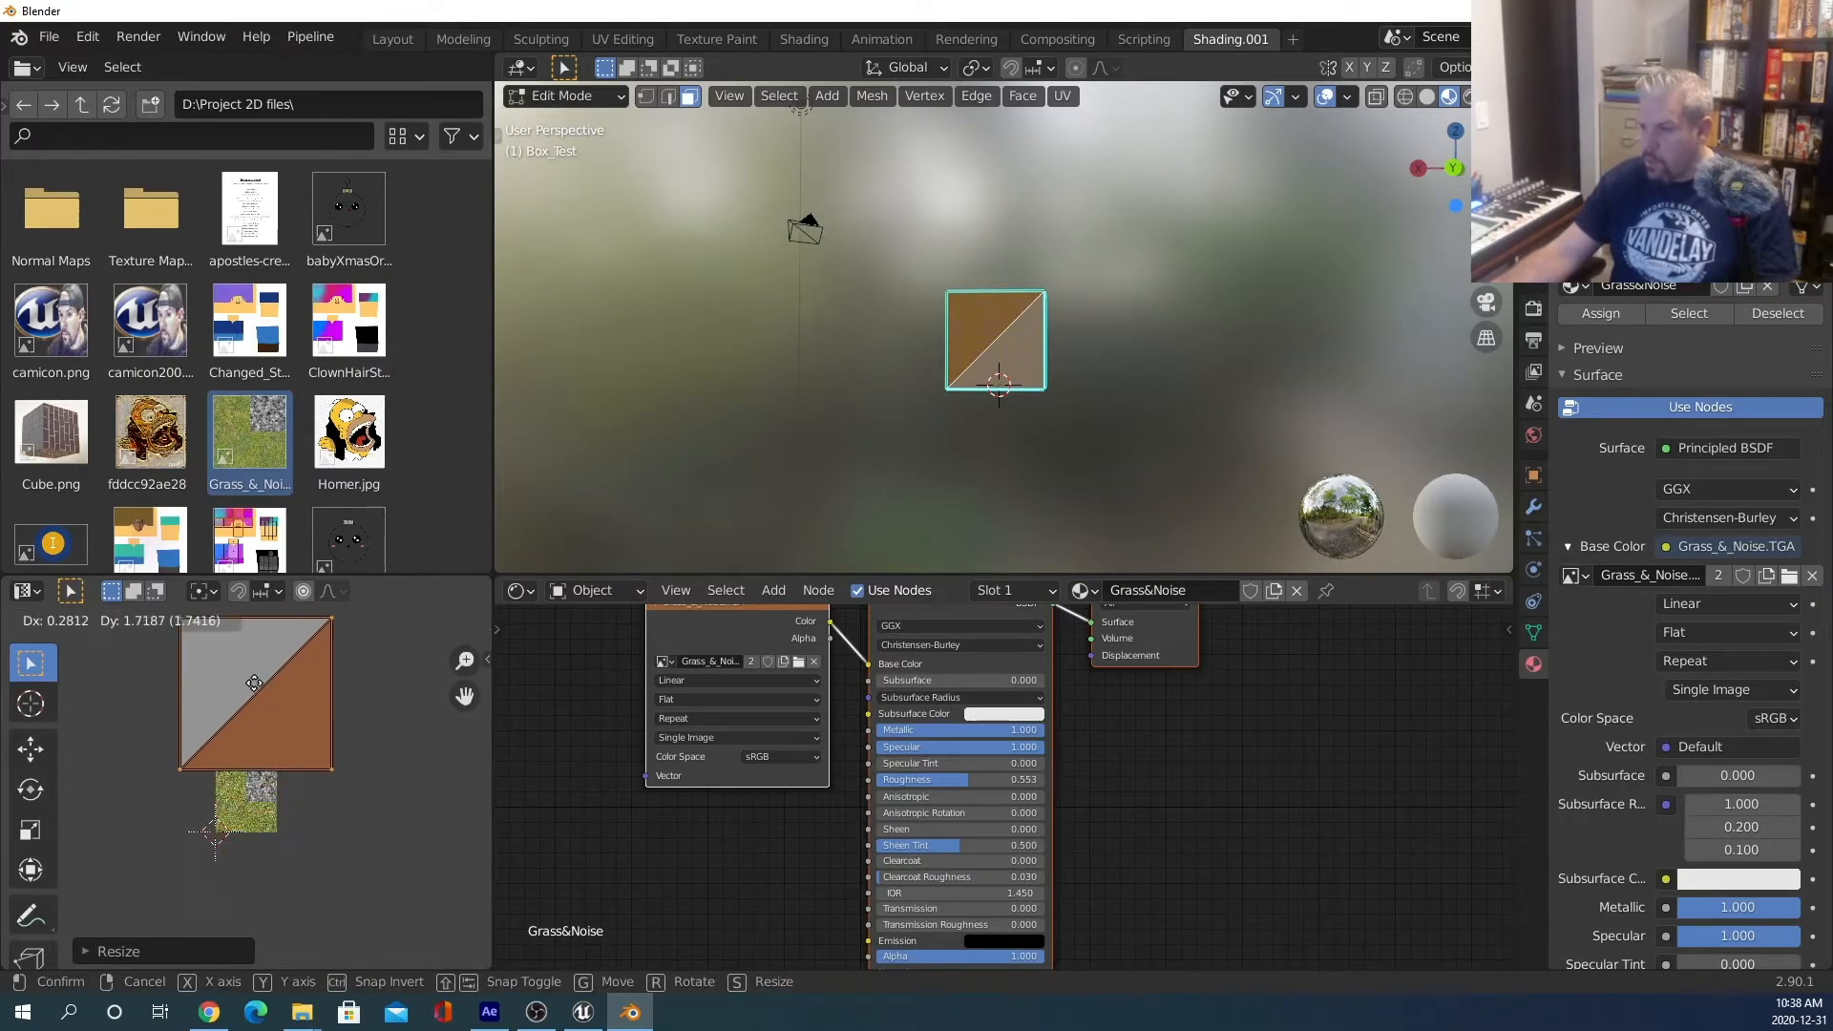
left_click(282, 748)
scroll(324, 843, "up", 7)
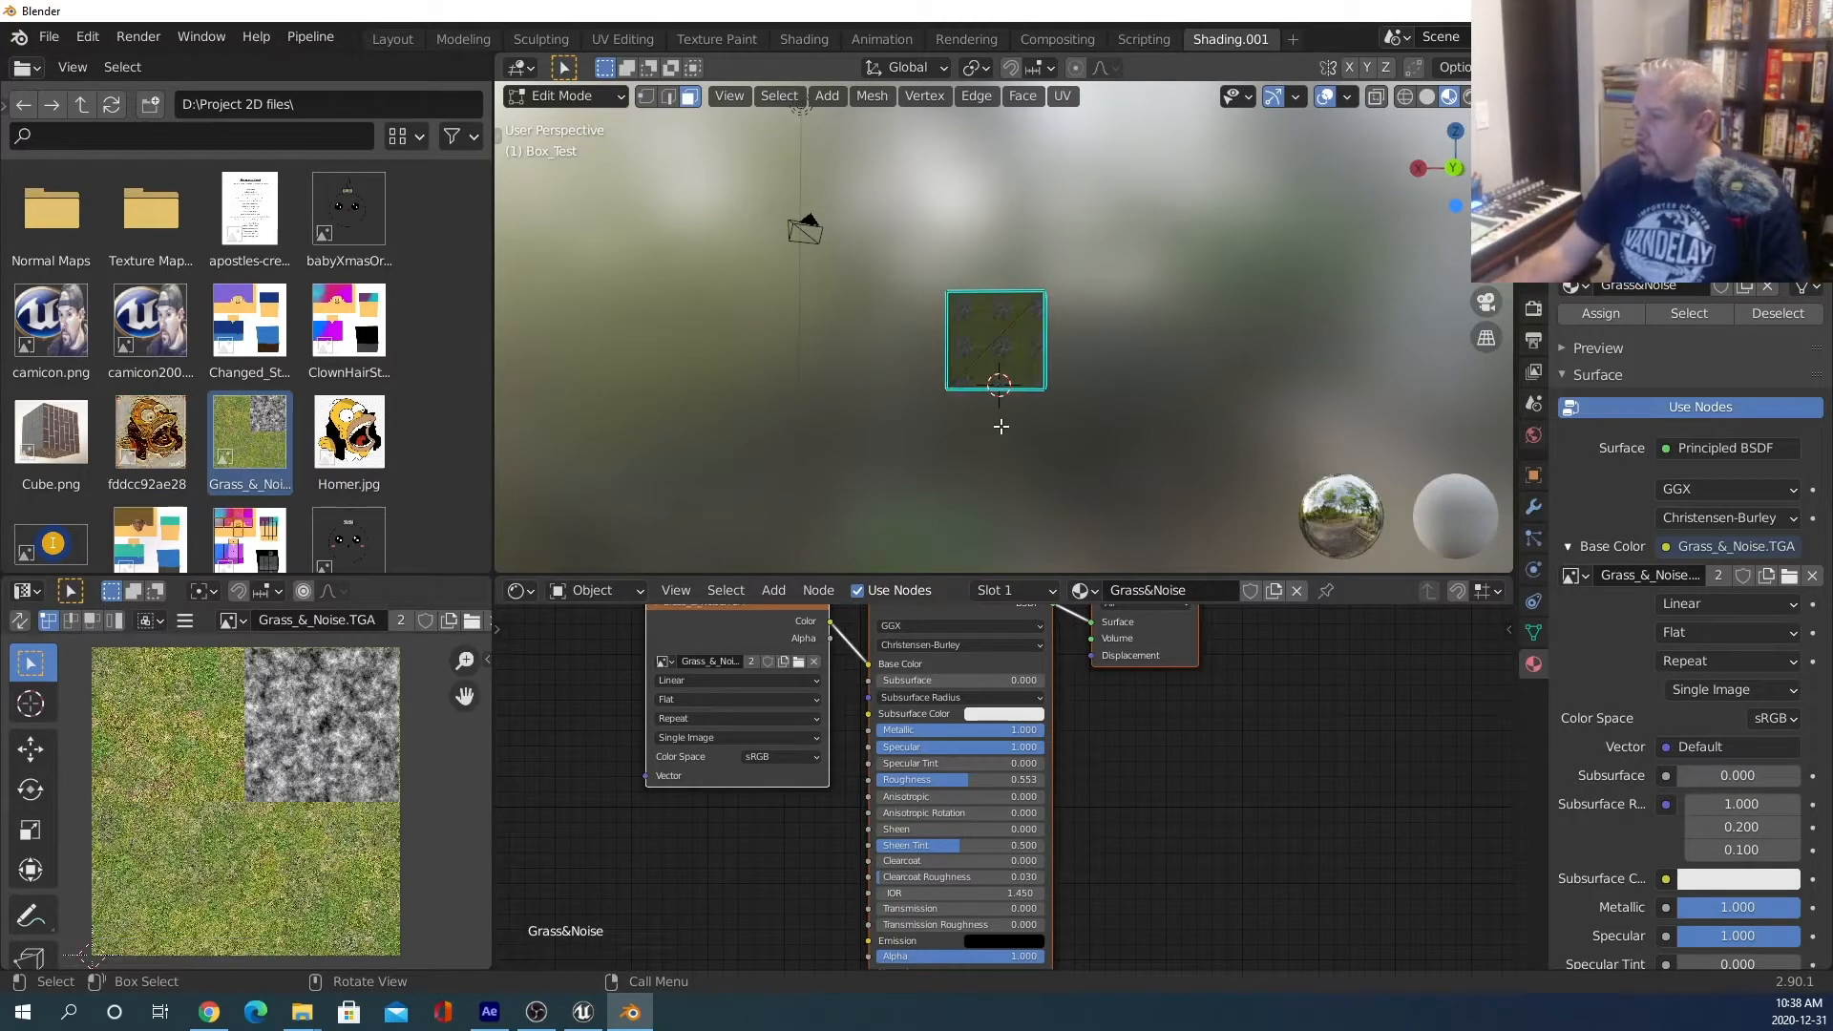
middle_click_drag(1117, 328, 1135, 291)
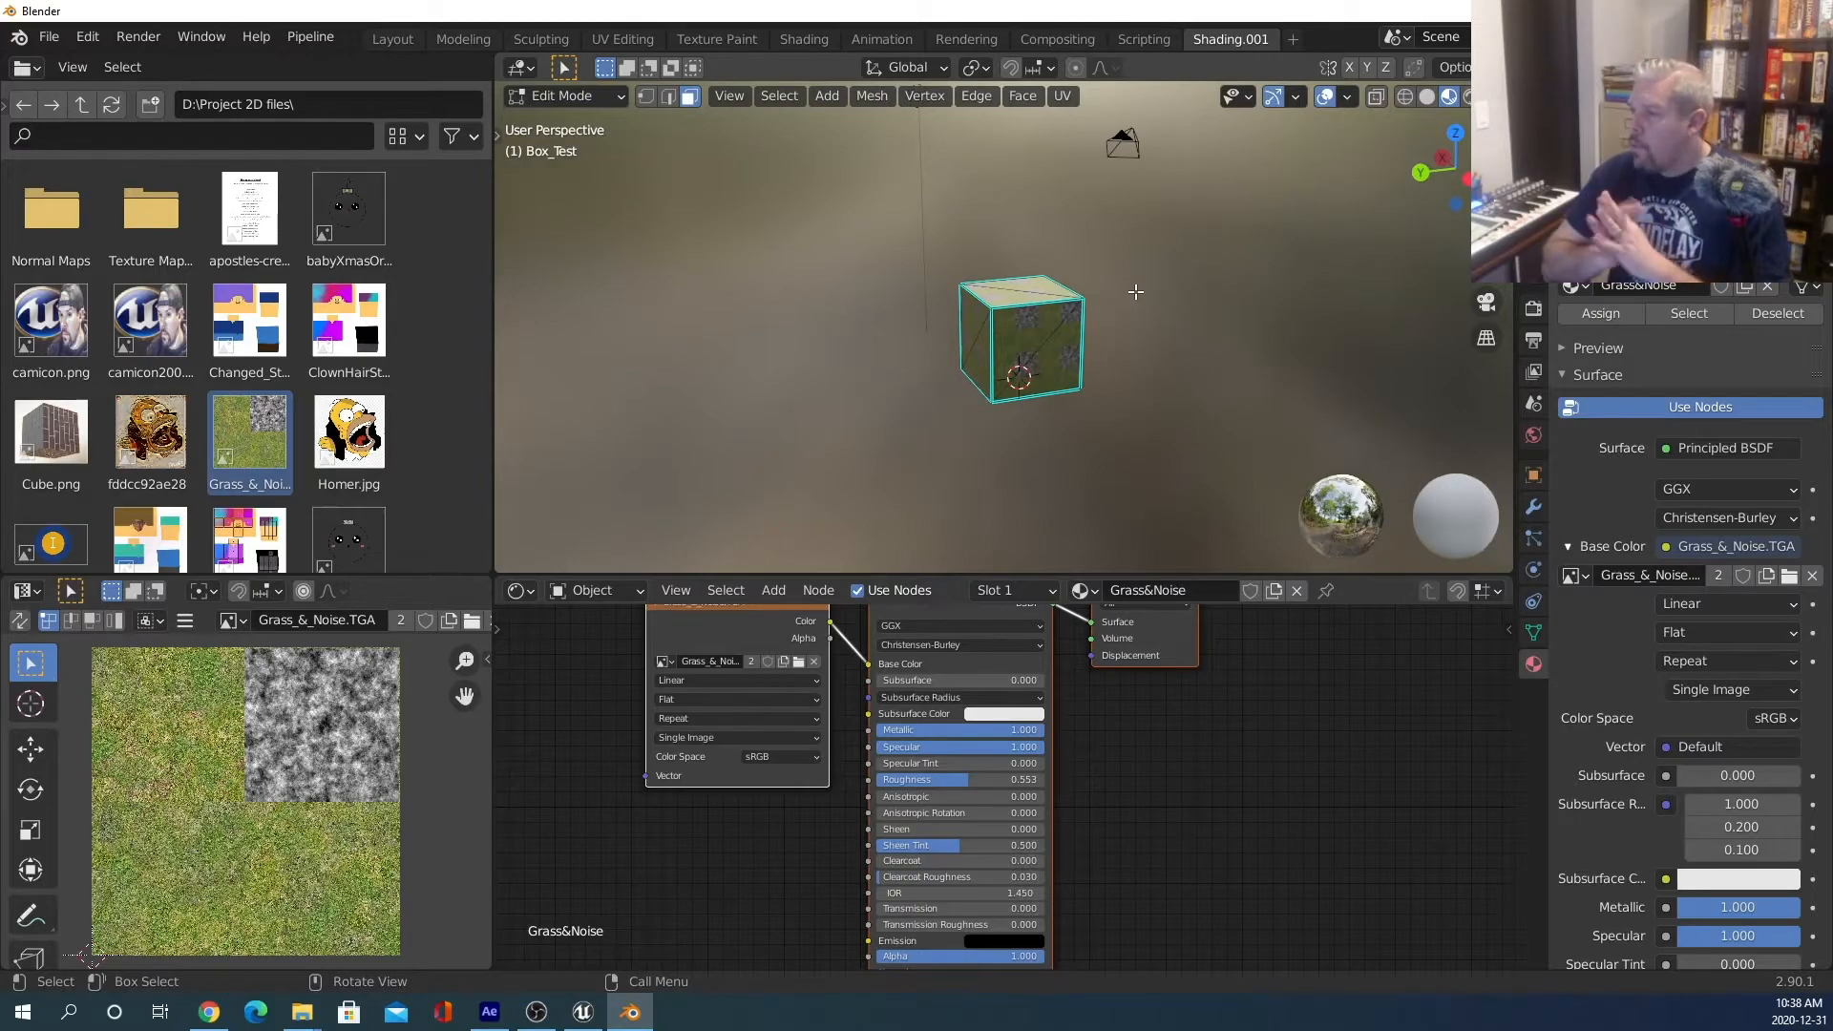
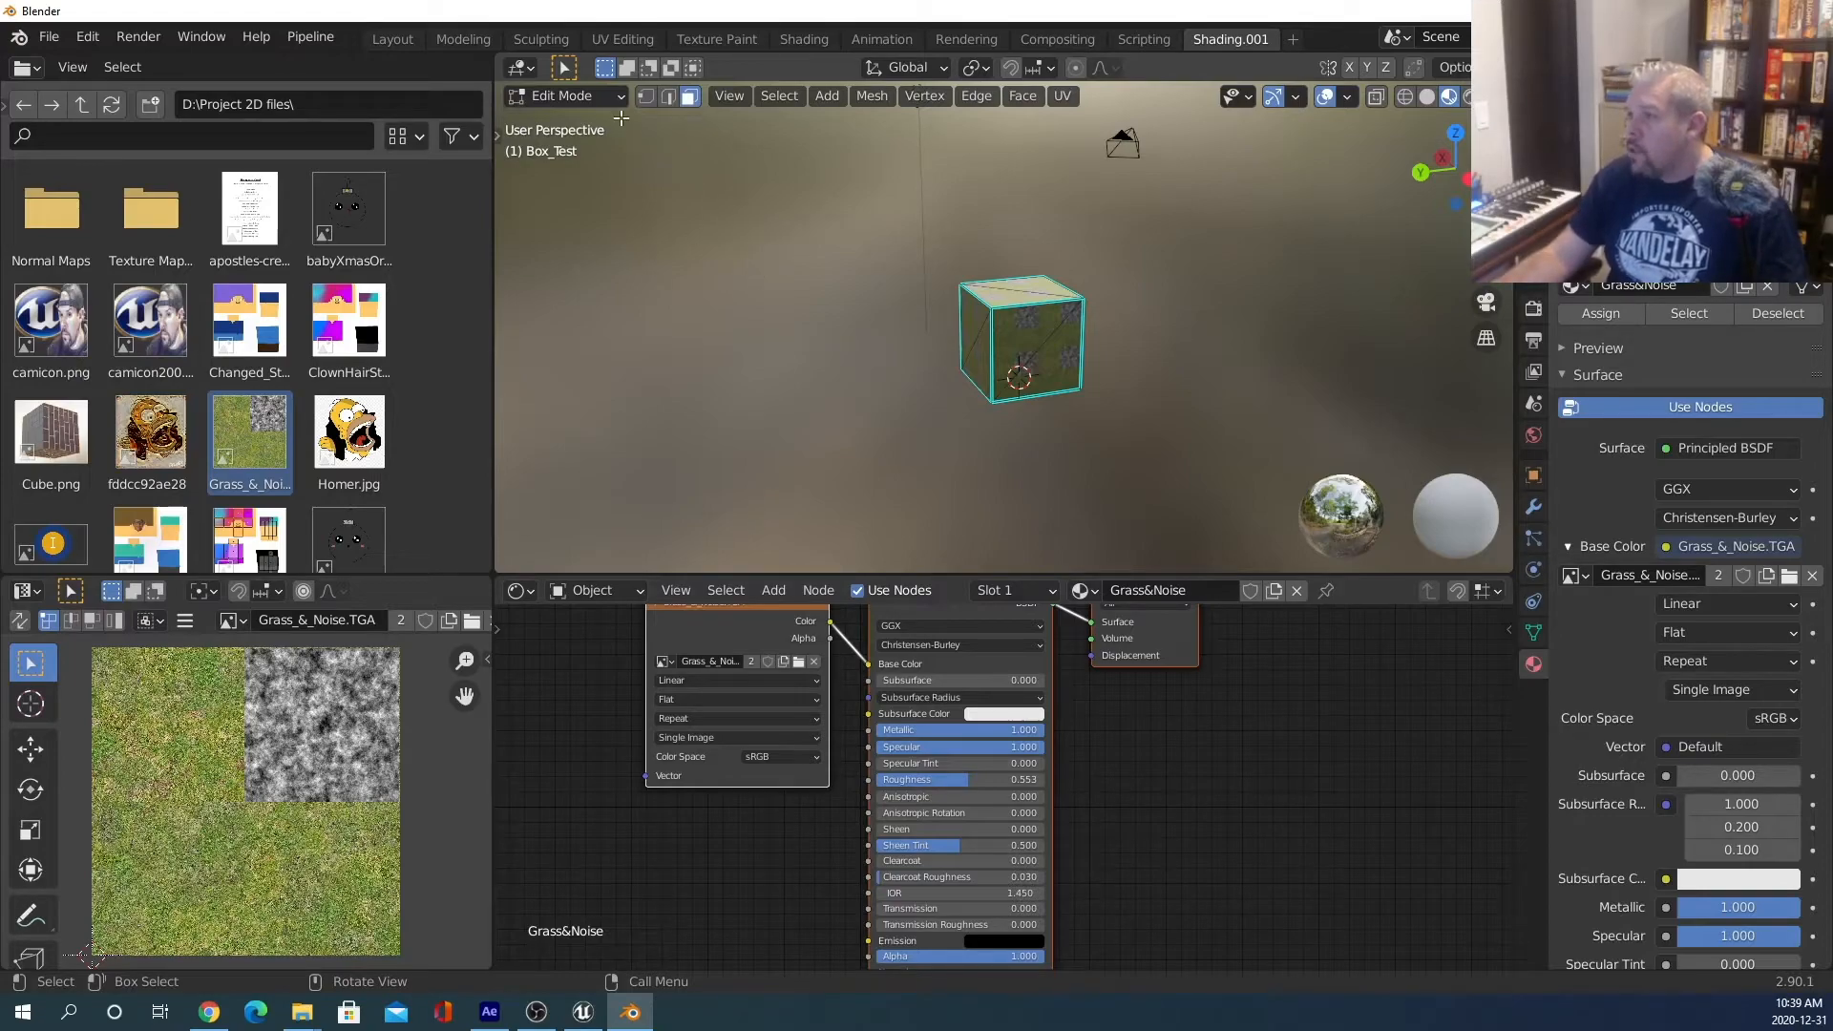
In edge selection with wireframe shading, select the two vertical edges and the bottom edge of one side of the box.
left_click(670, 98)
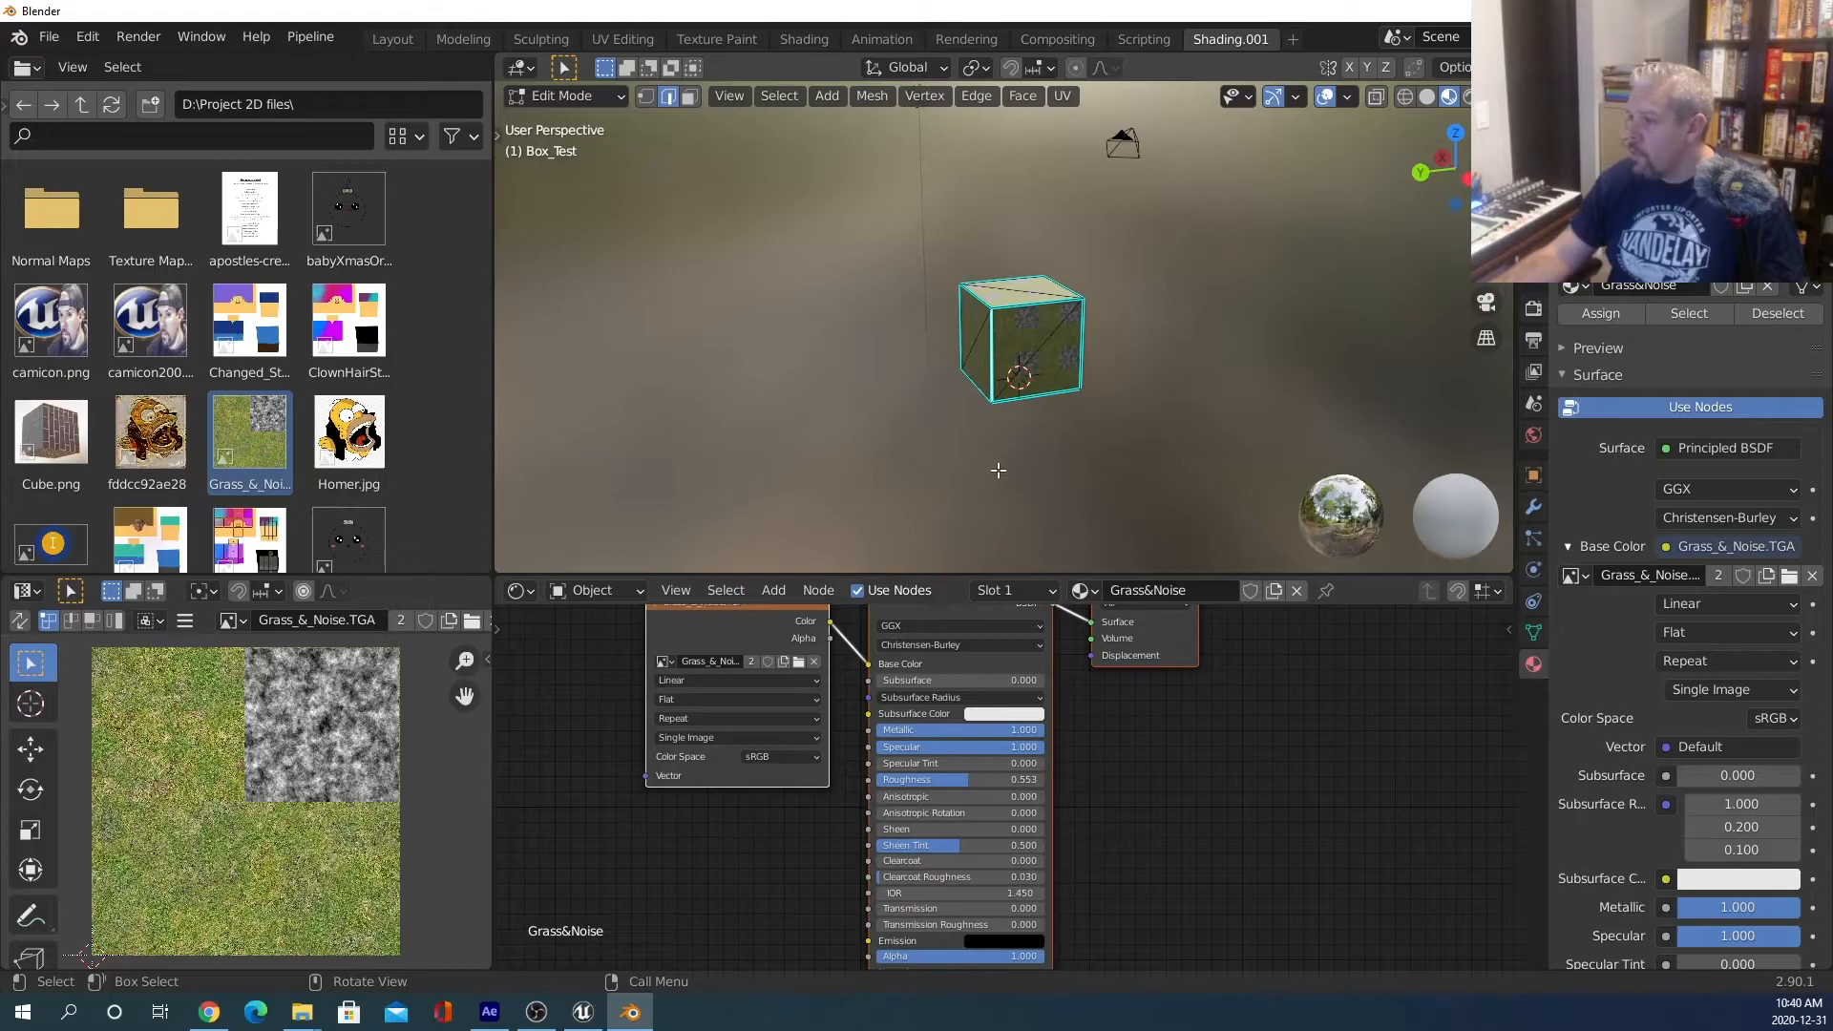
left_click(1036, 399, "ctrl")
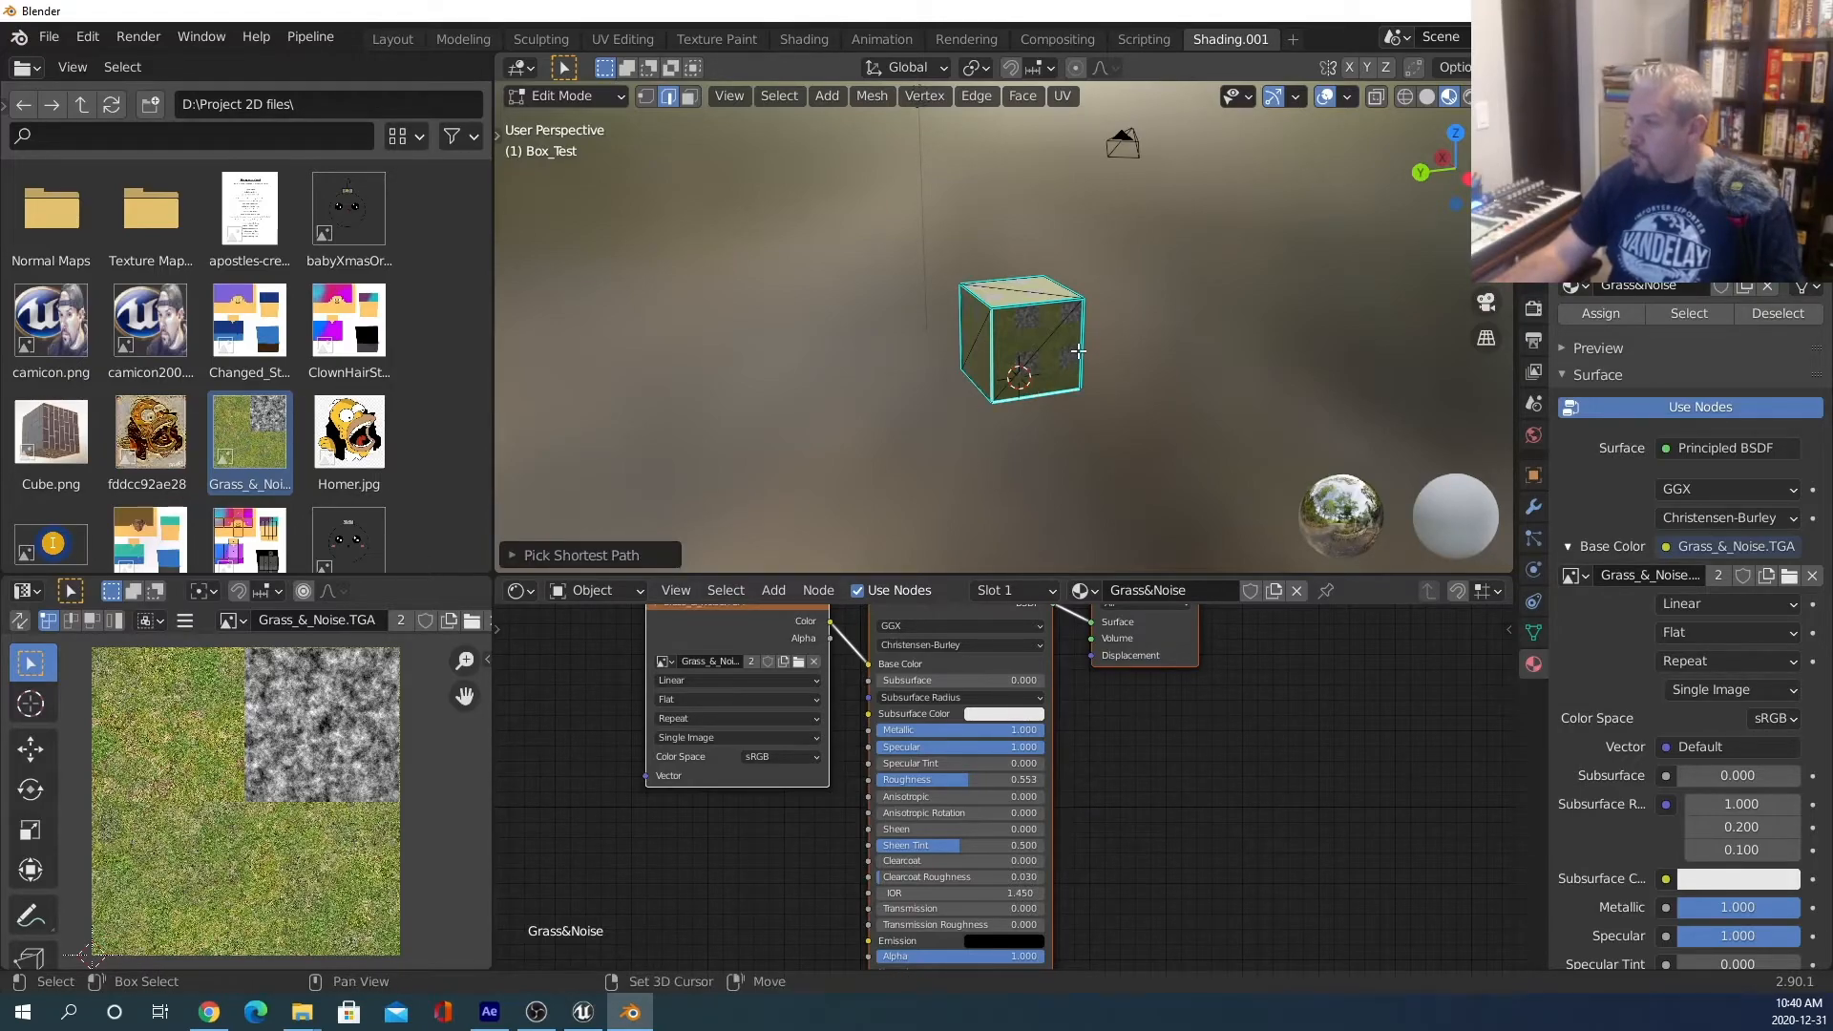
middle_click_drag(1084, 347, 1236, 409)
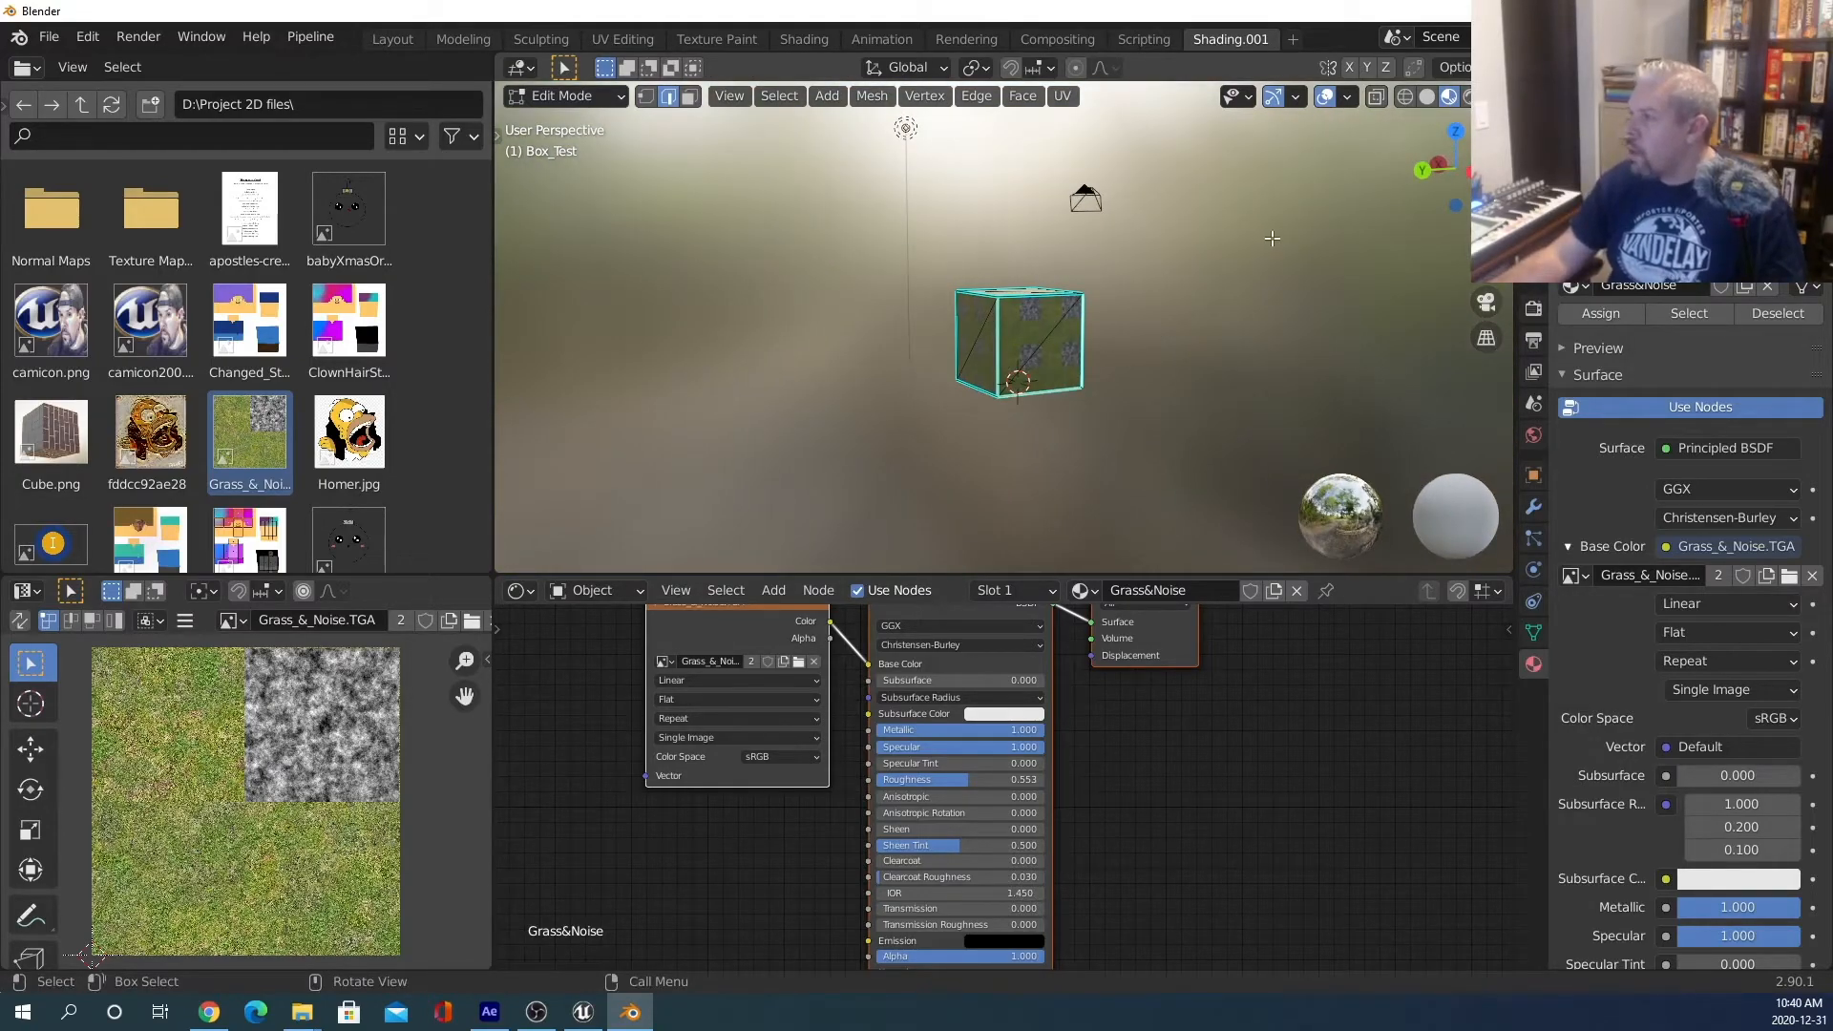
left_click(1405, 98)
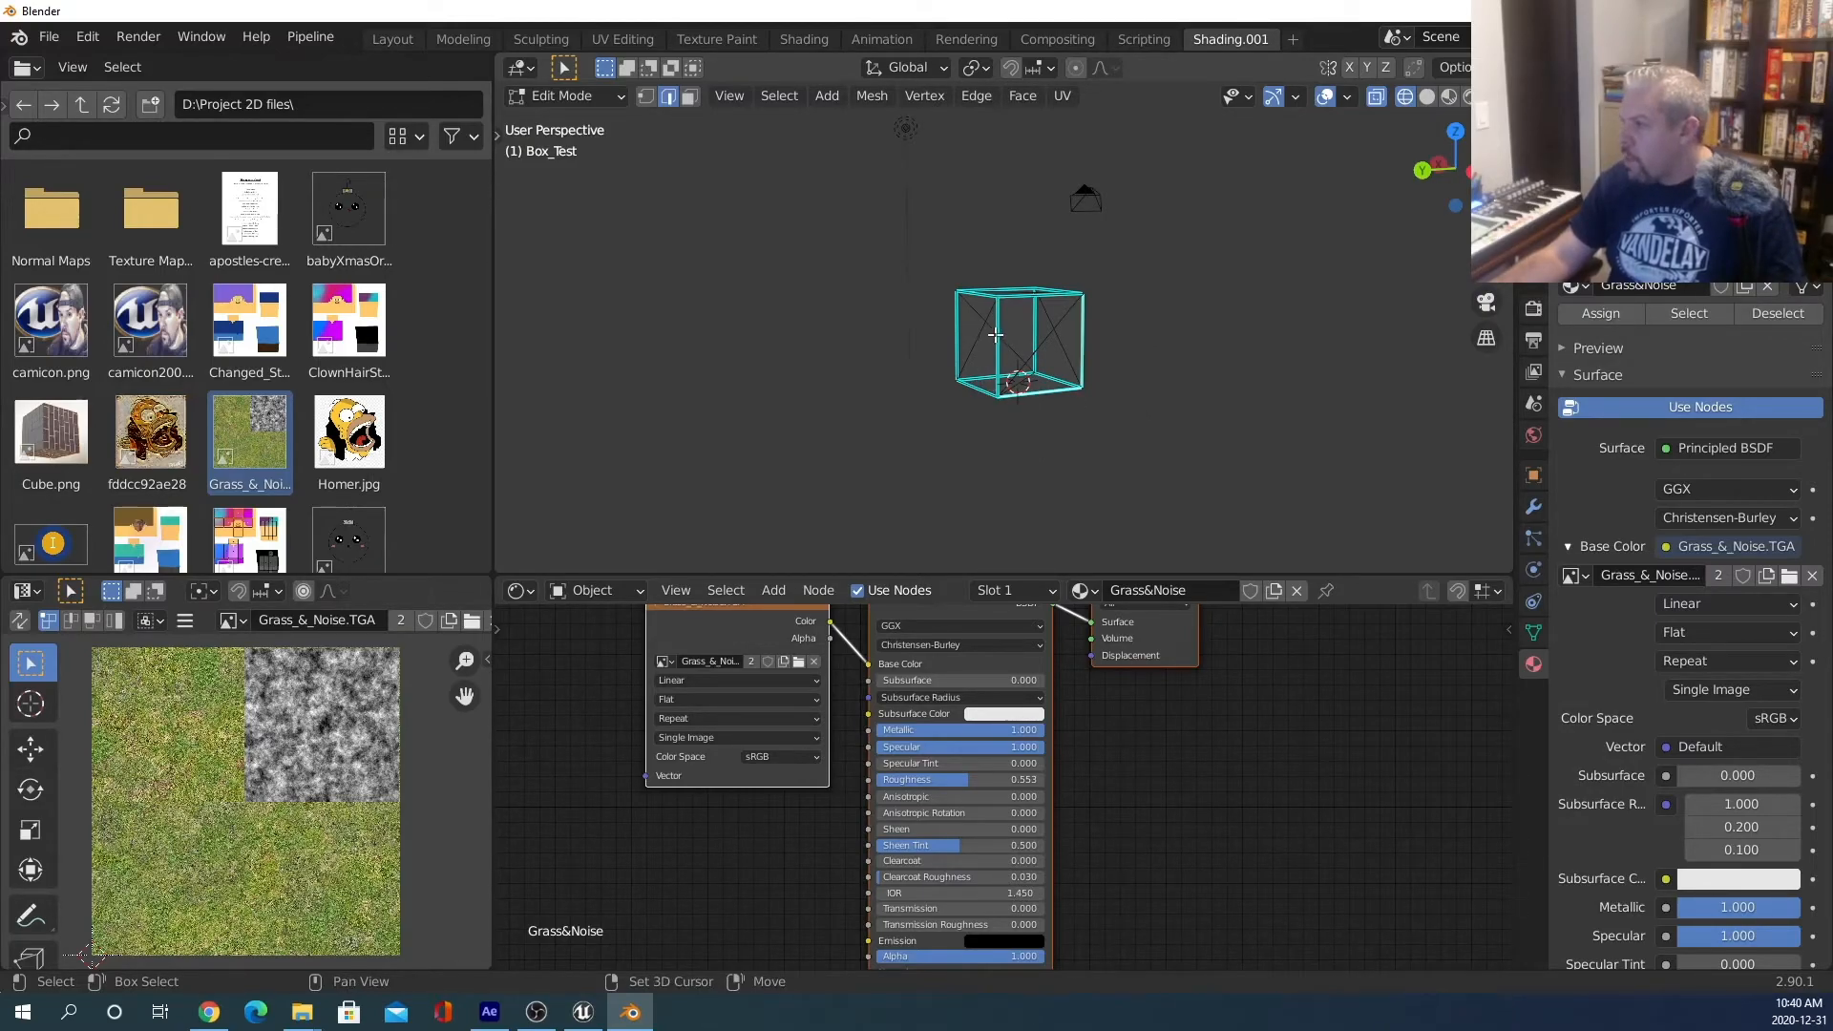
left_click(979, 378)
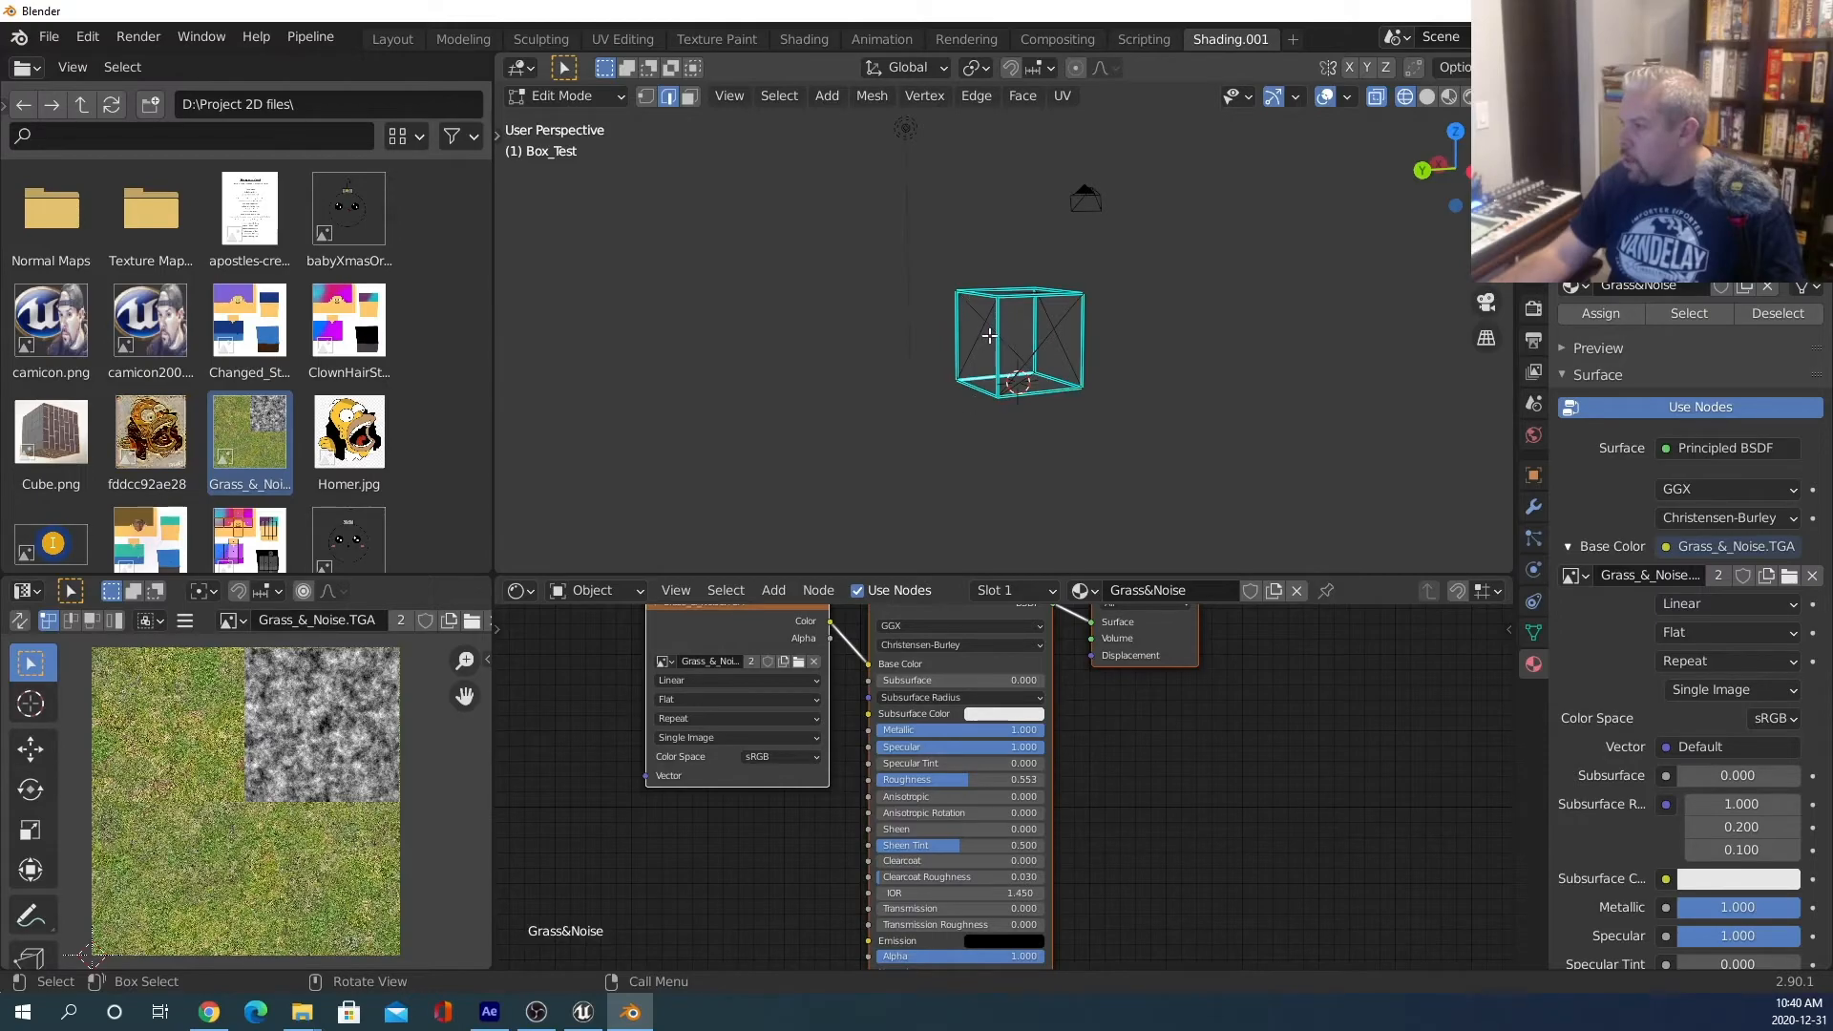
left_click(996, 345)
left_click(1036, 392, "shift")
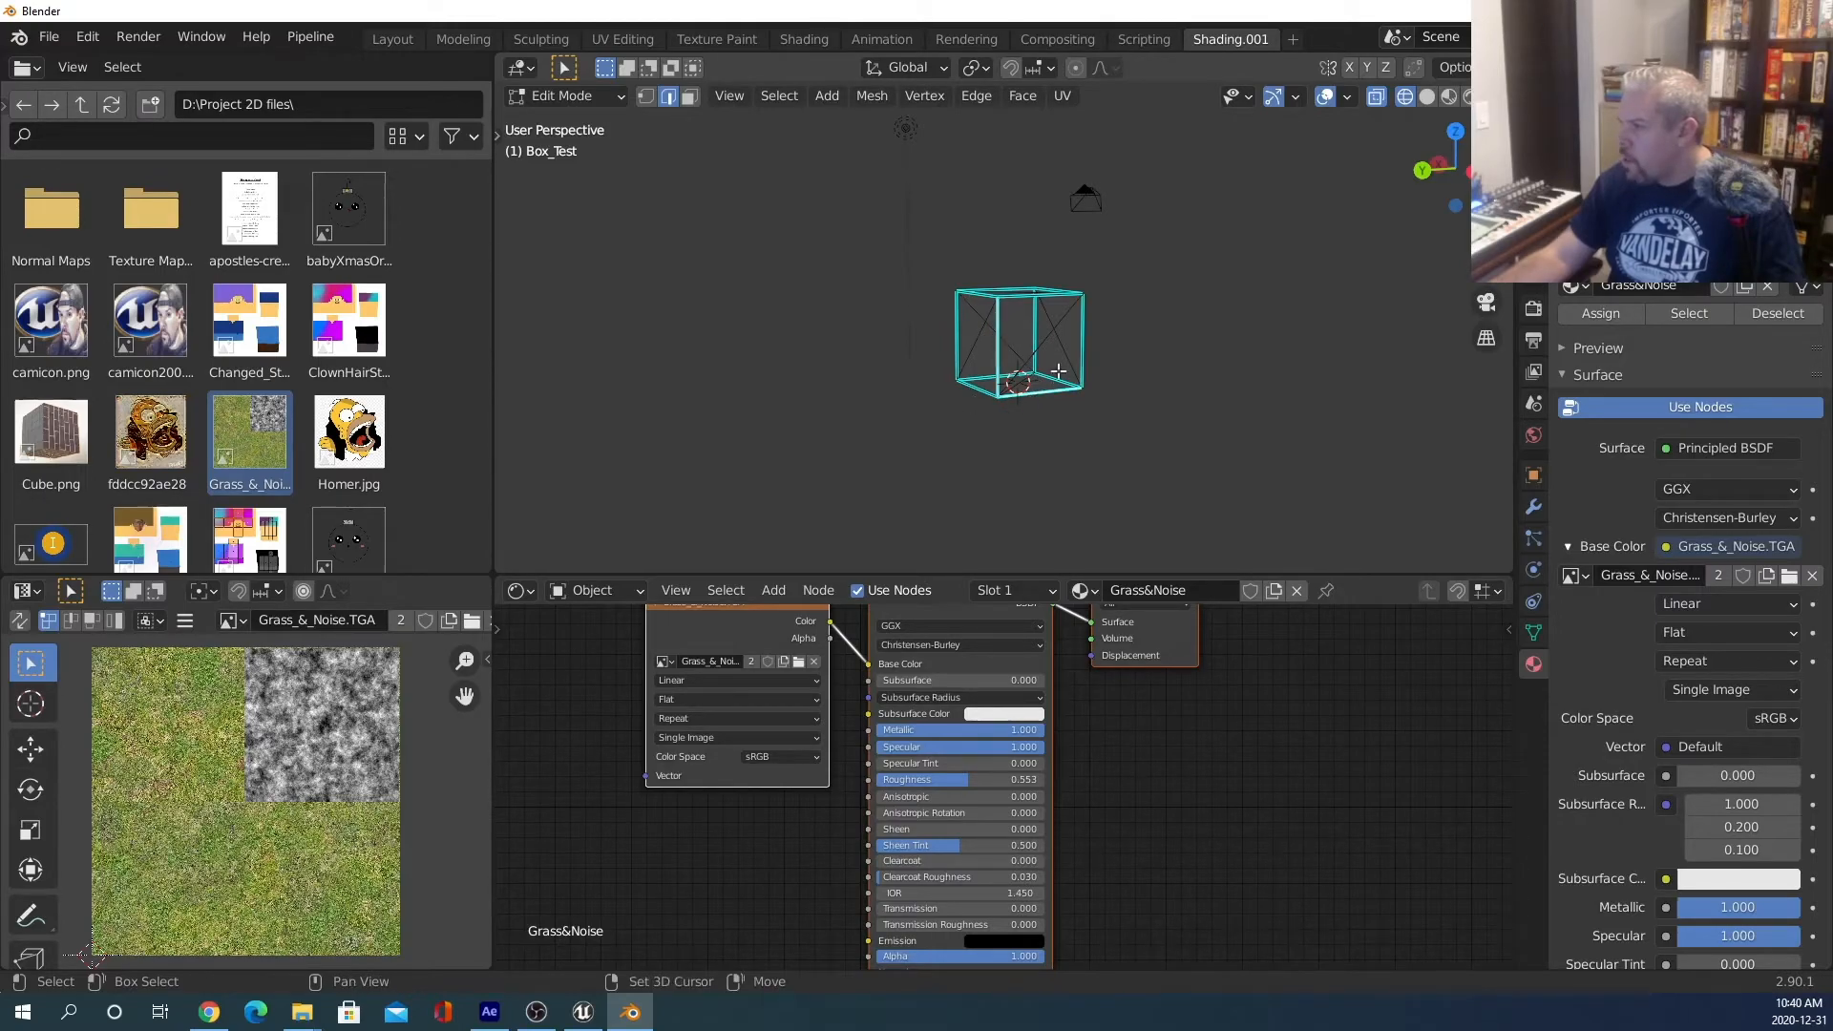
left_click(1085, 334, "shift")
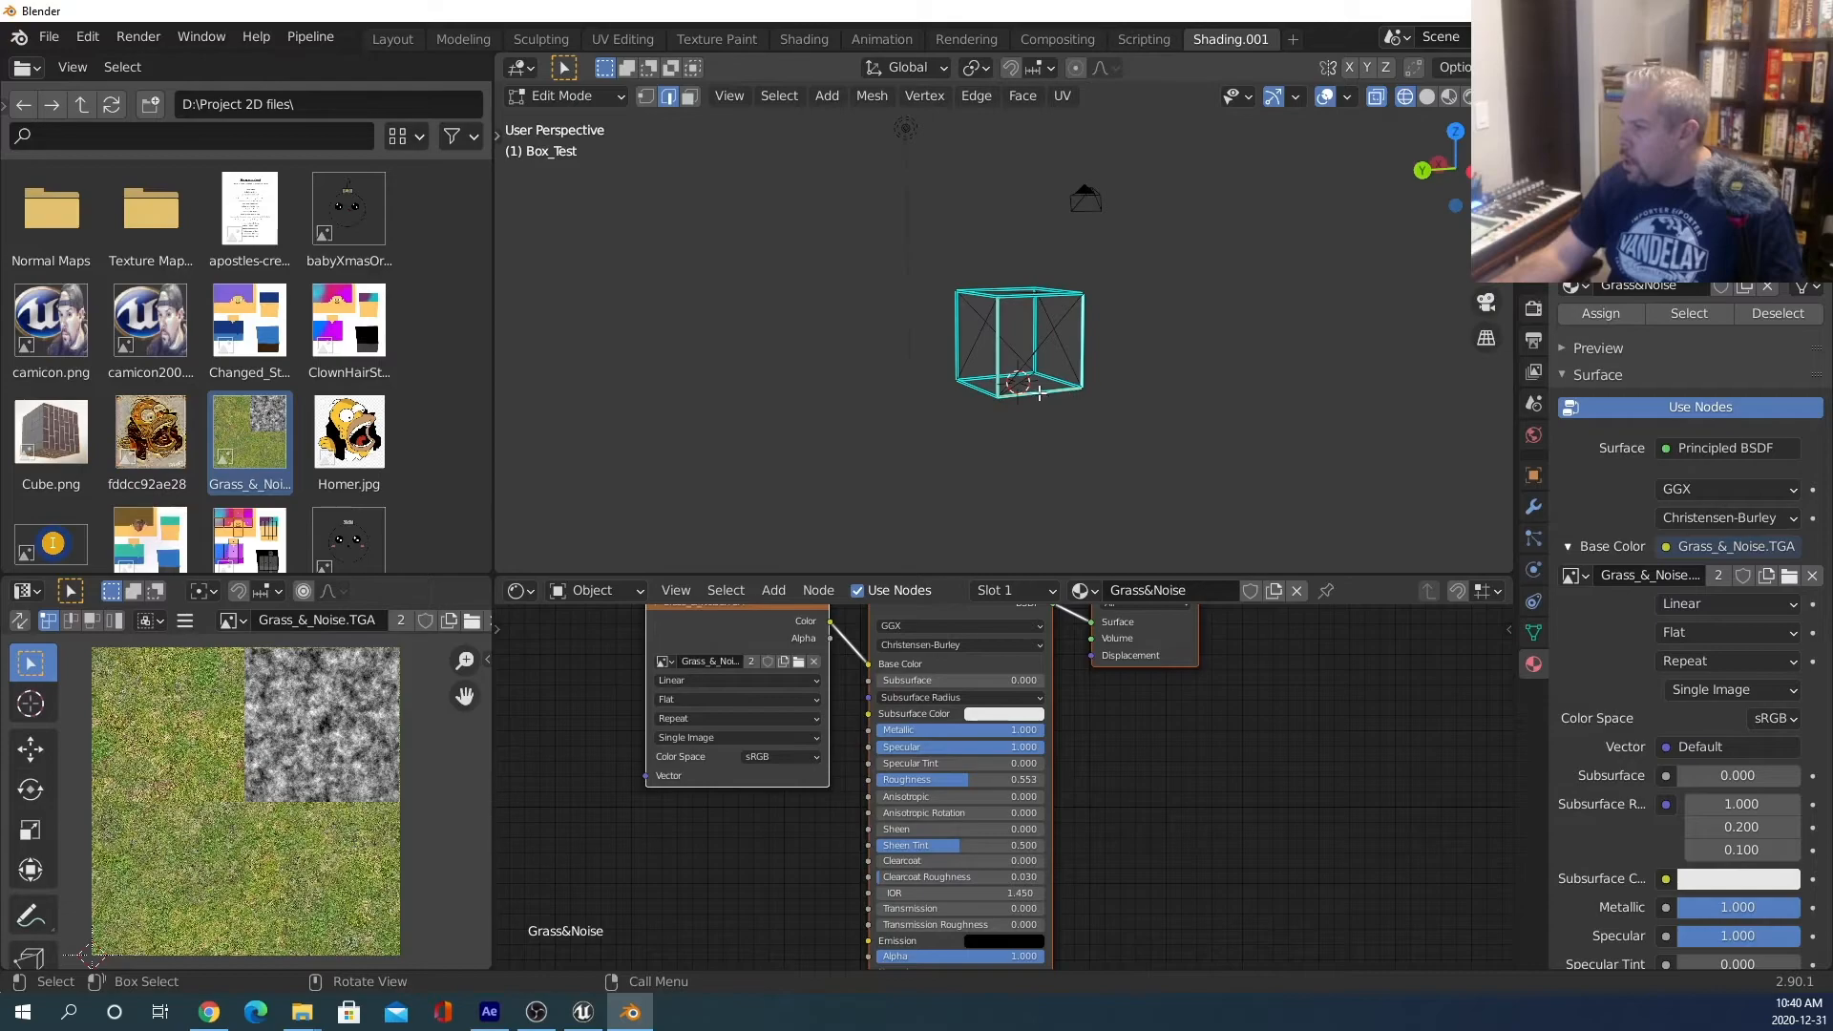
Add the remaining vertical edges, the opposite bottom edge, and one top edge of the box to the selection.
middle_click_drag(1022, 463, 1203, 415)
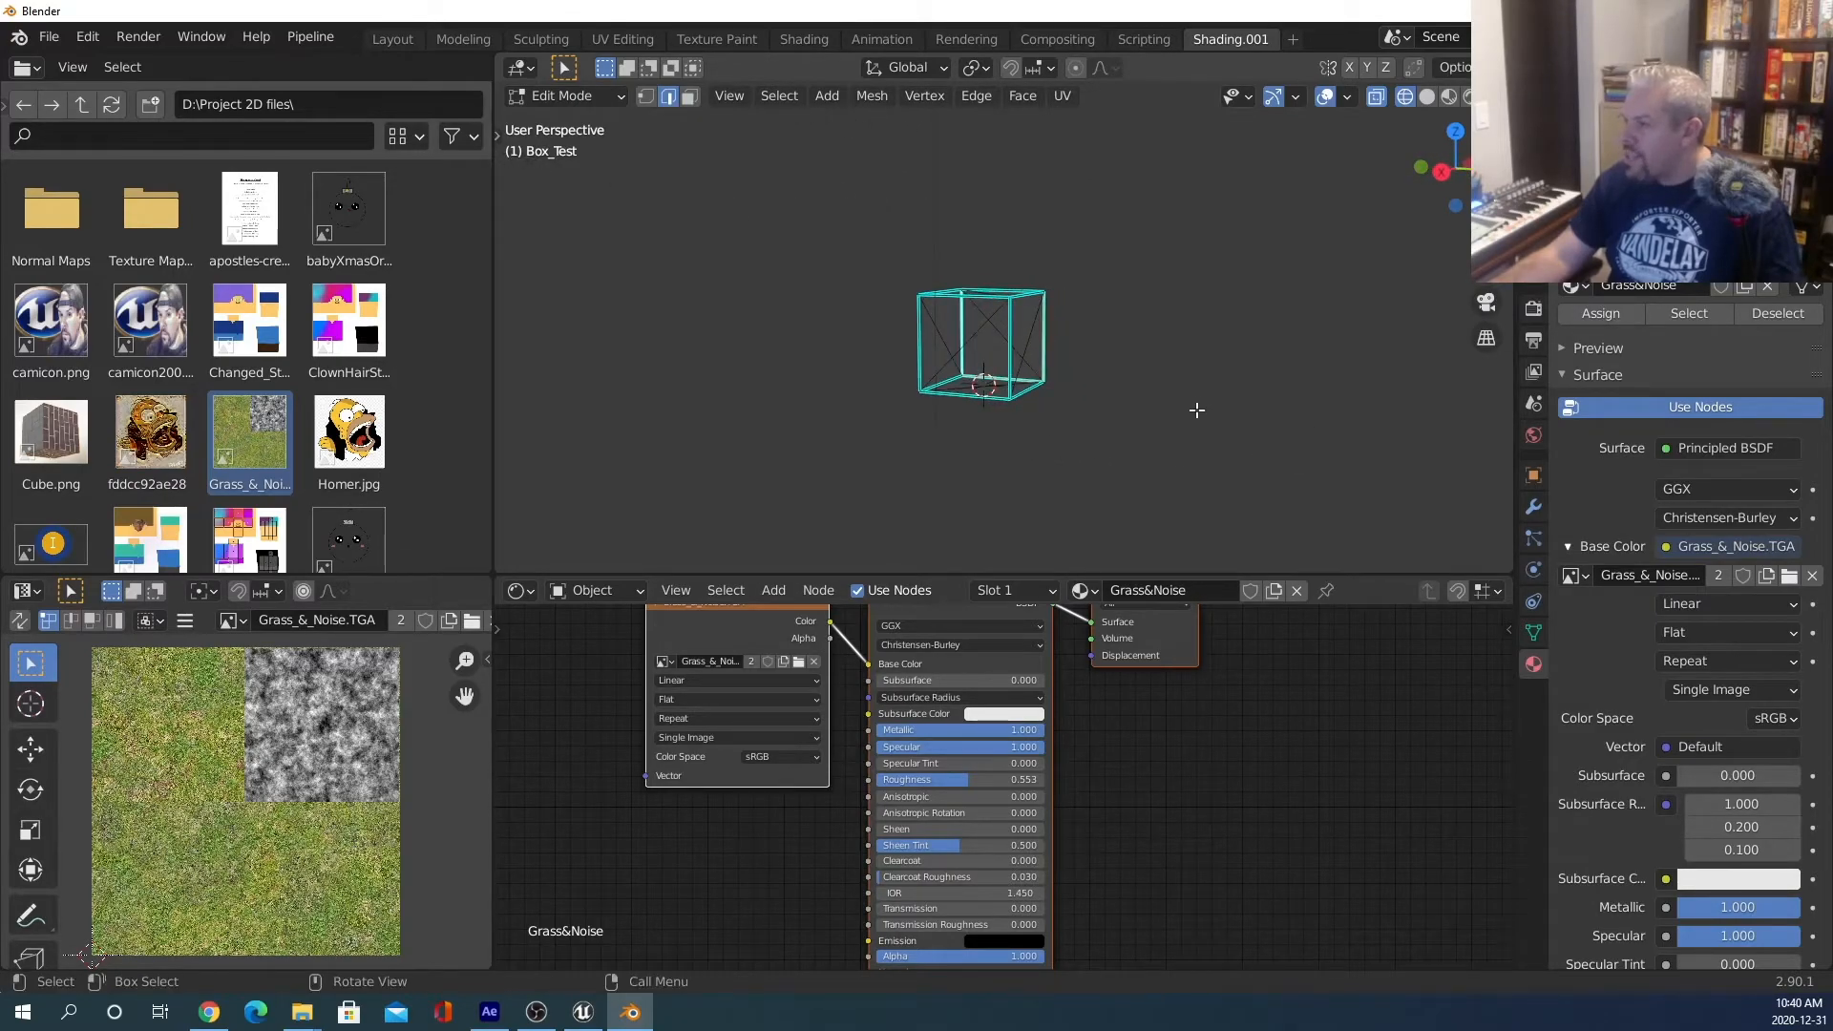
left_click(1010, 343, "shift")
left_click(953, 395, "shift")
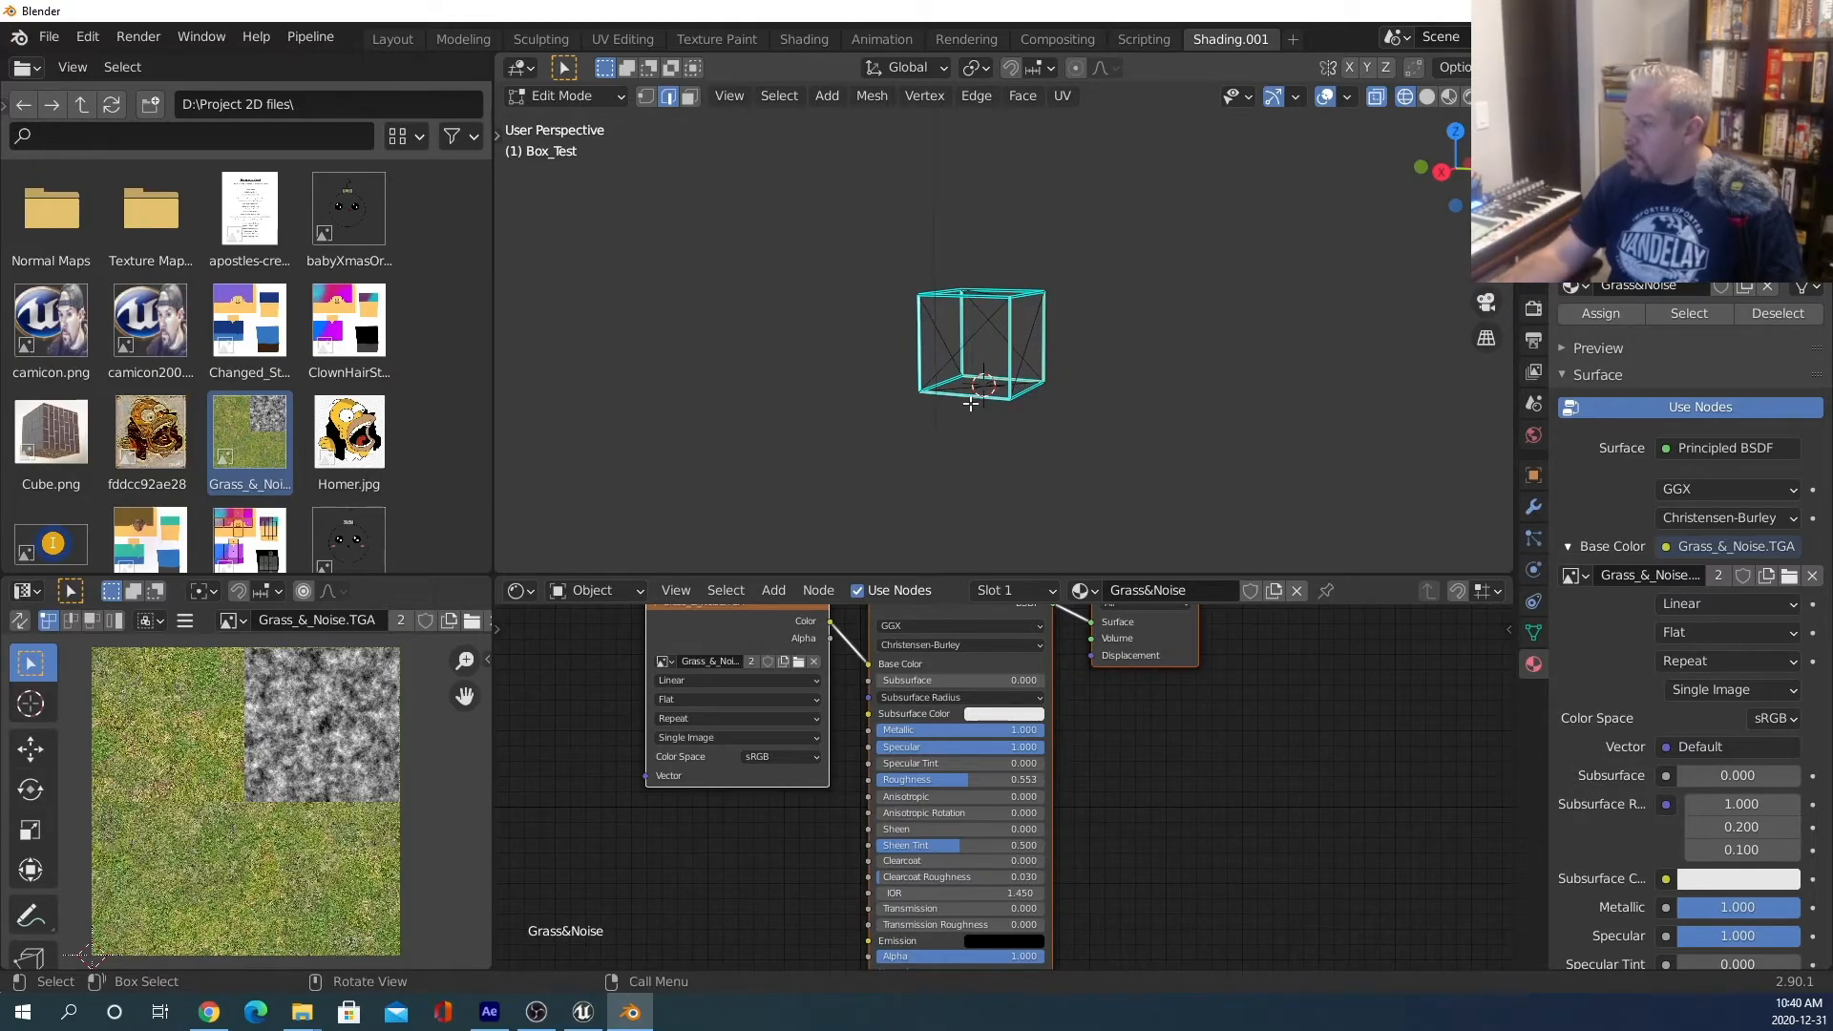
middle_click_drag(1130, 385, 944, 387)
left_click(997, 297, "shift")
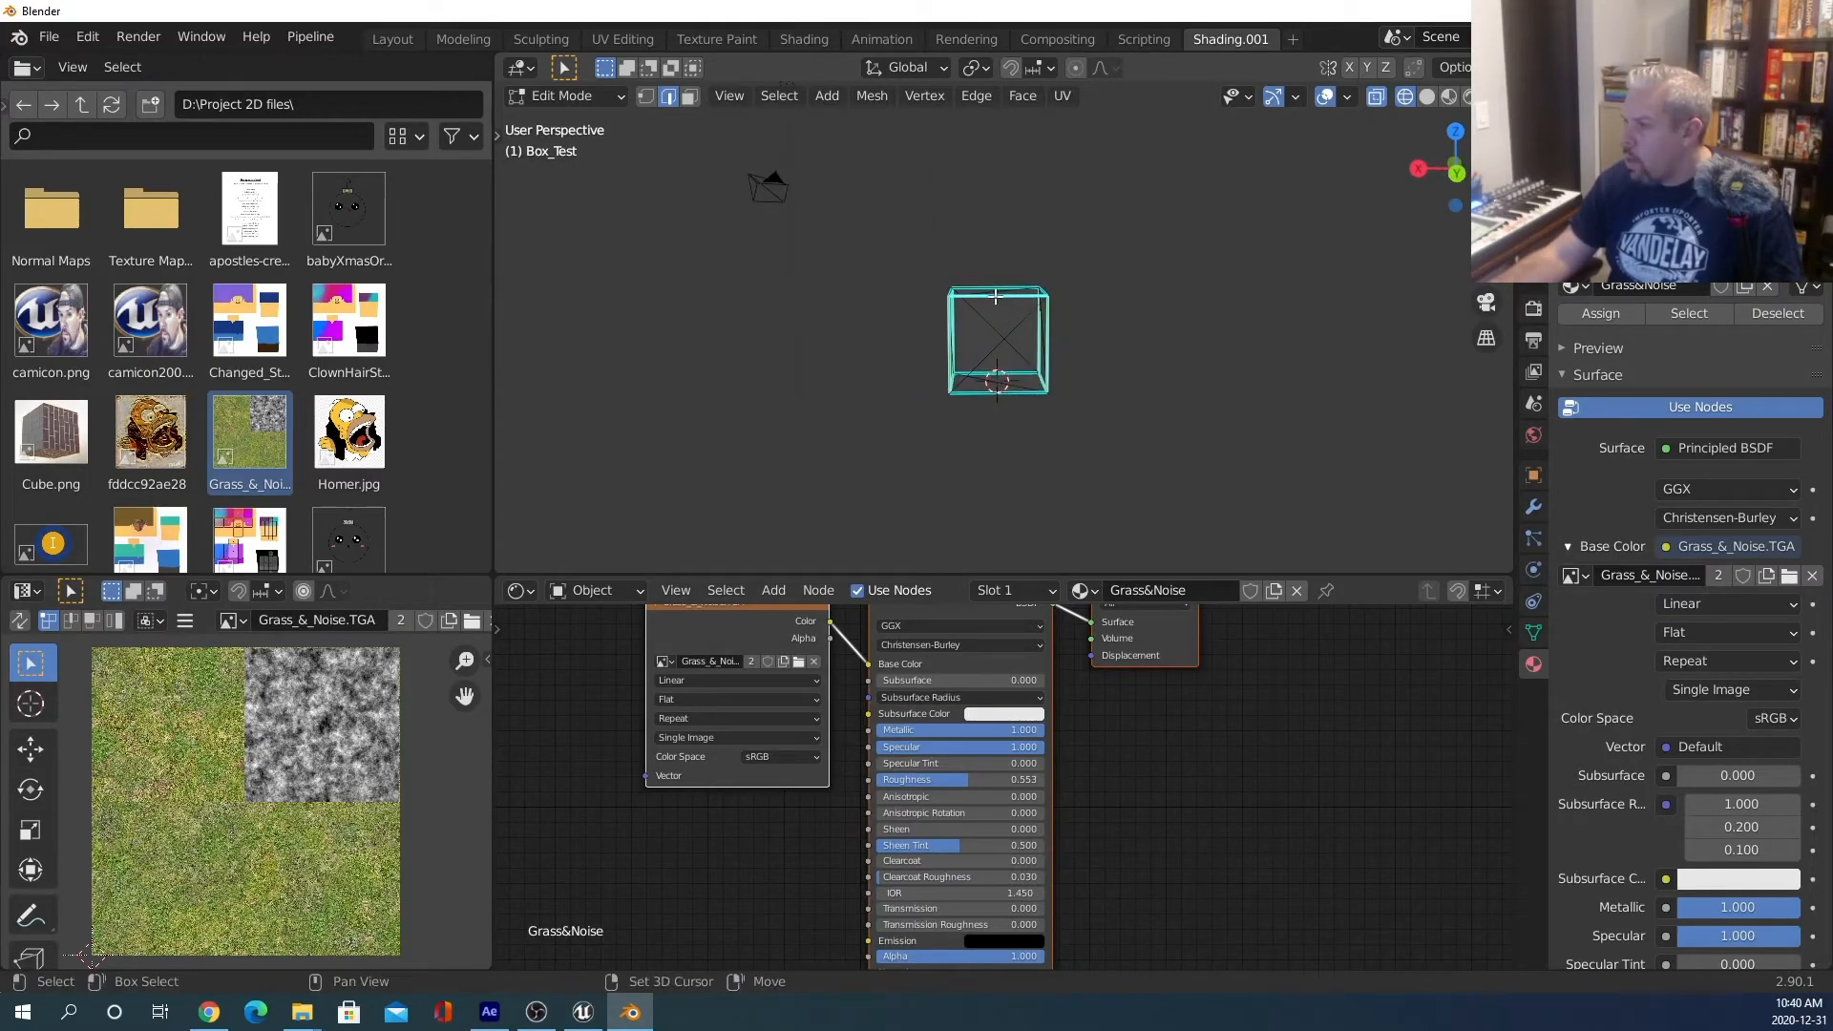
middle_click_drag(1174, 351, 943, 414)
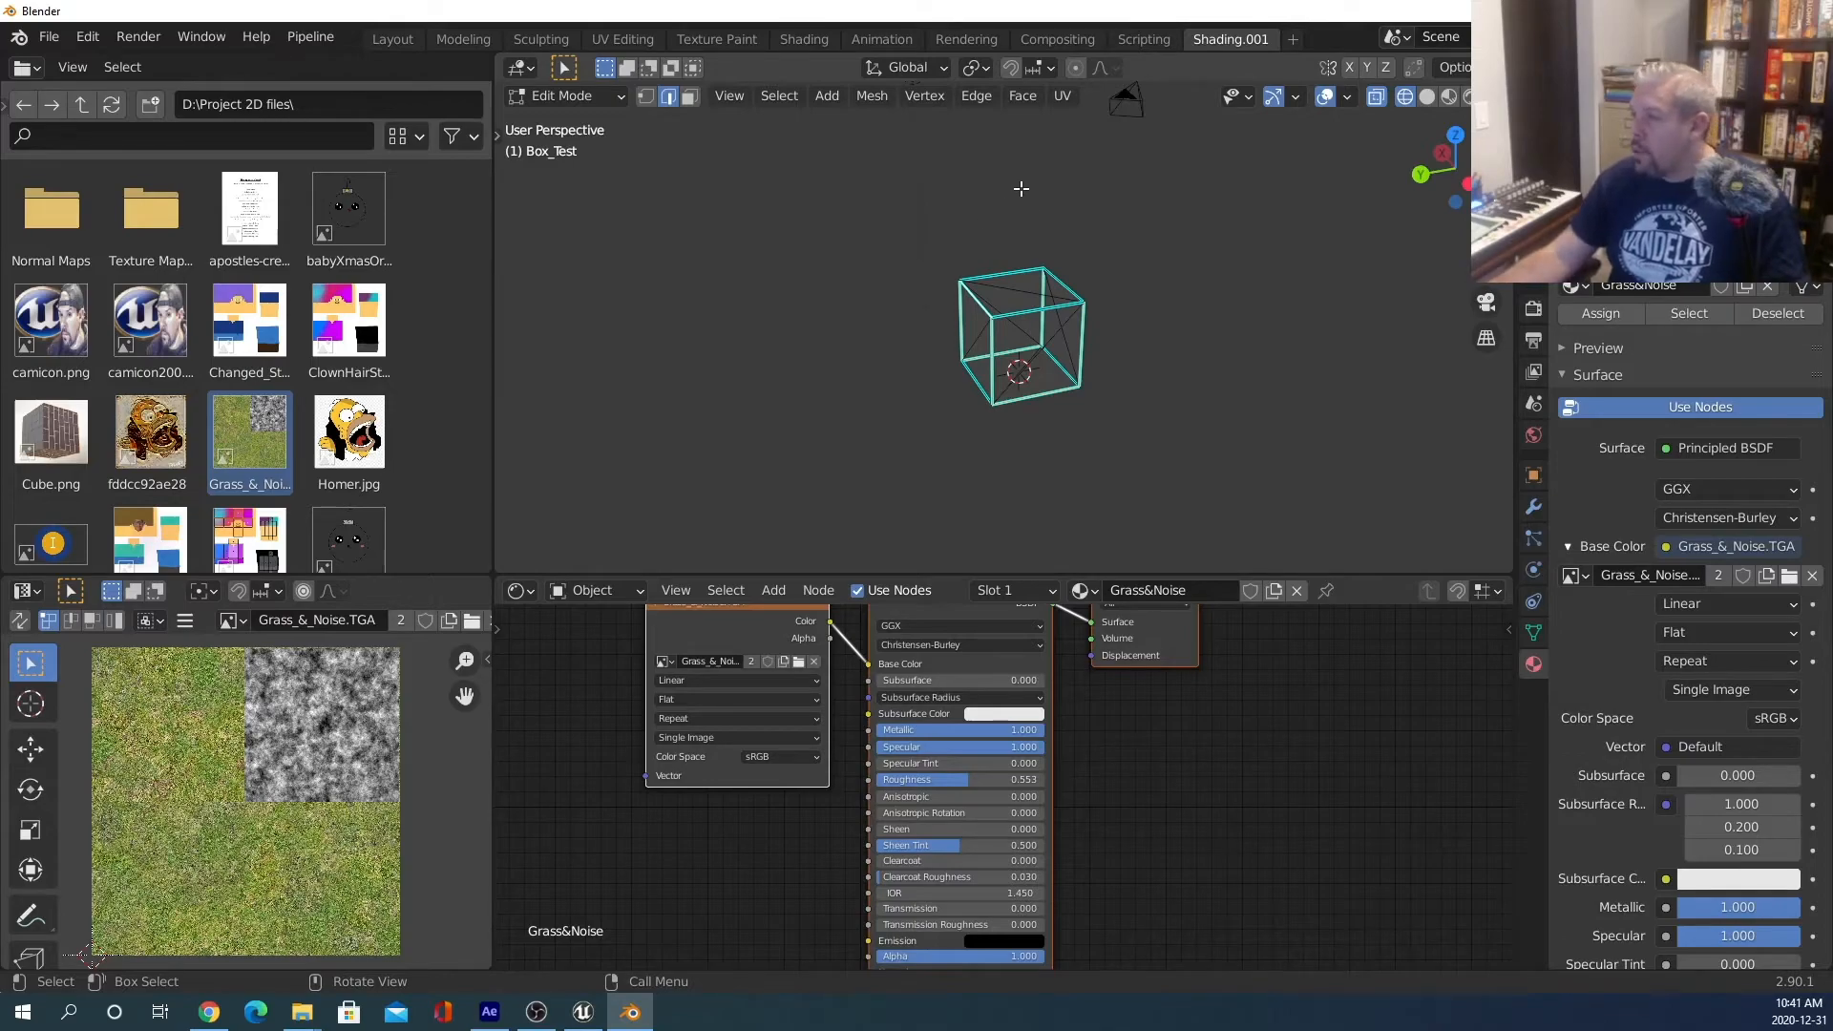
Mark the selected box edges as UV seams and inspect them from several sides.
left_click(1063, 97)
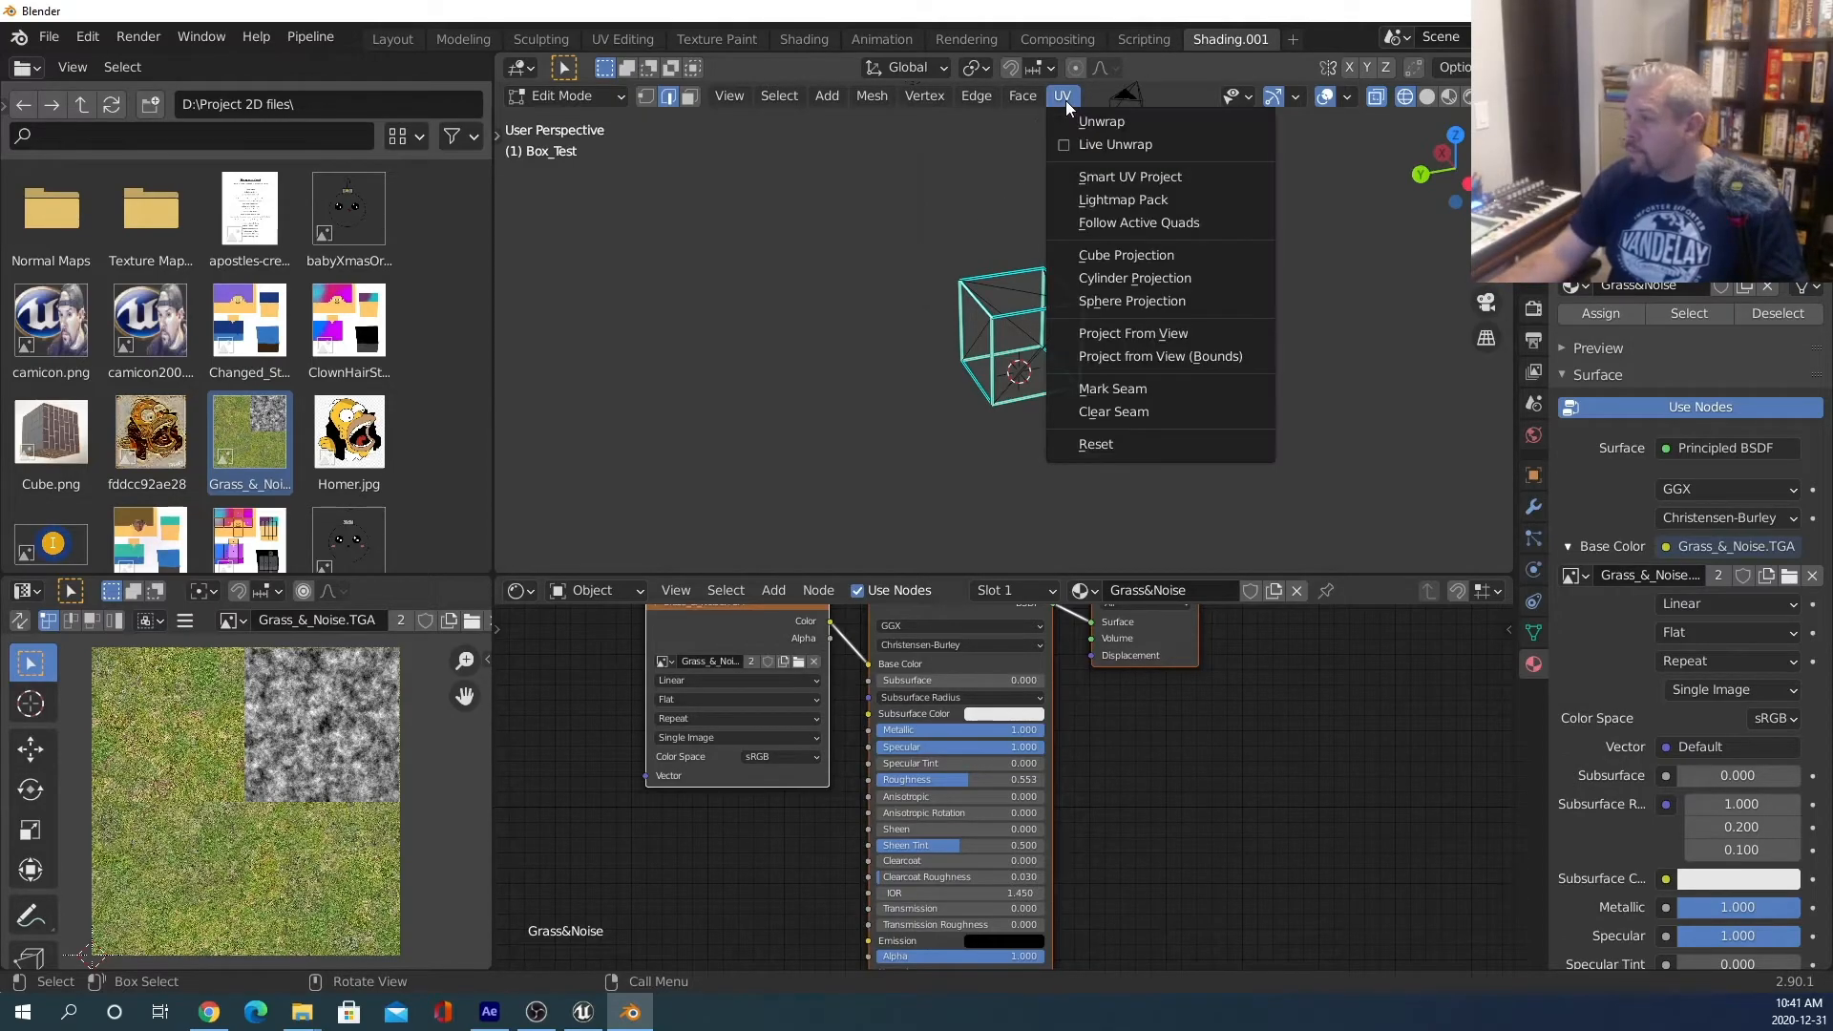
left_click(1127, 393)
middle_click_drag(1127, 392, 1243, 353)
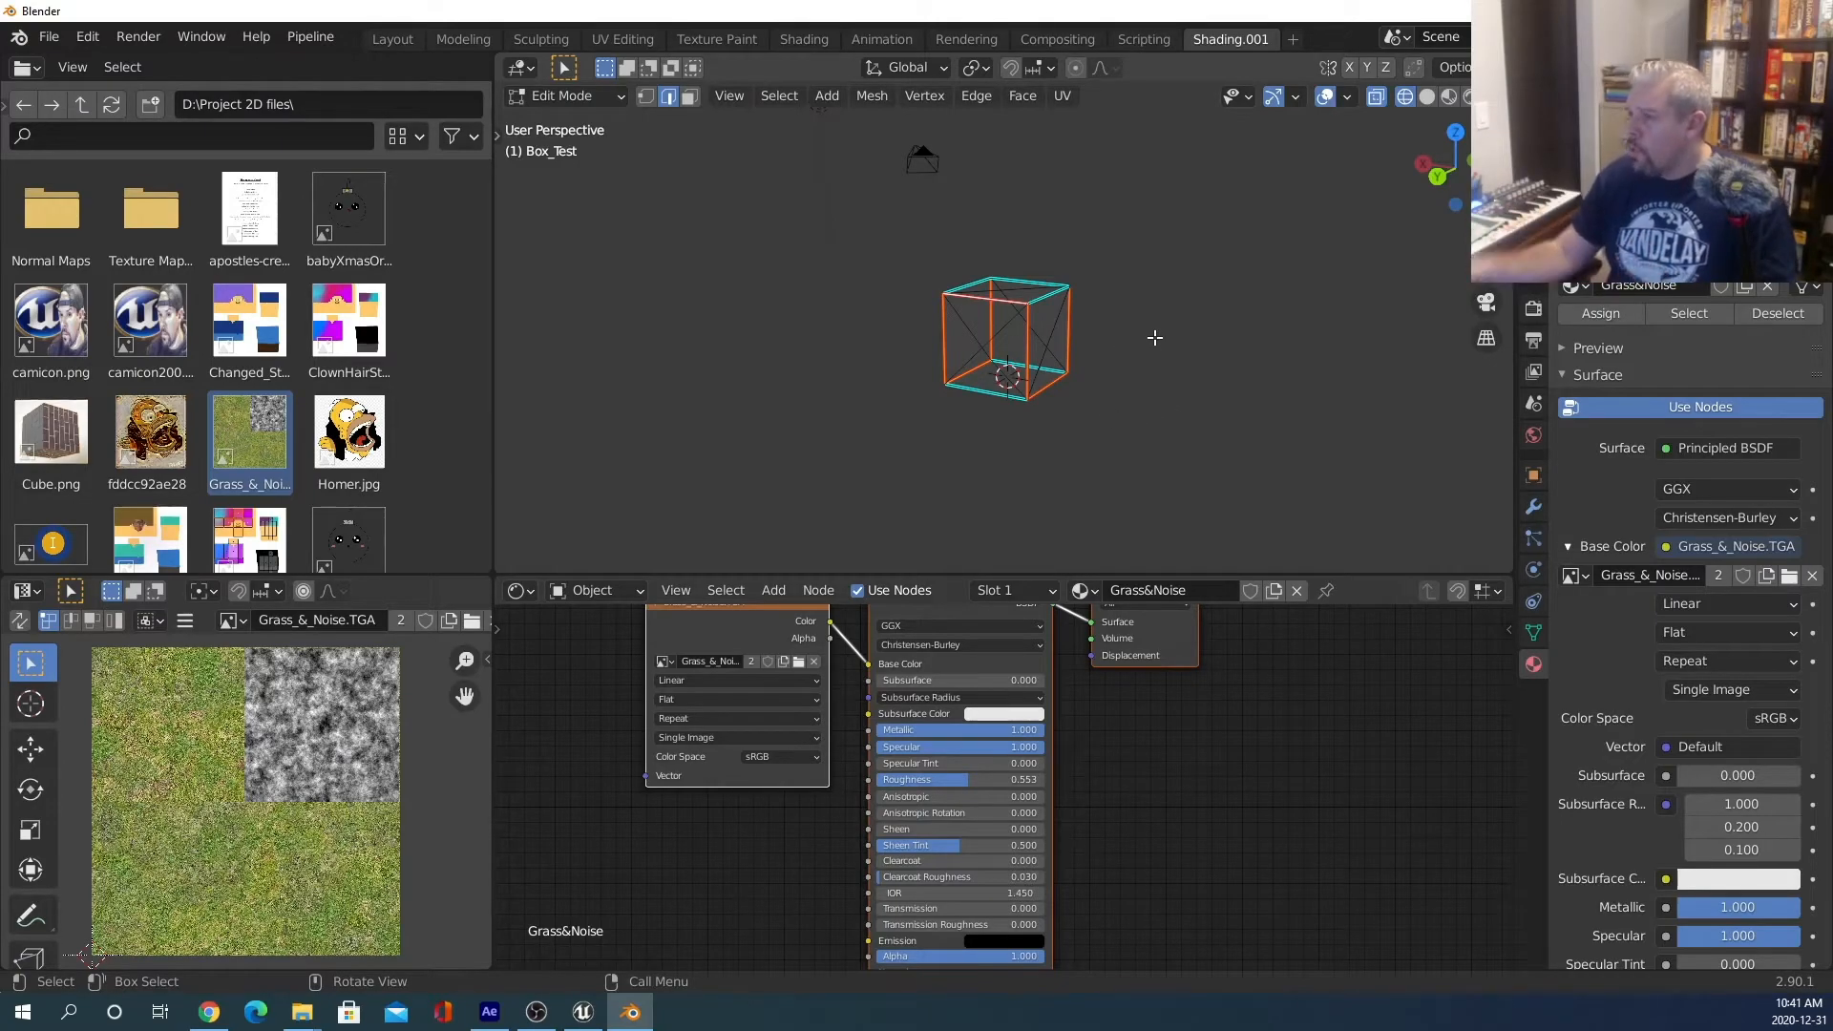
middle_click_drag(1155, 263, 1223, 254)
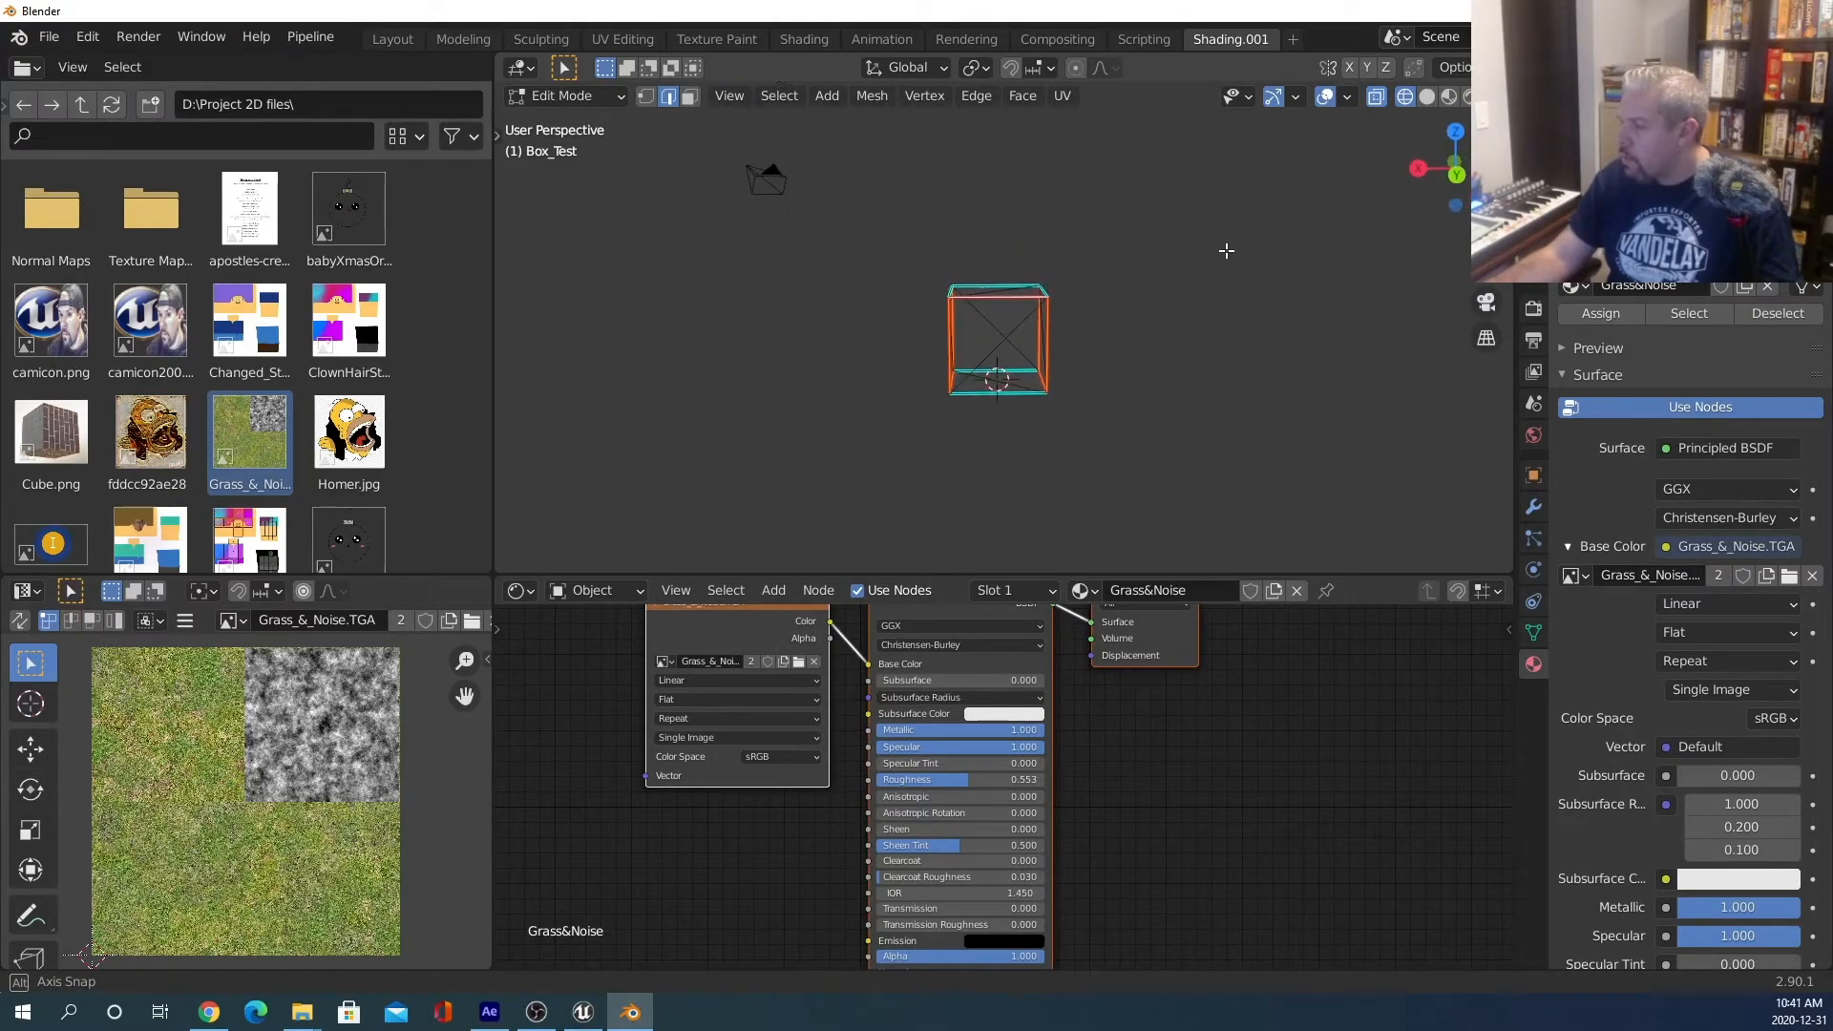
Unwrap the box's UVs along the marked seams.
left_click(1069, 96)
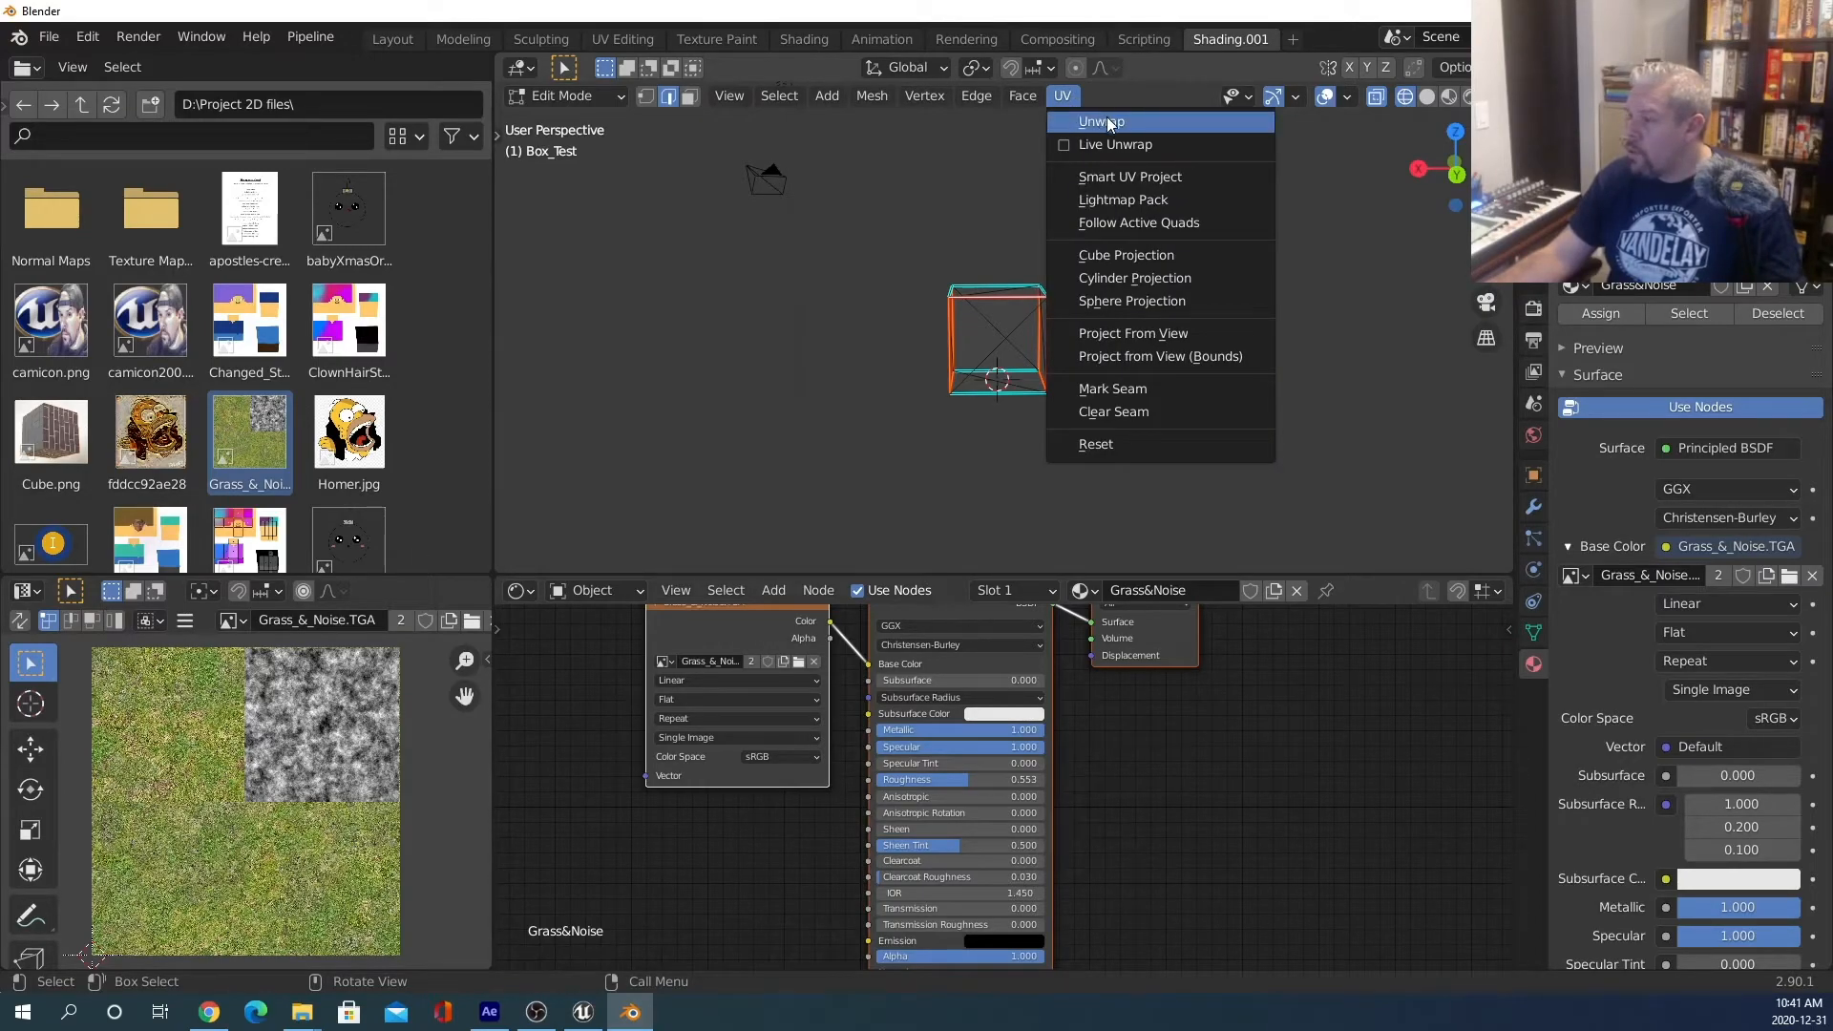
left_click(1107, 119)
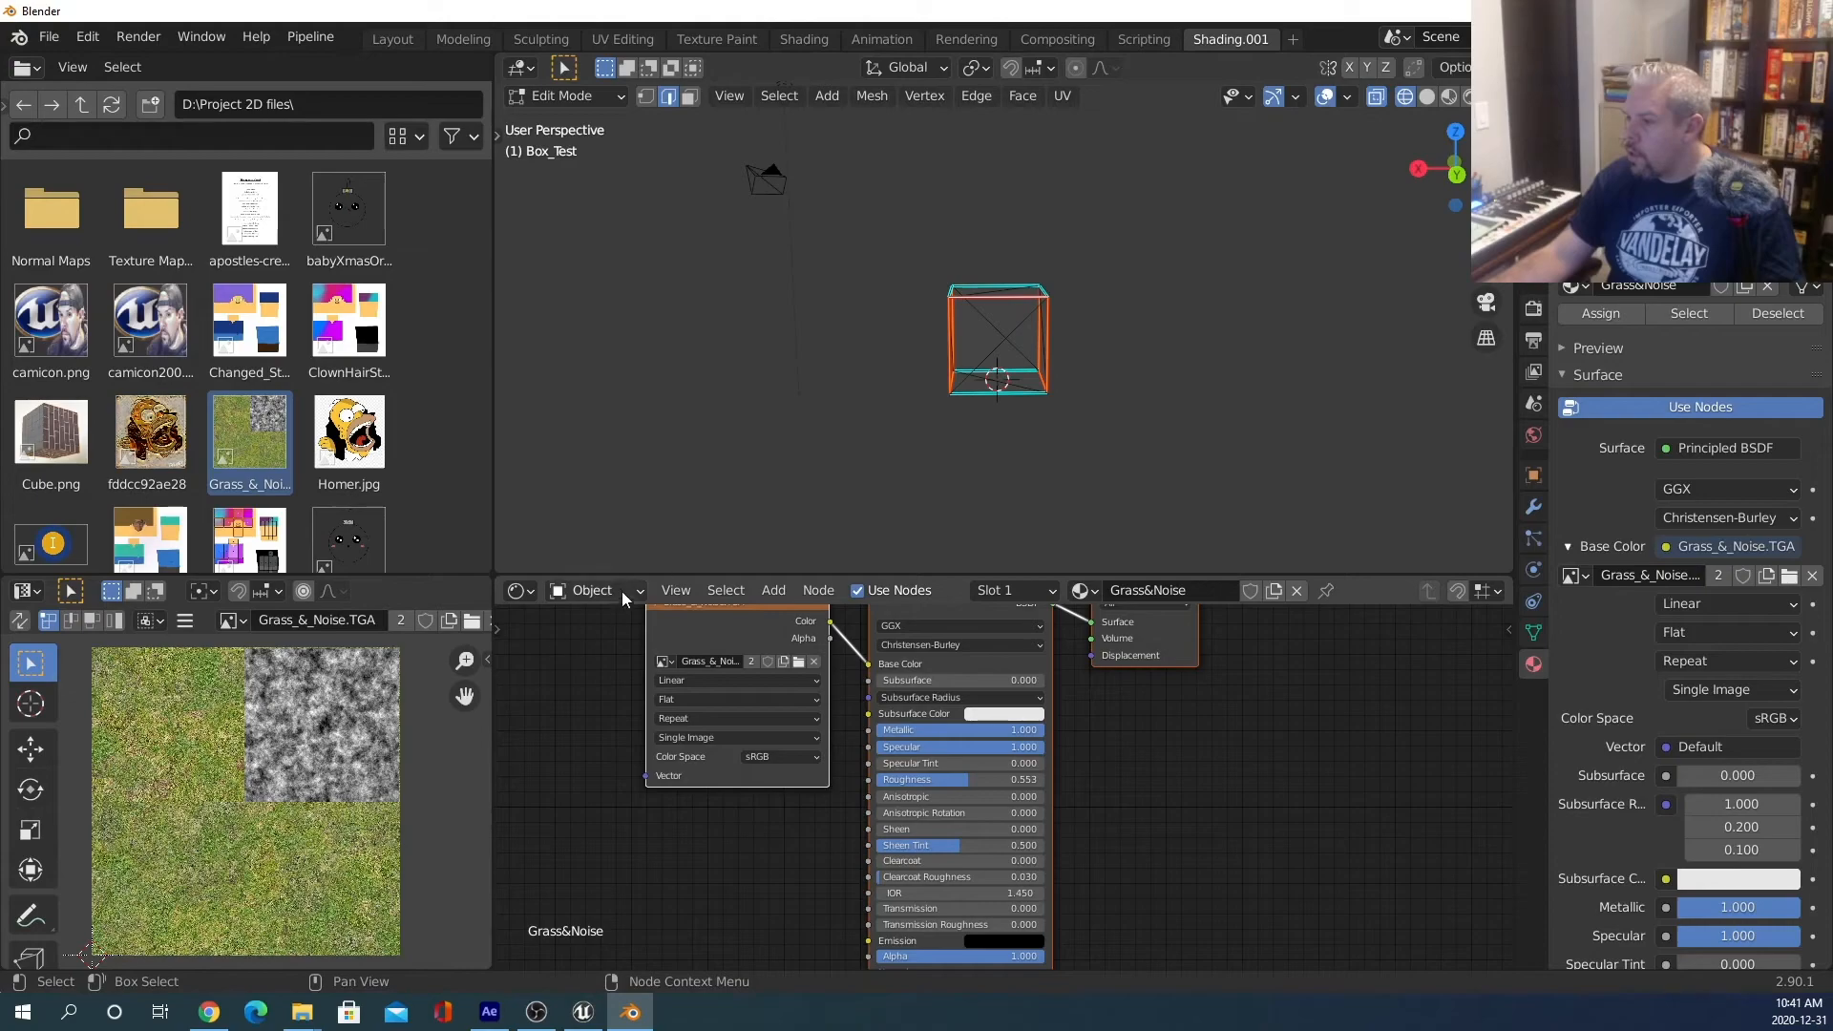
scroll(430, 792, "down", 2)
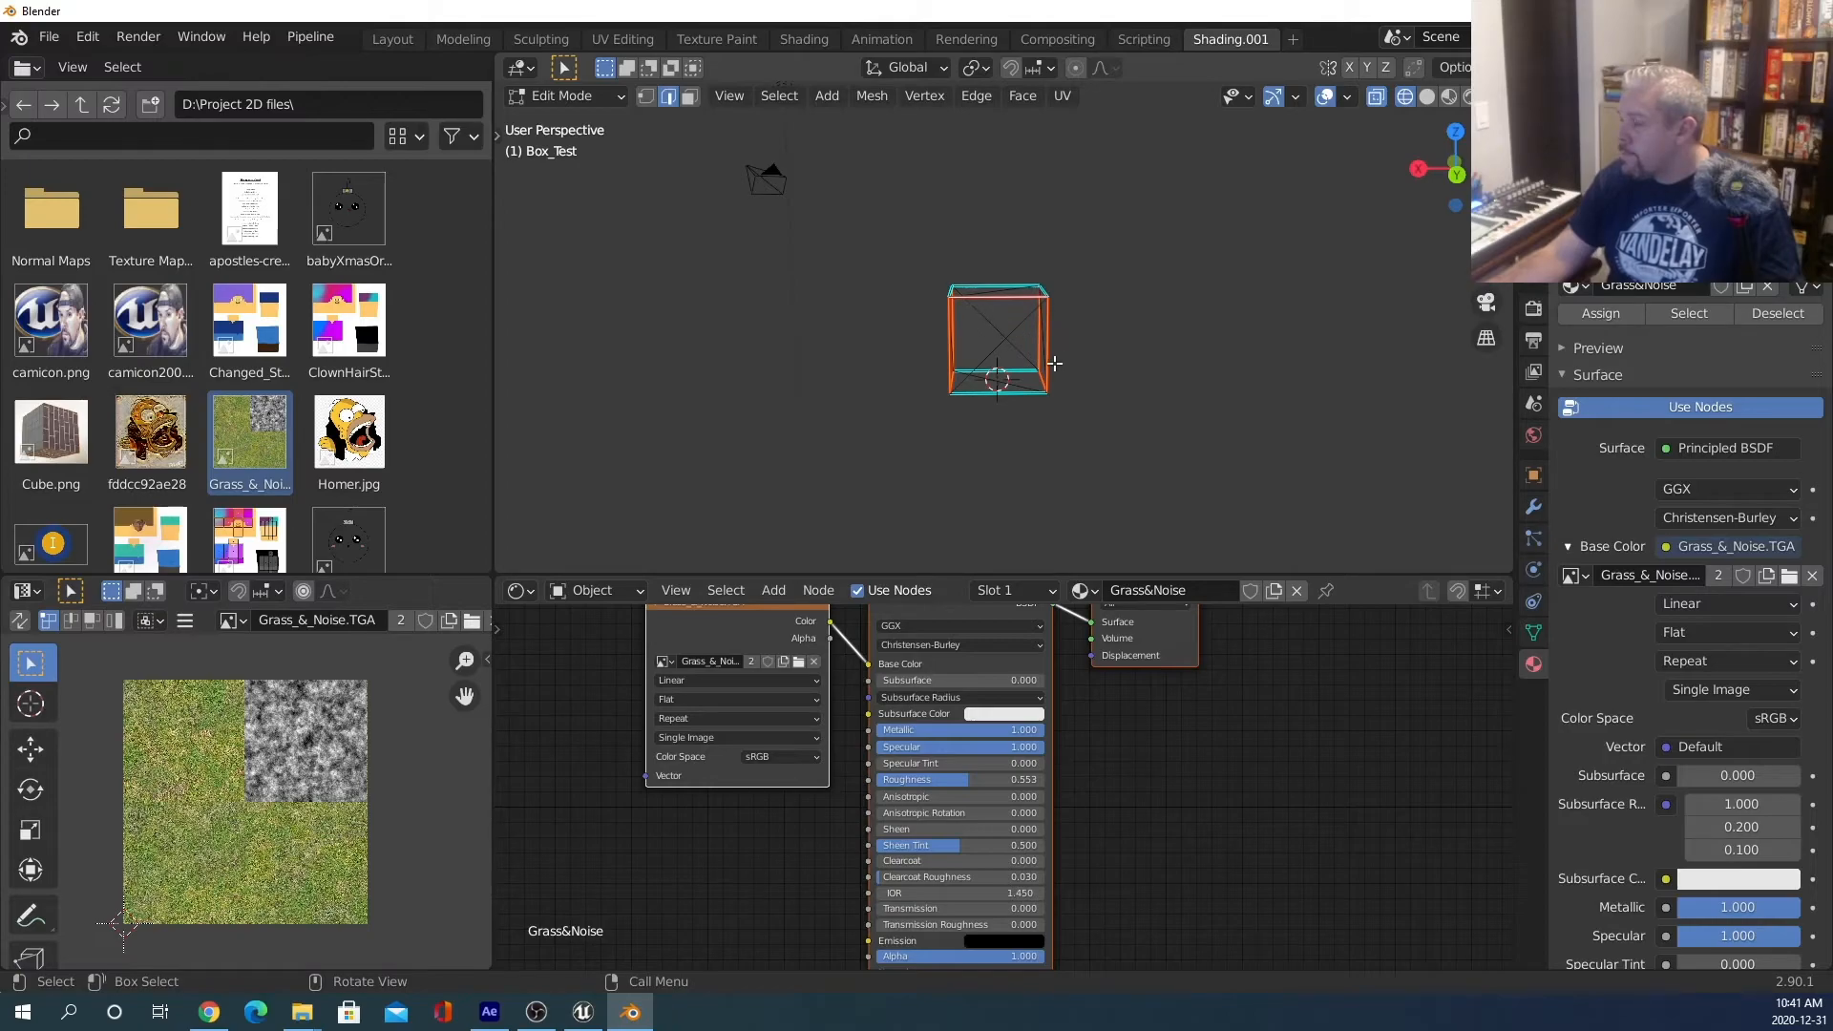
Select the diagonal edge on one side of the box and switch to vertex selection.
left_click(1009, 350)
middle_click_drag(1122, 339, 1052, 341)
left_click(1052, 341)
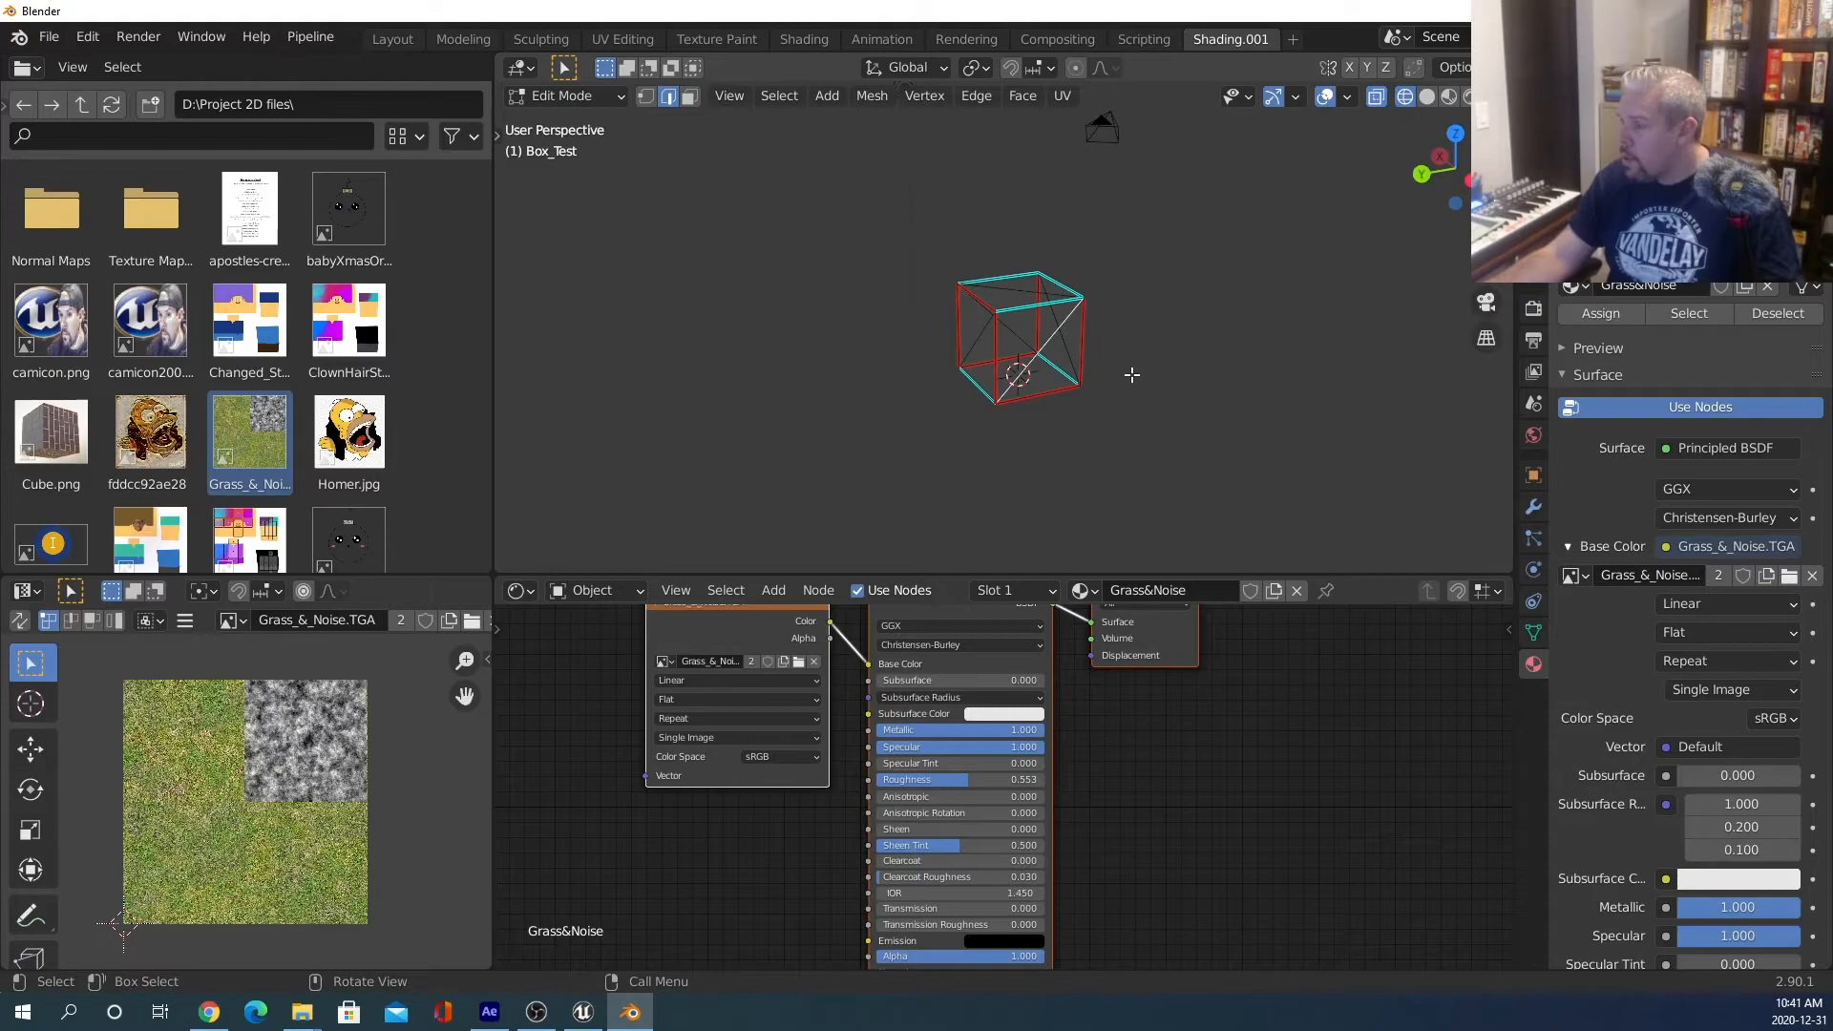
left_click(651, 95)
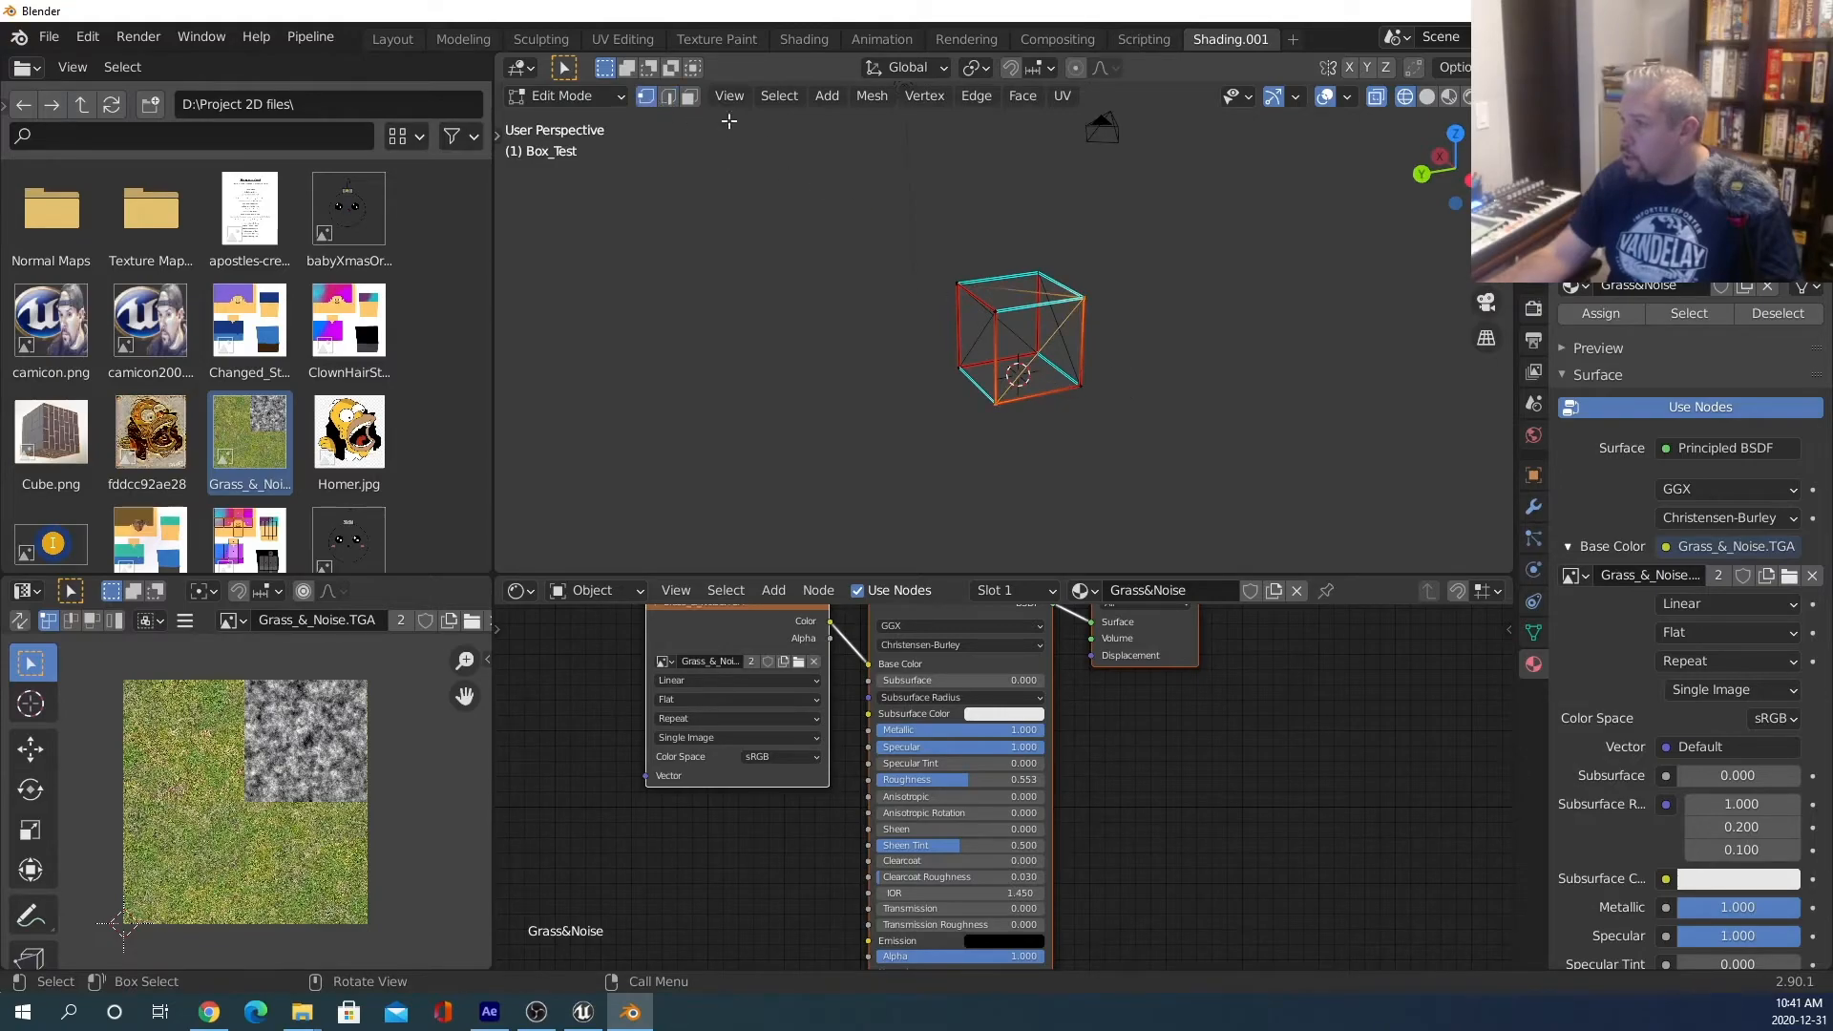
Pick single triangular faces on the box in face selection, clear the selection, and examine the seams from several sides.
left_click(690, 96)
left_click(1066, 363)
left_click(1028, 328)
scroll(1029, 328, "down", 2)
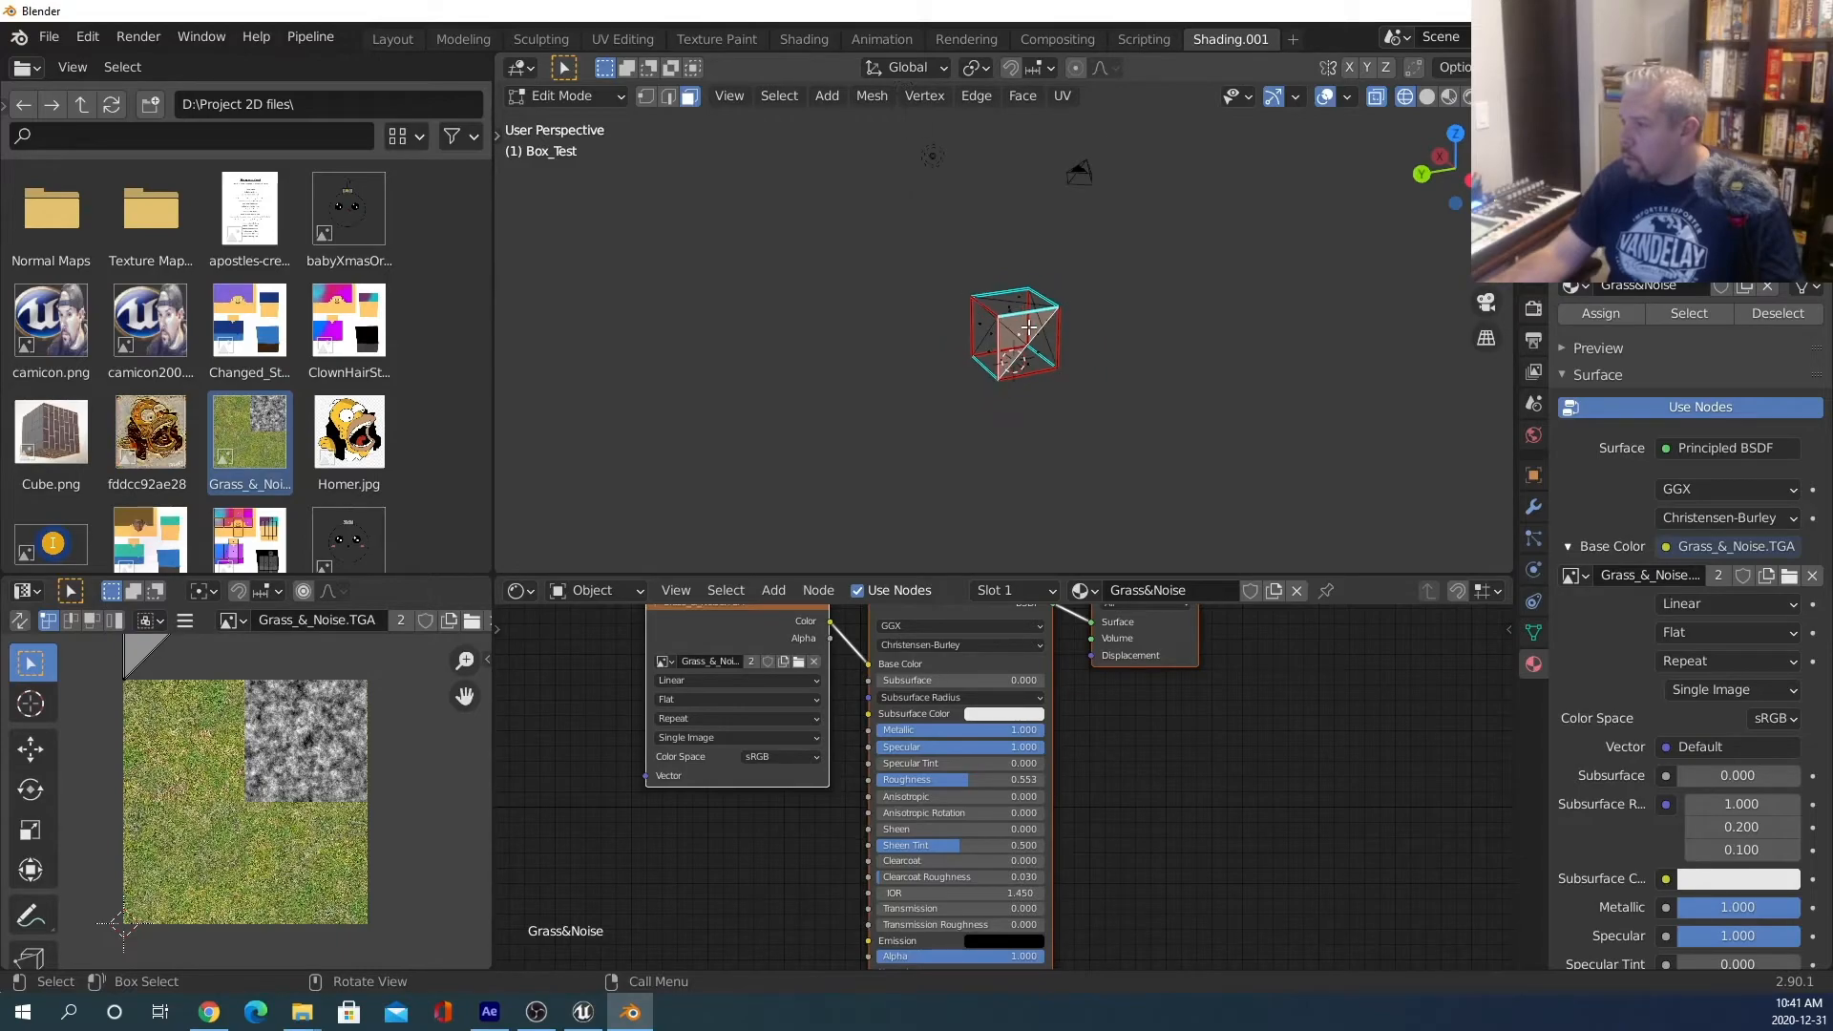
left_click(1028, 303)
left_click(1028, 303)
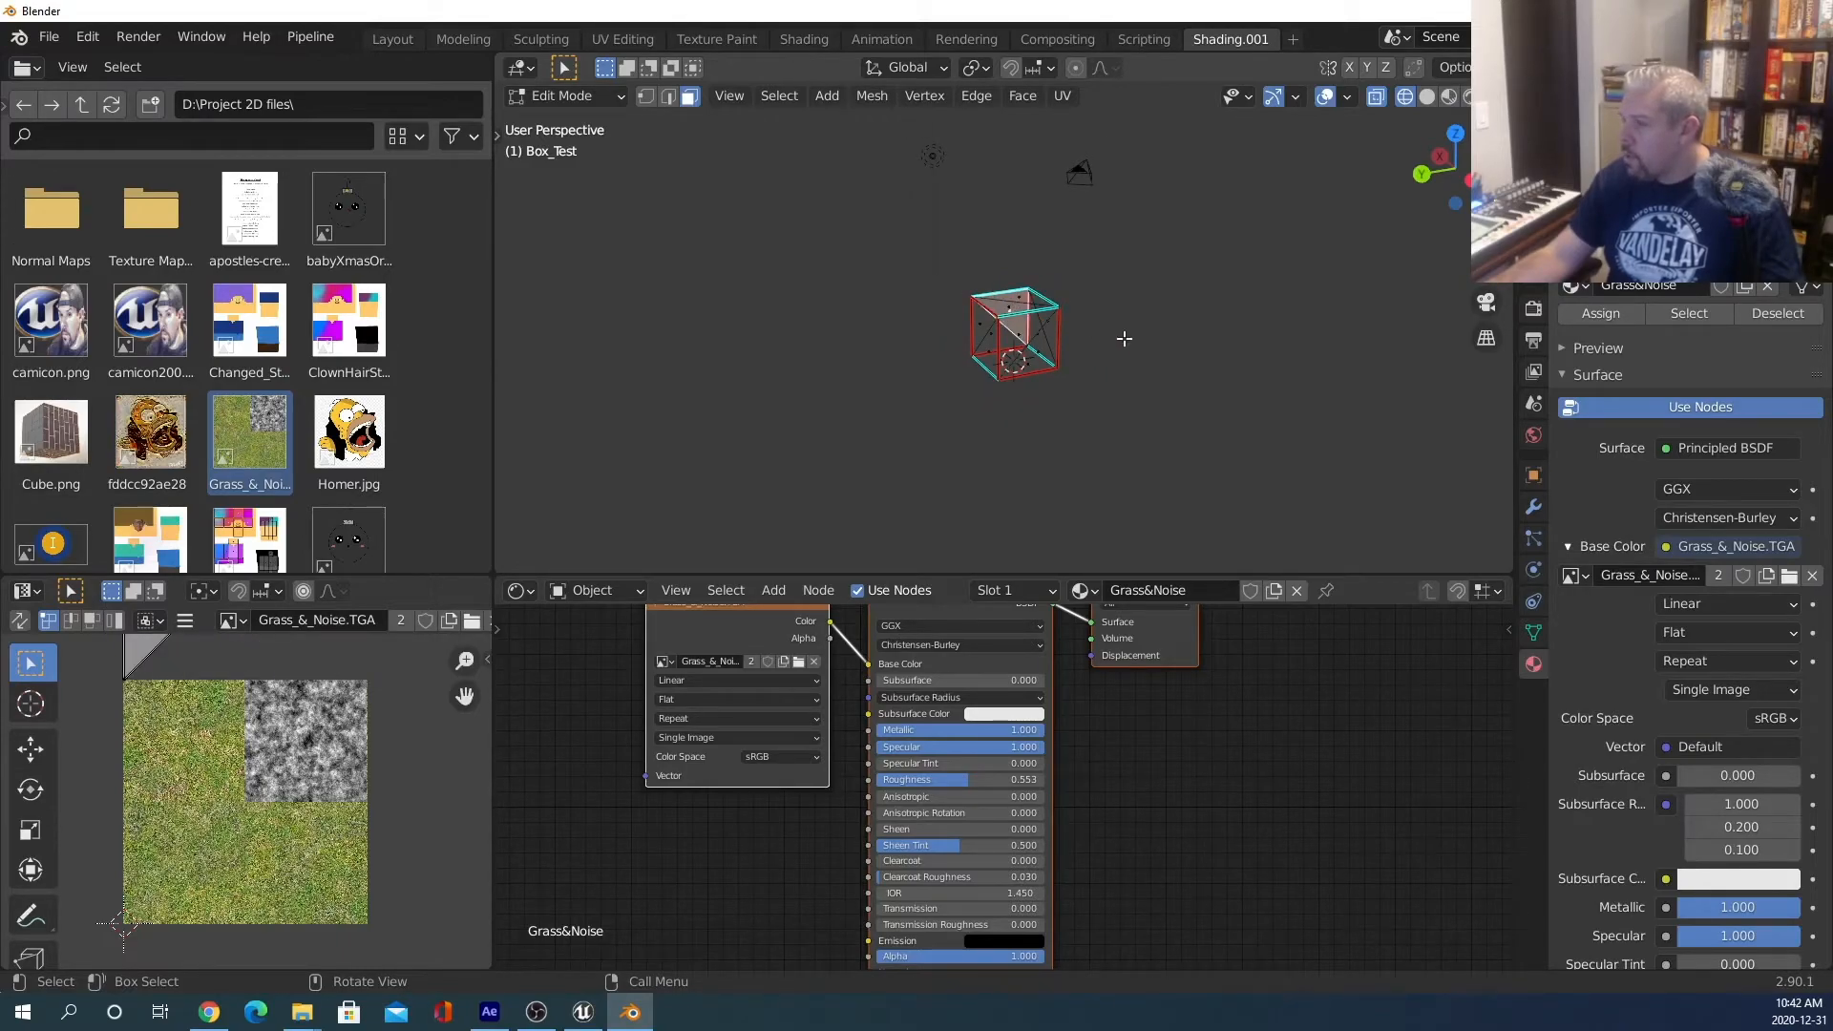
middle_click_drag(1176, 239, 933, 290)
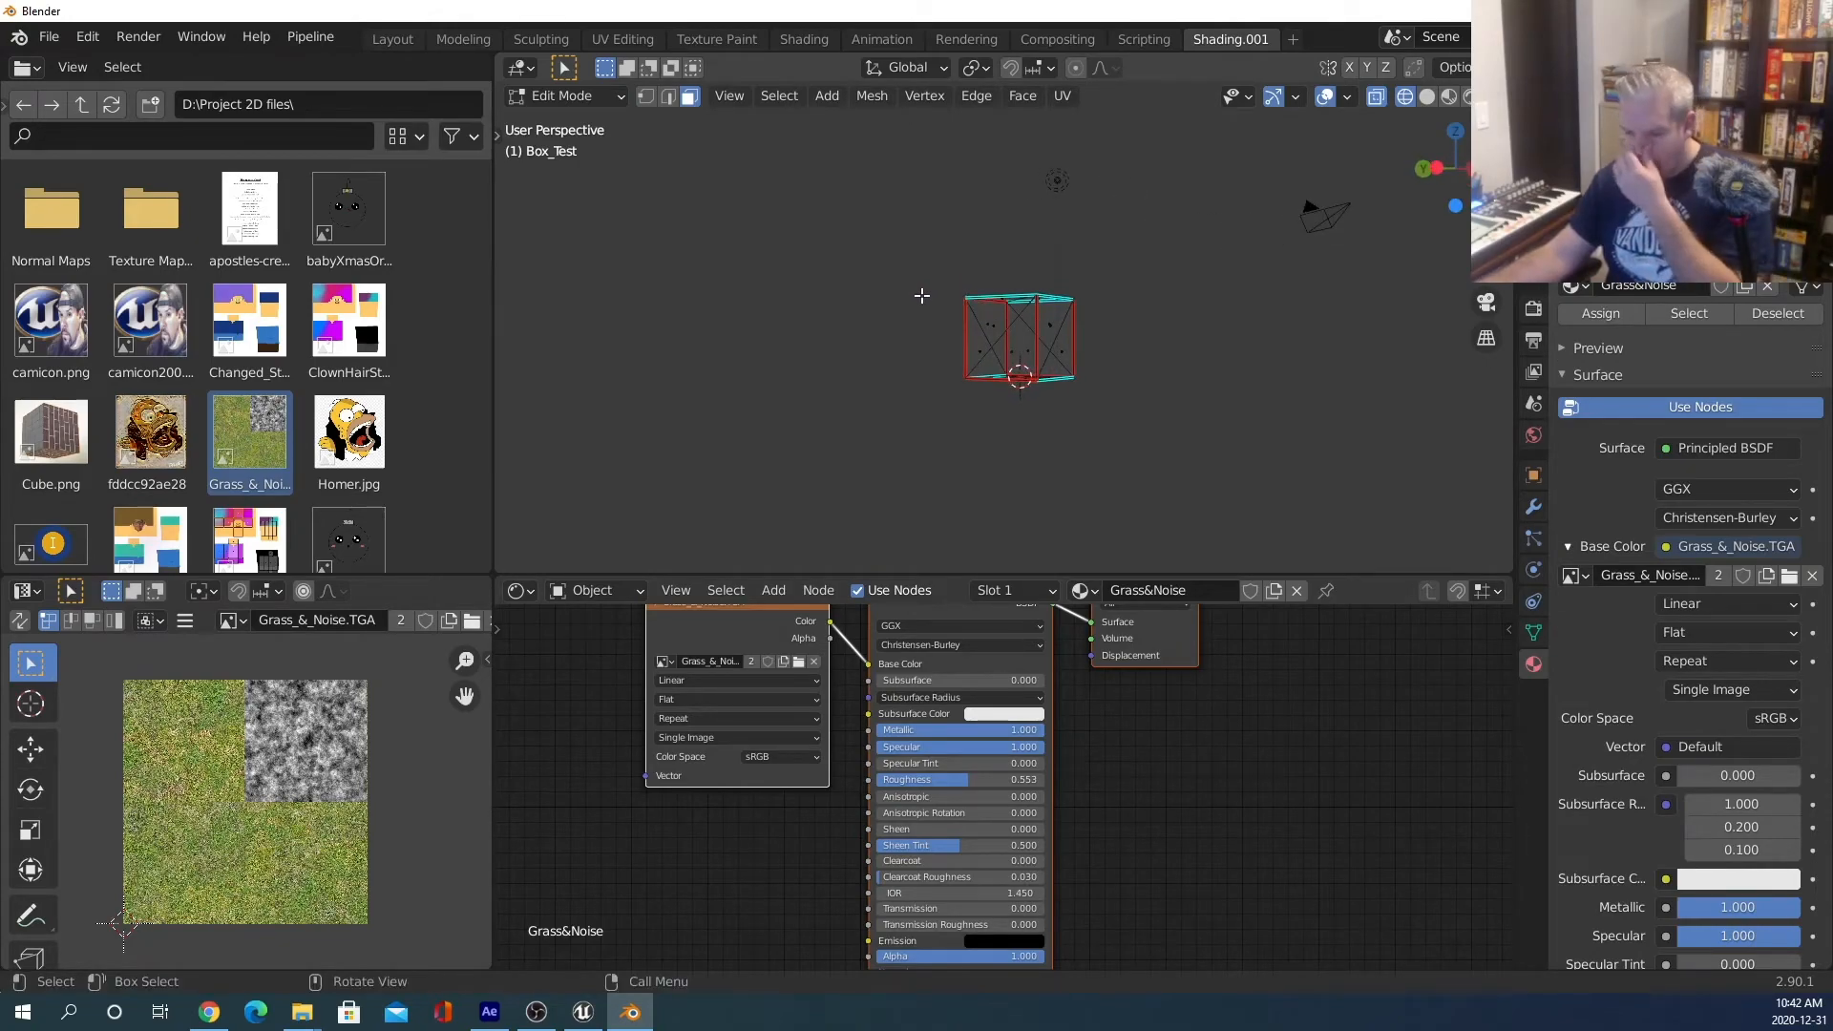
middle_click_drag(1094, 398, 1122, 455)
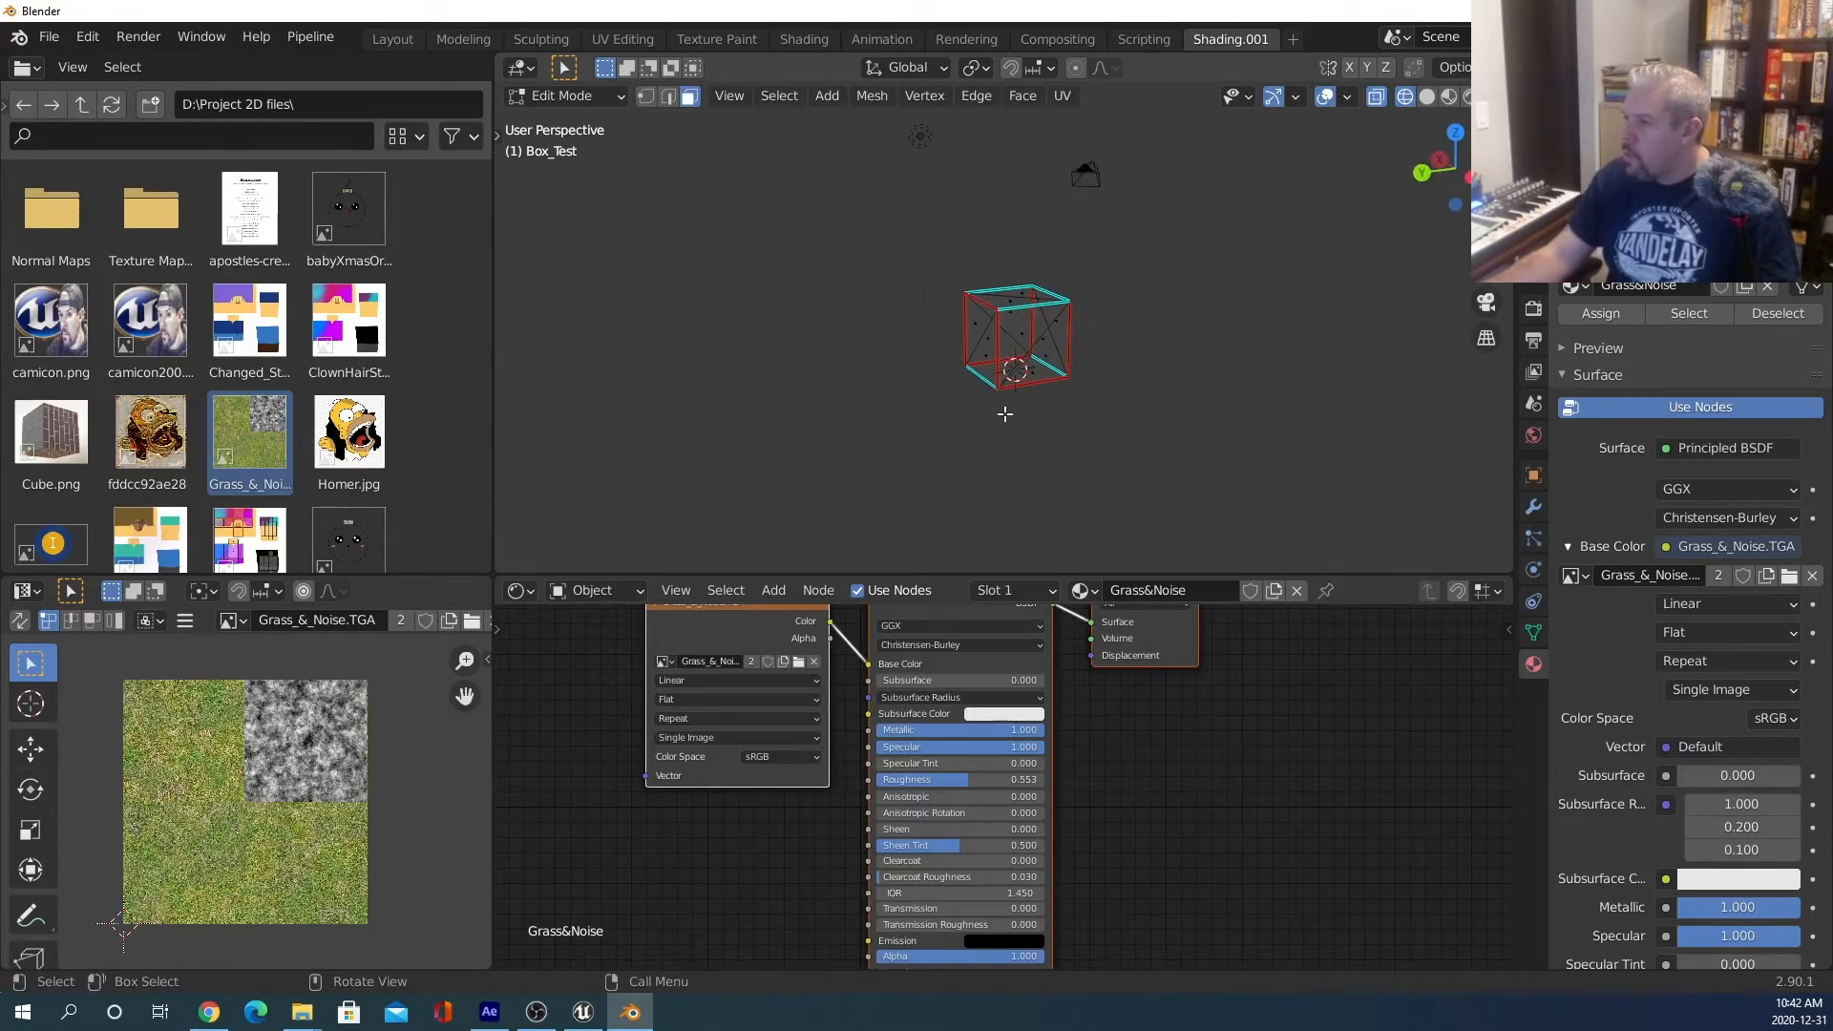
middle_click_drag(978, 432, 936, 438)
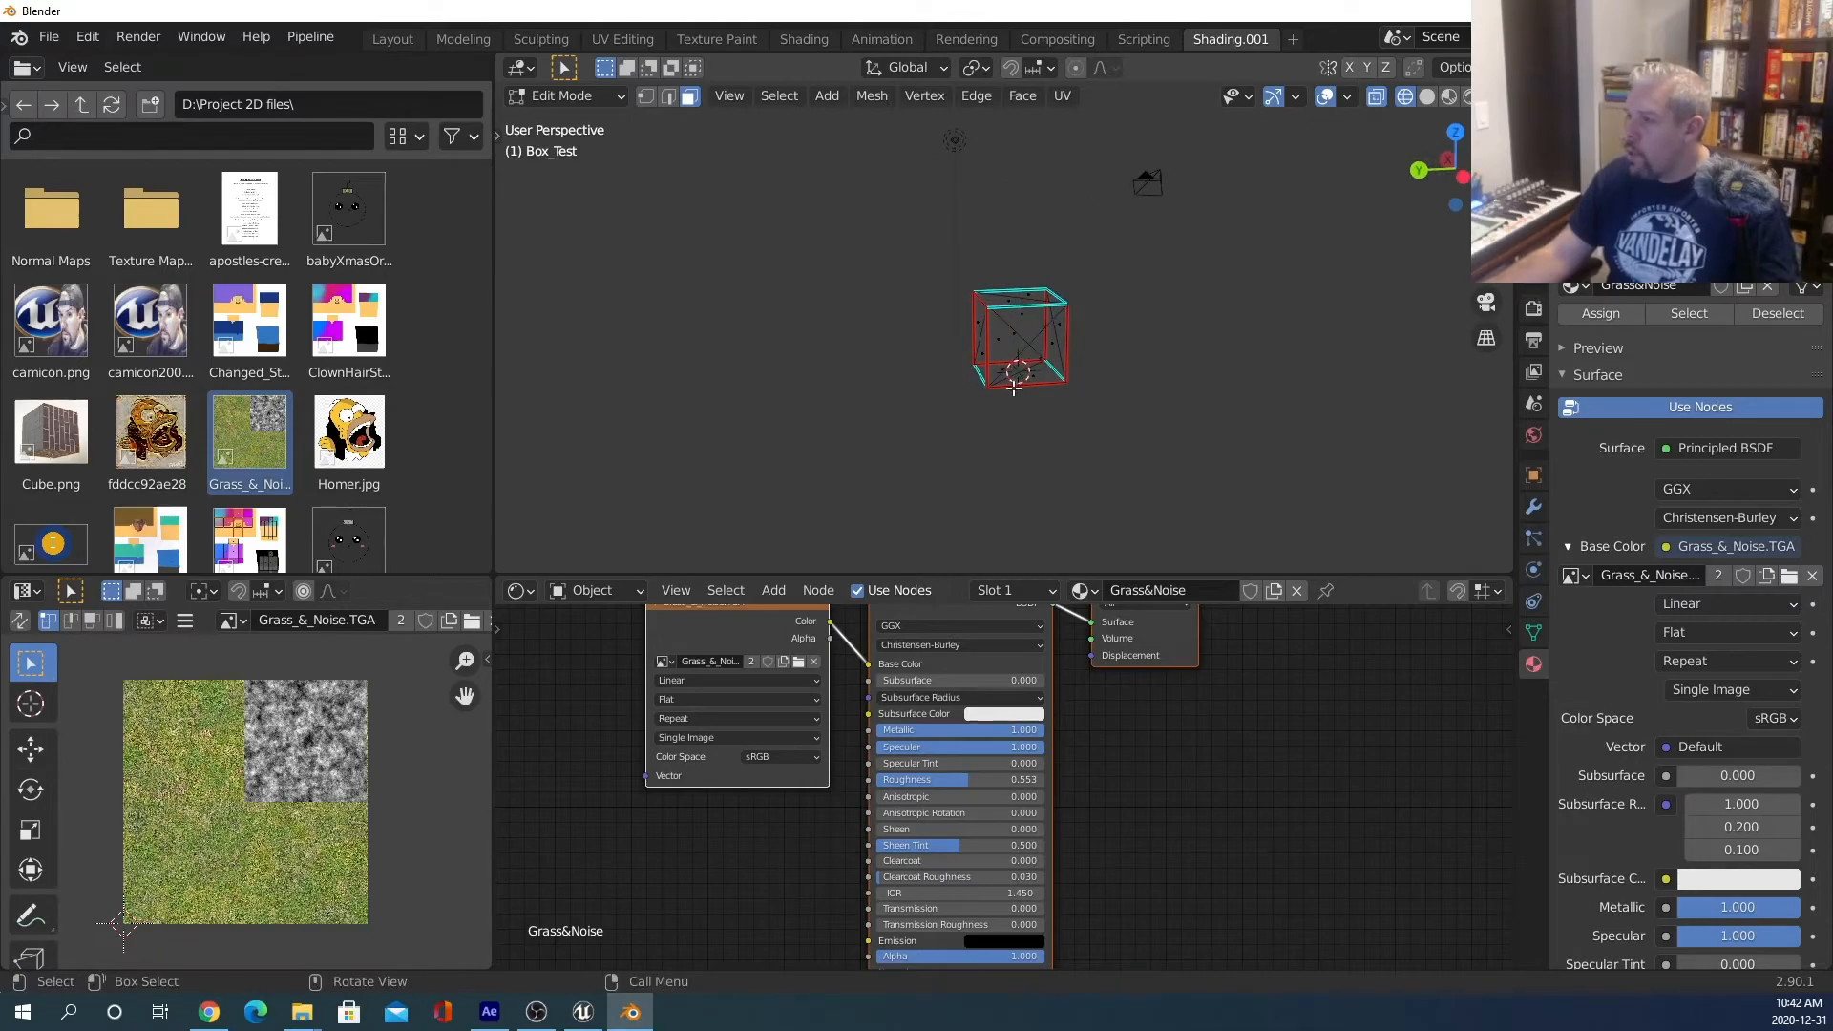
Select all of the box's geometry in edge selection and unwrap its UVs along the marked seams.
left_click(668, 96)
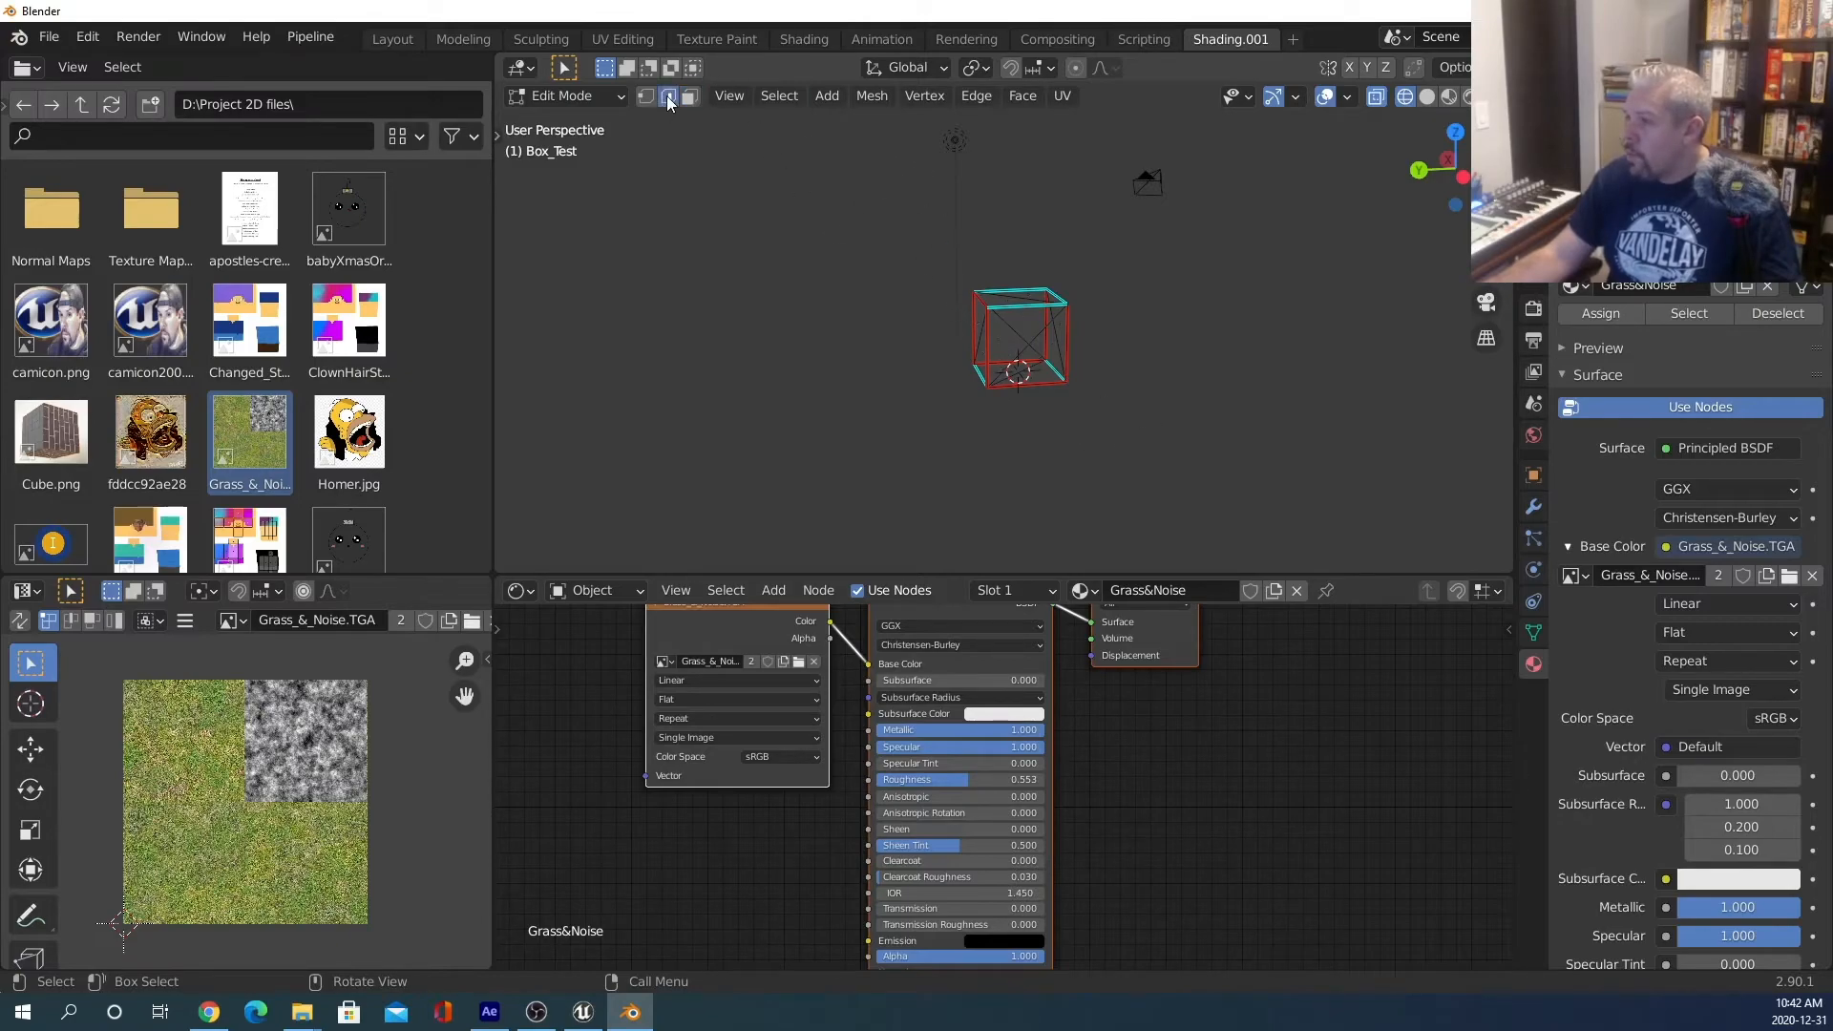
left_click(987, 346)
key("l")
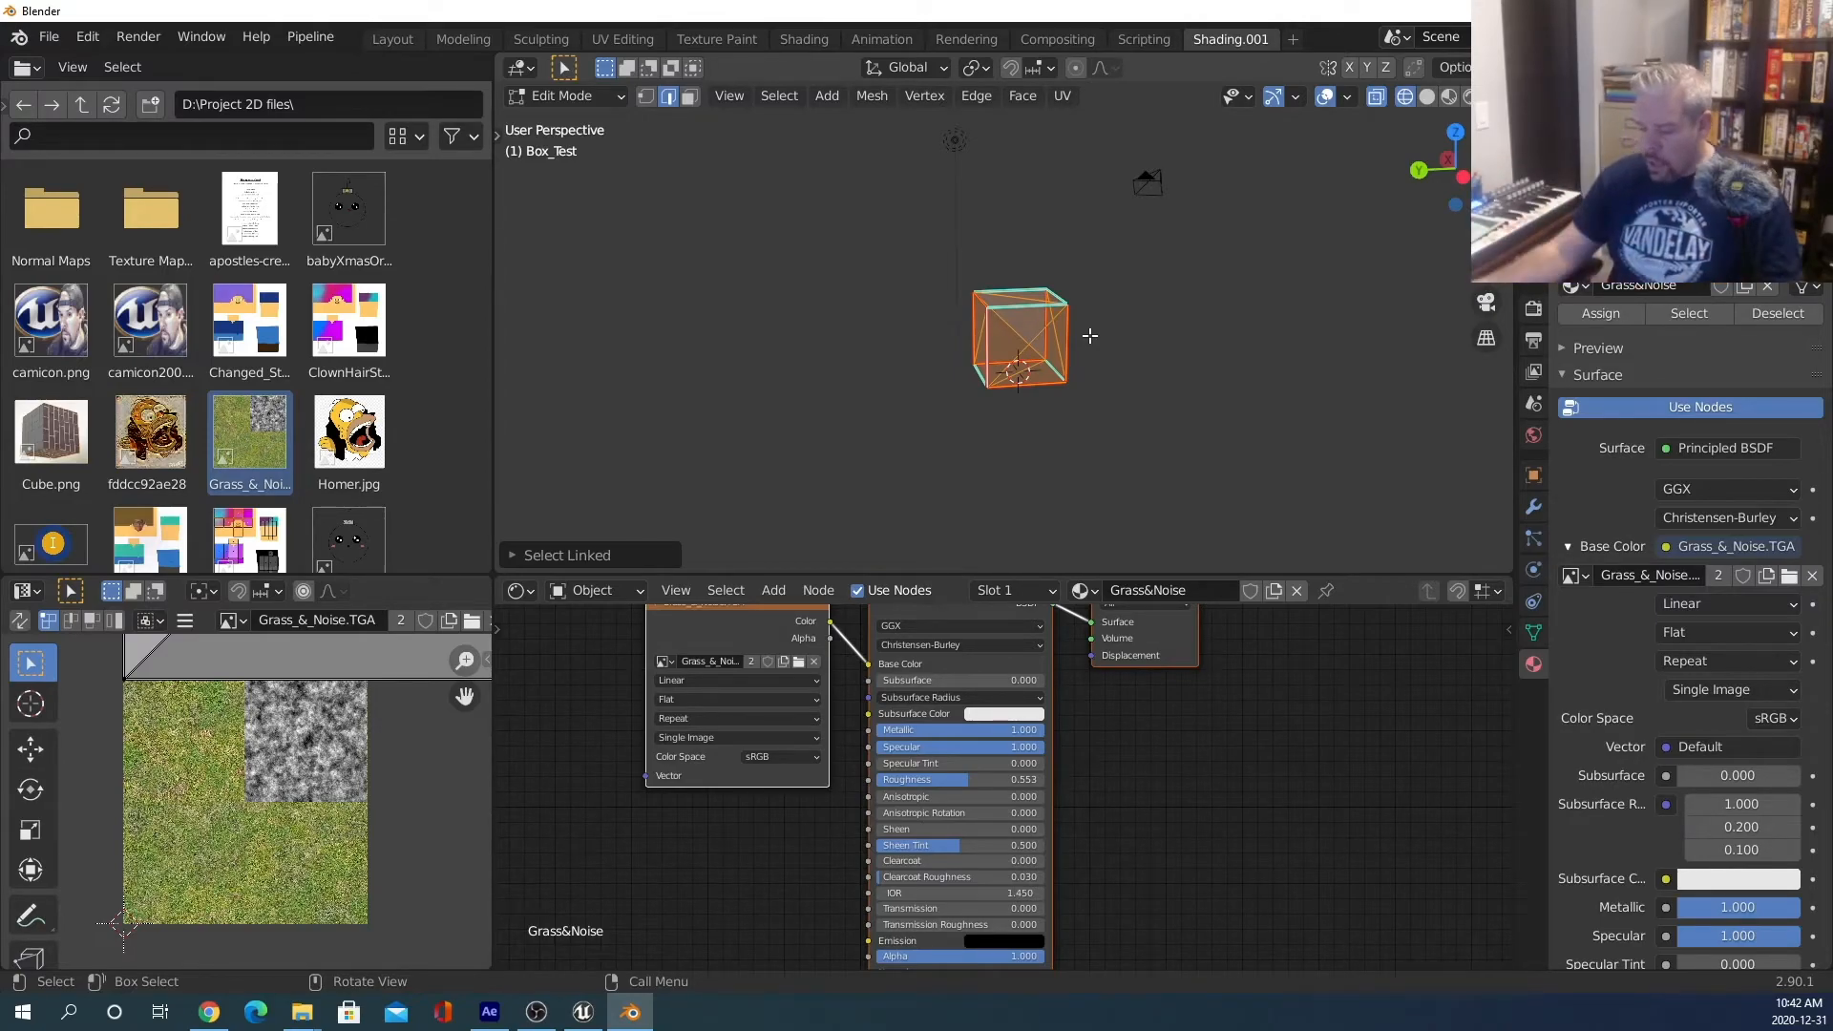
key("alt+a")
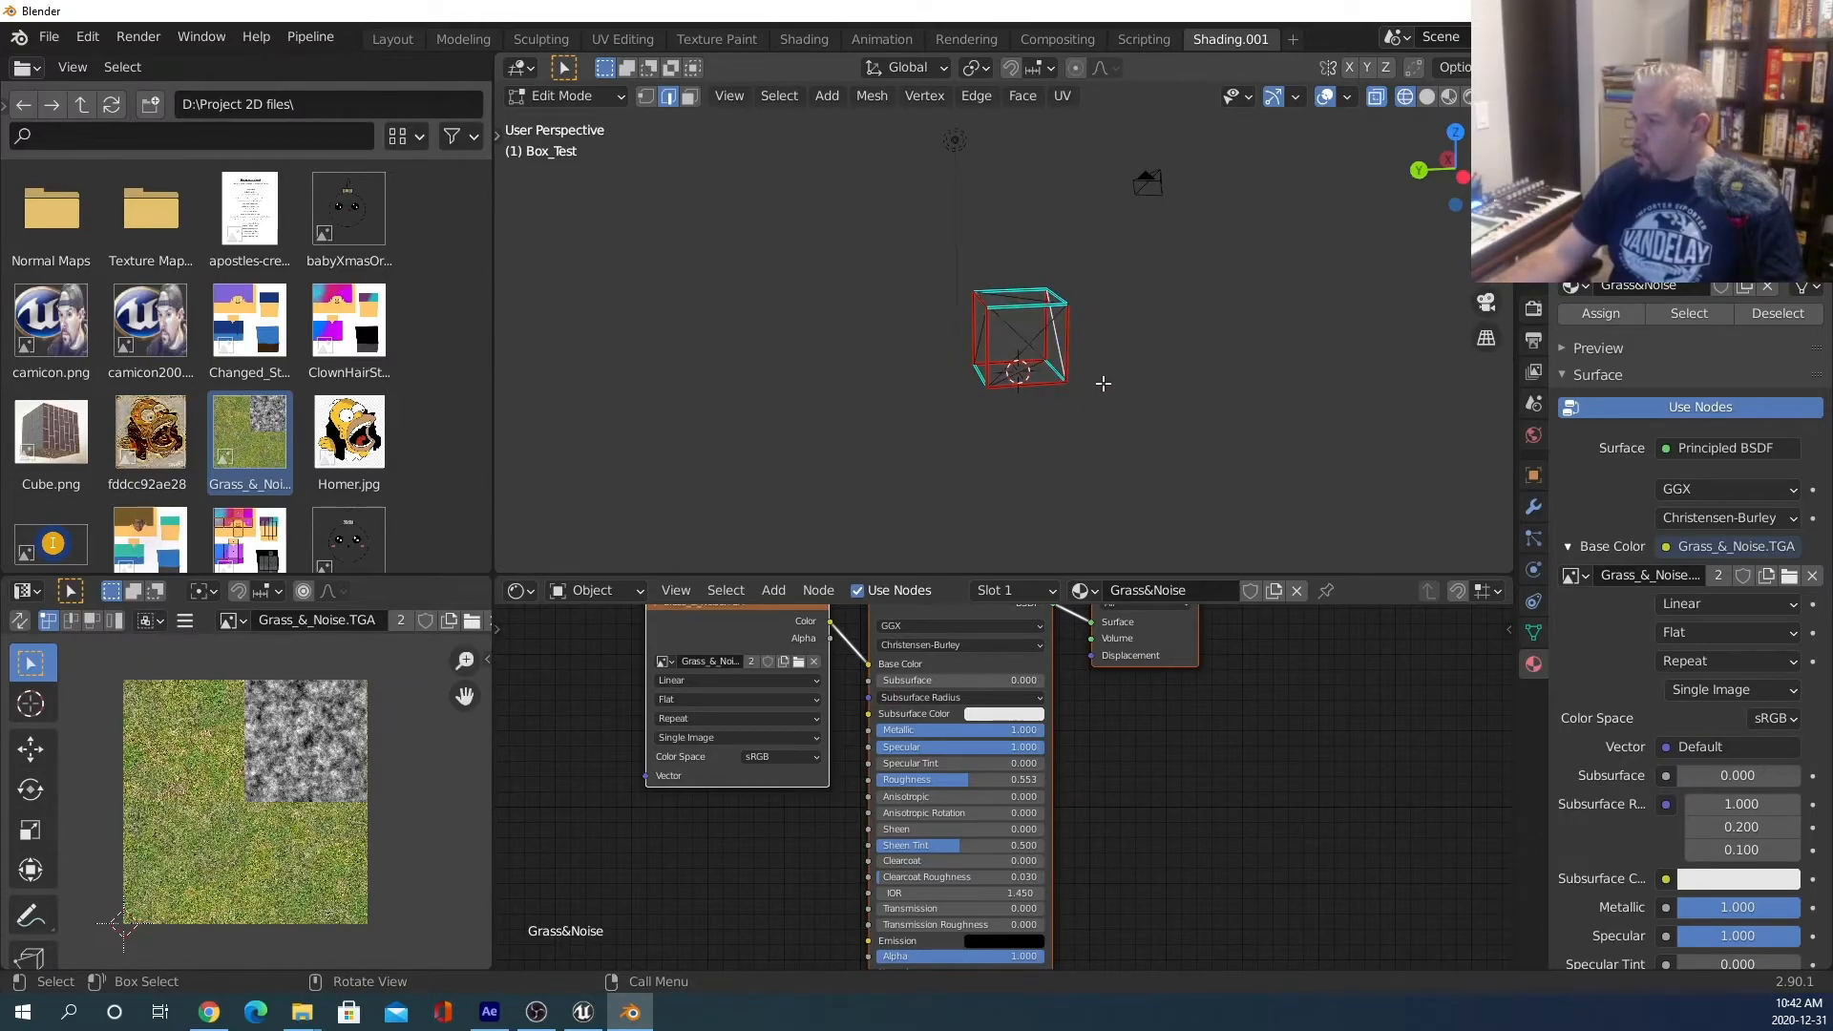
key("a")
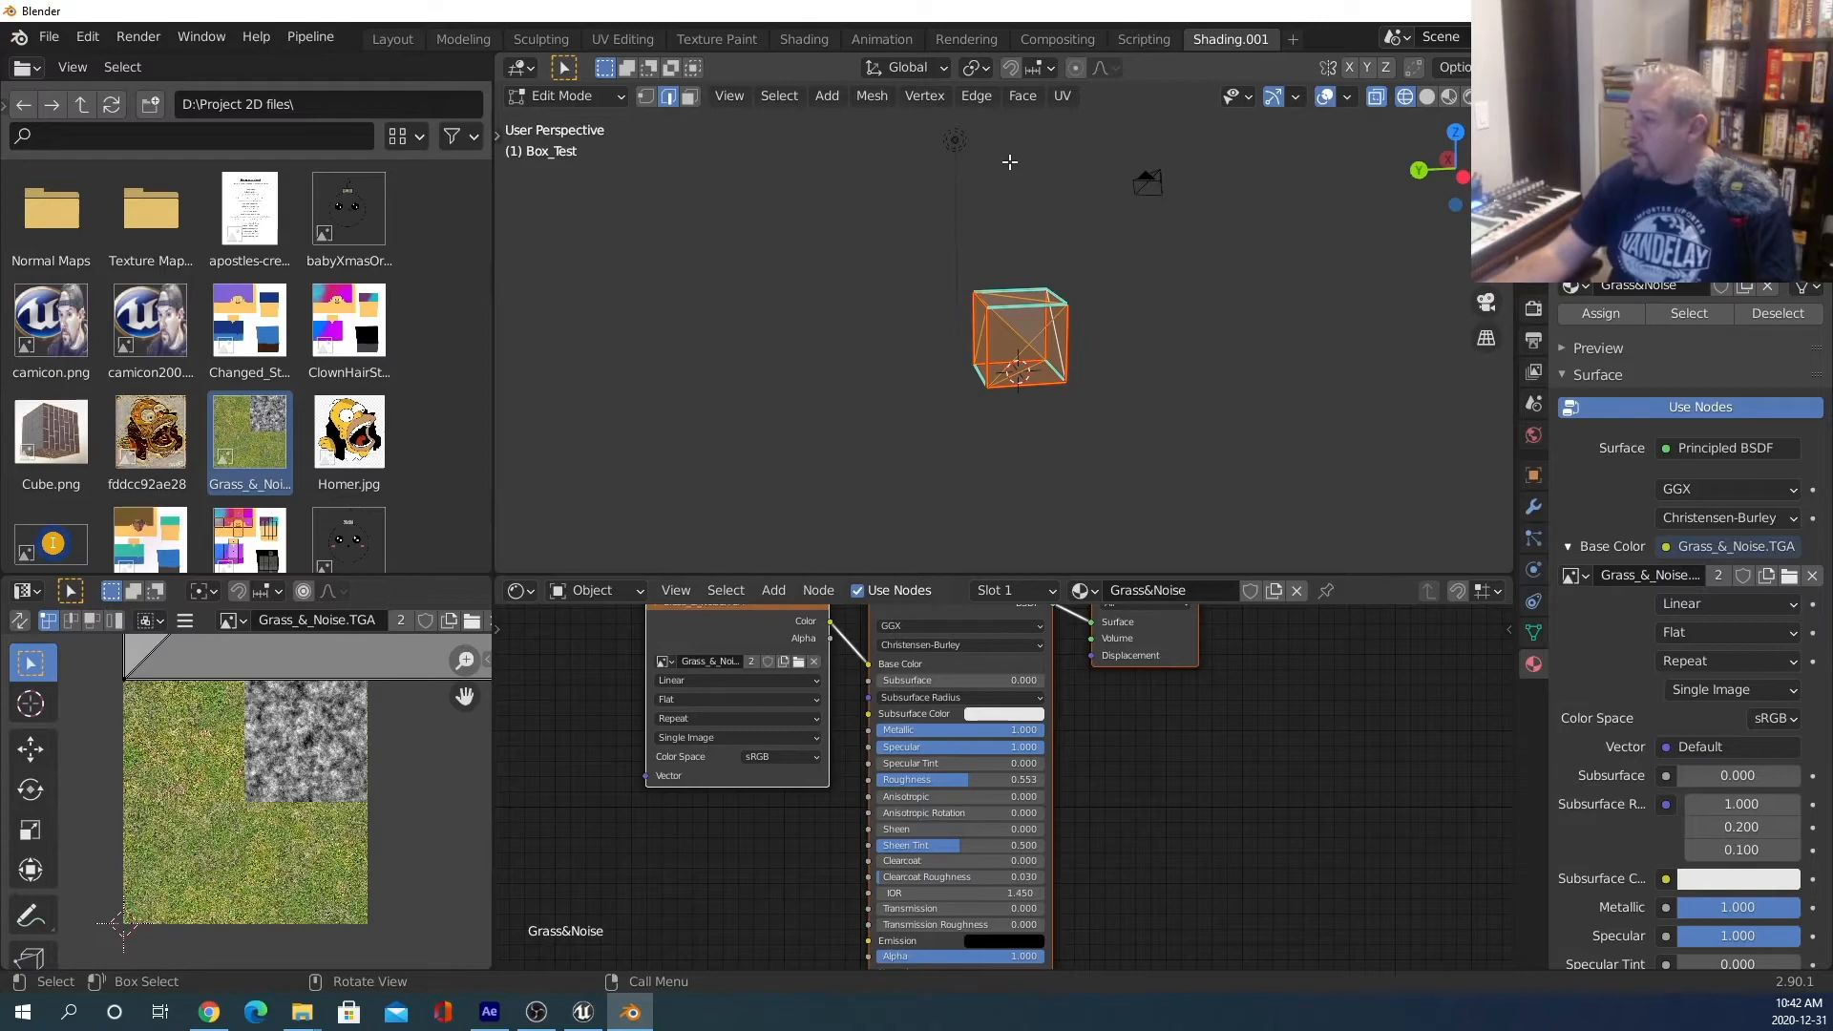
left_click(1068, 99)
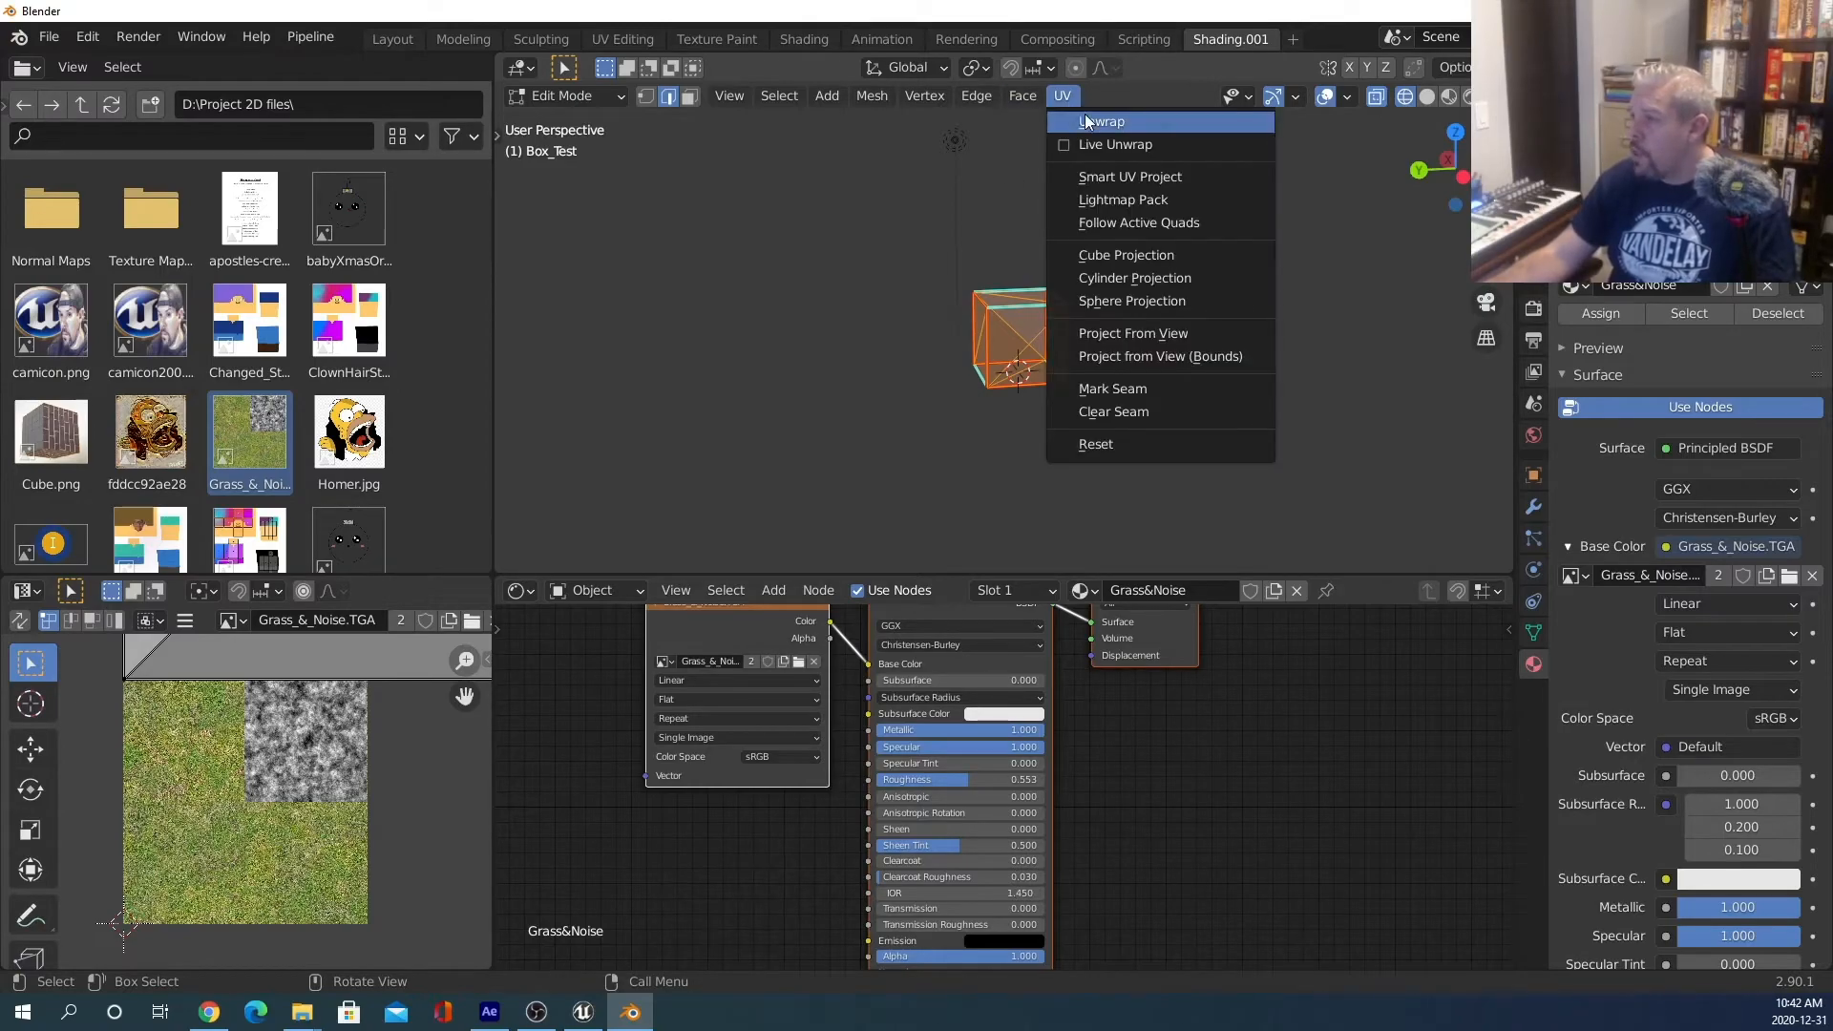
left_click(1094, 123)
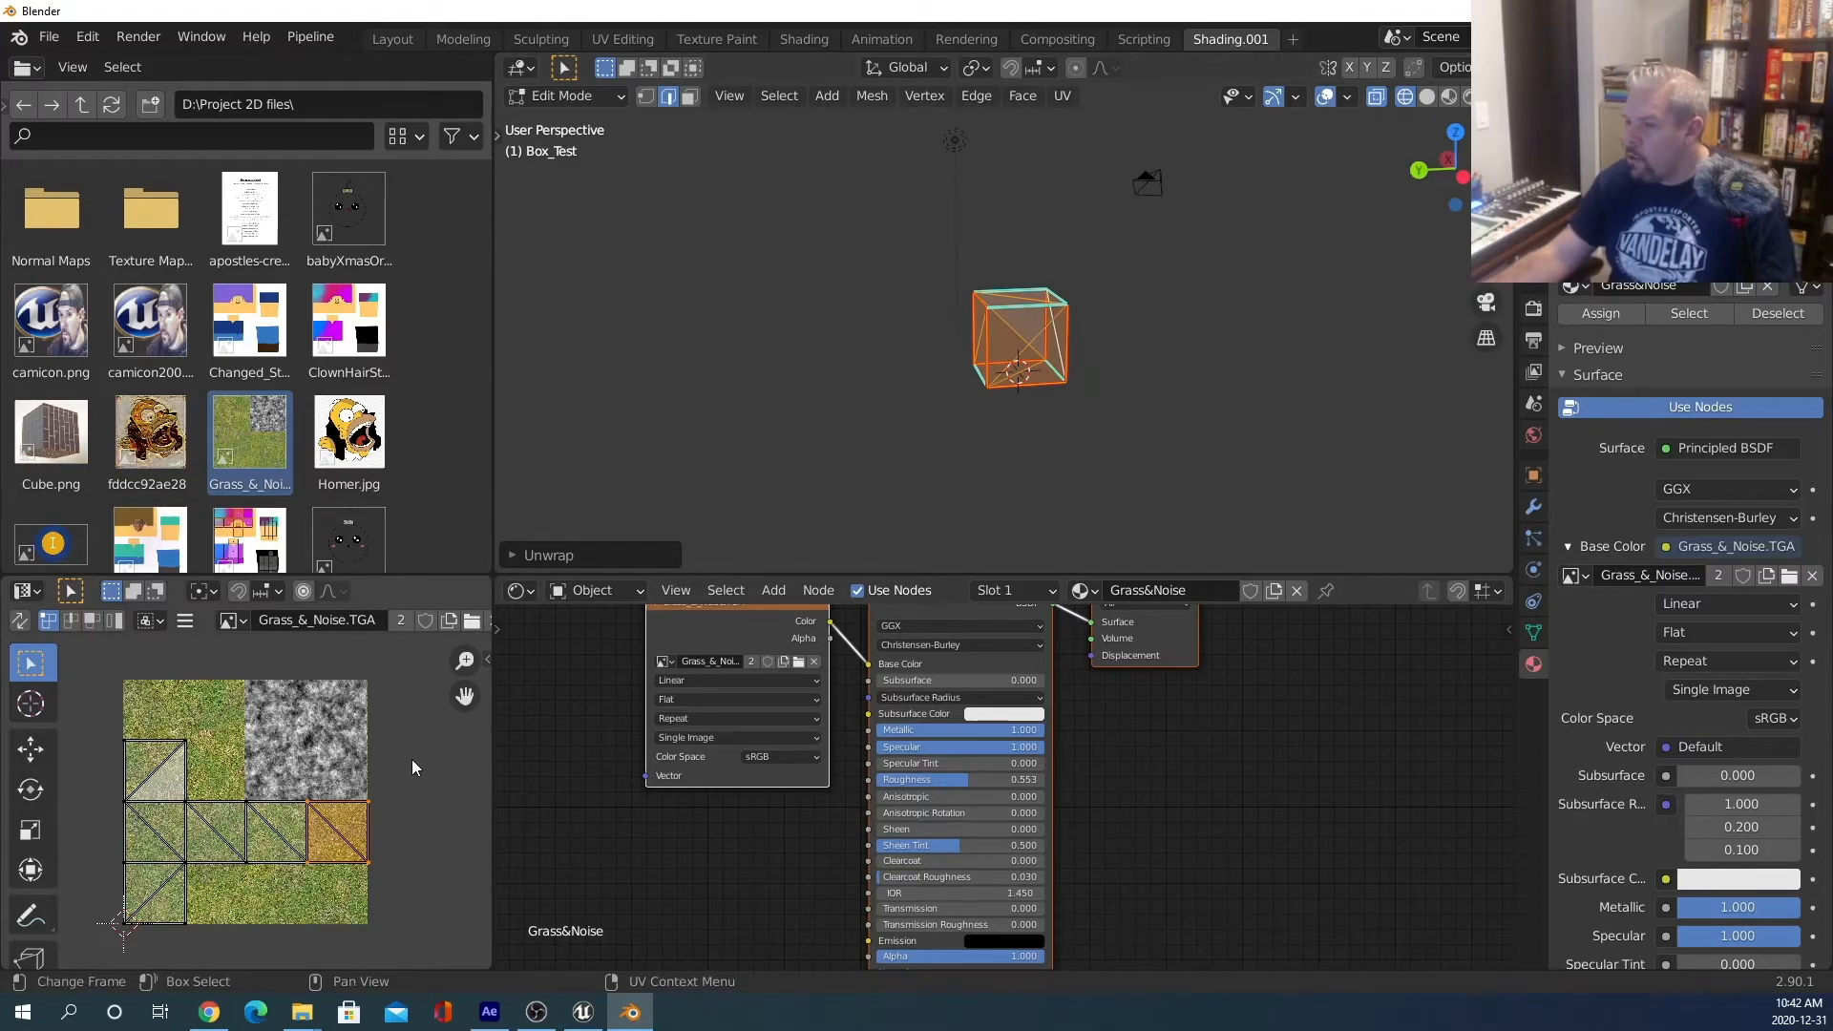
Examine the unwrapped UV layout over the texture and compare it with the box's sides and seams.
scroll(410, 758, "down", 3)
scroll(328, 707, "up", 1)
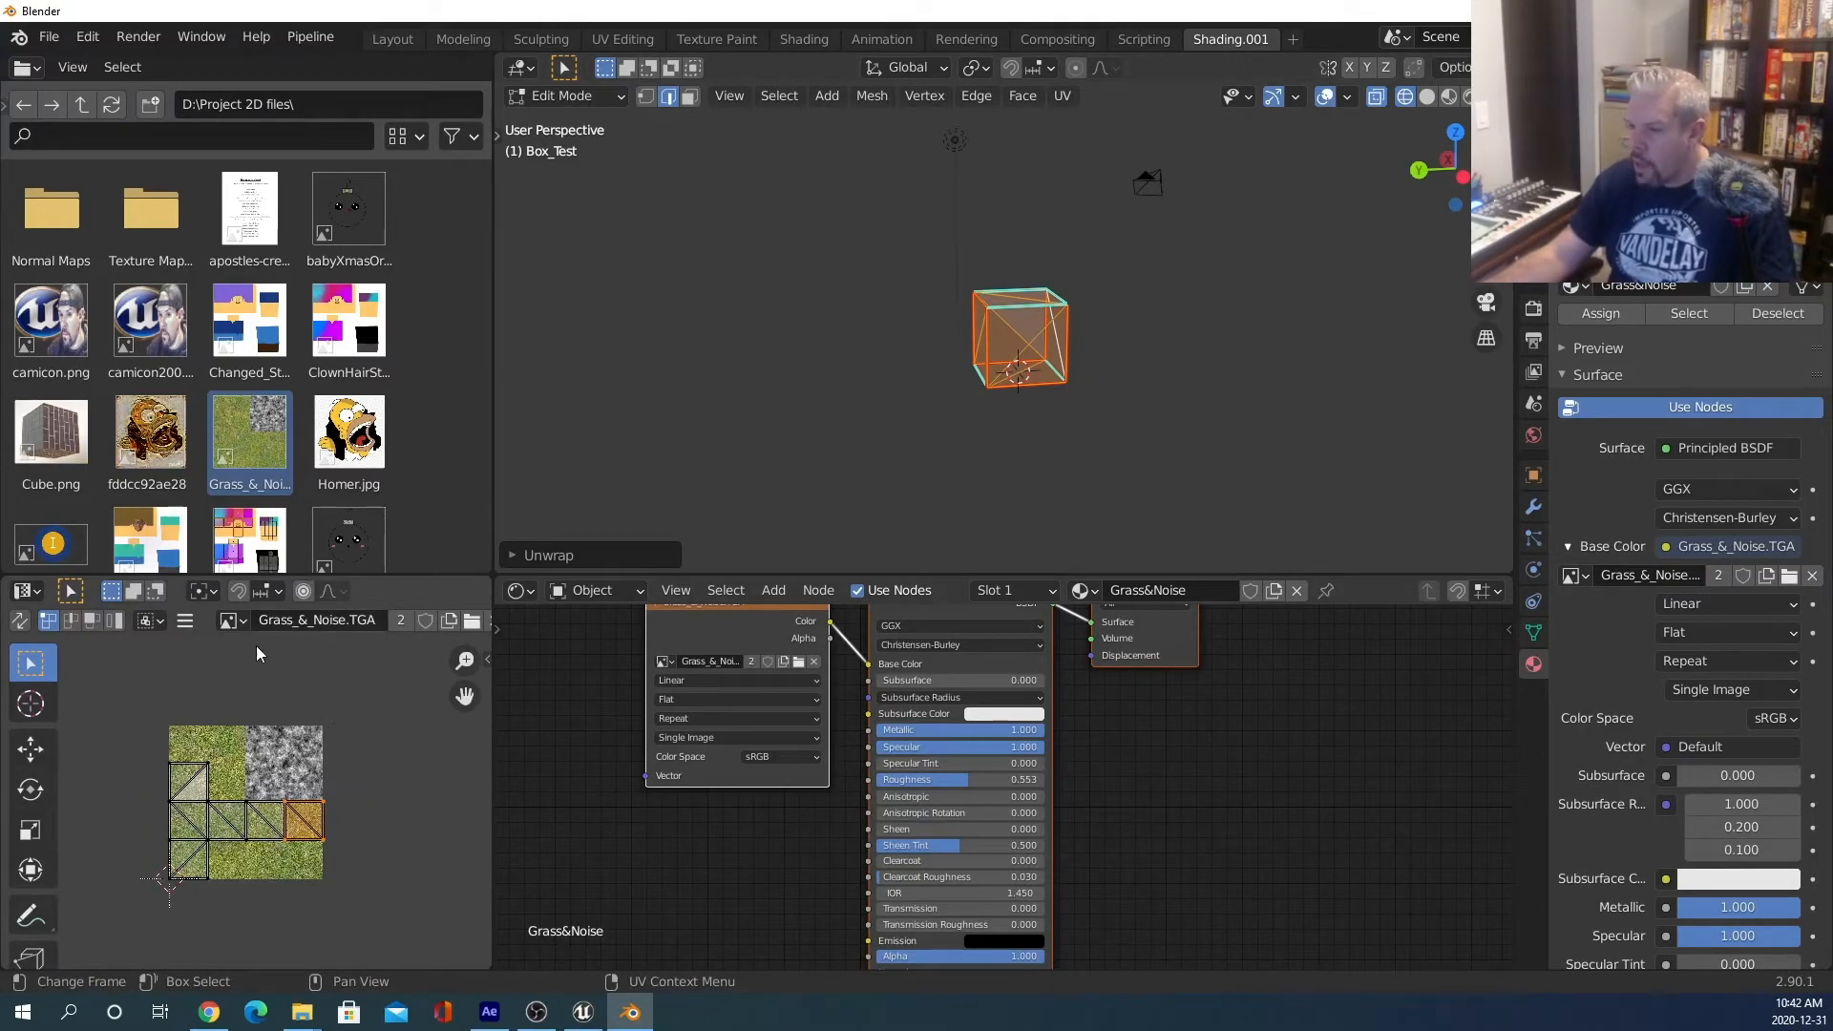
scroll(296, 672, "down", 1)
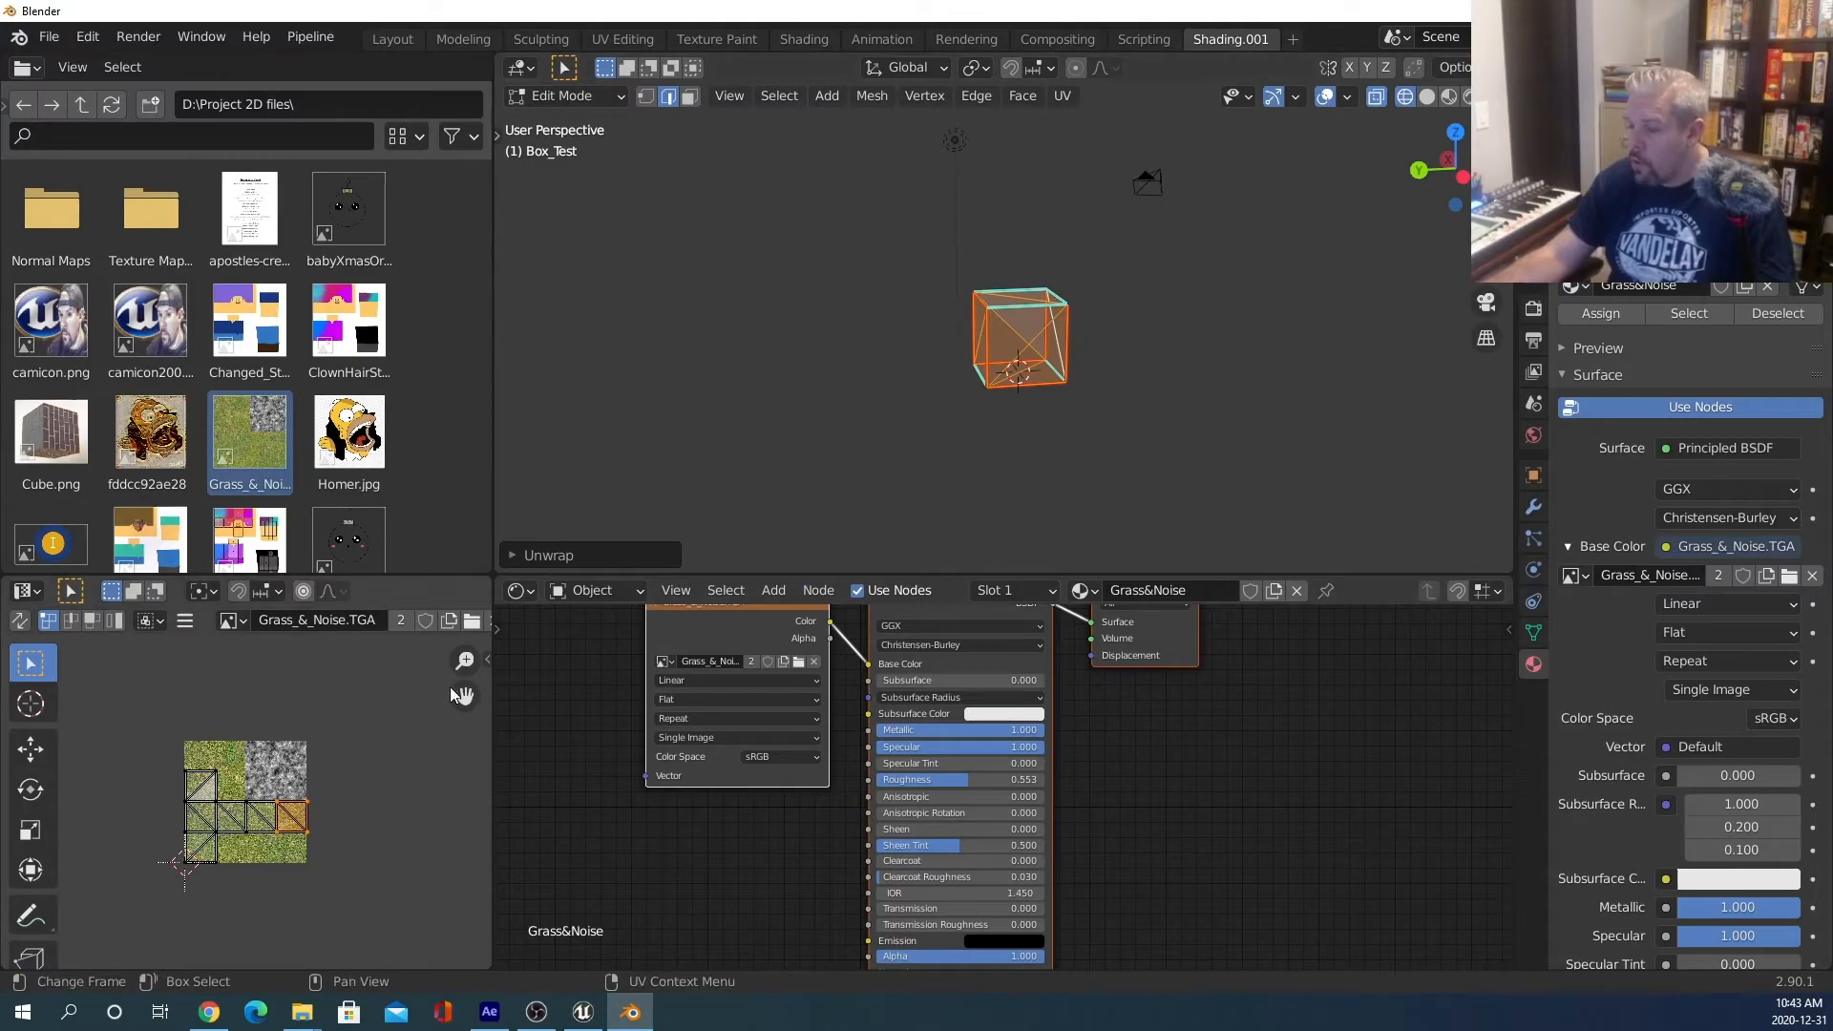
scroll(378, 713, "up", 3)
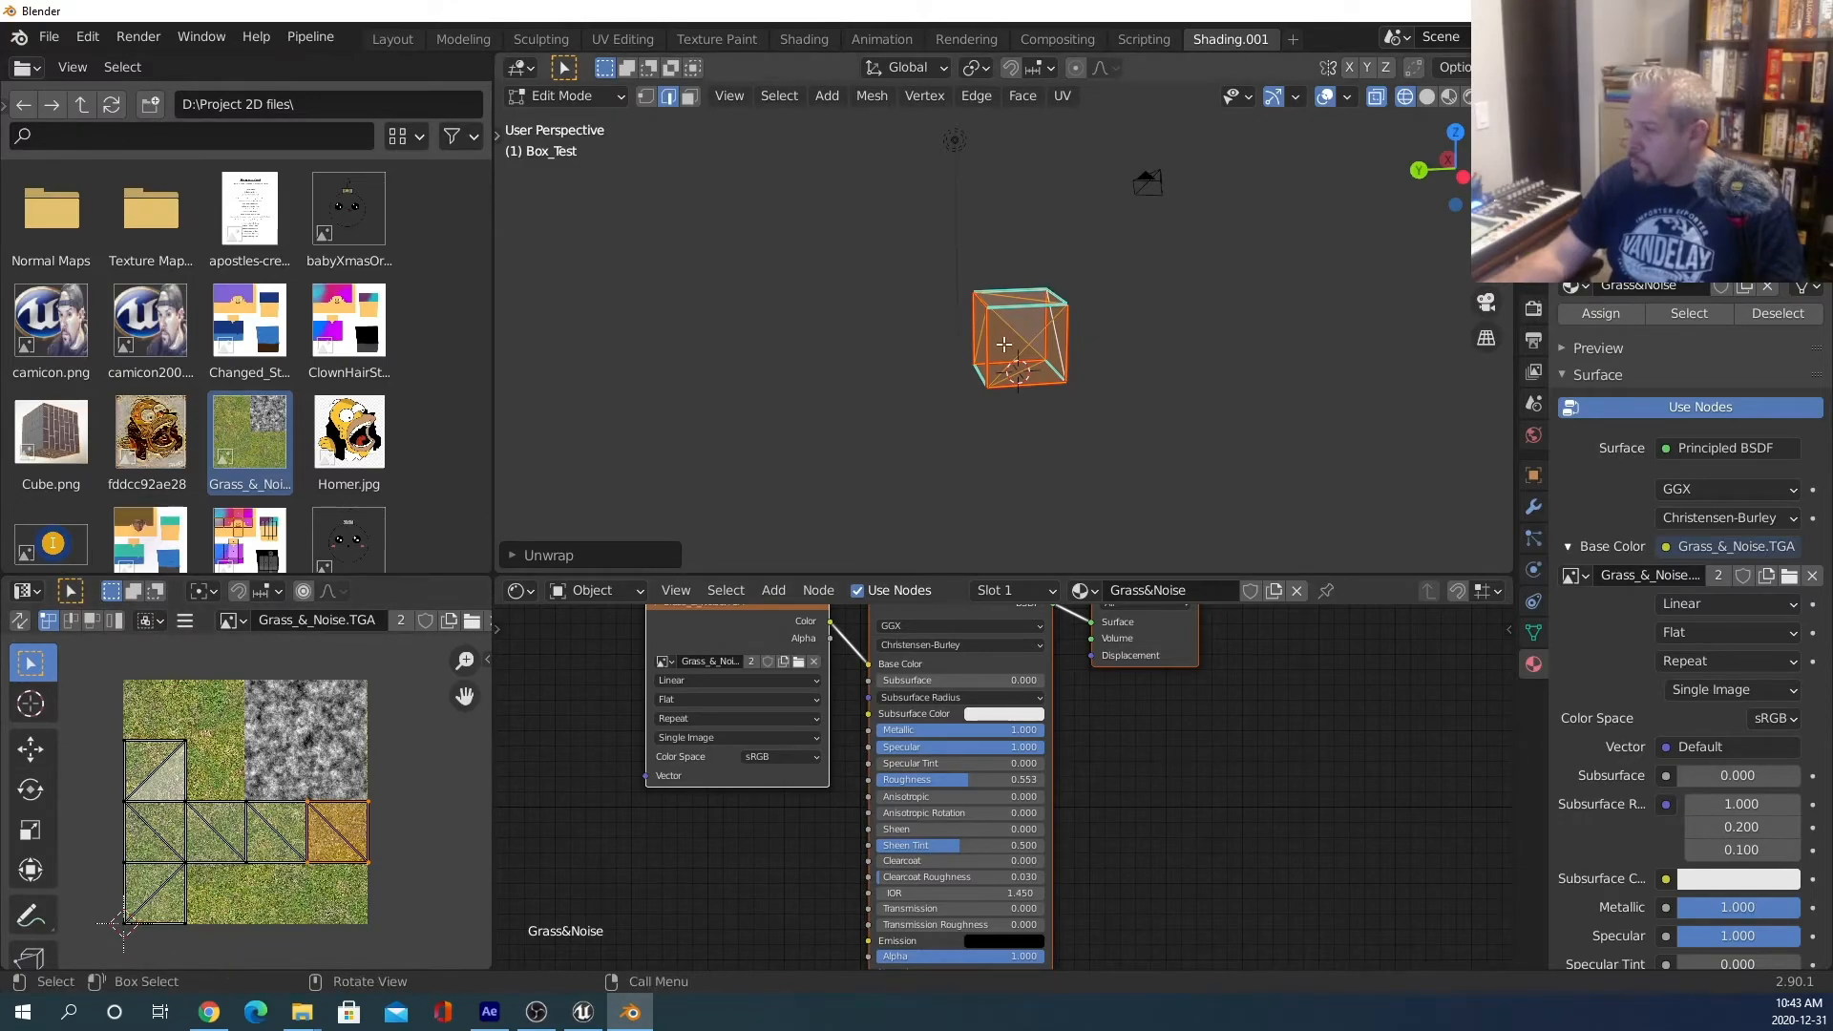
middle_click_drag(982, 441, 1014, 316)
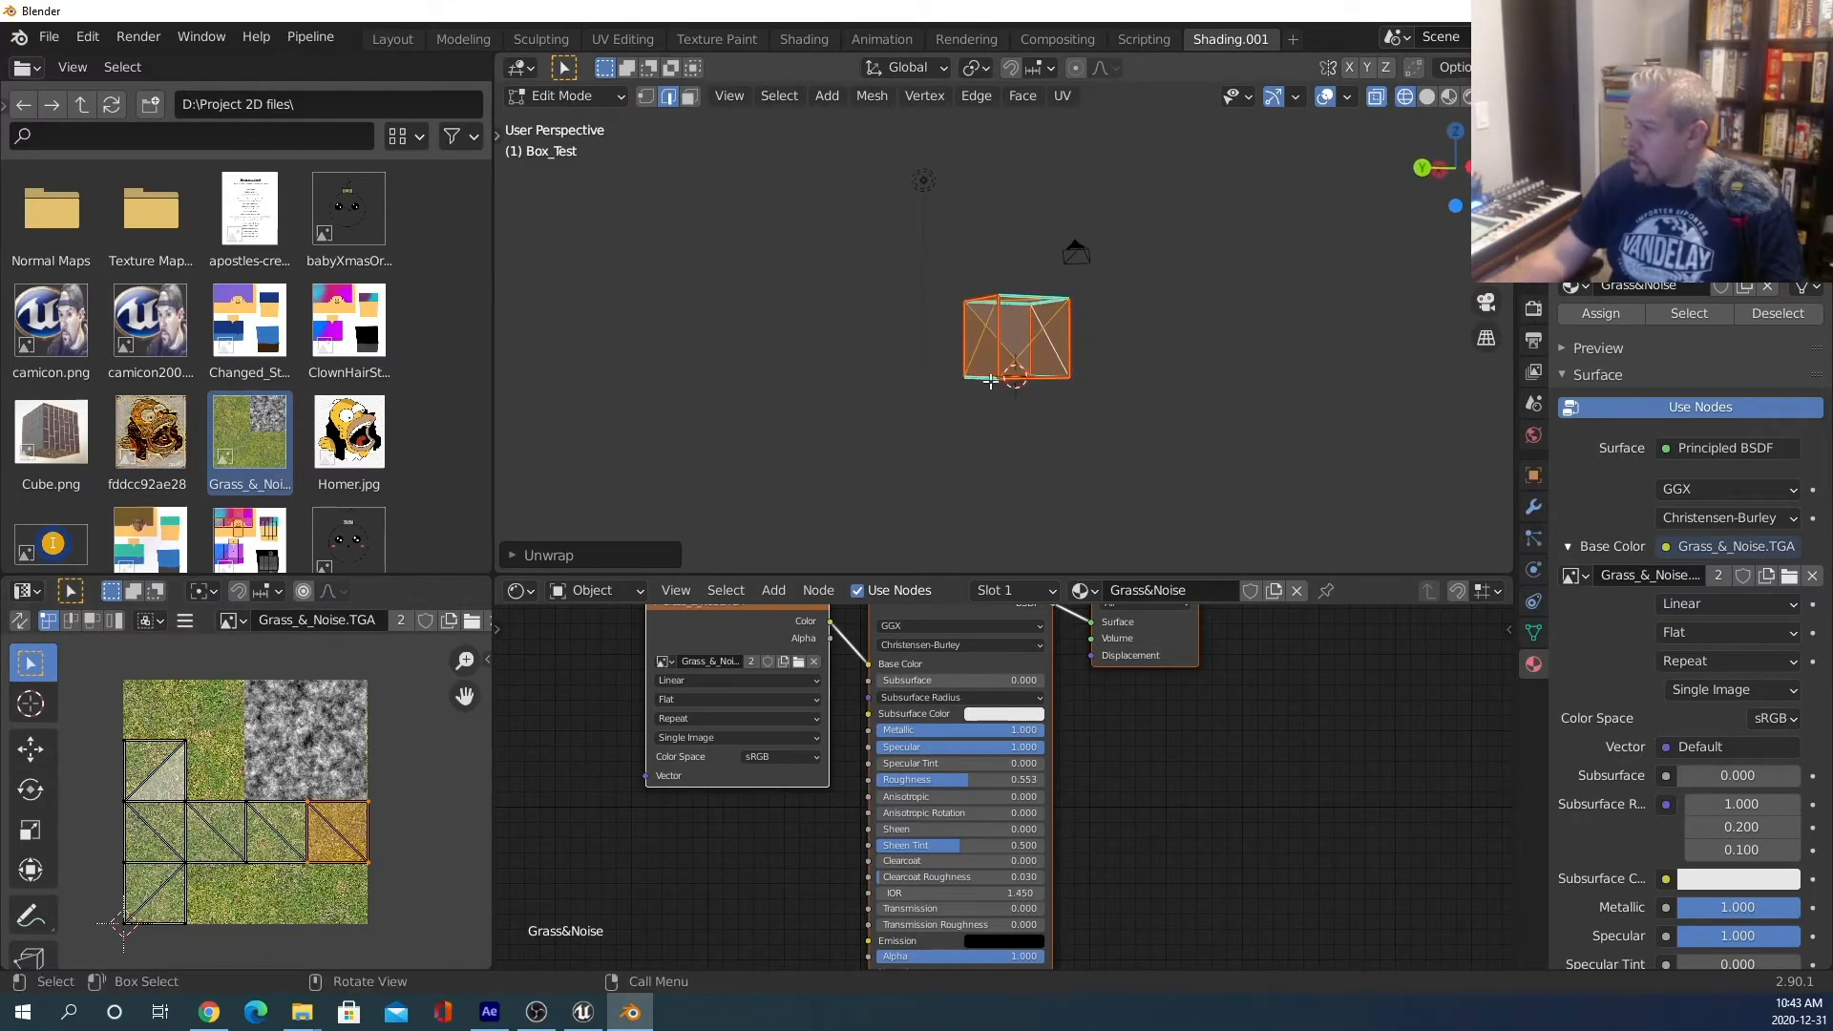
middle_click_drag(945, 397, 1011, 331)
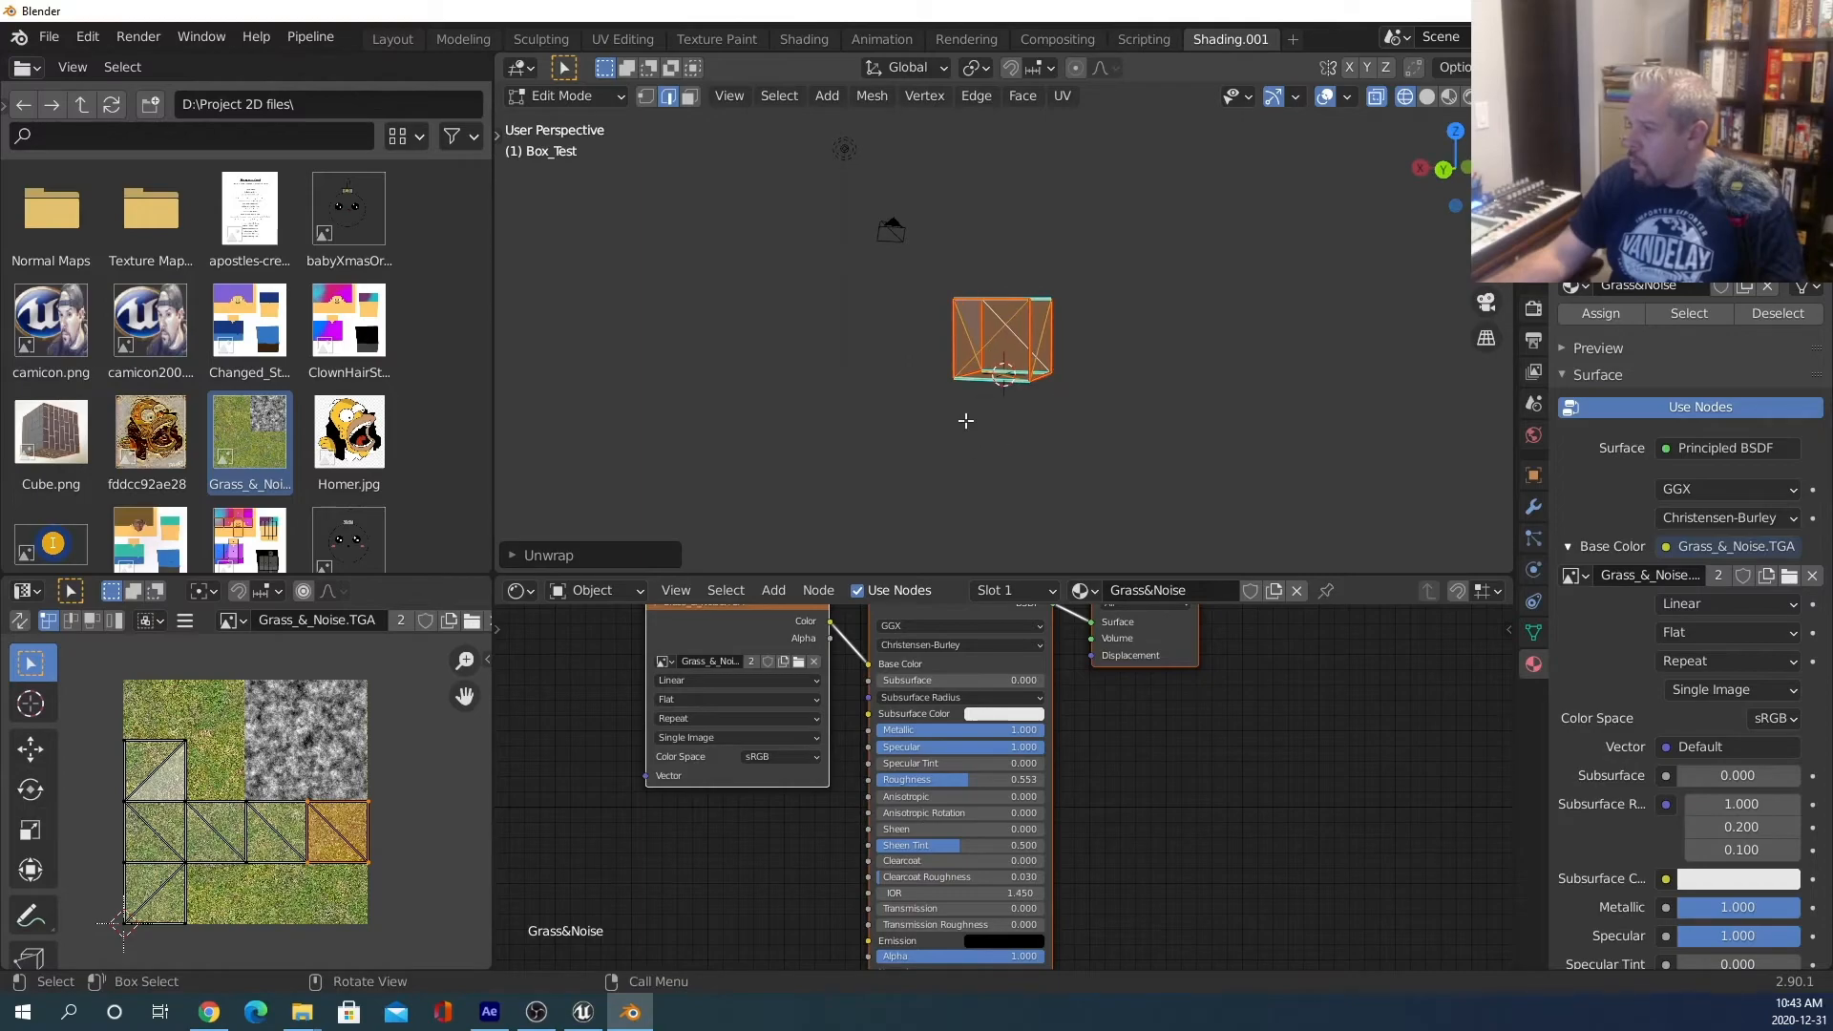
middle_click_drag(964, 423, 1085, 291)
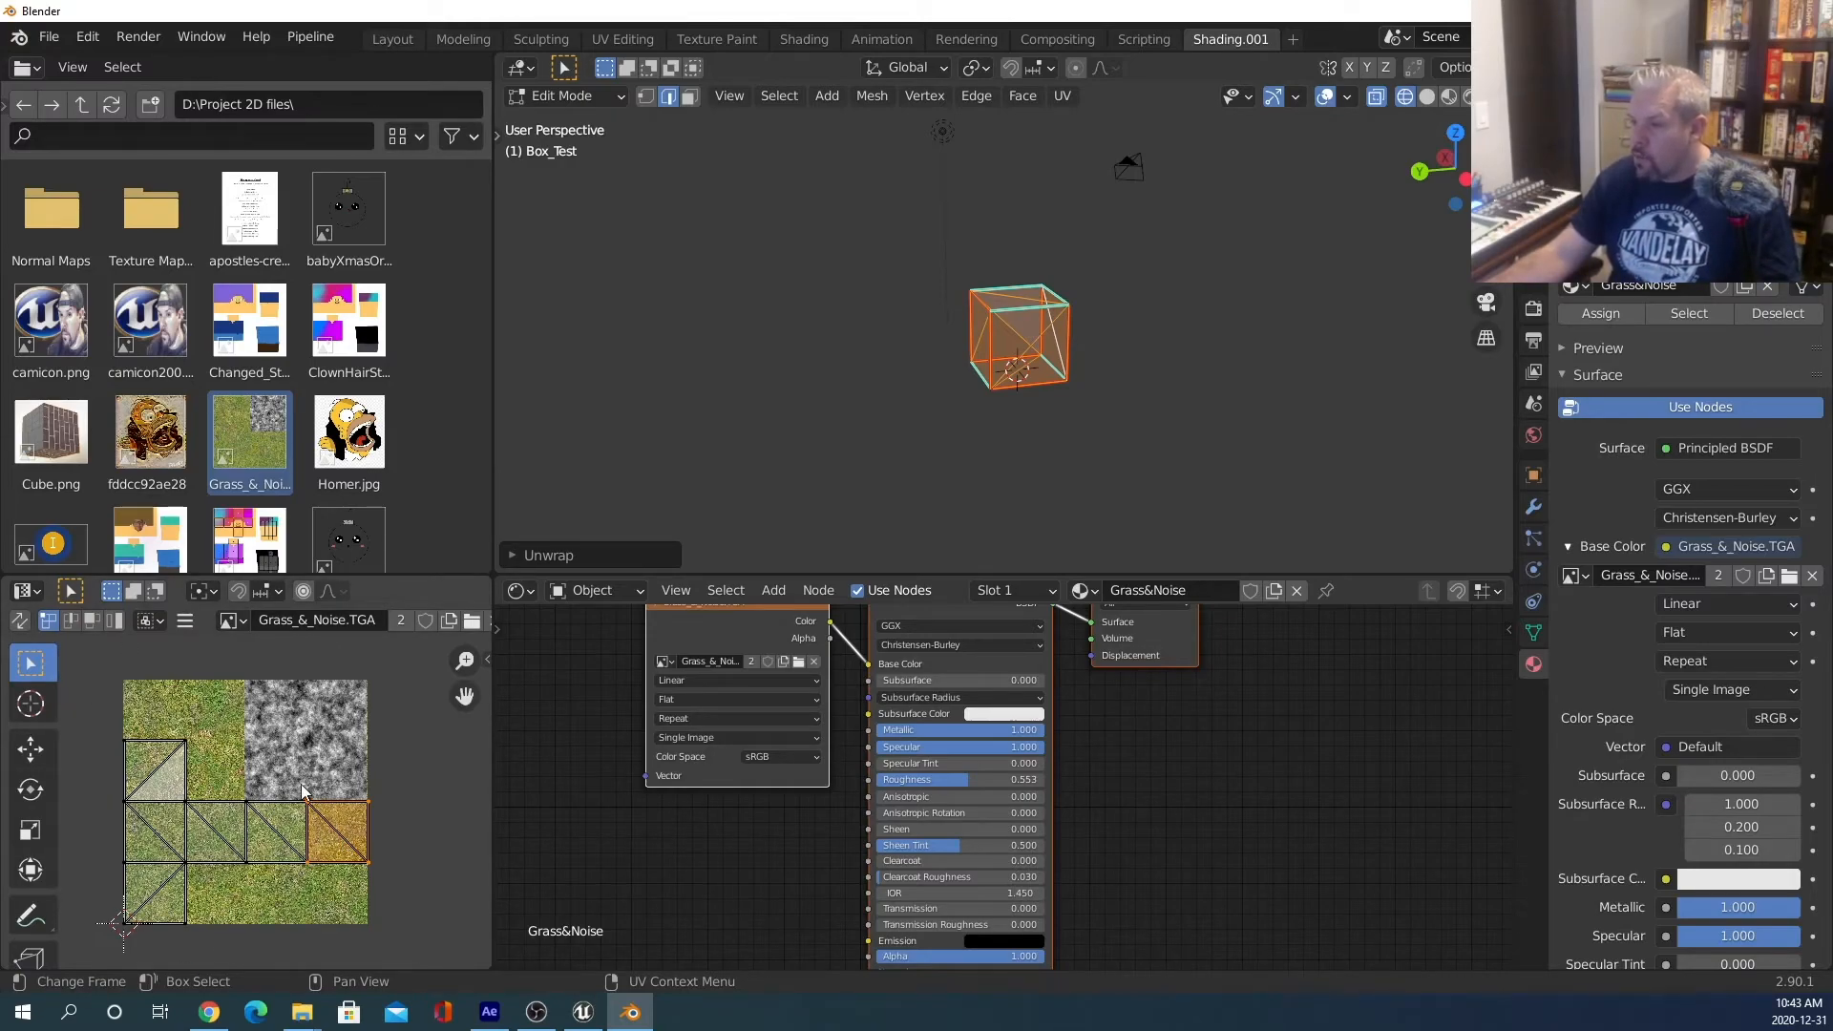
middle_click_drag(945, 363, 955, 359)
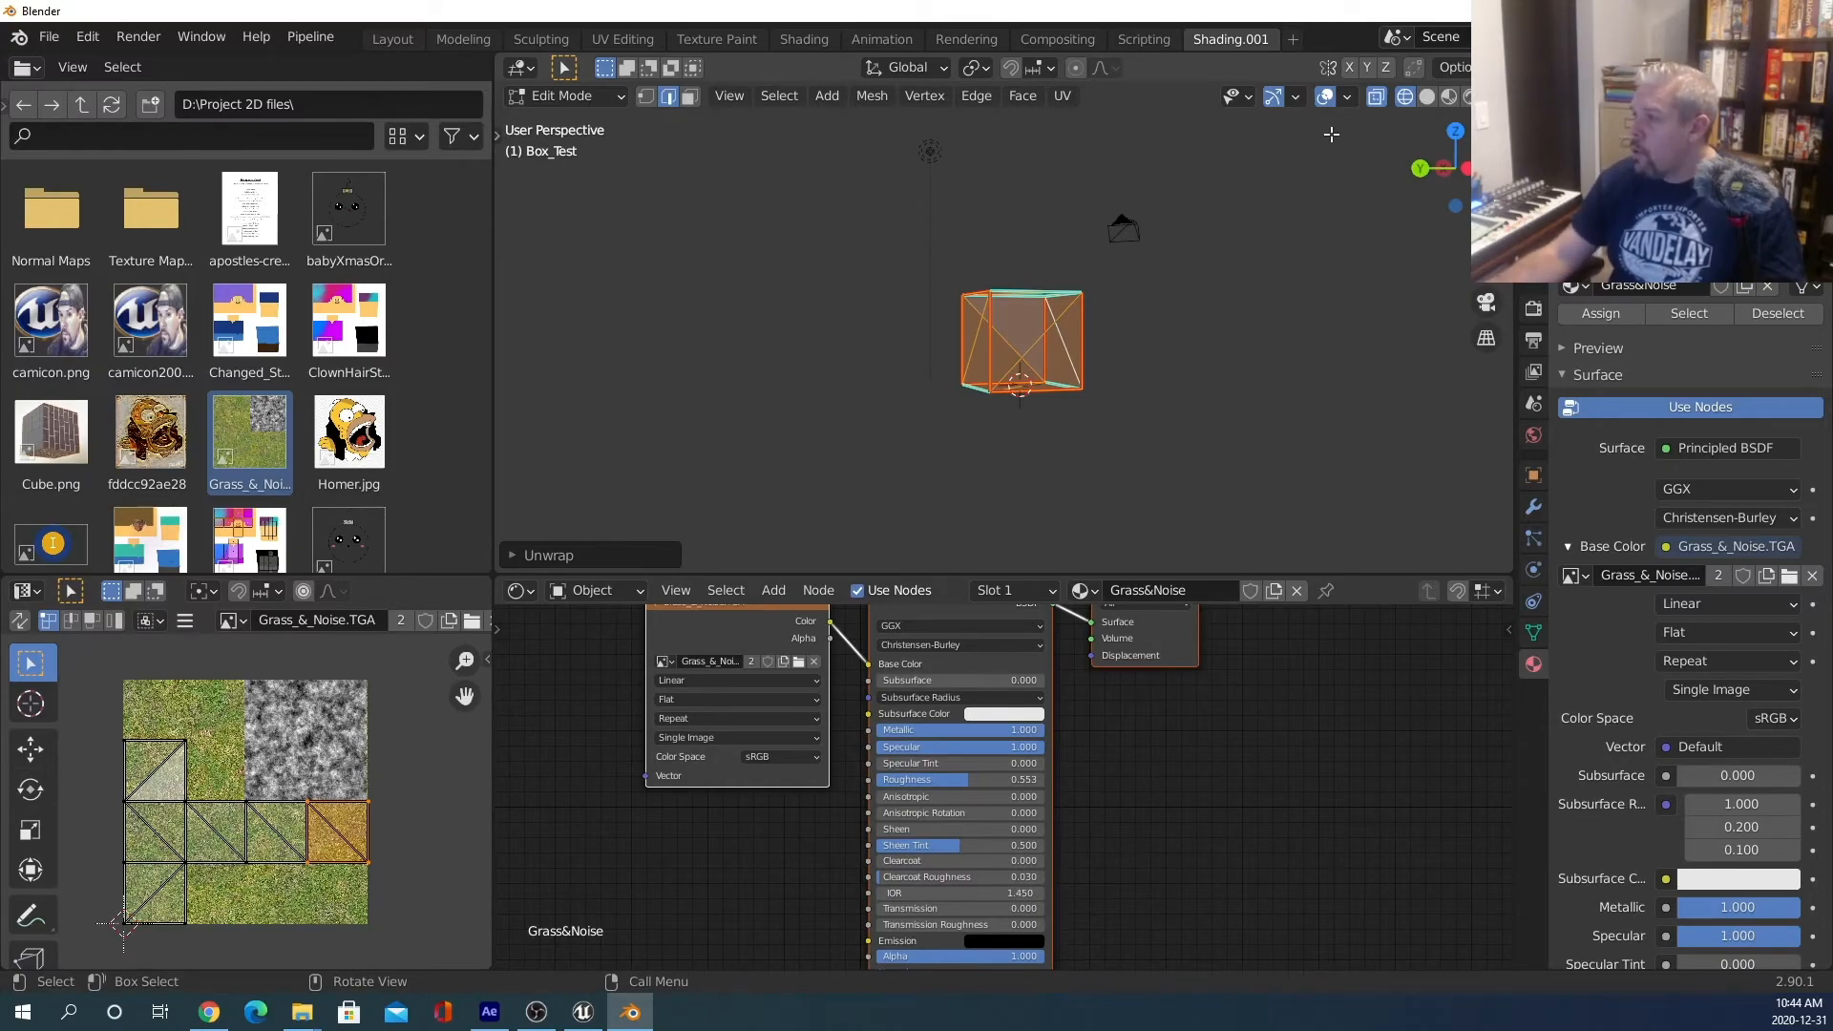
Show the box in material preview shading, clear the selection, and view its textured sides.
left_click(1449, 96)
left_click(1160, 393)
middle_click_drag(828, 459, 949, 464)
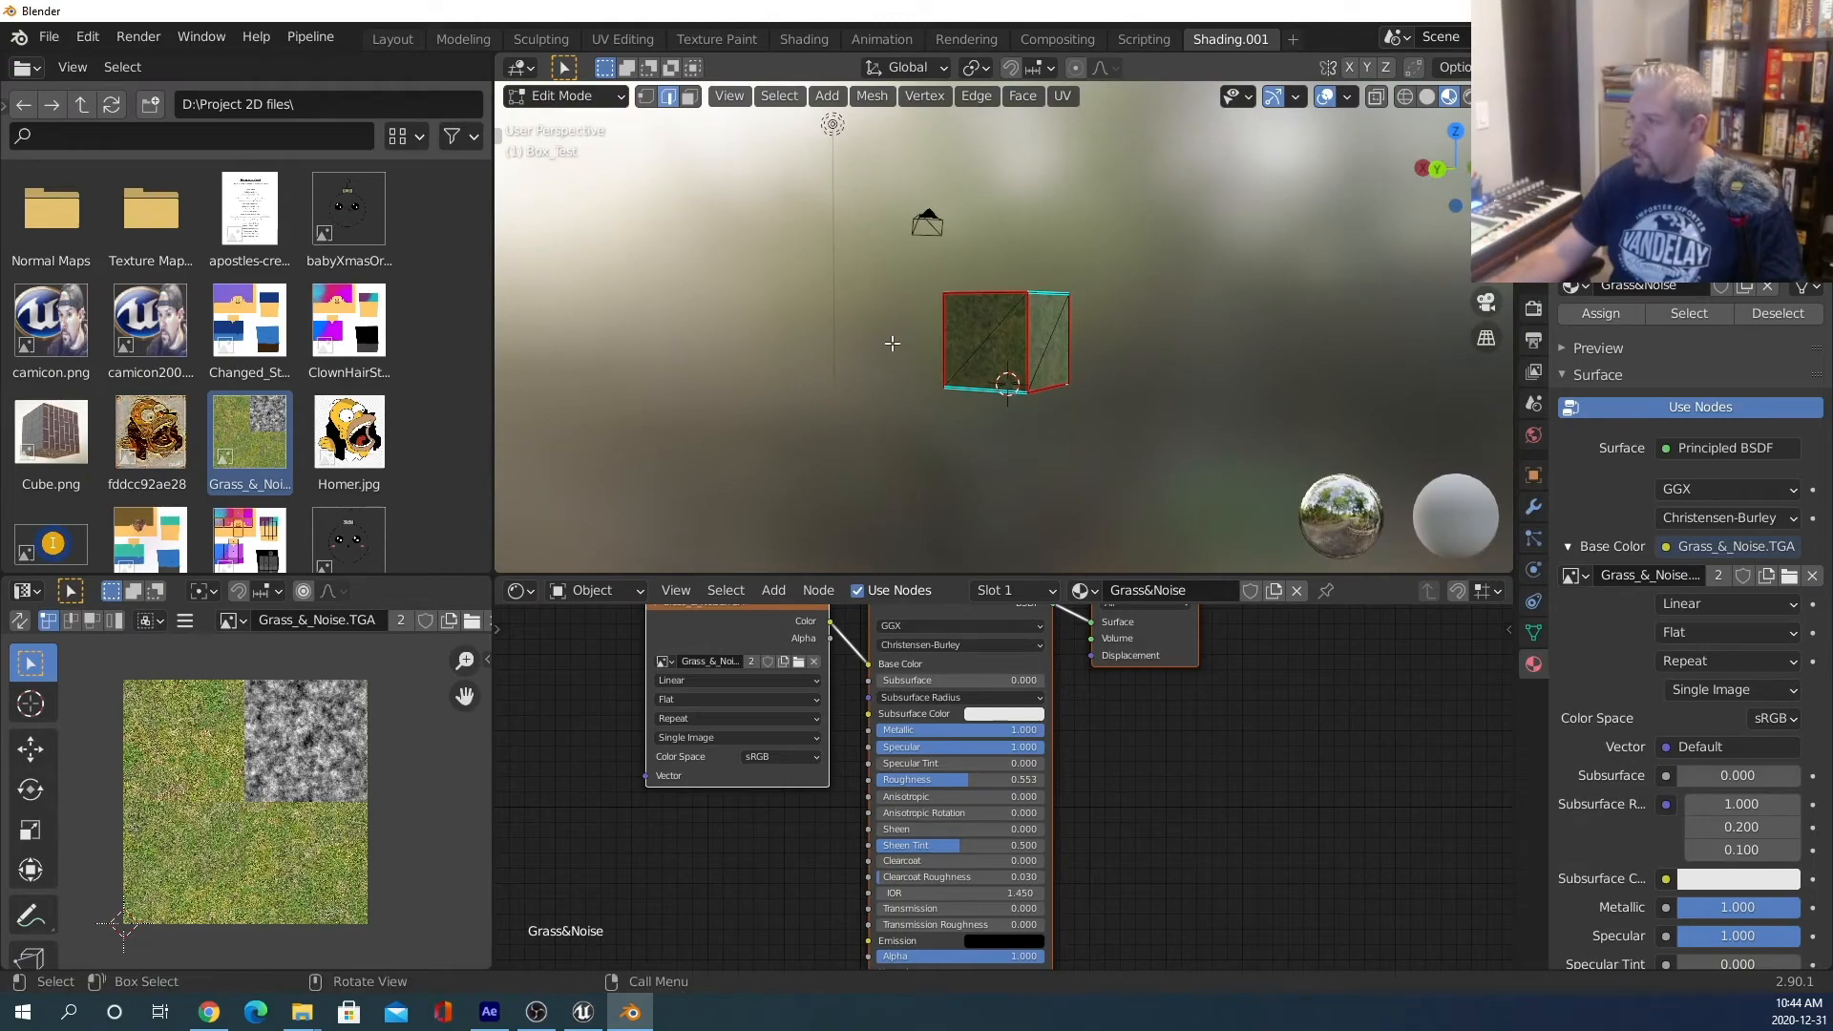
Select both triangles of one box side and move their UVs onto the upper-right corner of the noise area.
left_click(689, 97)
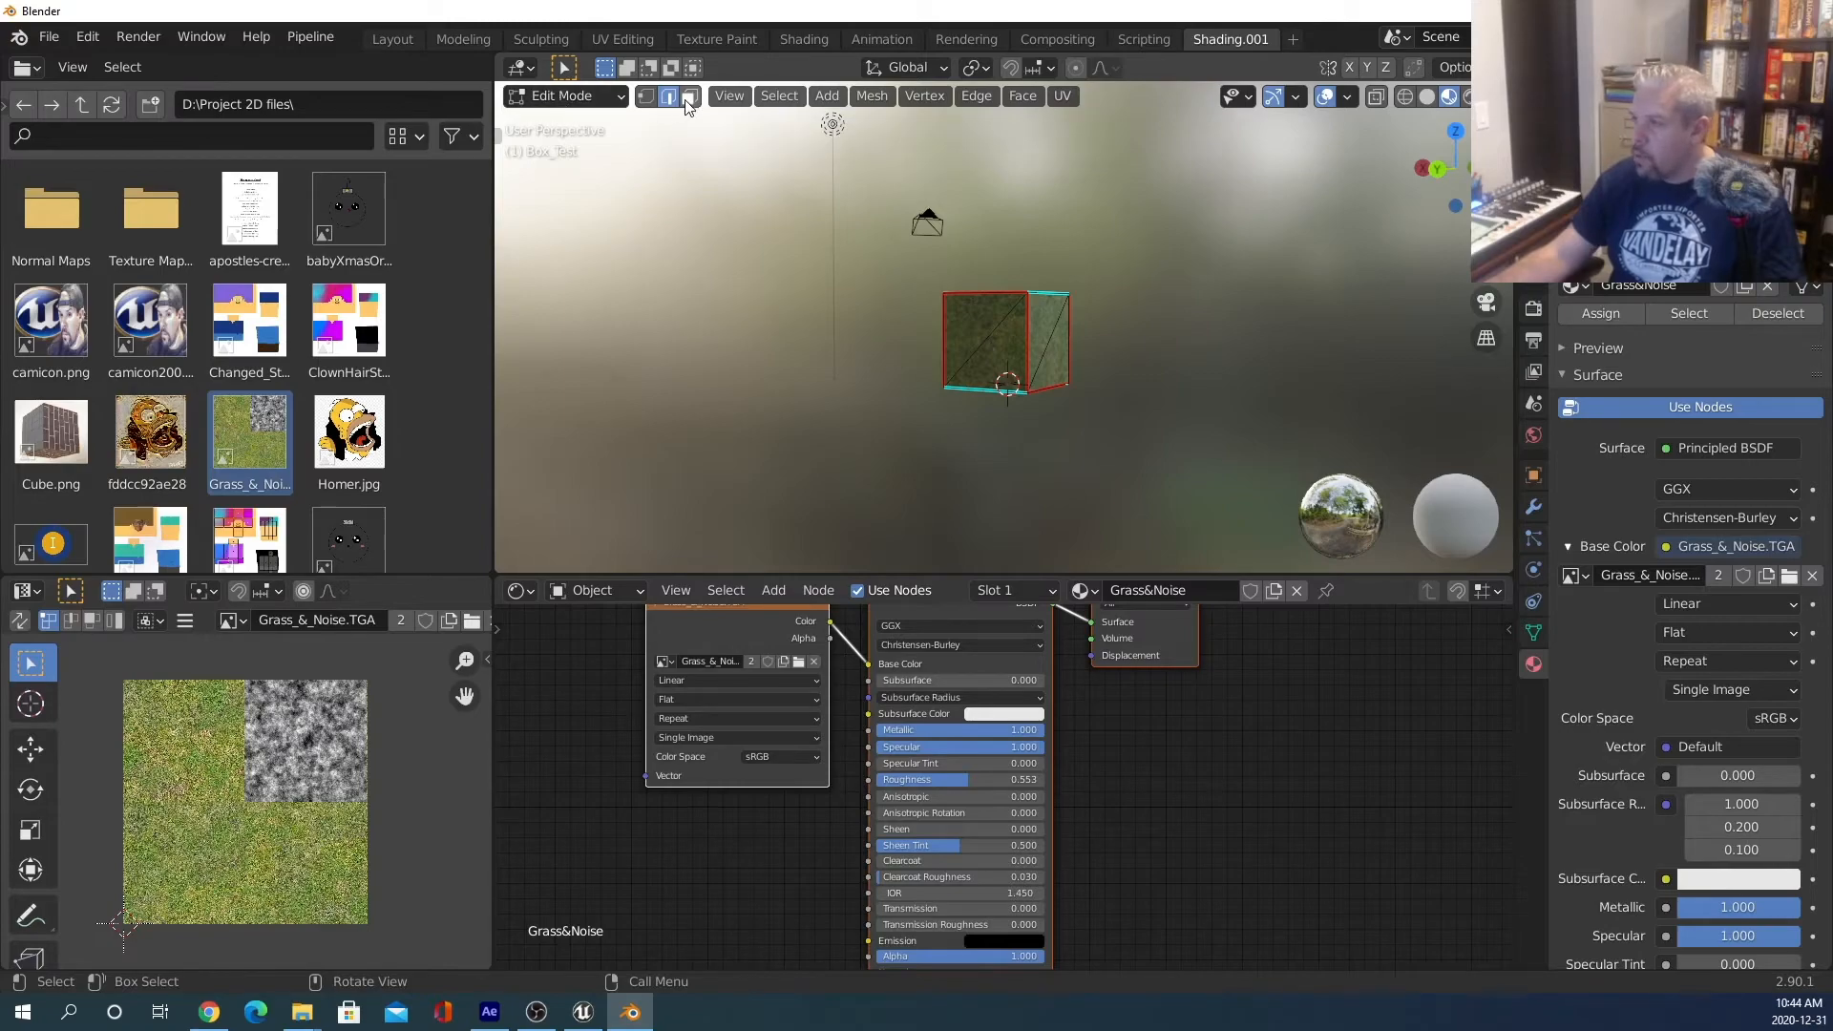
left_click(966, 315)
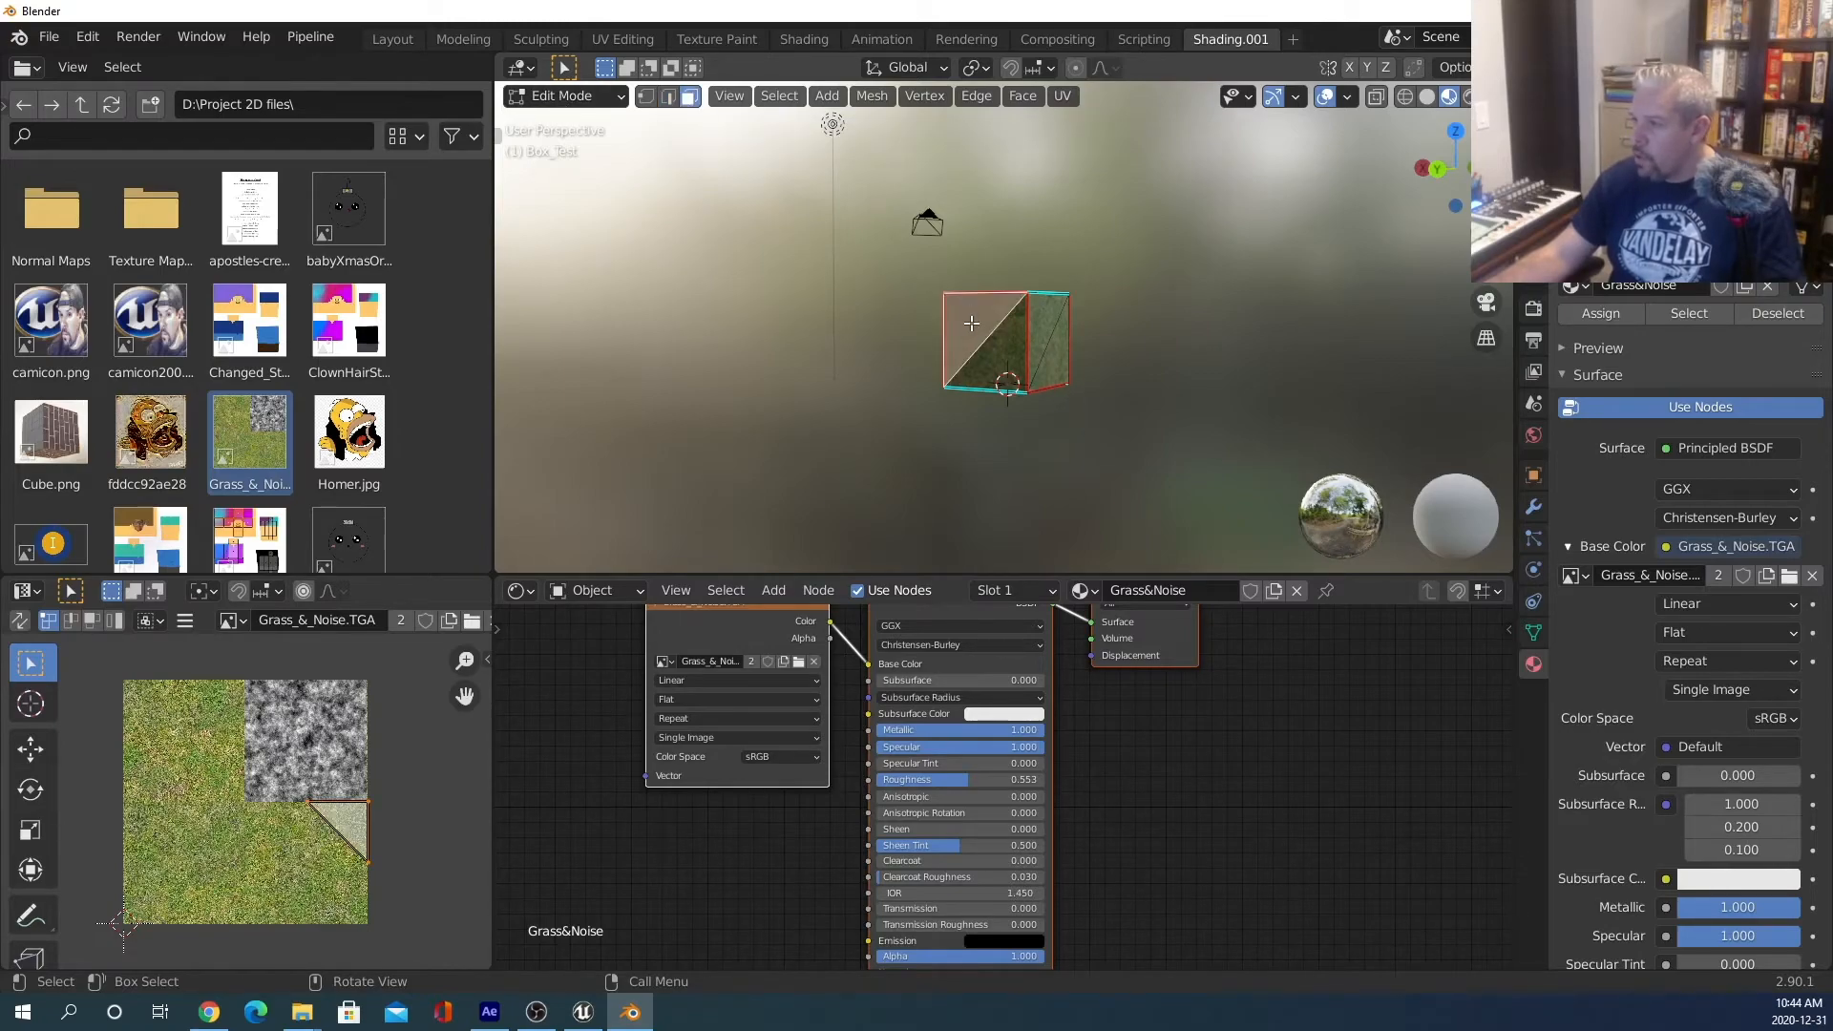
left_click(1008, 364, "shift")
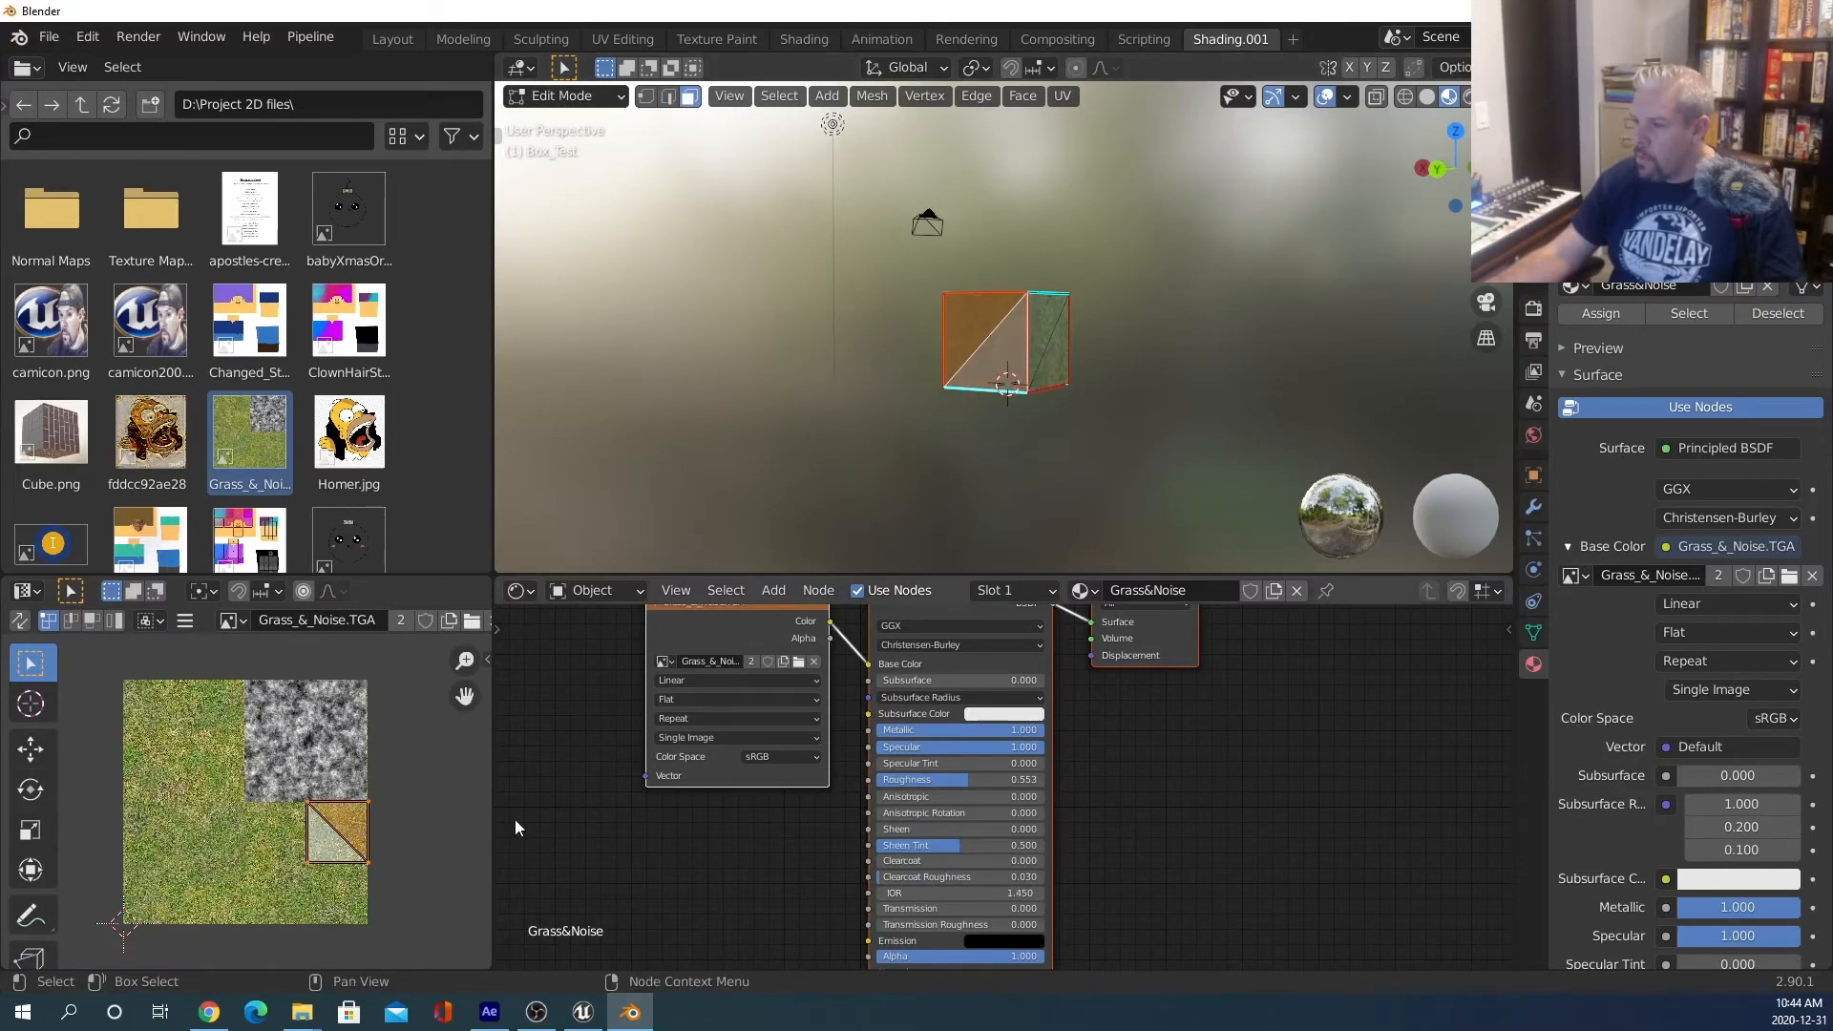
middle_click_drag(1077, 424, 978, 426)
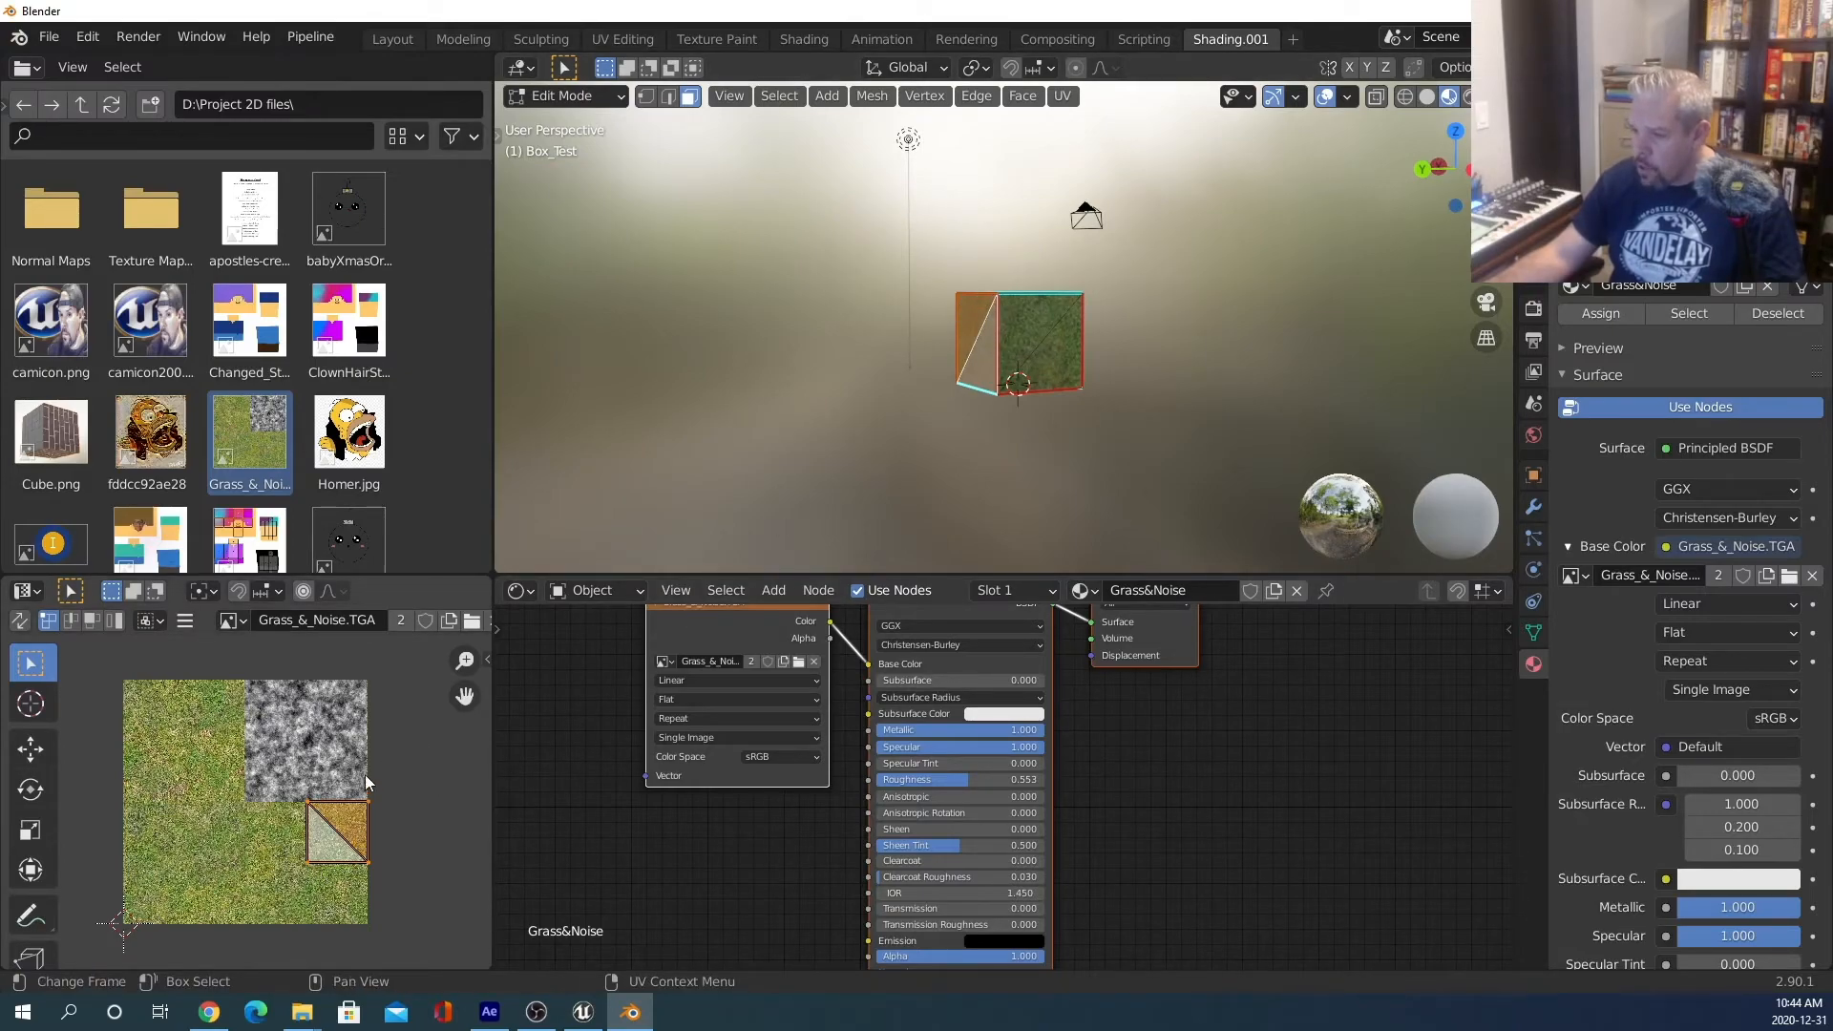
left_click_drag(404, 764, 290, 880)
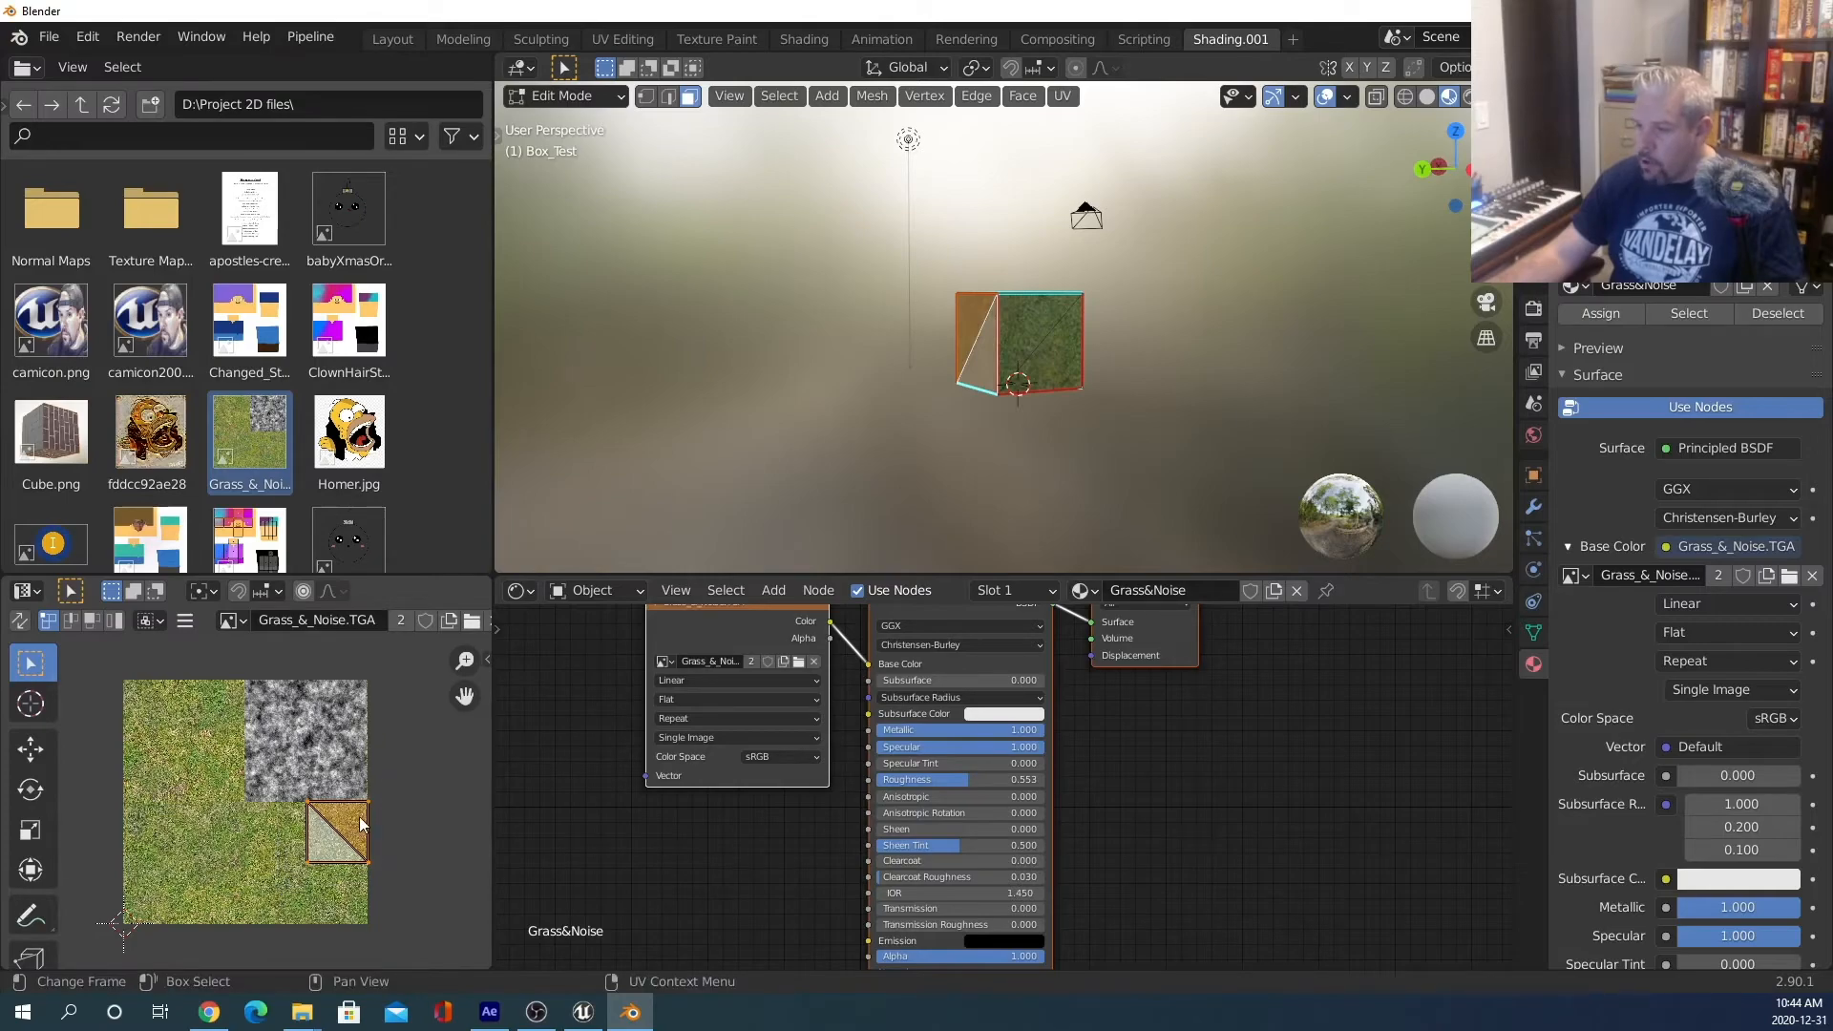
key("g")
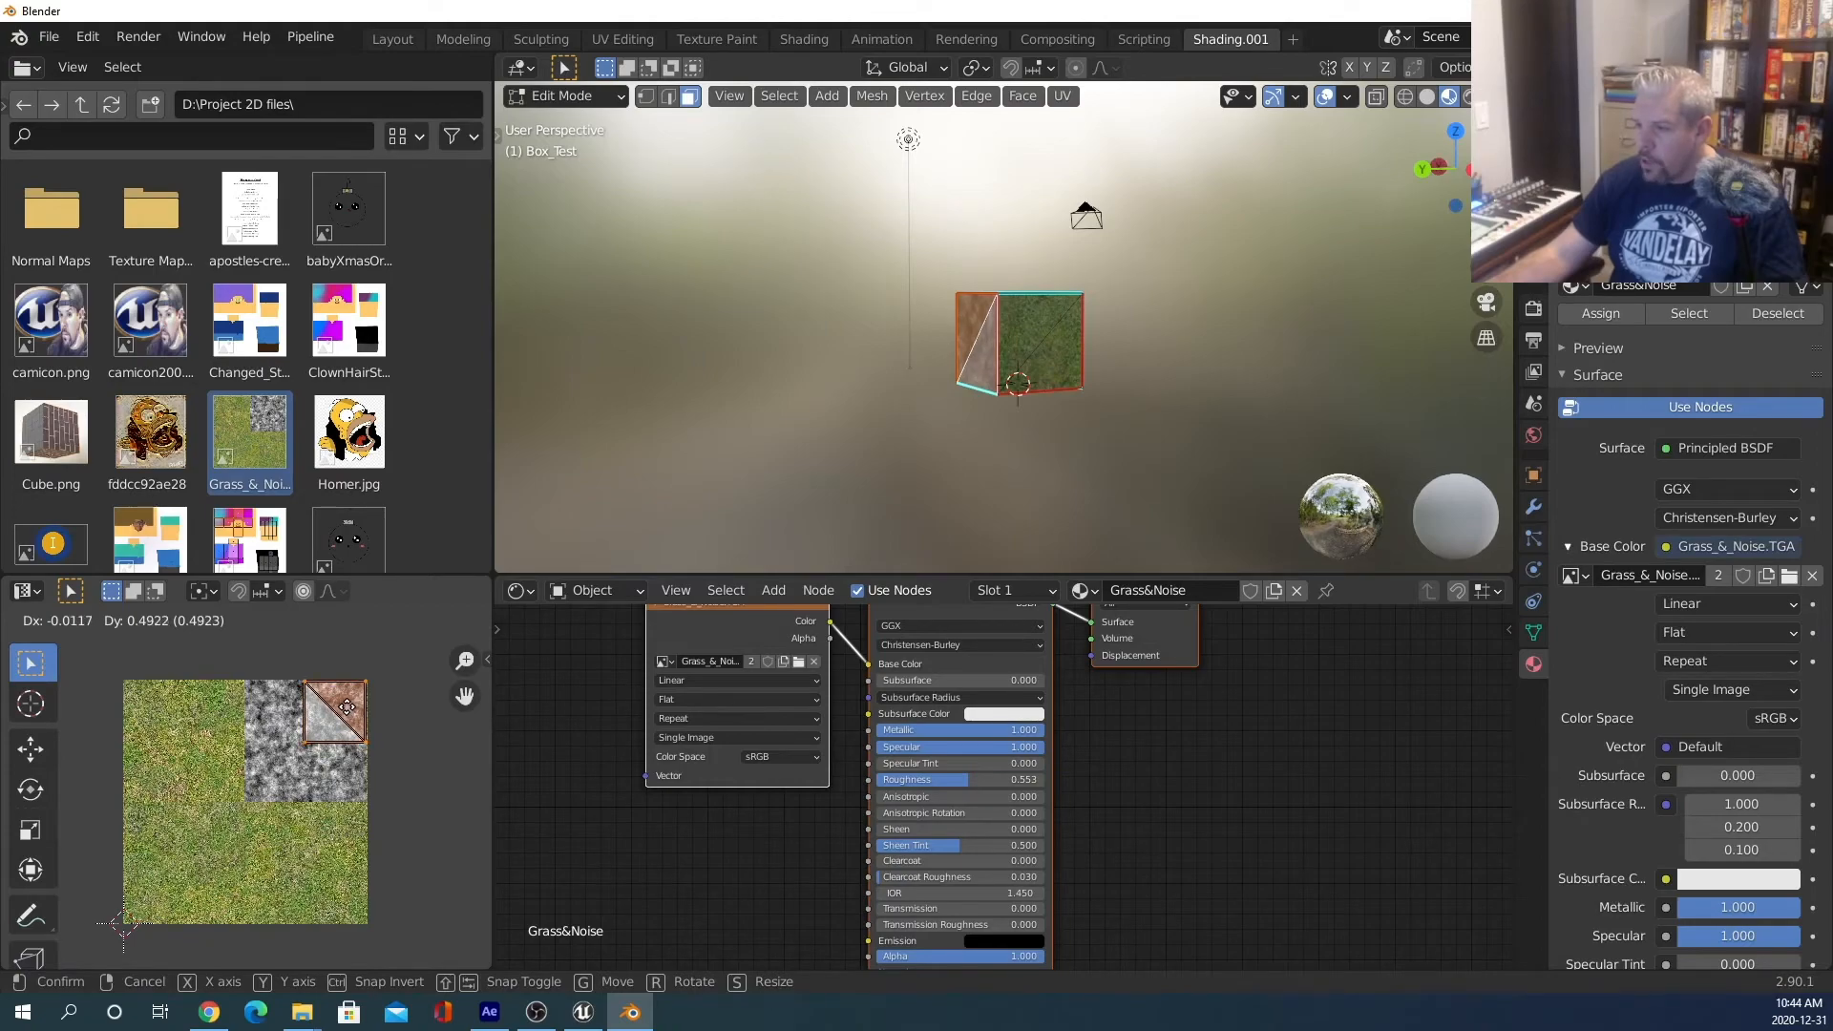
left_click(349, 714)
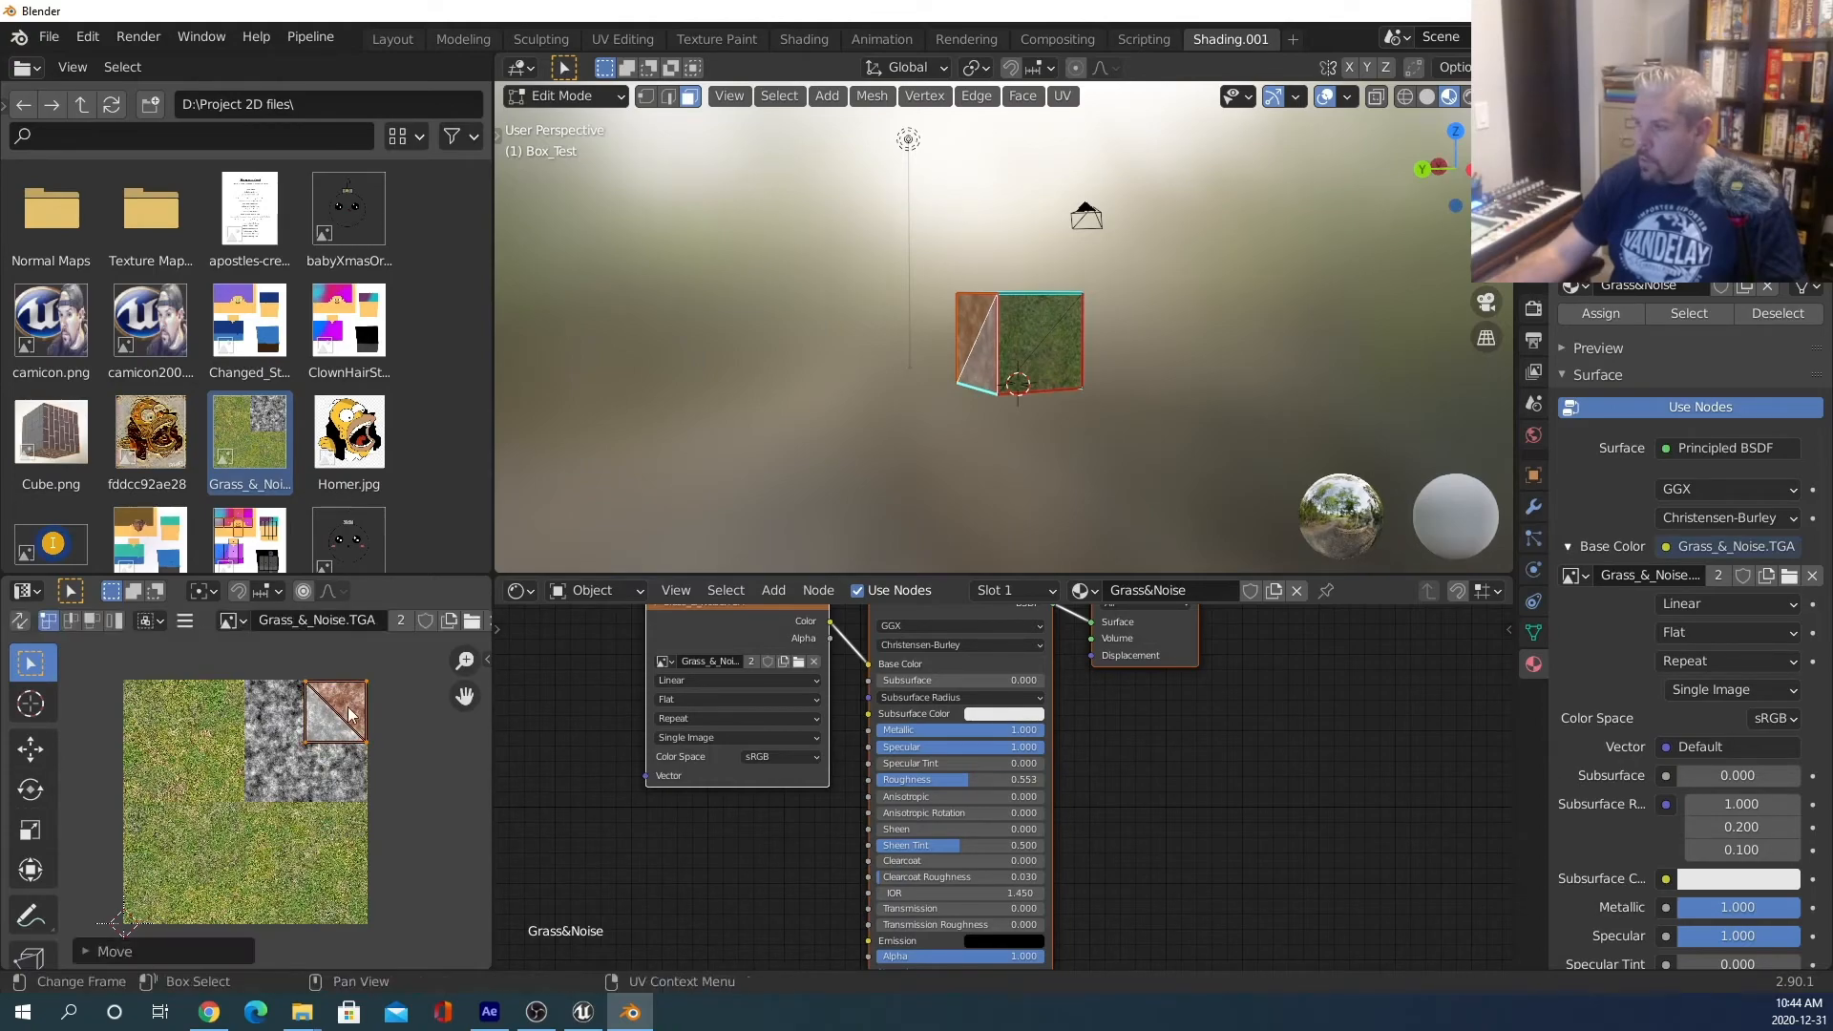
Select both triangles of another grass-textured box side and move their UVs onto the lower-left corner of the noise area.
left_click(1013, 417)
middle_click_drag(1013, 417, 703, 431)
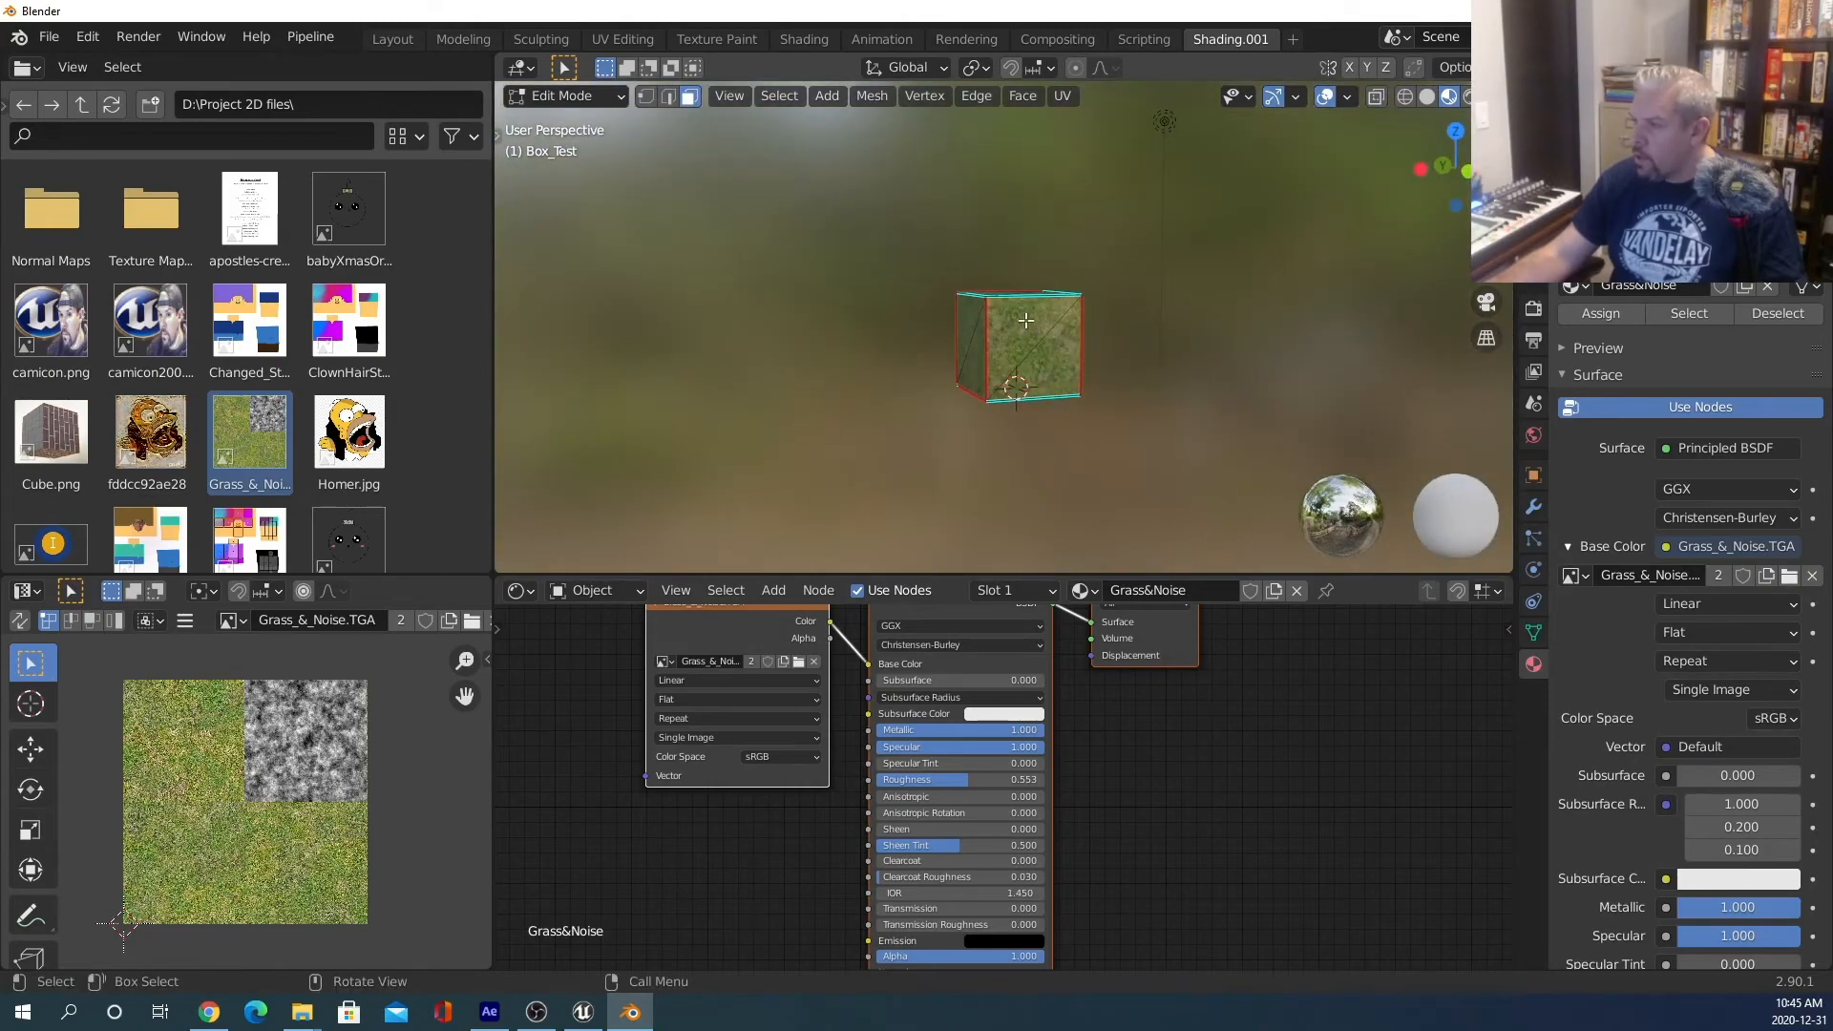
left_click(1071, 379)
left_click(1051, 363, "shift")
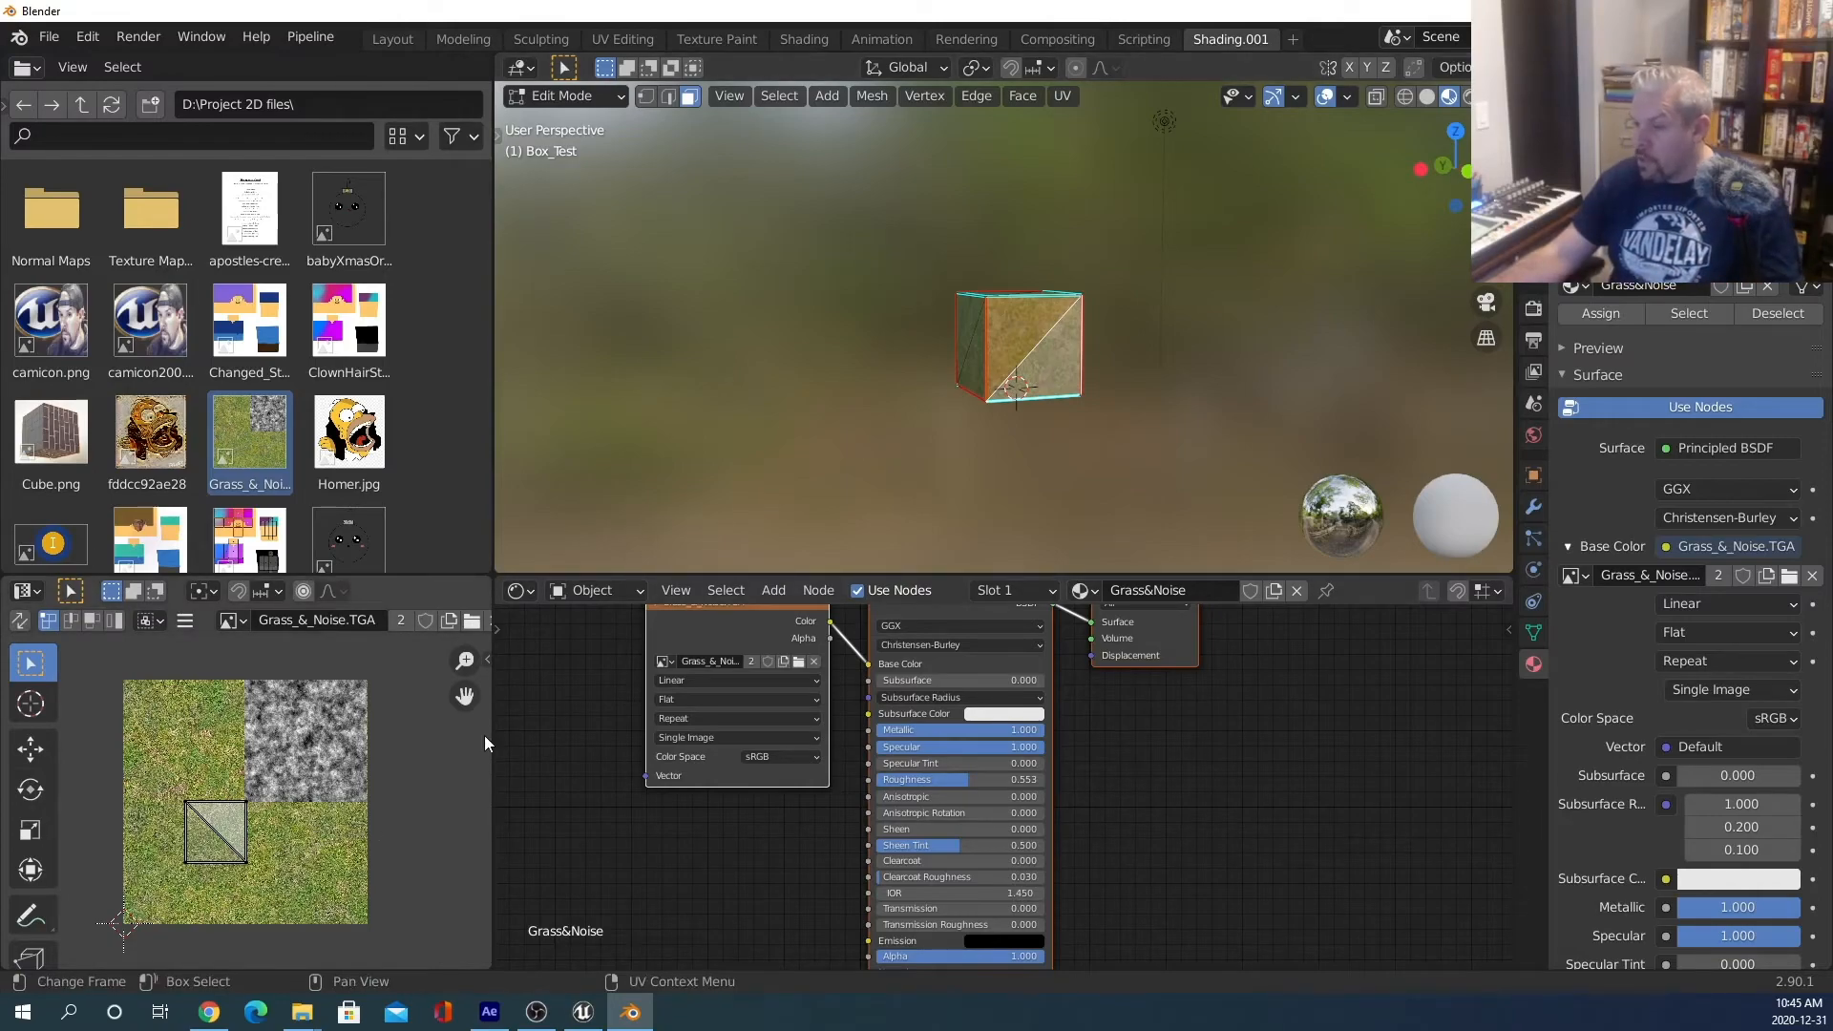
left_click_drag(386, 741, 151, 898)
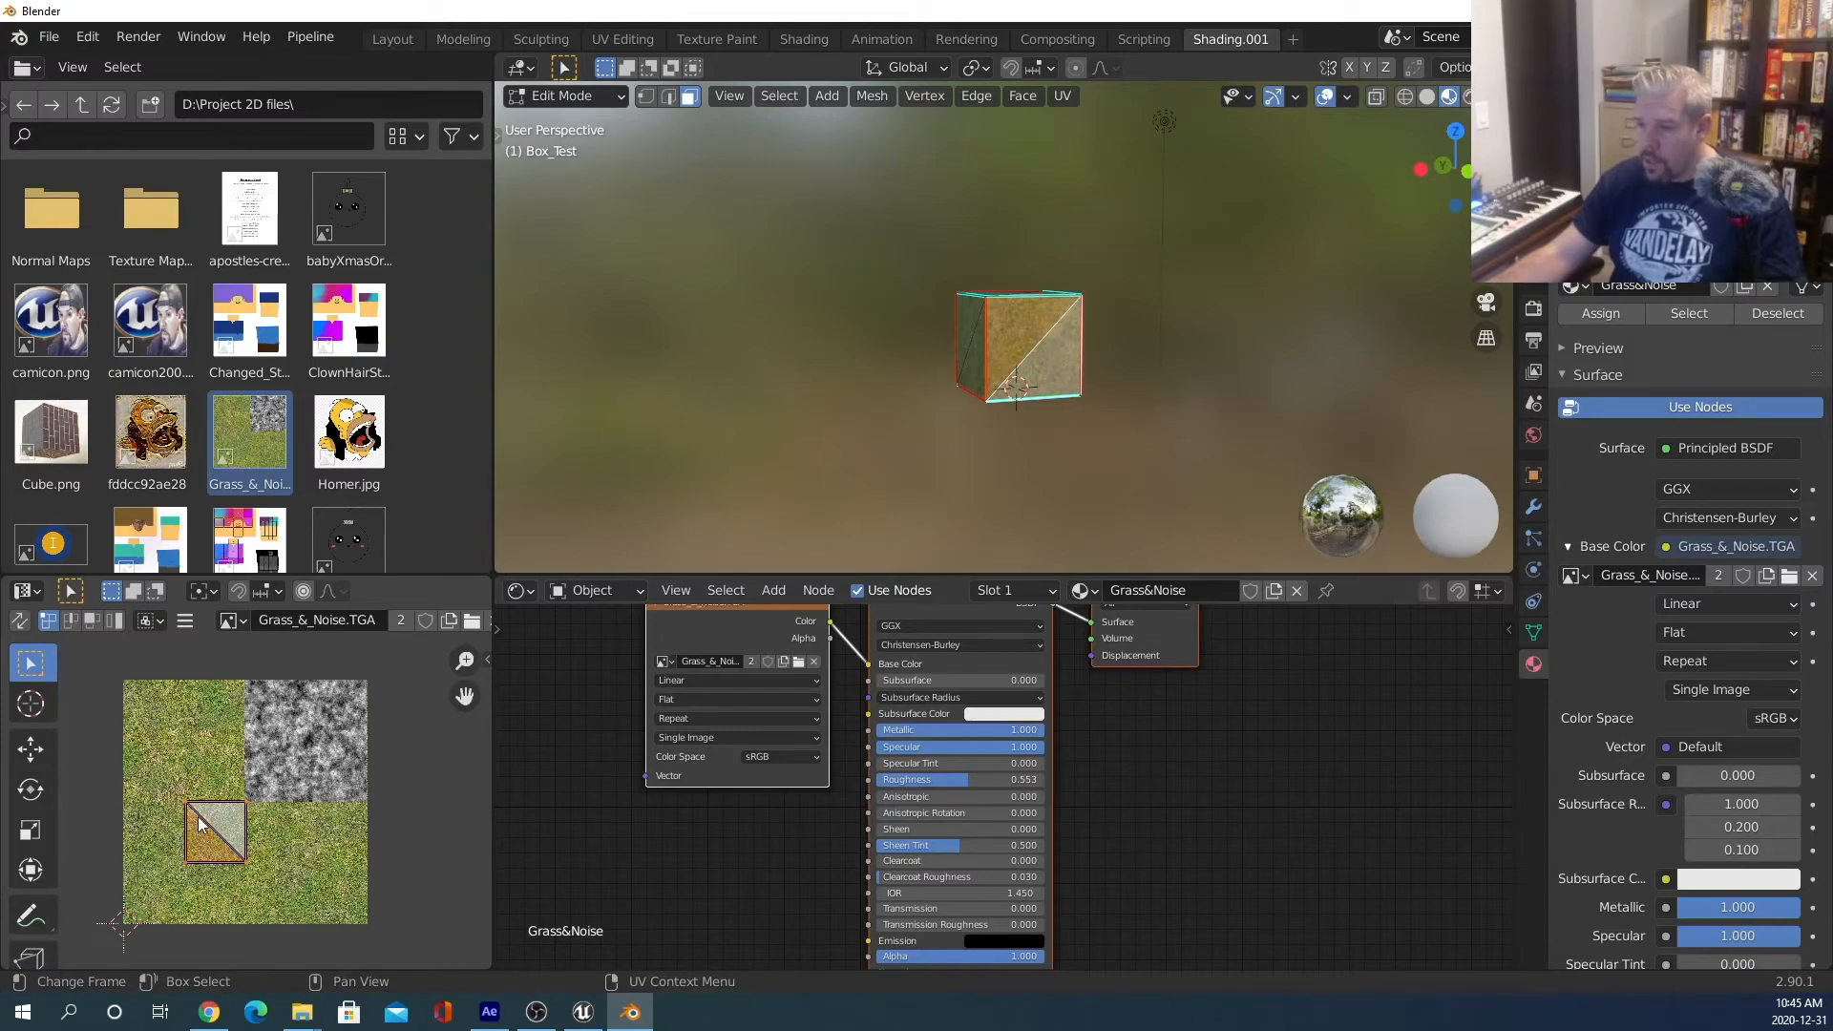
key("g")
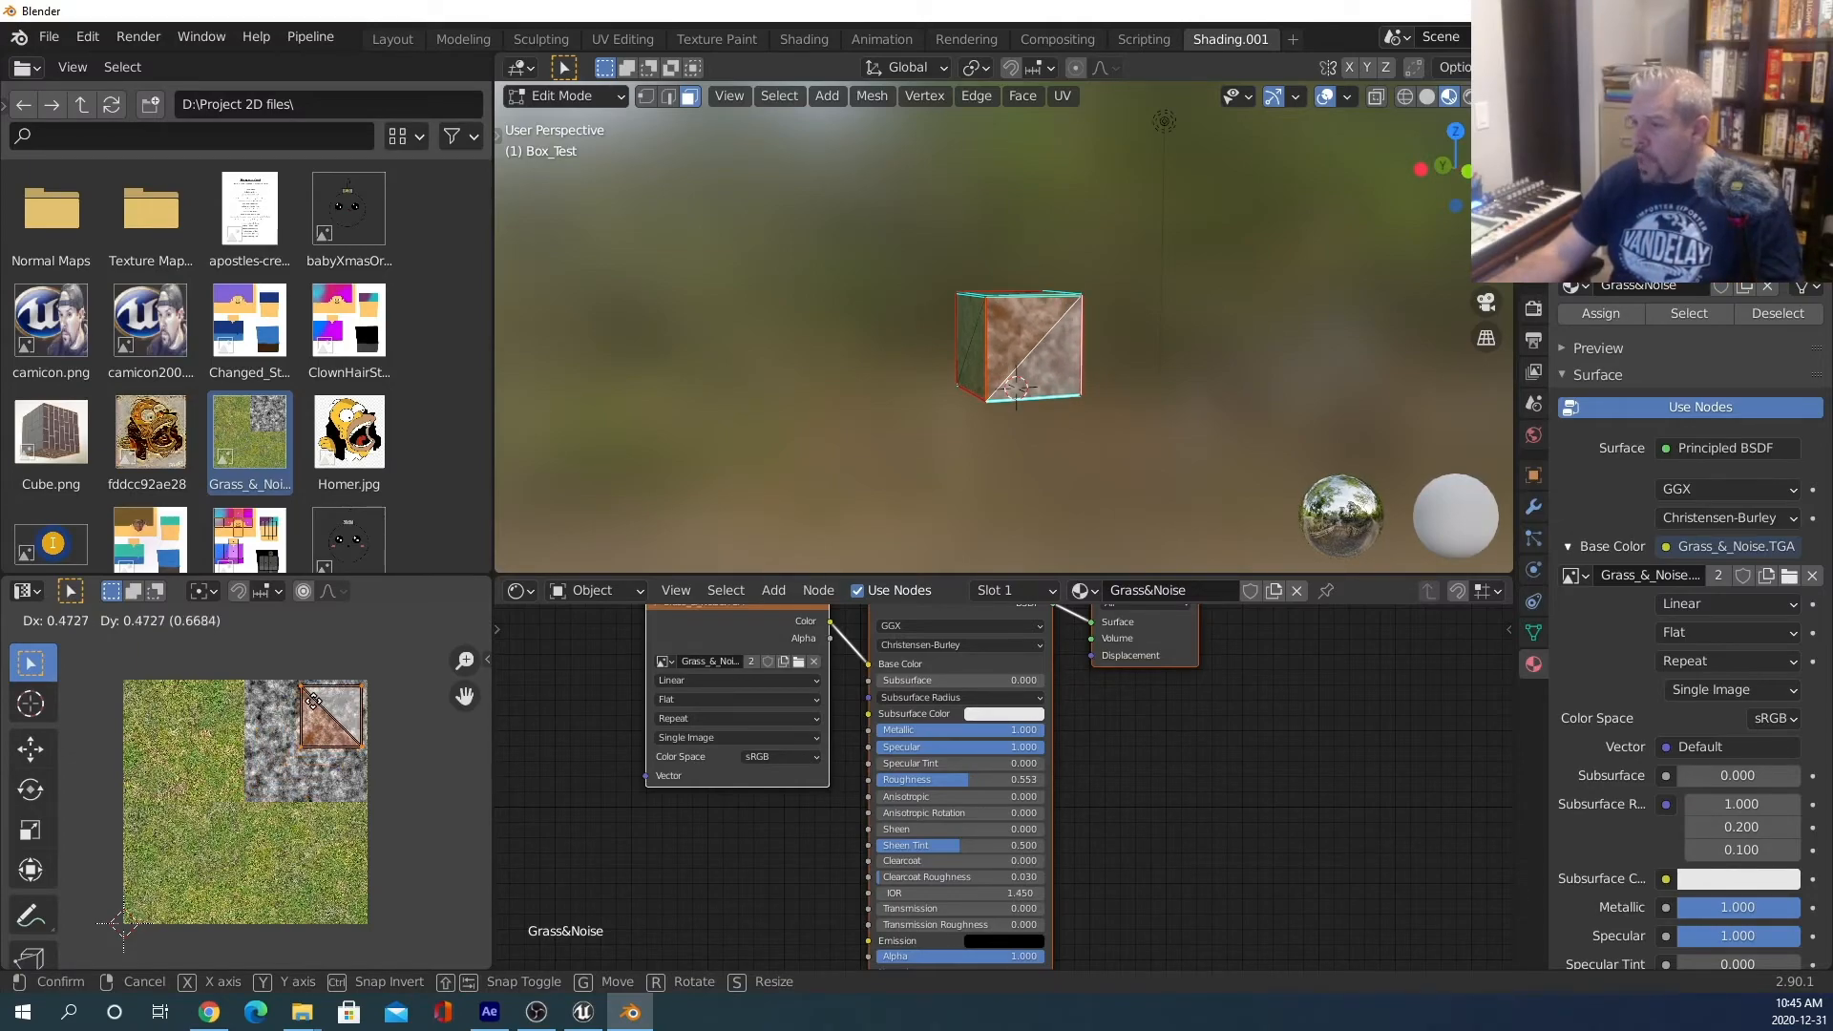
left_click_drag(309, 702, 260, 753)
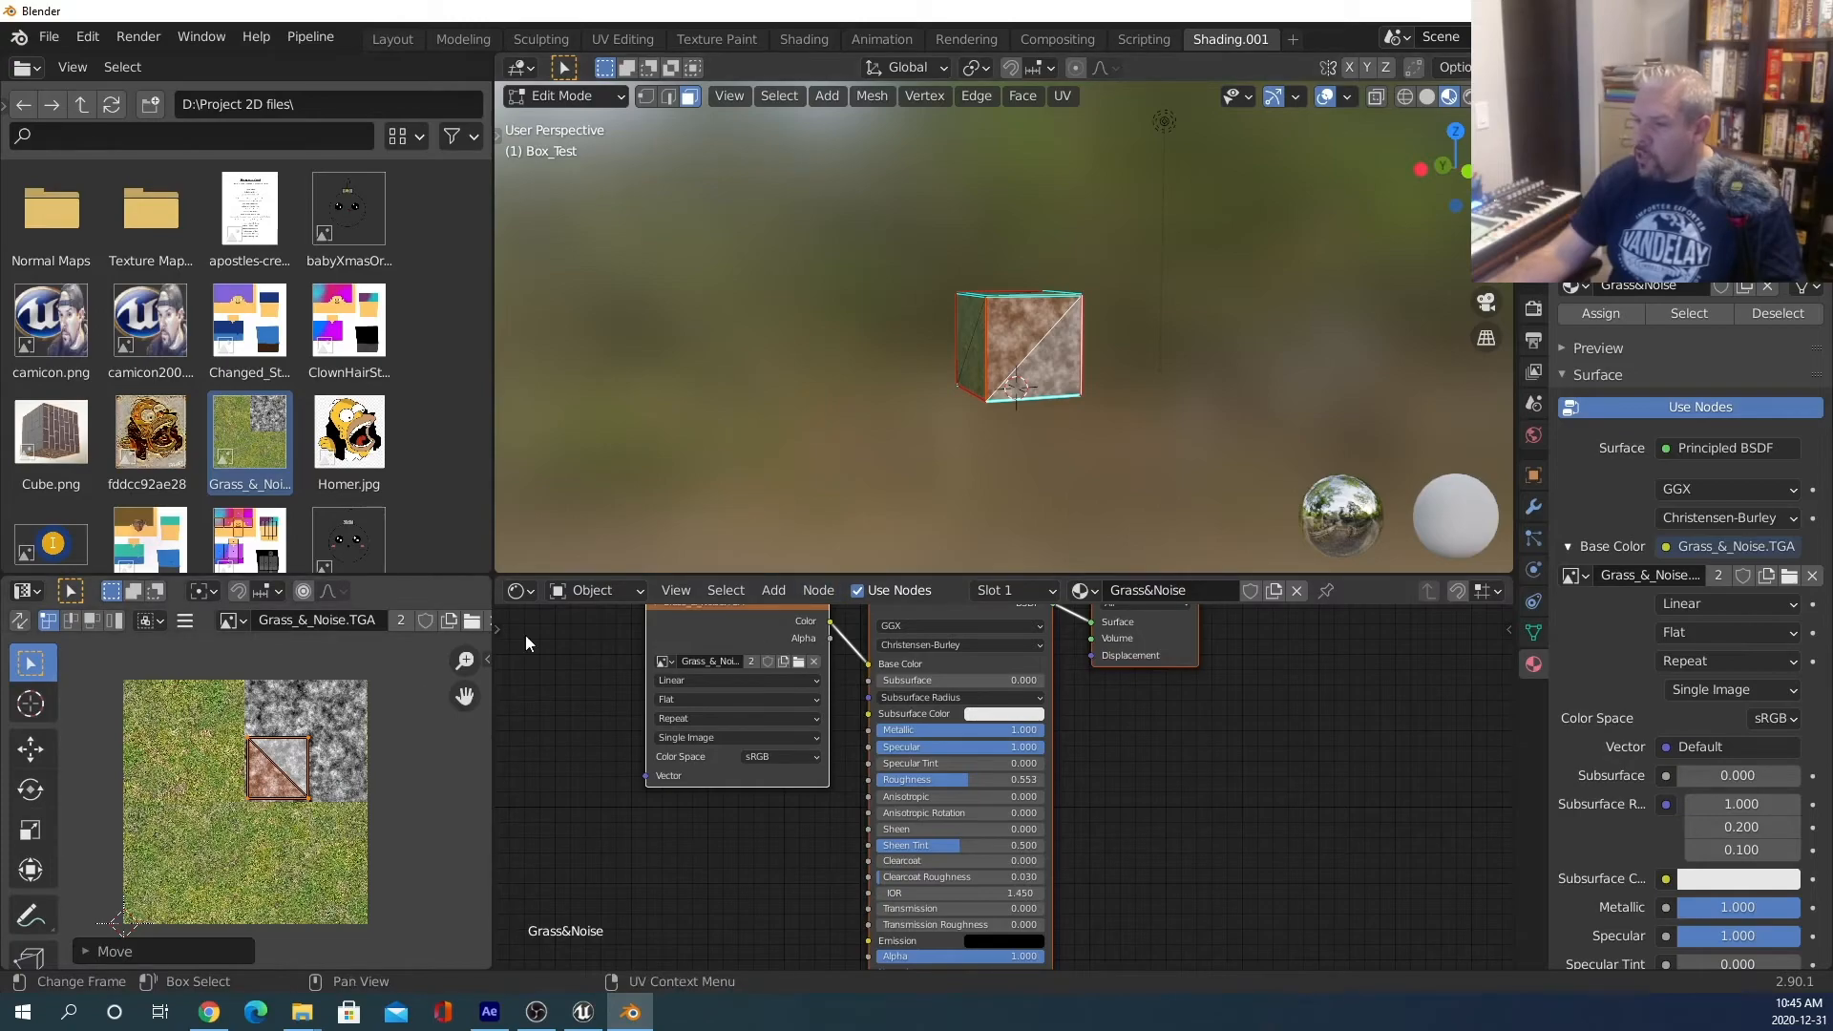
Clear the face selection and inspect the grass and noise sides of the box.
left_click(954, 432)
middle_click_drag(1129, 437, 711, 444)
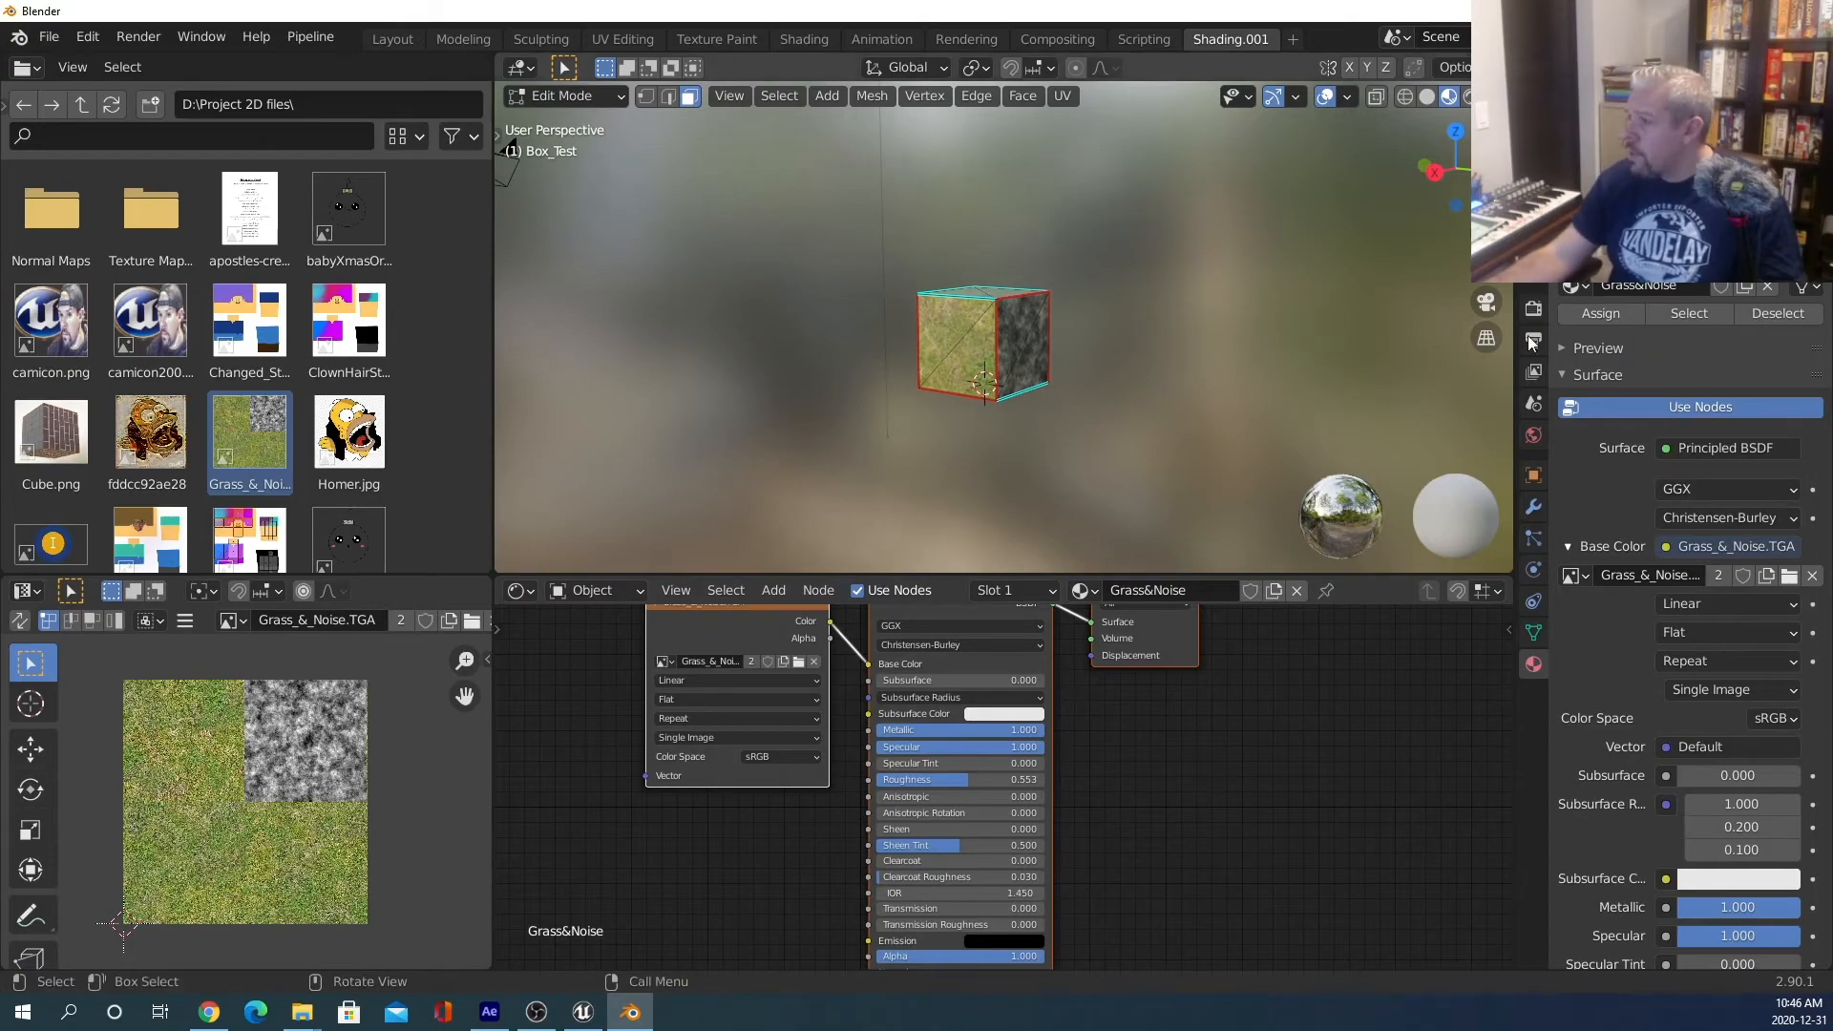
scroll(1661, 327, "up", 2)
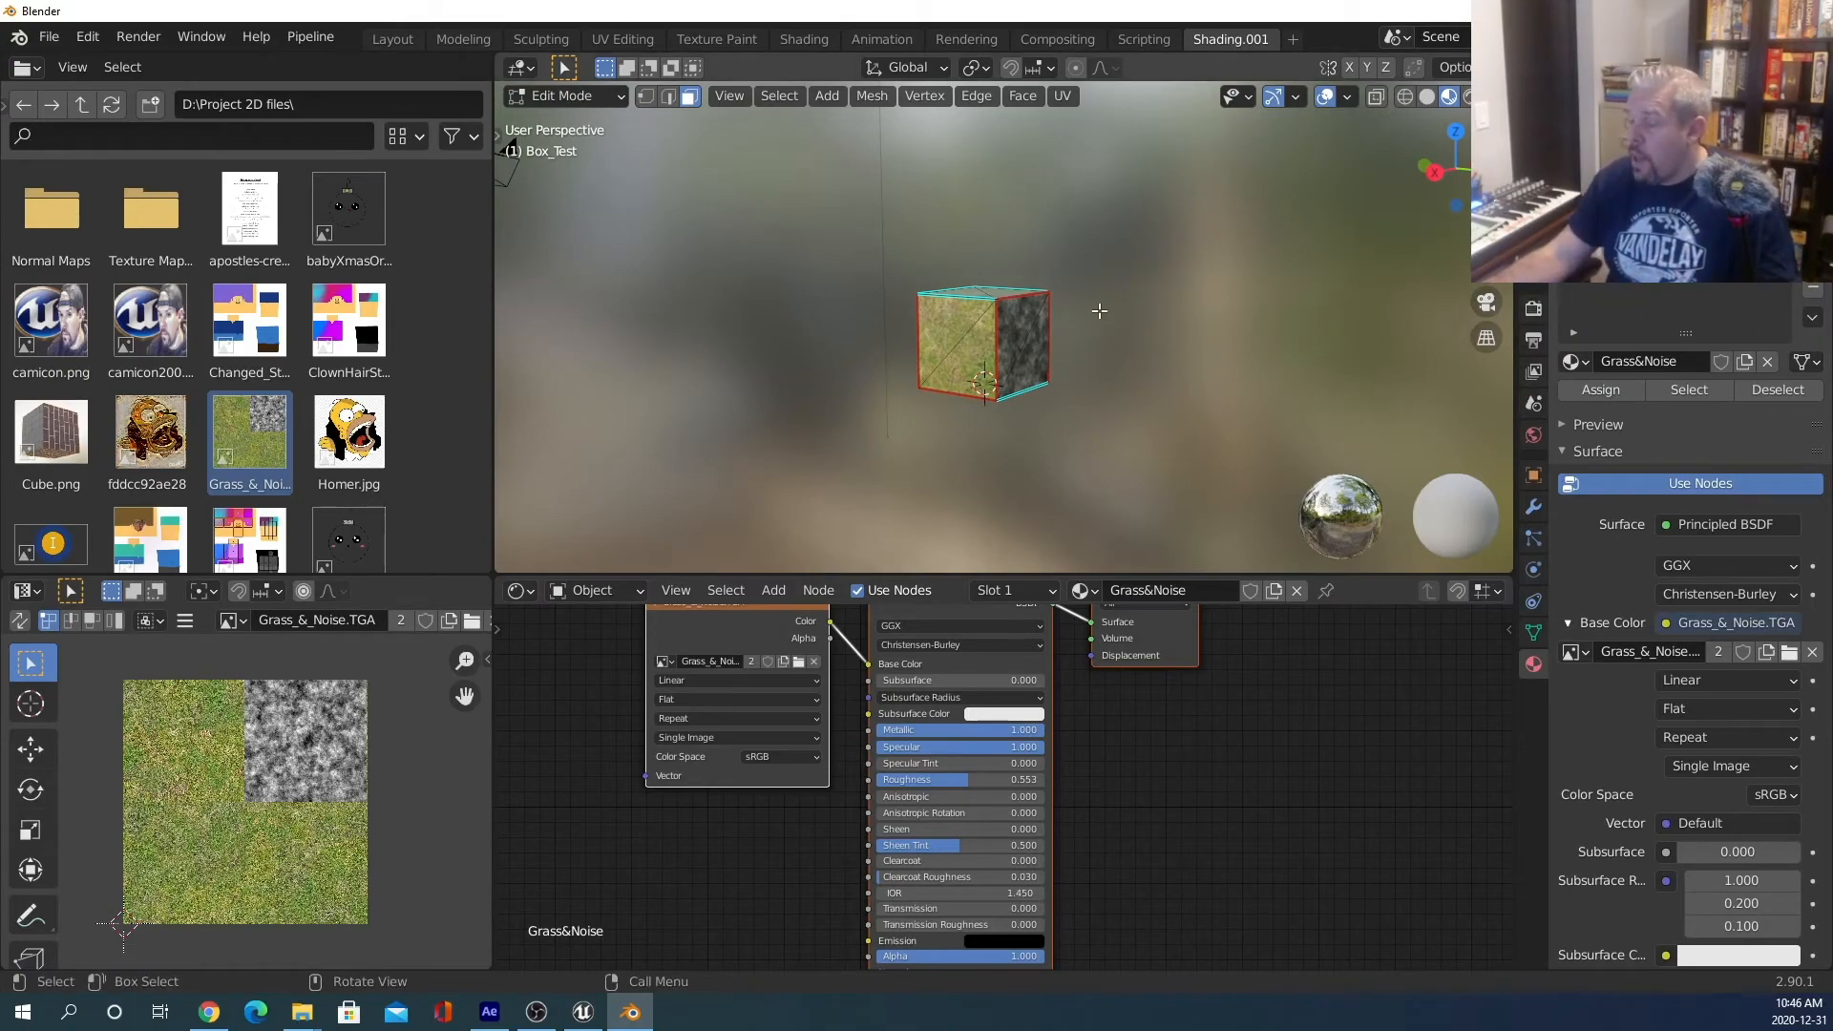
middle_click_drag(1092, 287, 1135, 296)
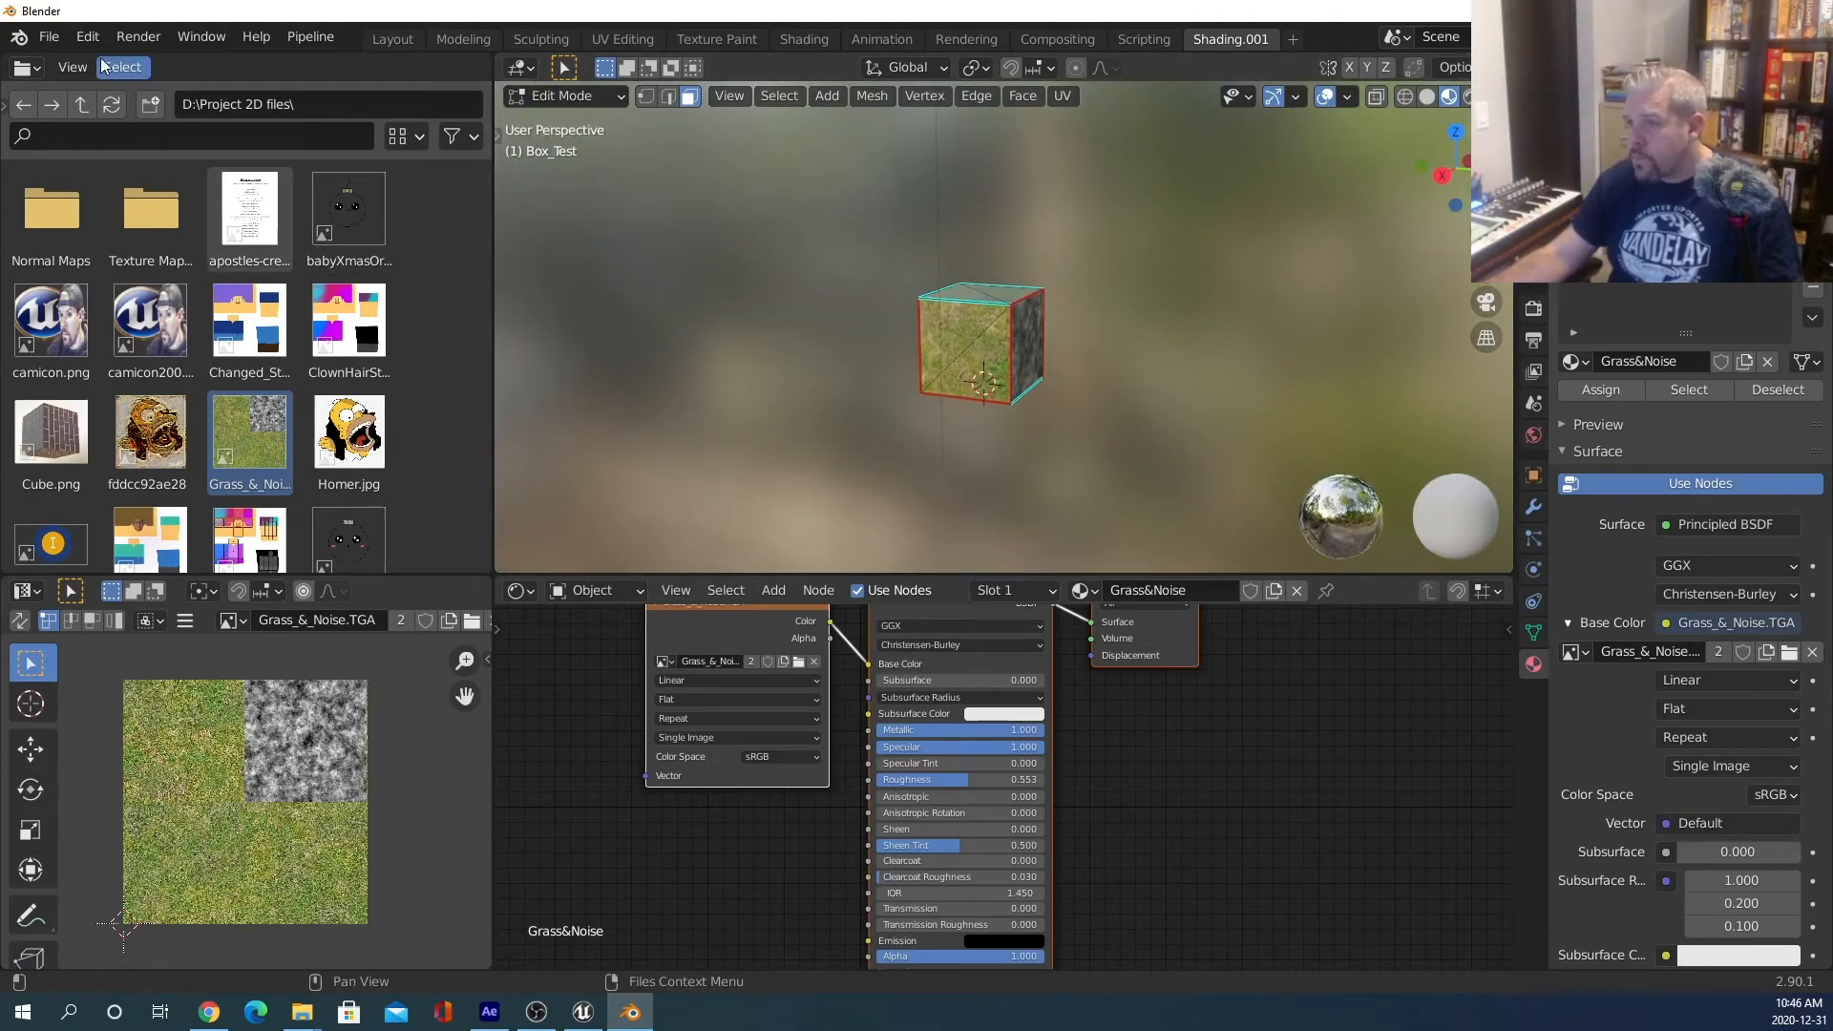
Start an FBX export of the scene and limit the exported object types to Armature, Mesh and Other.
left_click(48, 36)
mouse_move(145, 362)
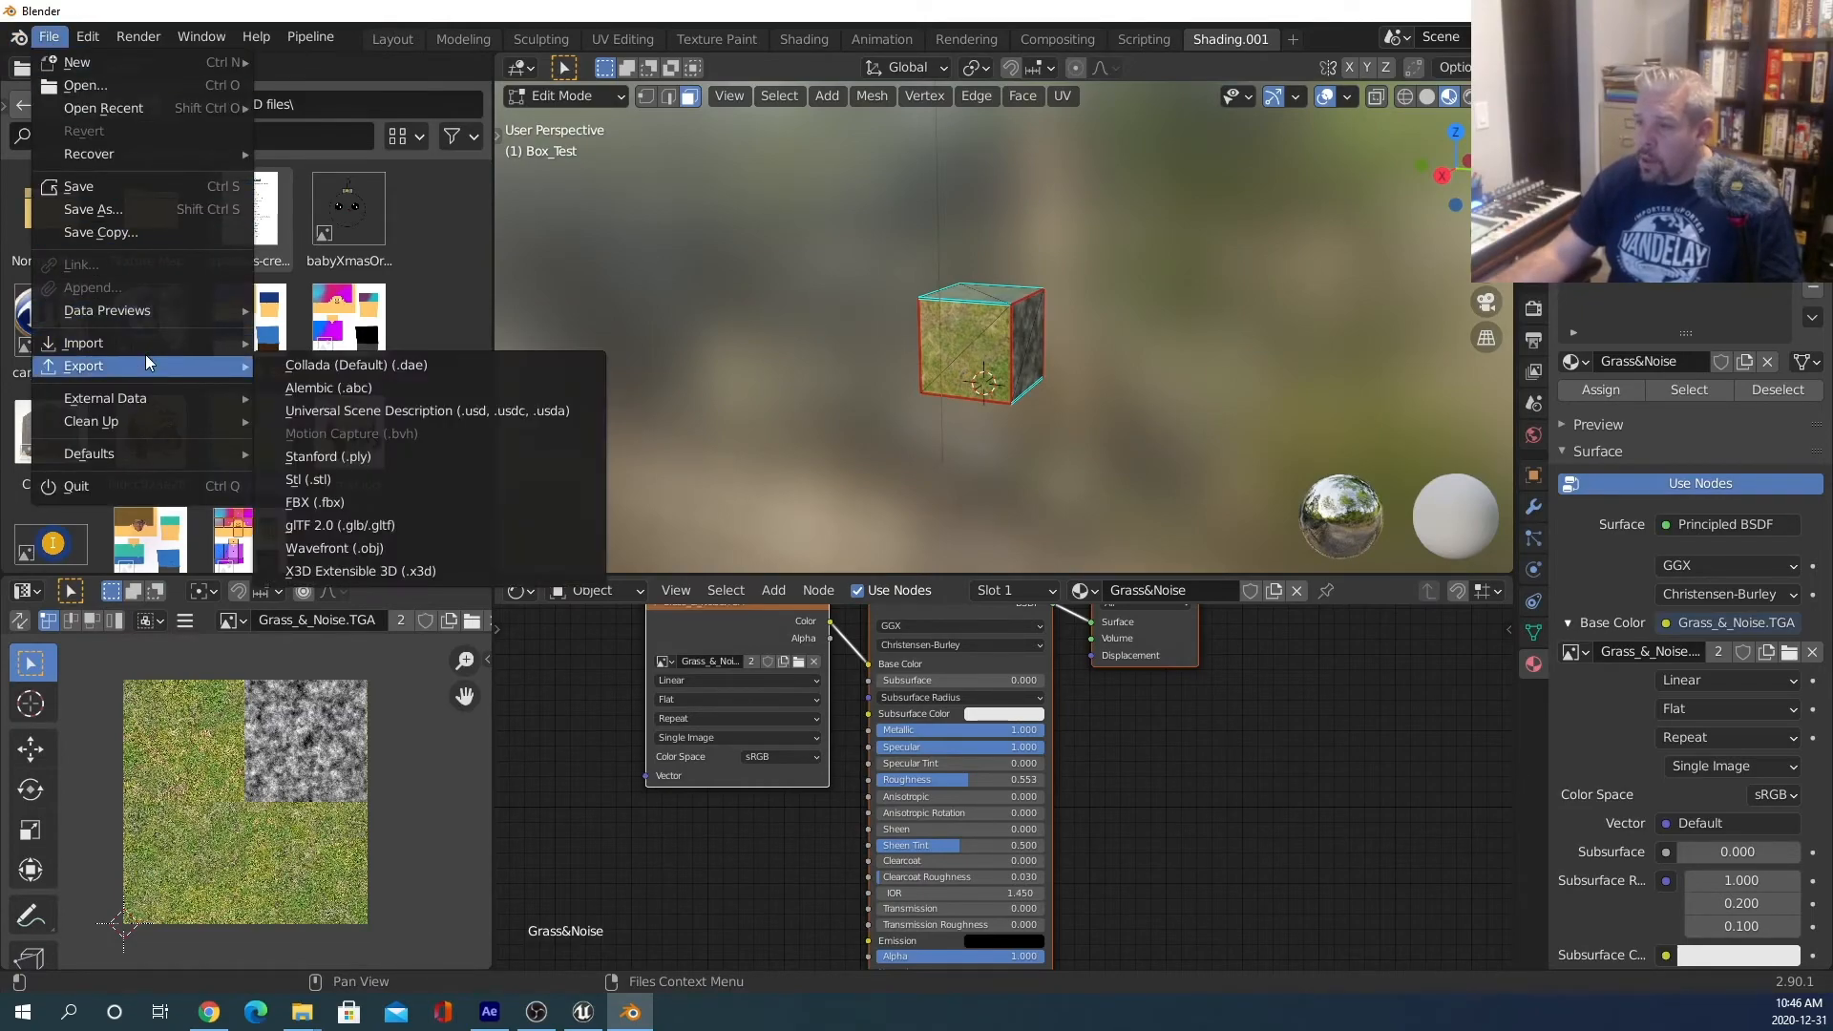
left_click(438, 503)
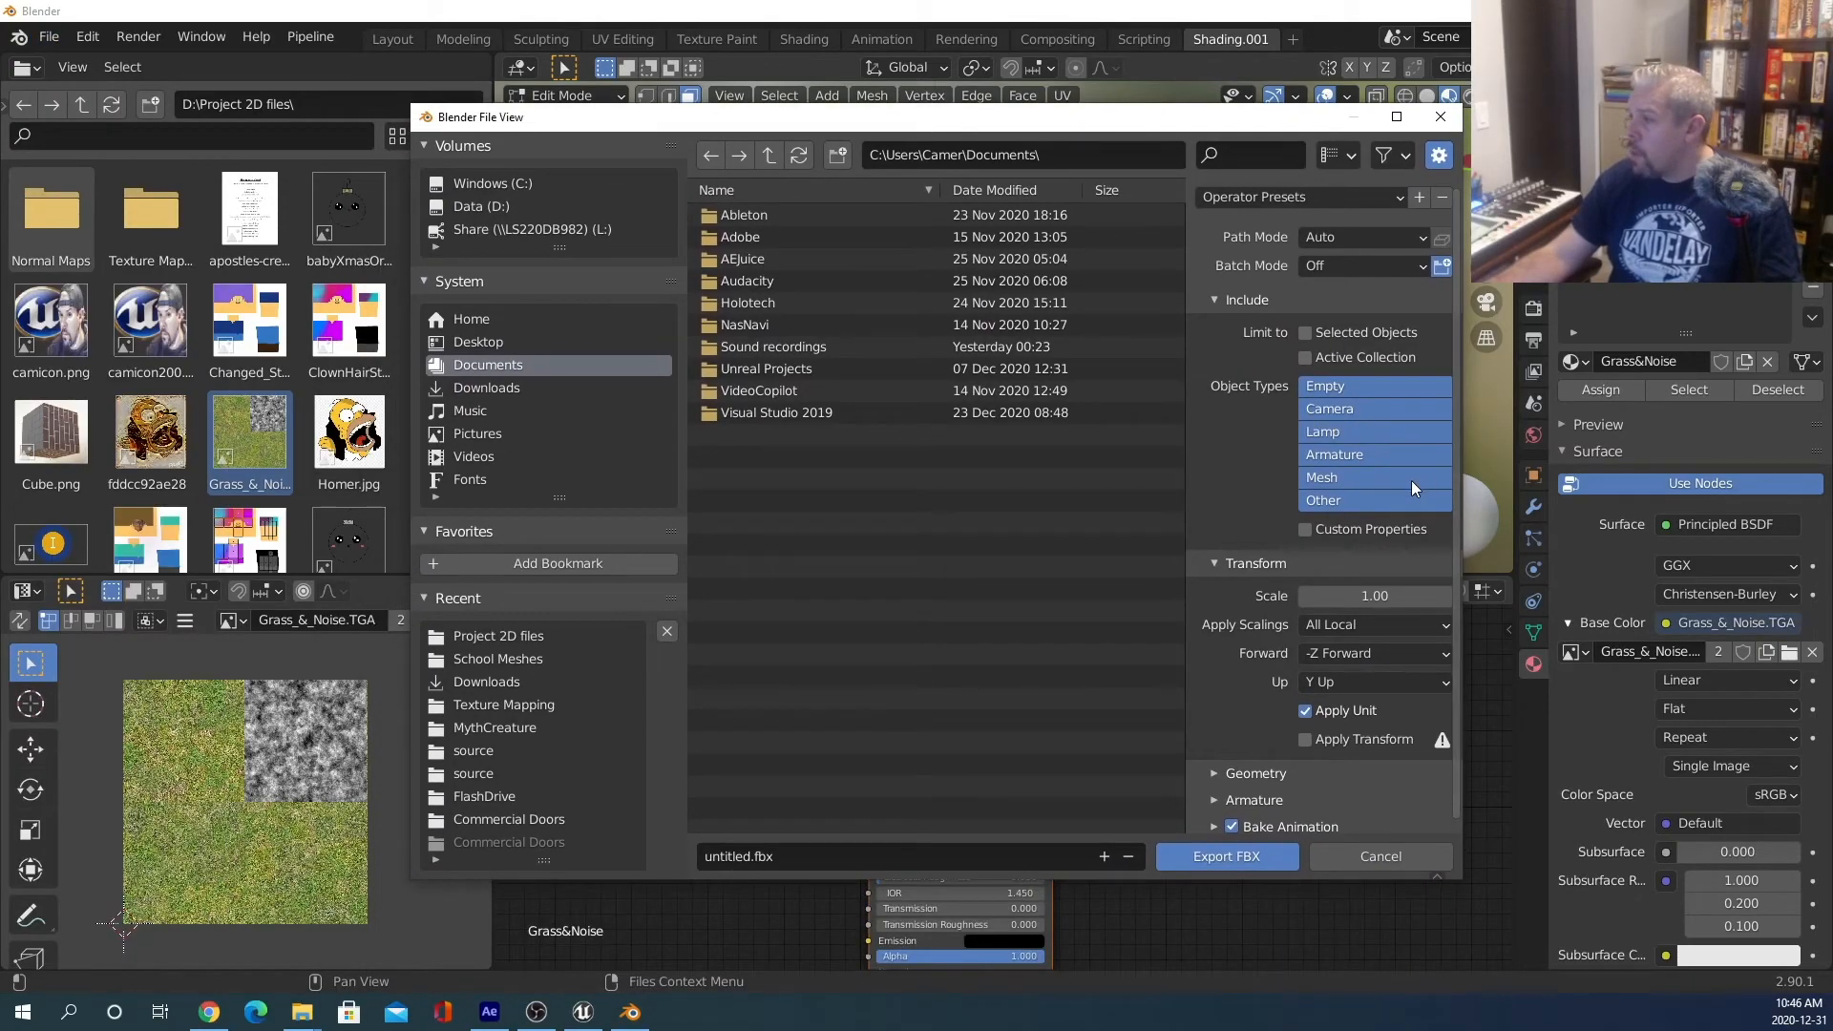
left_click_drag(1336, 455, 1343, 500)
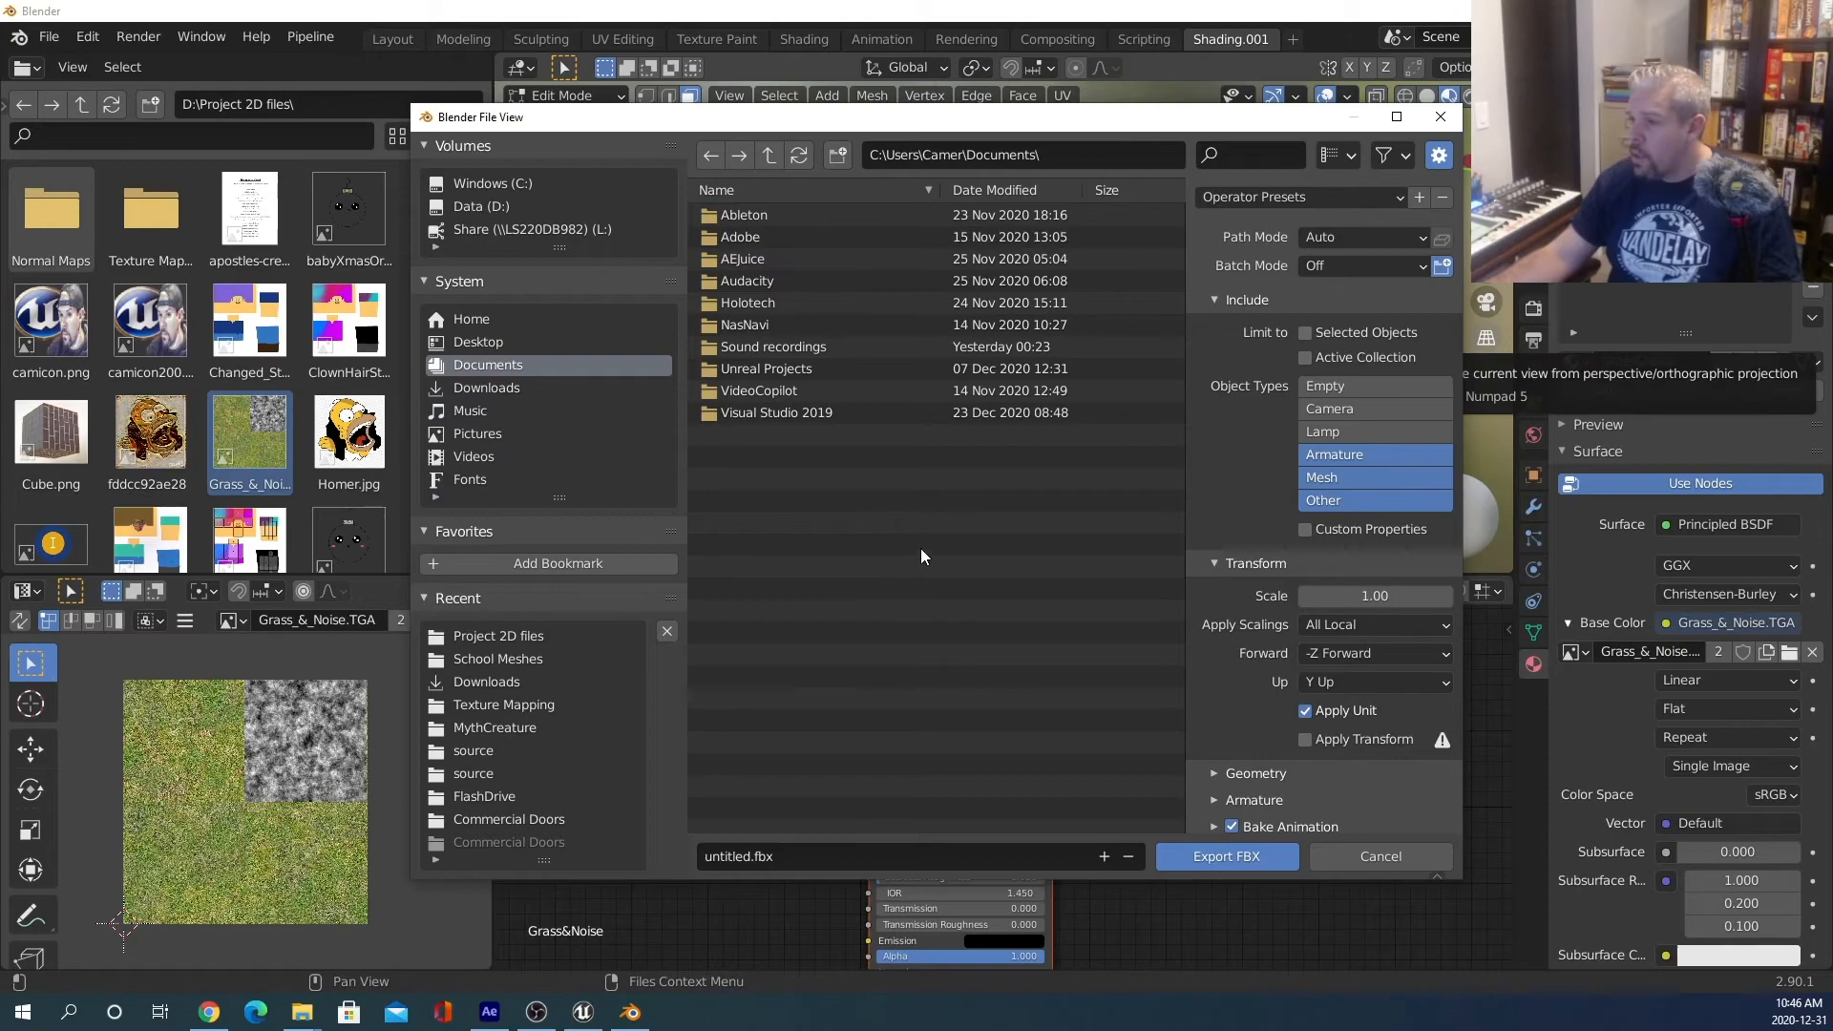
Export the FBX to D:\Project 2D files, overwriting Box_Test.FBX.
left_click(495, 208)
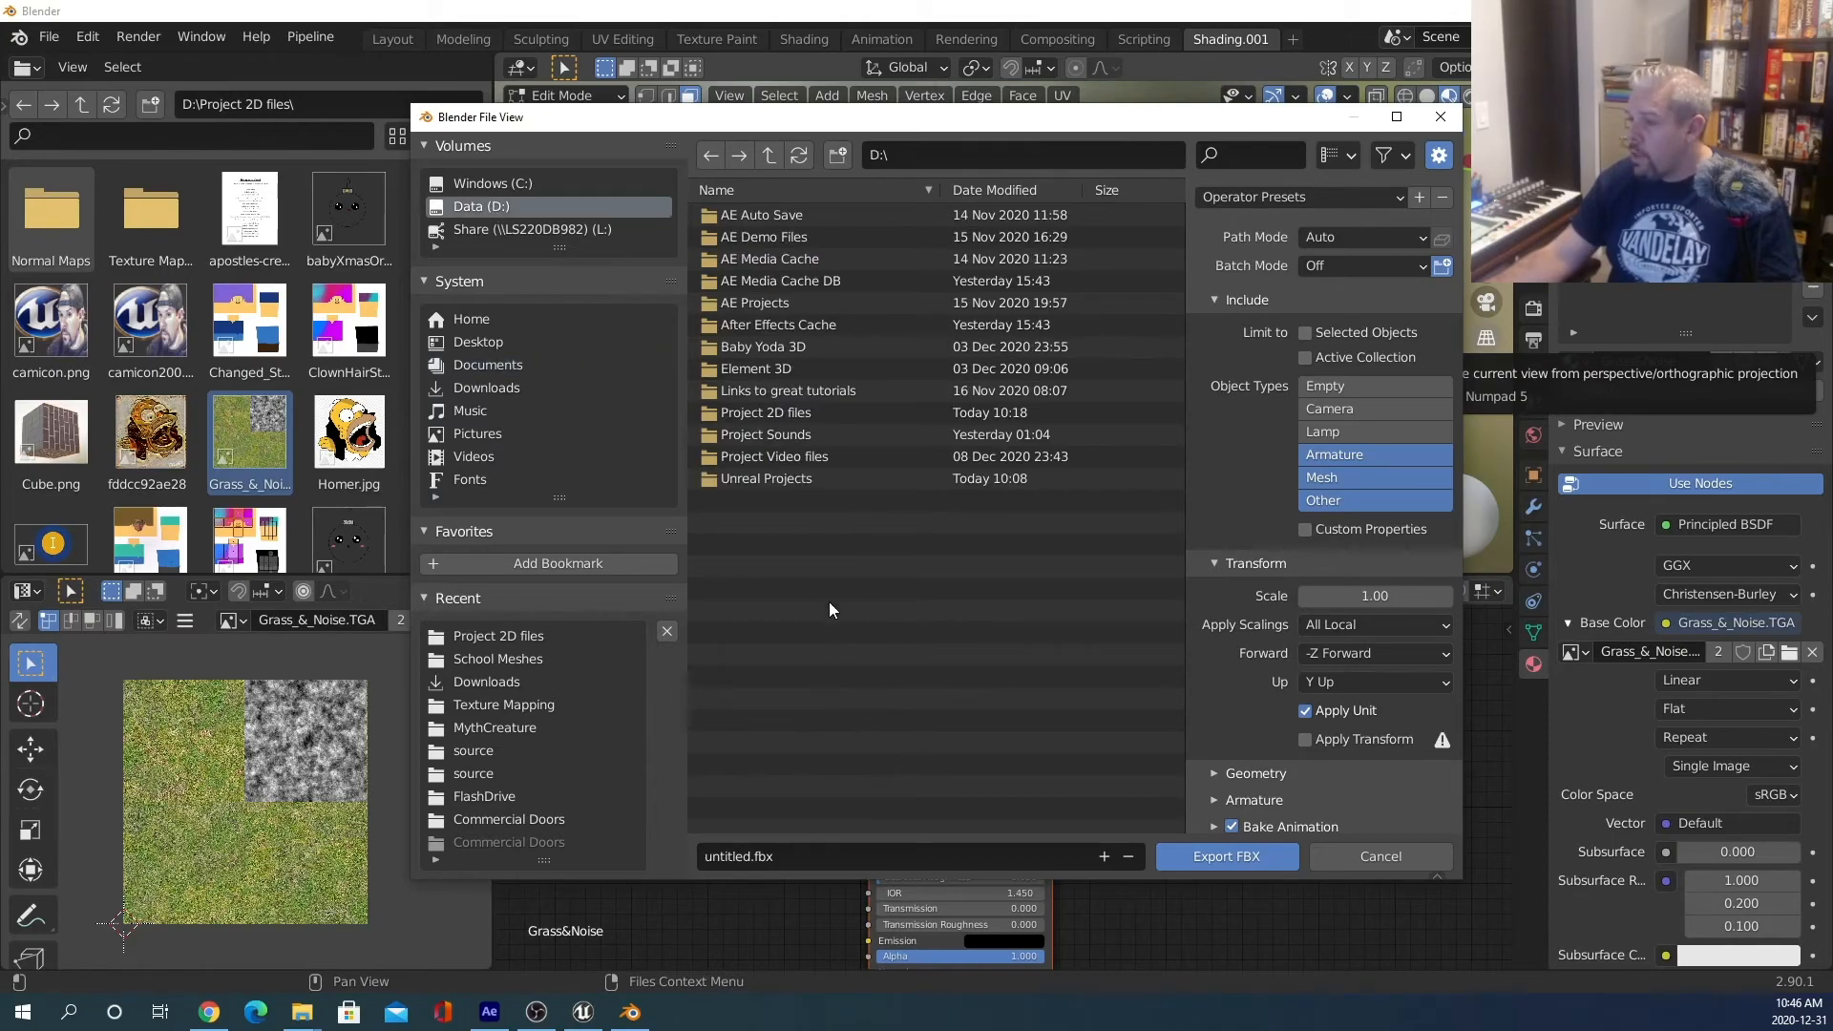
double_click(794, 417)
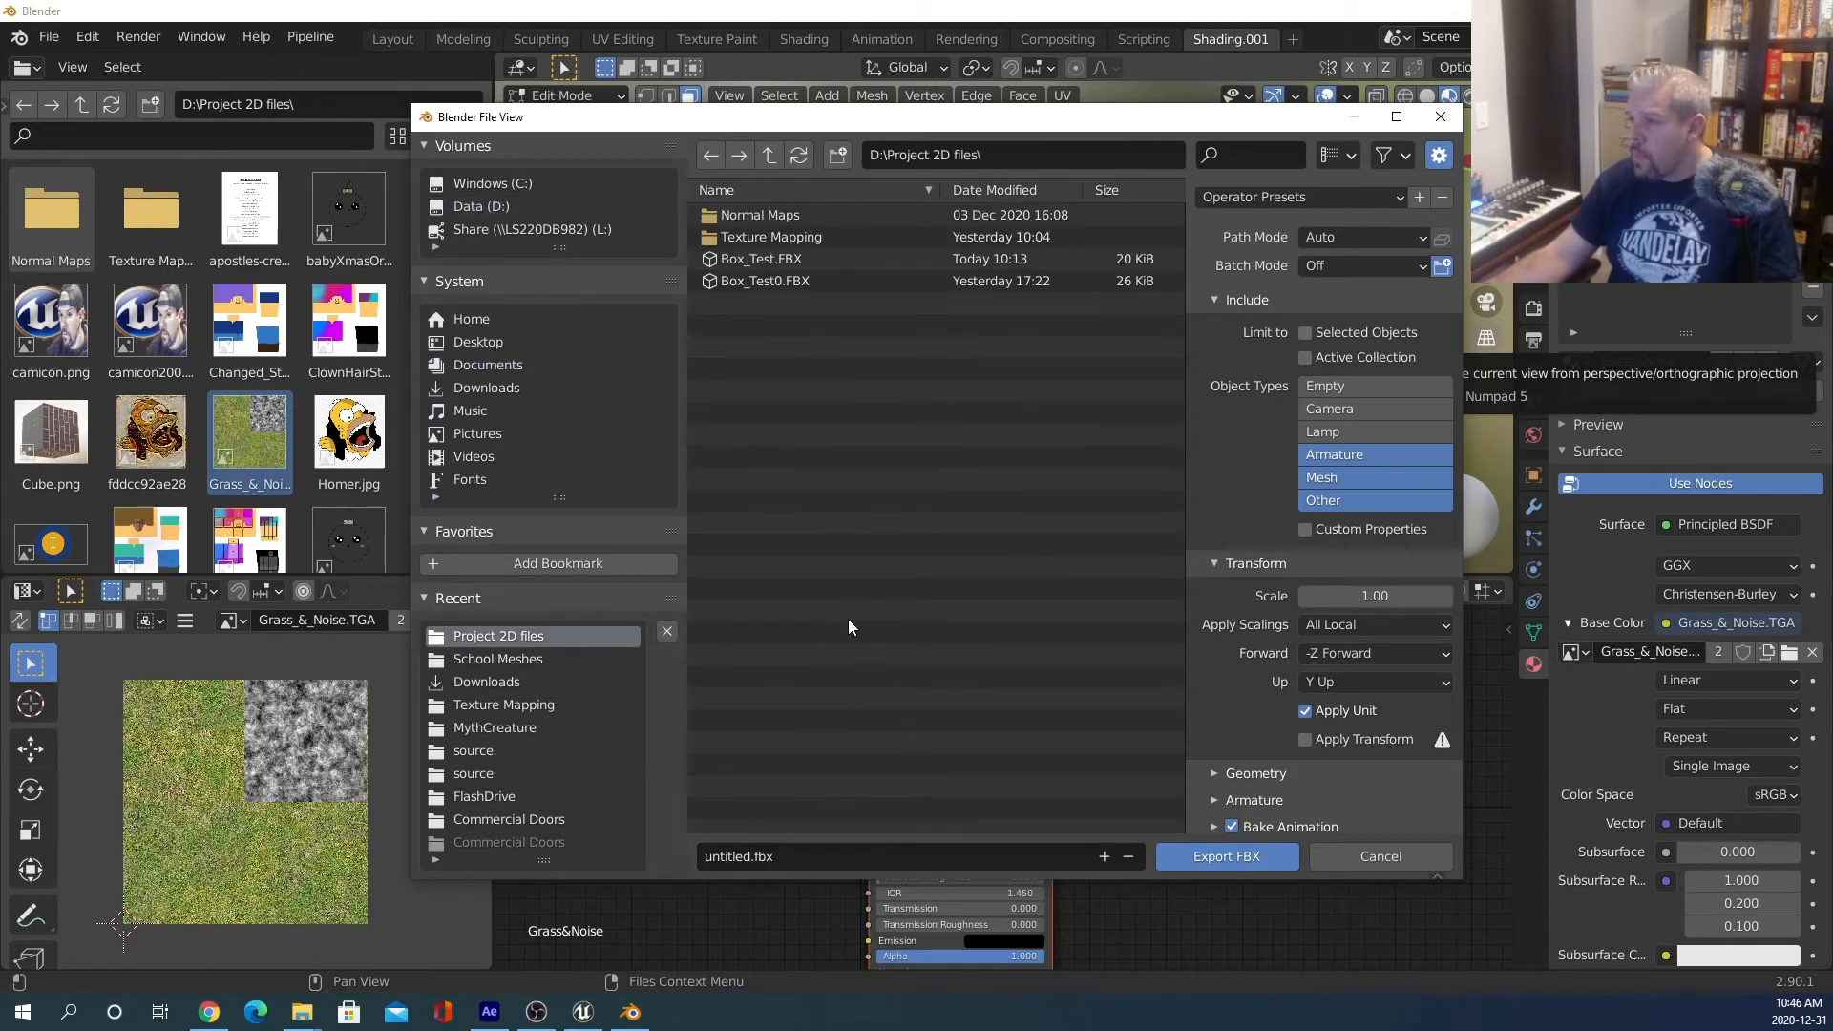
left_click(760, 265)
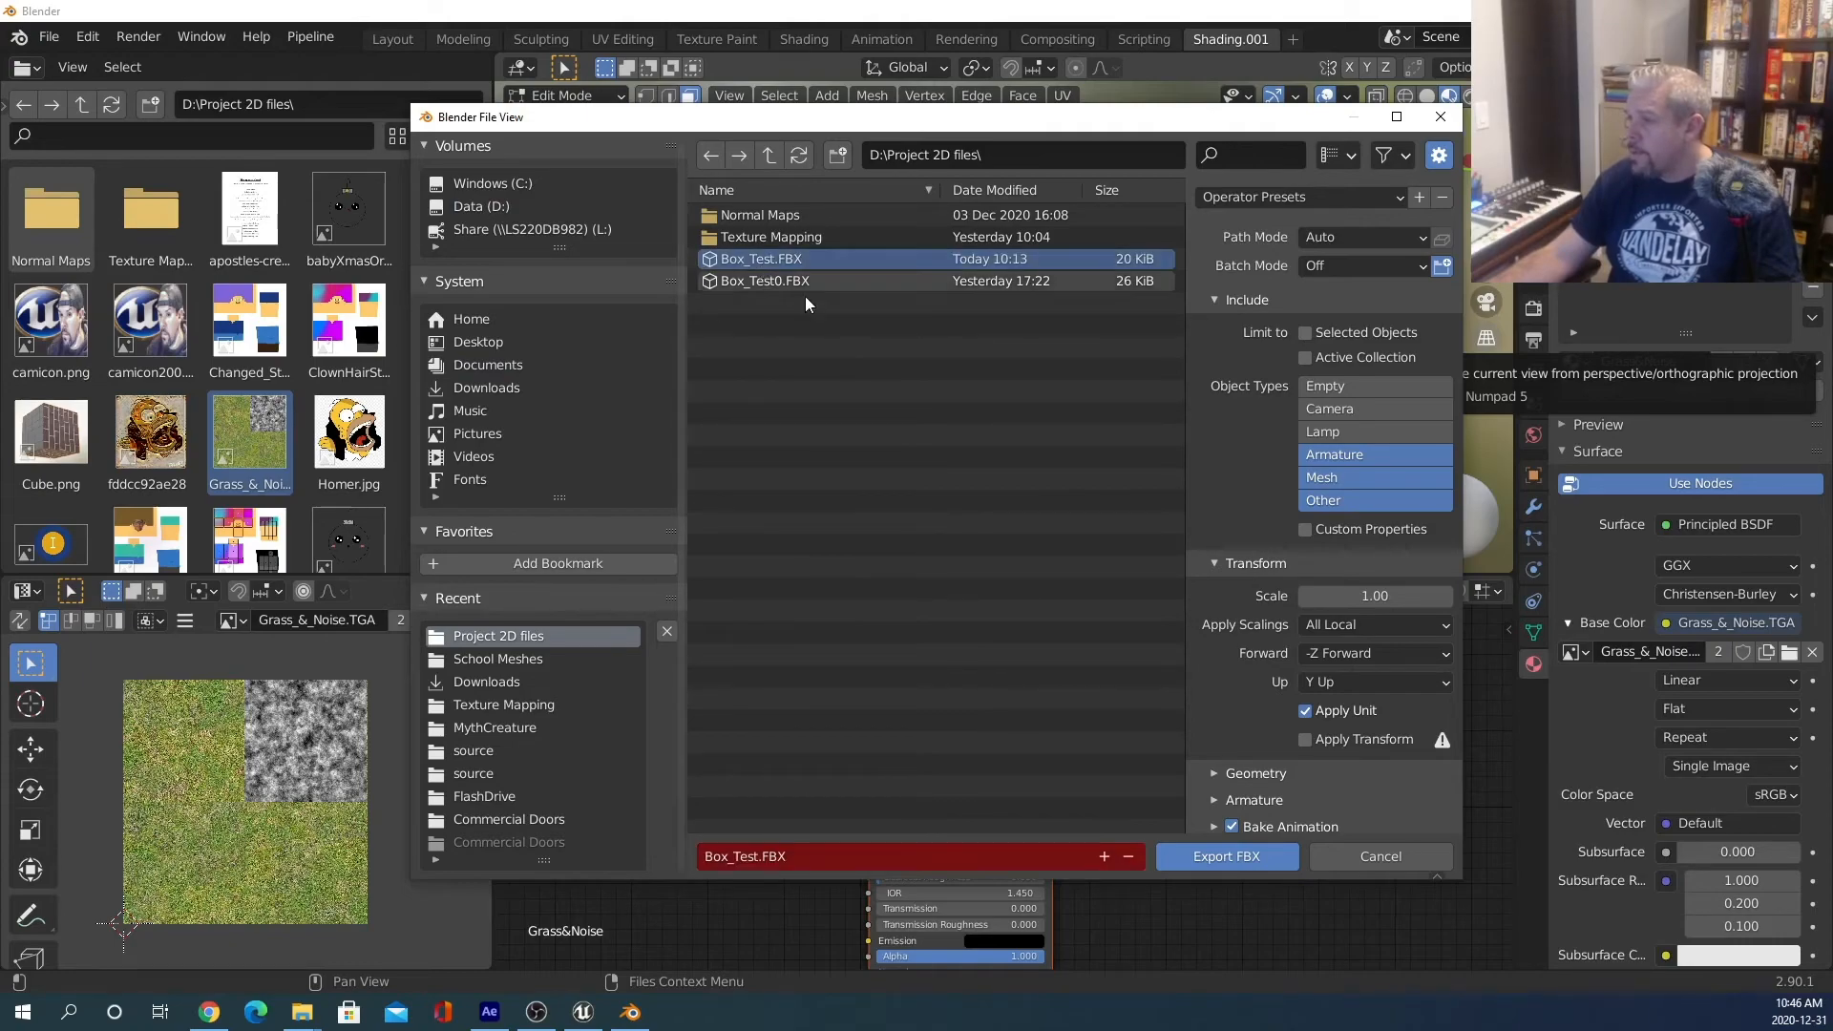
left_click(1228, 858)
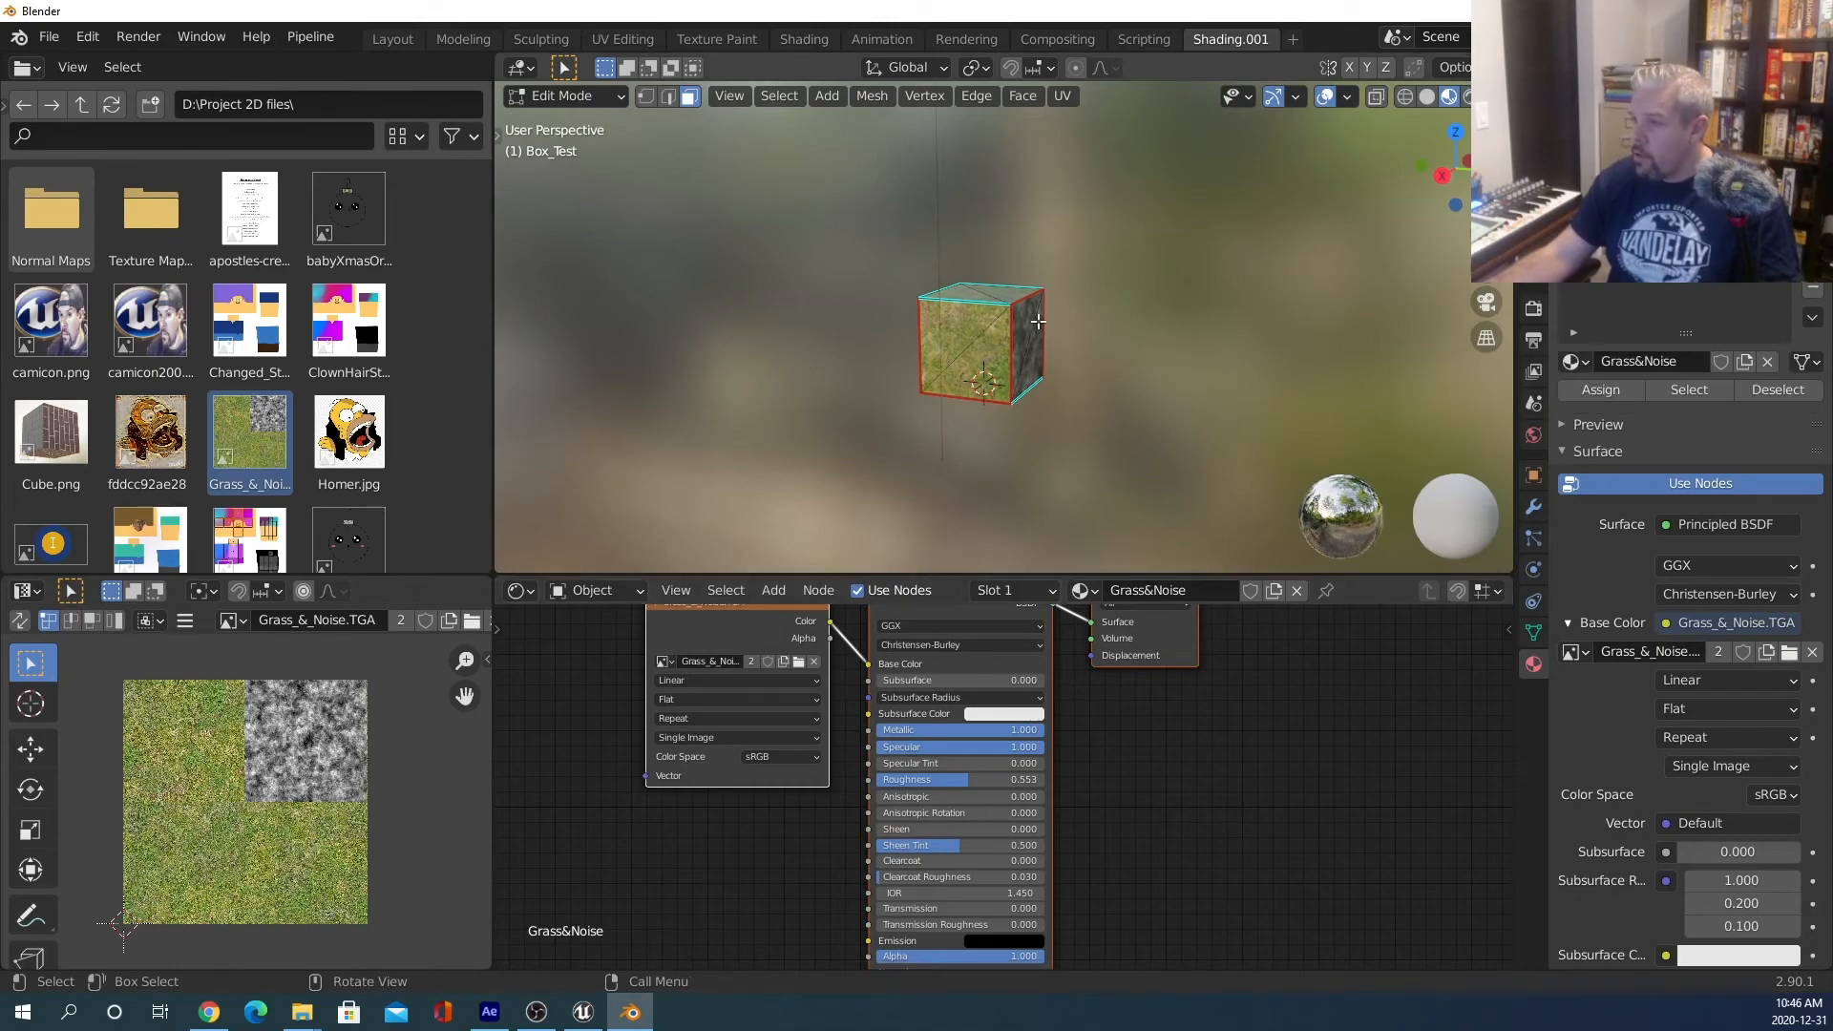
Switch to the Unreal Editor and clear the asset selection in the Content folder.
key("alt+Tab")
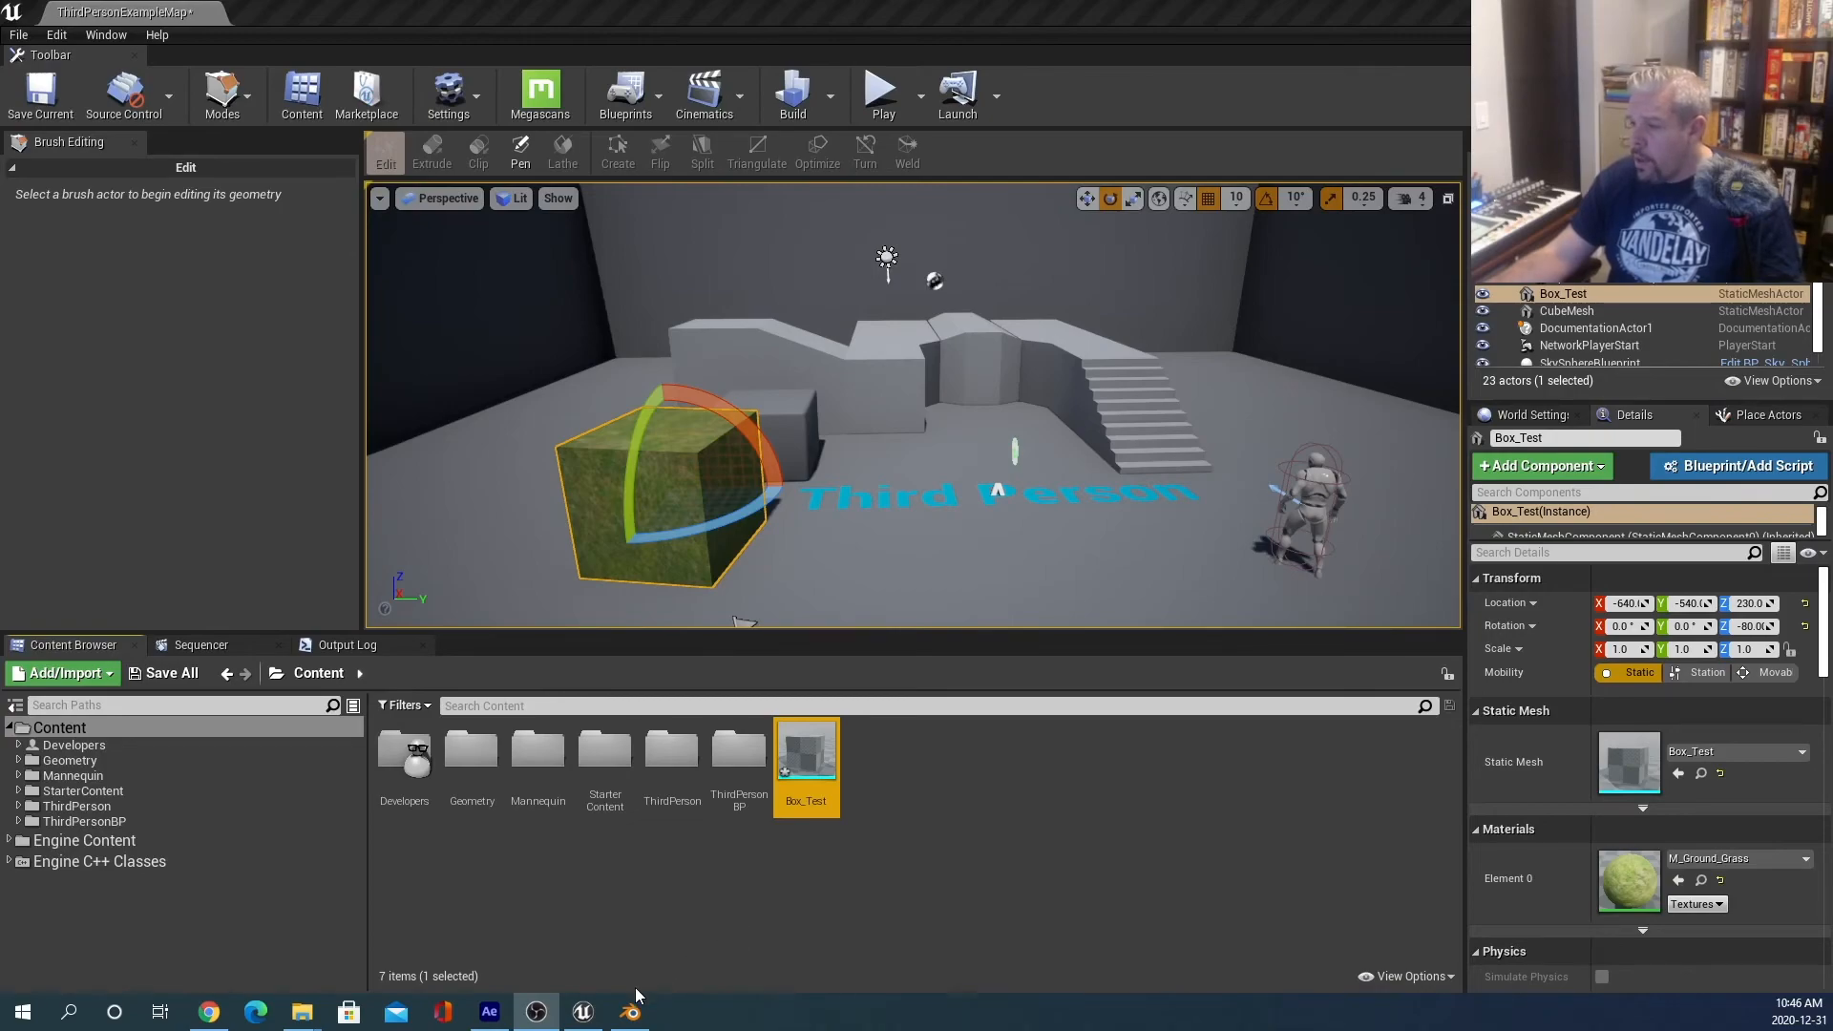
left_click(586, 1018)
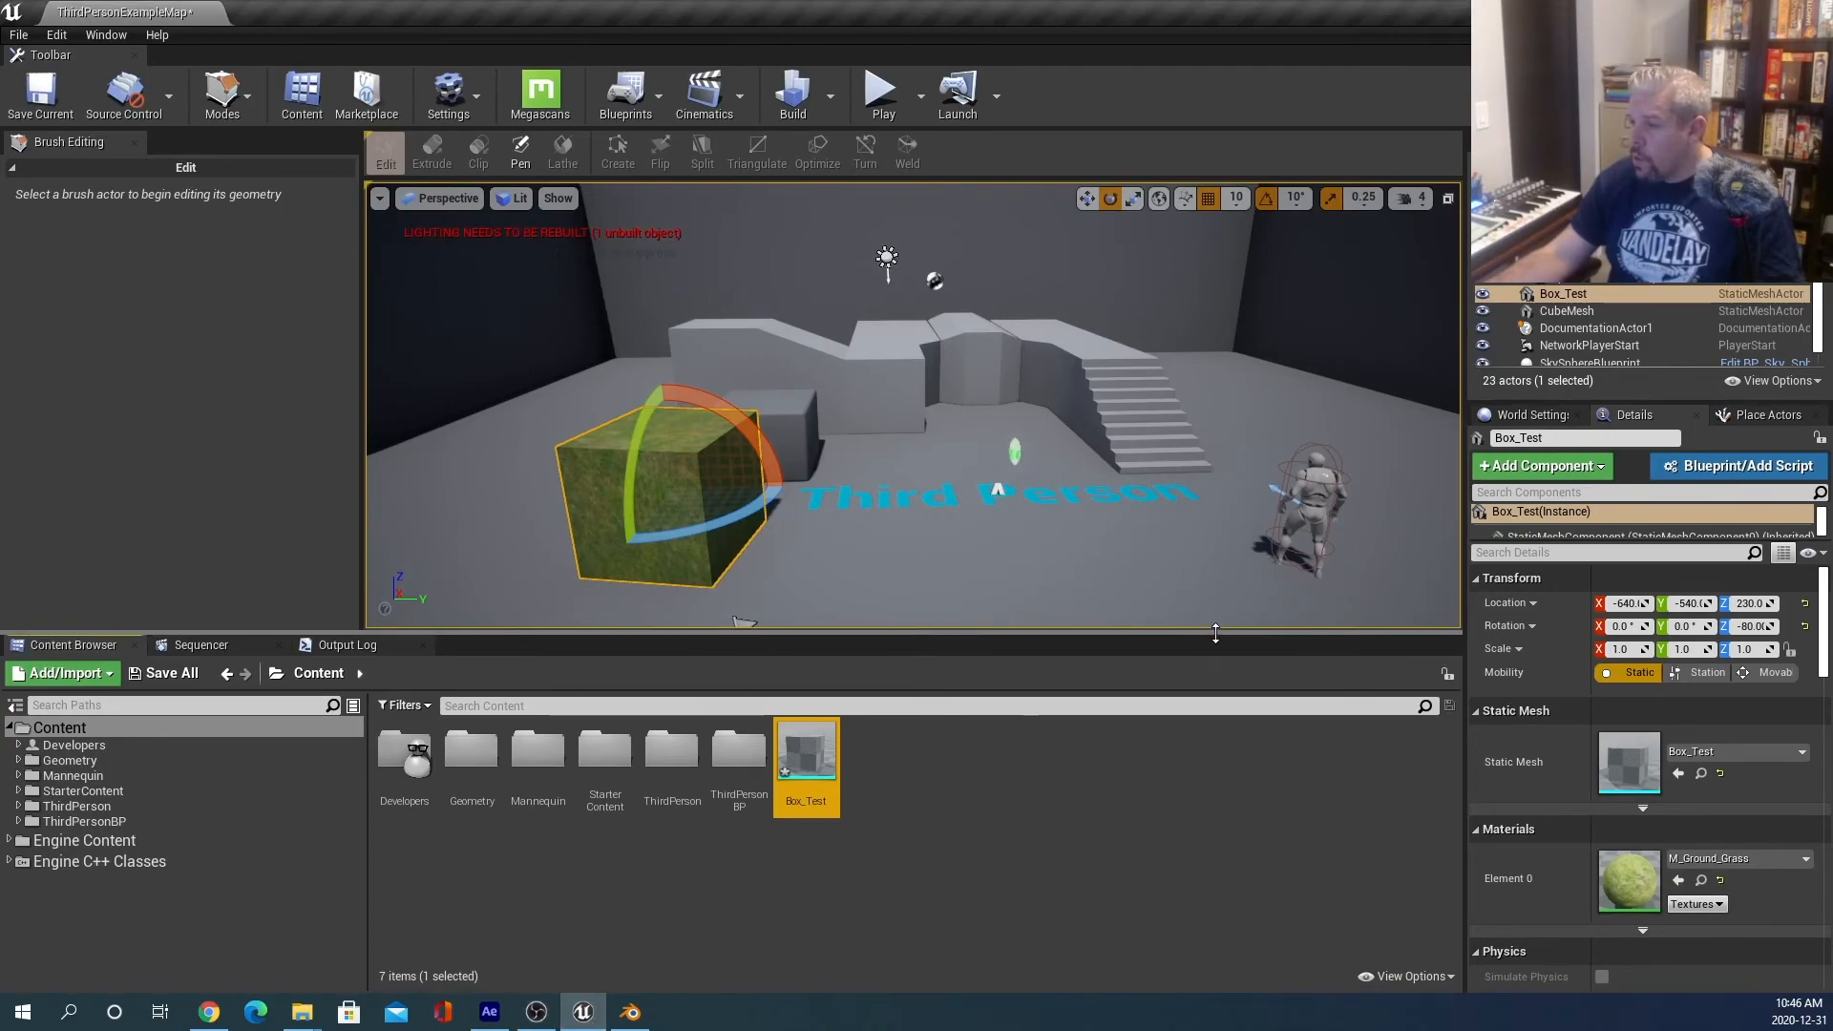
left_click(878, 809)
right_click(896, 798)
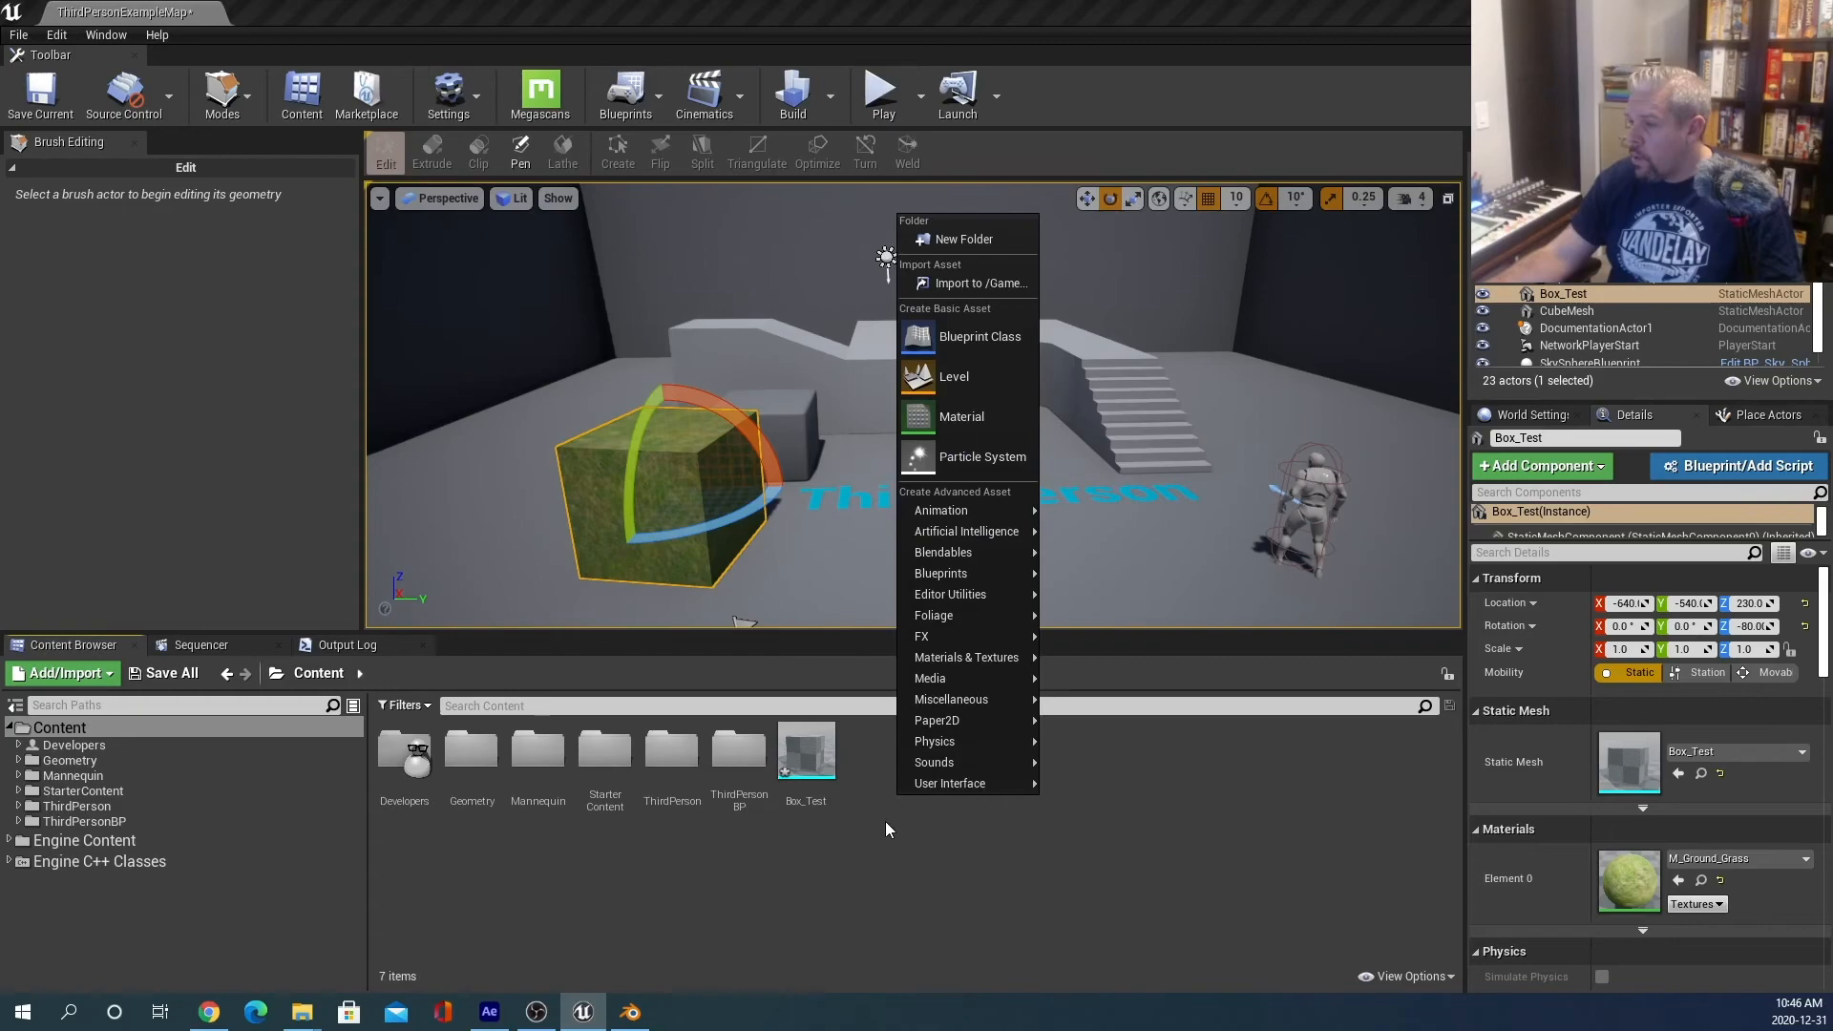
left_click(884, 823)
right_click(880, 827)
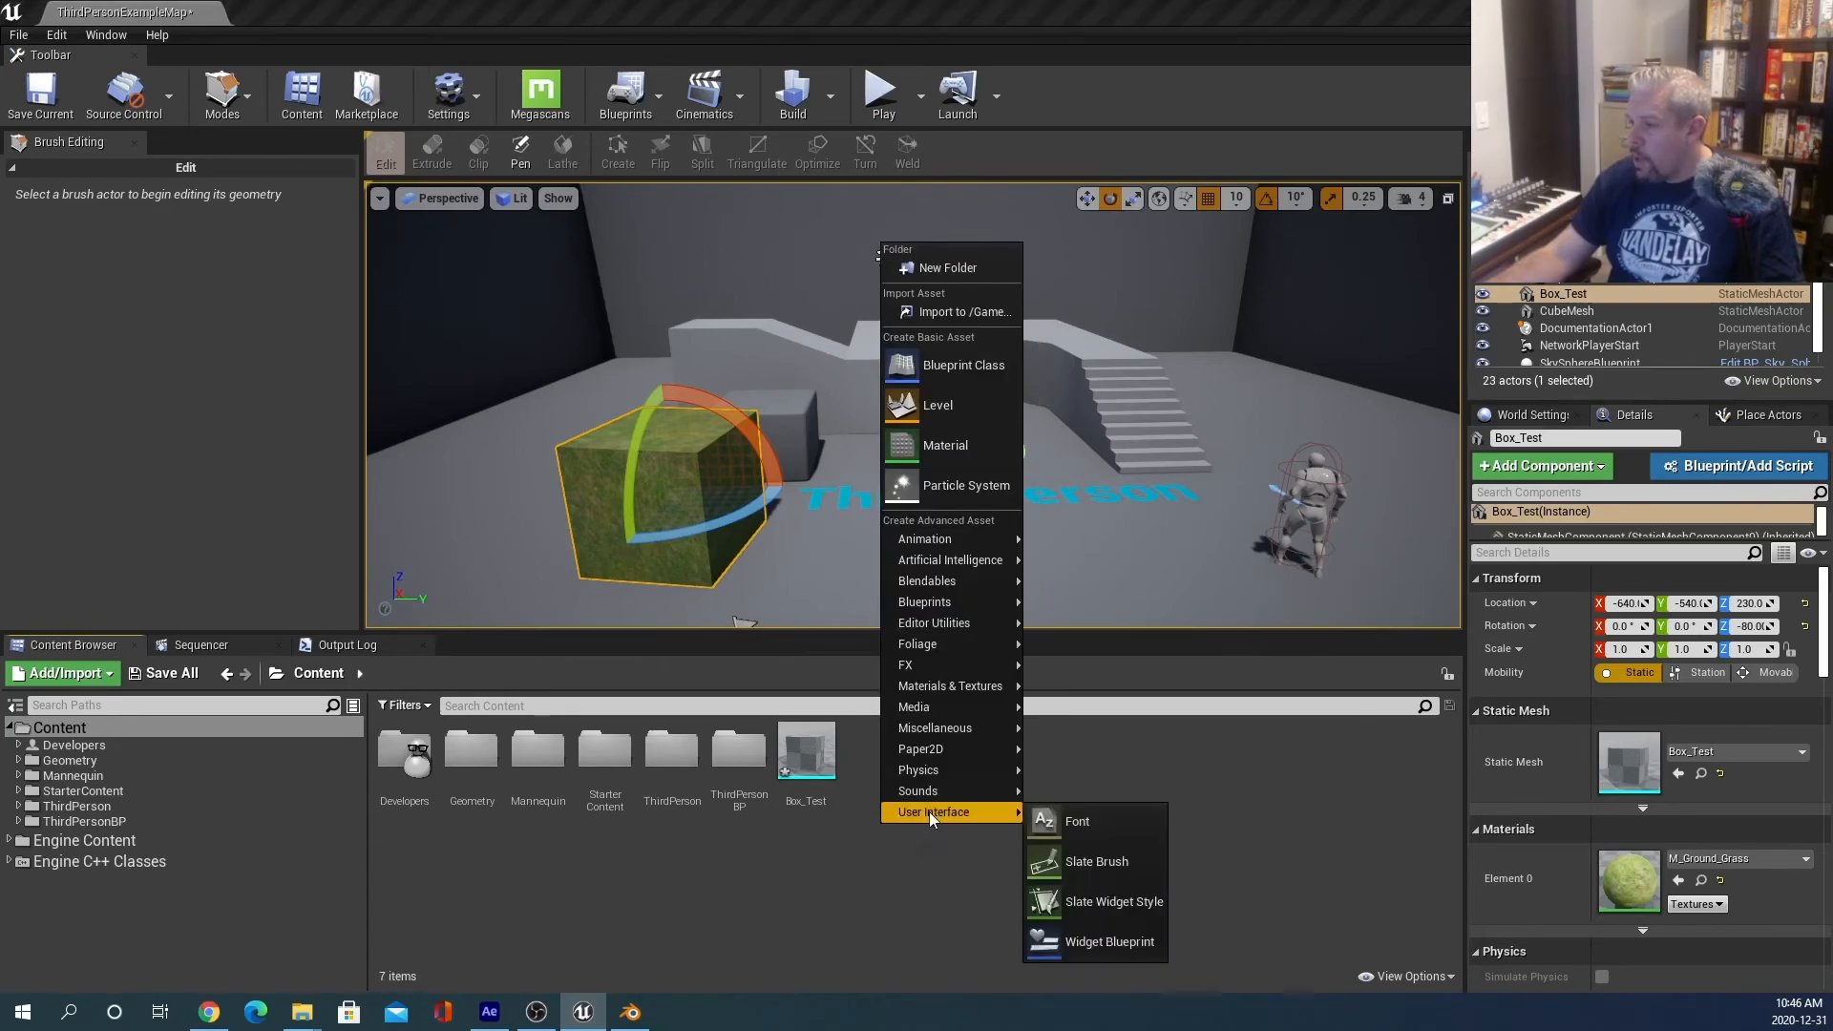
right_click(869, 829)
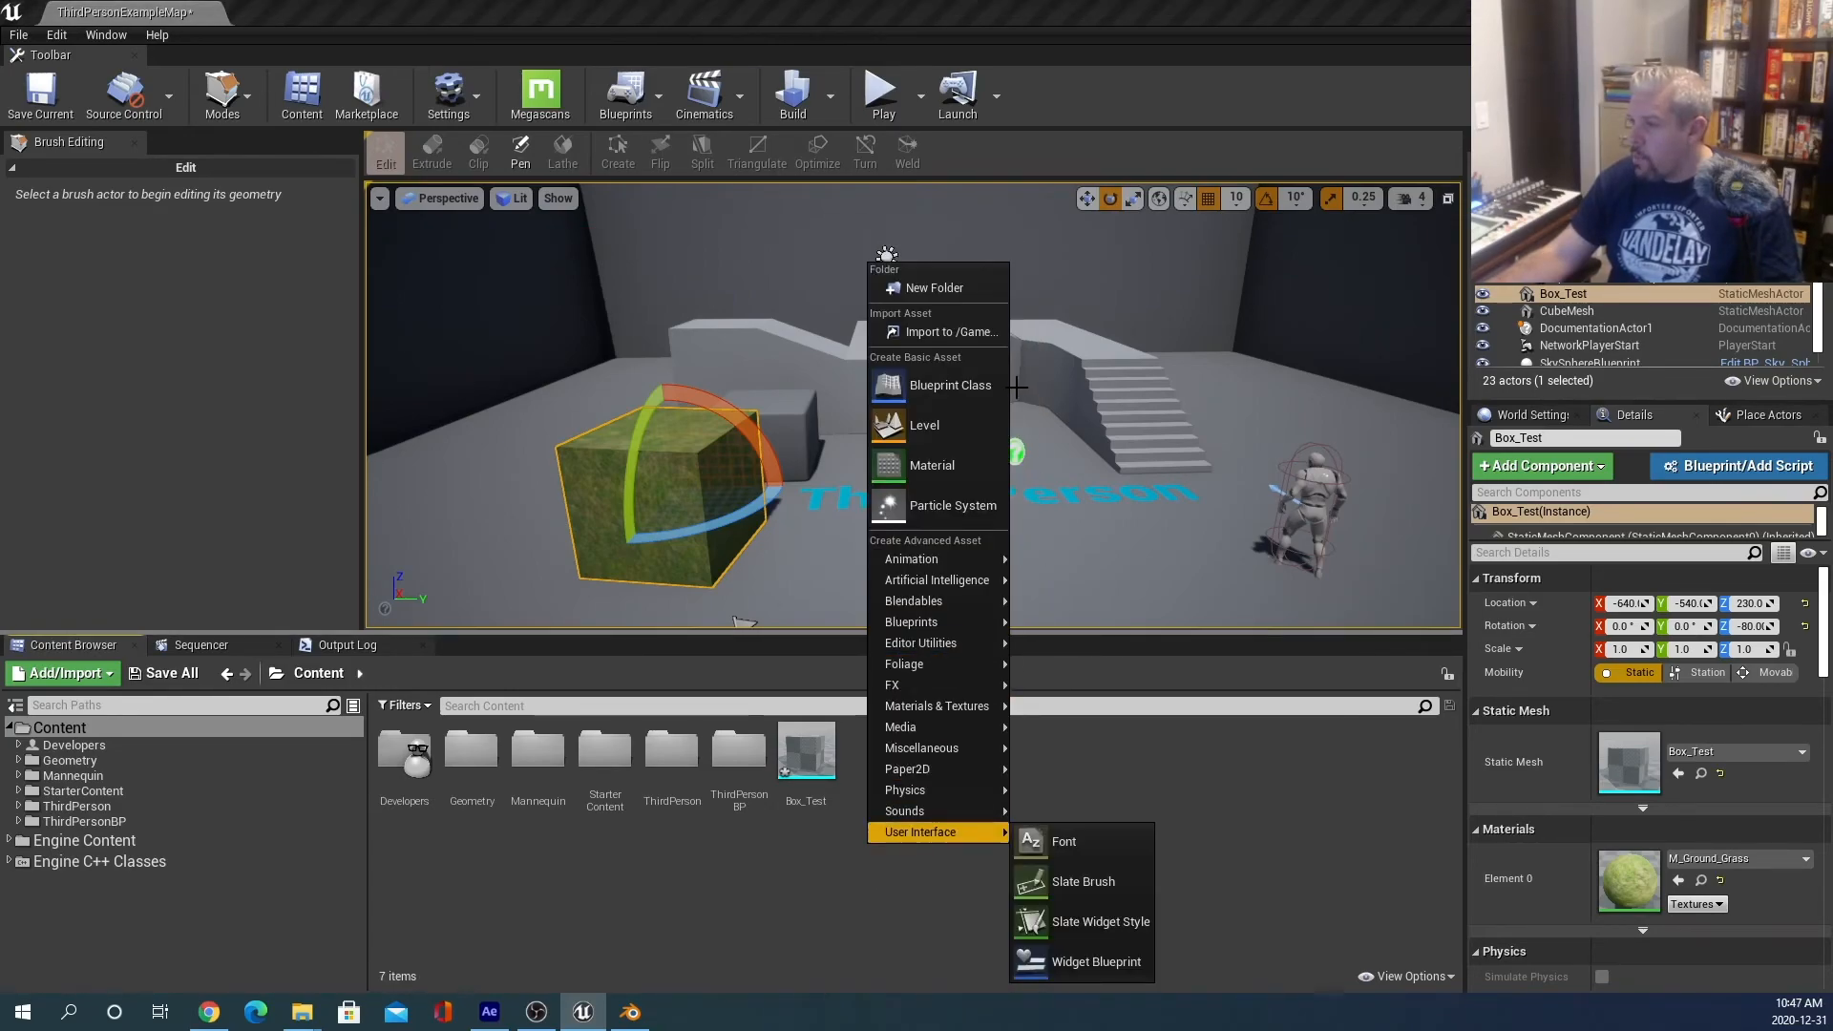
left_click(964, 332)
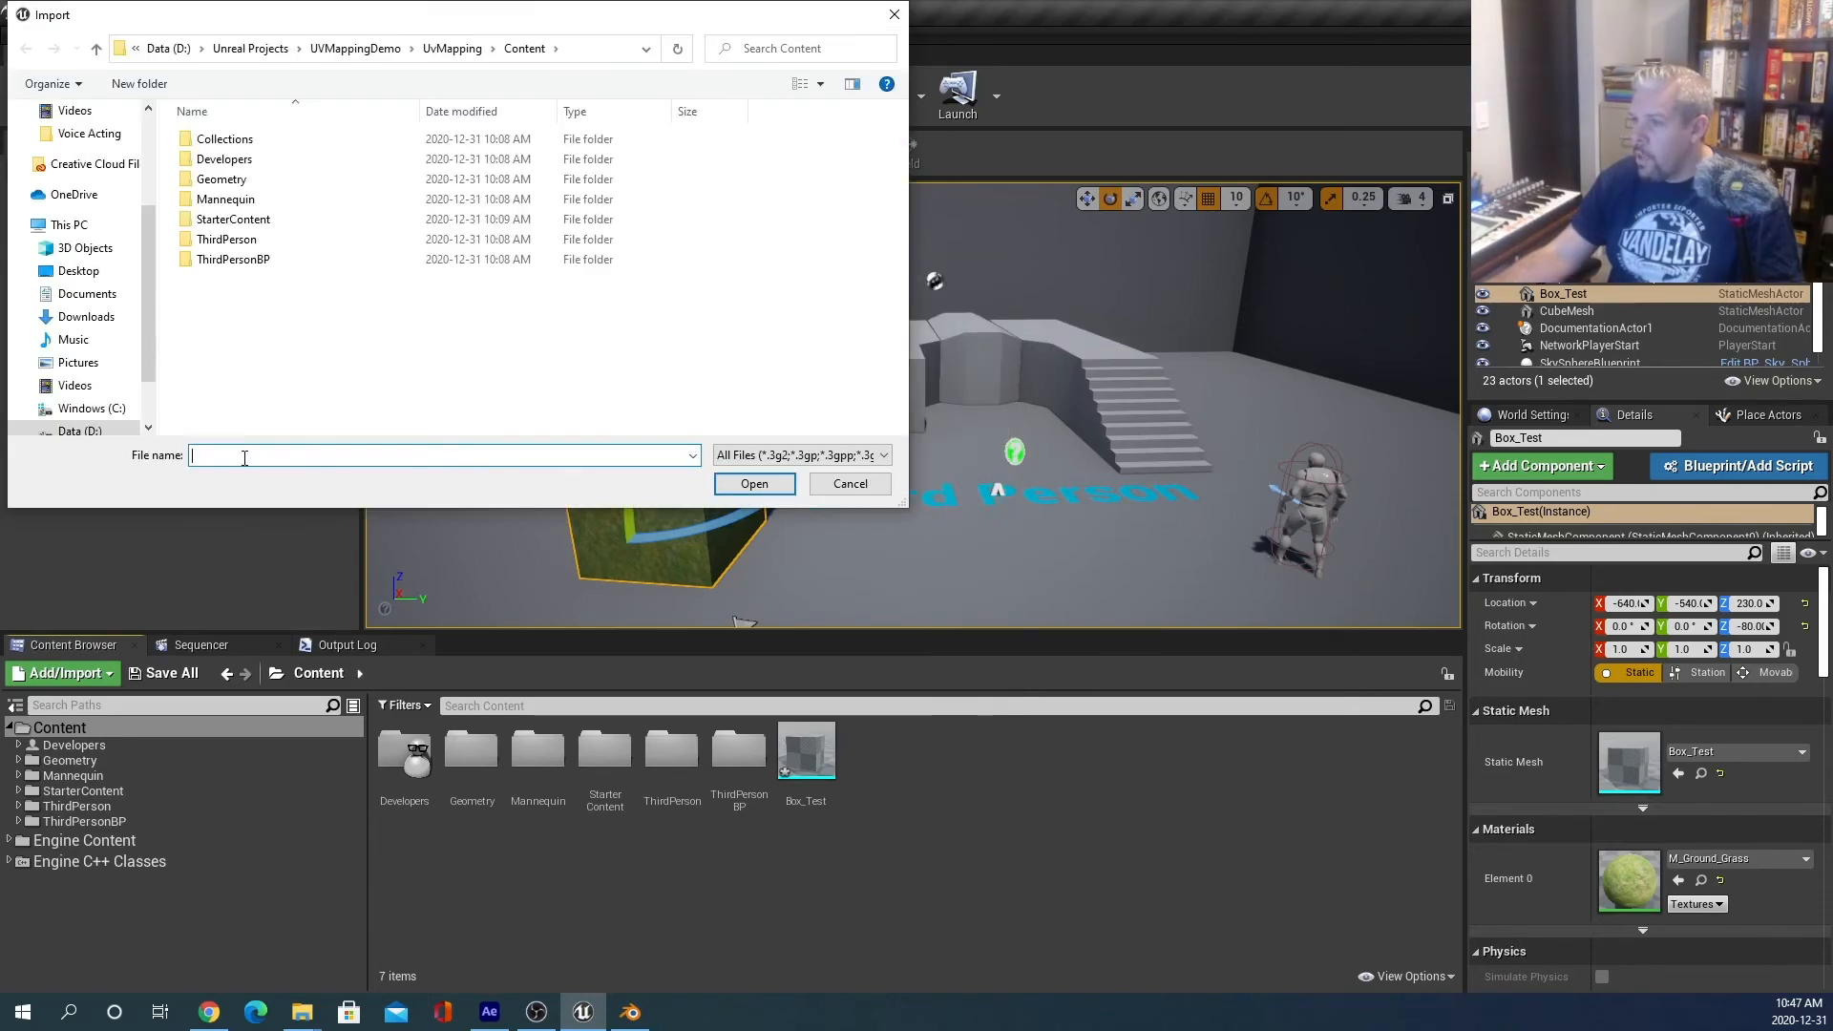
left_click(113, 431)
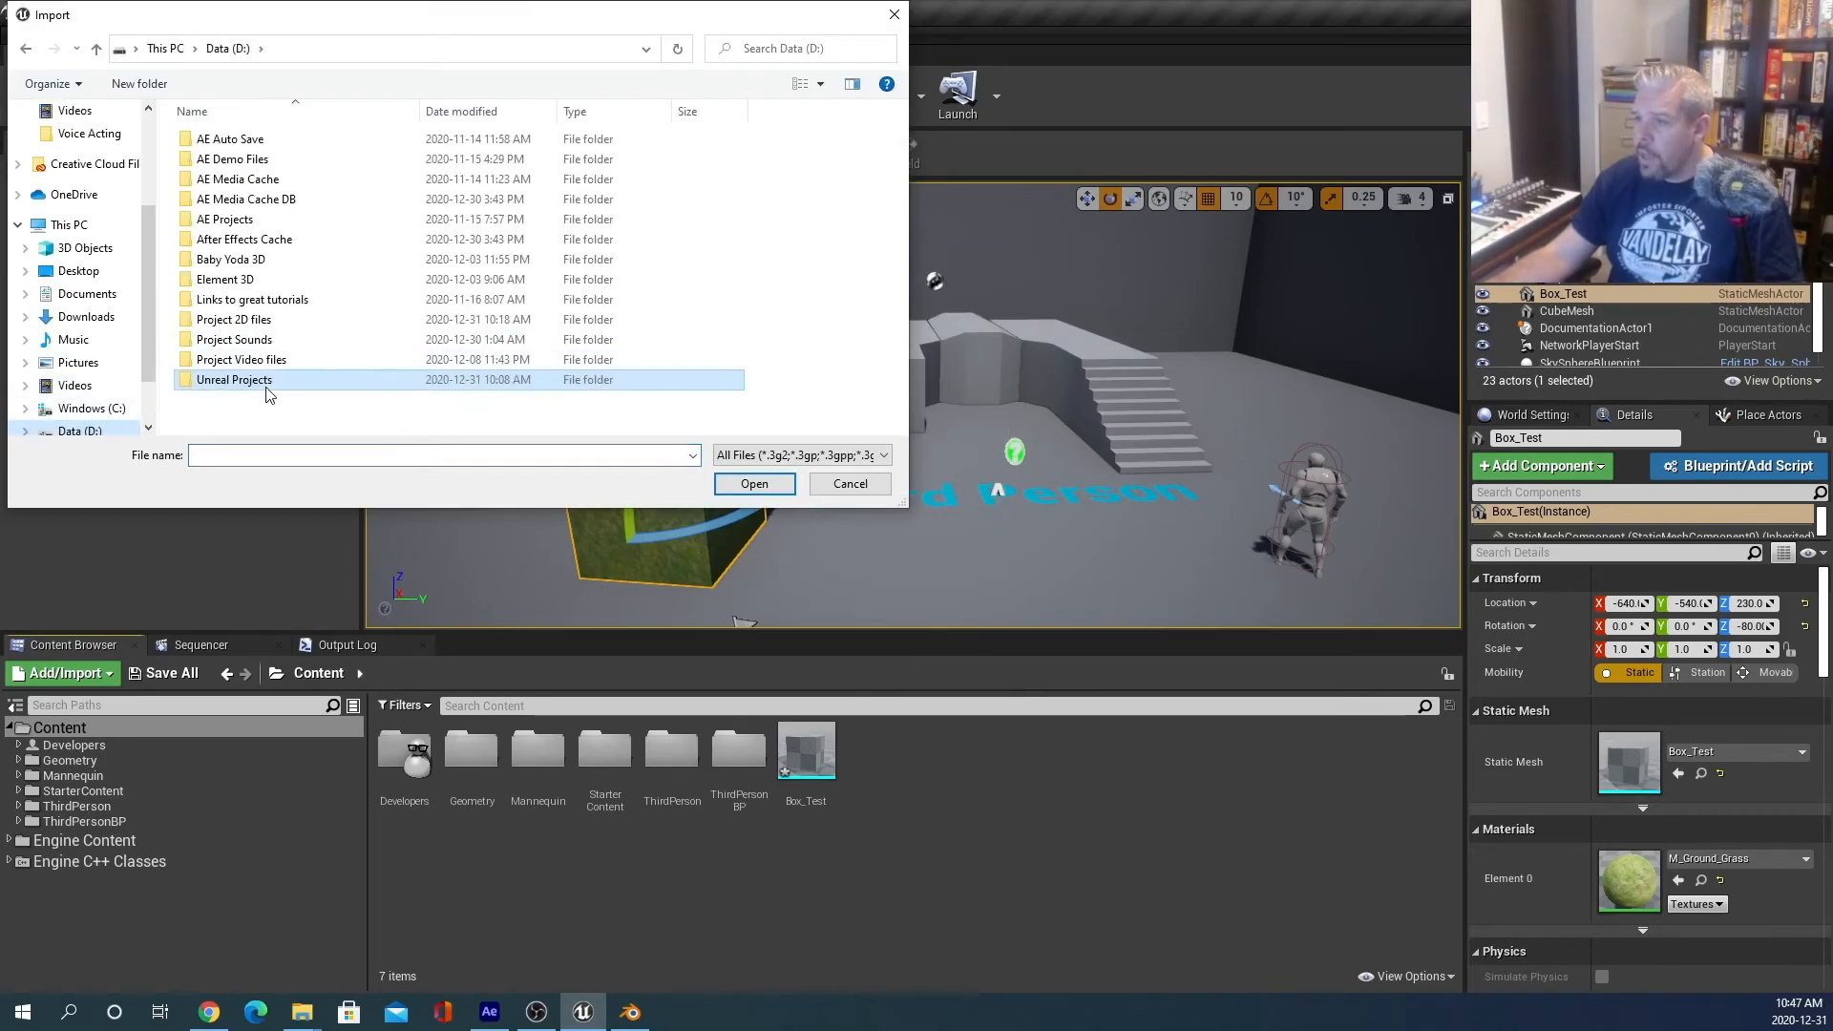
double_click(279, 321)
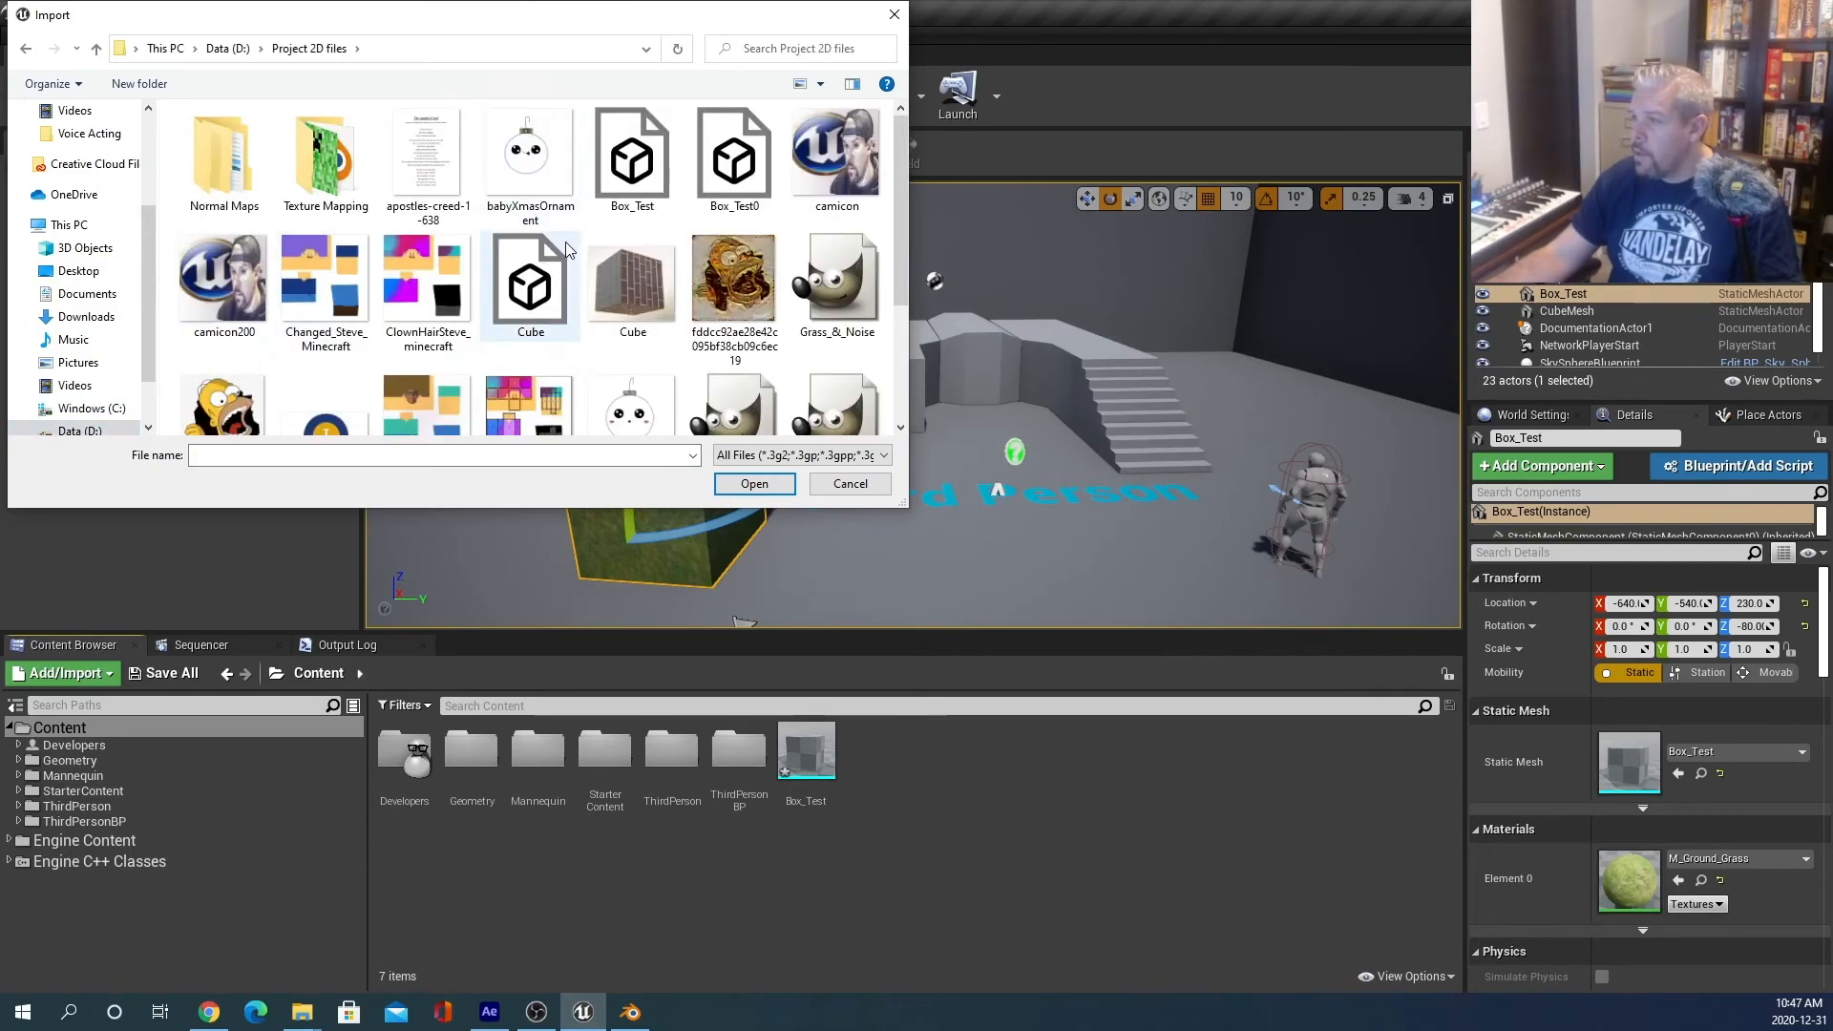
left_click(657, 178)
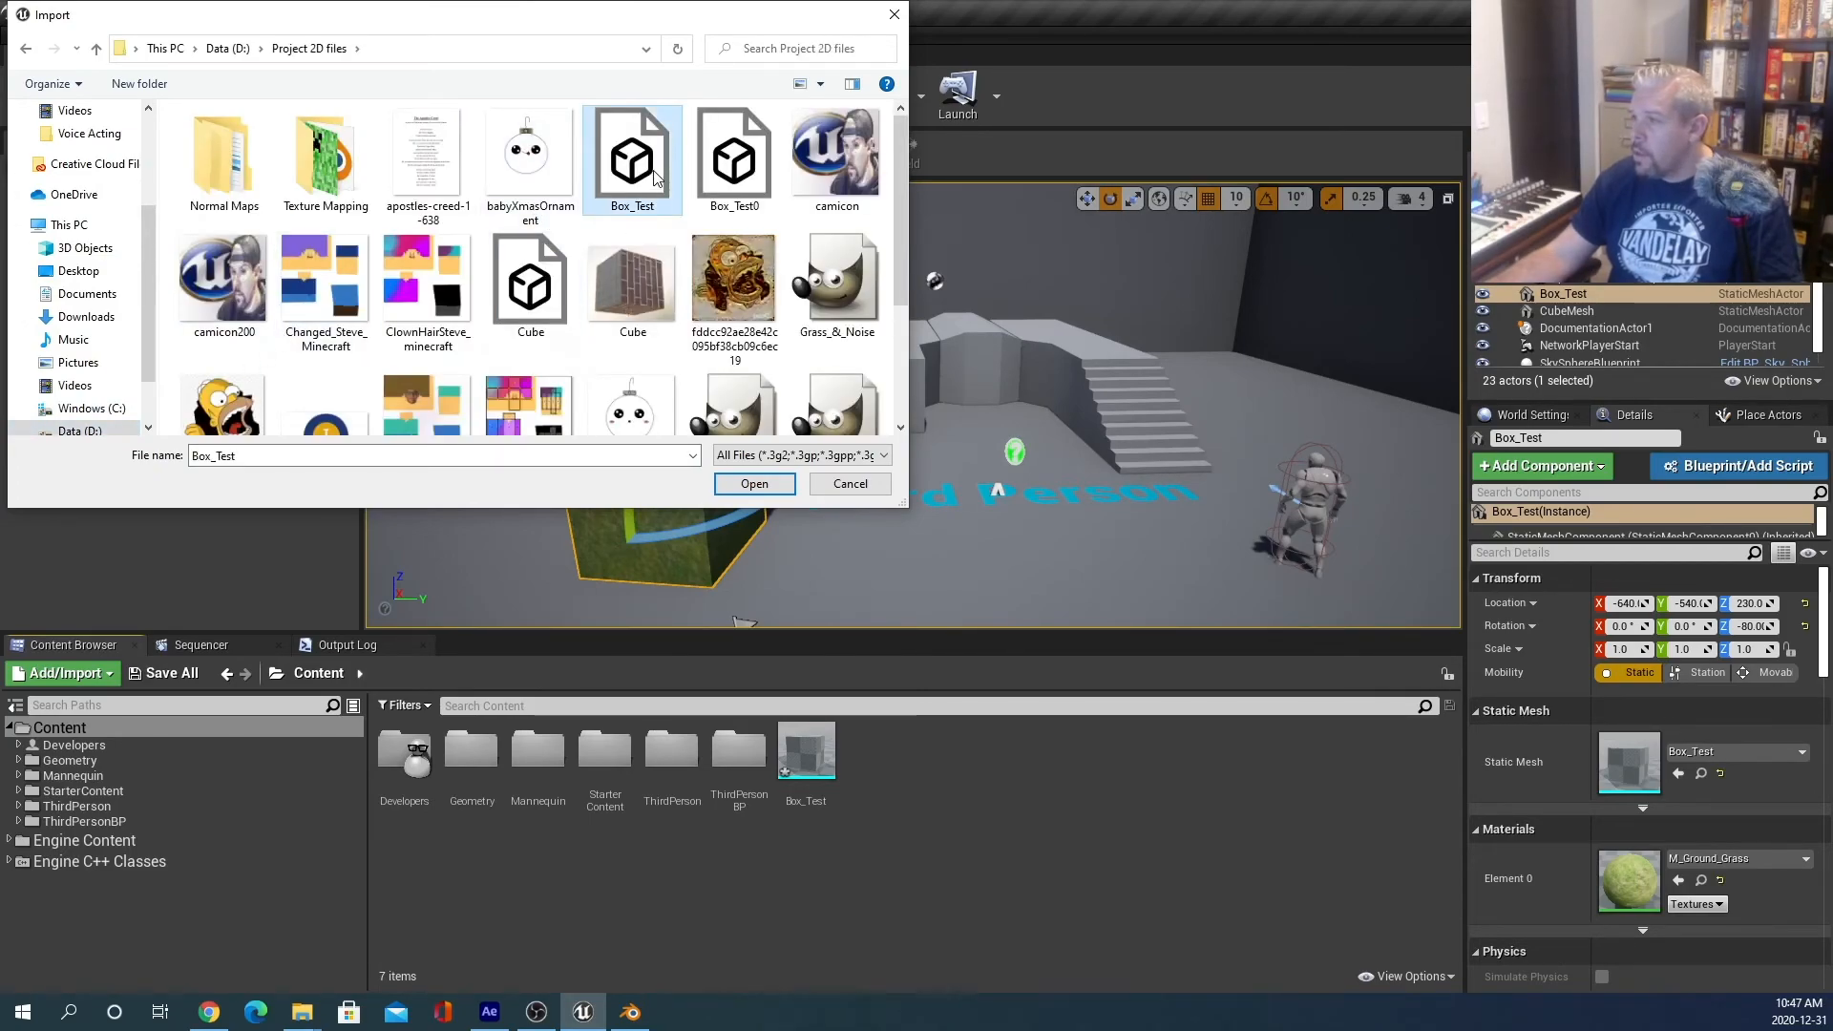
left_click(754, 485)
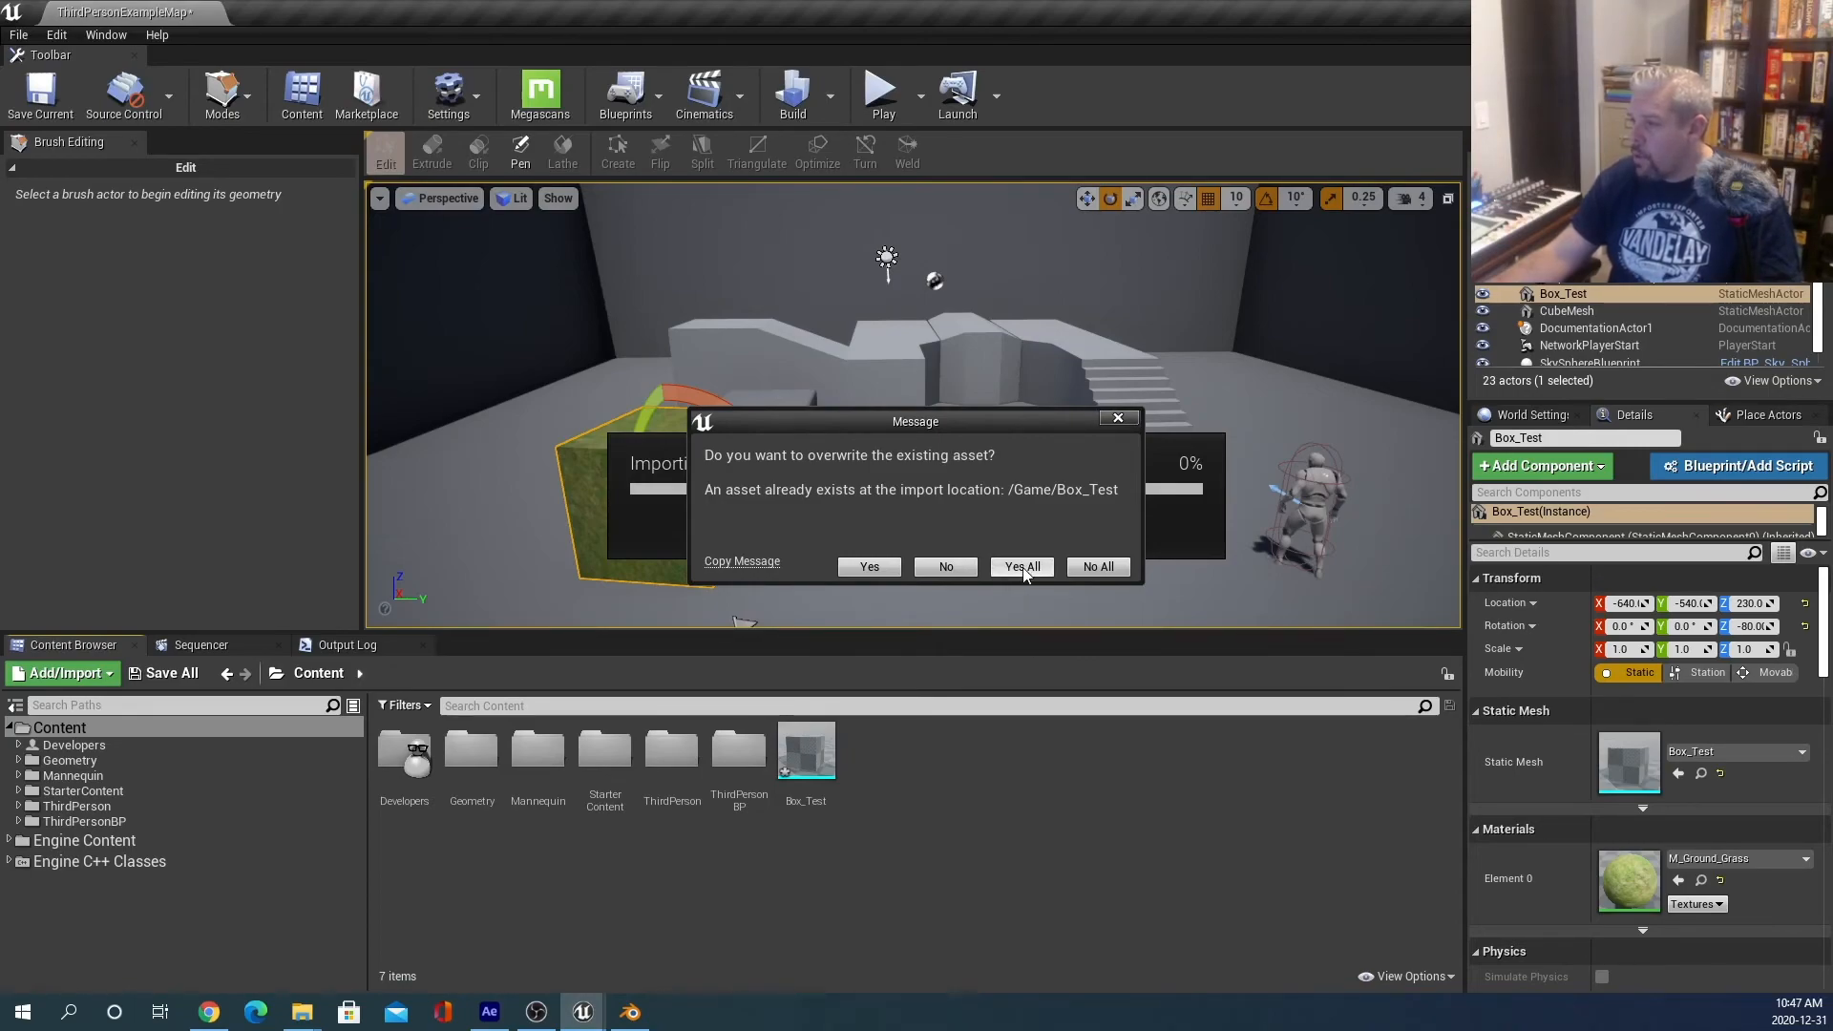
left_click(1021, 567)
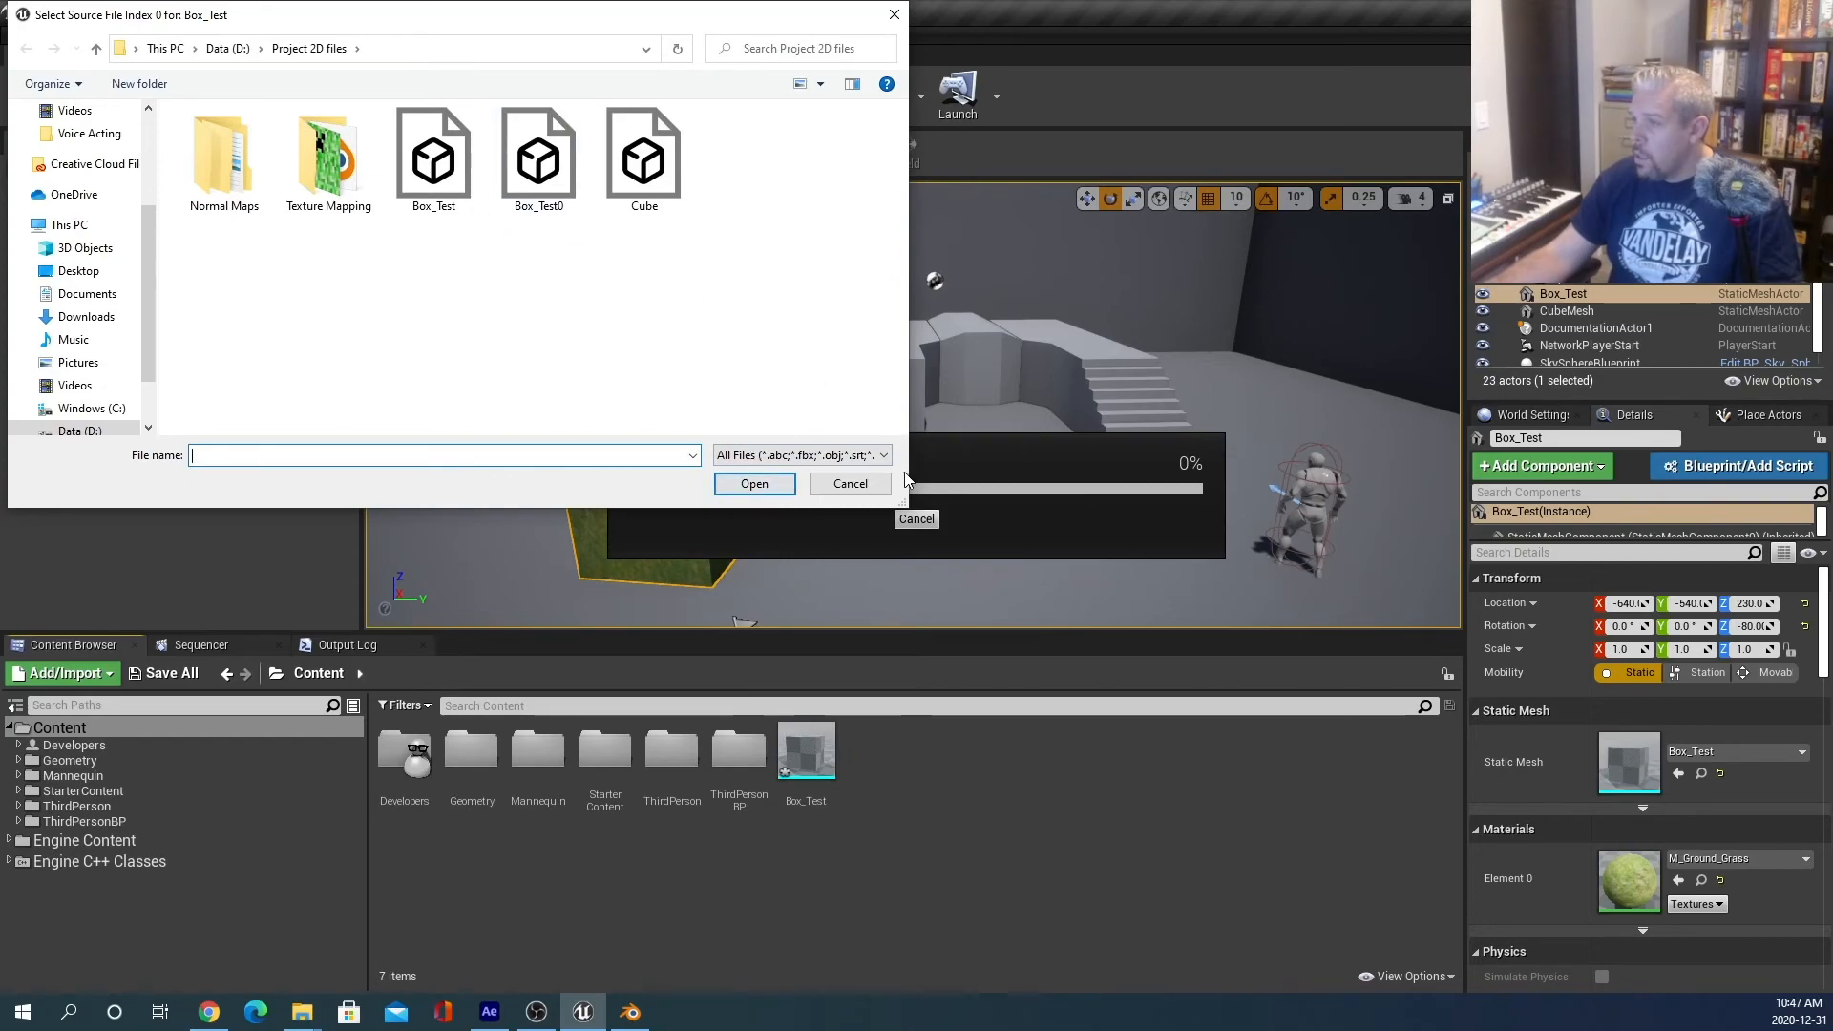
left_click(871, 485)
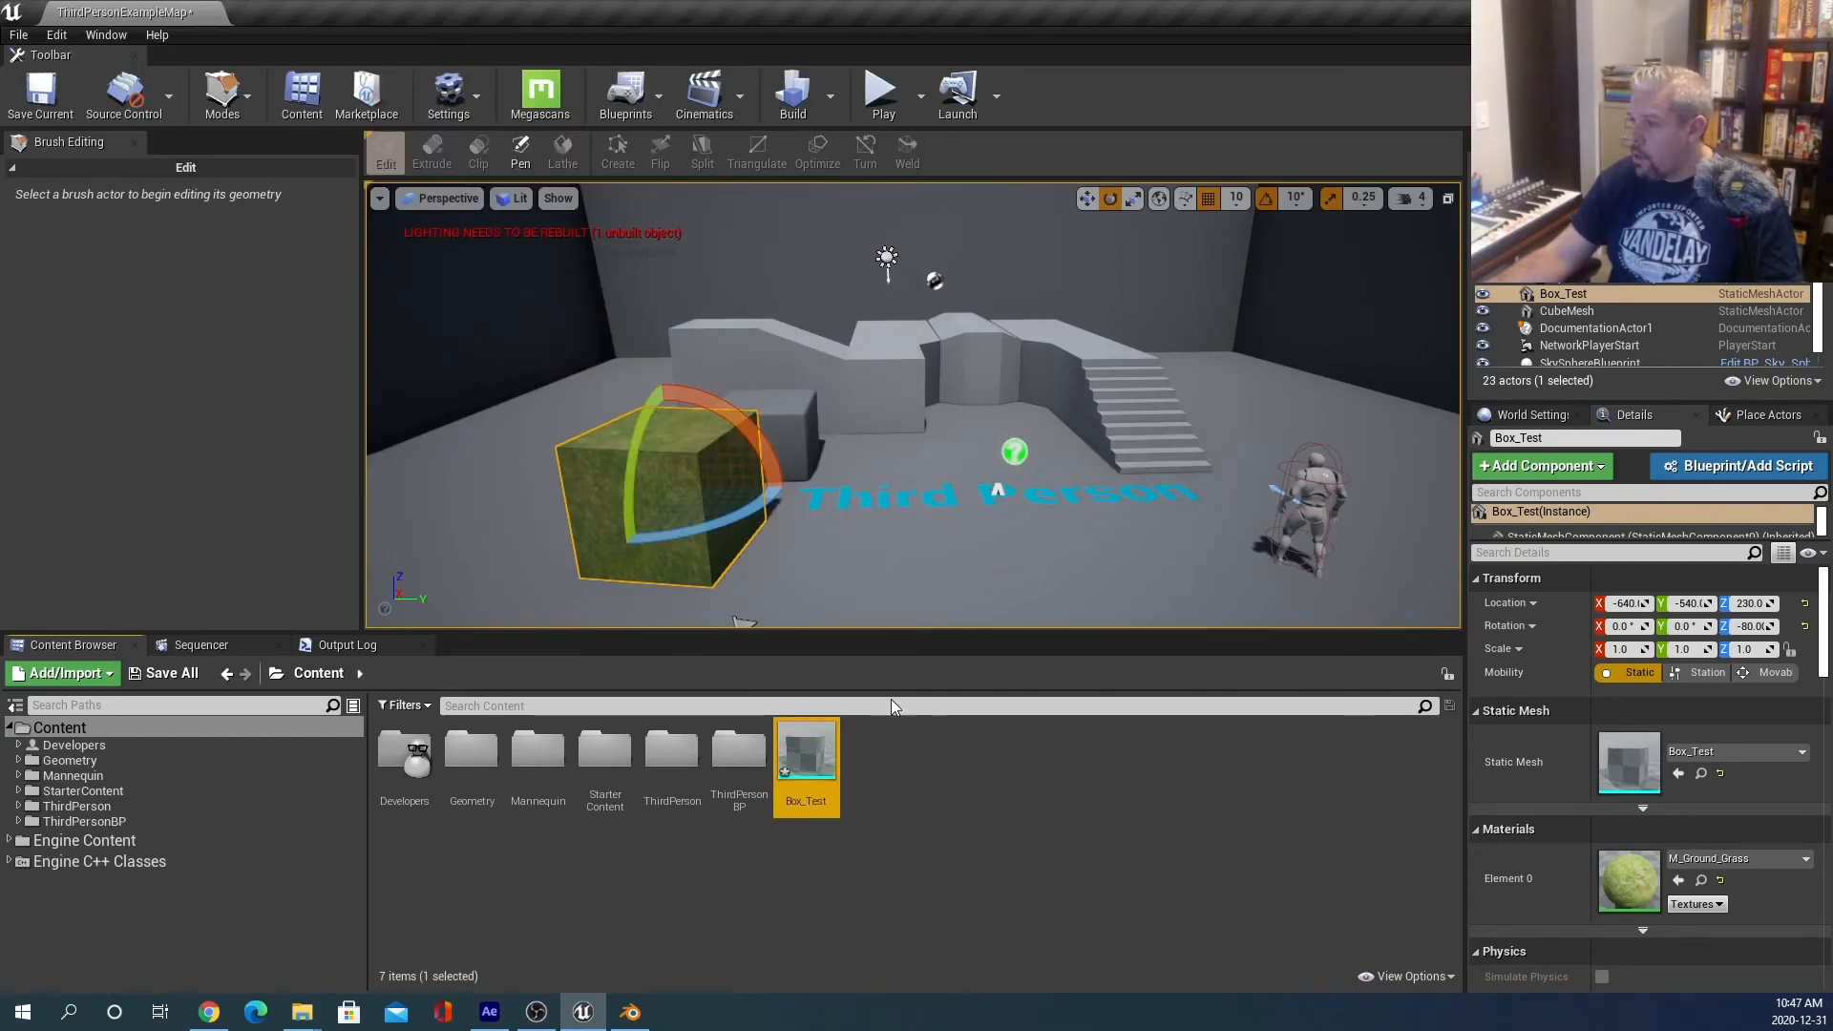
Import Box_Test from Project 2D files over the existing asset, choosing Box_Test as its source file and accepting the listed material matching.
right_click(937, 784)
left_click(1018, 272)
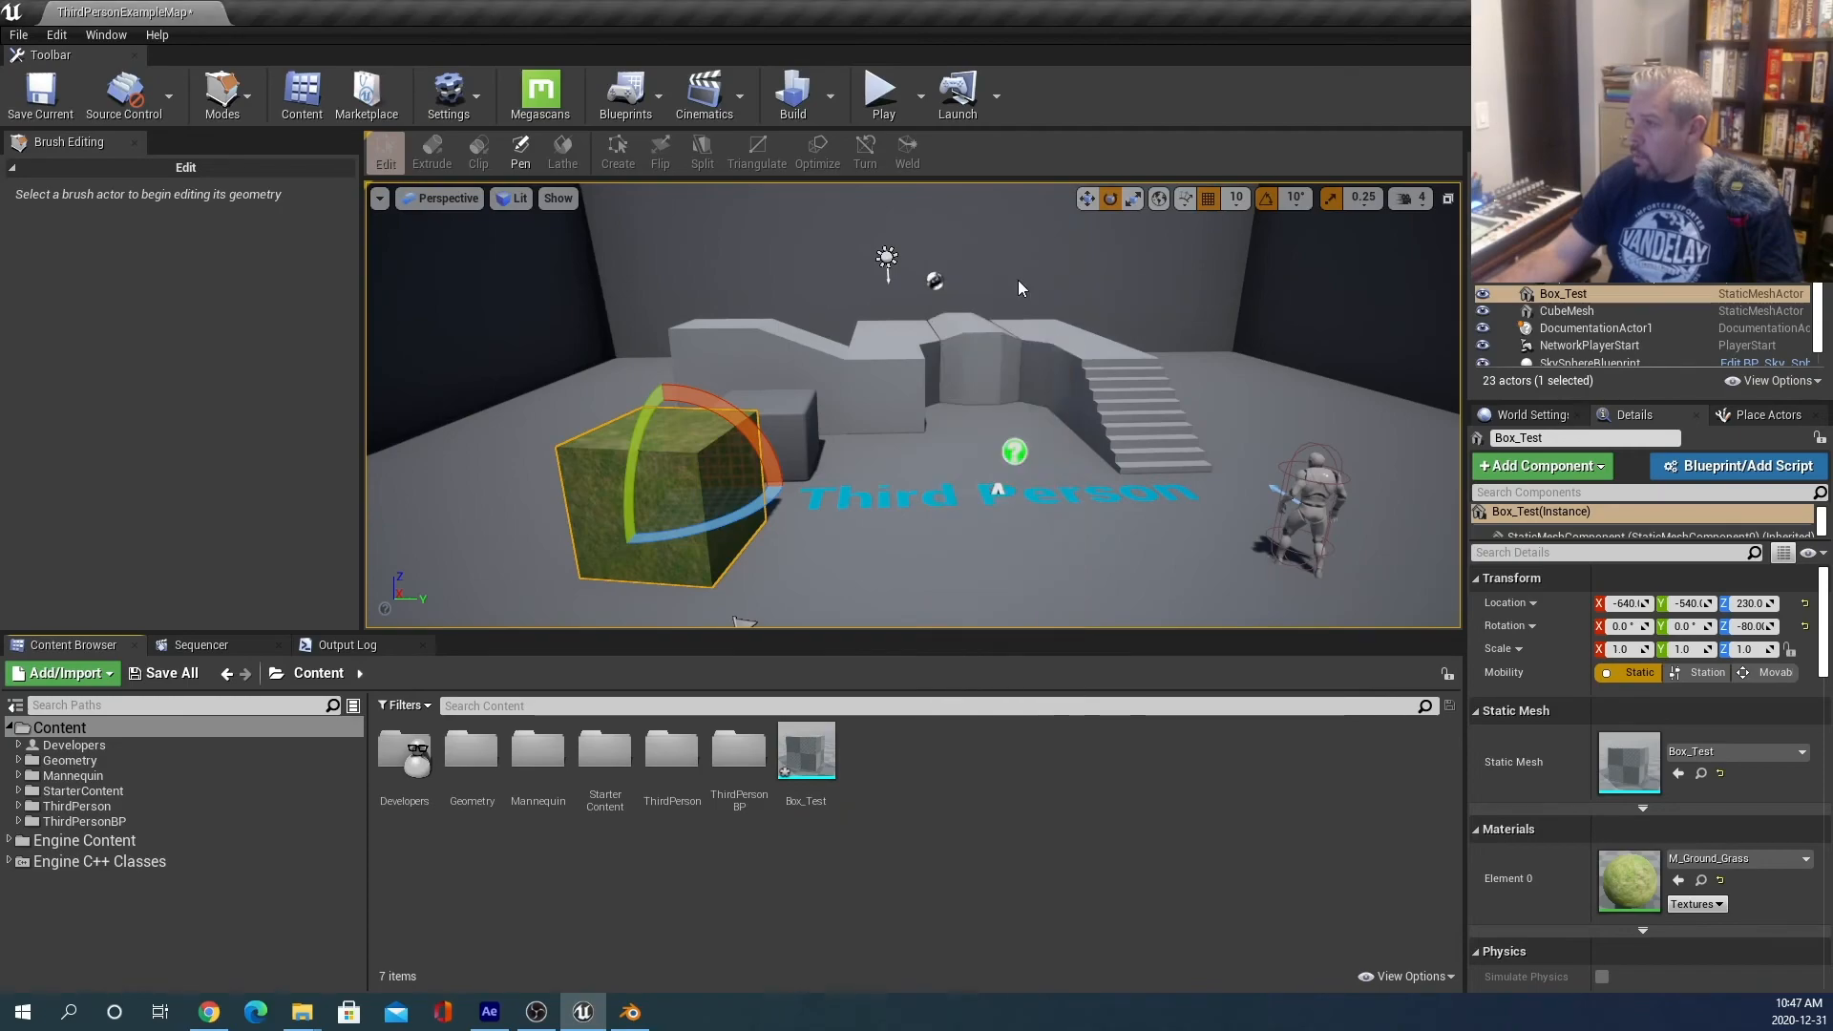
left_click(632, 158)
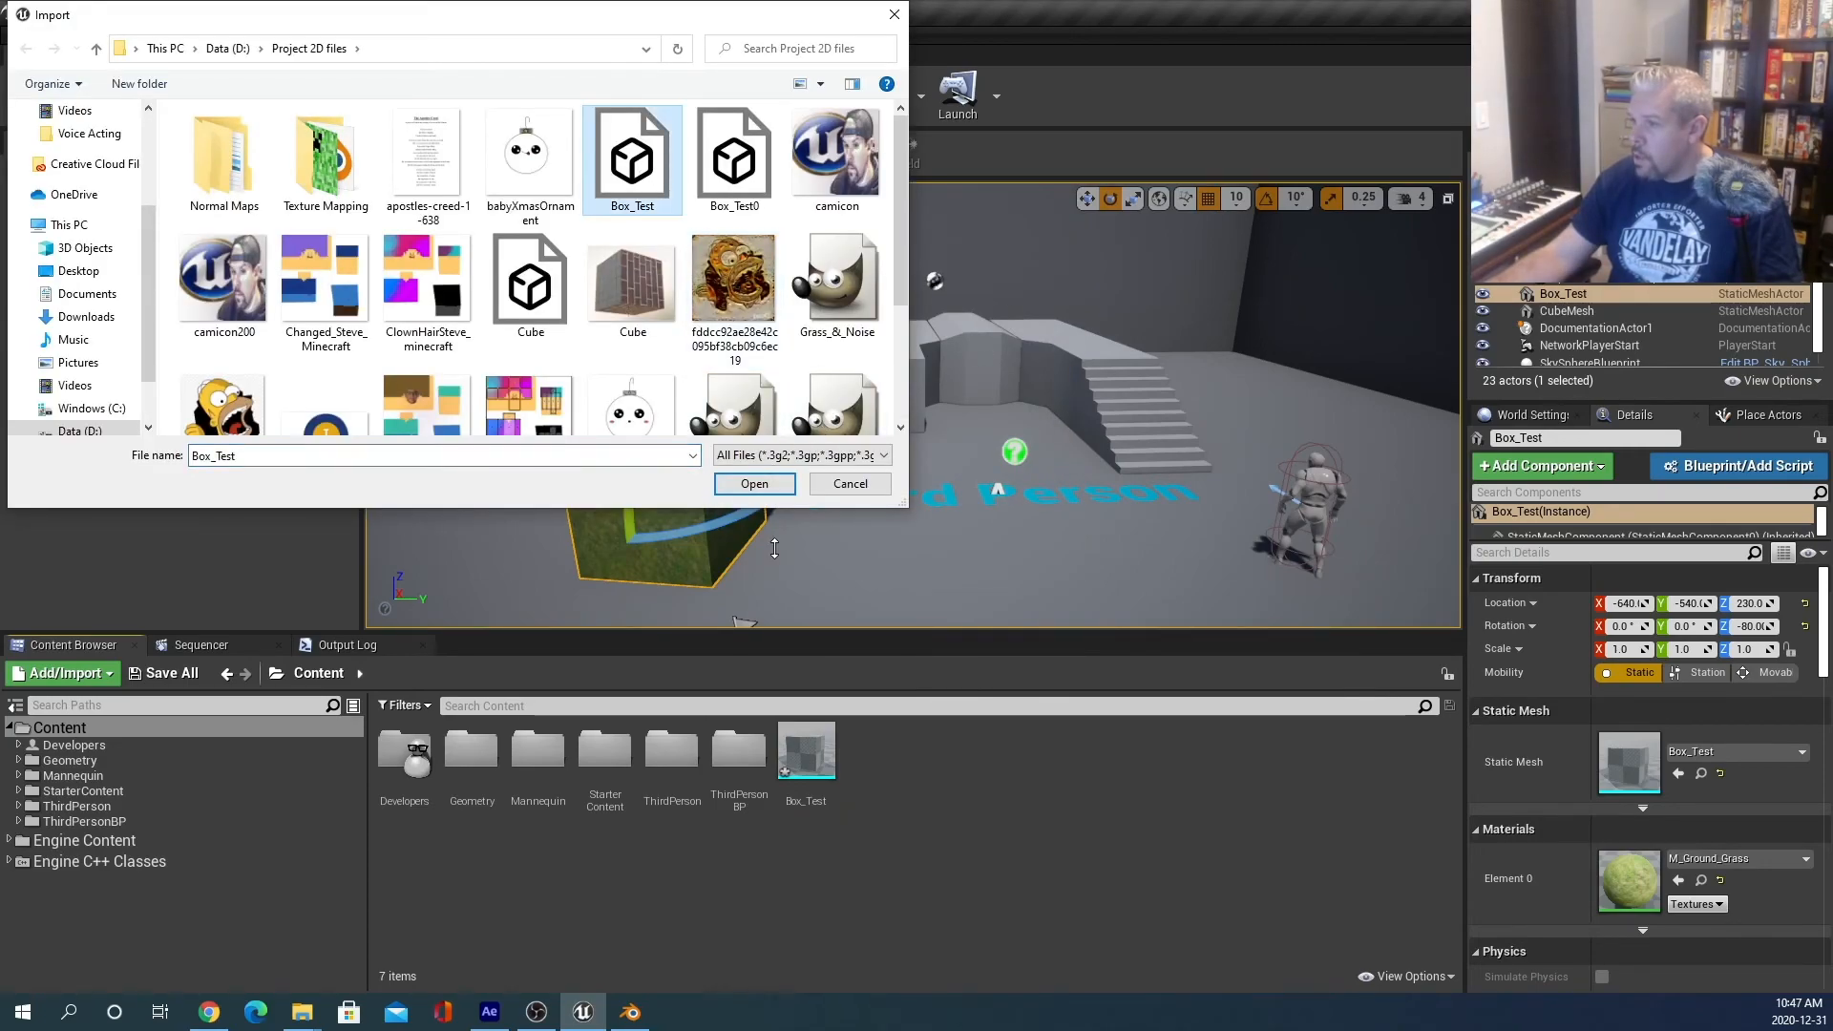
left_click(754, 484)
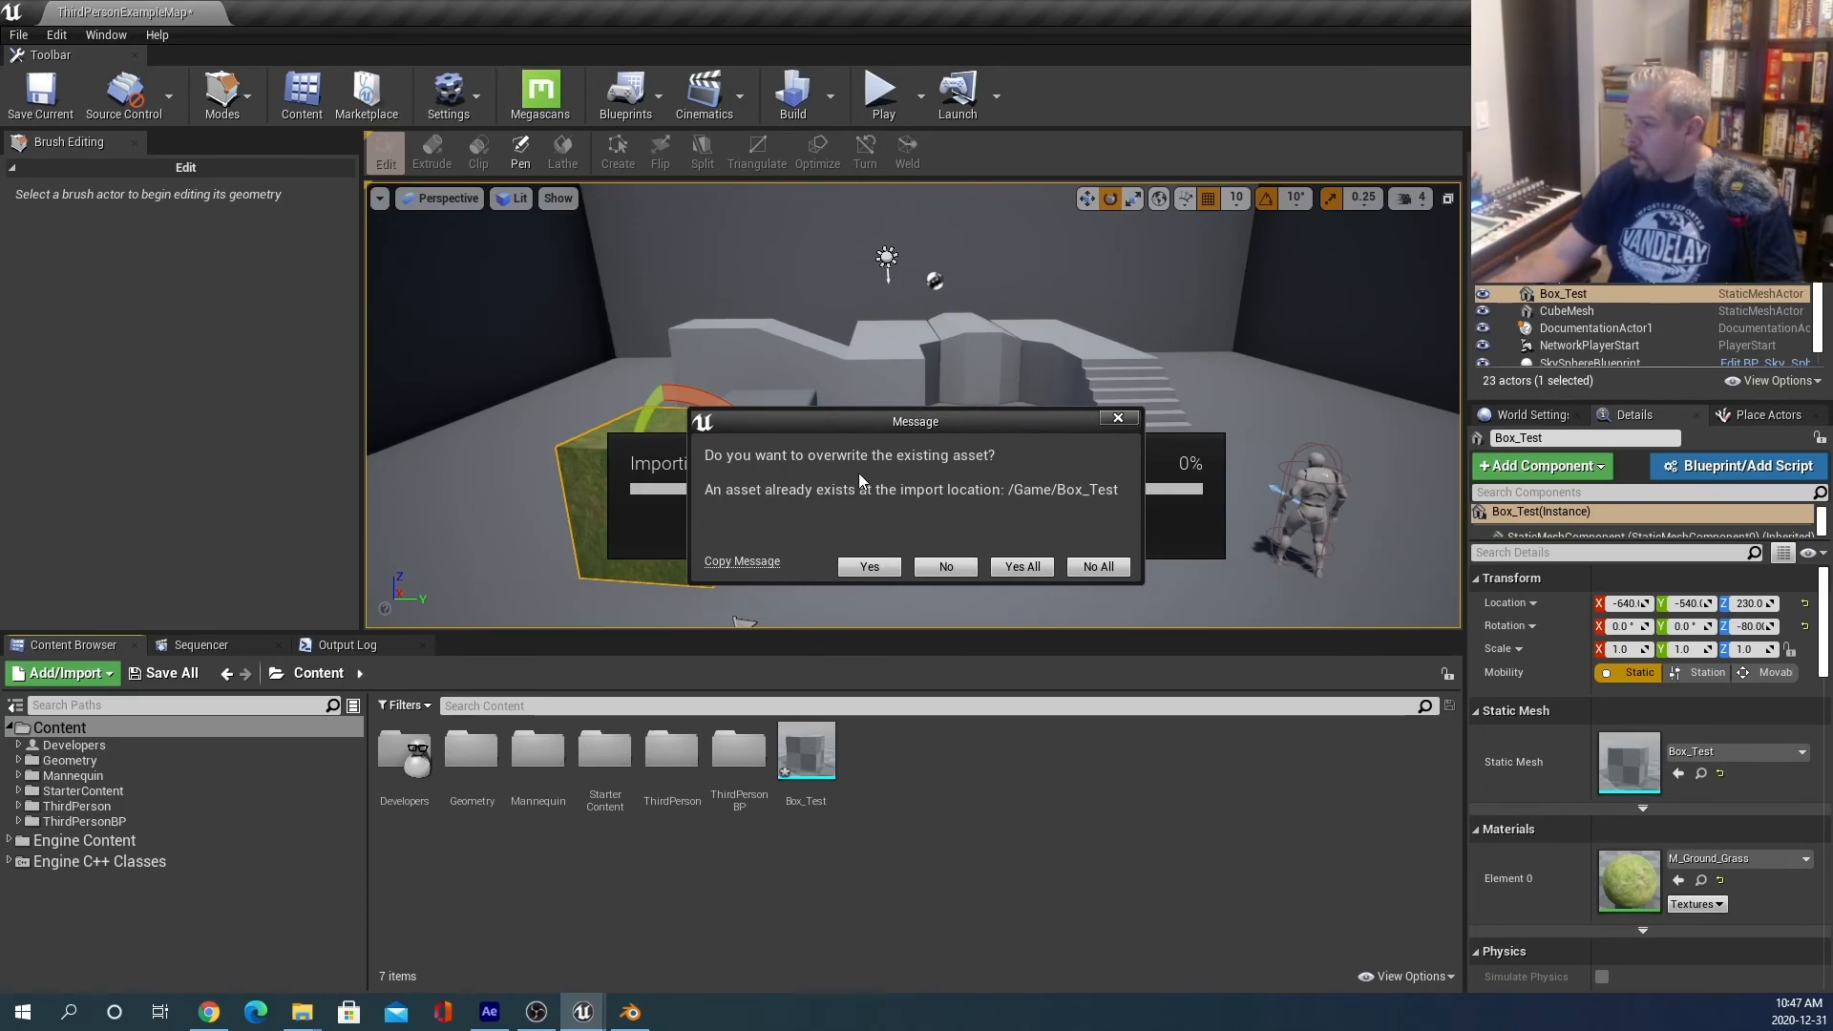
left_click(1005, 568)
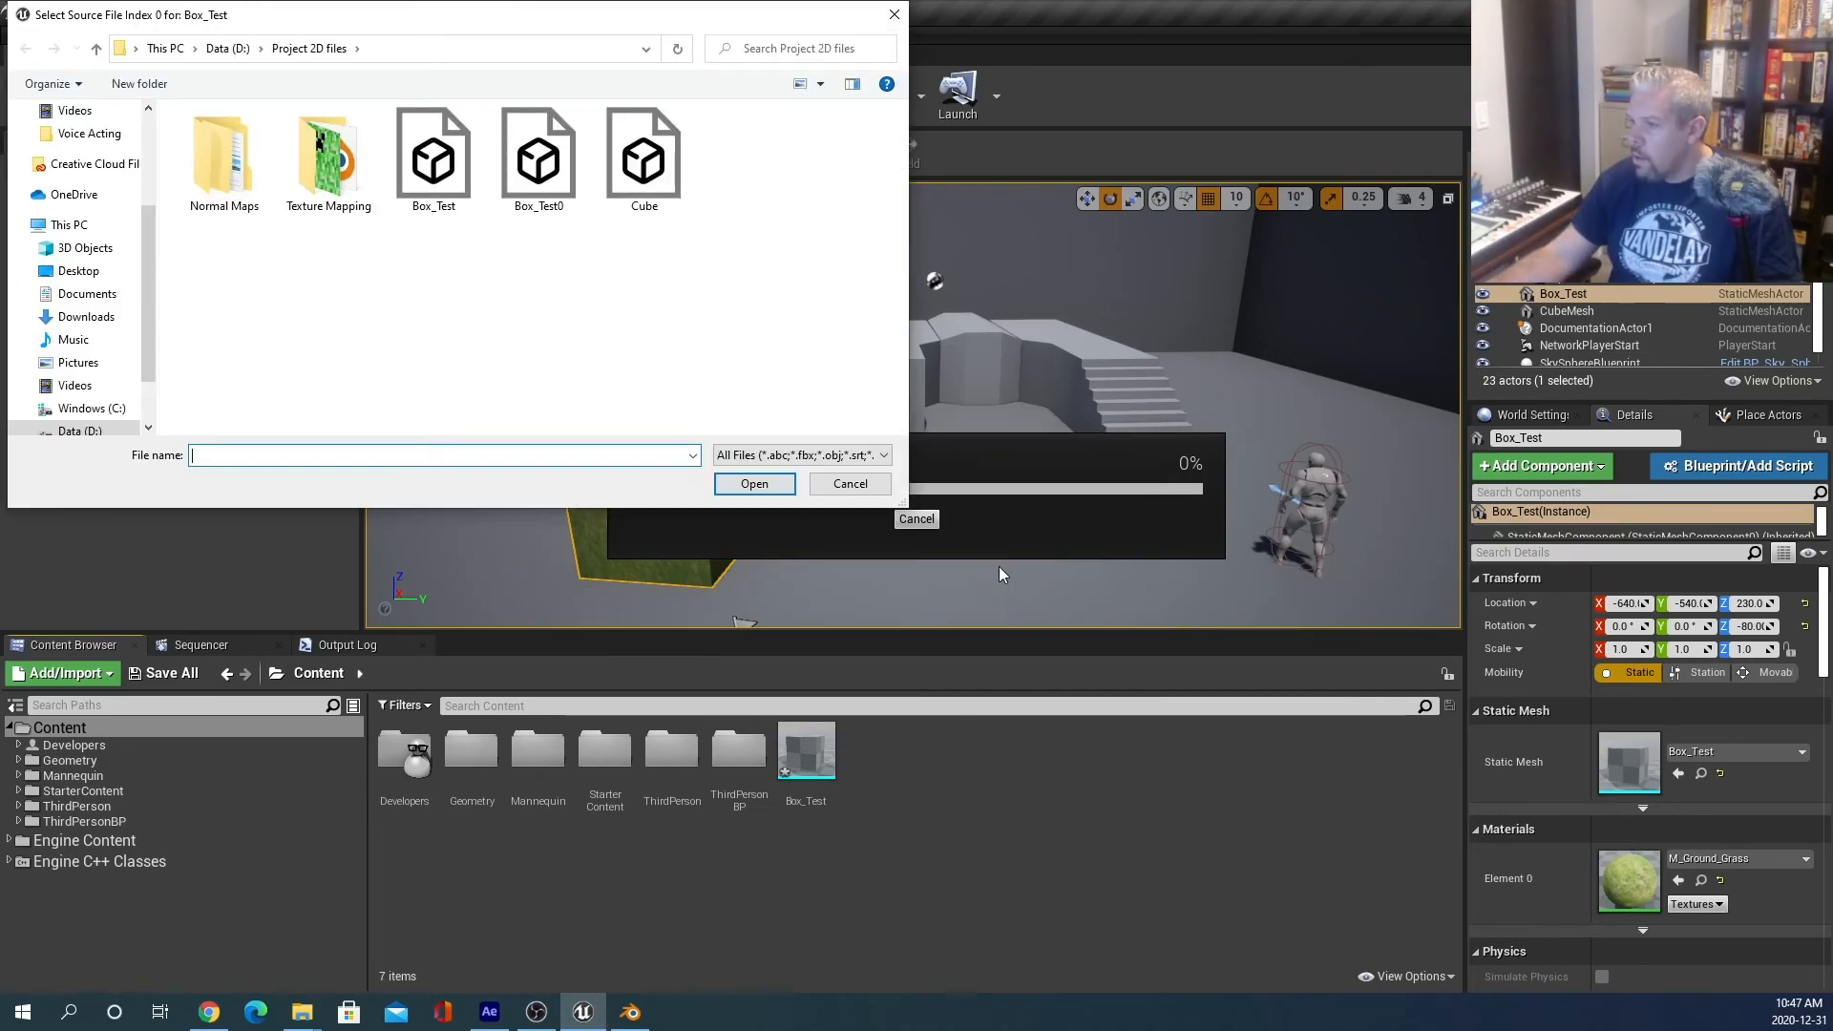
left_click(475, 179)
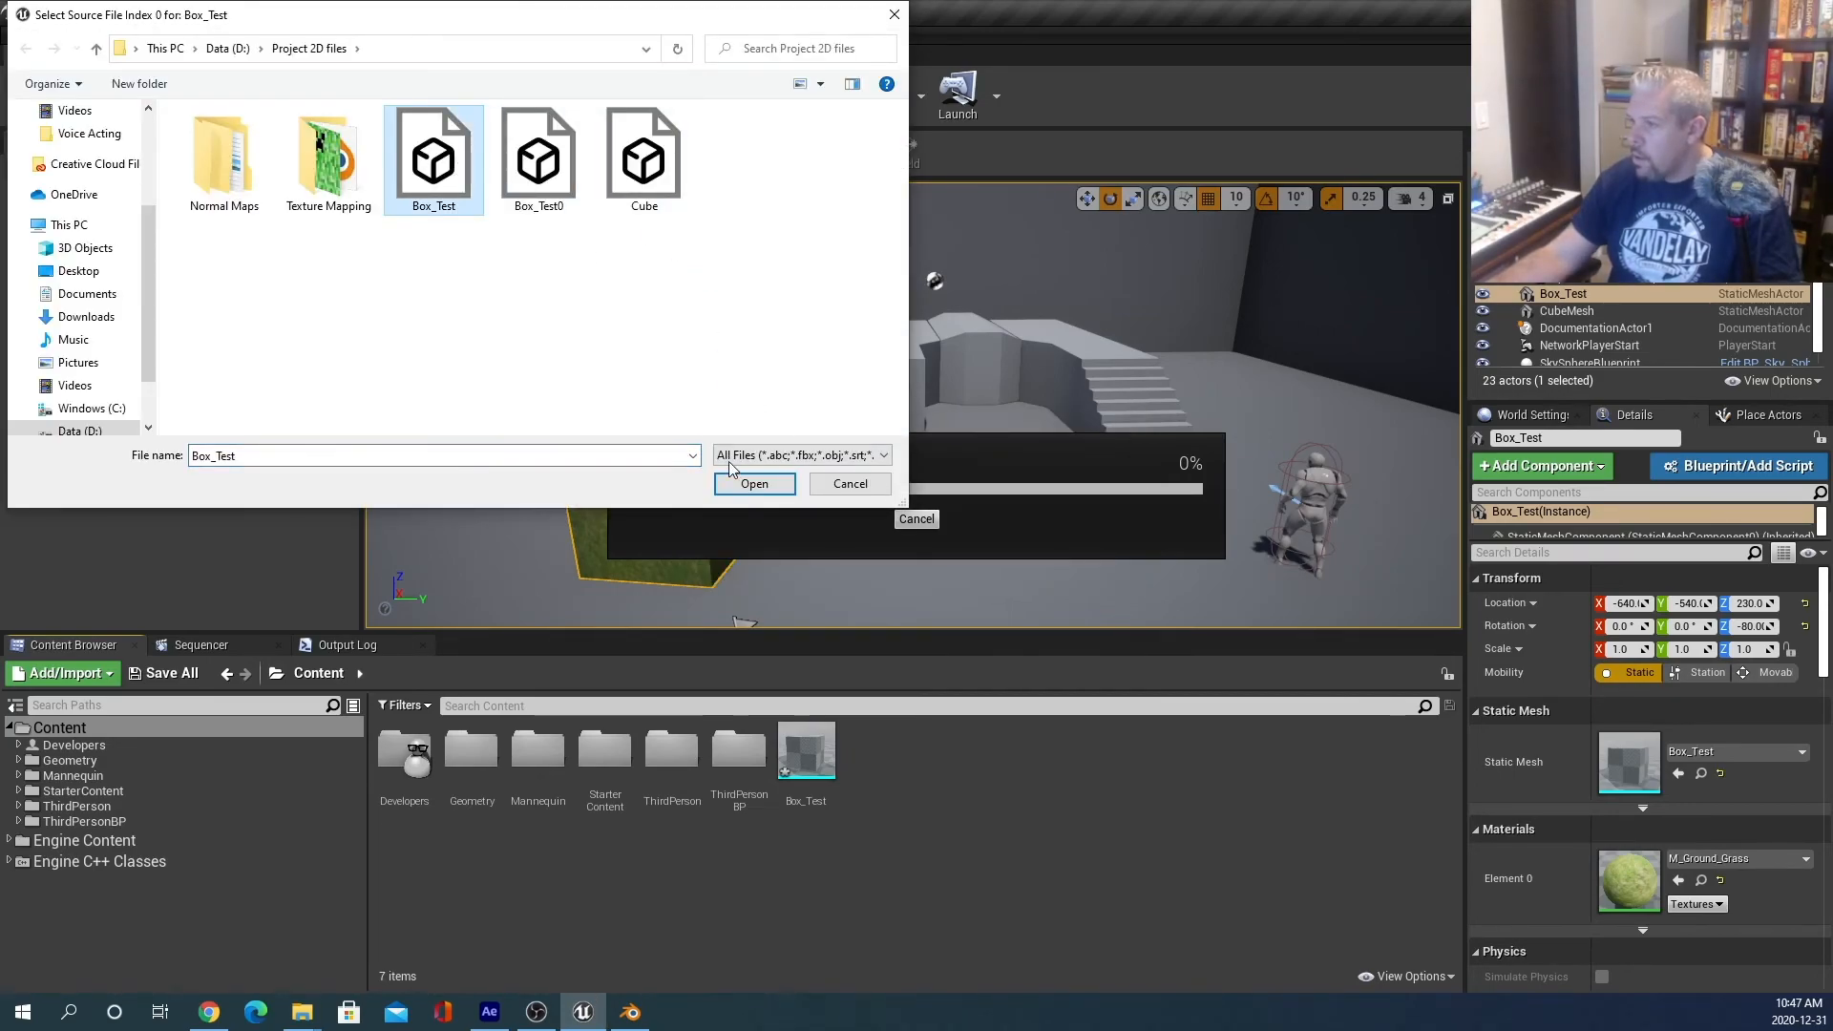
left_click(747, 484)
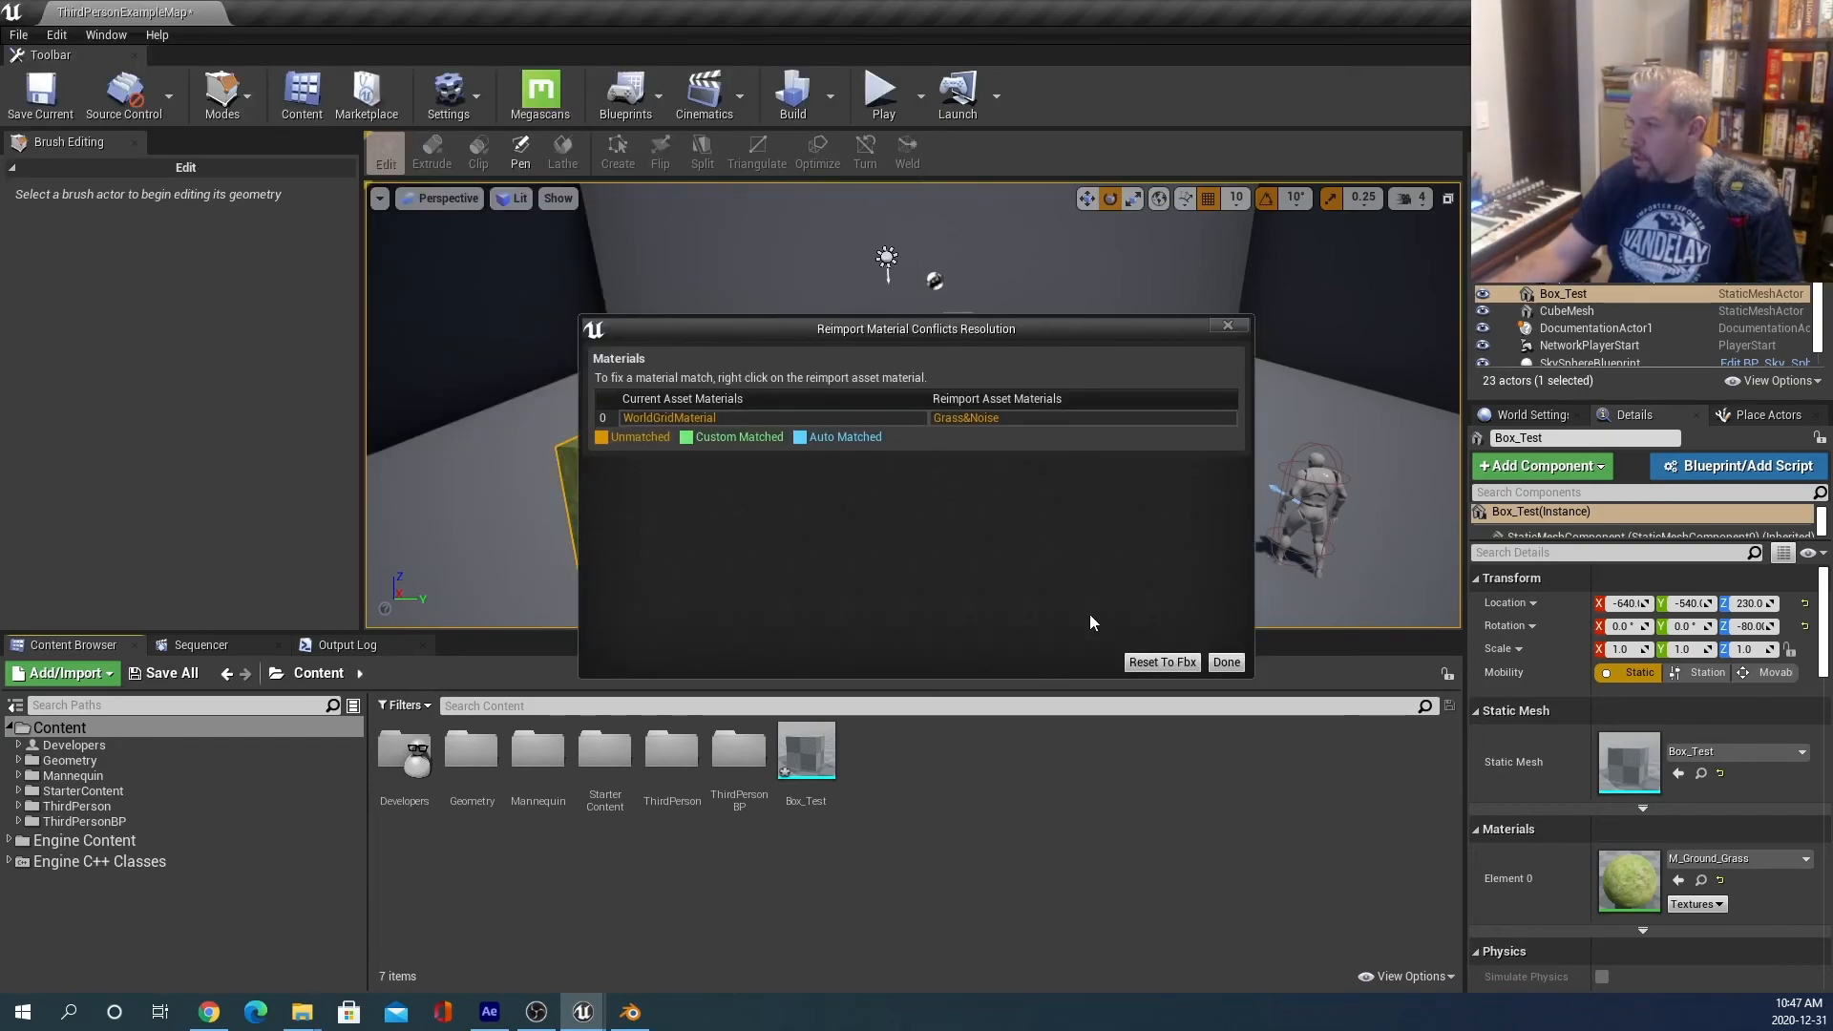
left_click(1225, 662)
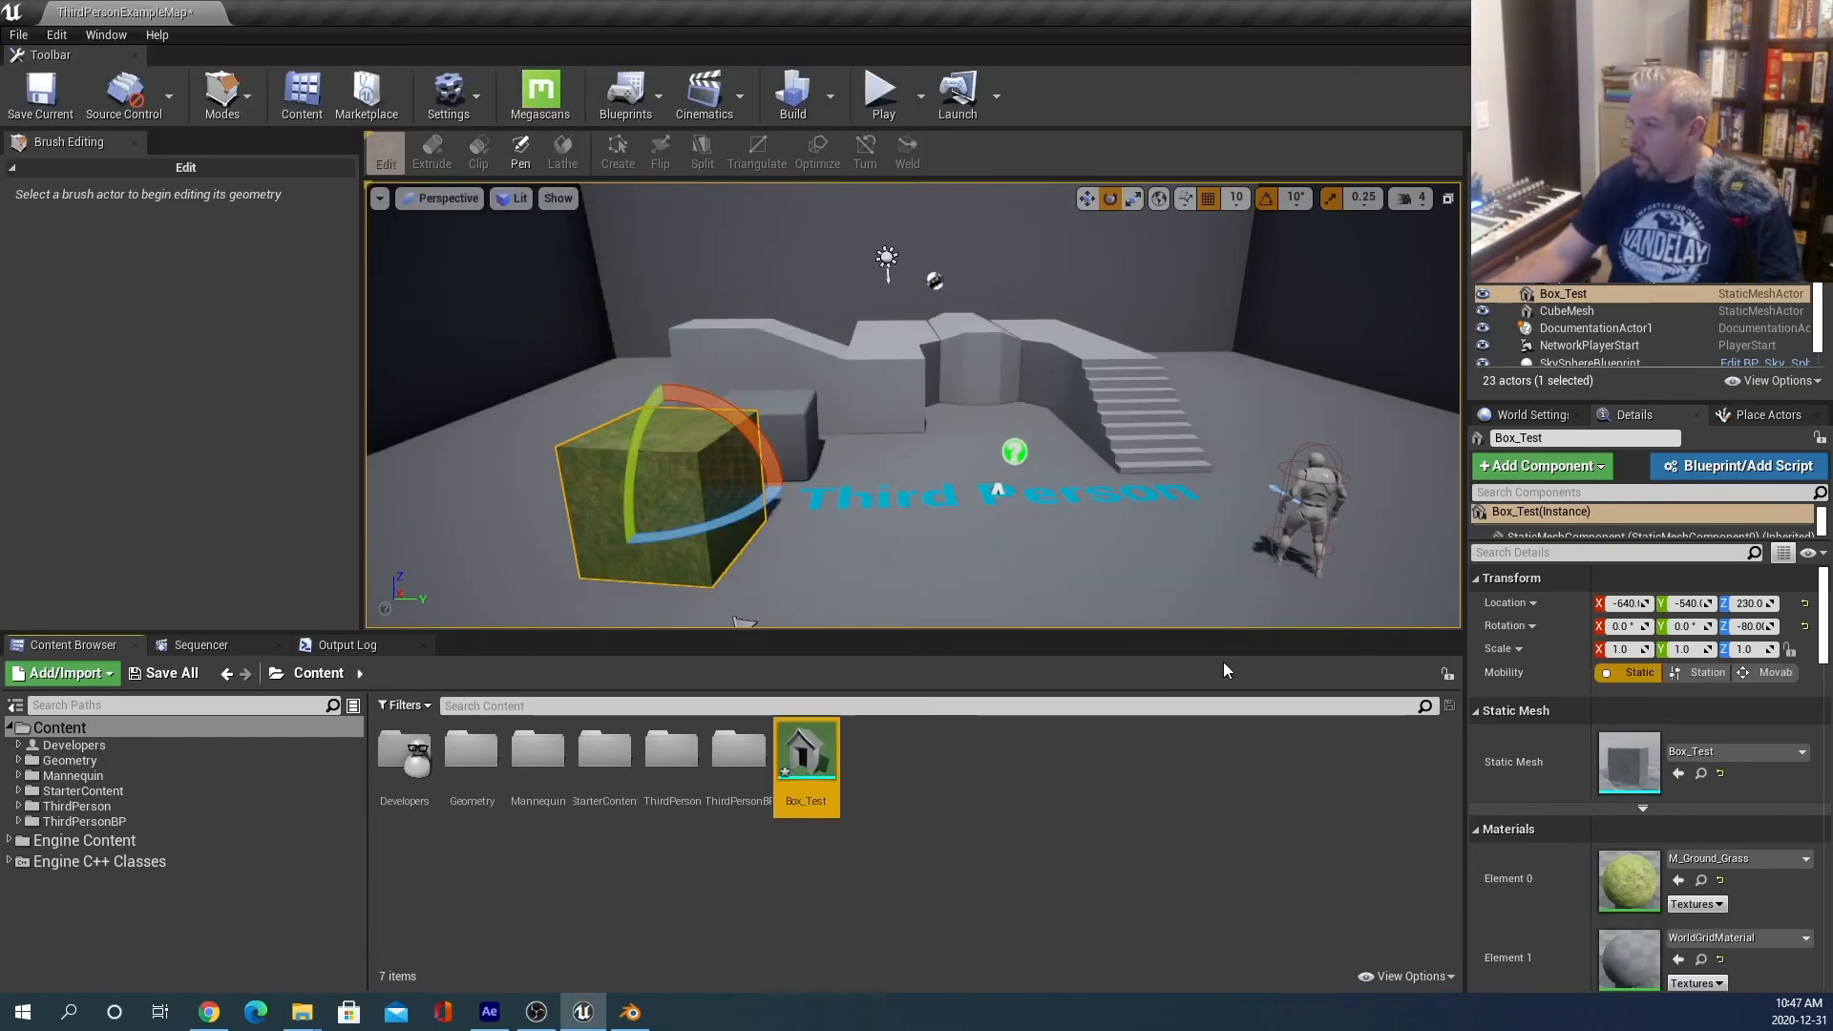
right_click(948, 808)
left_click(909, 850)
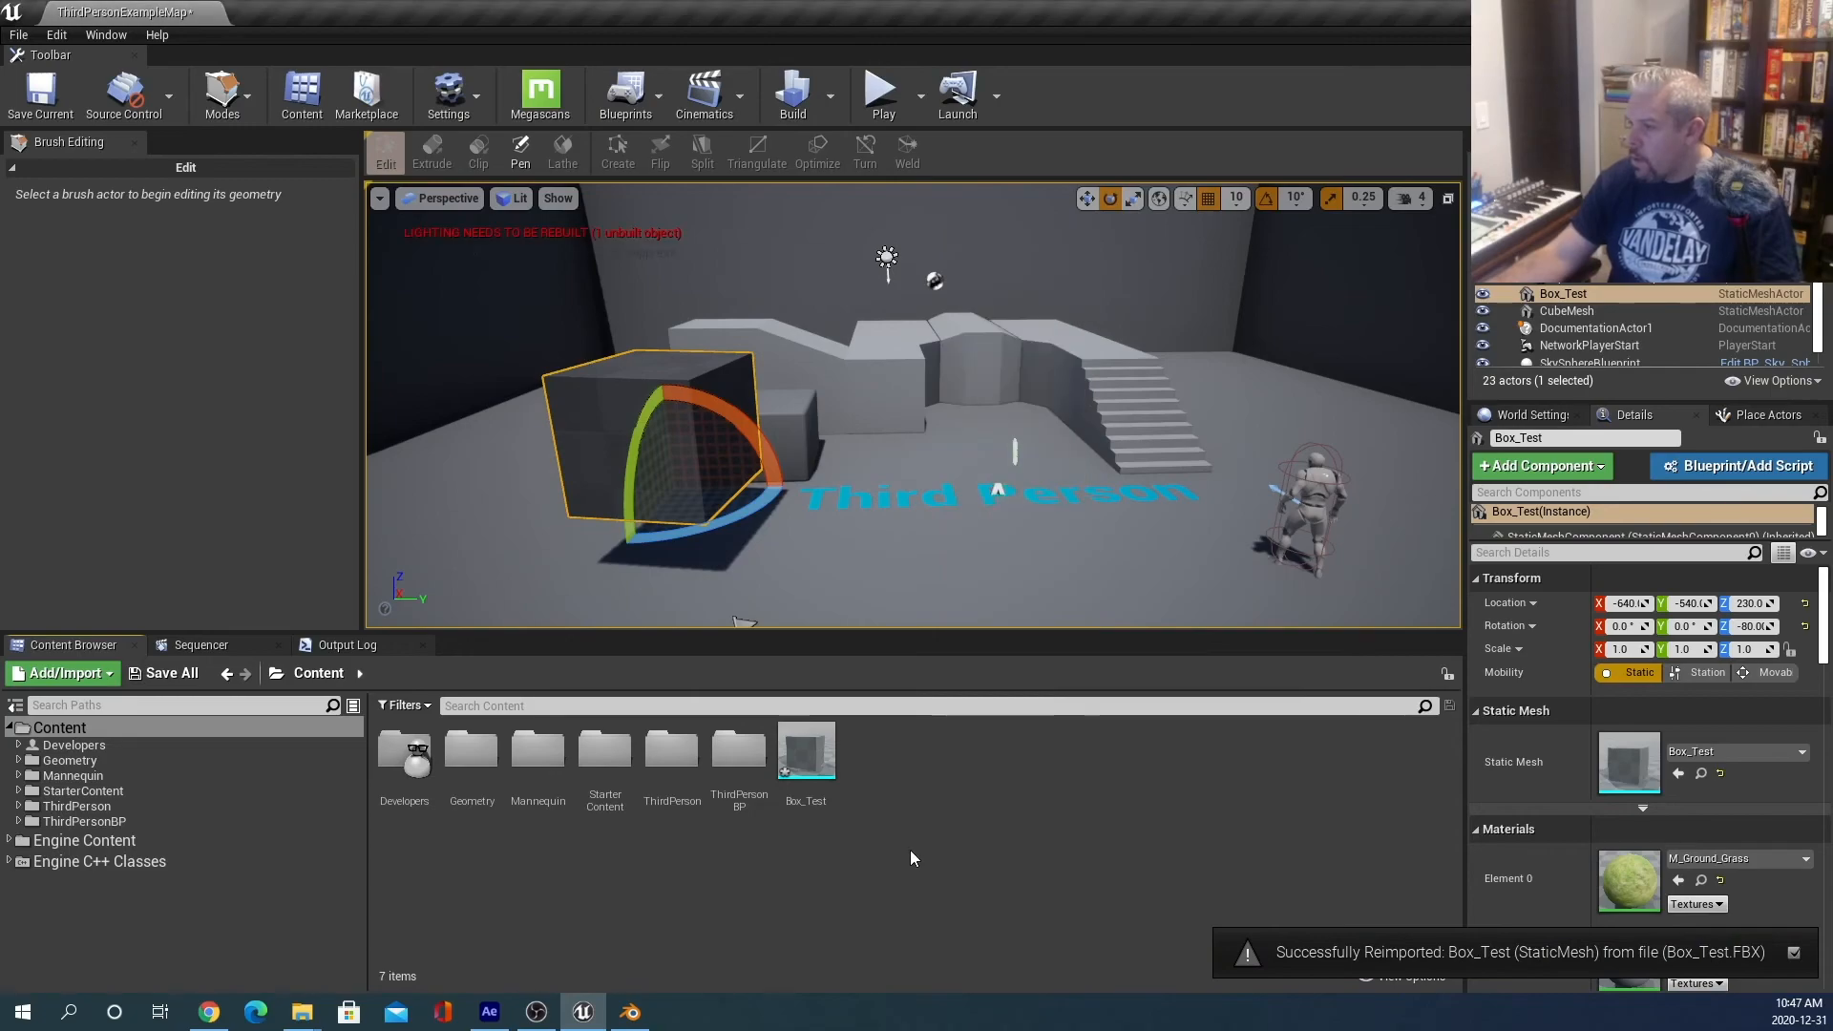
left_click(806, 755)
key("Delete")
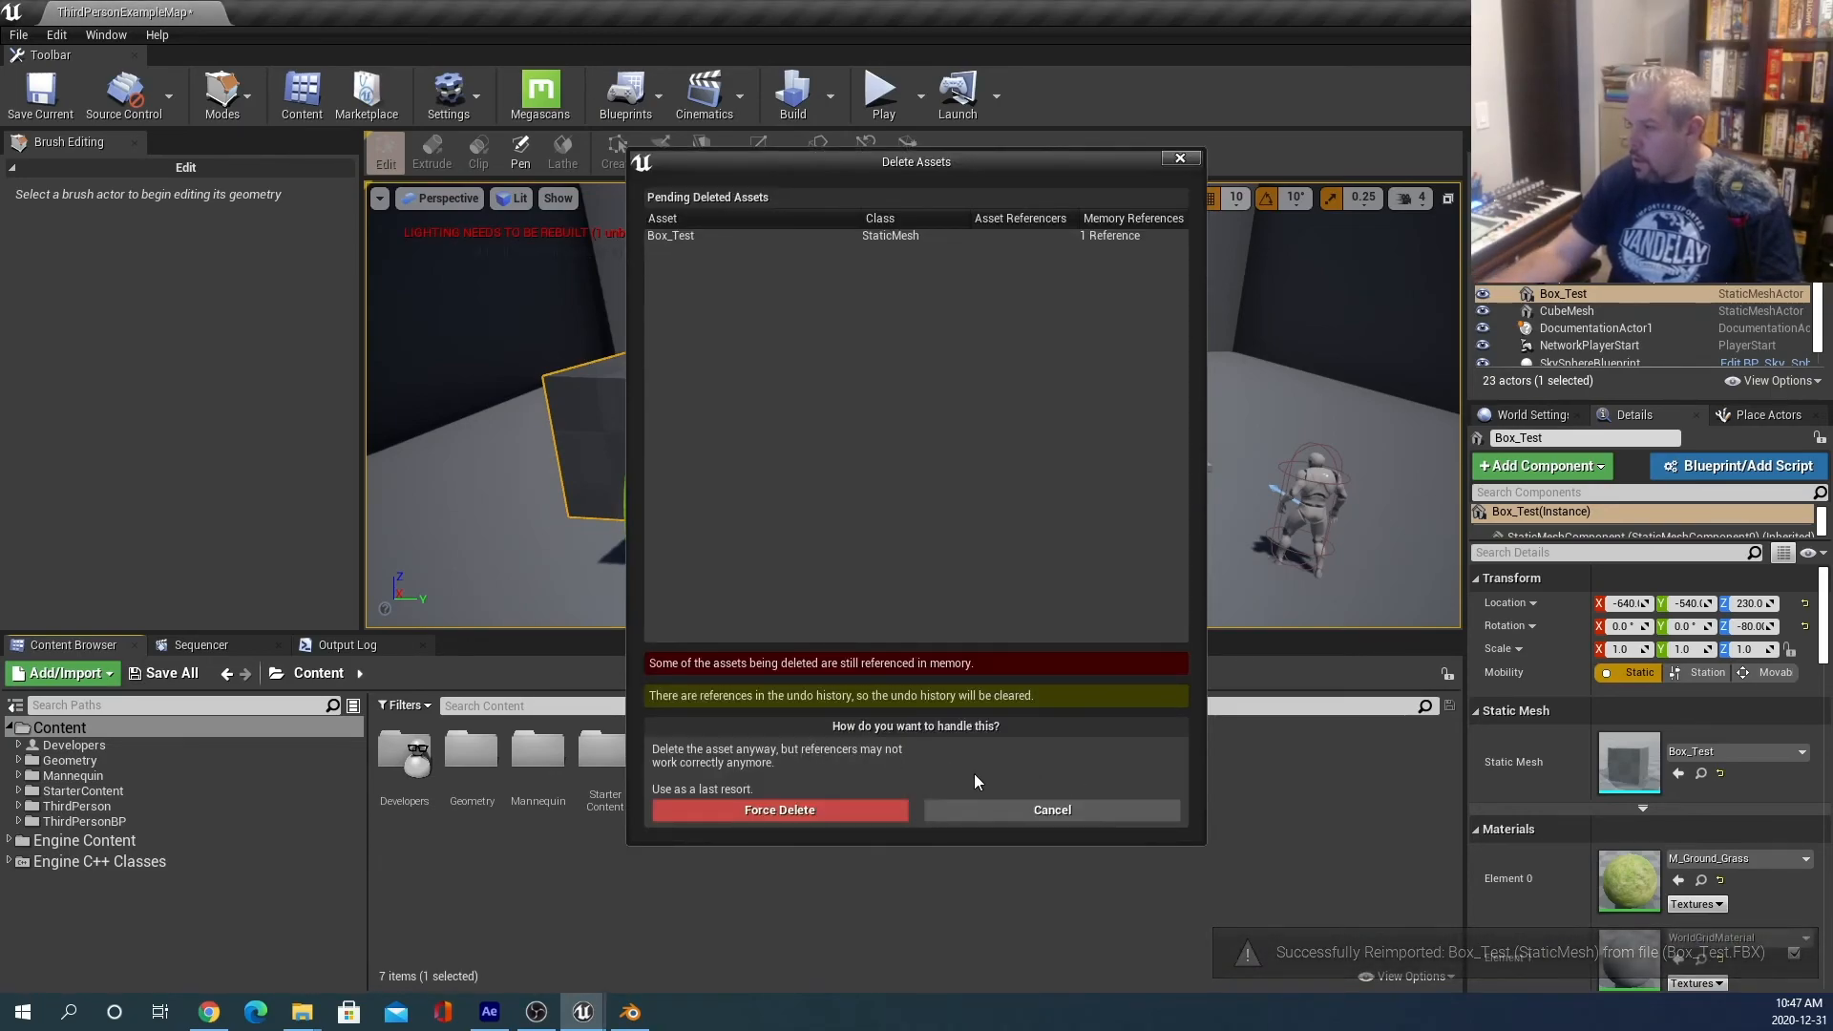
left_click(1052, 810)
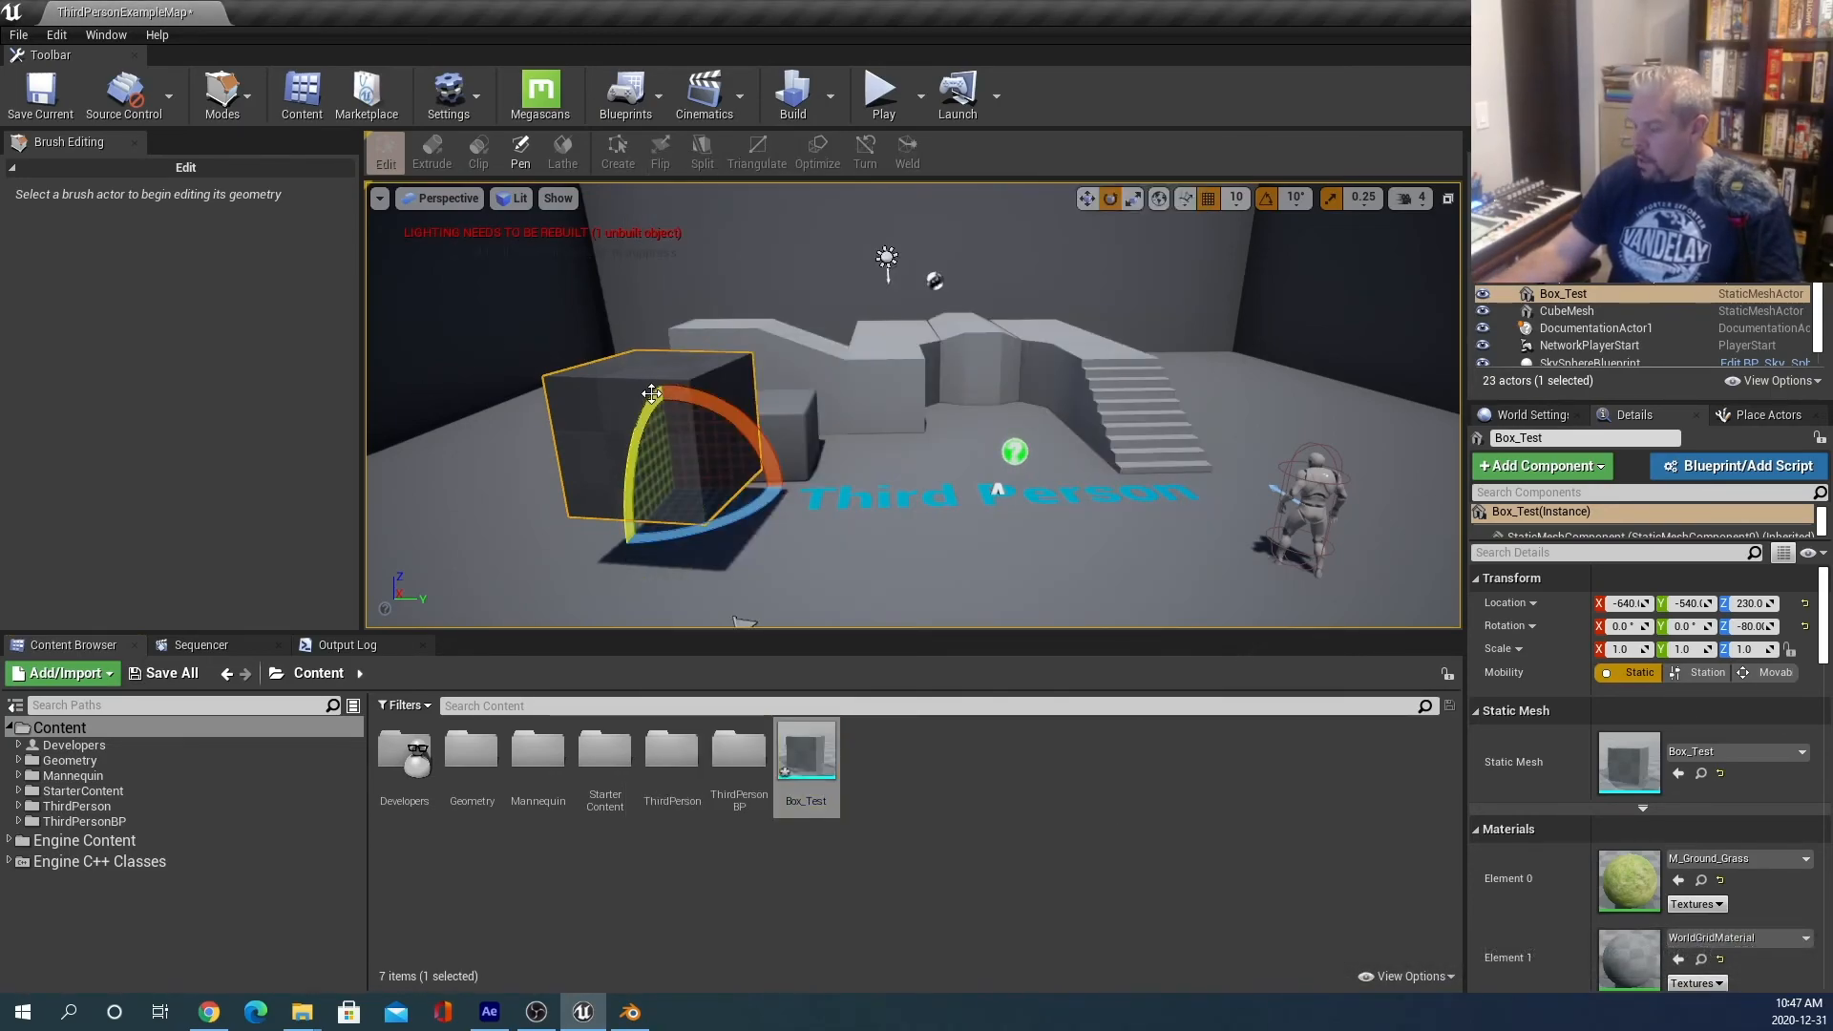
Delete the Box_Test actor from the level and the Box_Test static mesh from the Content folder.
key("Delete")
left_click(814, 765)
key("Delete")
left_click(821, 817)
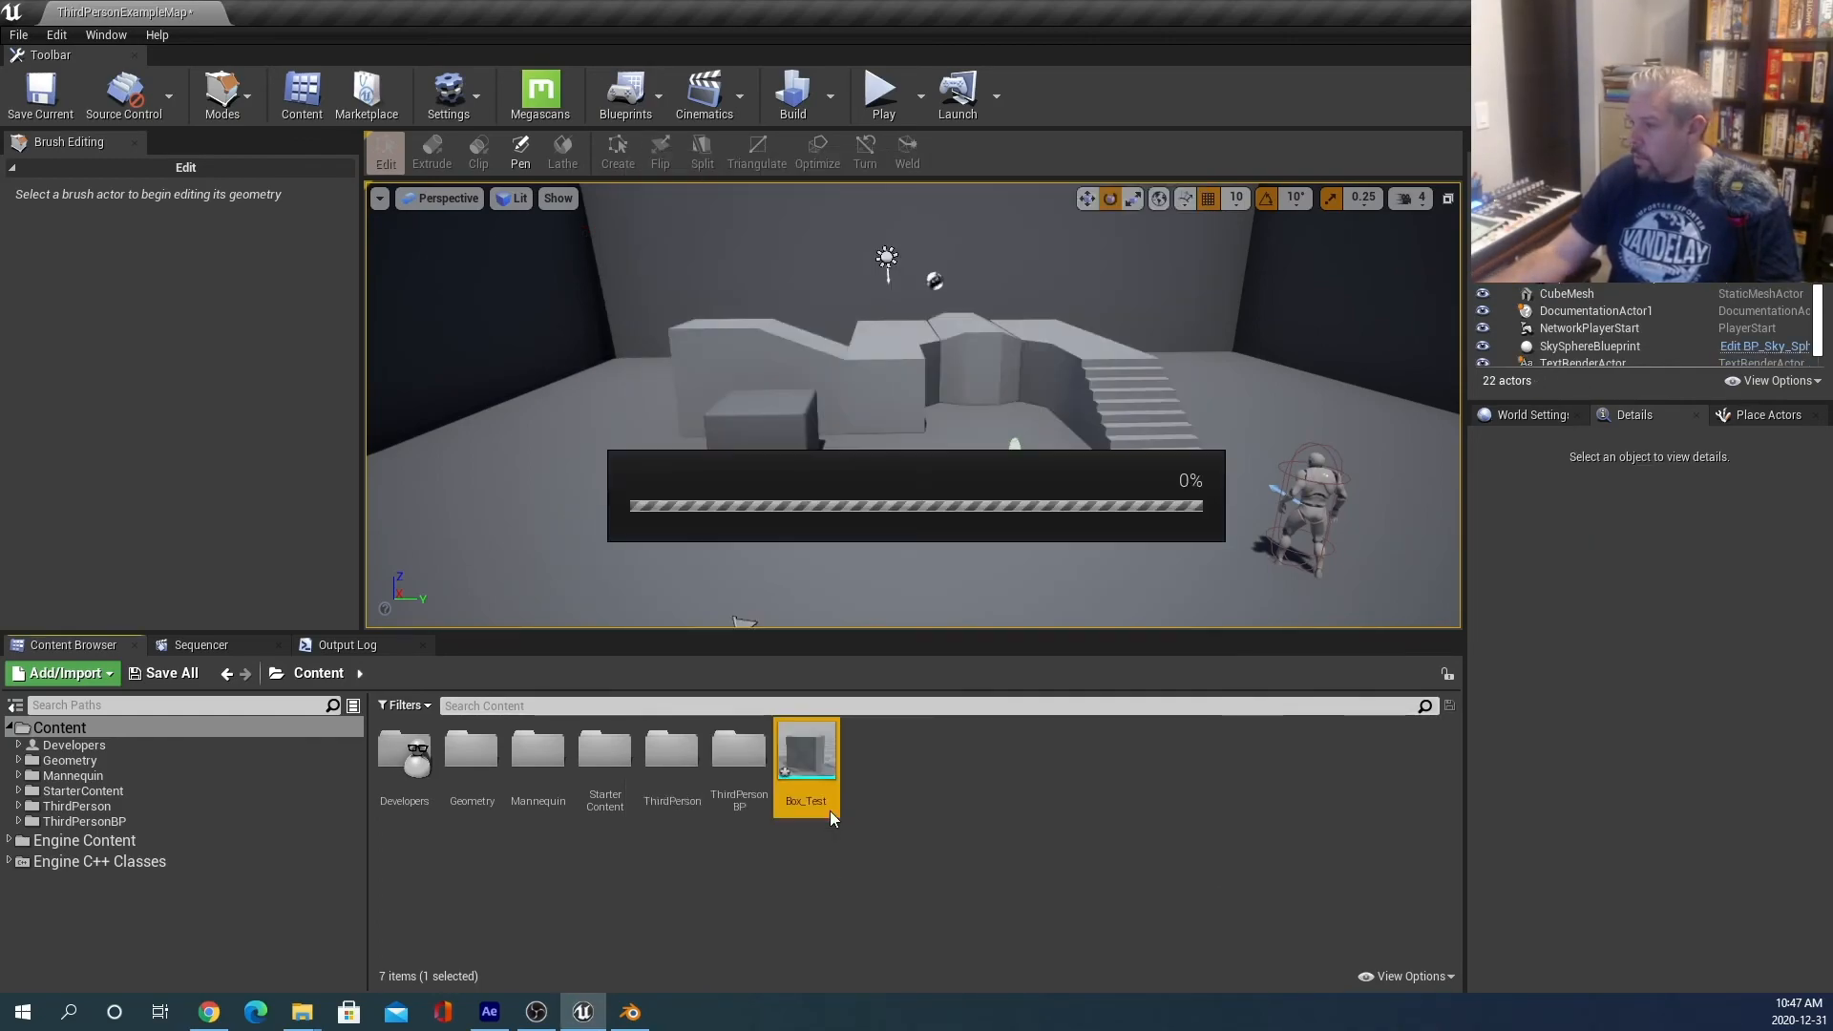
Import Box_Test from Project 2D files into the Content folder as a static mesh, using Import All with Create New Materials.
right_click(897, 769)
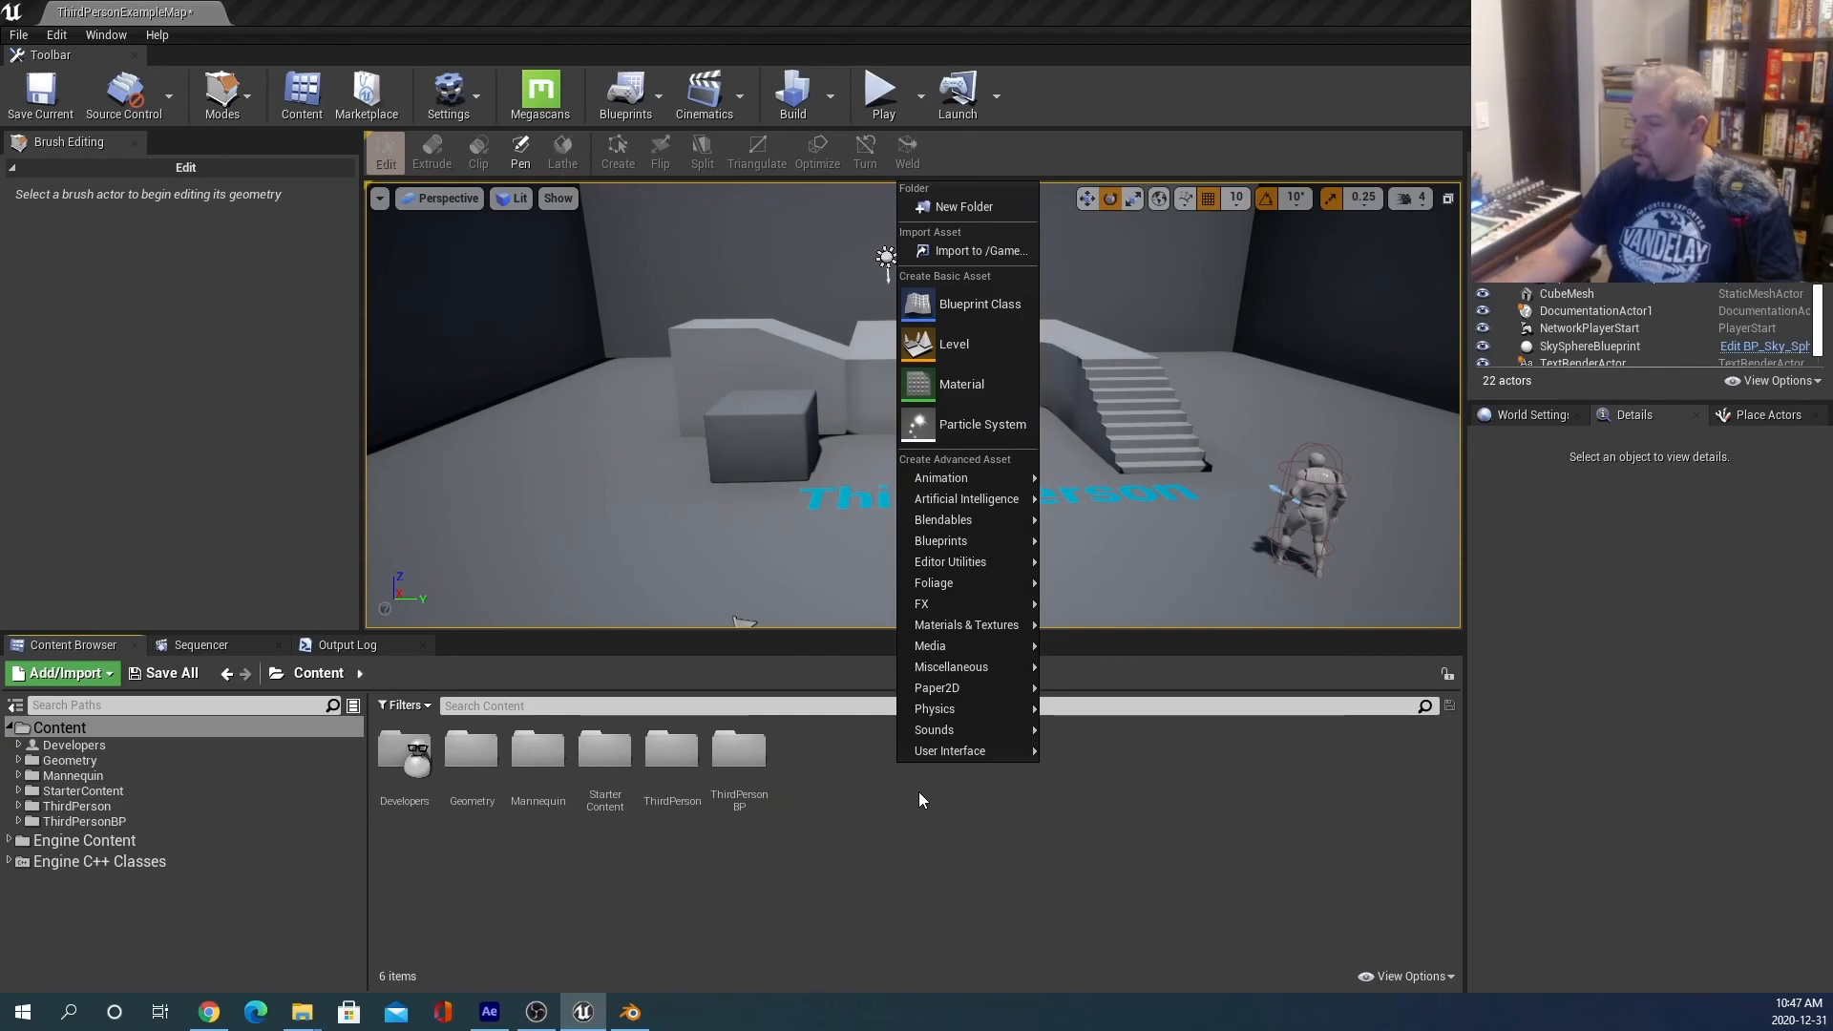
left_click(960, 250)
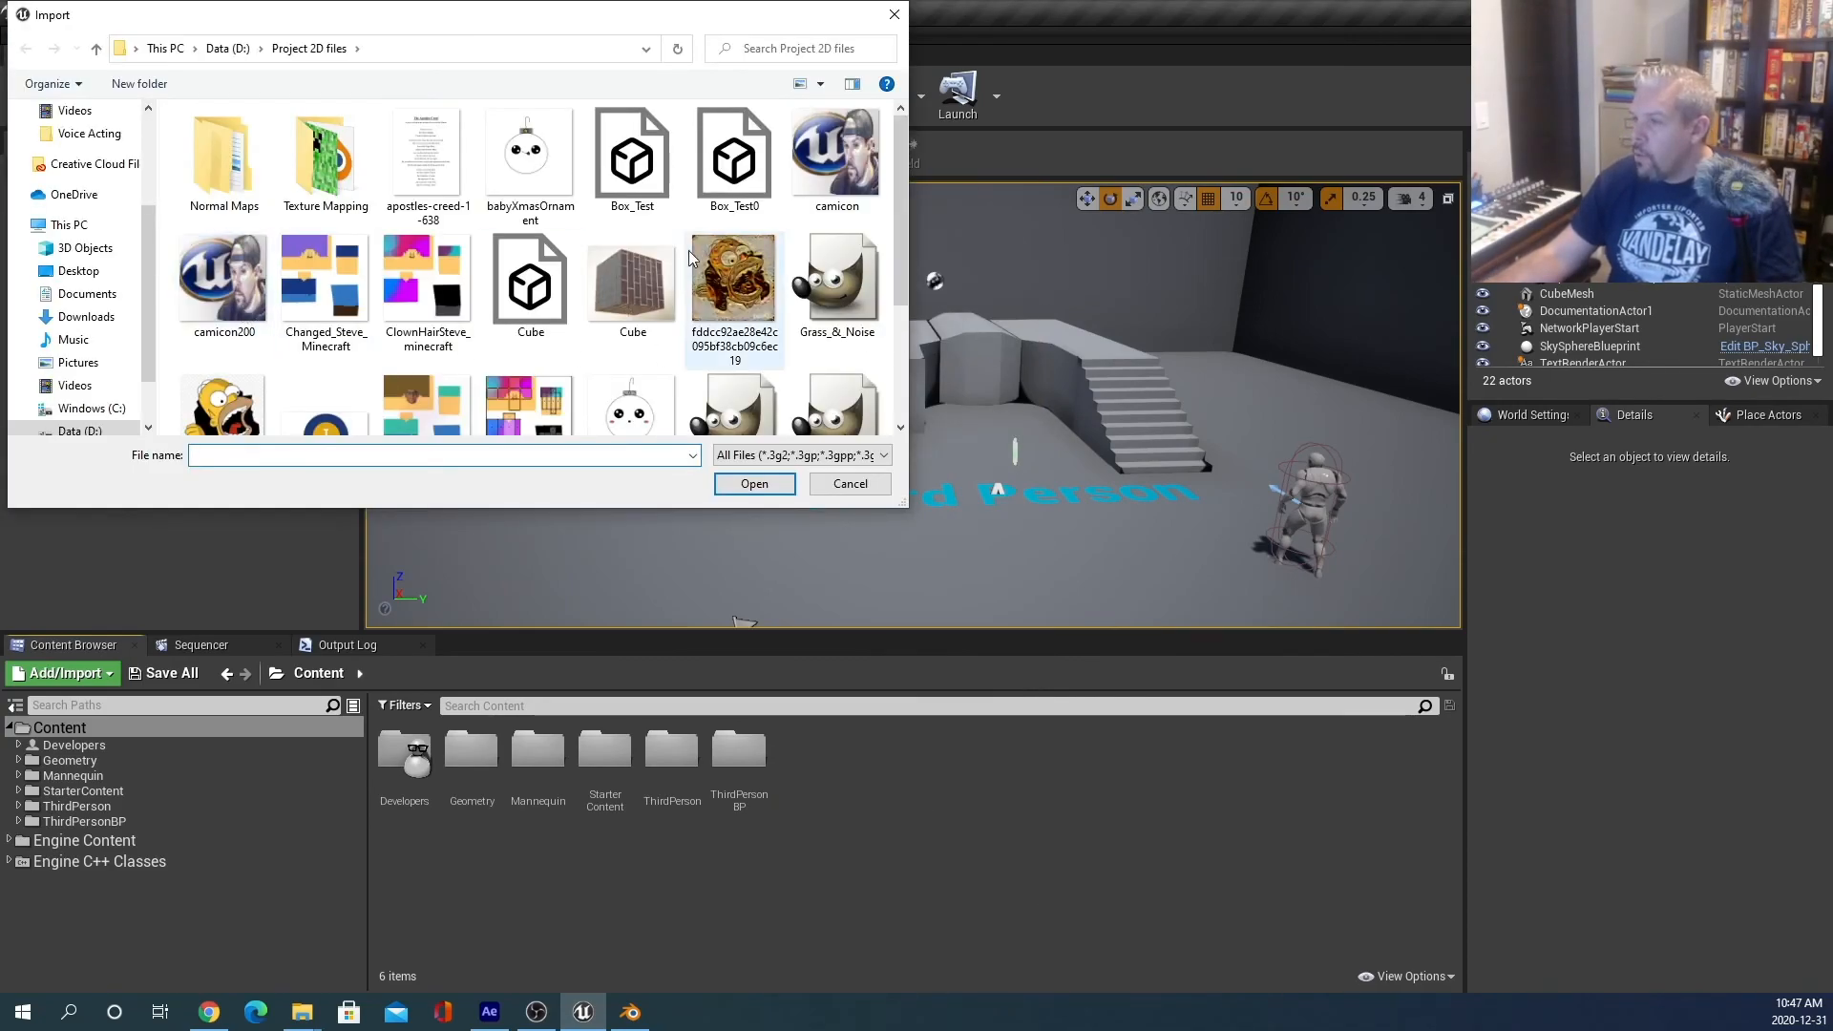
left_click(632, 162)
left_click(754, 482)
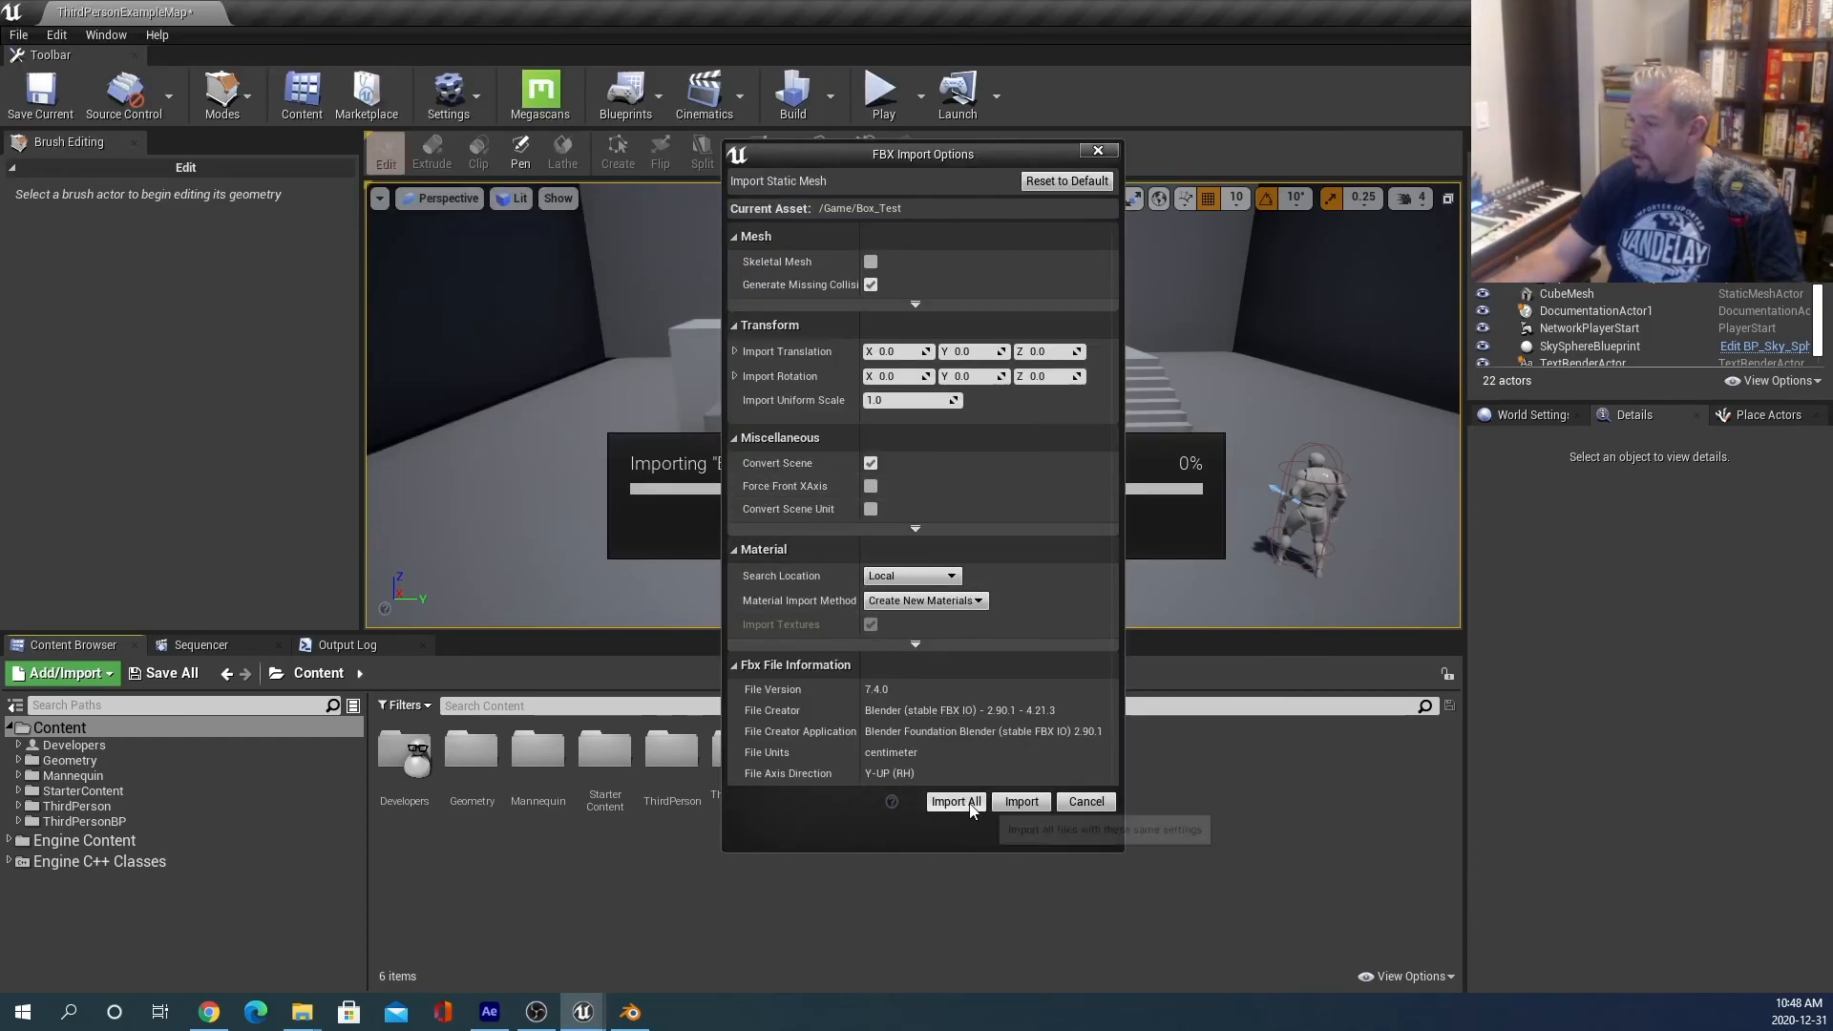
left_click(957, 802)
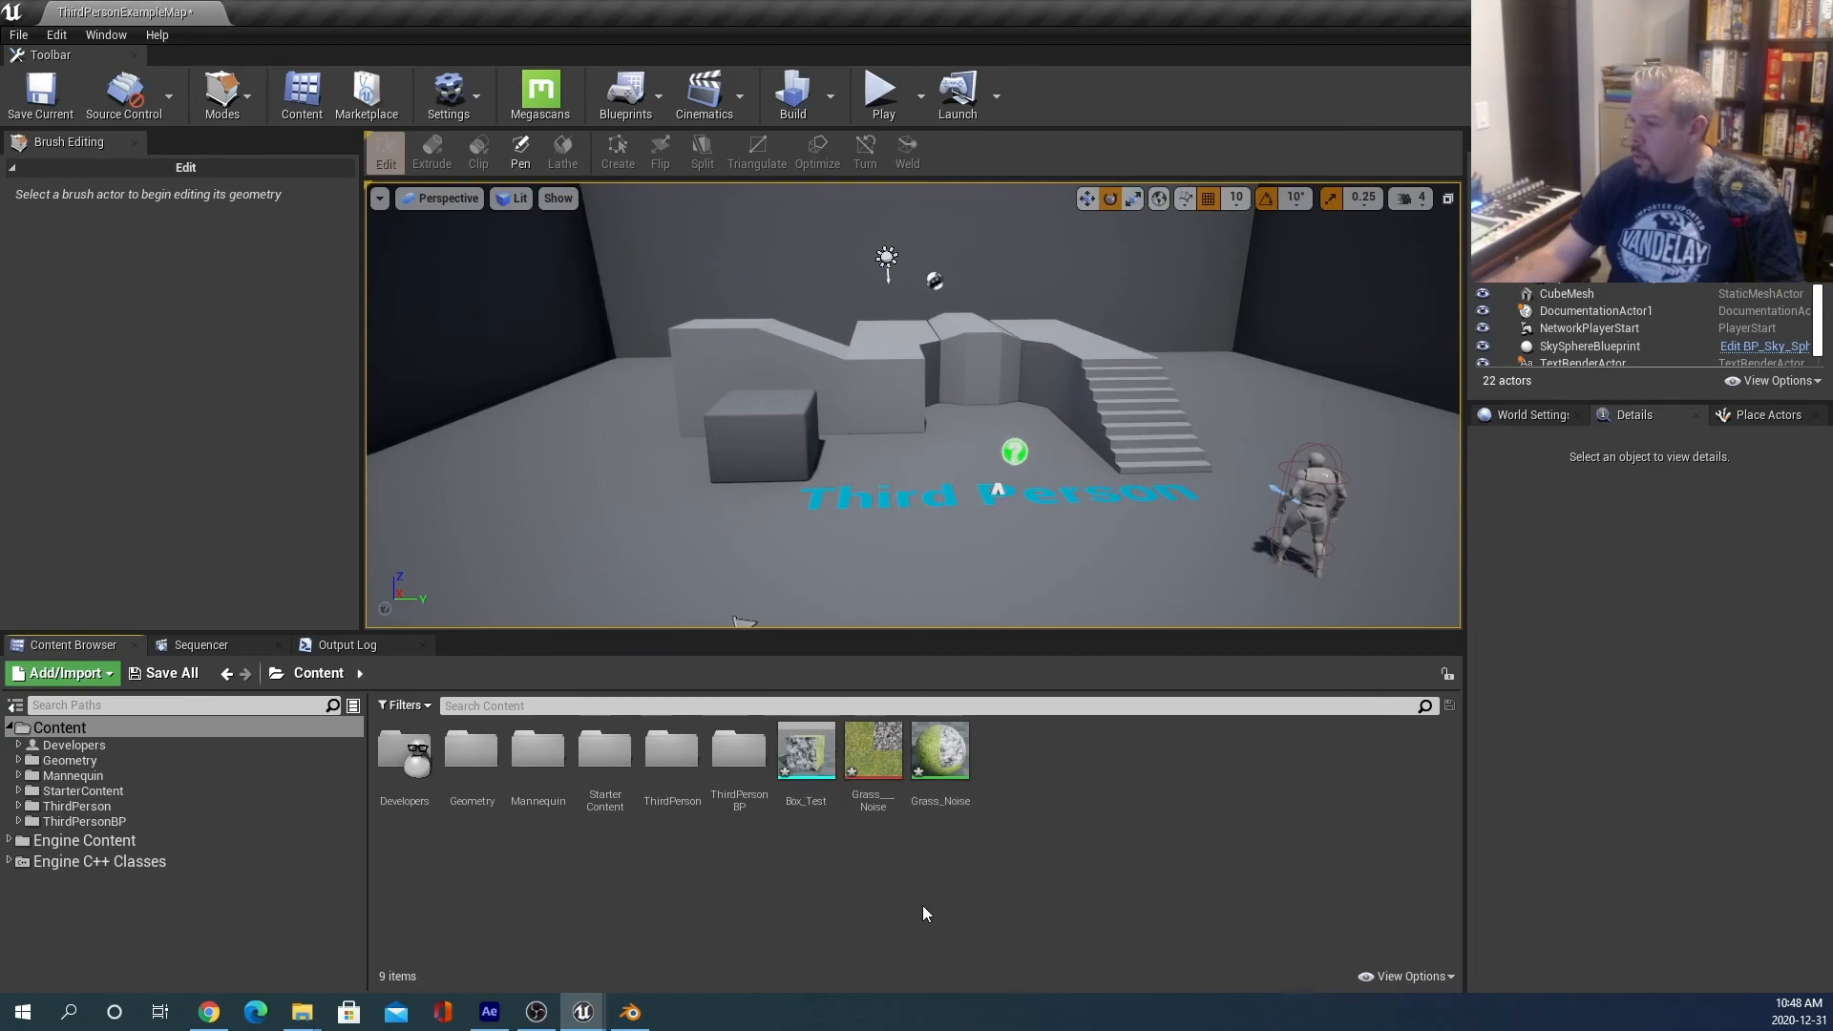
Place the Box_Test mesh in front of the grey block at about X -600, Y -520, Z 130, and rotate it to about -250° around Z.
left_click_drag(806, 754, 964, 563)
mouse_move(792, 563)
left_mouse_down()
mouse_move(597, 545)
mouse_move(800, 544)
left_mouse_up()
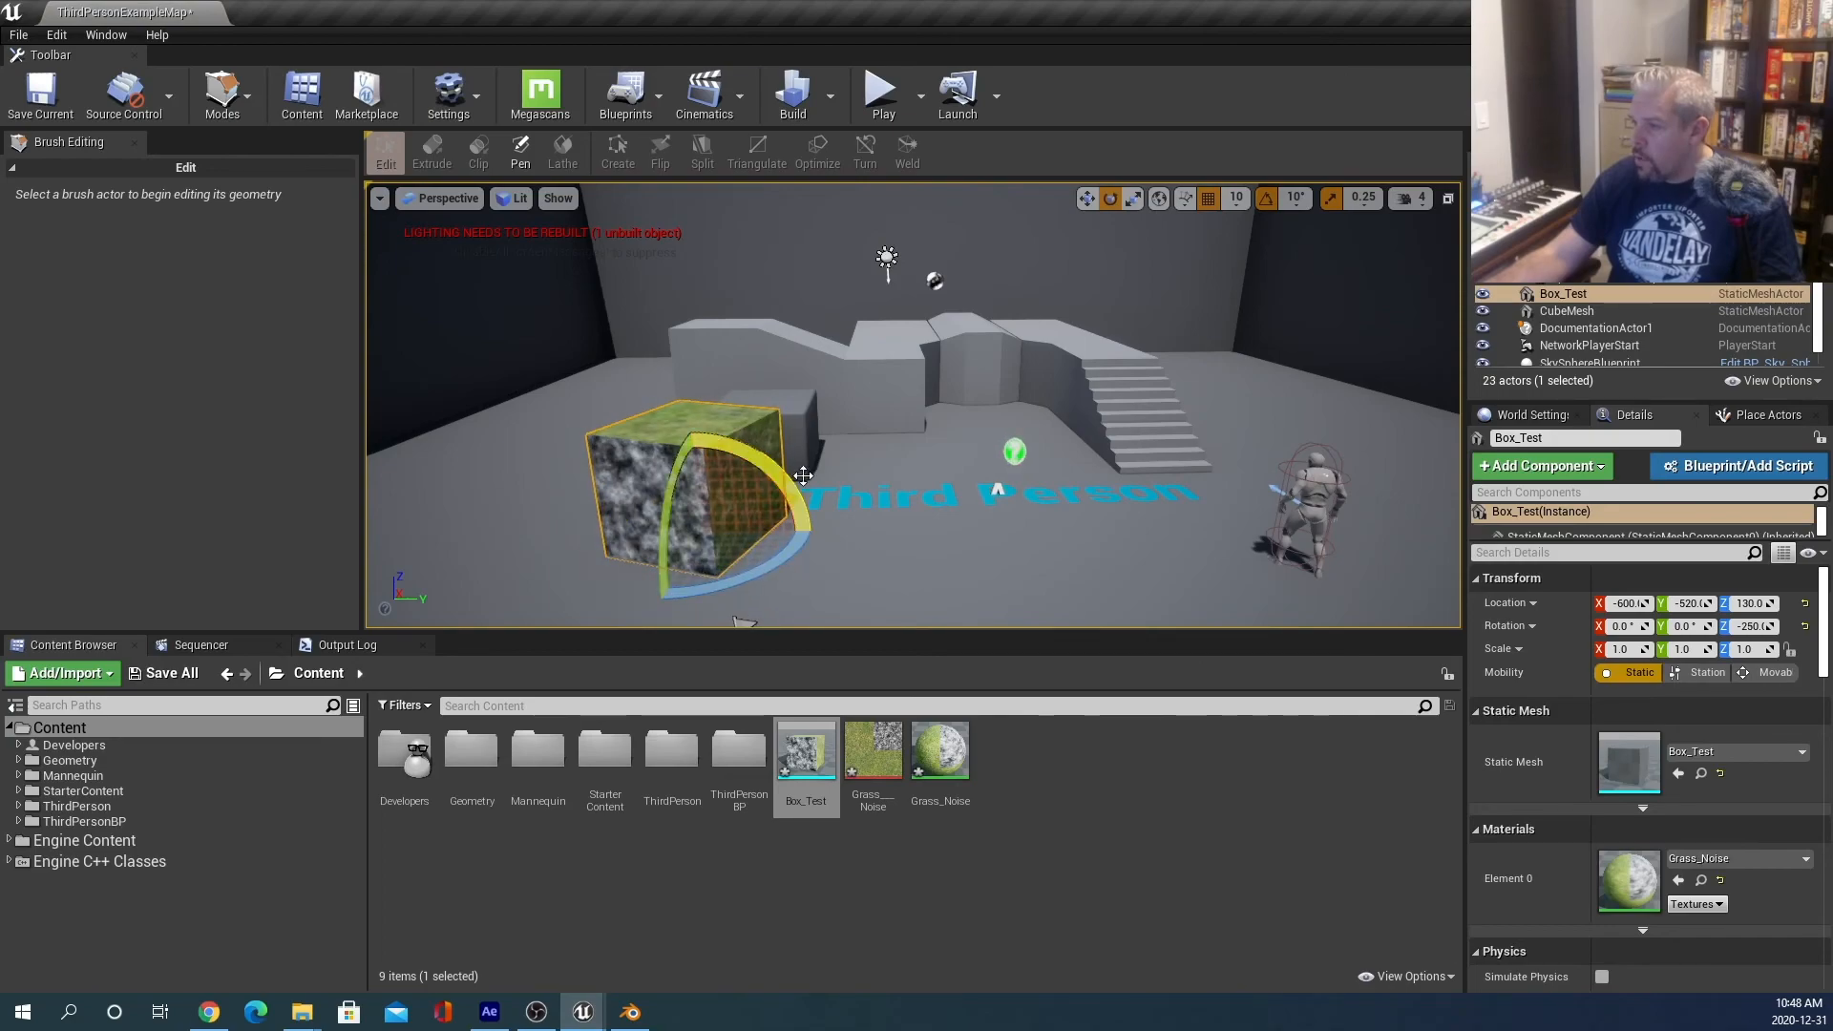
Examine the Grass_Noise material's graph, moving its Texture Sample node clear of the material node to view the RGB-to-Base Color link, and close it.
mouse_move(790, 474)
left_mouse_down()
mouse_move(745, 572)
mouse_move(789, 478)
left_mouse_up()
left_click_drag(741, 621, 741, 621)
left_click(951, 755)
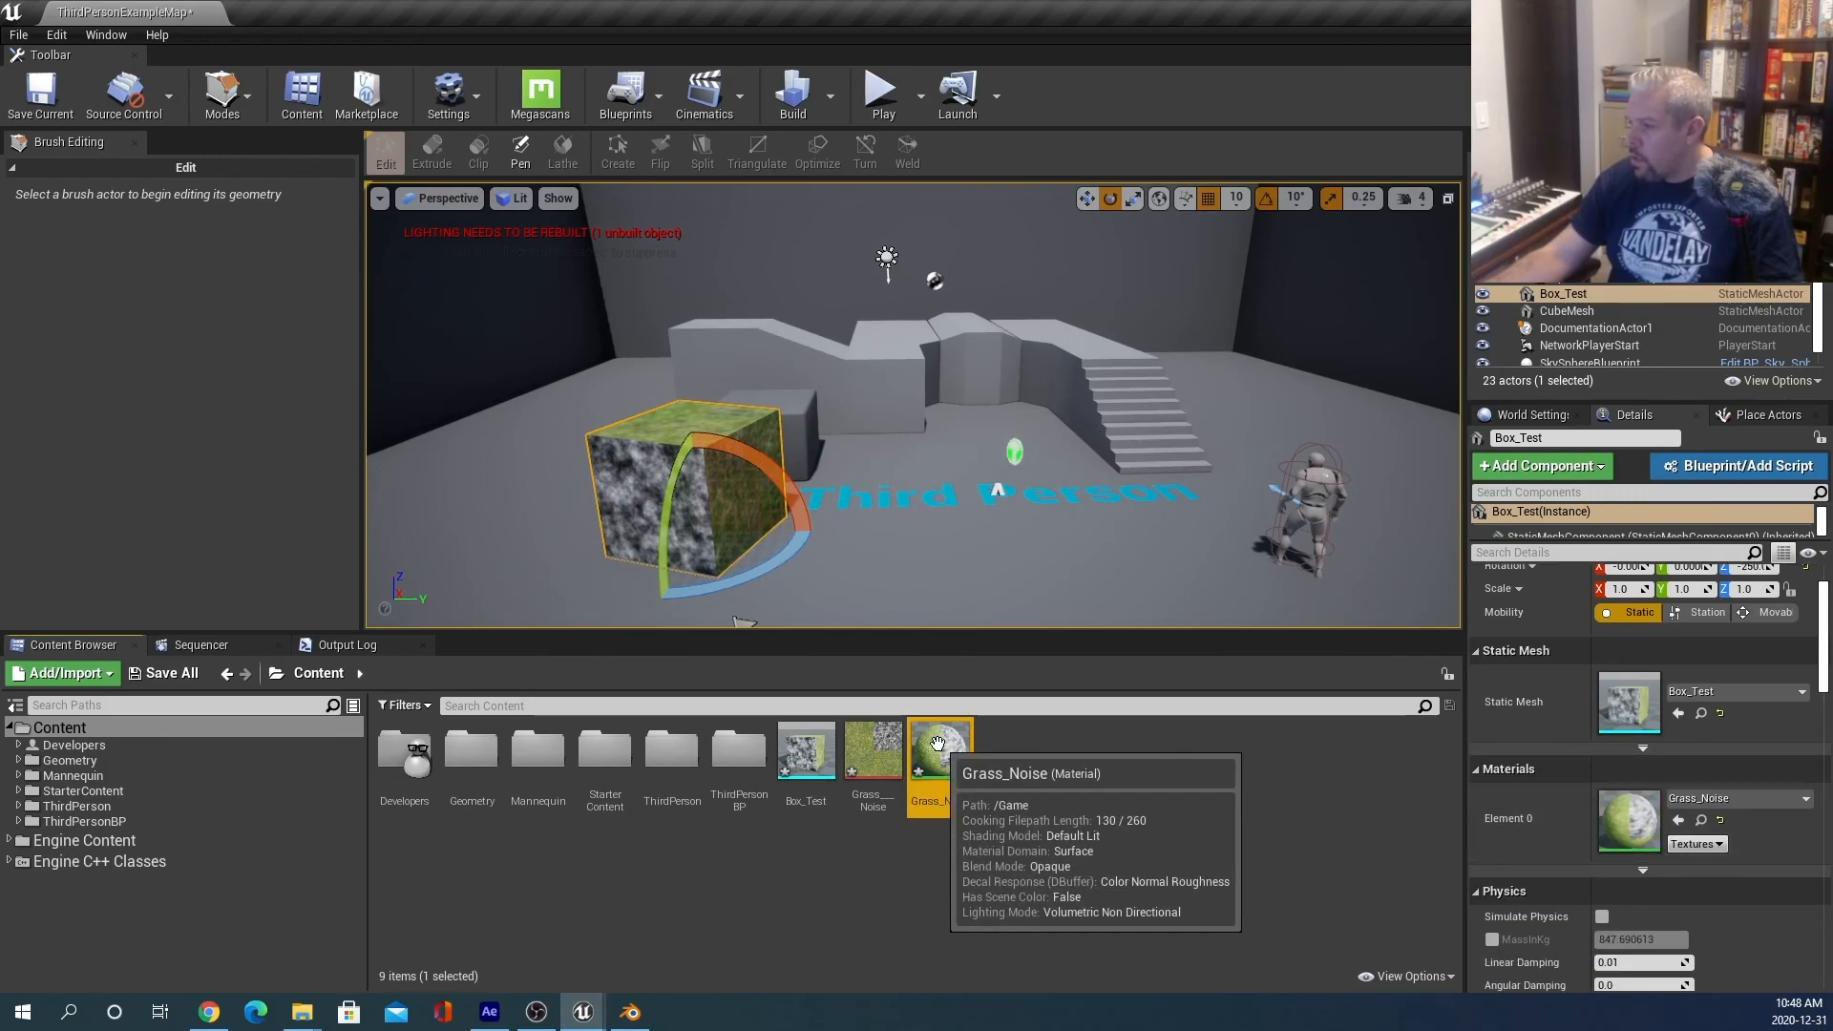
double_click(915, 767)
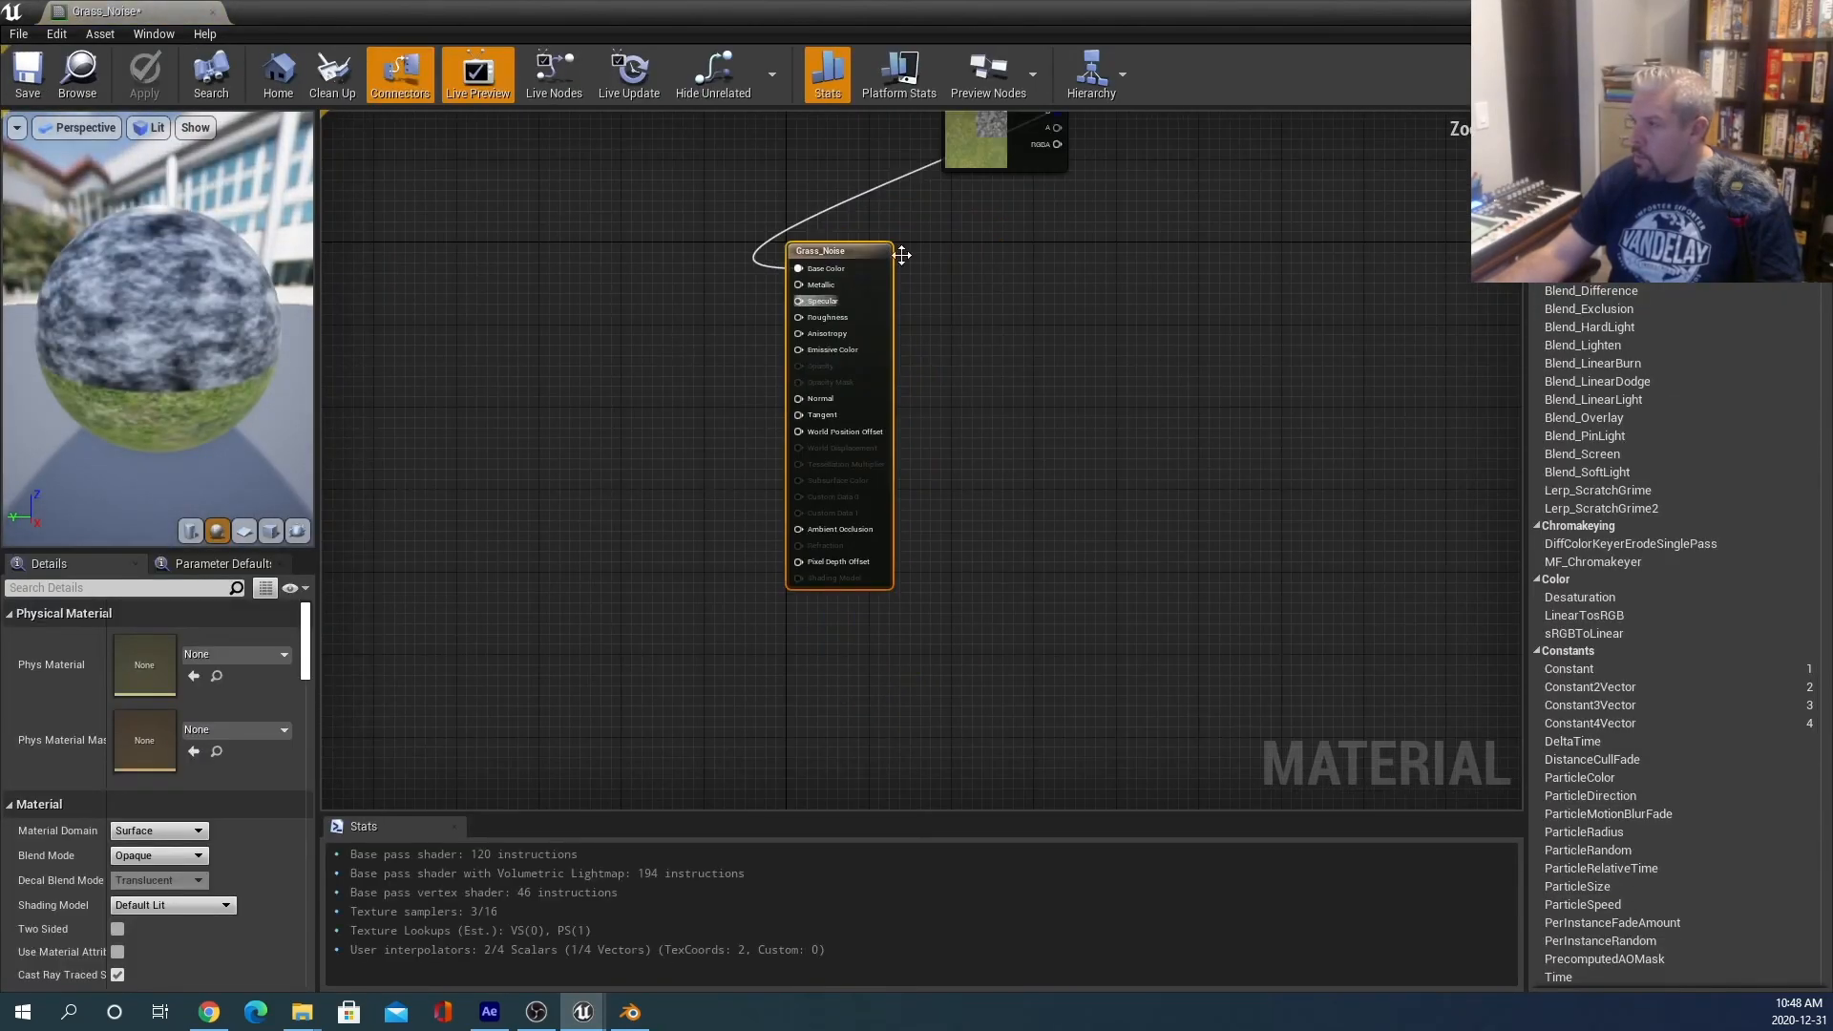
scroll(975, 342, "down", 4)
right_click_drag(977, 343, 1047, 527)
left_click_drag(1029, 423, 823, 546)
scroll(823, 547, "up", 5)
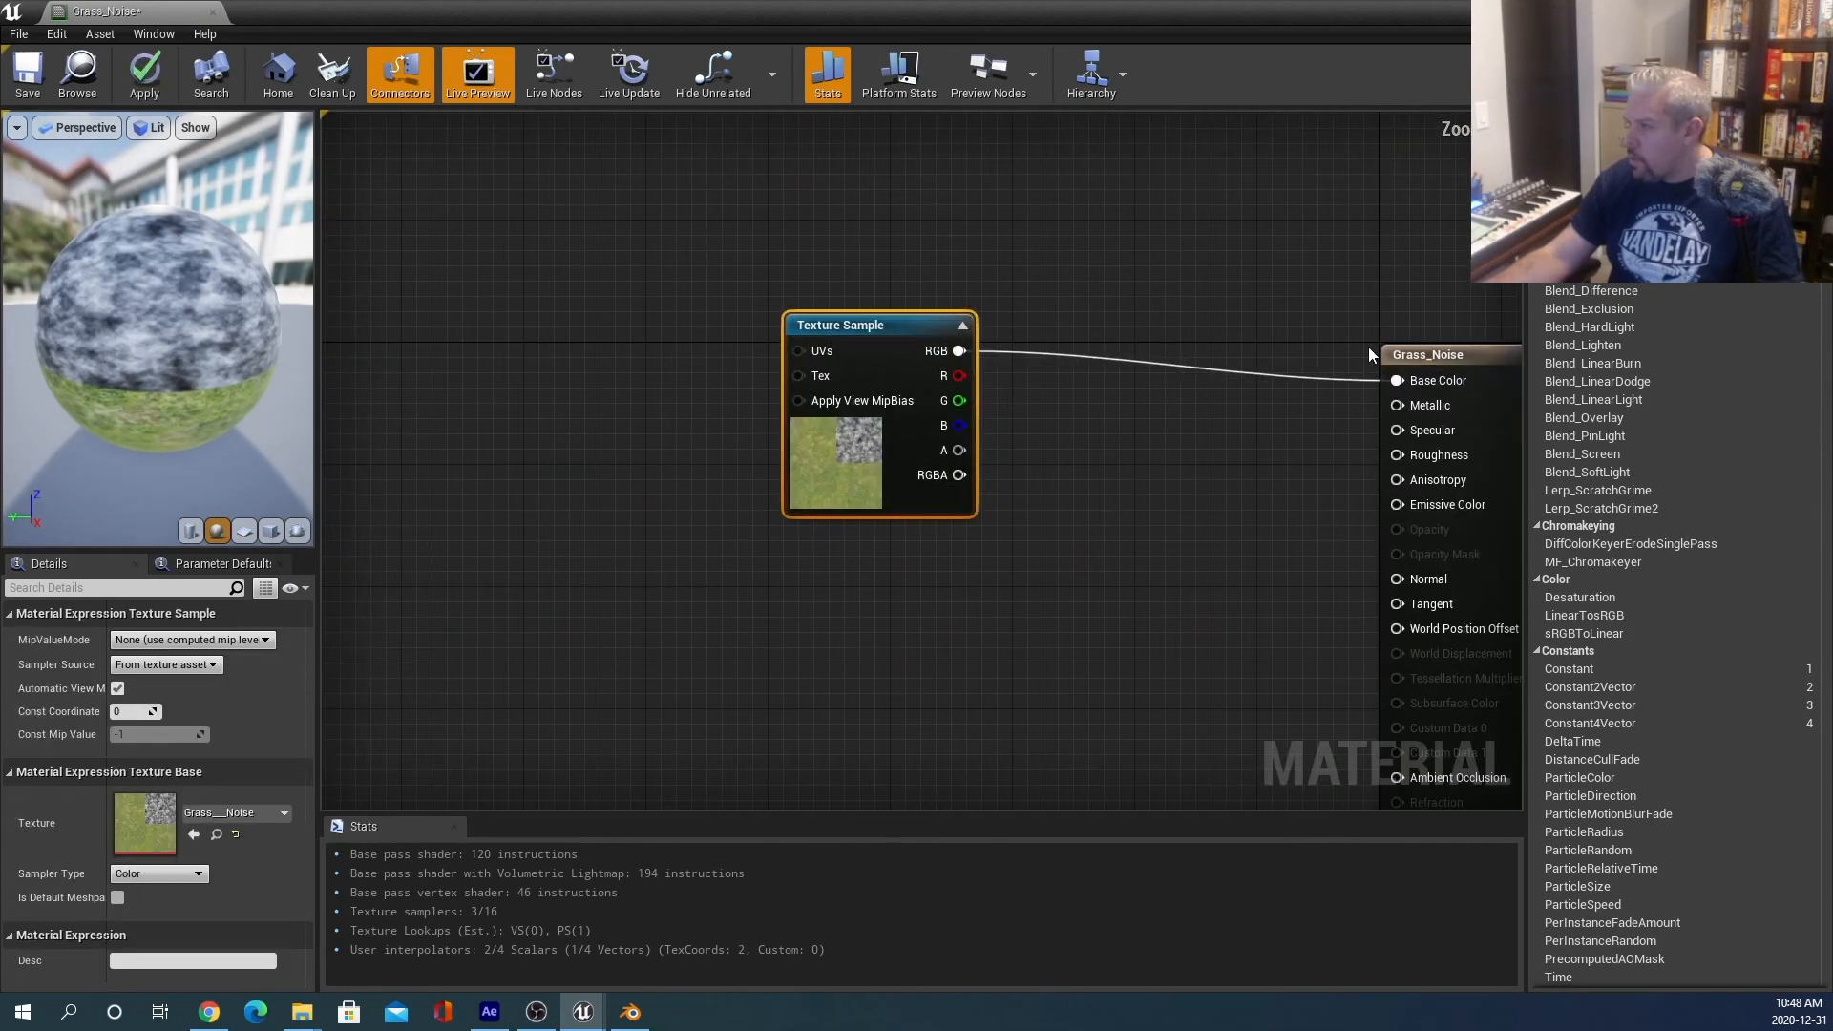
left_click(212, 12)
left_click(1040, 575)
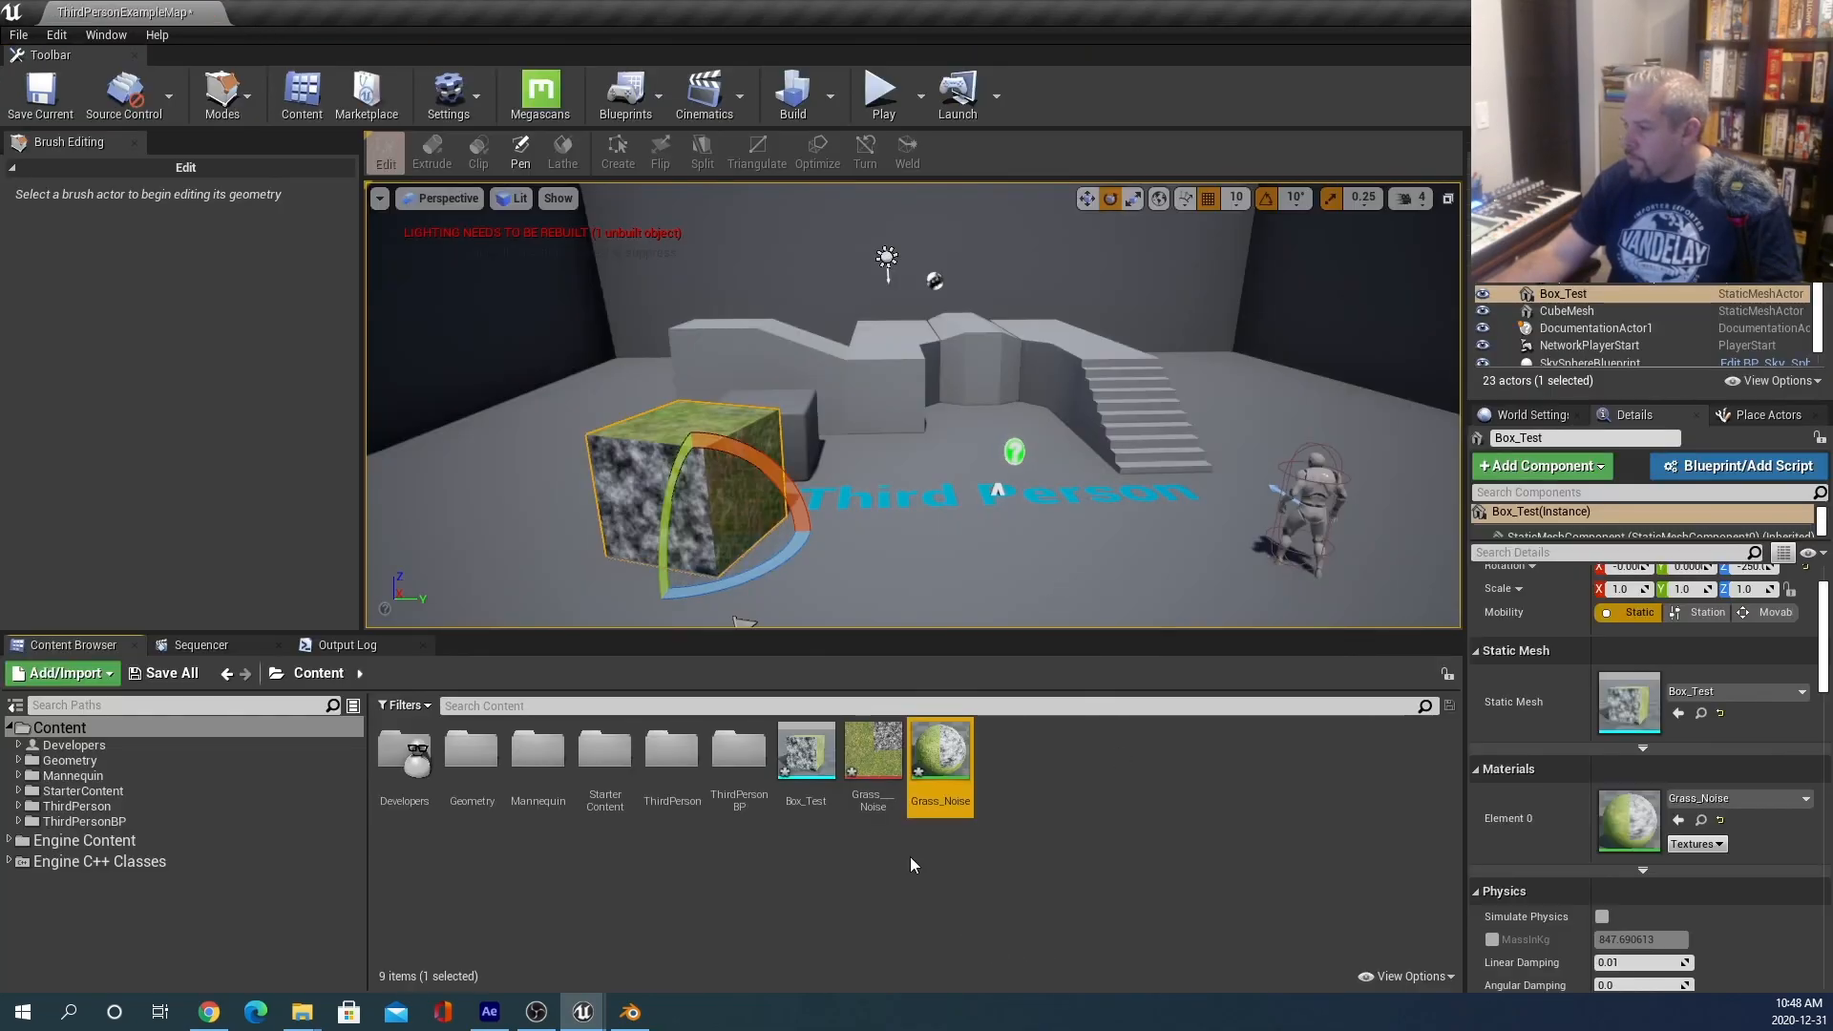
View the Grass__Noise texture in its editor and close it.
double_click(874, 752)
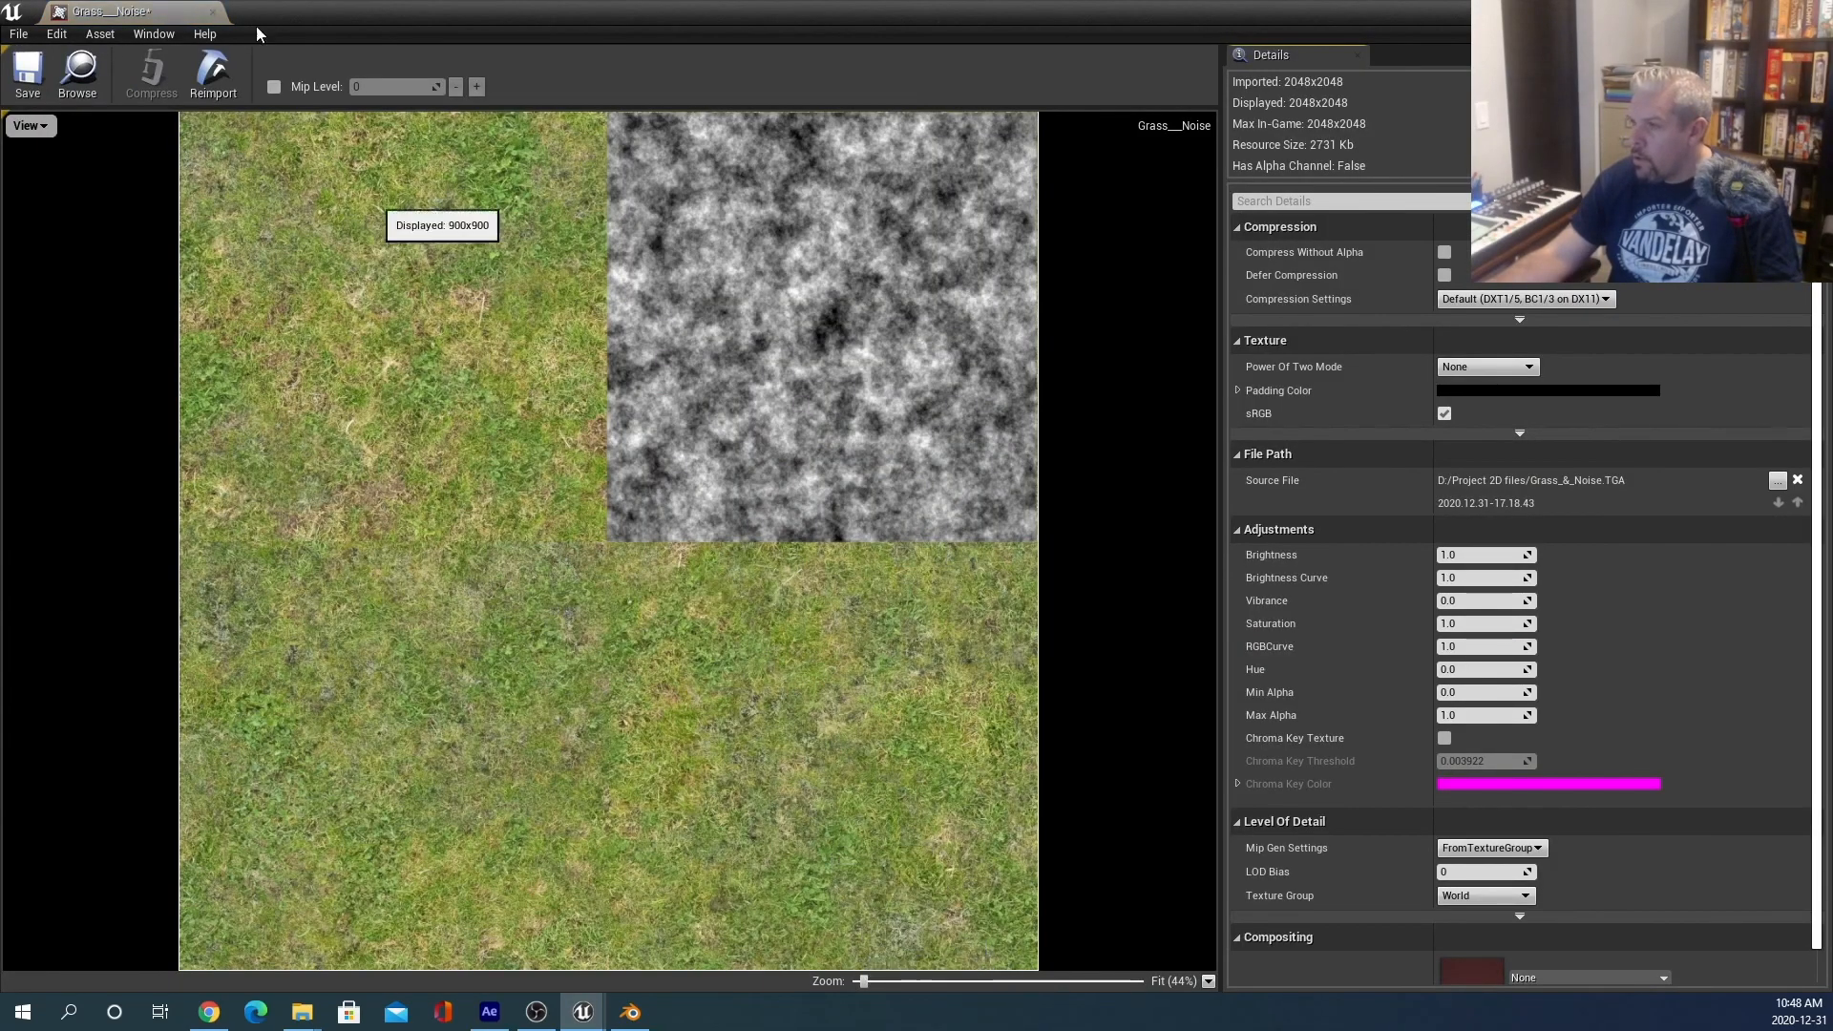
left_click(212, 11)
Rotate the Box_Test mesh around Z so that different sides of the textured box face the view.
left_click_drag(787, 599, 668, 602)
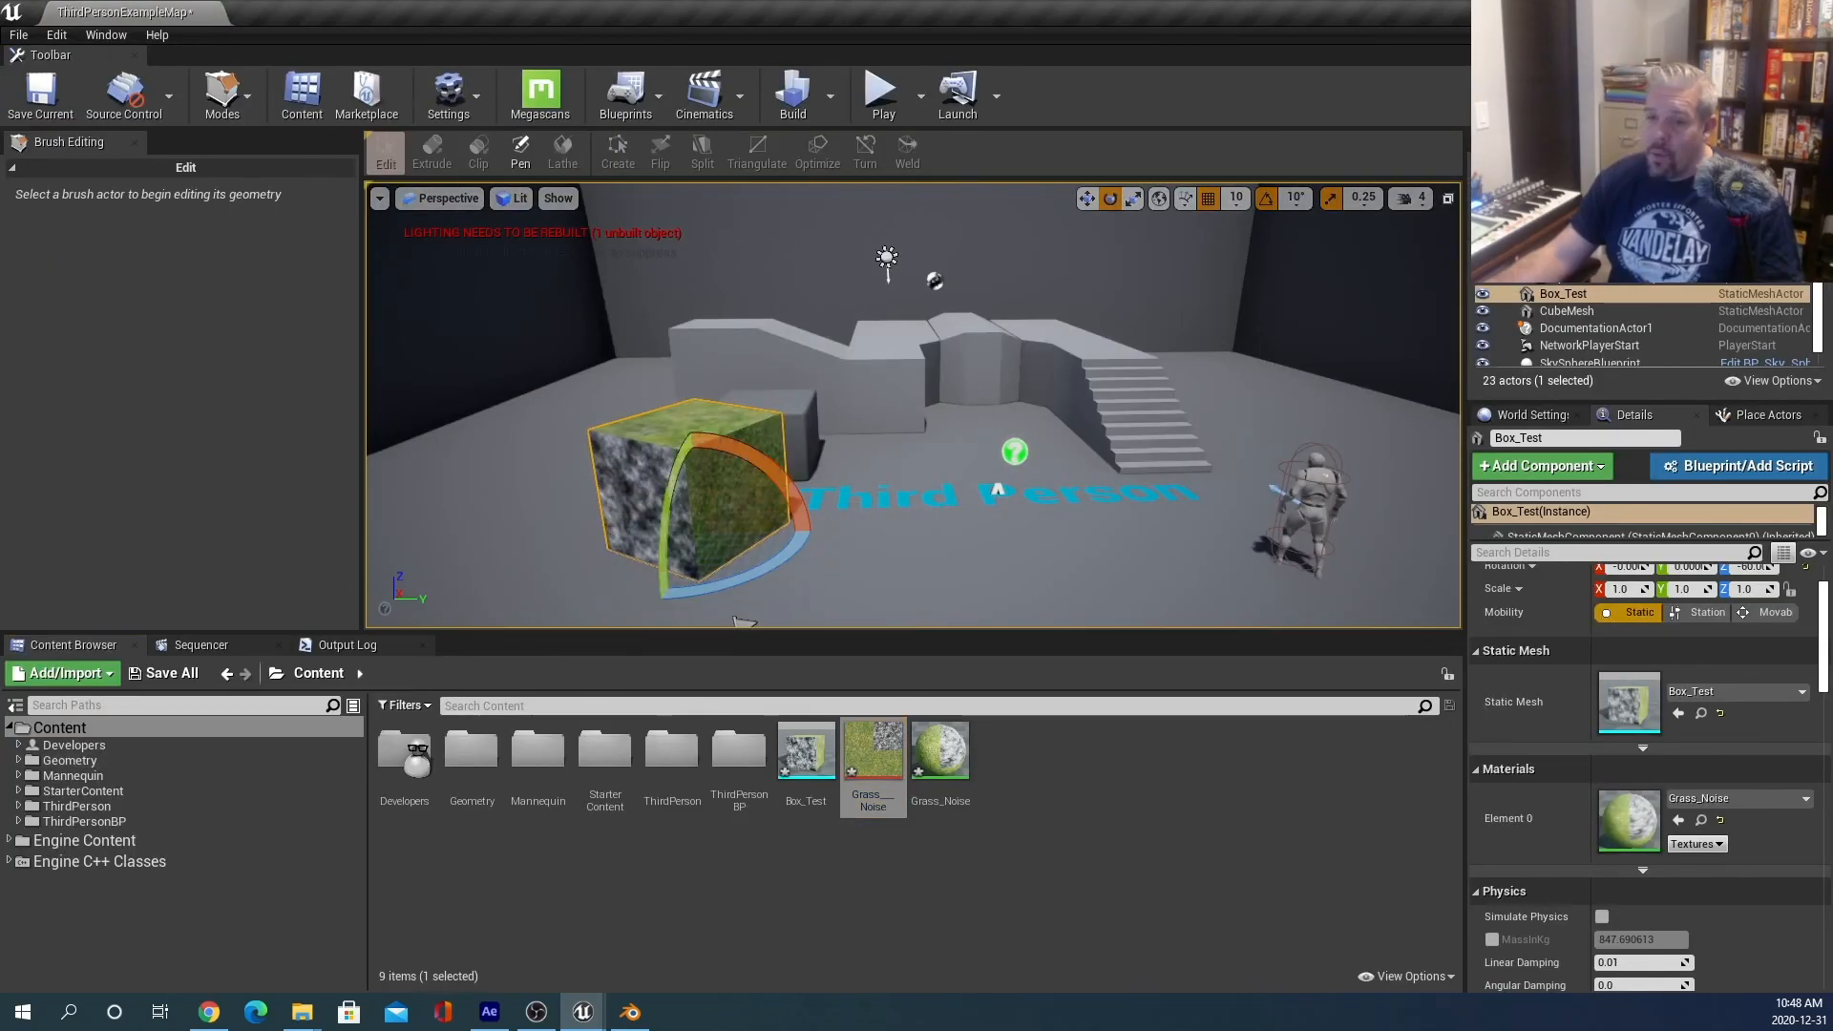
left_click(30, 352)
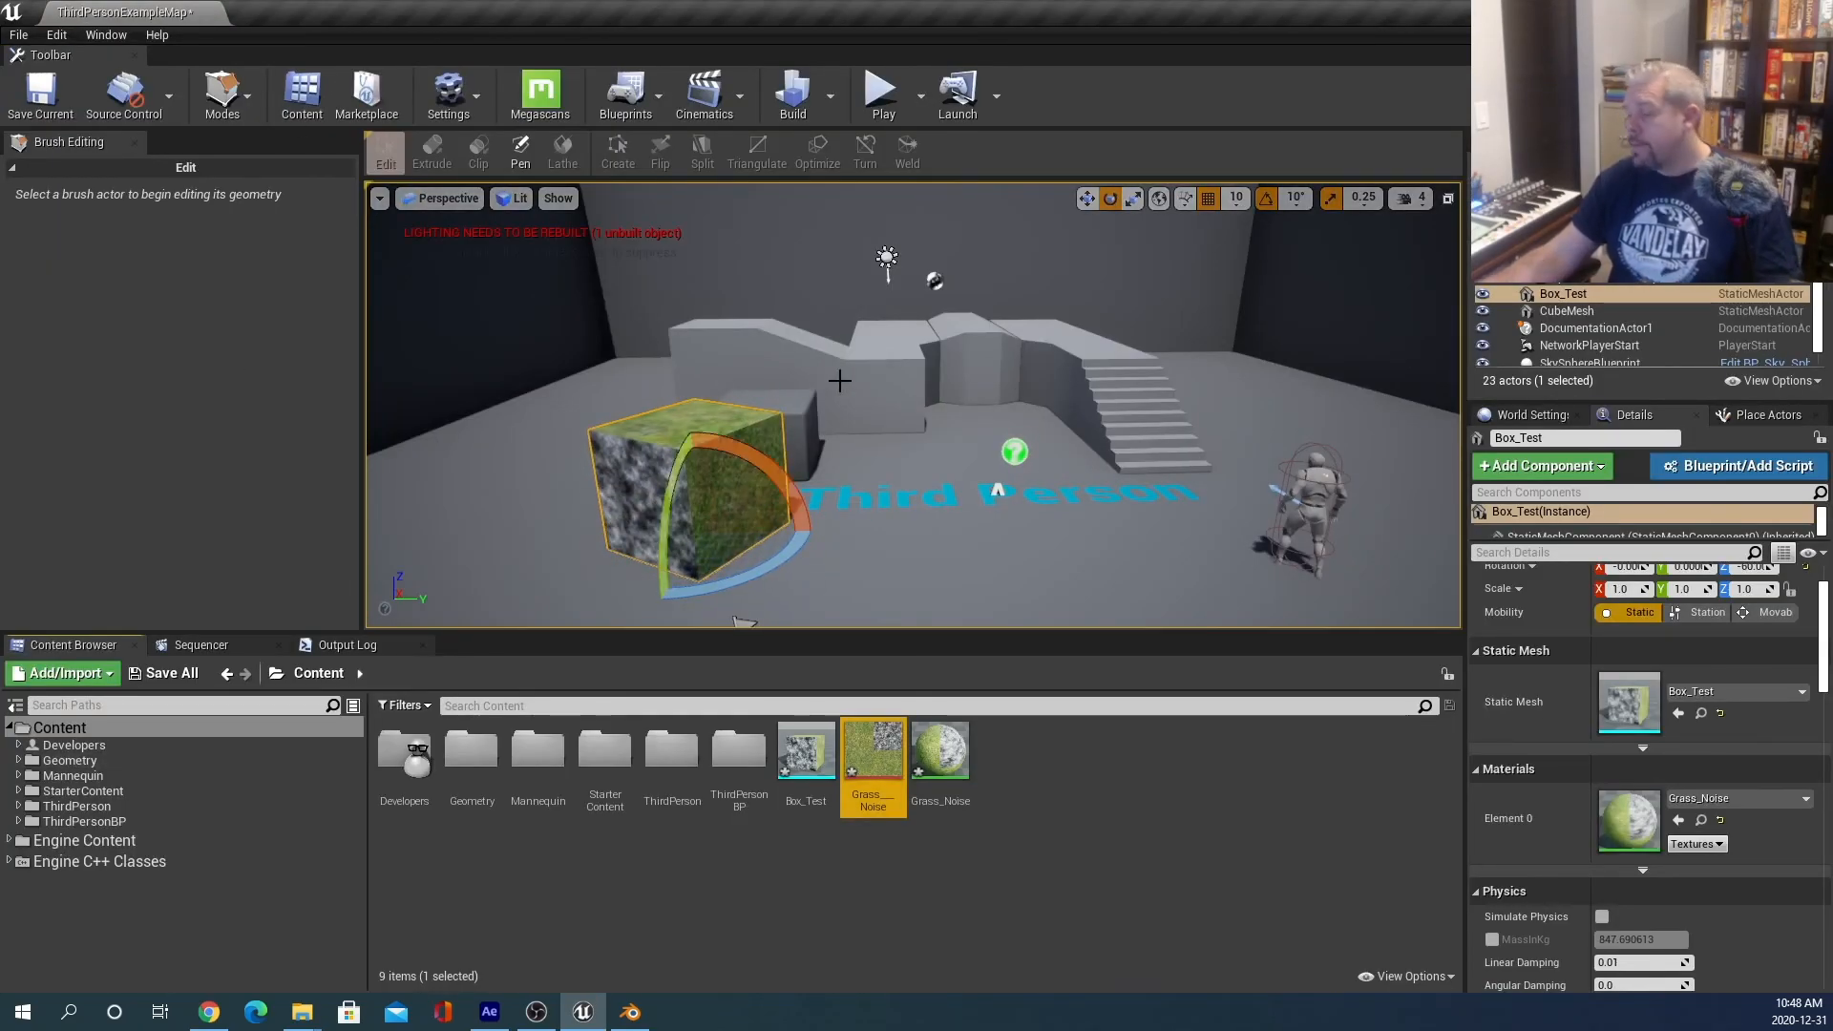